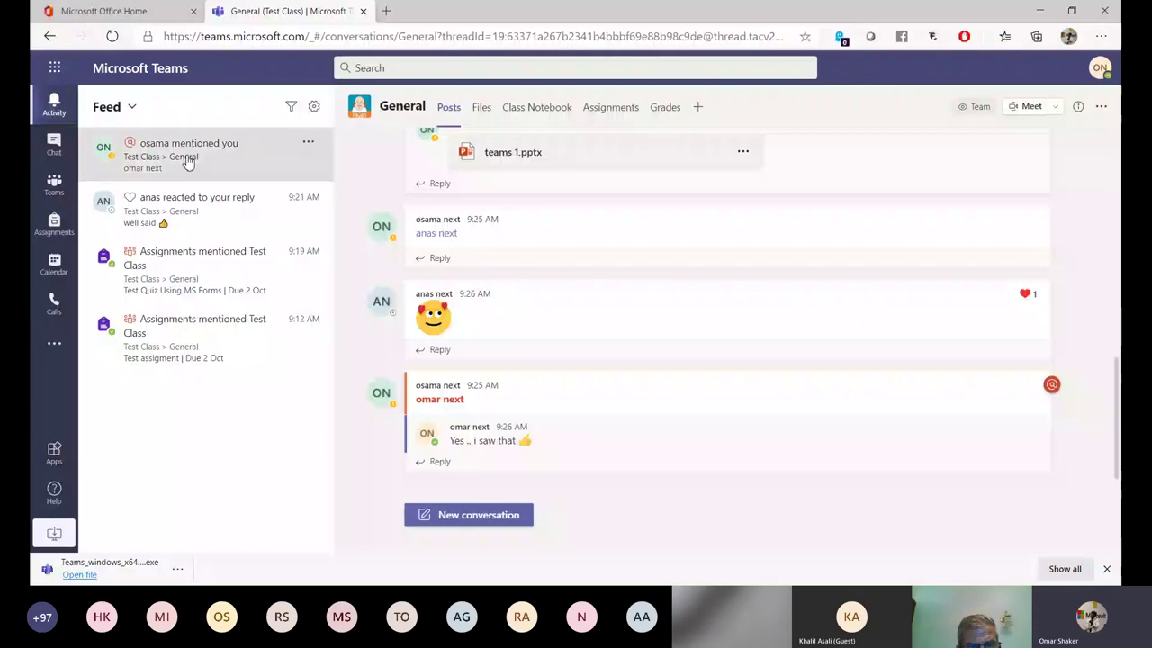
Browse the activity feed: view the reacted reply and own activity, and try filtering by 'Cla'.
left_click(211, 223)
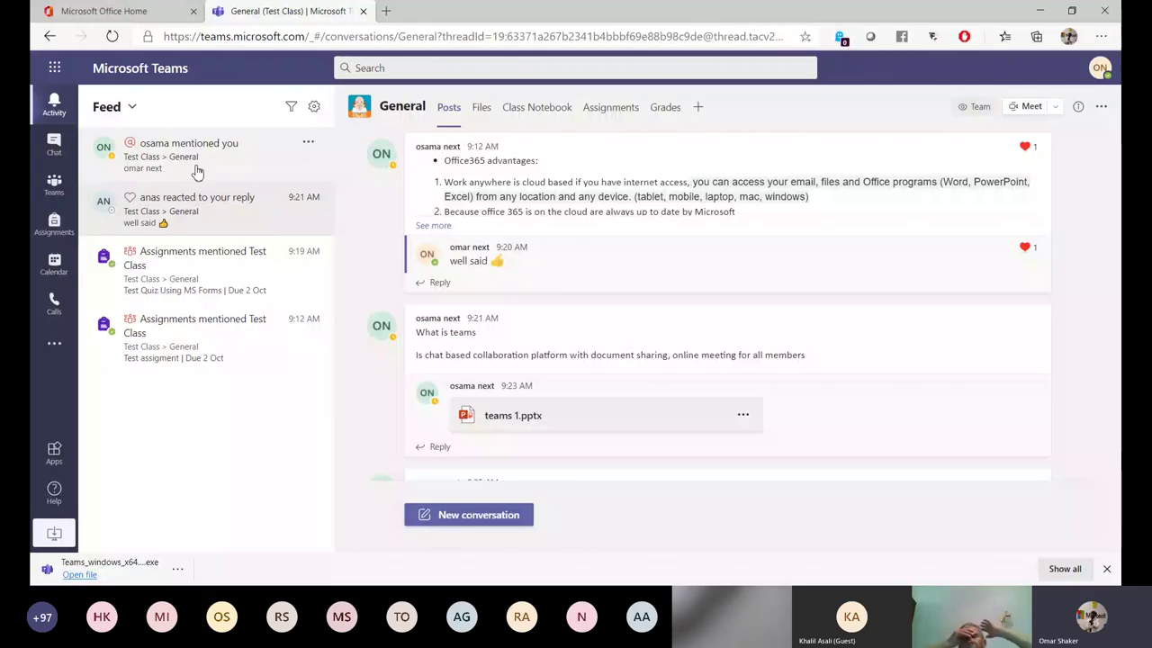
left_click(172, 109)
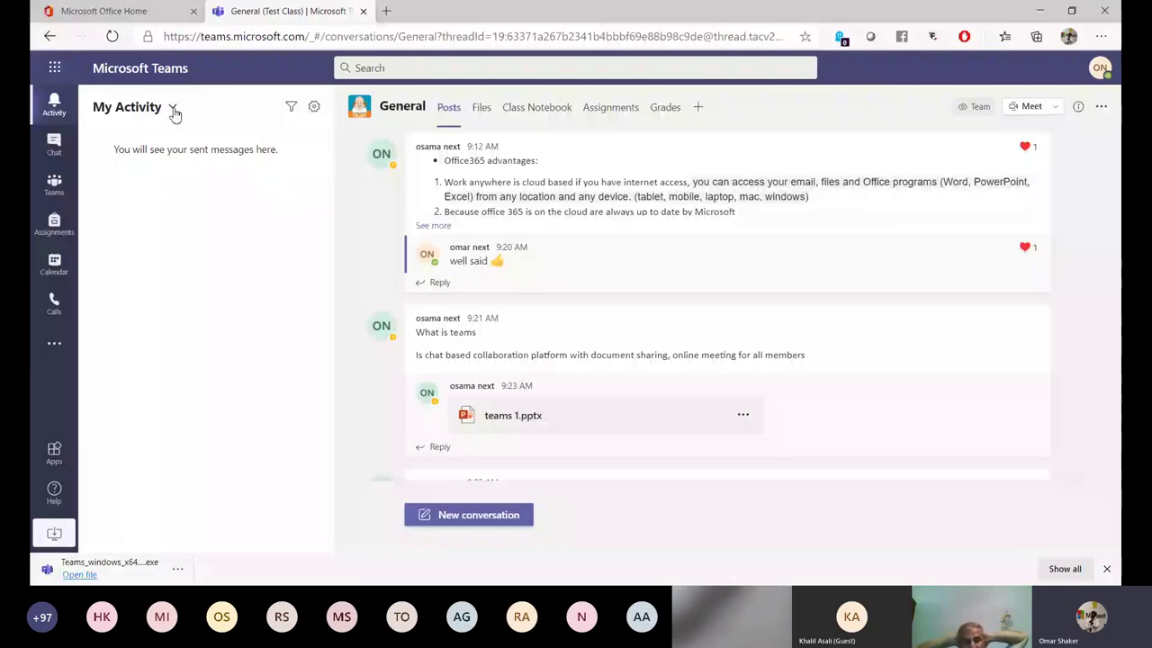
left_click(173, 108)
left_click(126, 137)
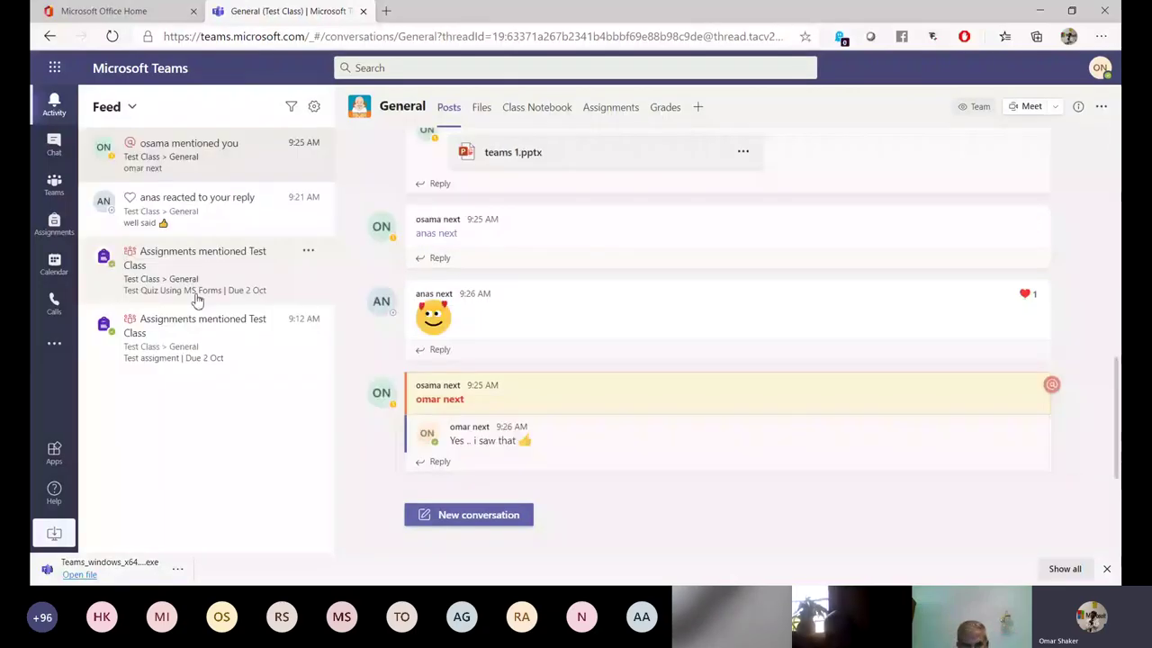
left_click(293, 108)
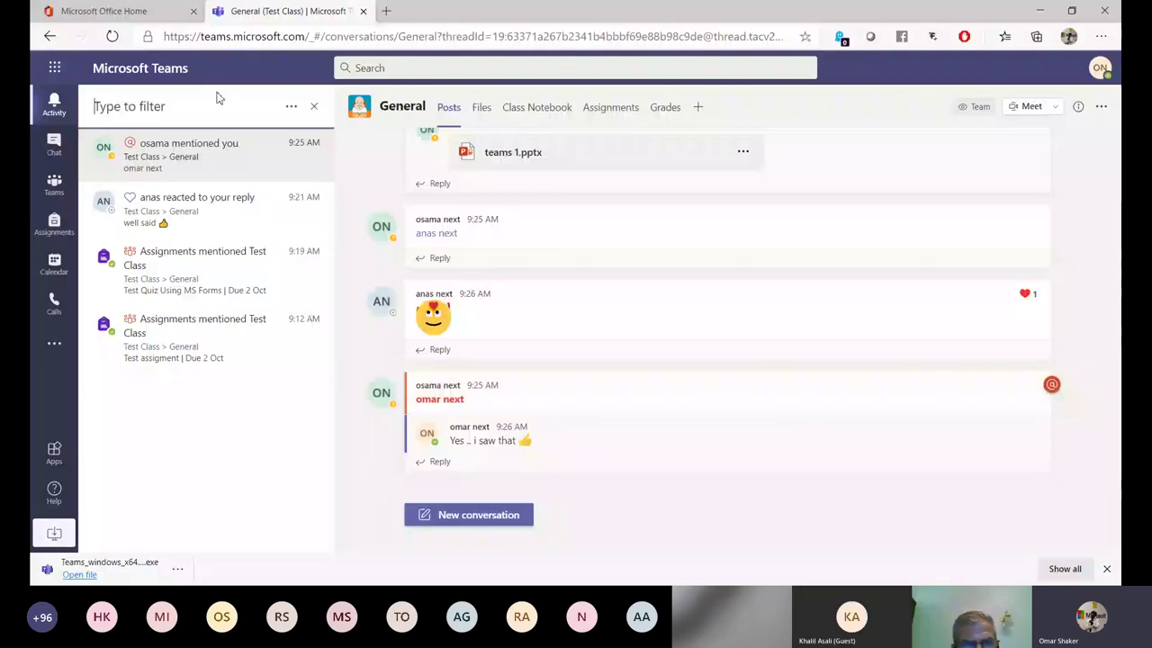
type("Cla")
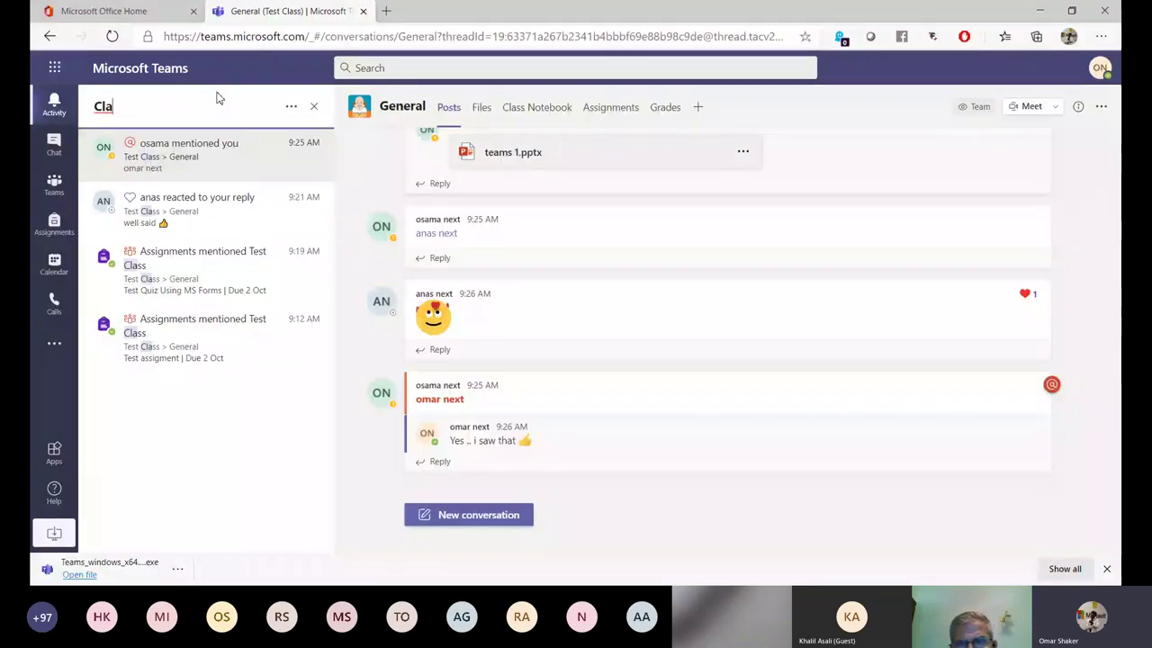
key("BackSpace")
key("BackSpace")
key("BackSpace")
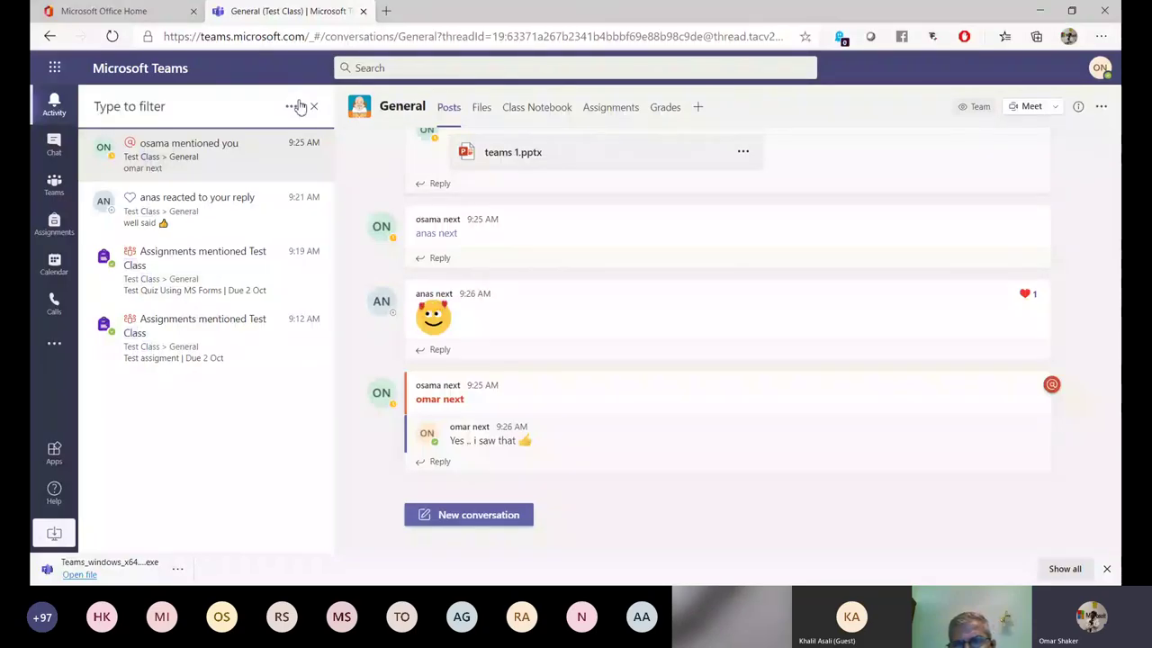
left_click(62, 115)
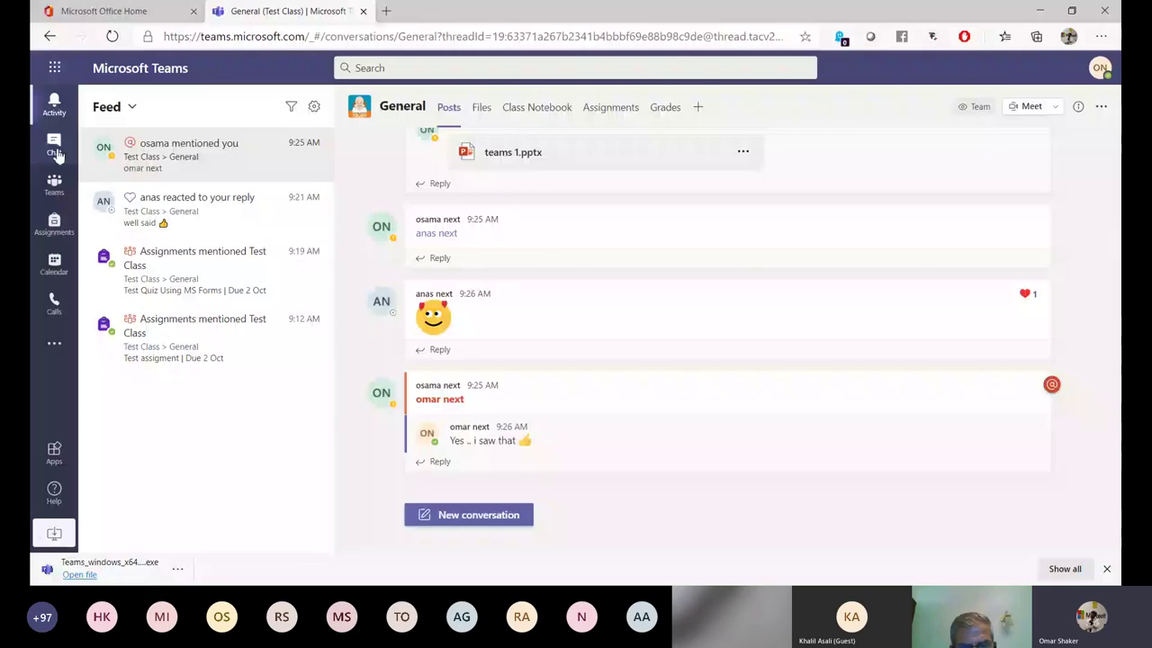
Pass through Chat, Teams and Test Class assignments to the Sep 28–Oct 2, 2020 calendar work week.
left_click(54, 146)
left_click(45, 185)
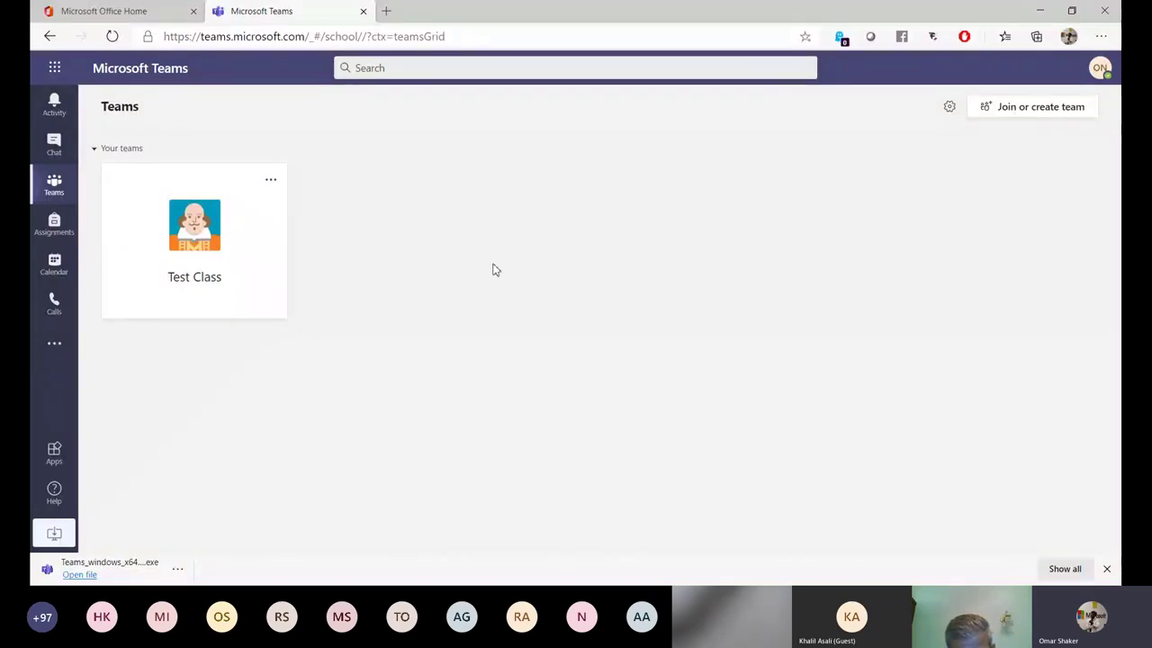
left_click(52, 239)
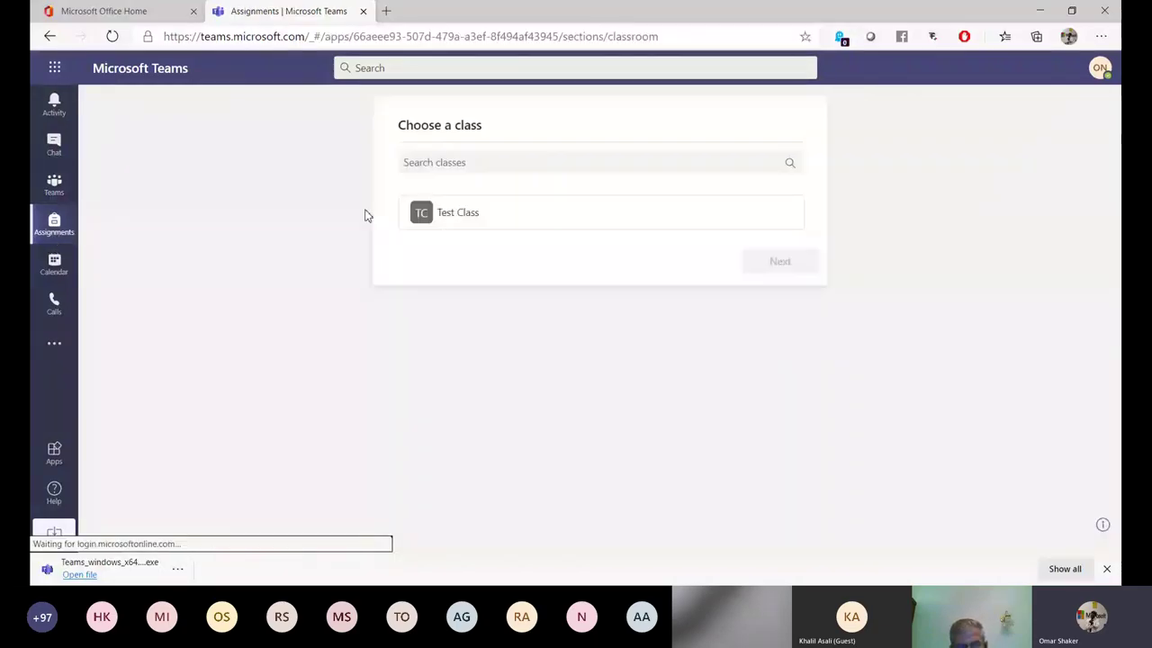
left_click(424, 219)
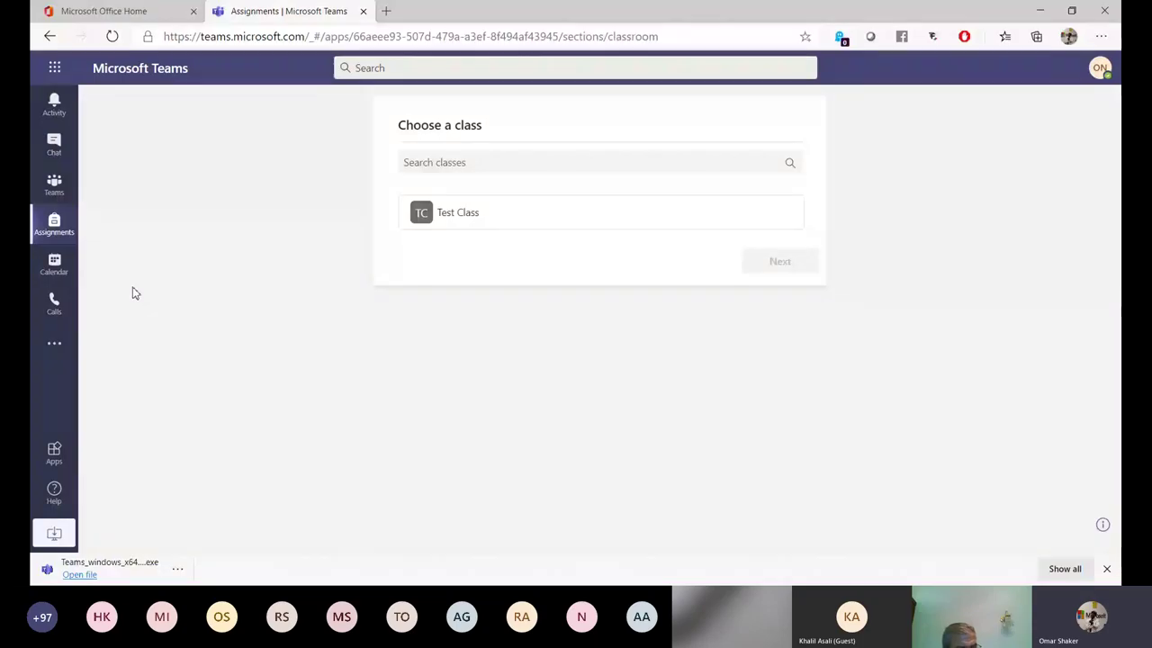
left_click(54, 270)
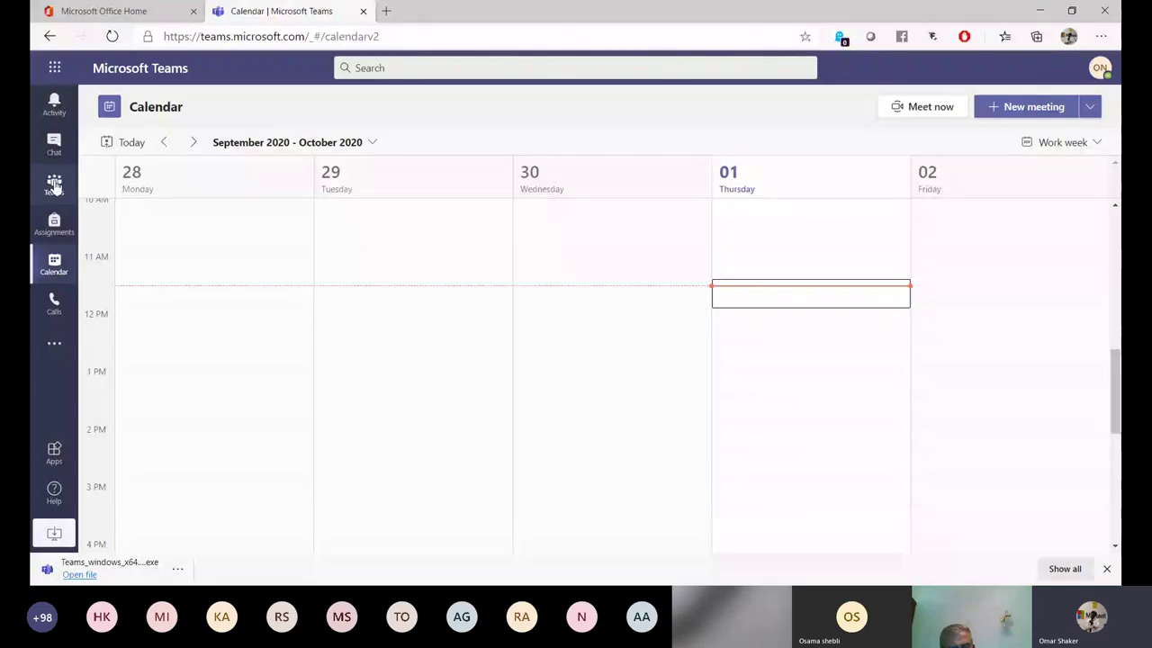
Return to the Teams overview showing Test Class as the only team.
left_click(54, 184)
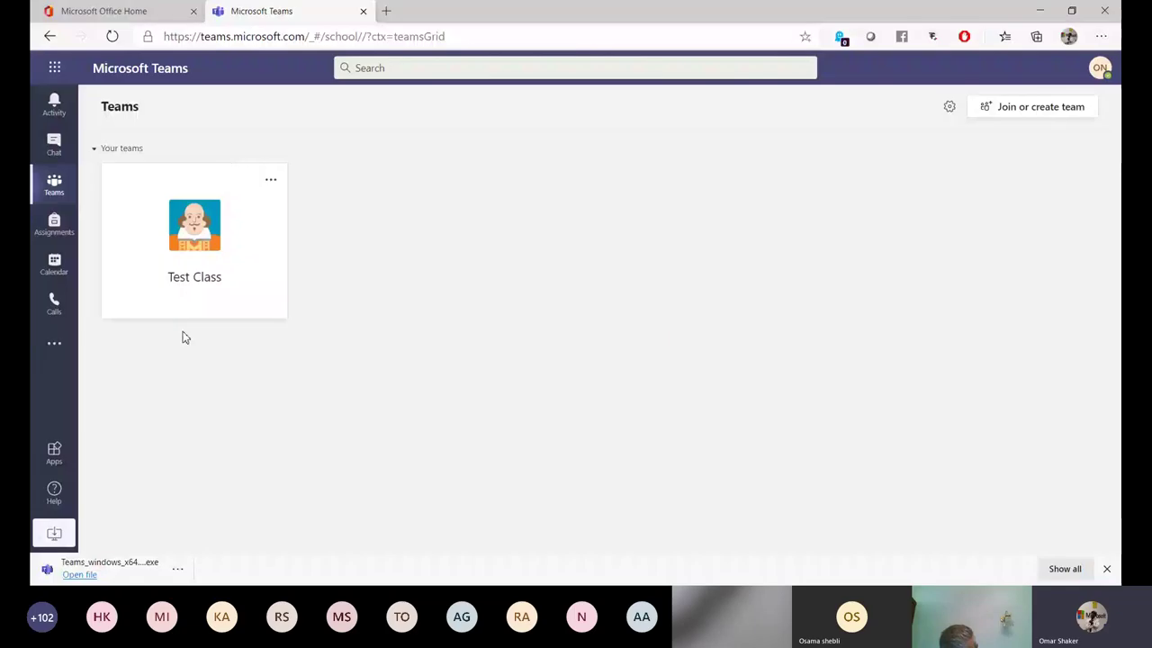
Go to Join or create a team and start a new team to see Class, PLC, Staff, Other.
left_click(1029, 113)
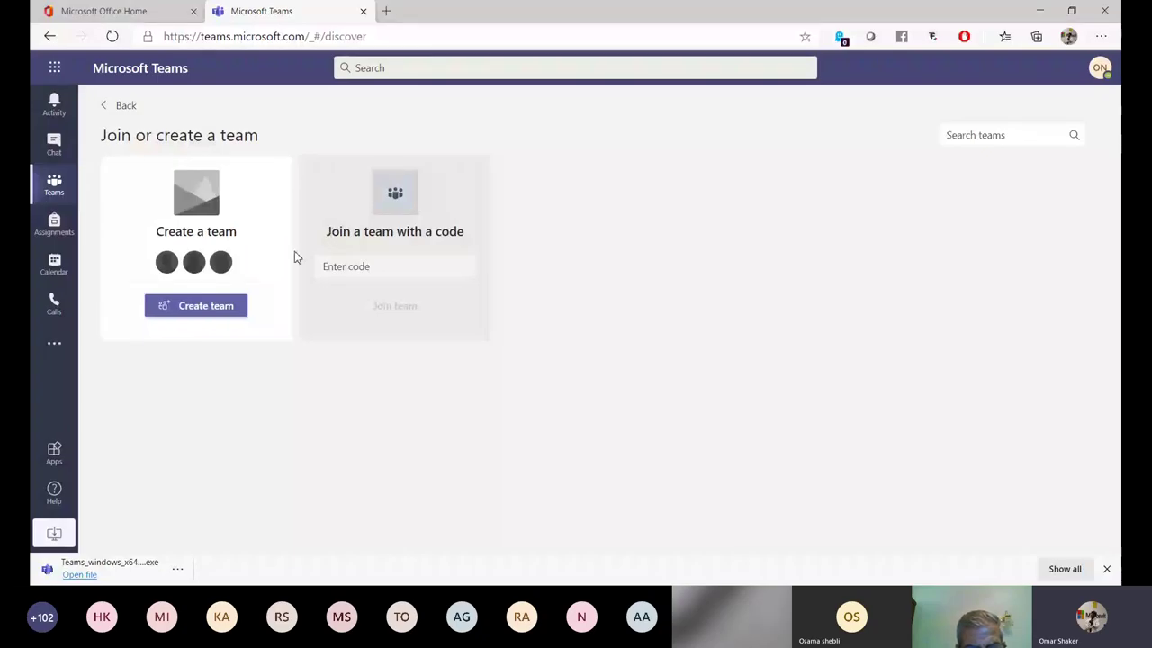
left_click(206, 307)
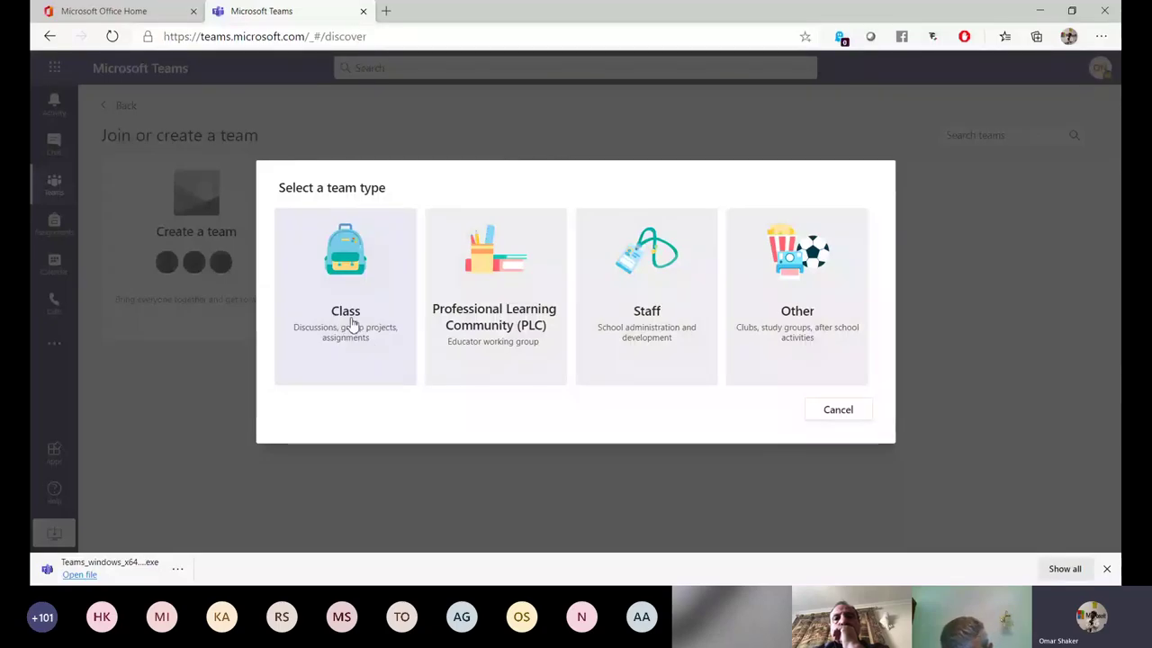
Create a Class team named 'Computer CS' with description 'Test Tea' and continue to adding students.
left_click(352, 324)
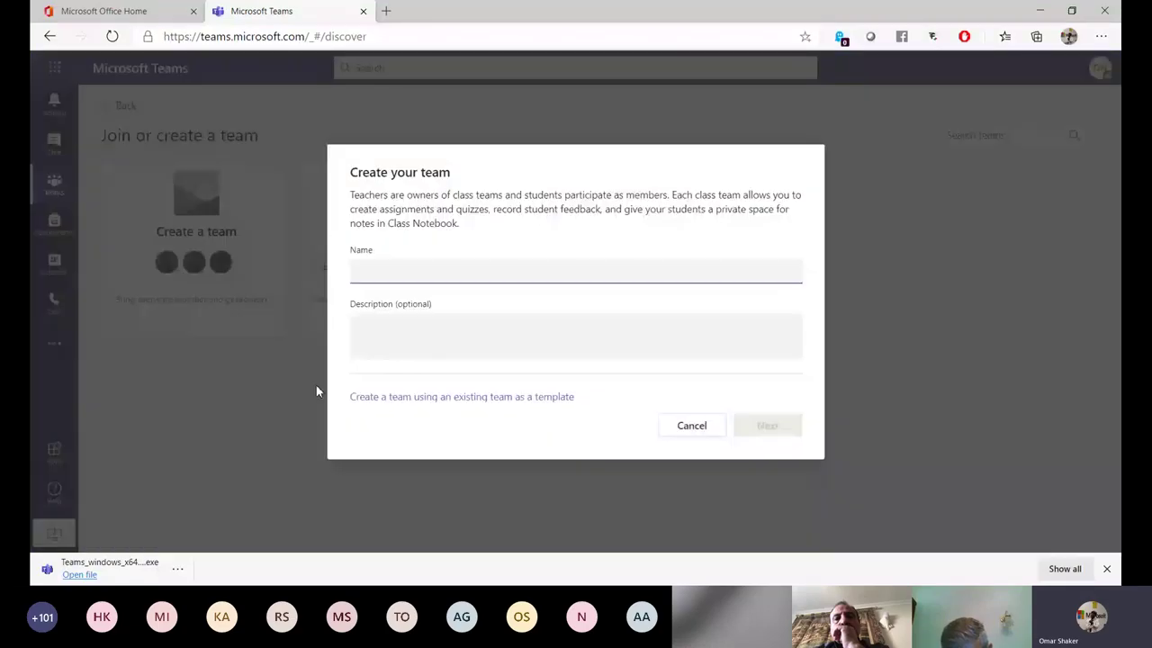
left_click(411, 274)
type("Computer ")
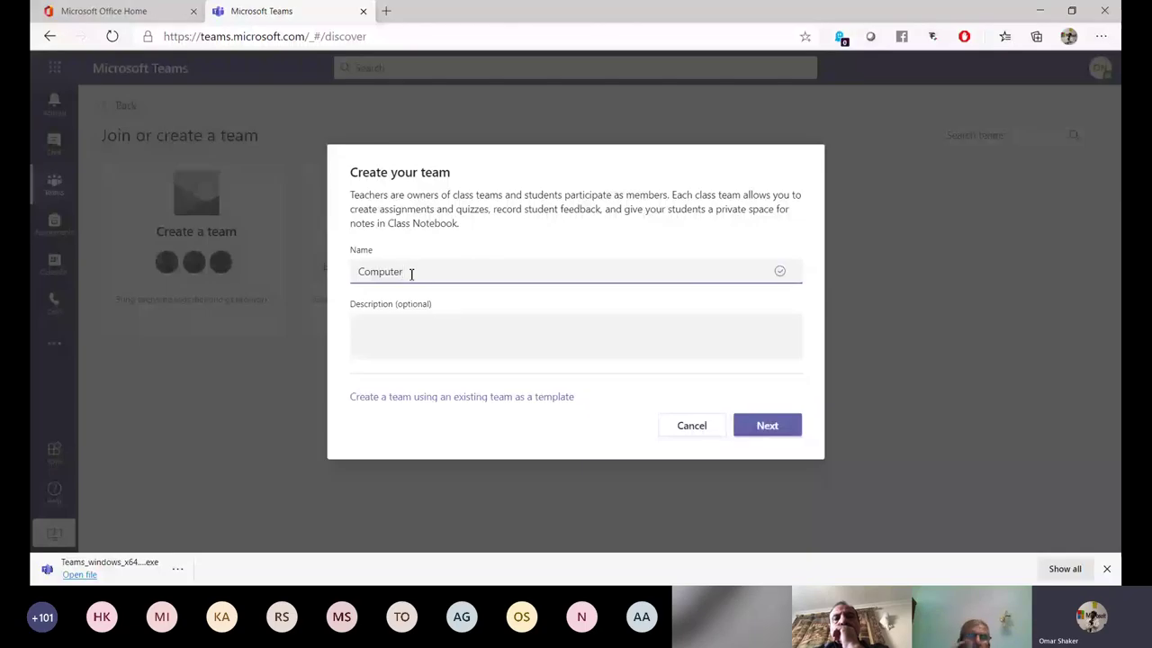
type("CS")
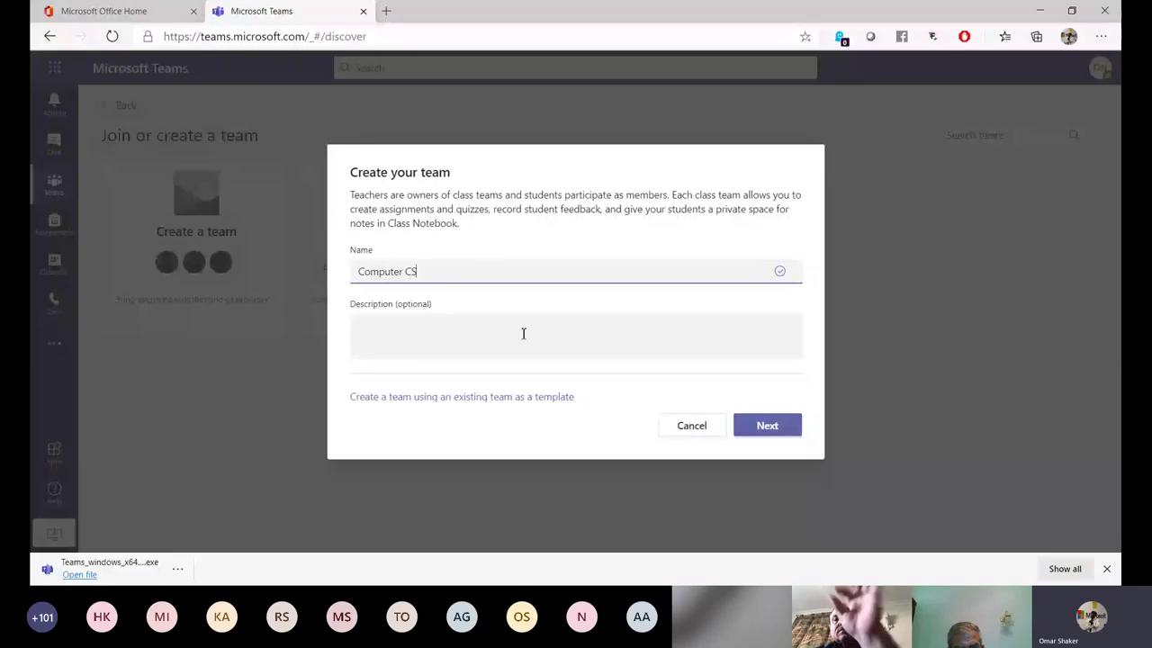
left_click(394, 330)
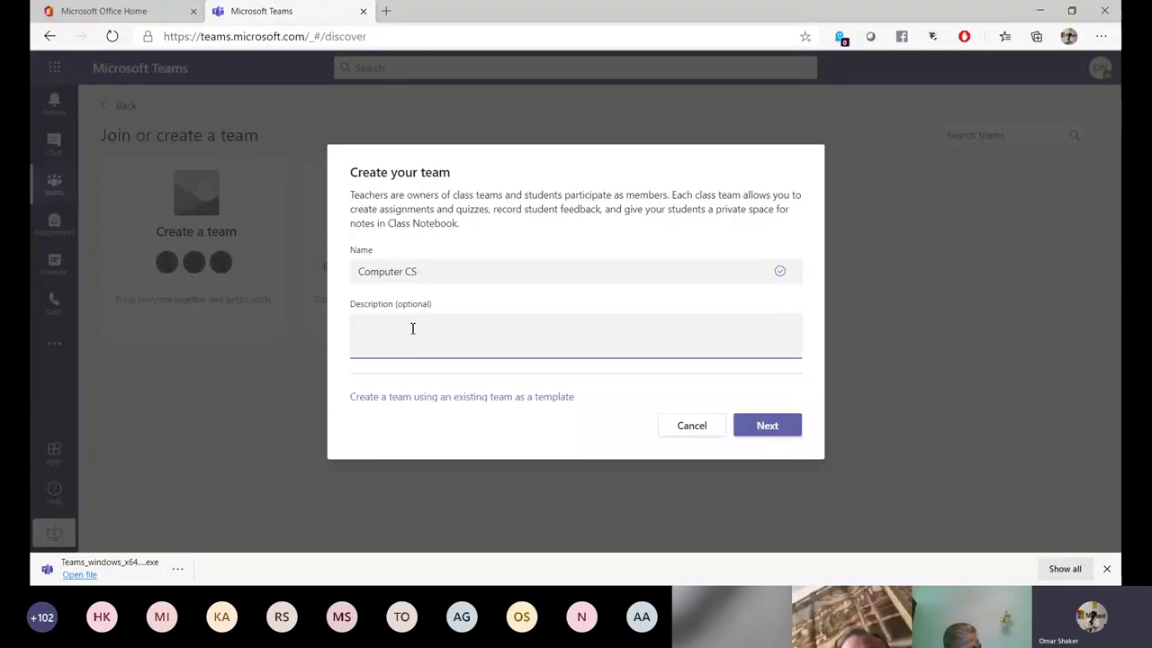
type("Test T")
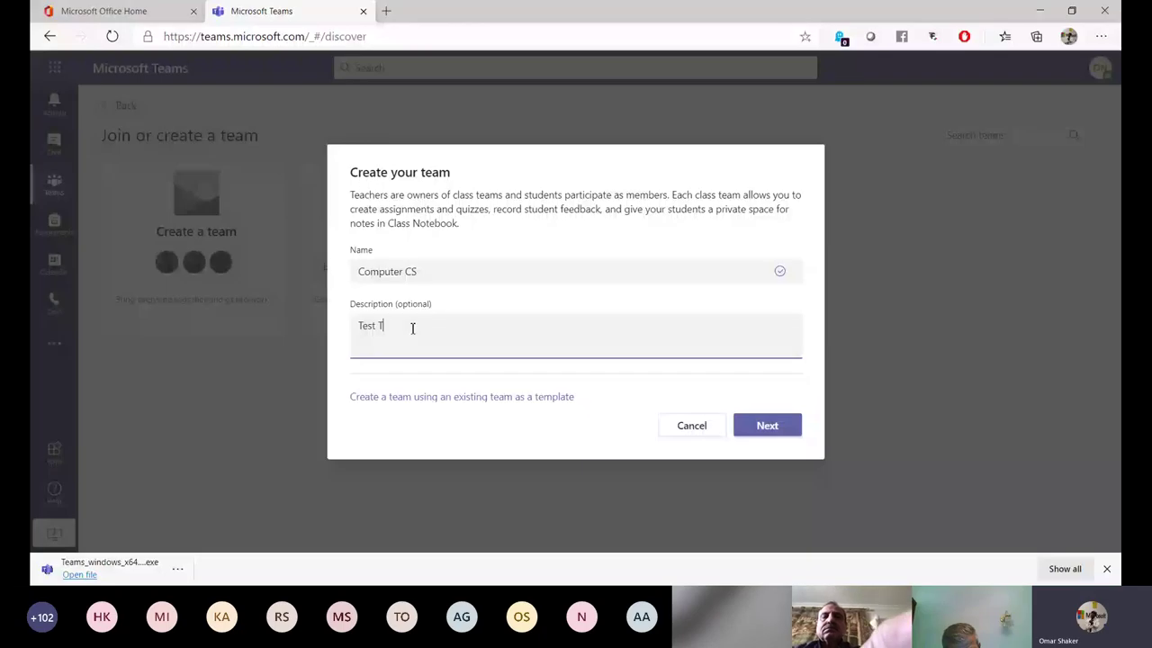
type("ea")
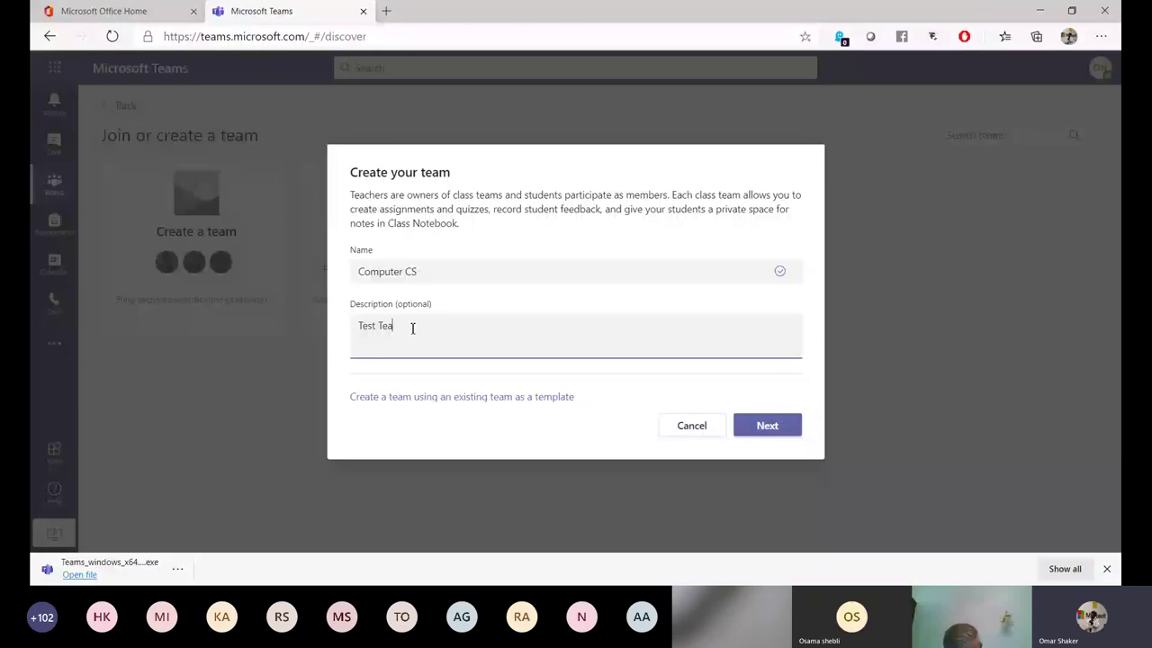
key("Return")
type("2")
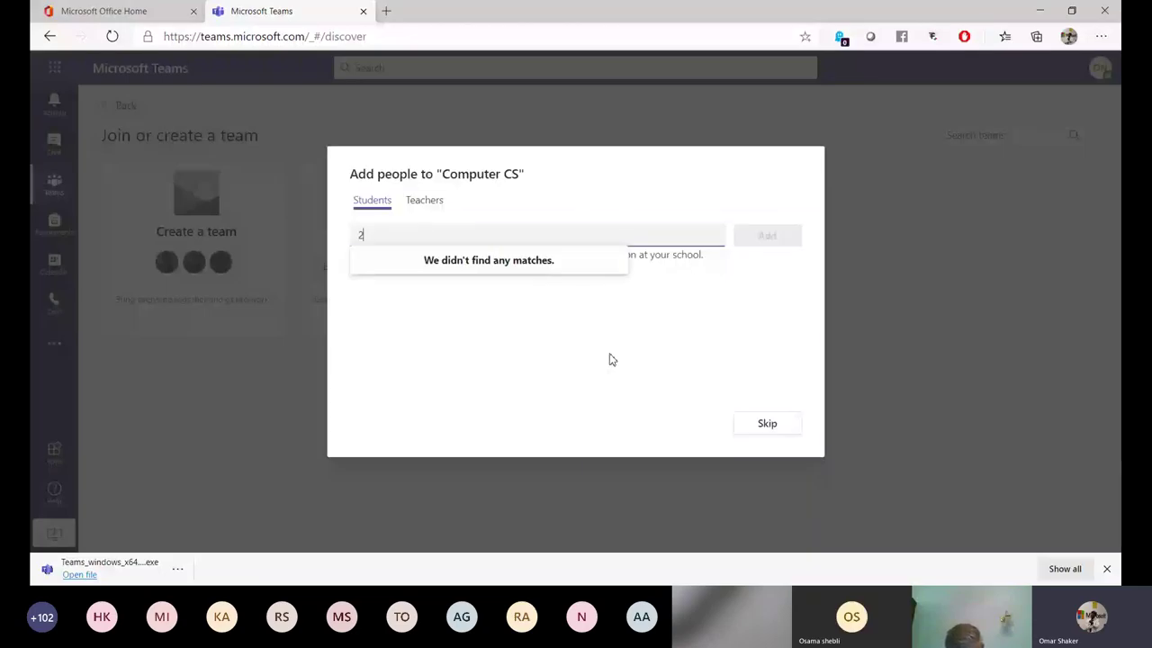
Search 'osa' and 'ana', pick both matching students, and add them to the class.
key("BackSpace")
type("1")
key("BackSpace")
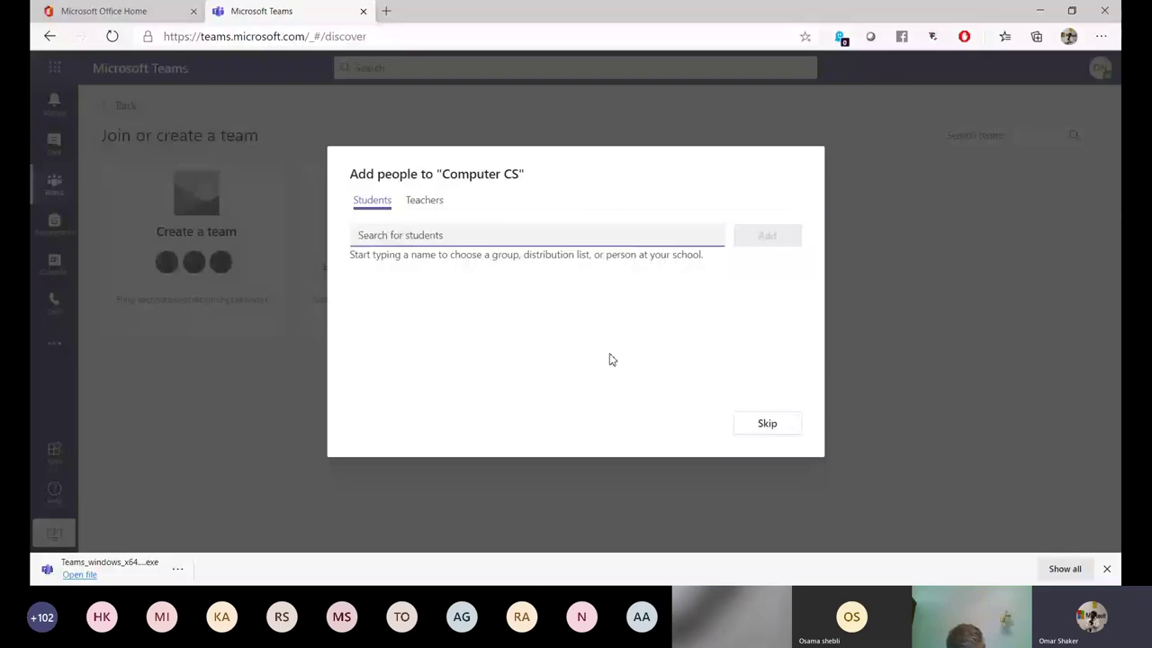
type("osa")
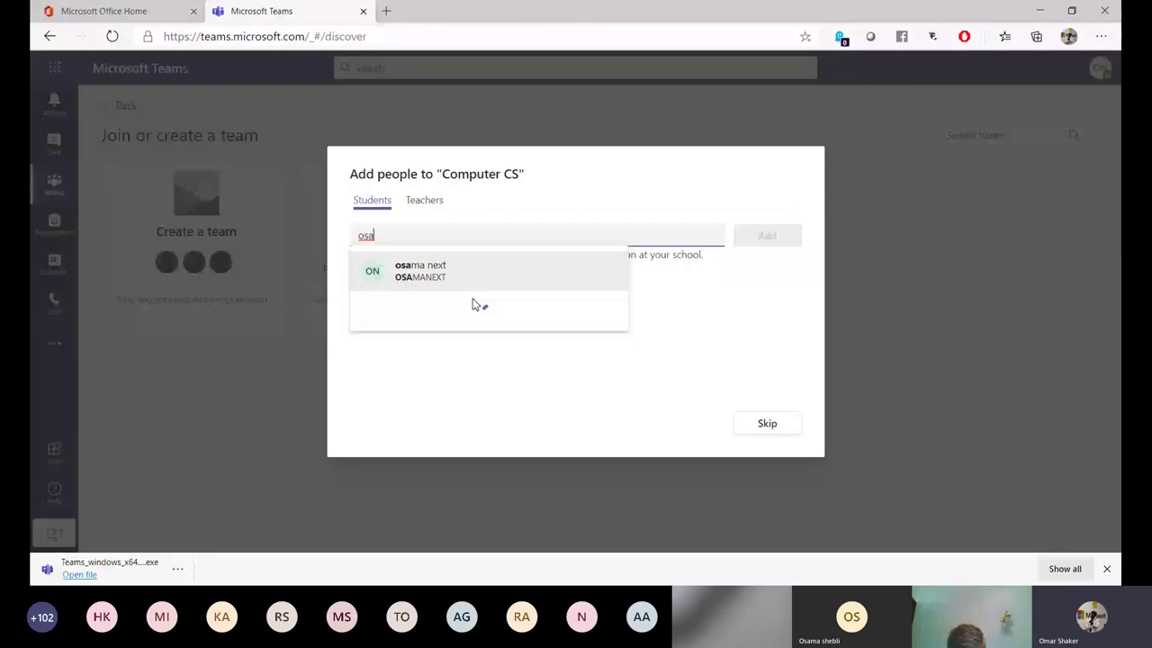
left_click(490, 261)
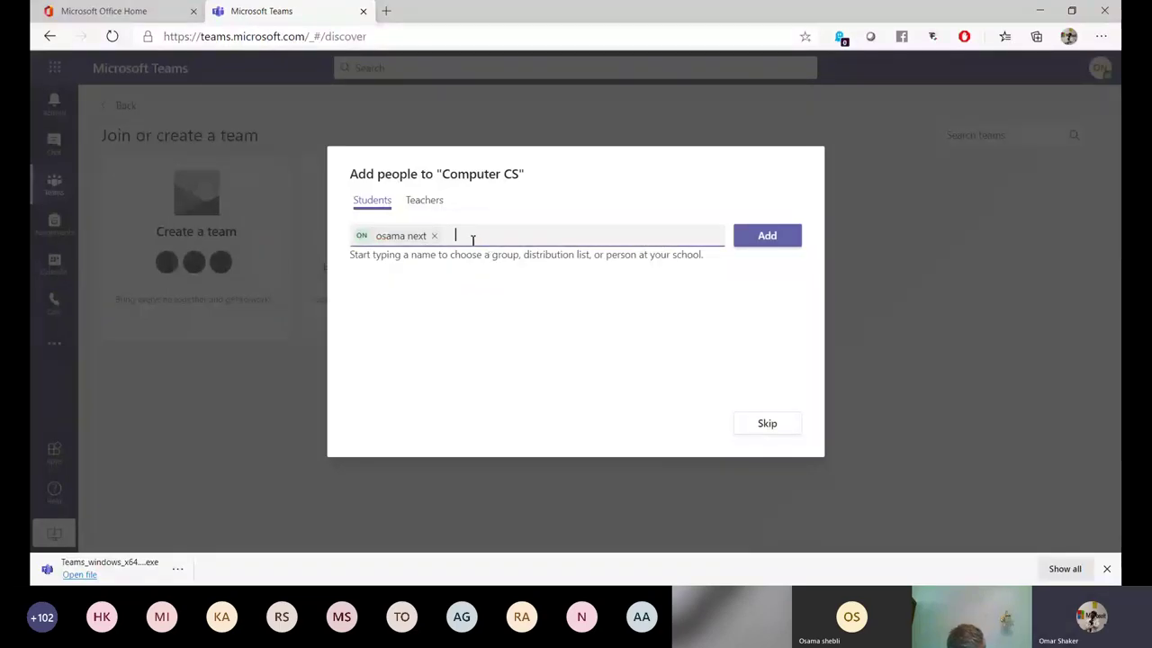
type("ana")
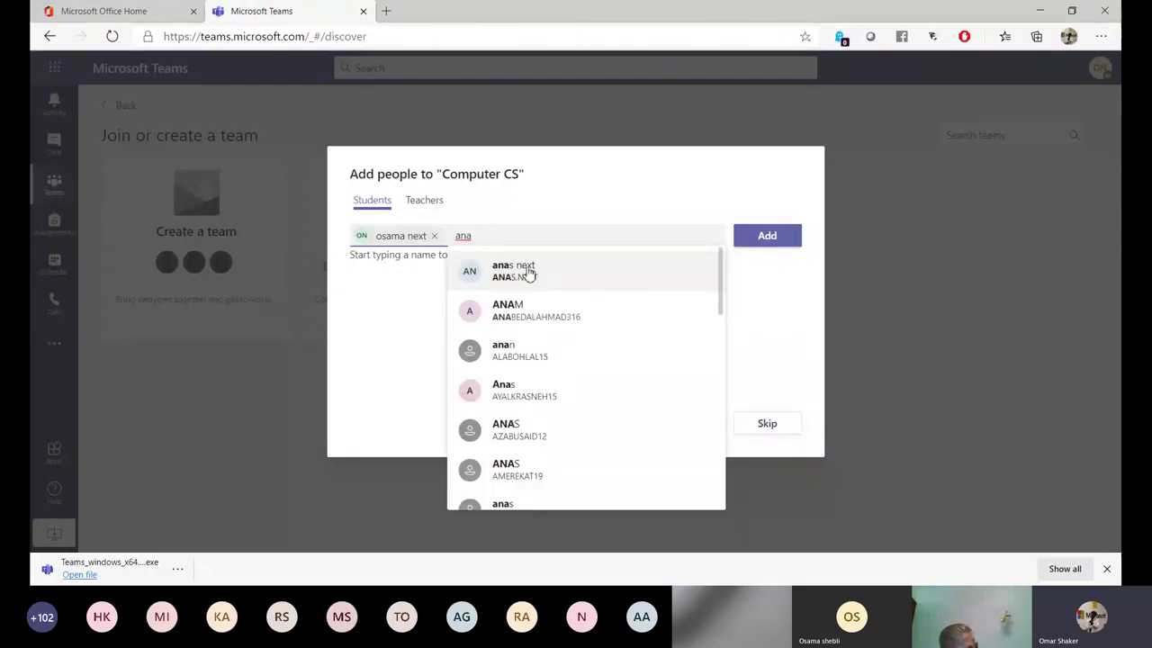
left_click(531, 272)
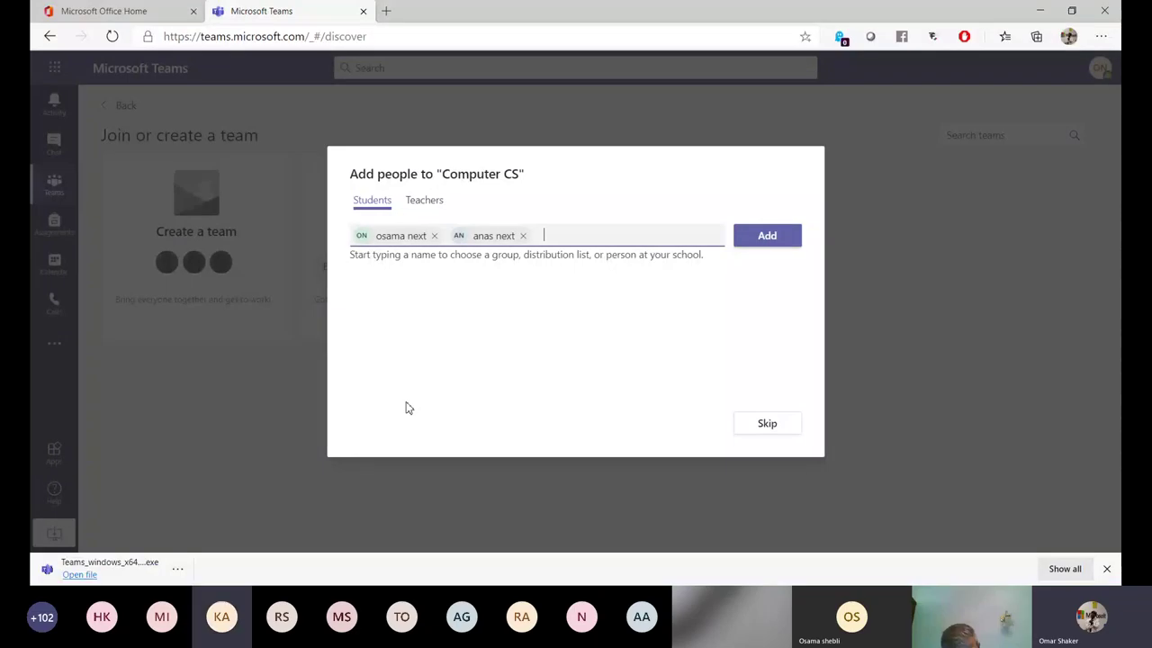
left_click(767, 245)
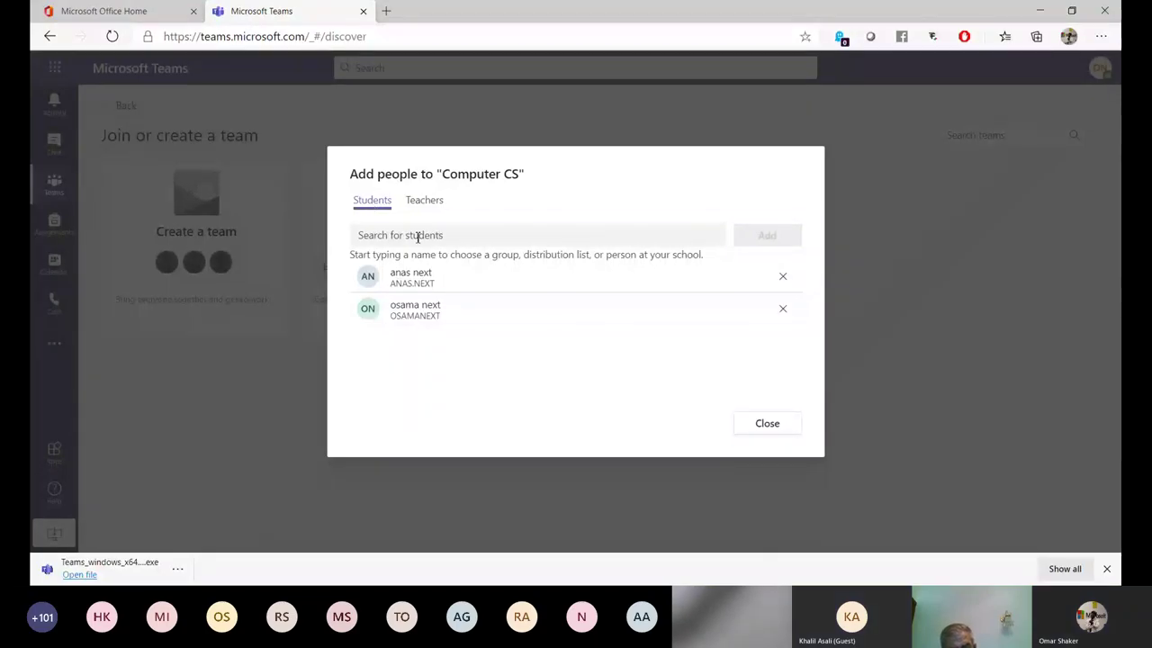
Review the Students and Teachers tabs, then close to open the General channel.
left_click(375, 236)
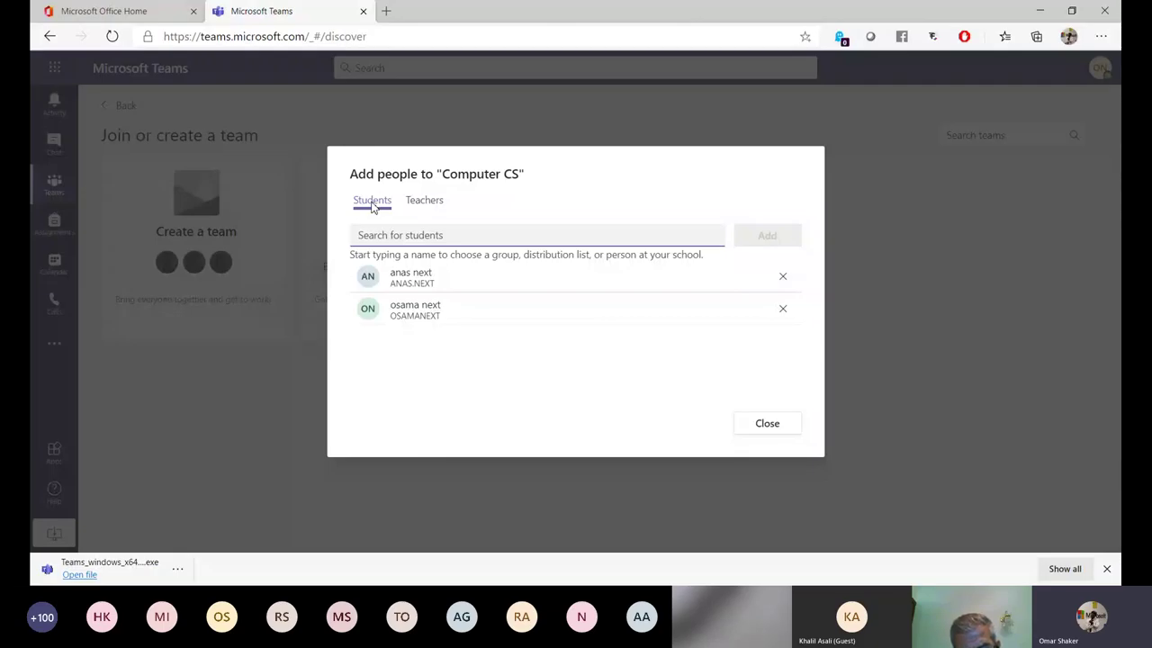
left_click(425, 204)
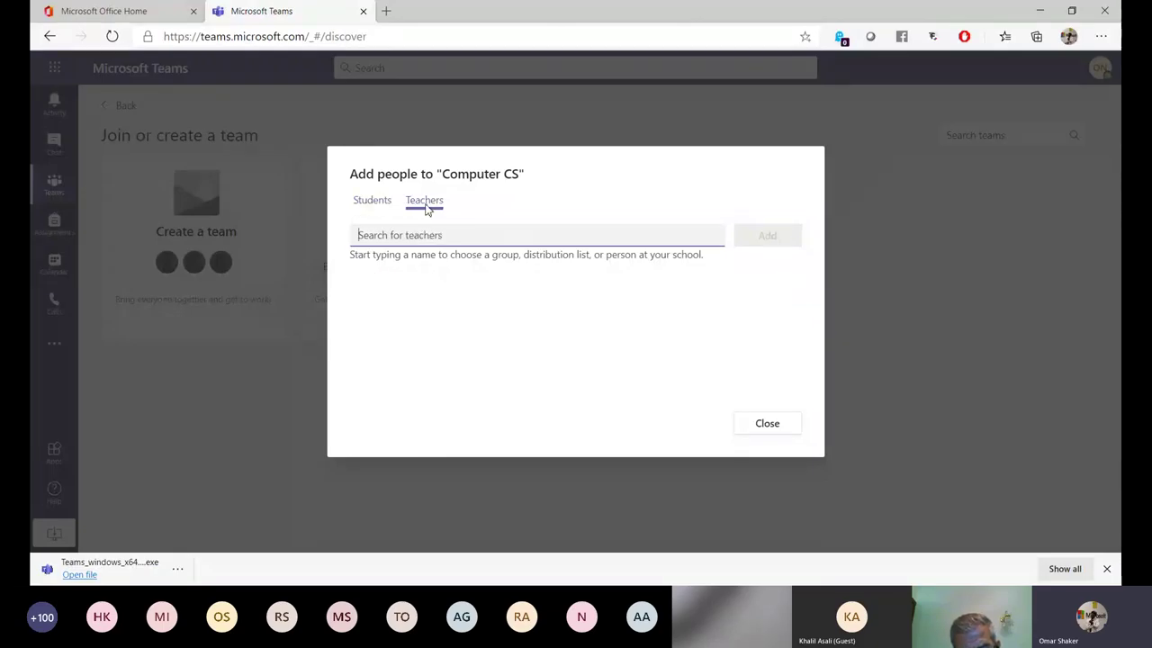
left_click(377, 207)
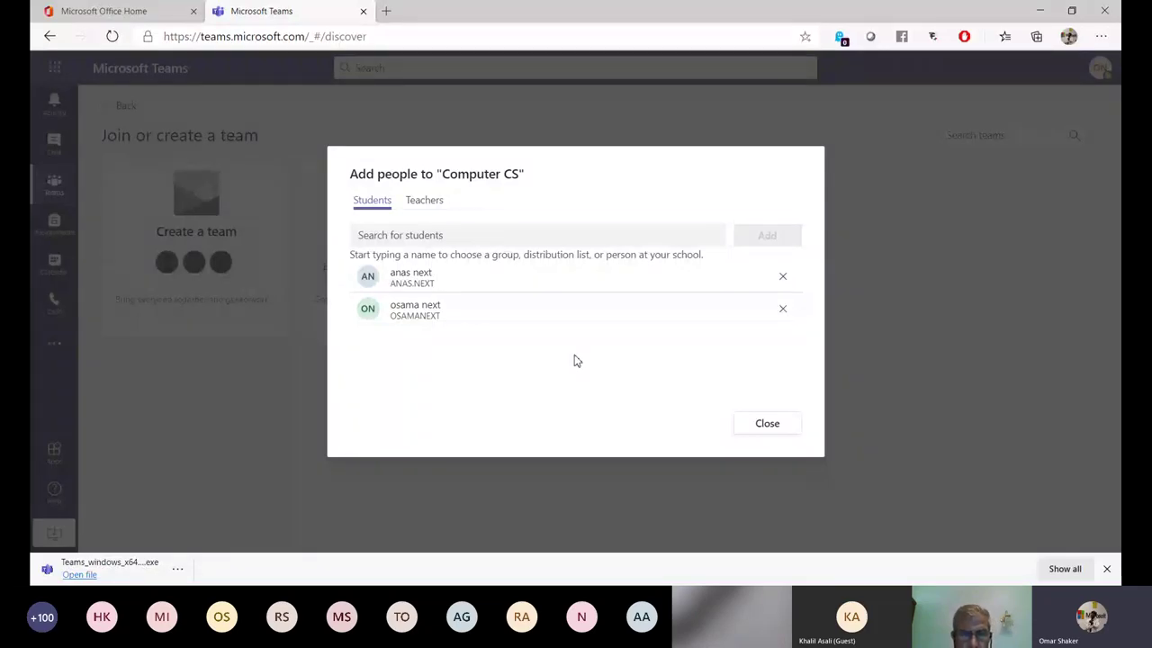
left_click(767, 425)
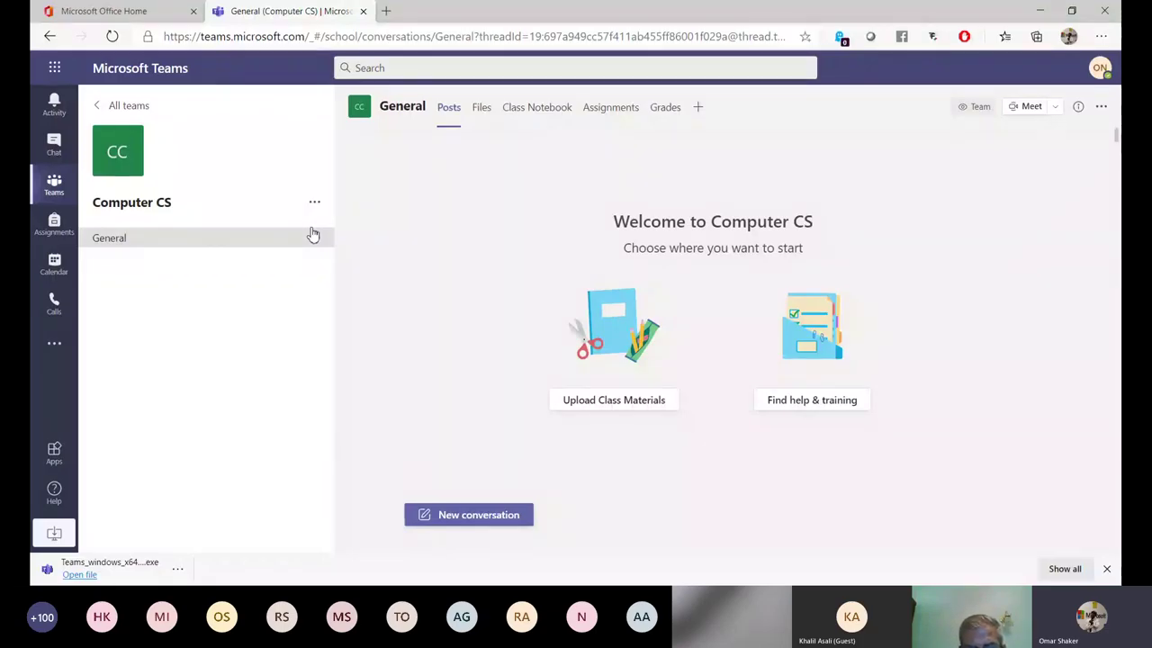
Return to all teams, open Computer CS, and bring up its team options menu.
mouse_move(319, 237)
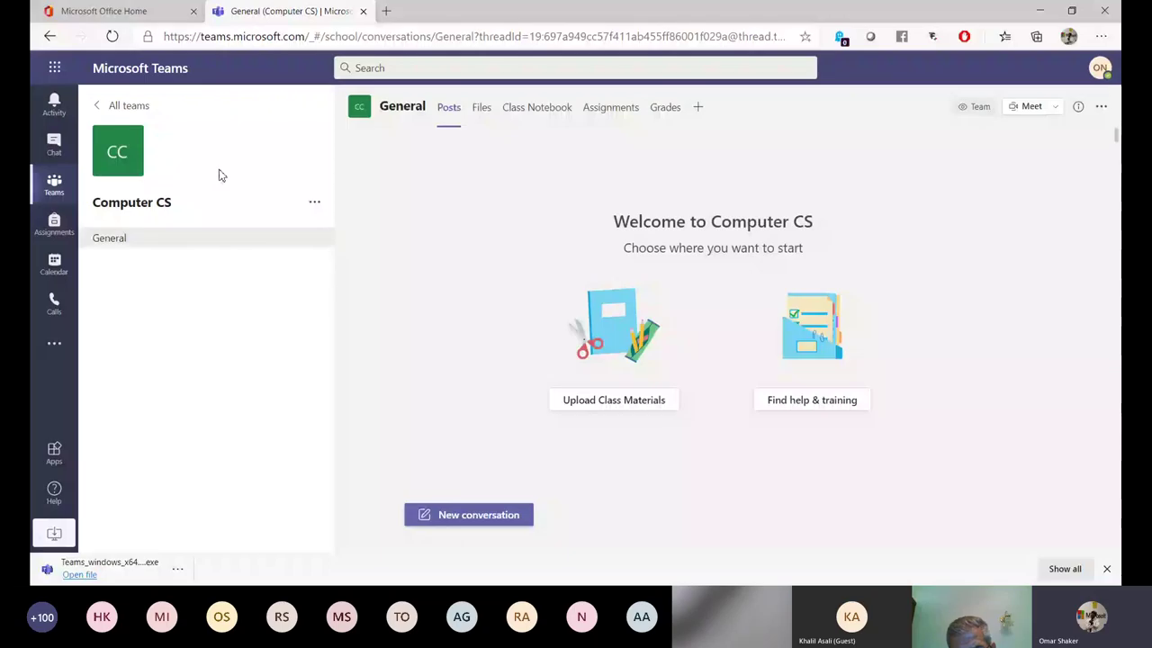
key("alt+Left")
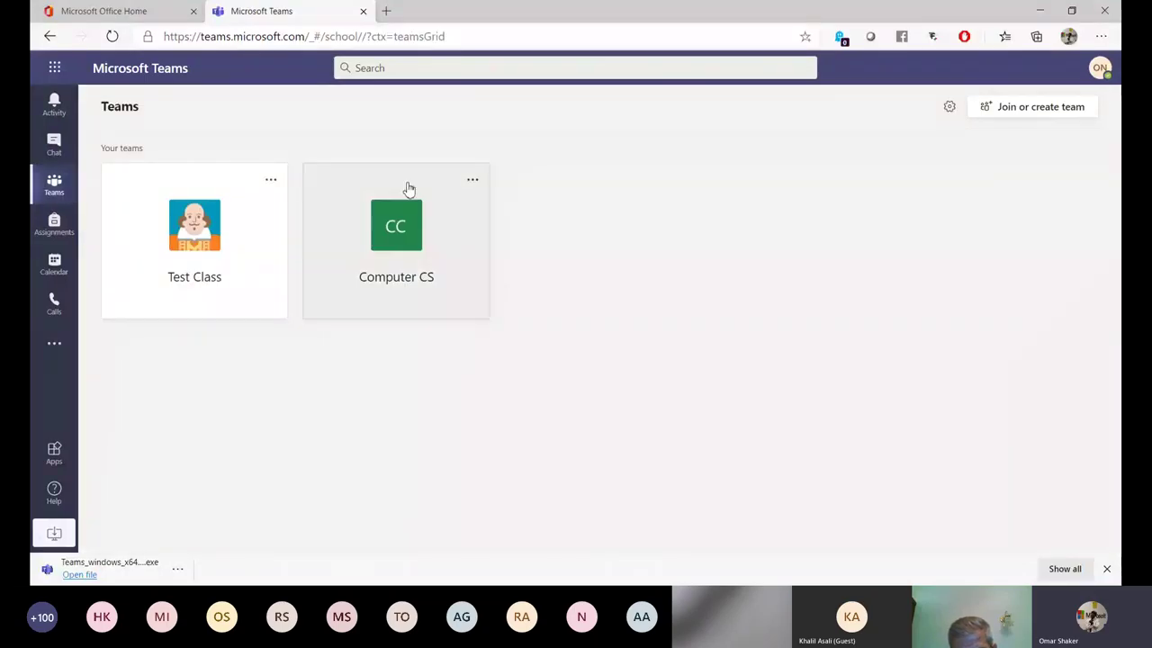
left_click(475, 184)
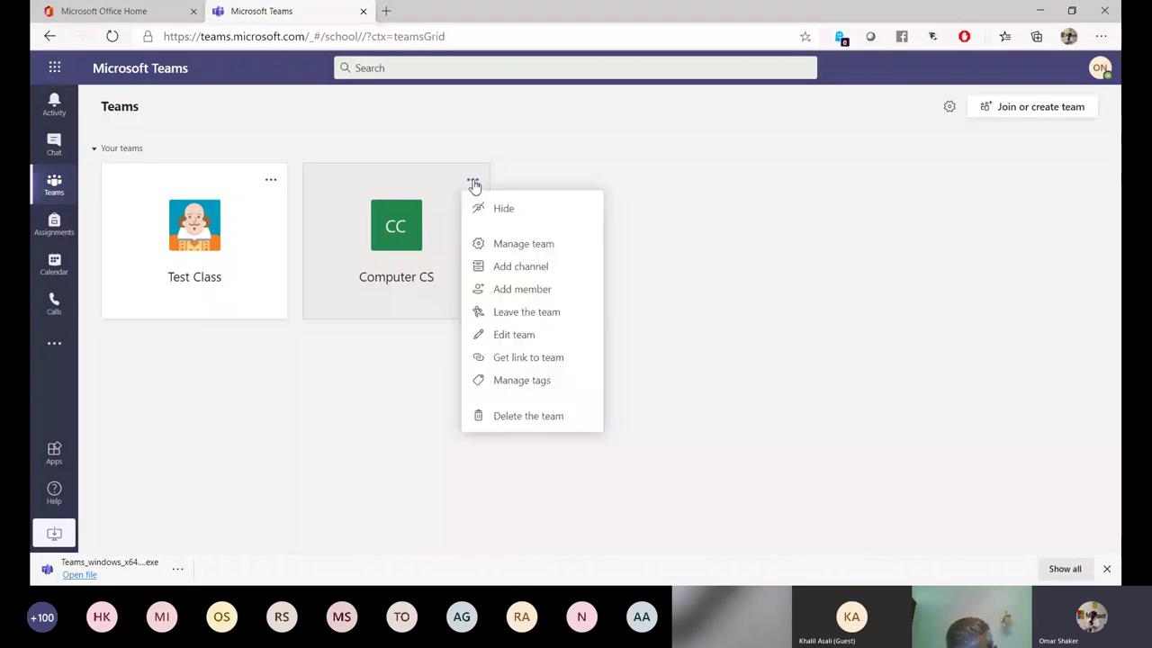
left_click(474, 183)
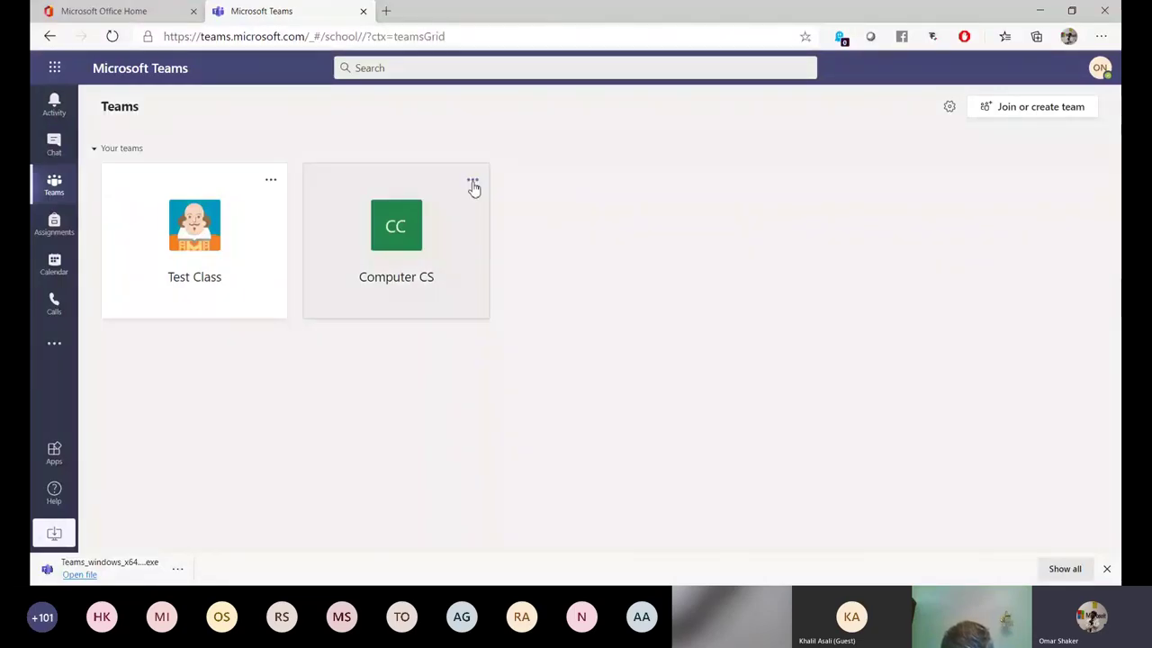
left_click(444, 232)
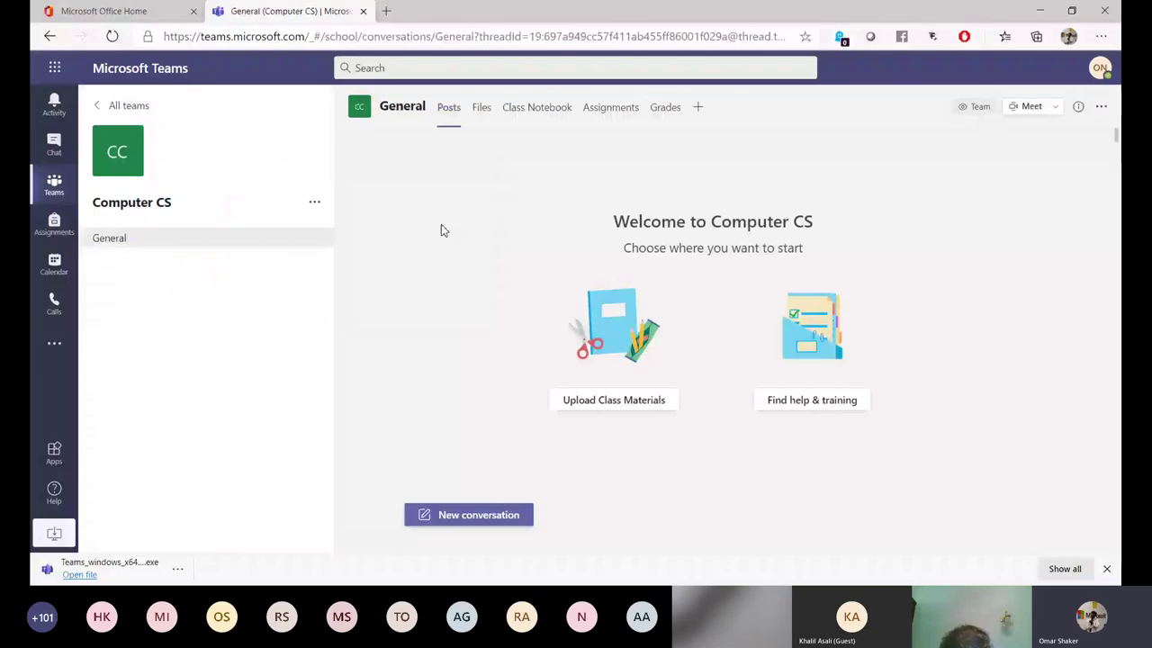
left_click(315, 203)
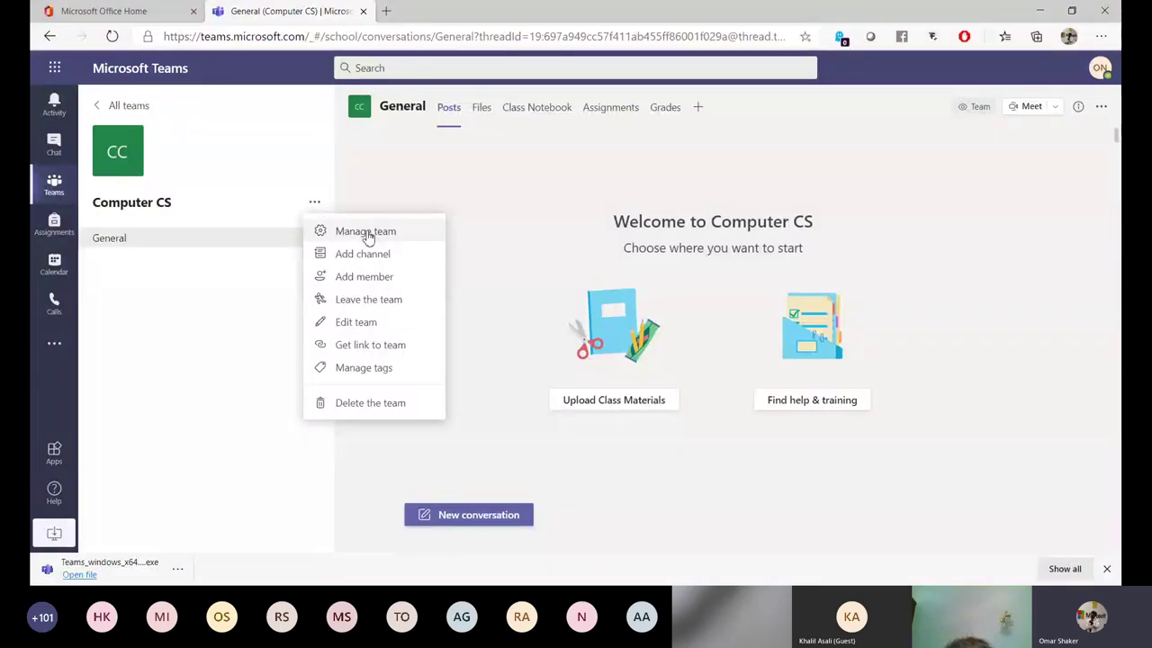
Under Manage team Settings, generate a Computer CS team join code and copy it.
left_click(367, 232)
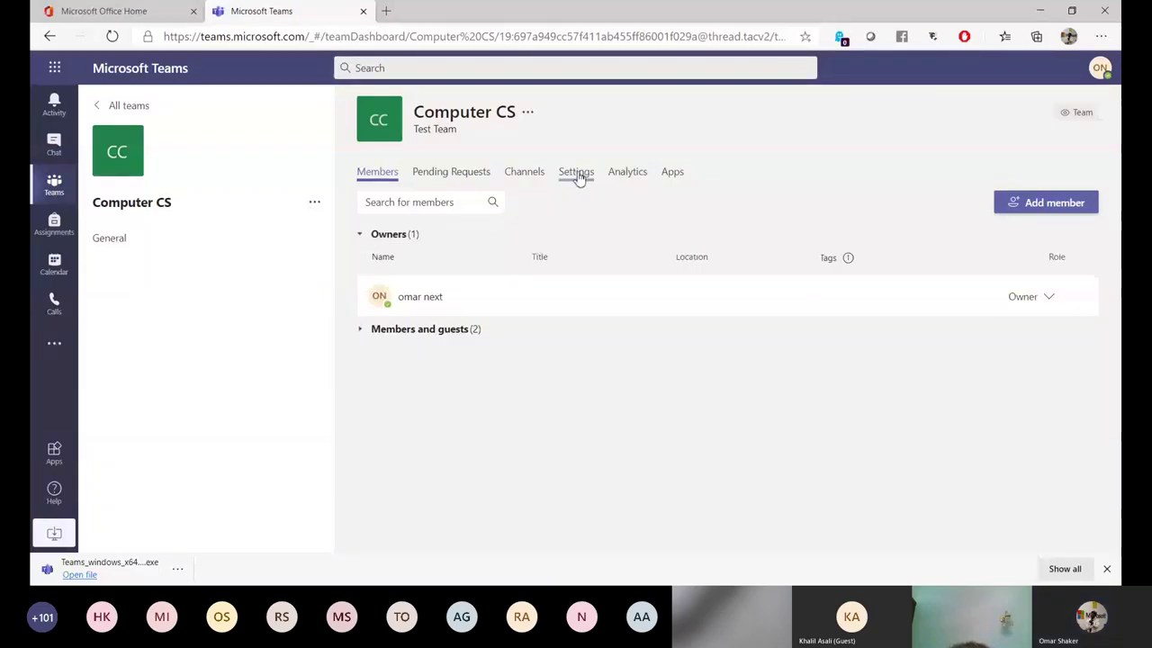
left_click(577, 176)
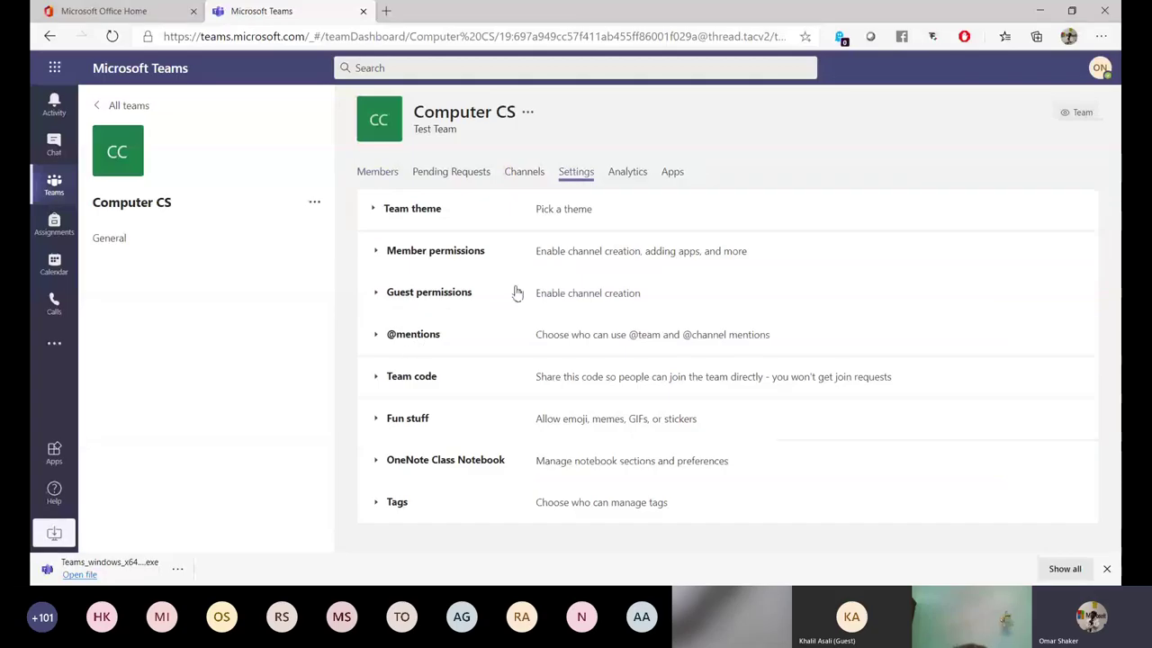
left_click(394, 381)
left_click(572, 408)
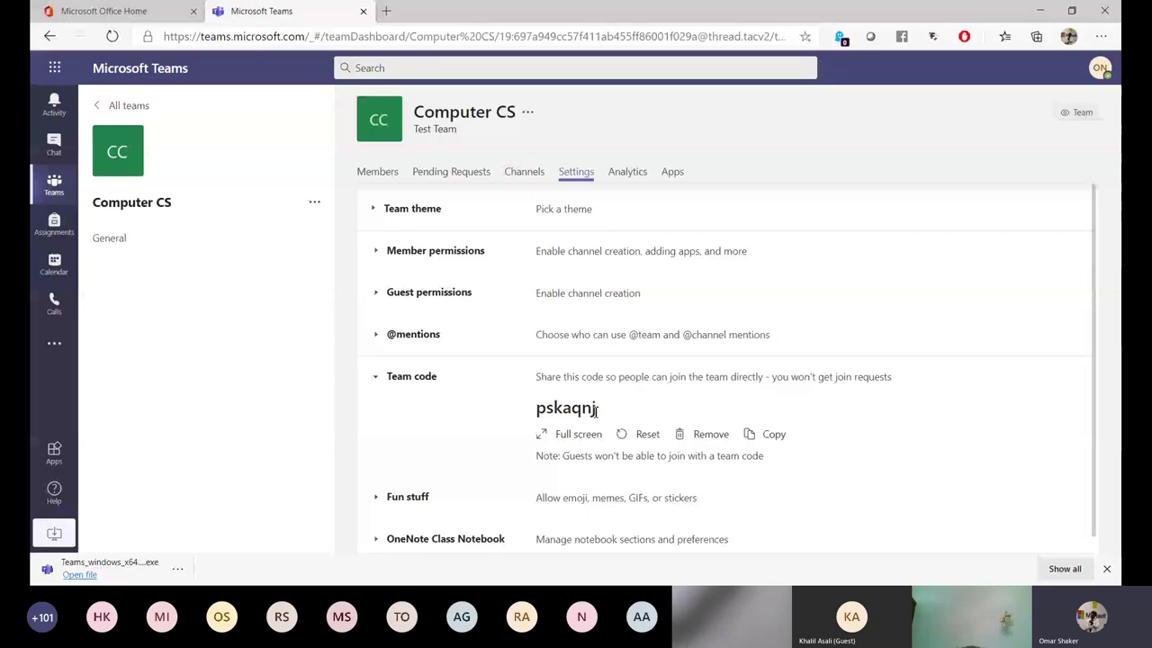
left_click(776, 436)
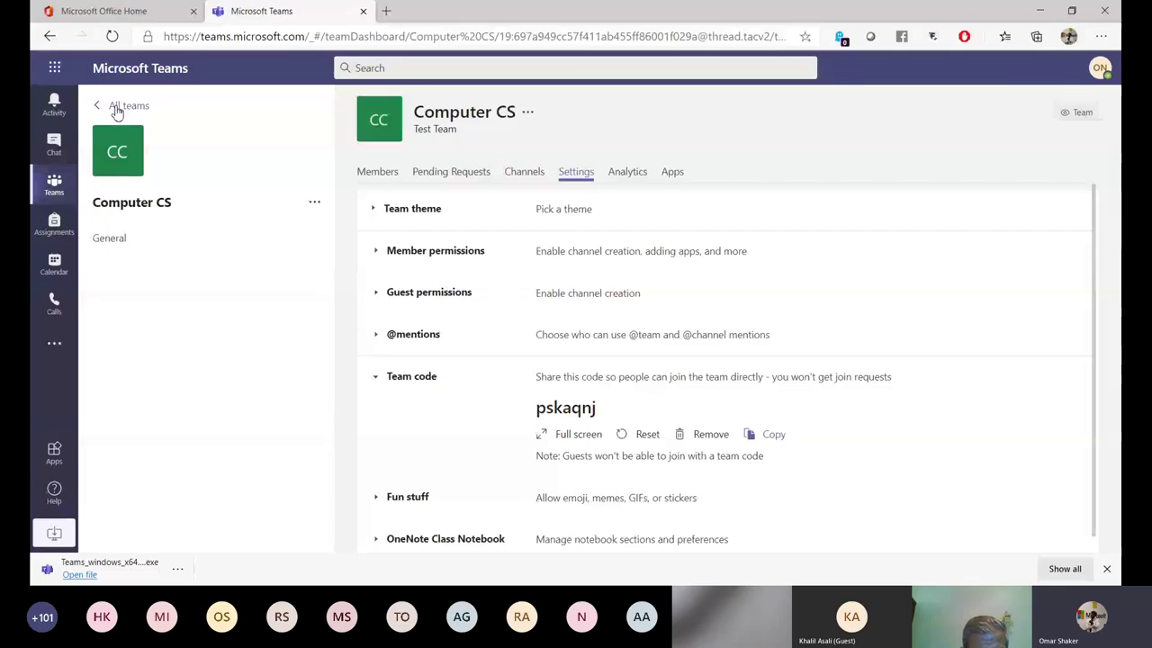
Paste the copied code into Join a team, dismiss the rejection, and return to the teams list.
left_click(117, 108)
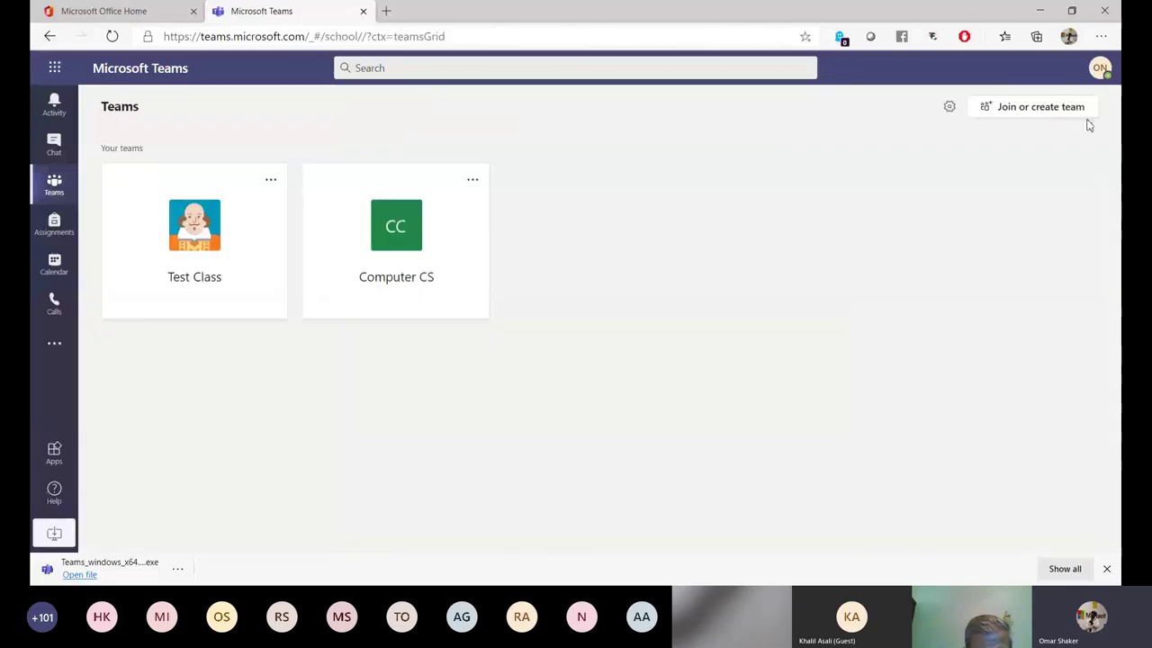
left_click(1035, 115)
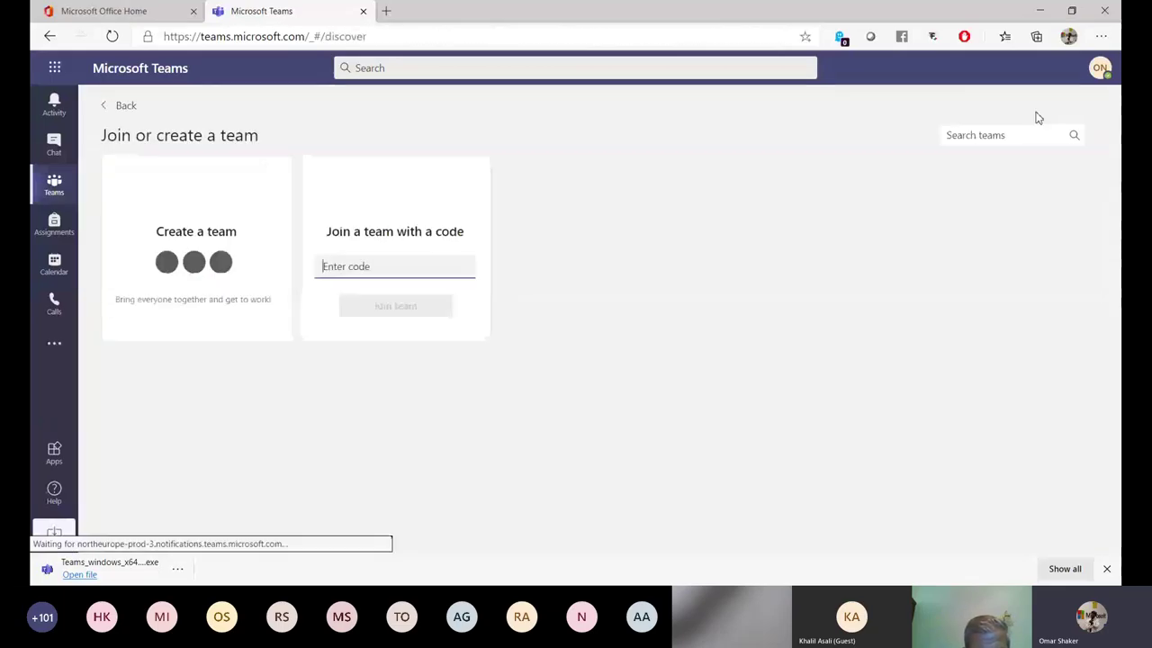
mouse_move(355, 239)
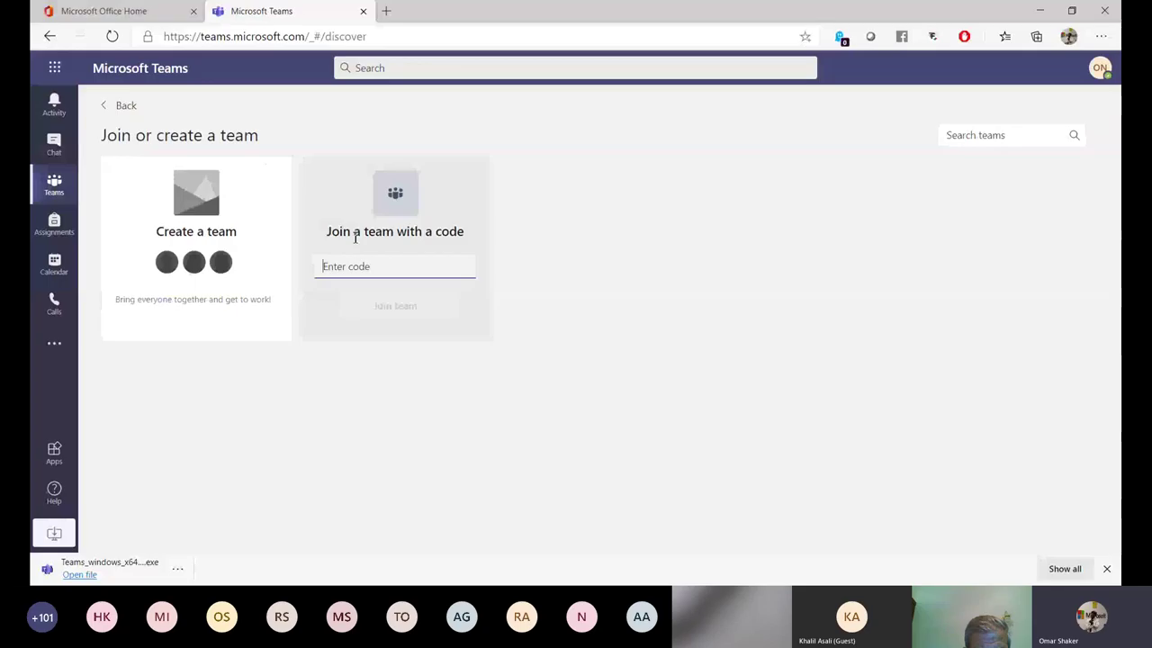
key("ctrl+v")
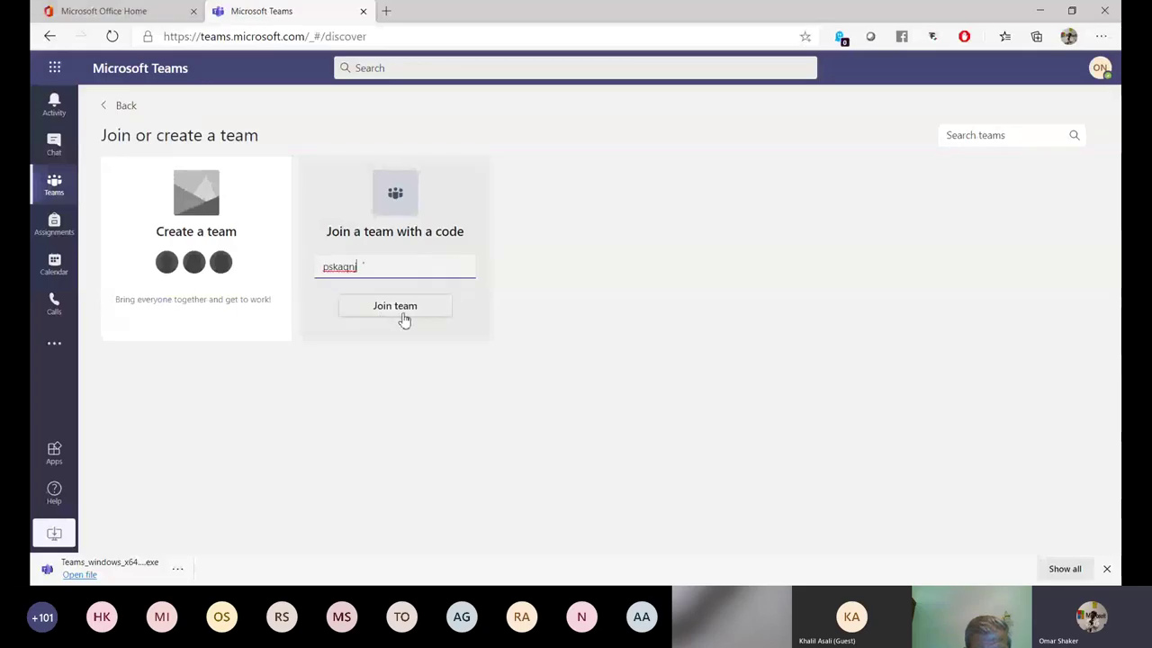
left_click(410, 308)
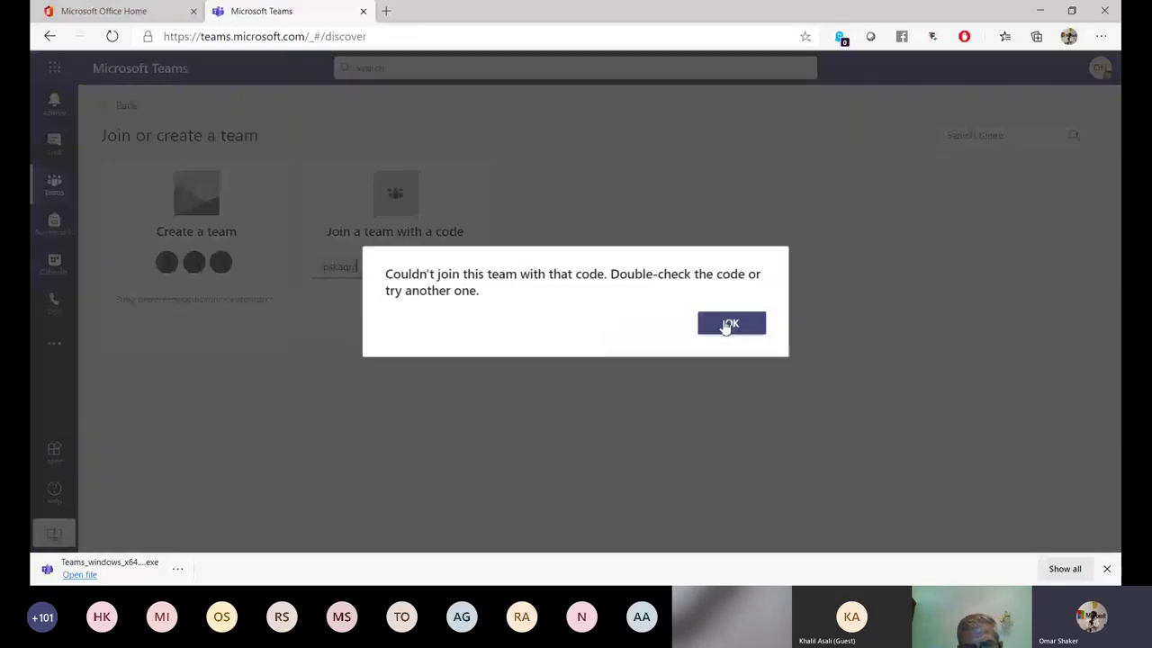
left_click(730, 324)
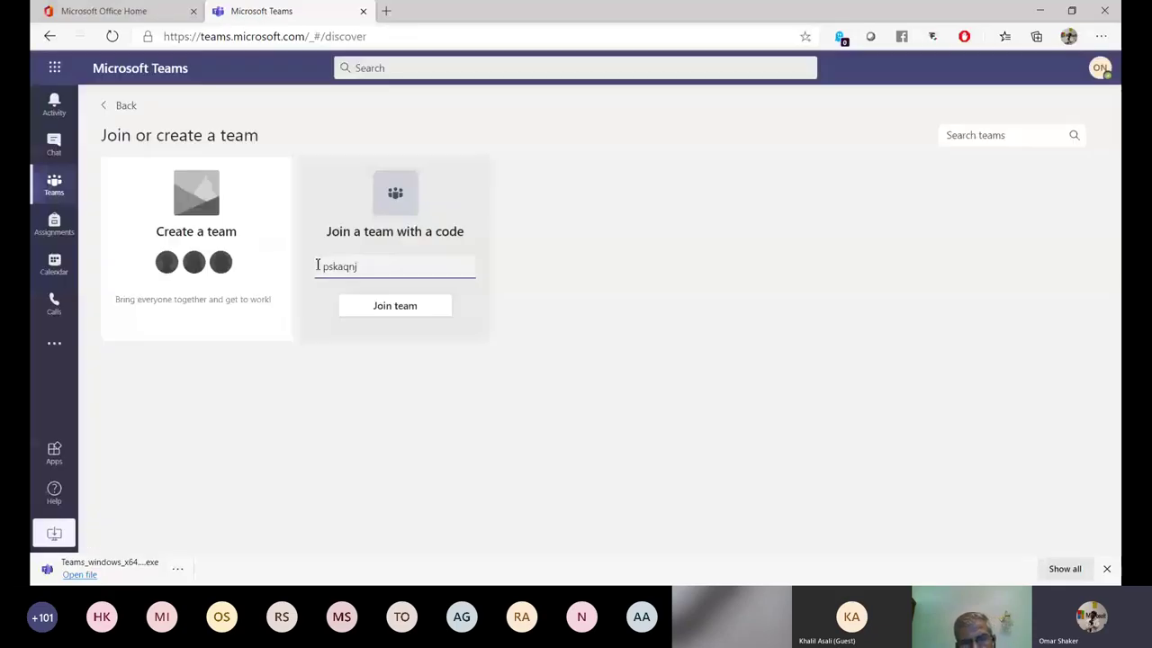
left_click(124, 109)
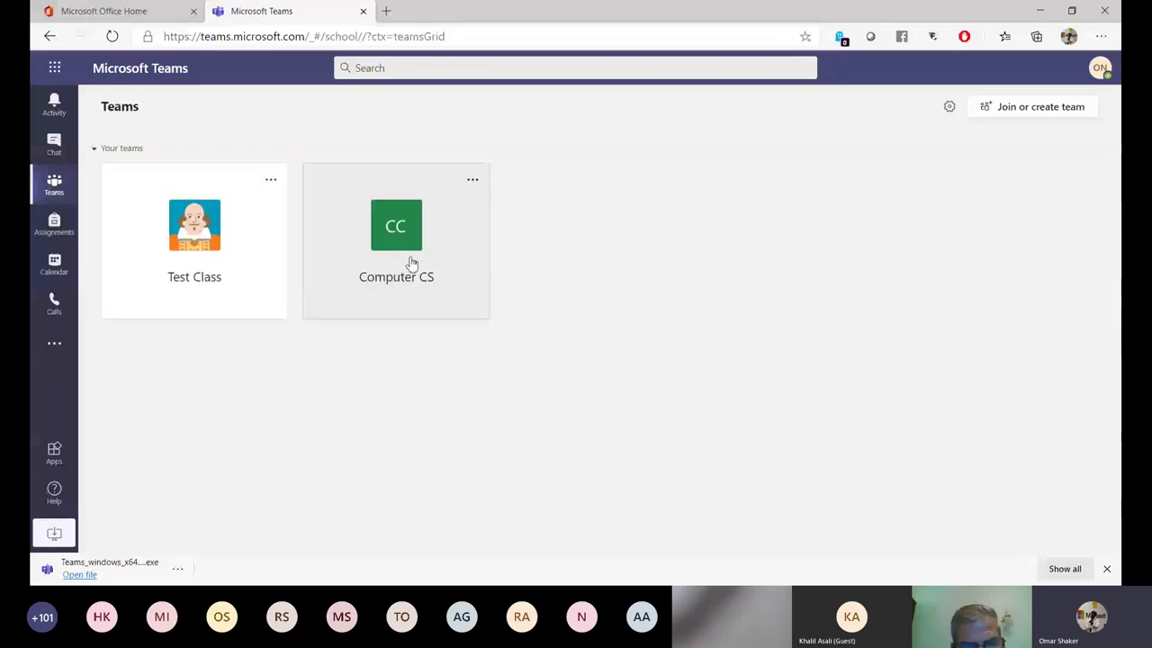
Open Computer CS, cancel Add members, and view Manage team's one owner and two members.
left_click(412, 262)
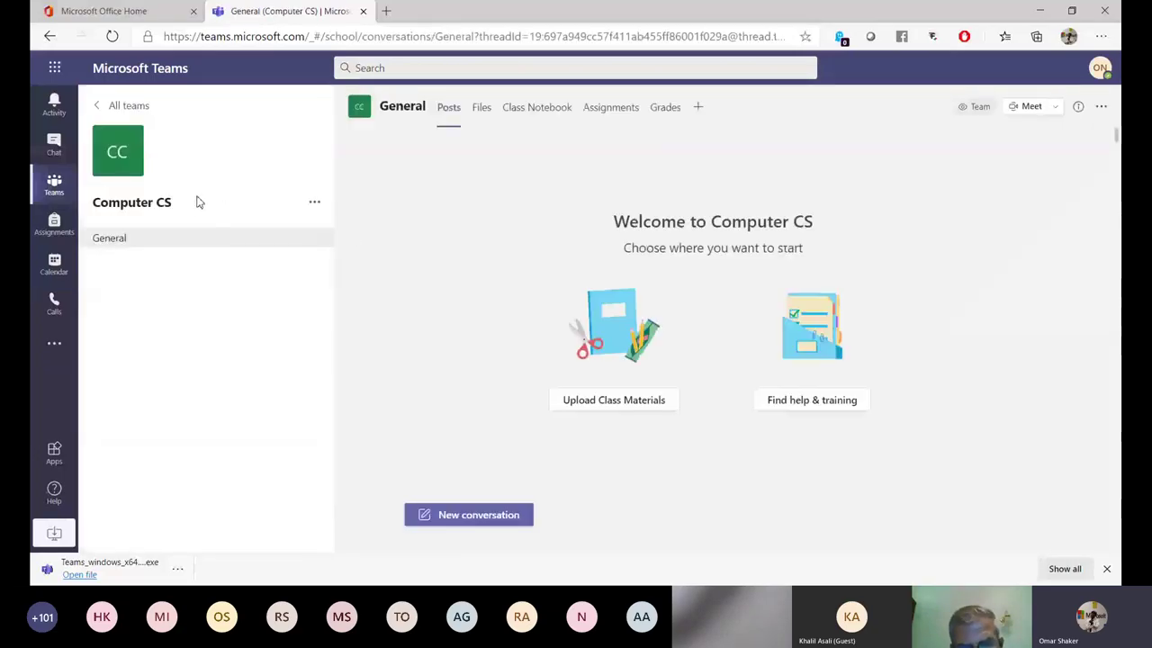
left_click(315, 203)
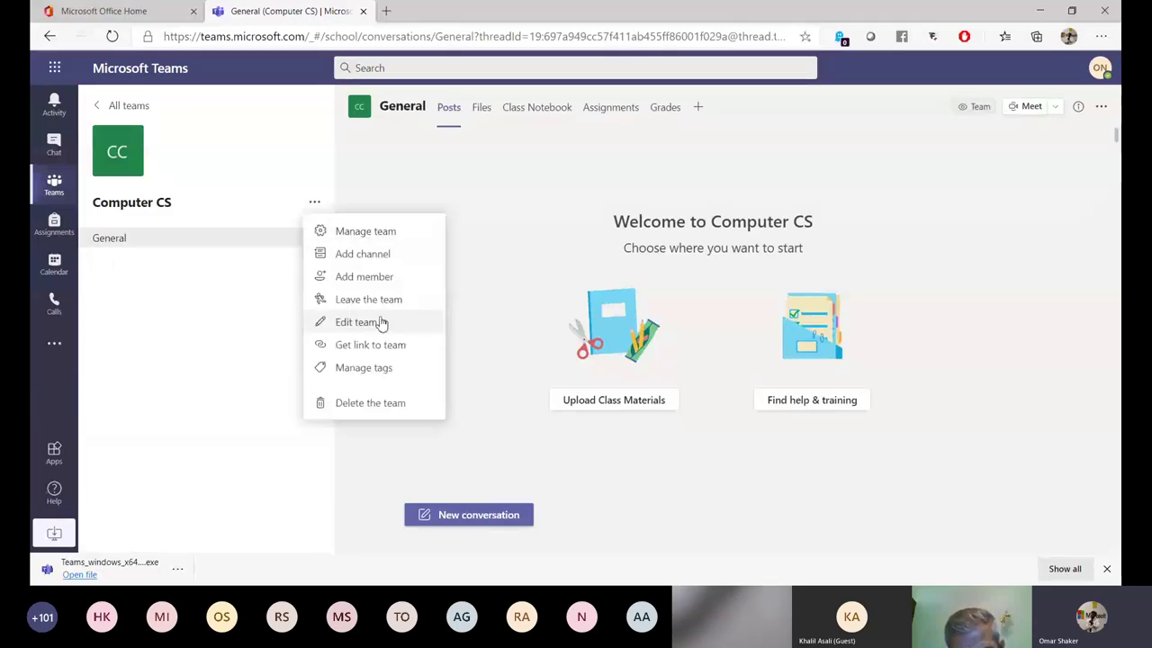
left_click(369, 277)
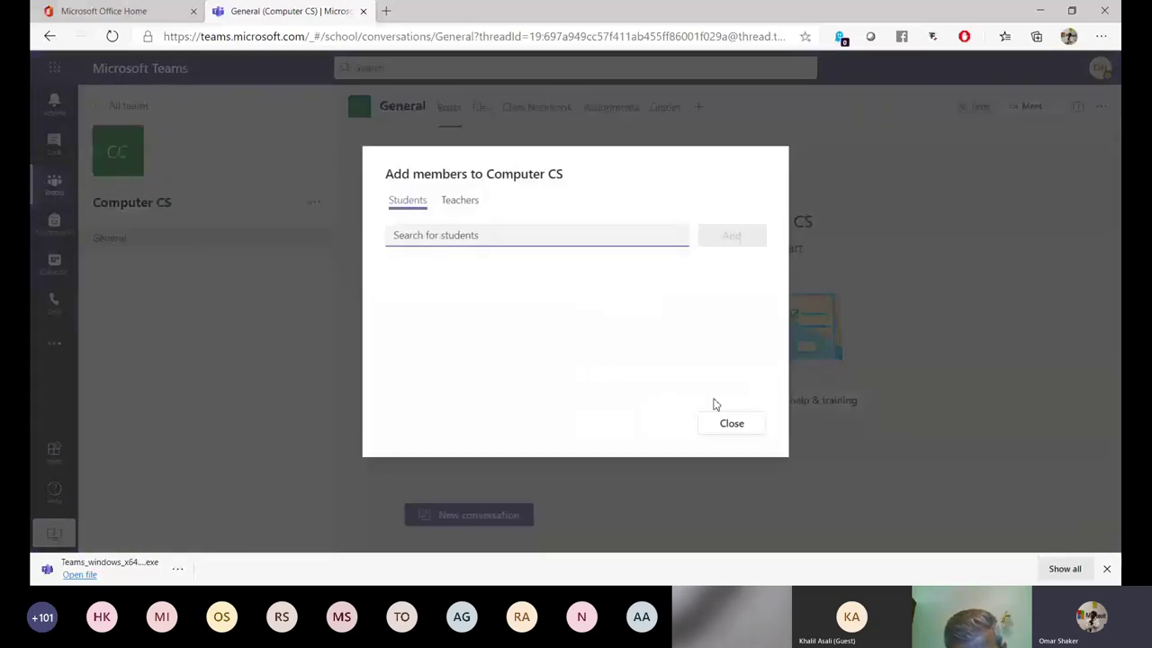
left_click(741, 429)
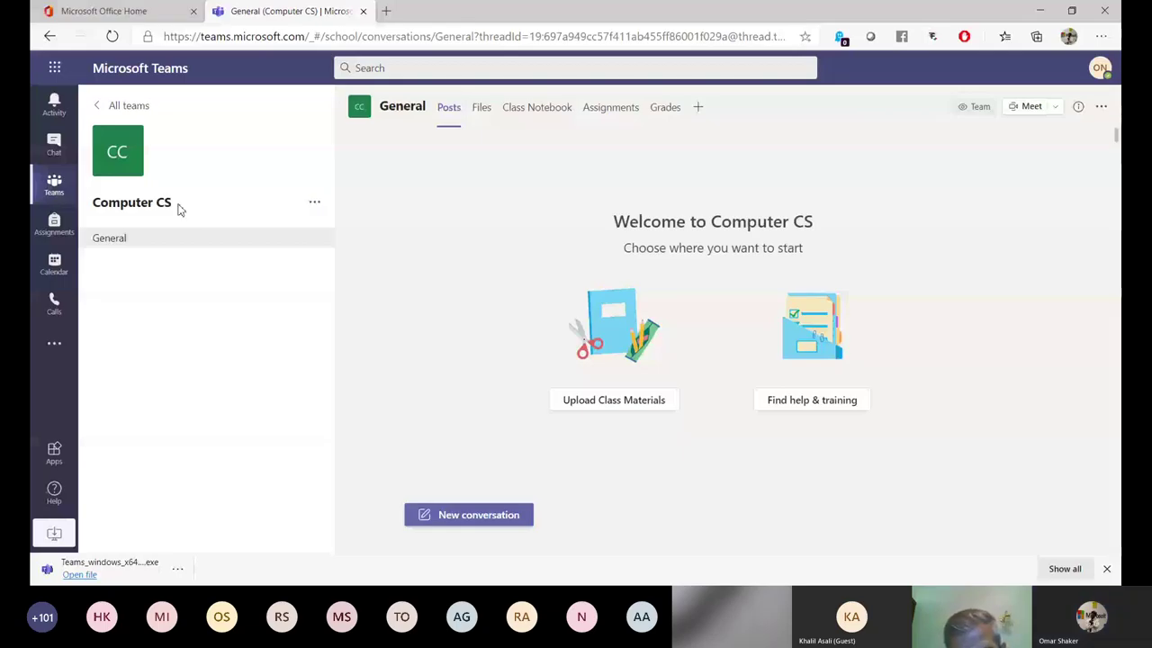
left_click(315, 209)
left_click(394, 238)
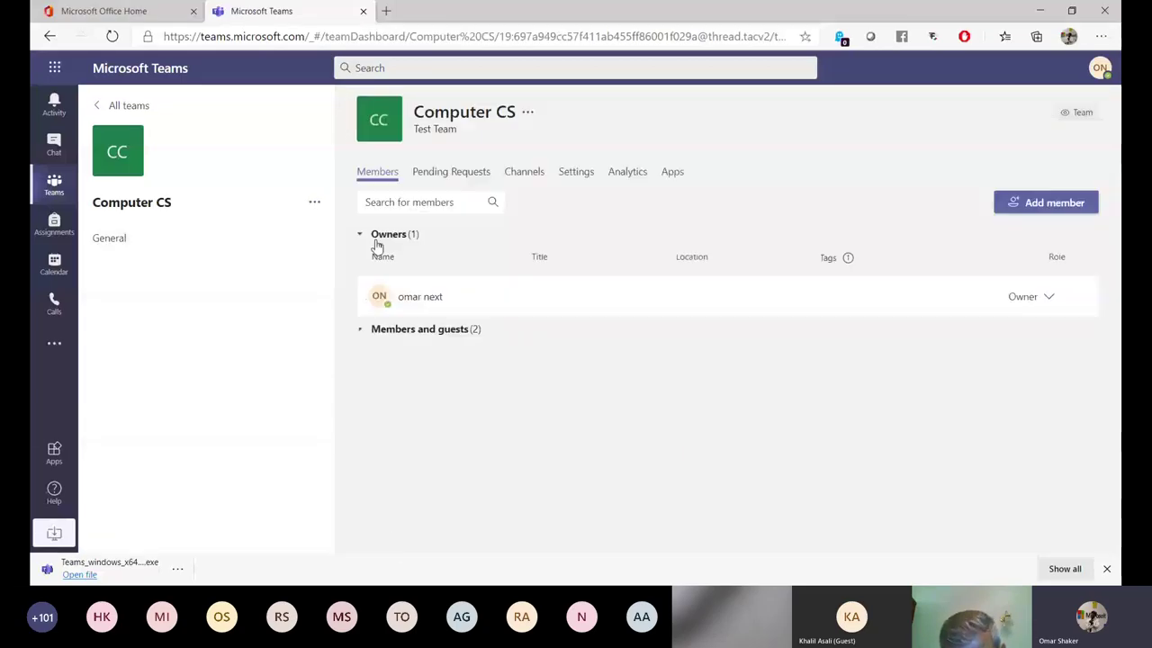
In Computer CS Settings, generate a team code under Team code, then remove it.
left_click(576, 174)
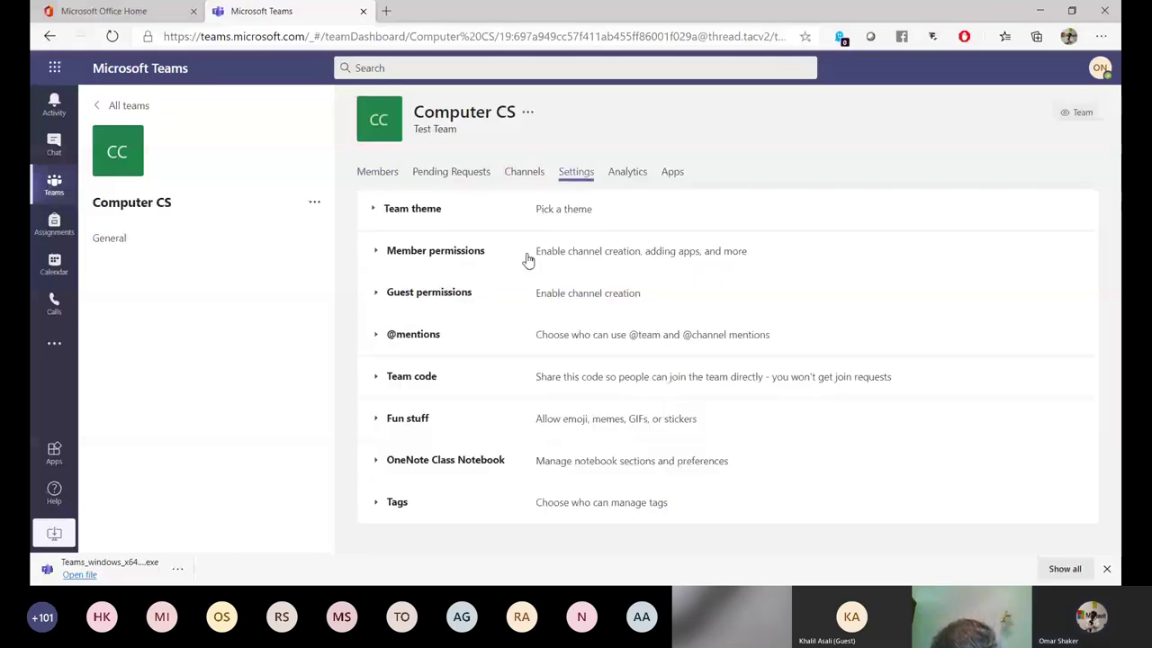
left_click(378, 378)
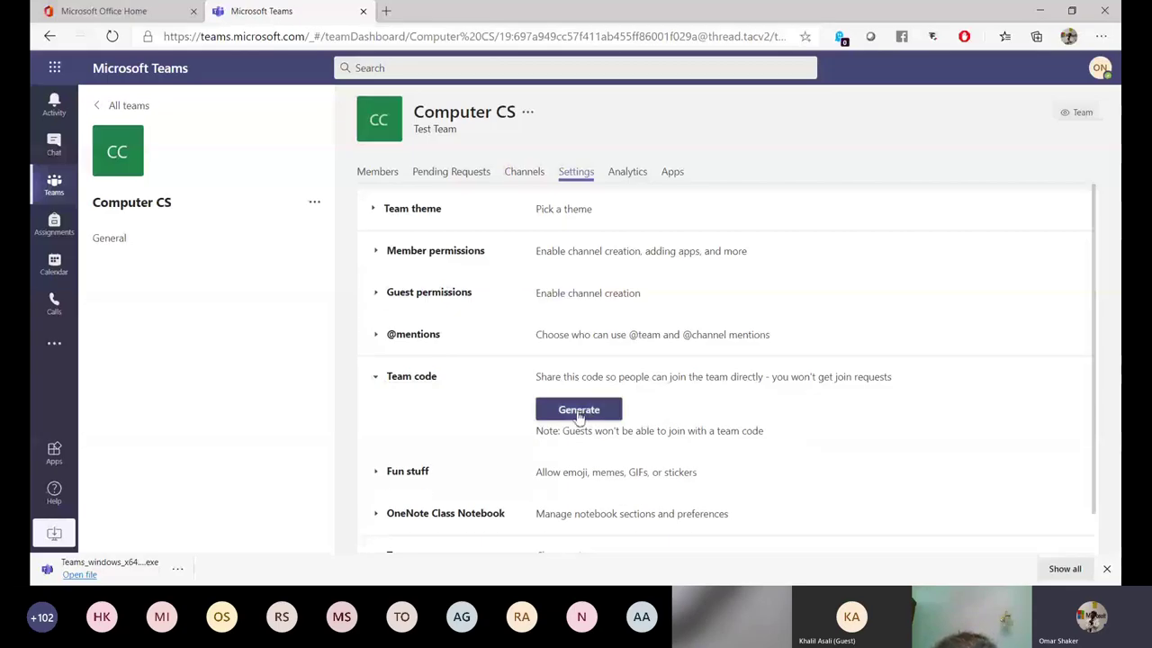
left_click(579, 411)
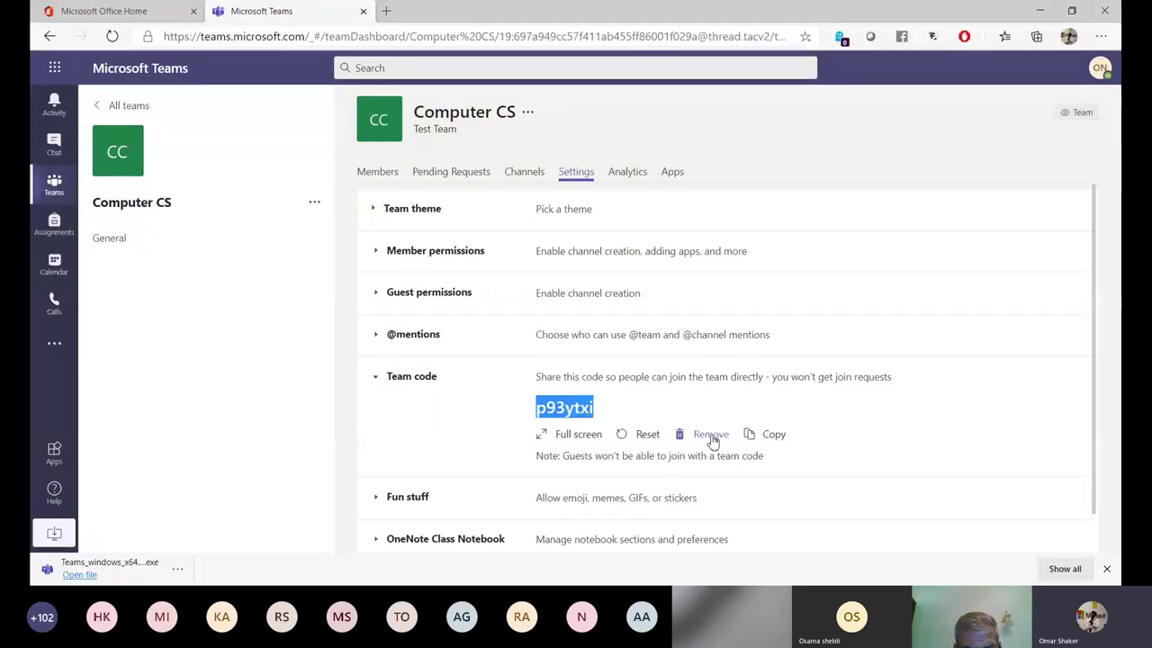
left_click(711, 435)
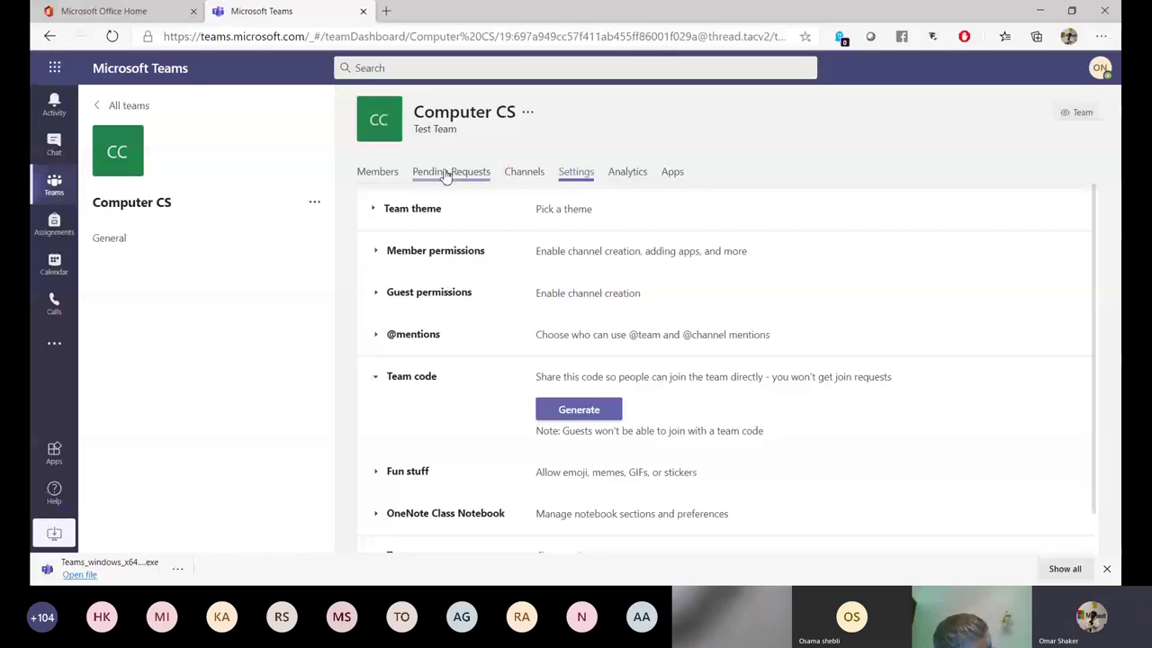
left_click(445, 173)
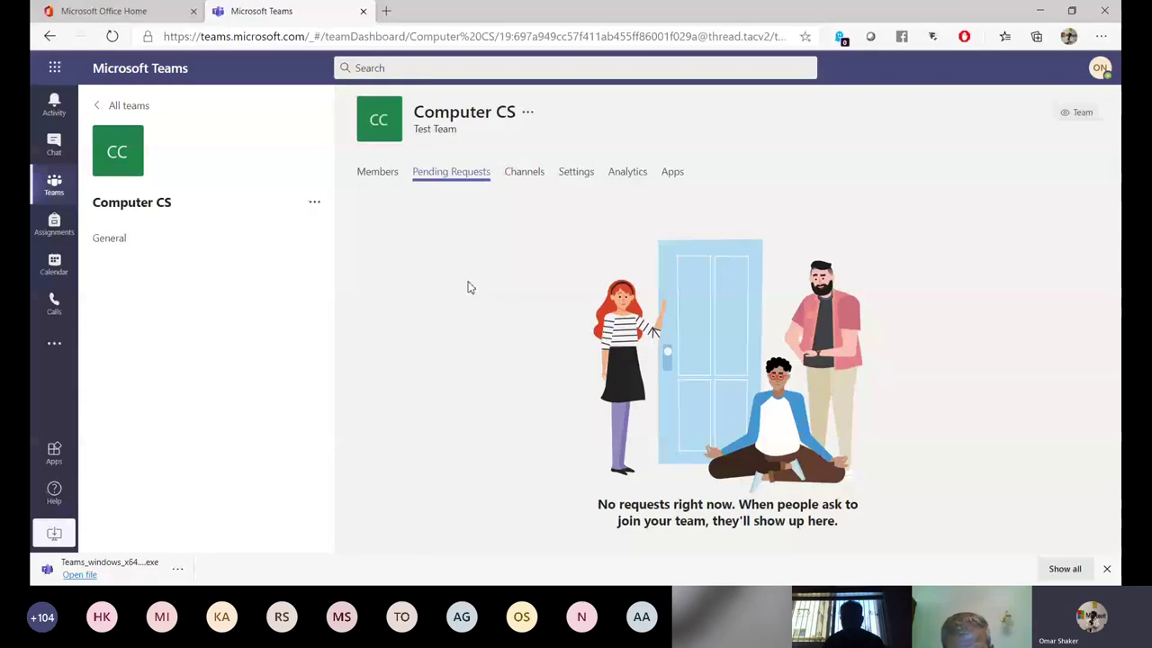
left_click(575, 176)
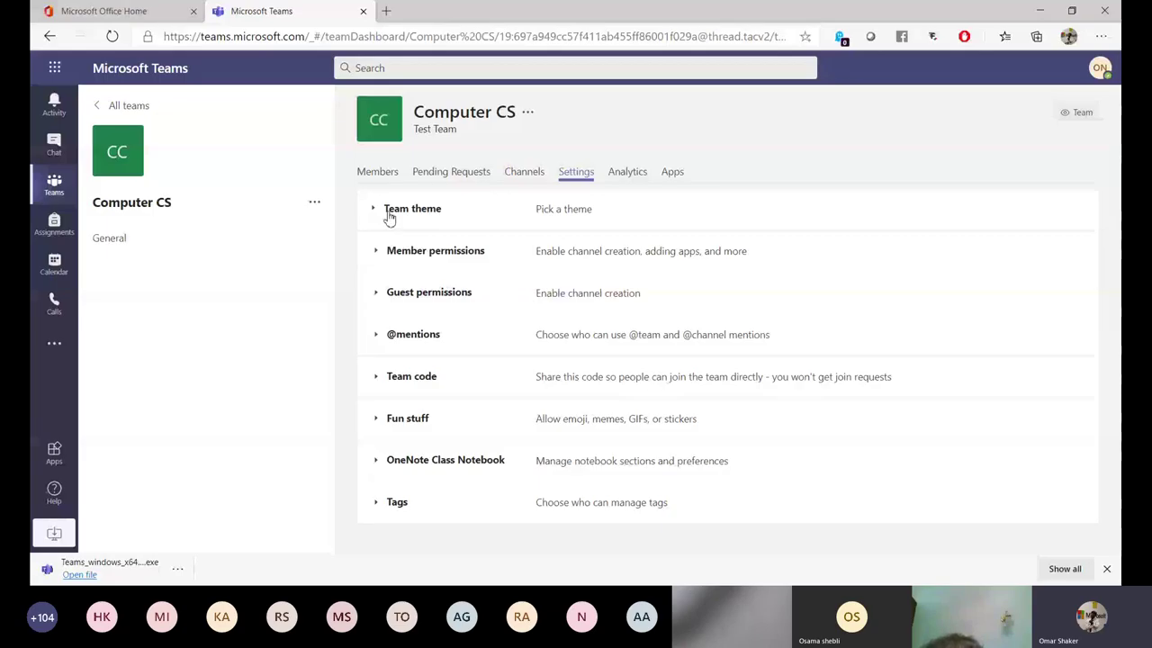
Replace the Computer CS class picture's CC initials with the Shakespeare avatar and save it.
left_click(389, 213)
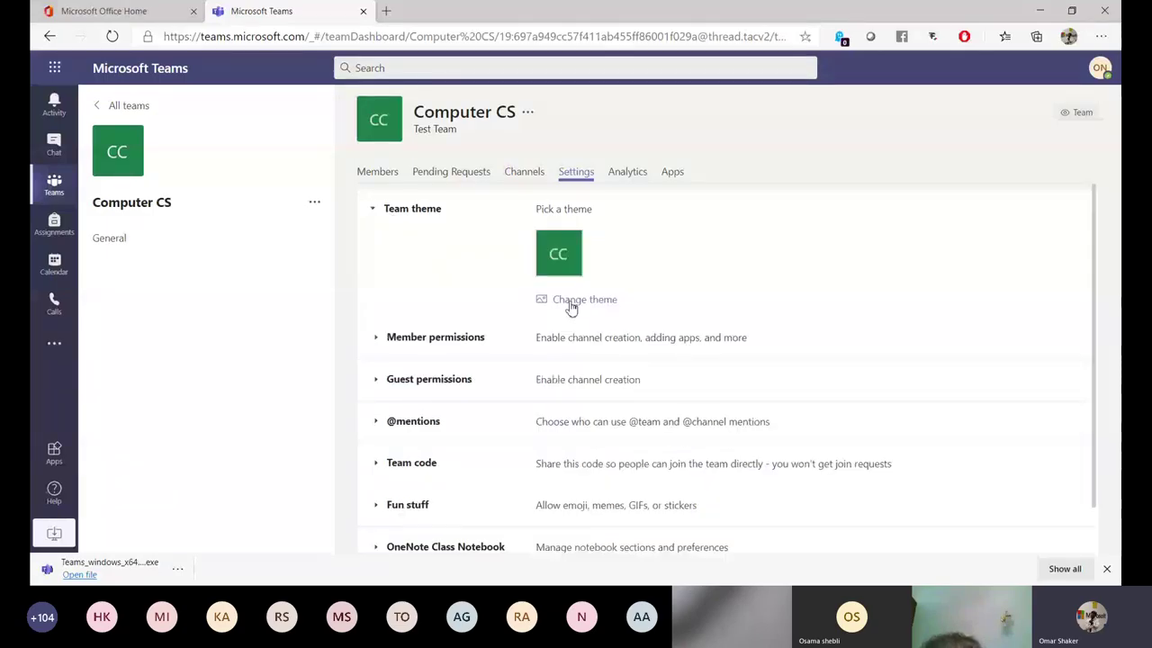
left_click(570, 302)
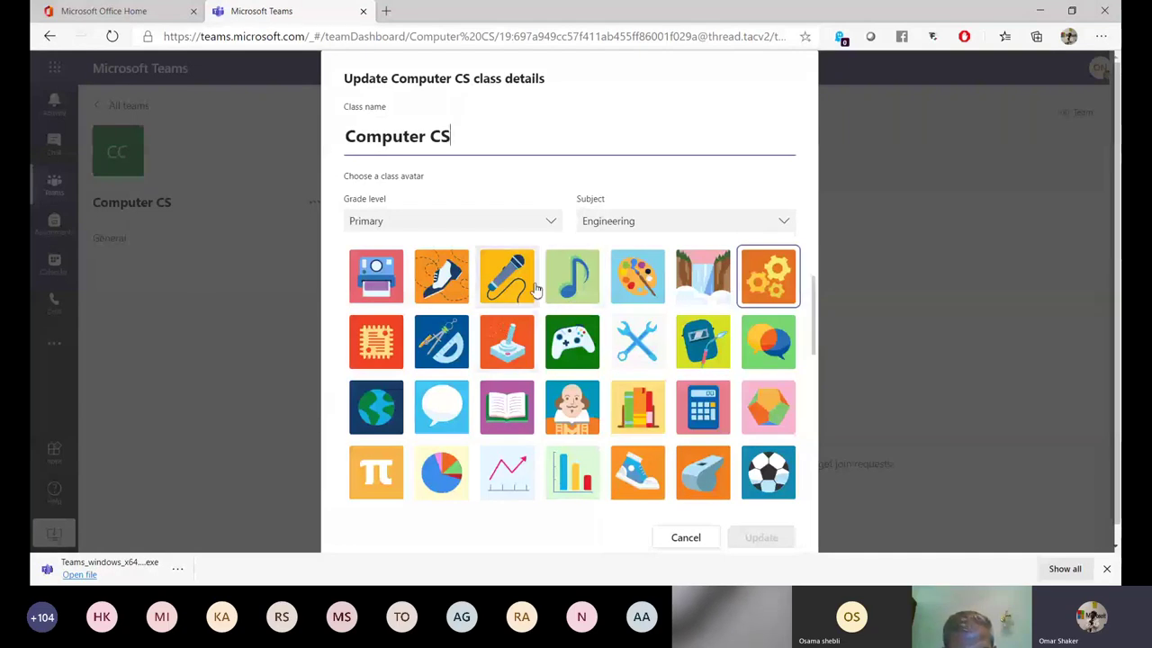
left_click(571, 407)
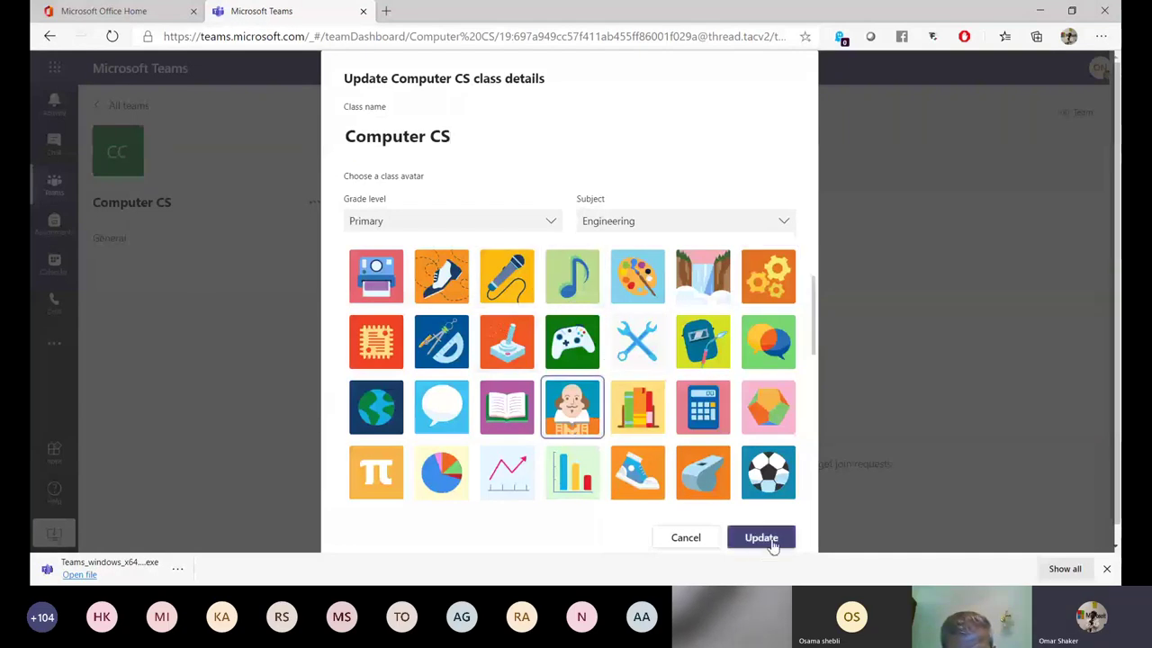
left_click(769, 543)
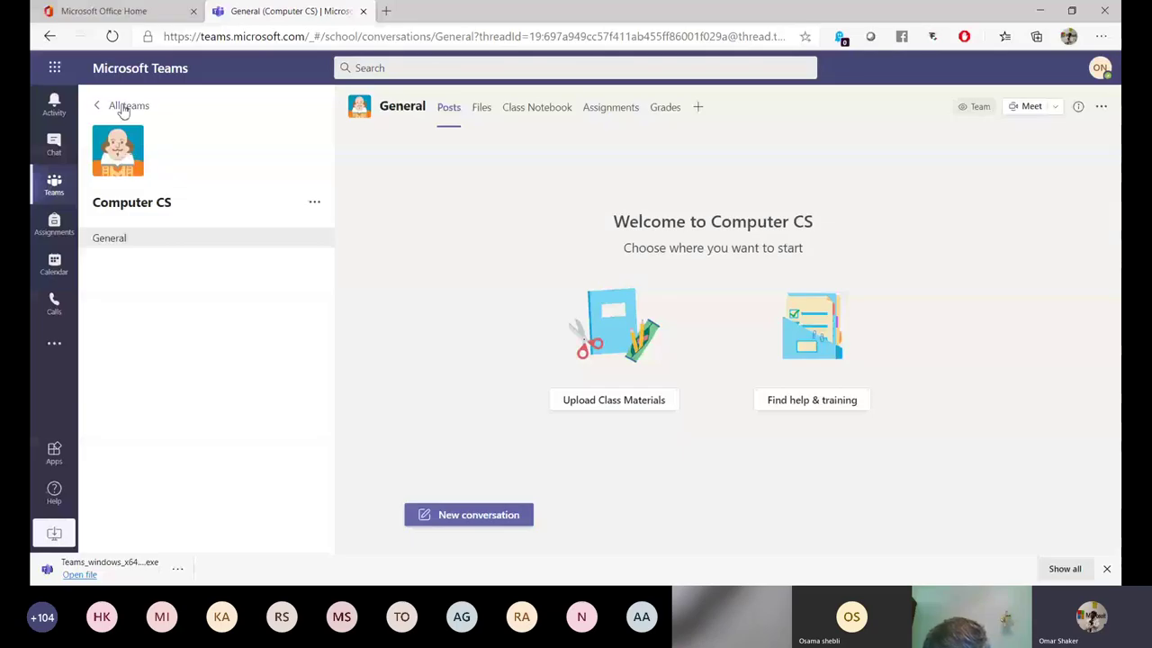
Go back to All teams and reopen the Computer CS team.
left_click(123, 106)
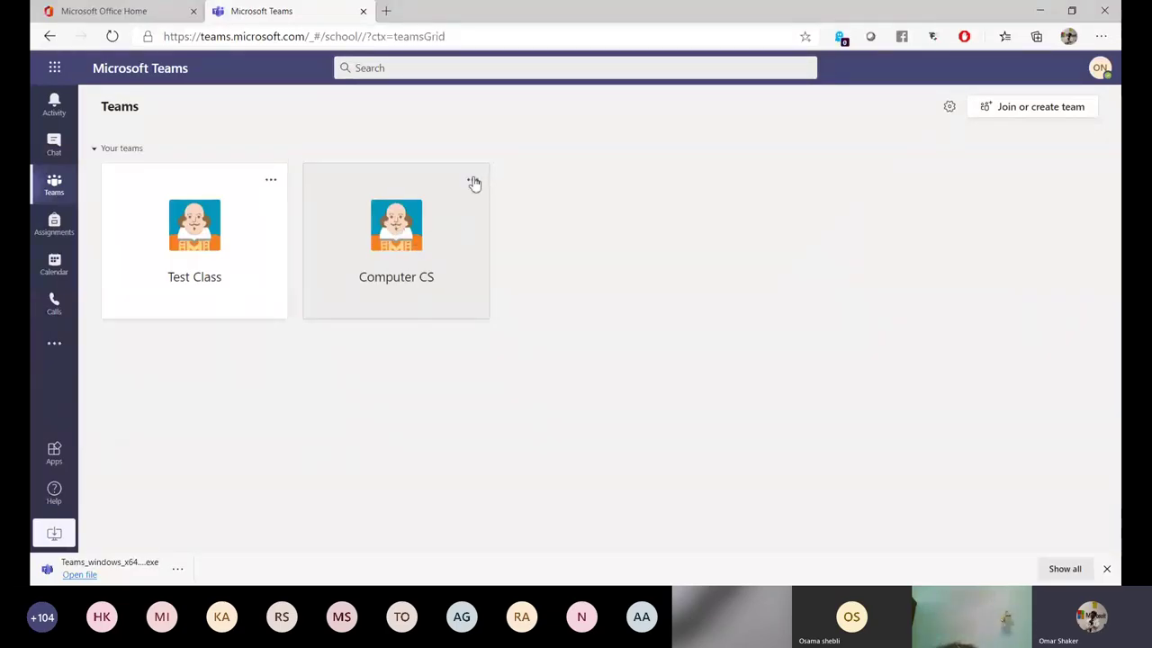
left_click(410, 225)
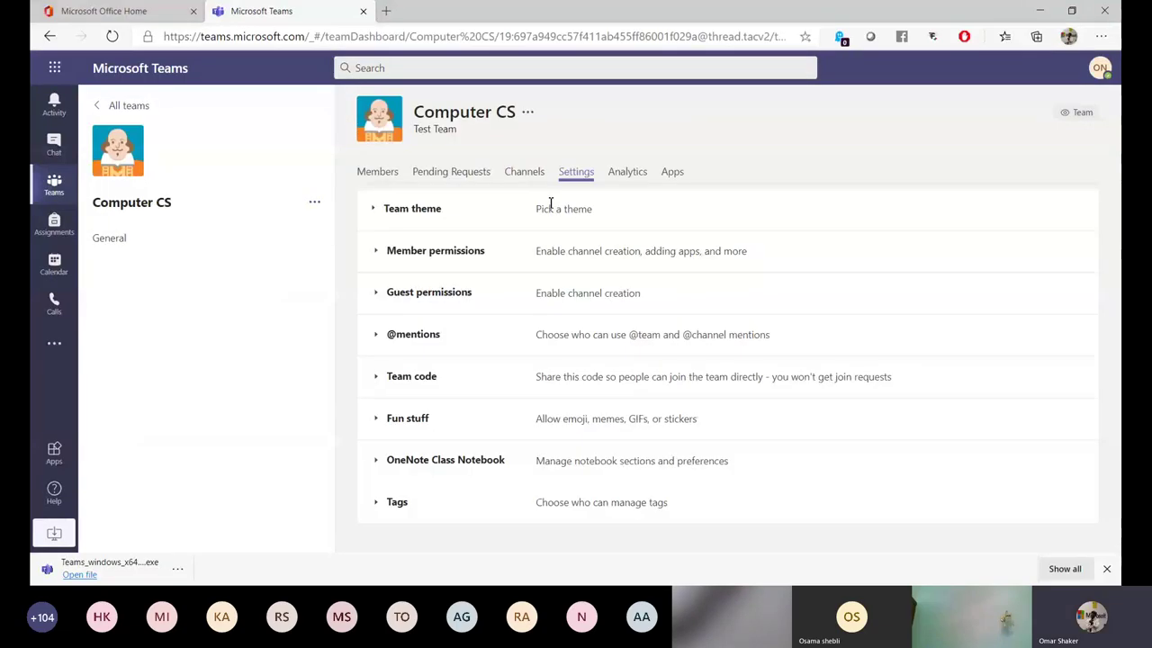
Switch the Computer CS class picture from Shakespeare to the open-book avatar and update.
left_click(396, 213)
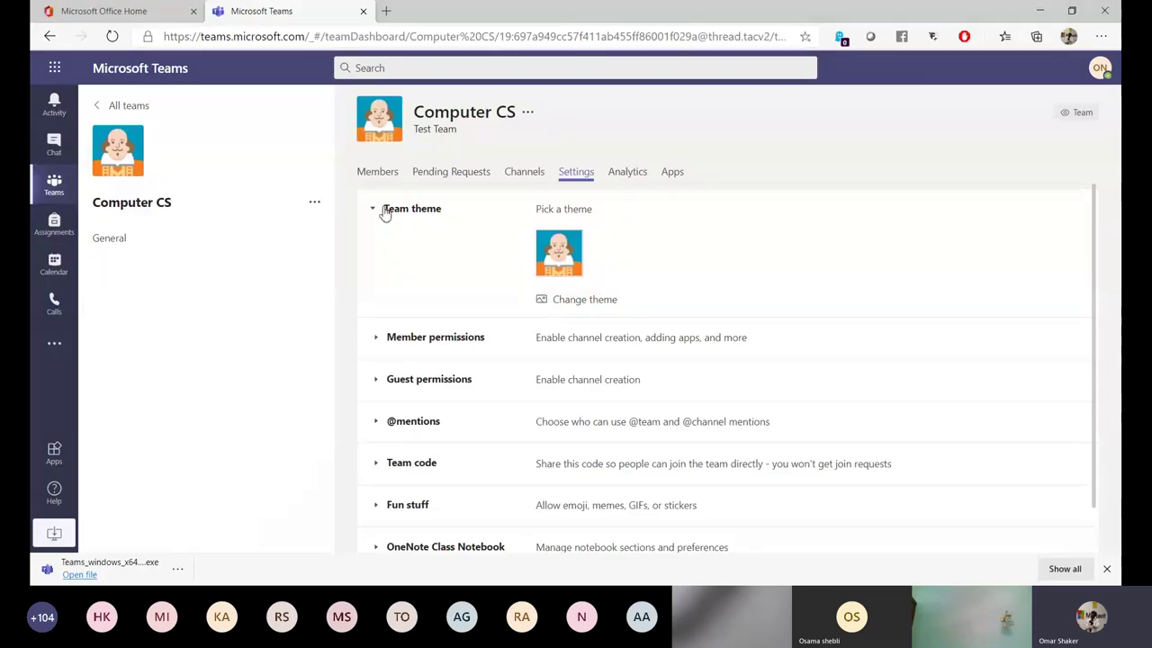
left_click(577, 297)
left_click(758, 537)
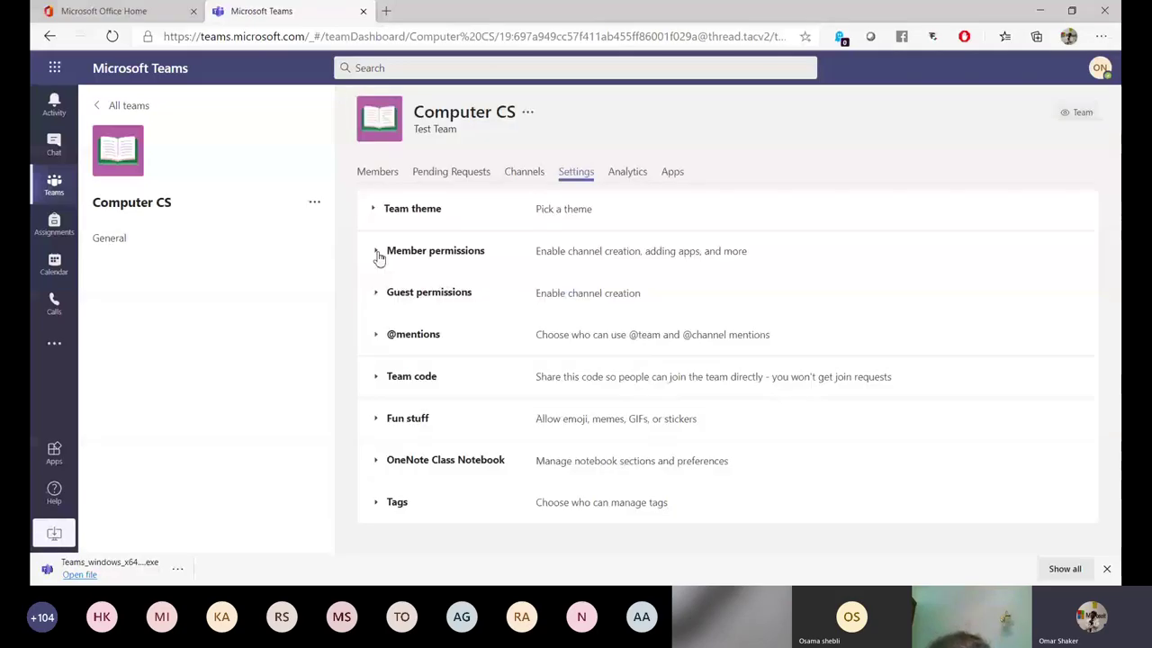
Under Member permissions, toggle channel create/update on then off again.
left_click(379, 256)
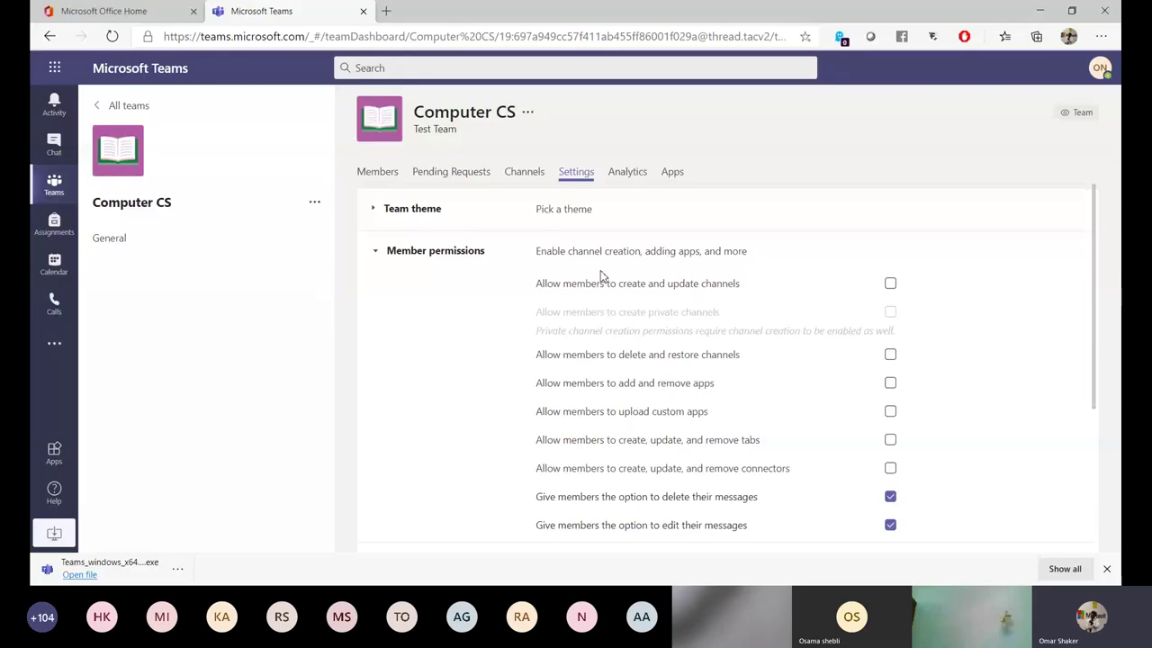
left_click(891, 285)
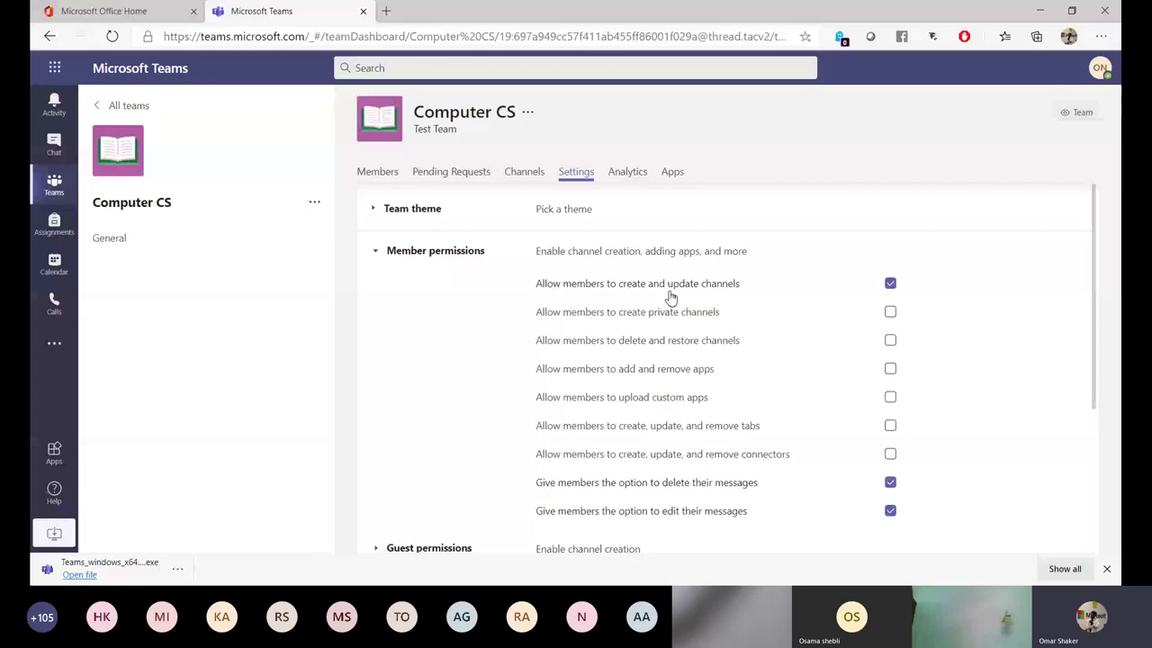
left_click(781, 297)
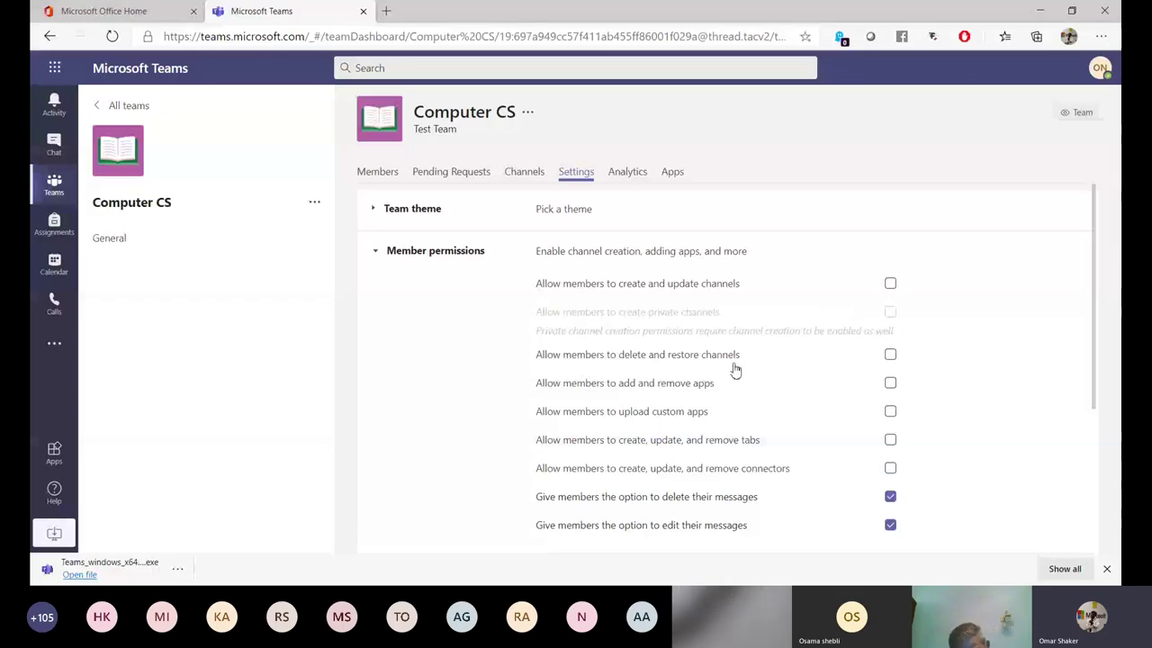
scroll(679, 378, "down", 1)
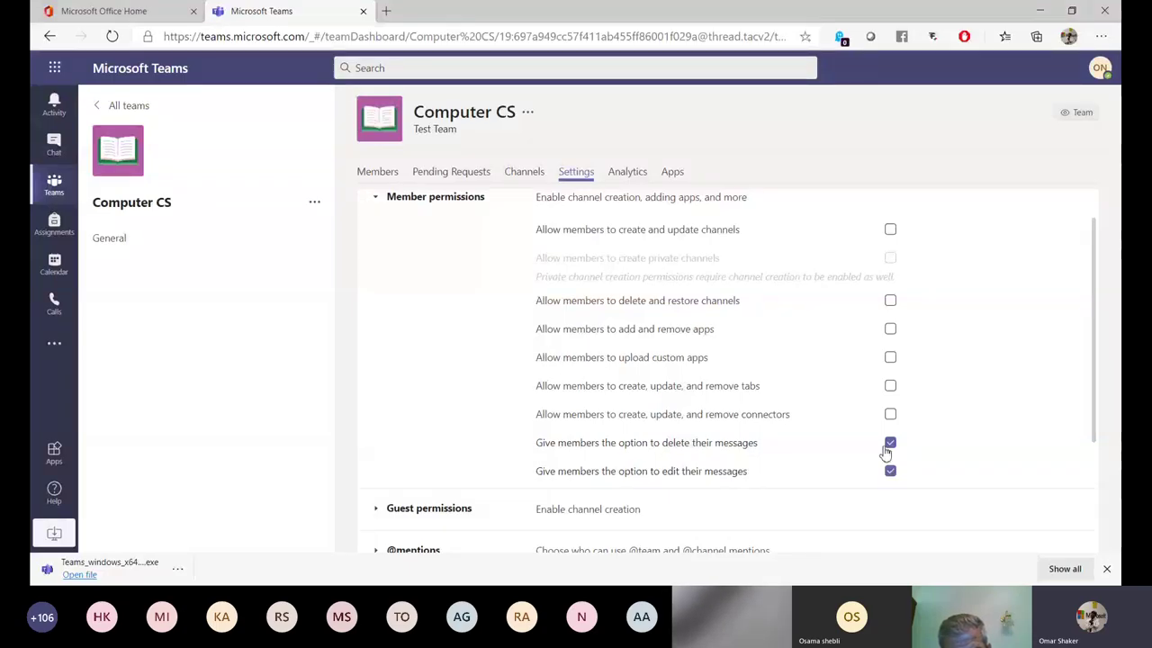
Toggle members' delete and edit message rights off and back on, then show Guest permissions.
left_click(890, 444)
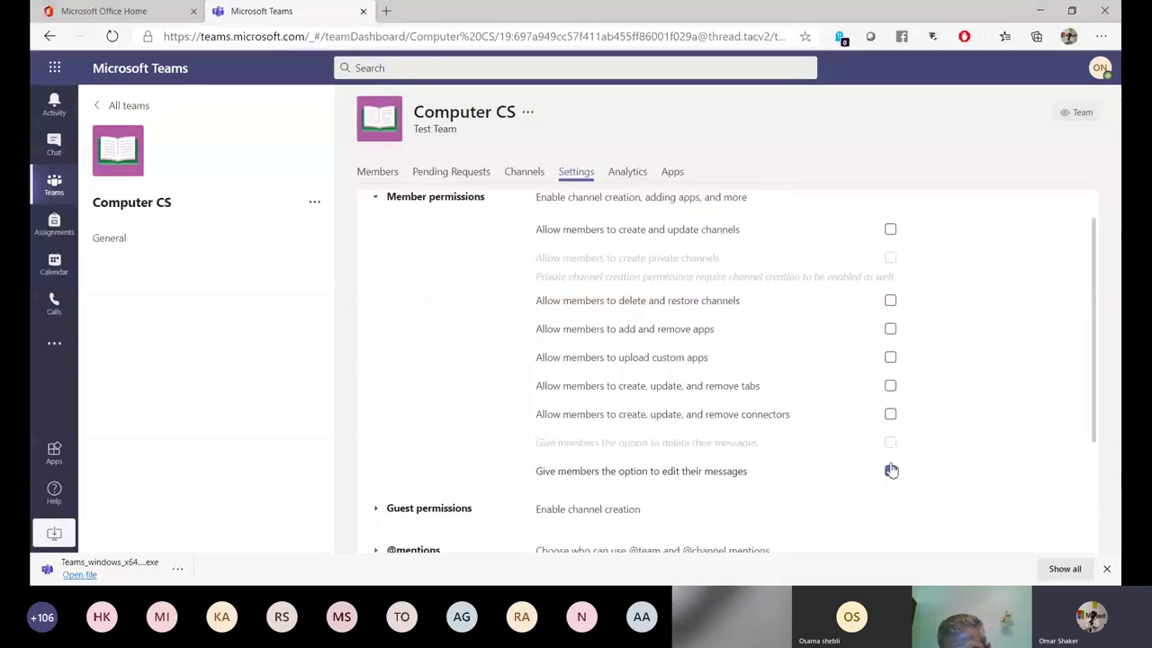
left_click(890, 471)
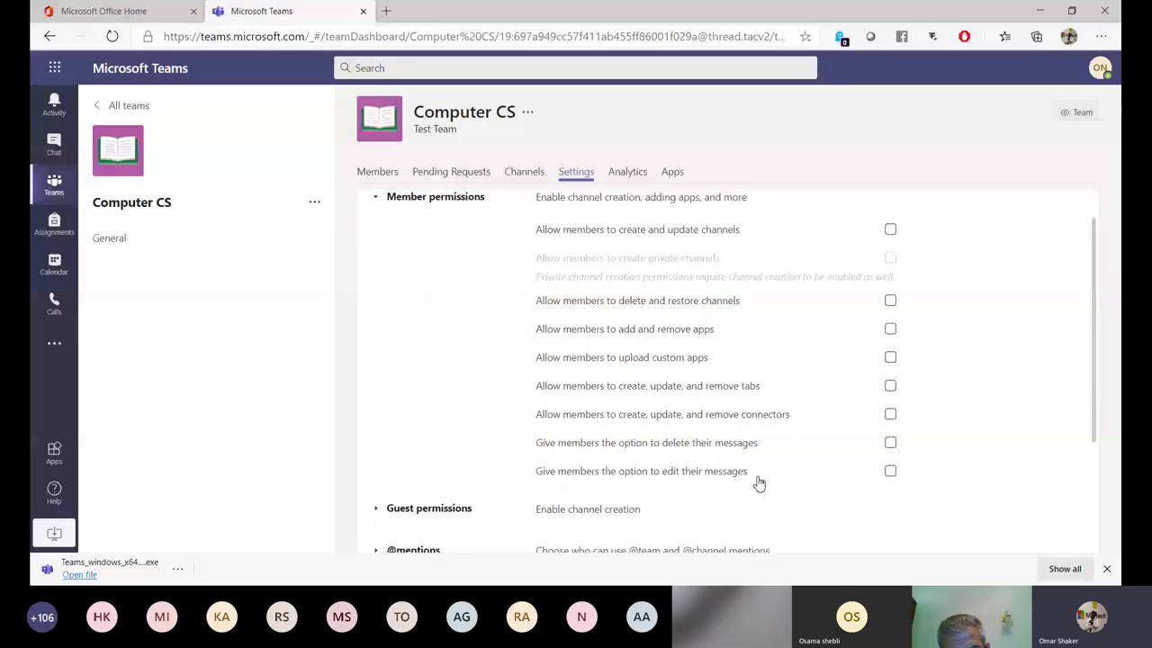
left_click(890, 471)
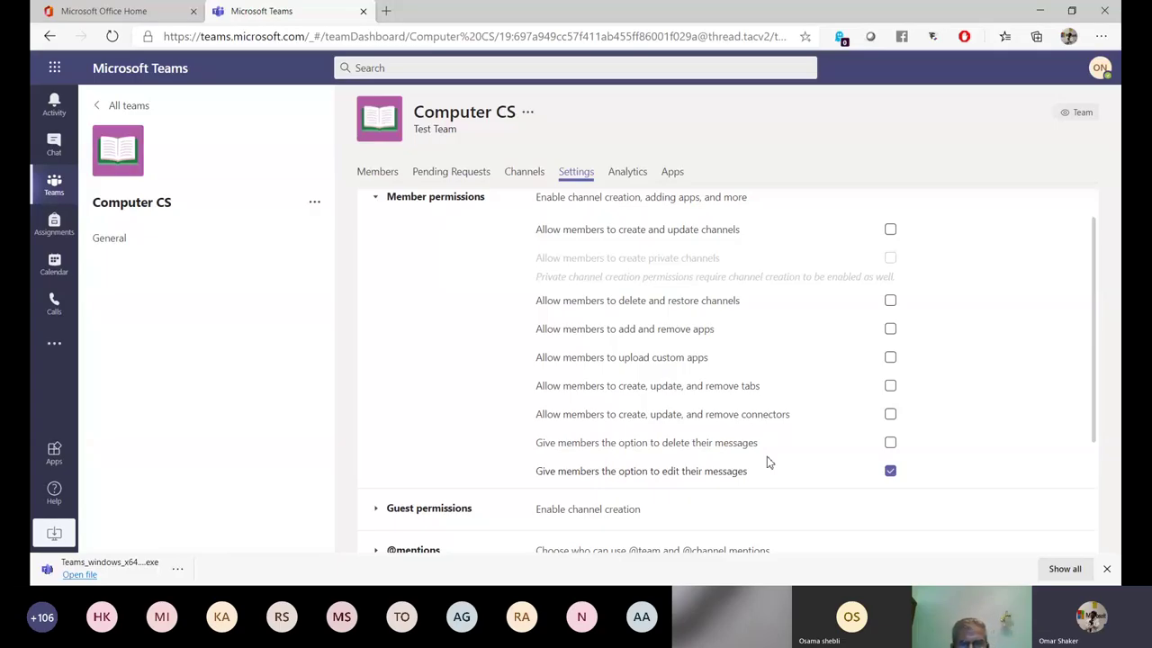
left_click(890, 444)
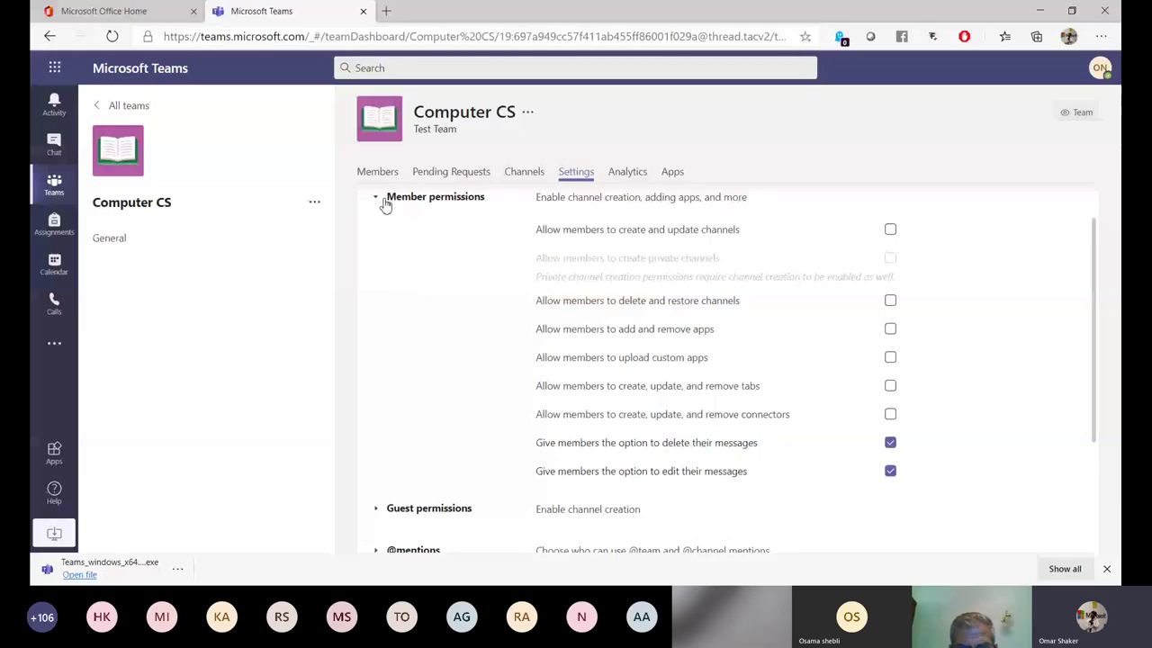
left_click(385, 203)
left_click(432, 292)
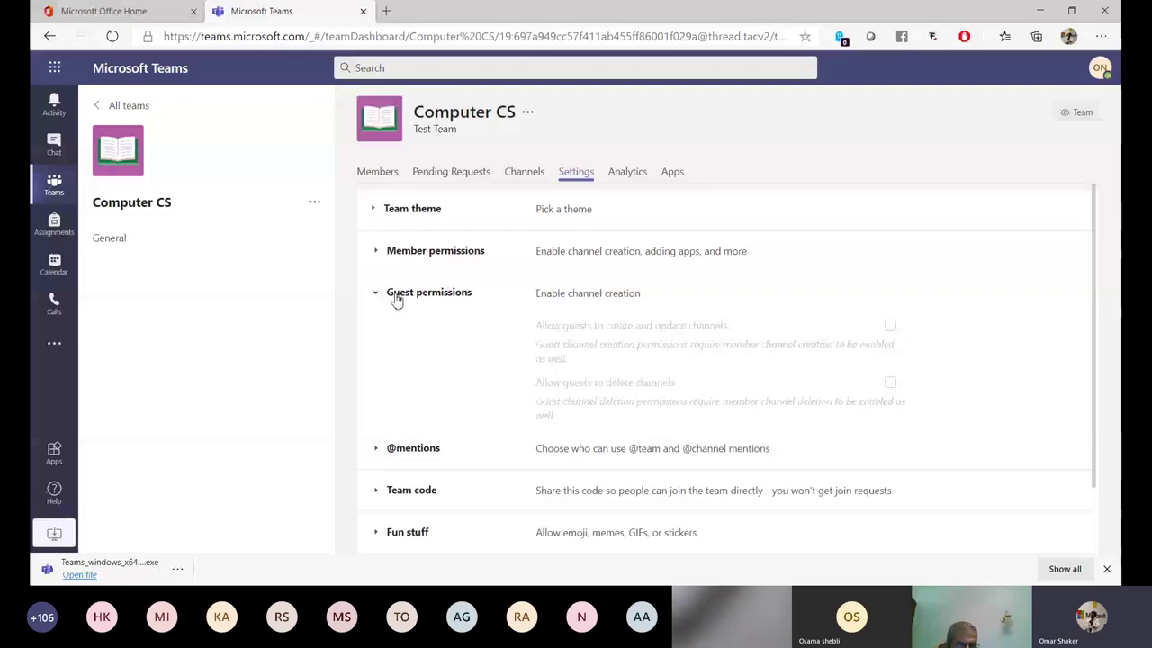
left_click(397, 297)
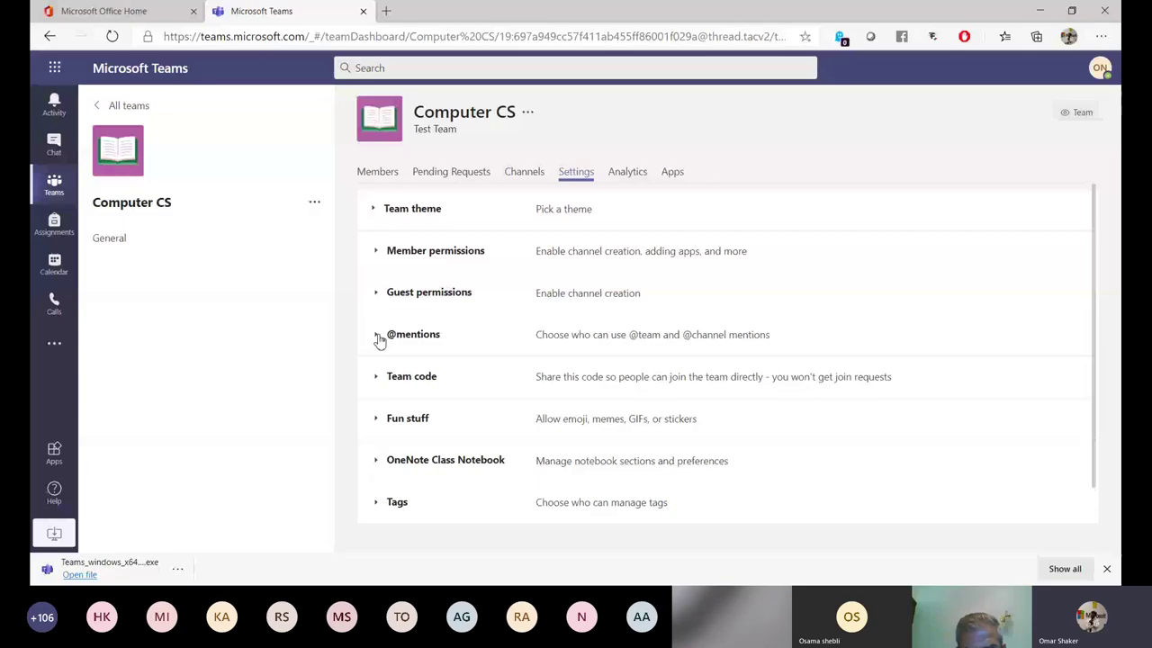
left_click(380, 339)
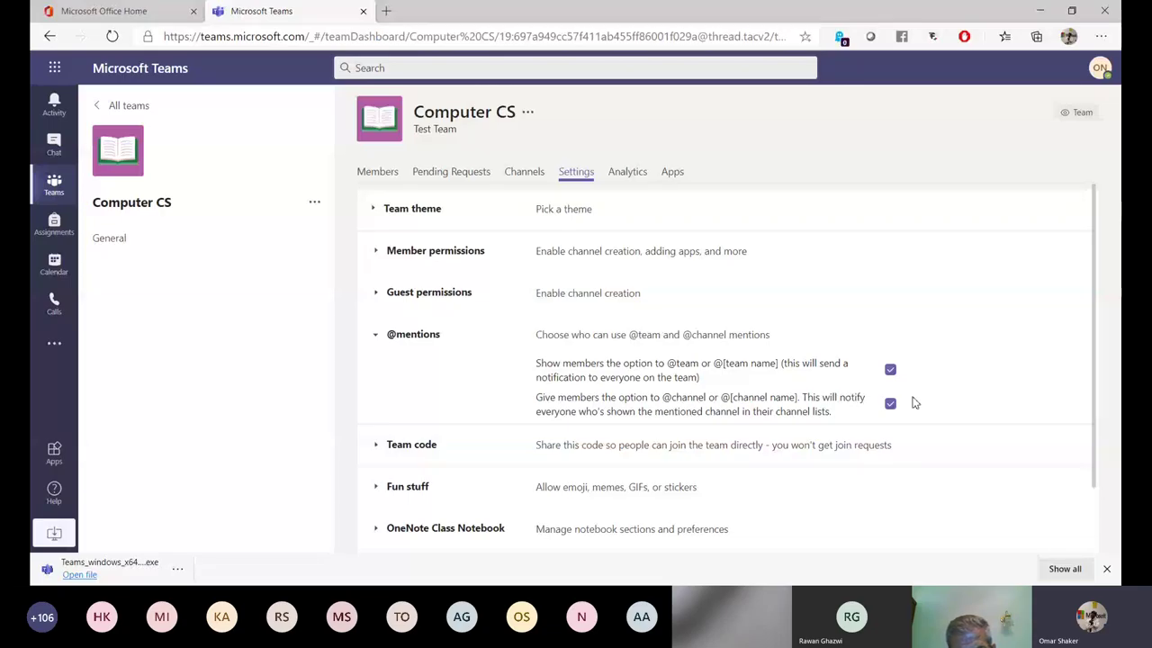
left_click(377, 335)
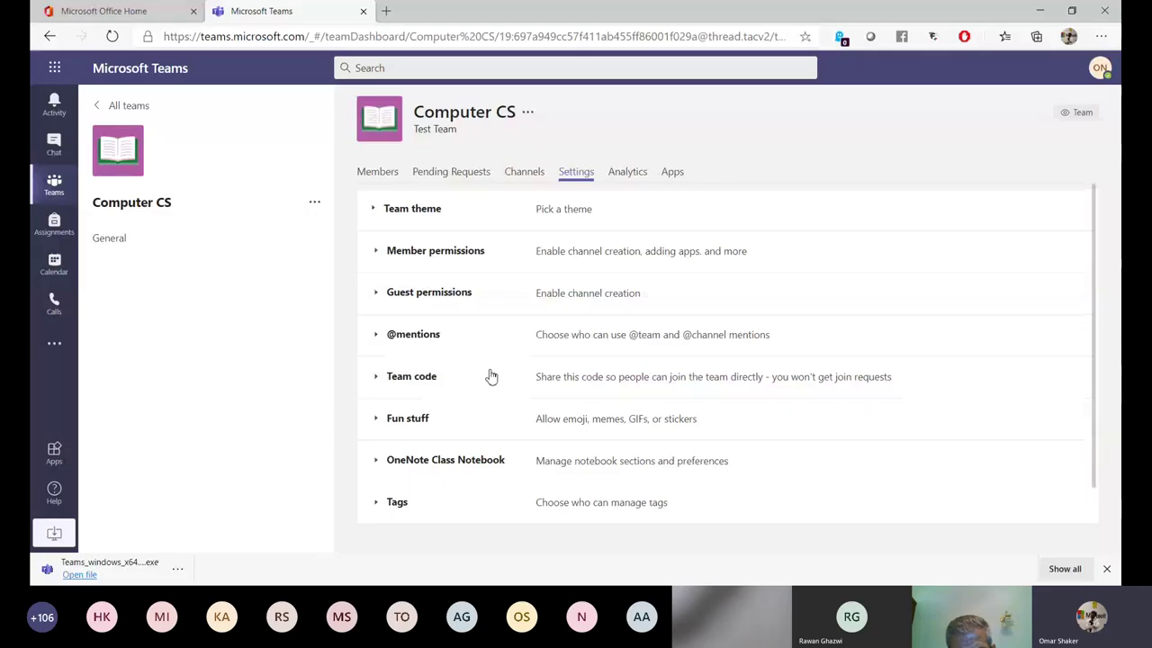
left_click(378, 378)
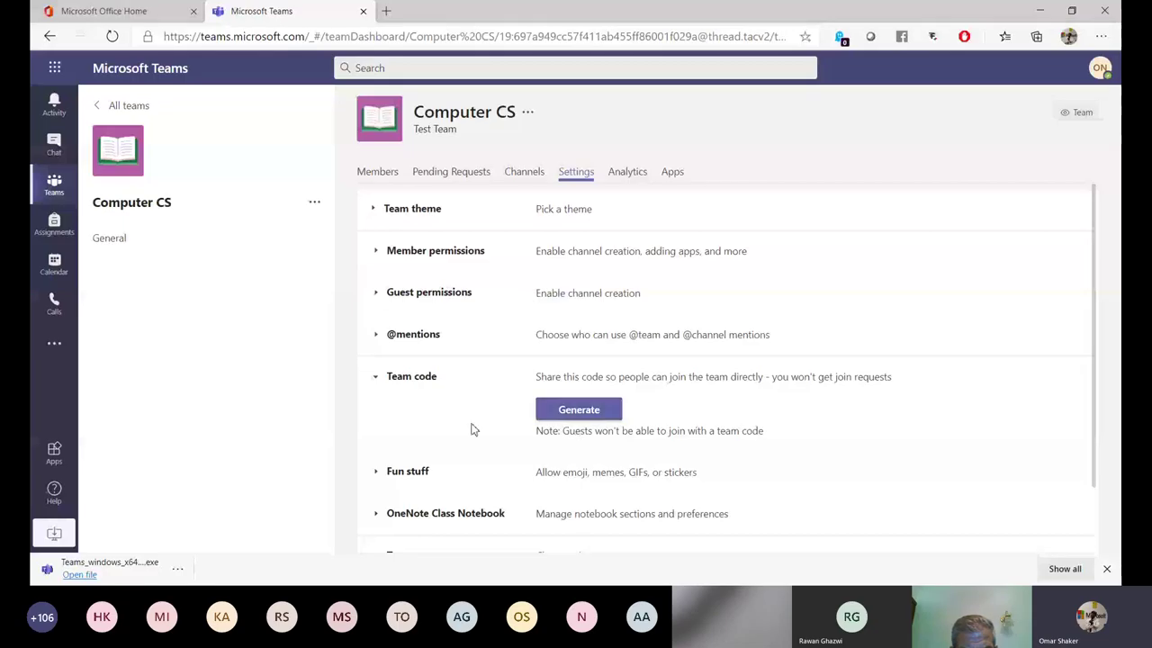
left_click(590, 416)
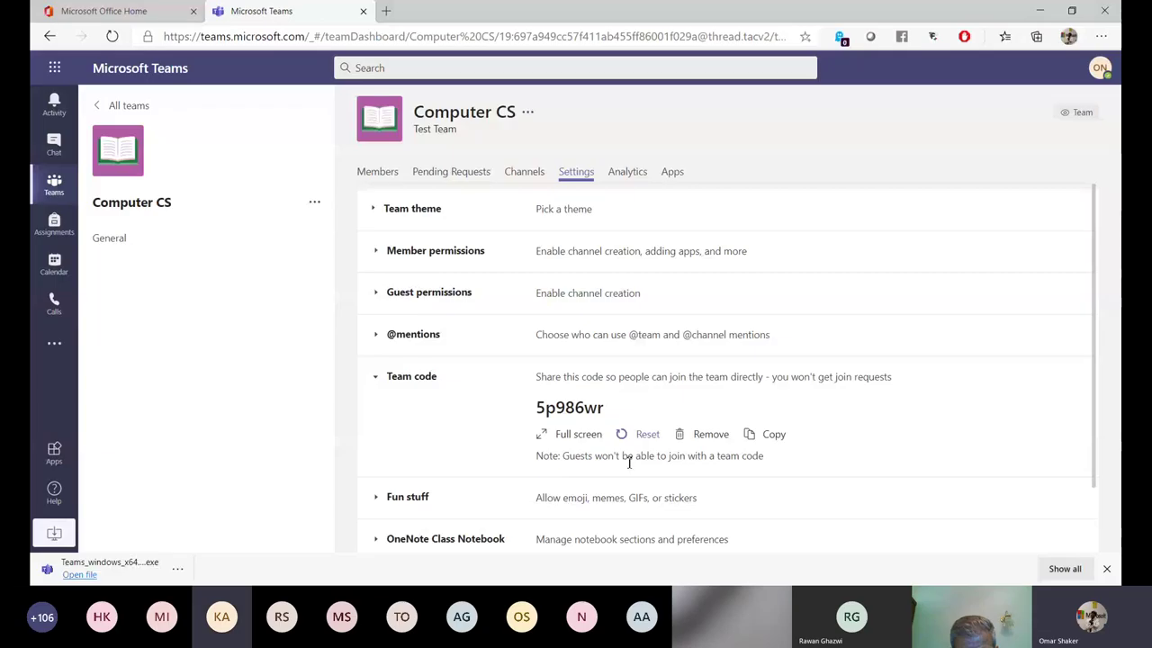
left_click(644, 436)
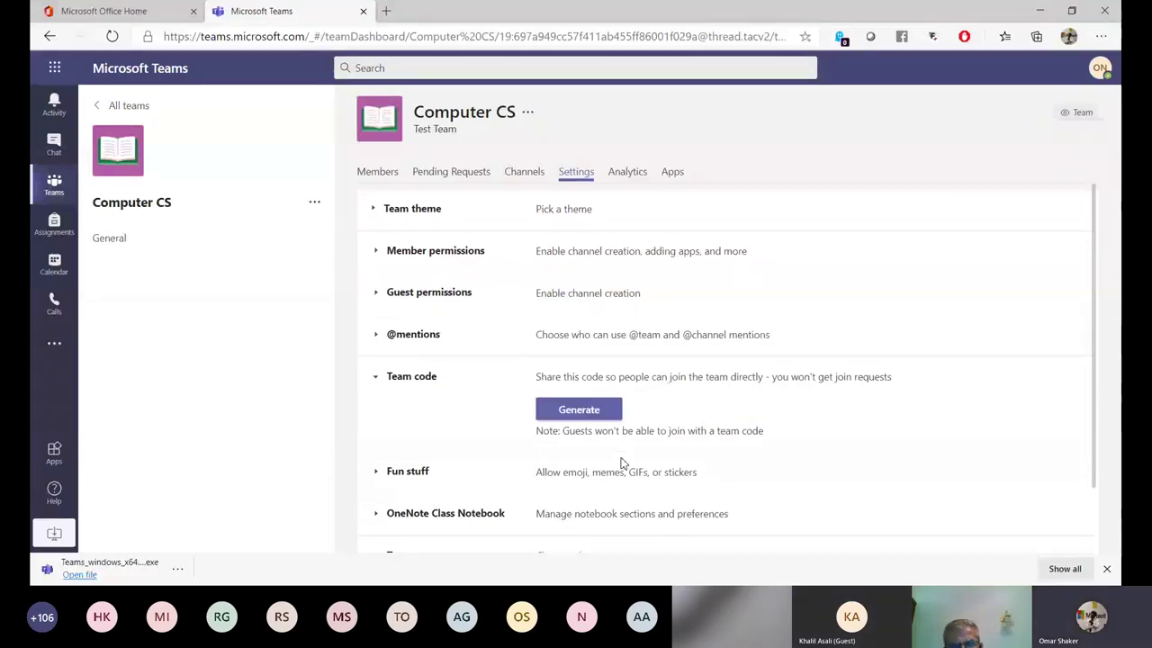
left_click(389, 379)
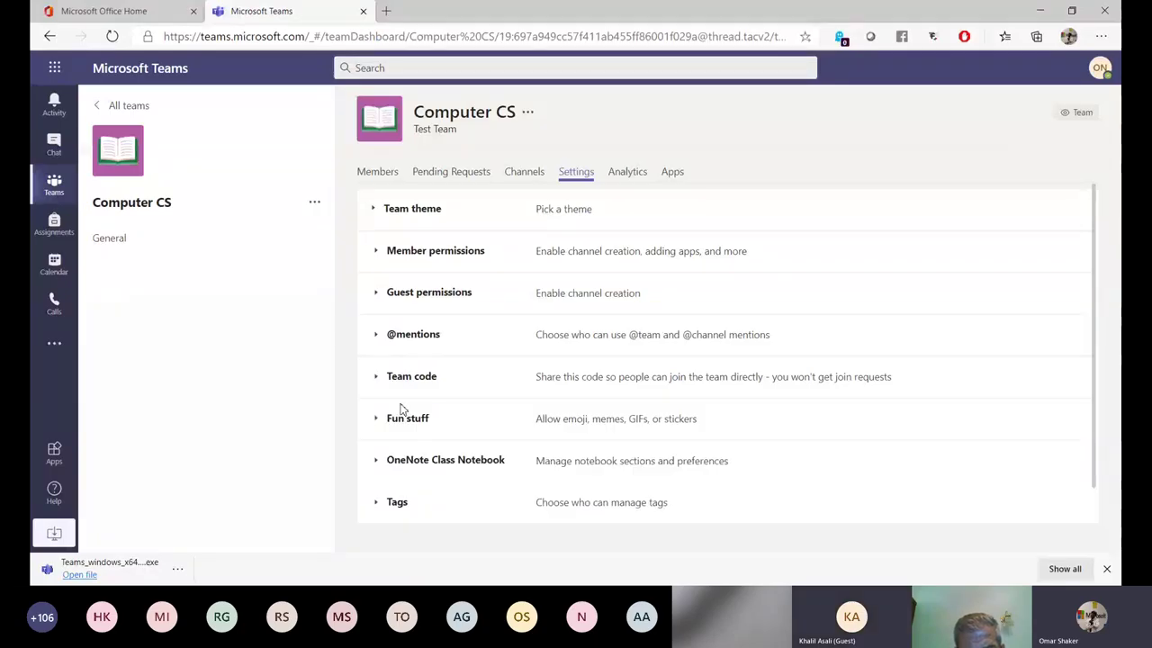
Turn Giphy off and back on under Fun stuff, then view the team's Channels list.
left_click(404, 415)
key("F11")
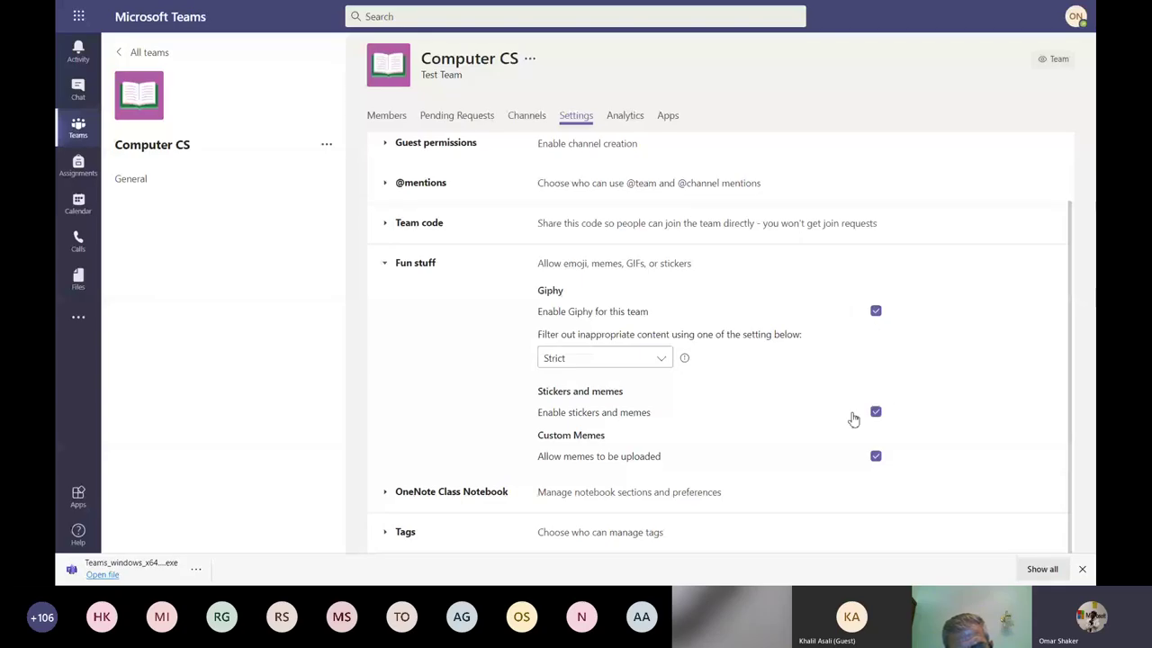
left_click(876, 311)
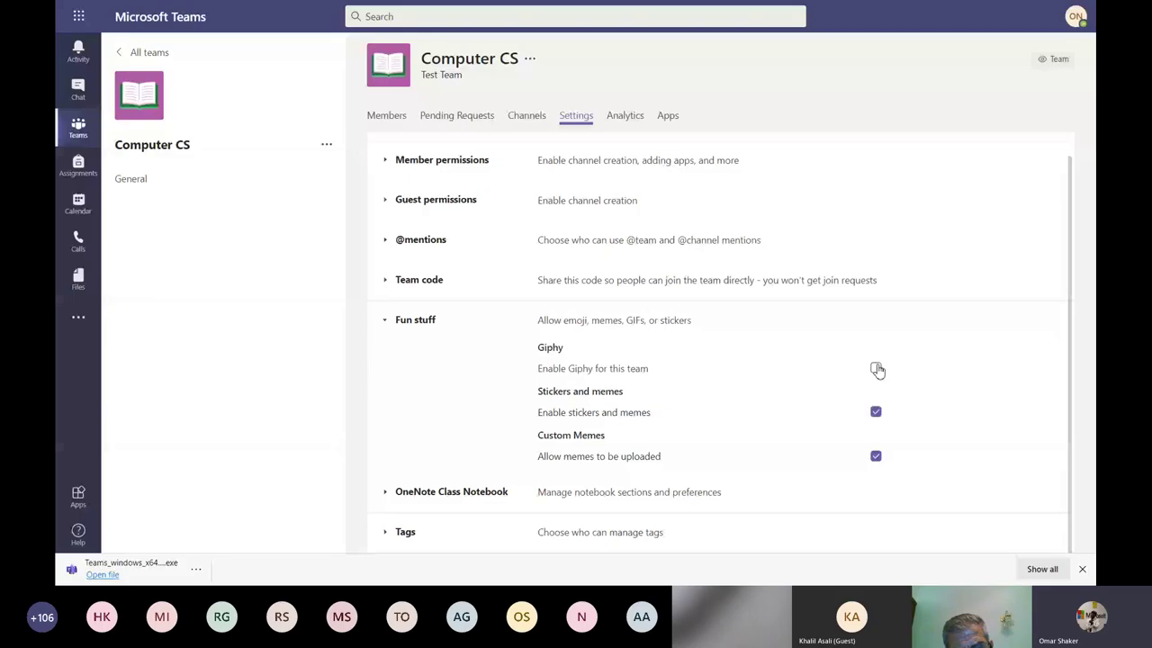
left_click(876, 369)
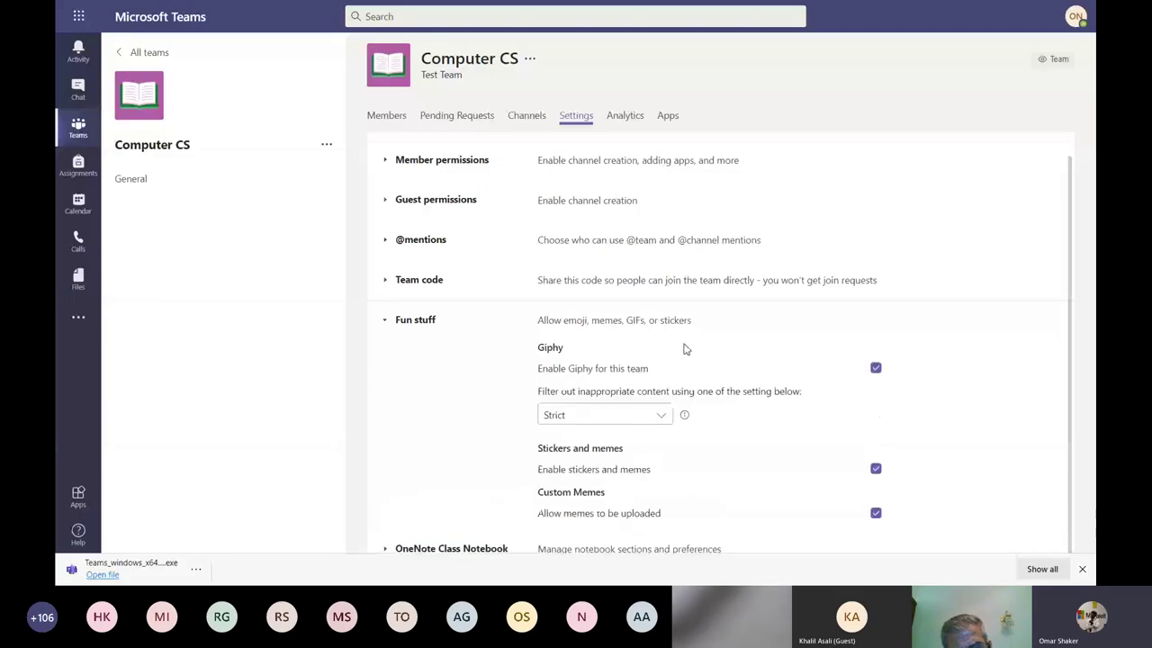
left_click(384, 324)
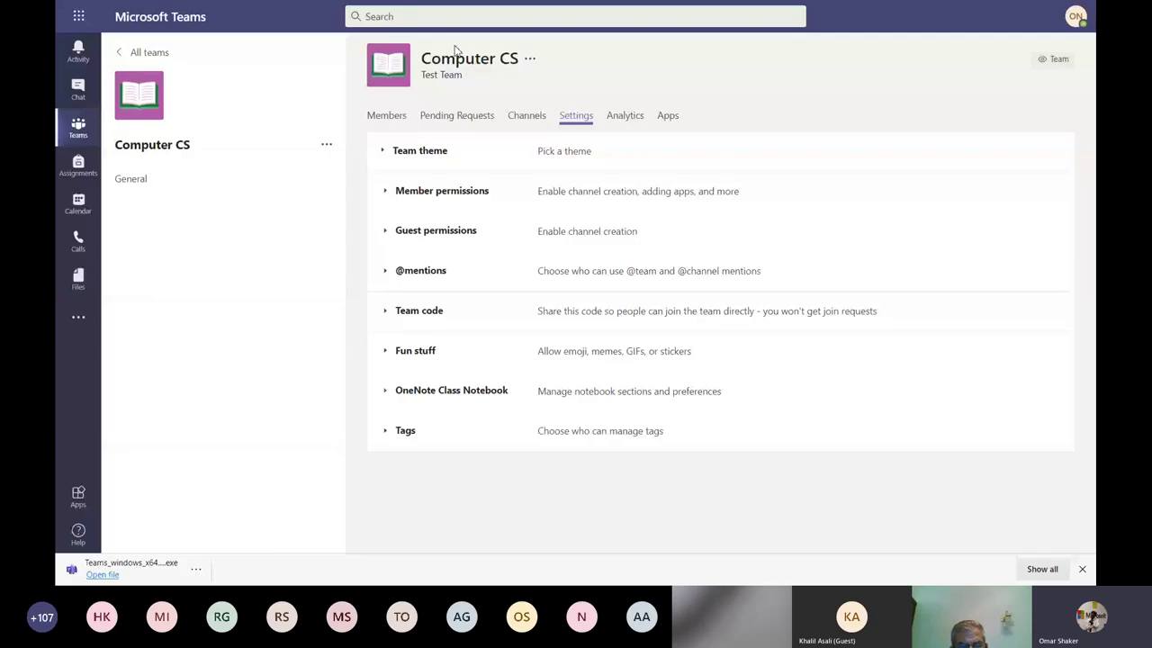
left_click(527, 118)
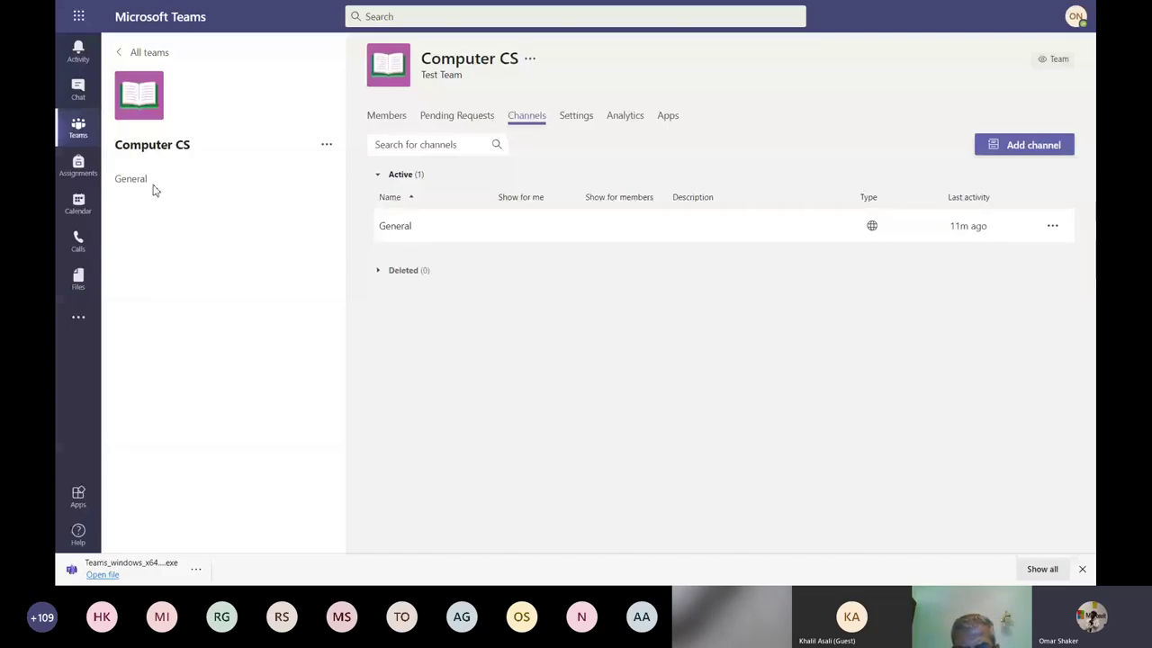
Create a channel named 'Special Students' with Private privacy and continue to member selection.
left_click(1028, 148)
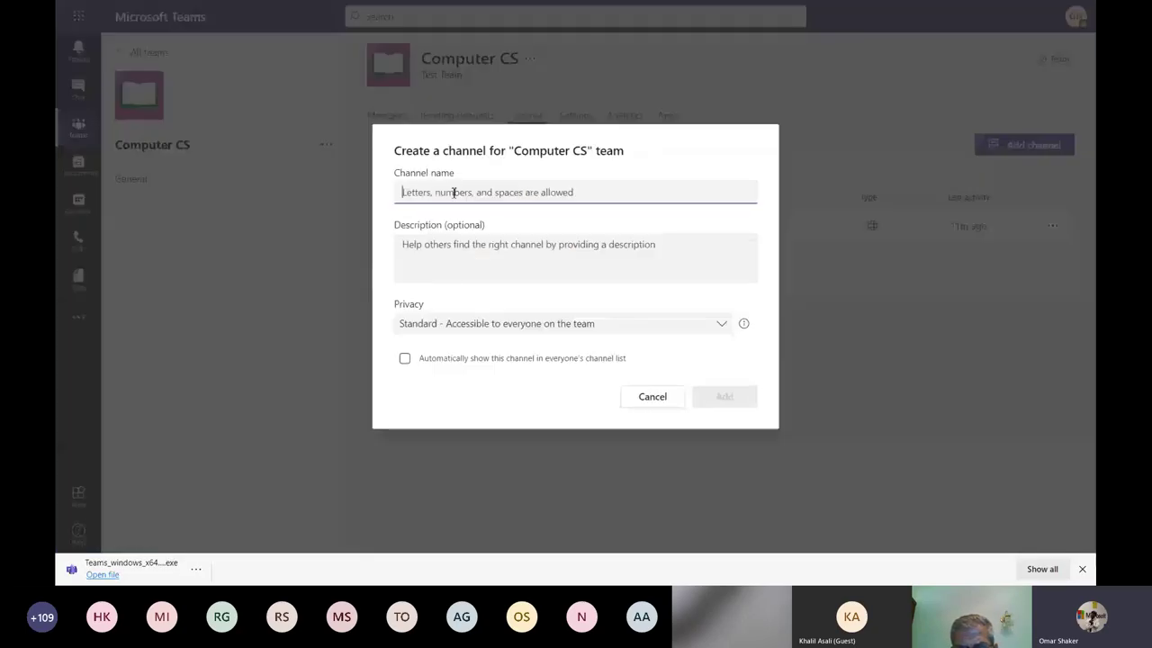
type("S")
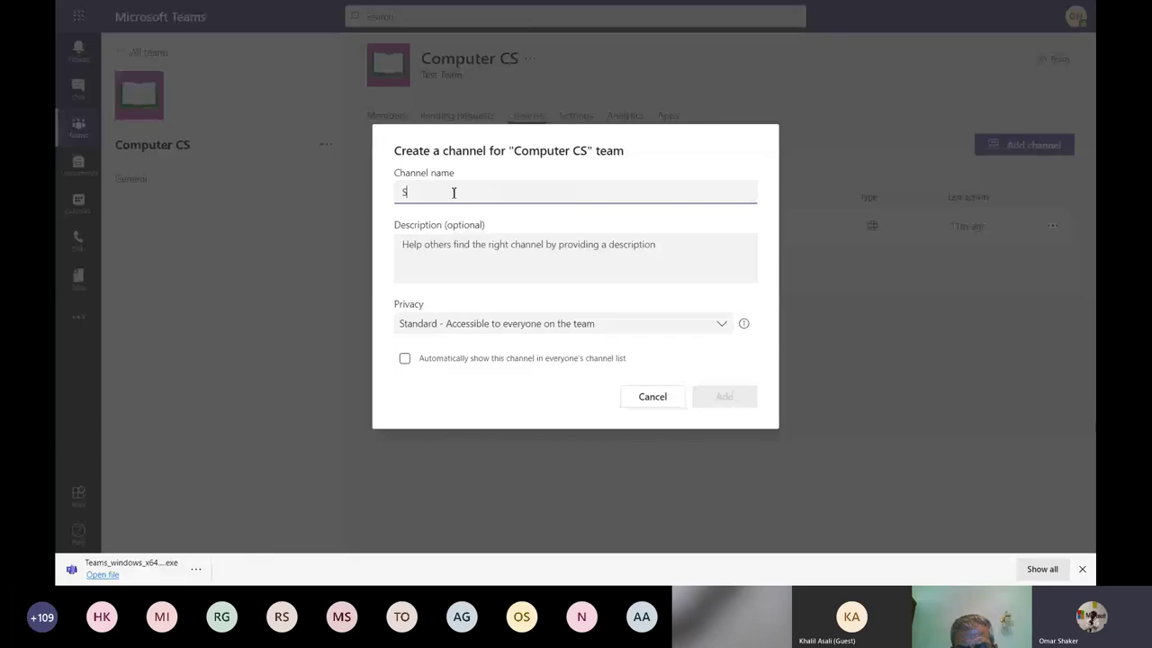
type("pecia")
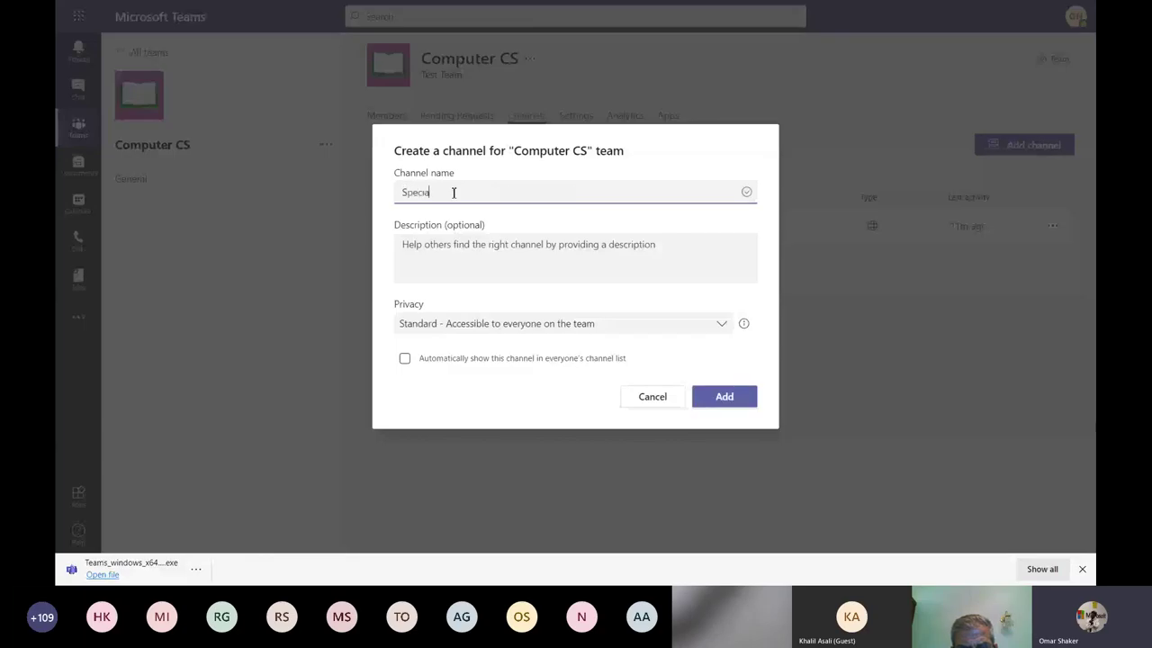
type("l St")
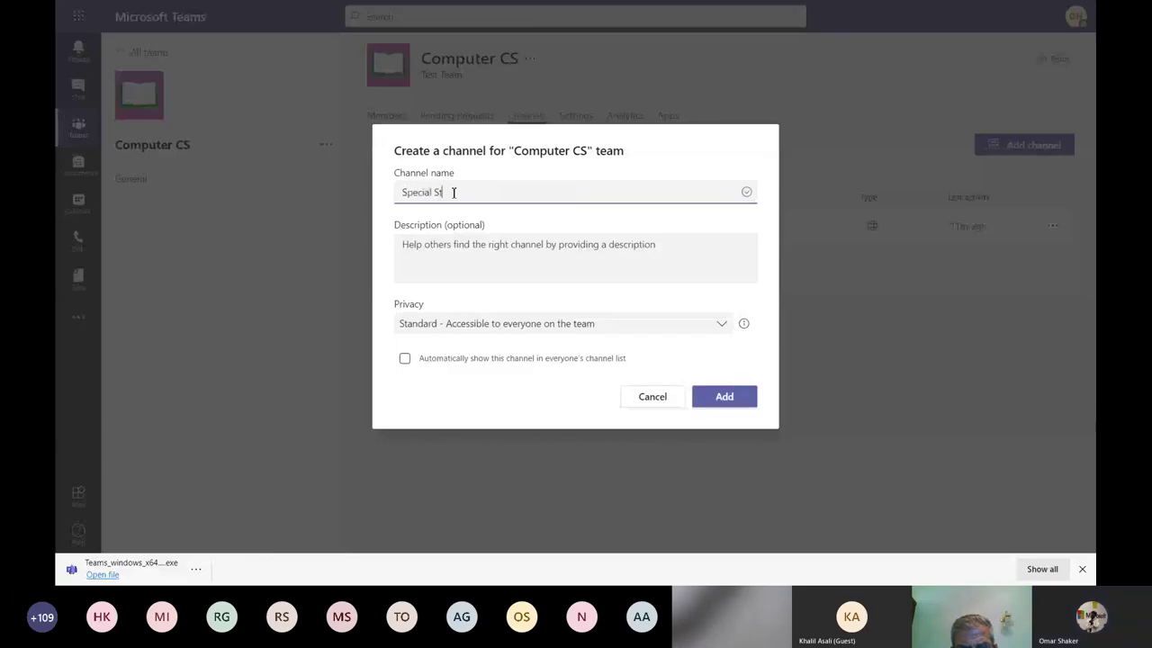
type("udents")
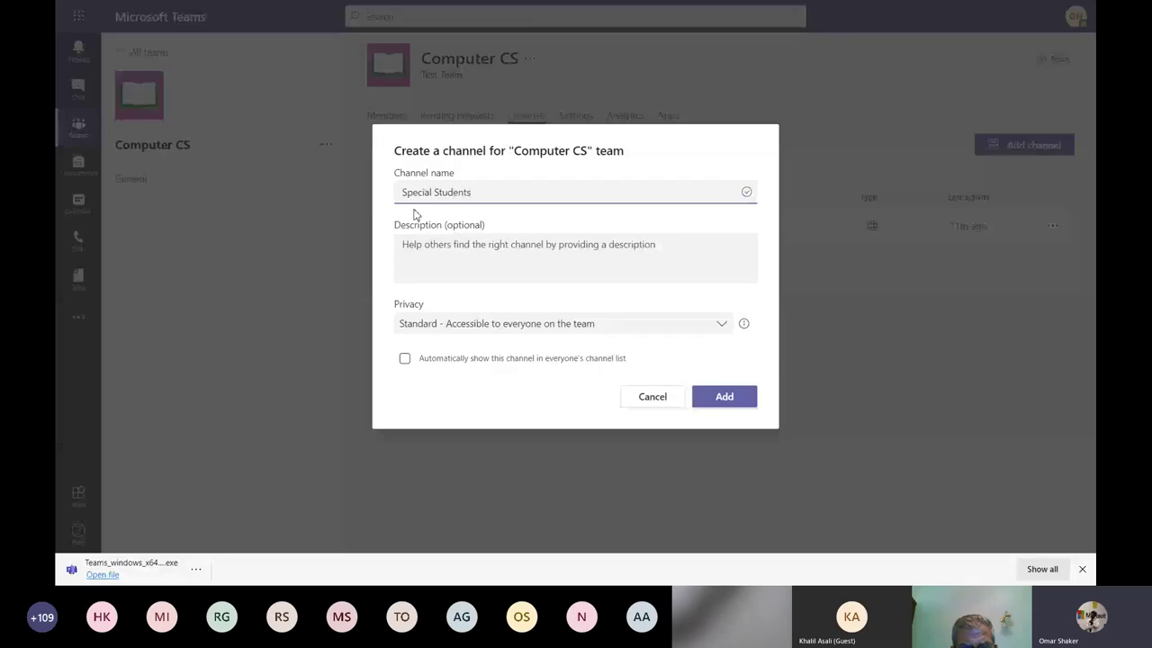
left_click(415, 246)
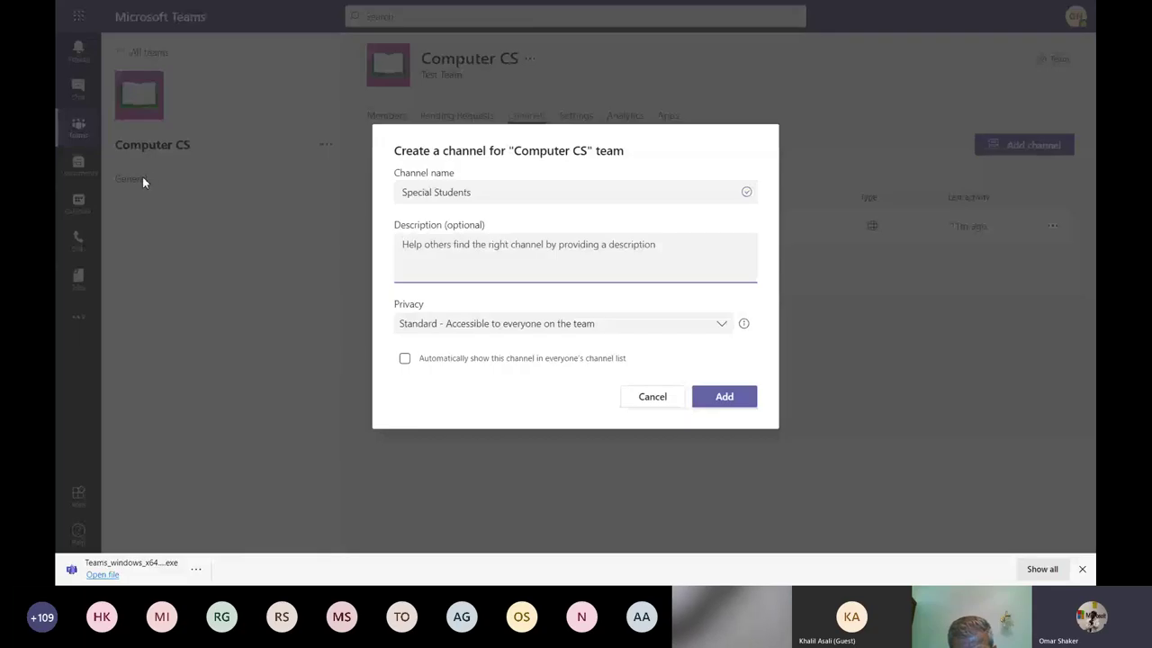
left_click(492, 325)
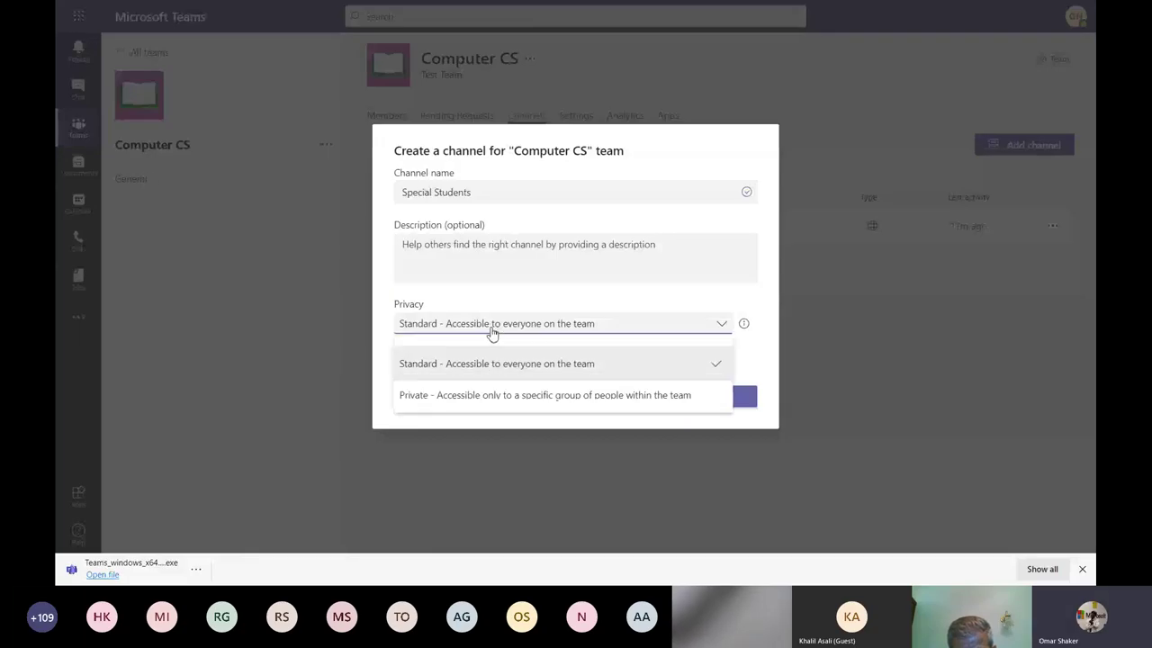
left_click(445, 396)
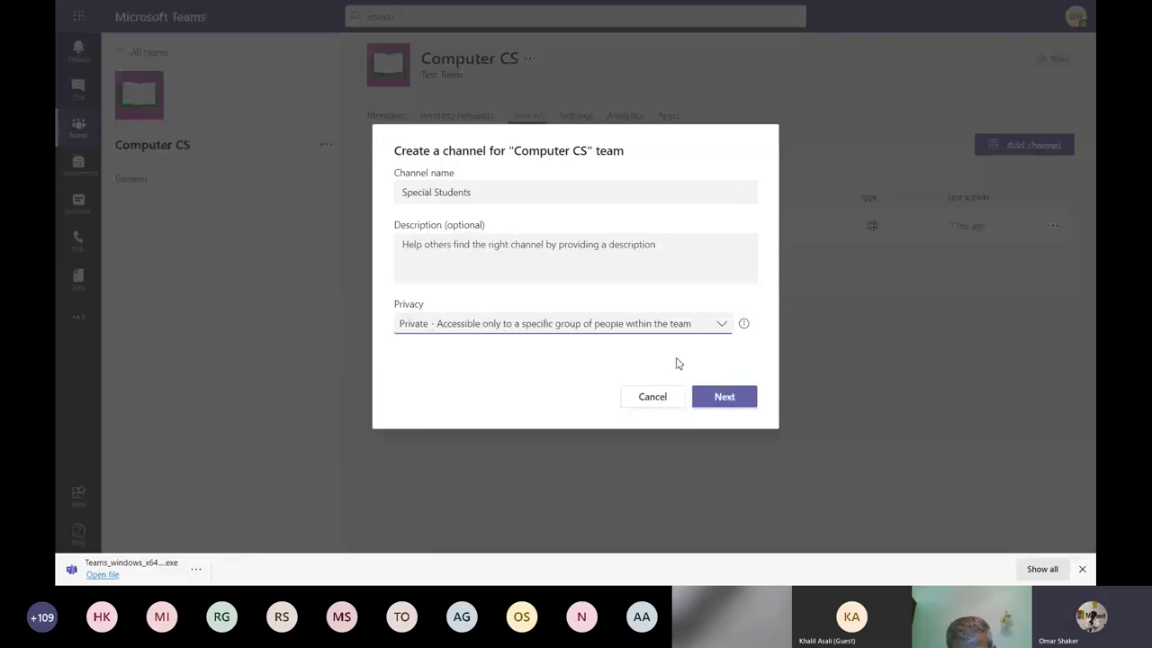
left_click(725, 397)
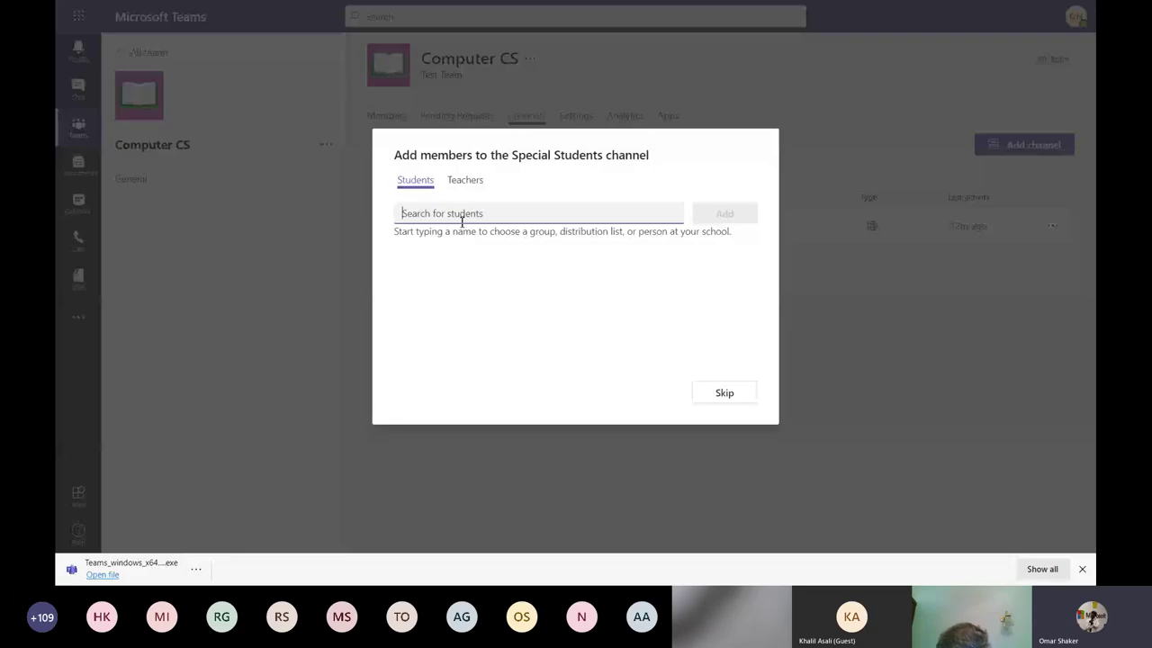
Add one student to Special Students from the Students tab and finish, opening the channel.
type("o")
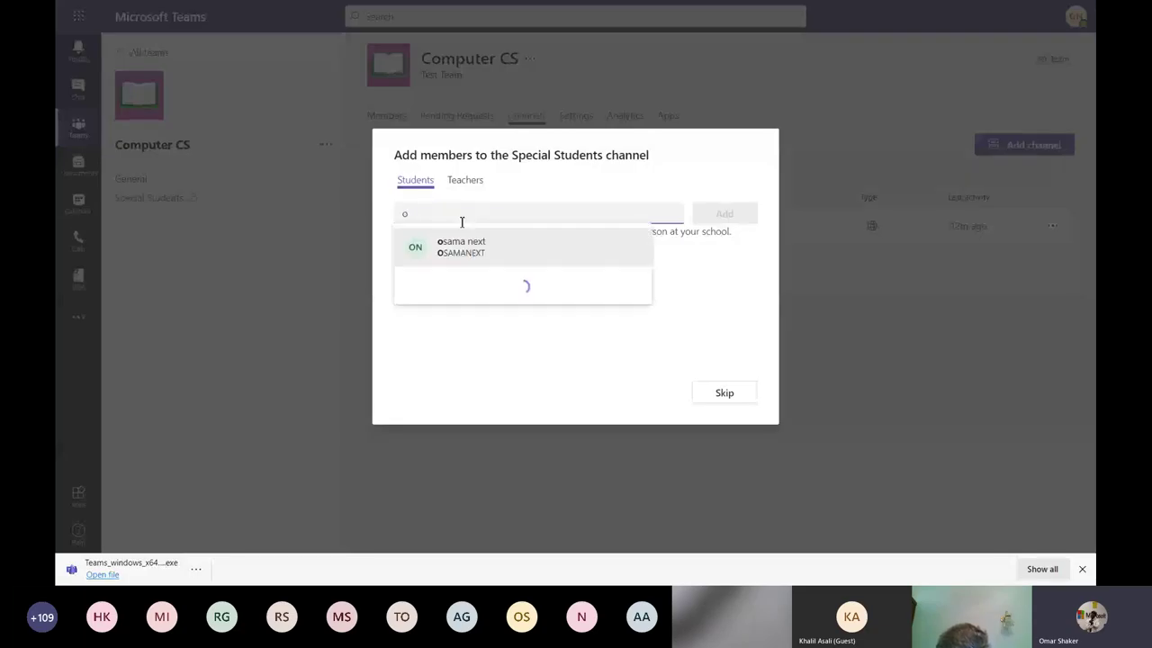
left_click(472, 246)
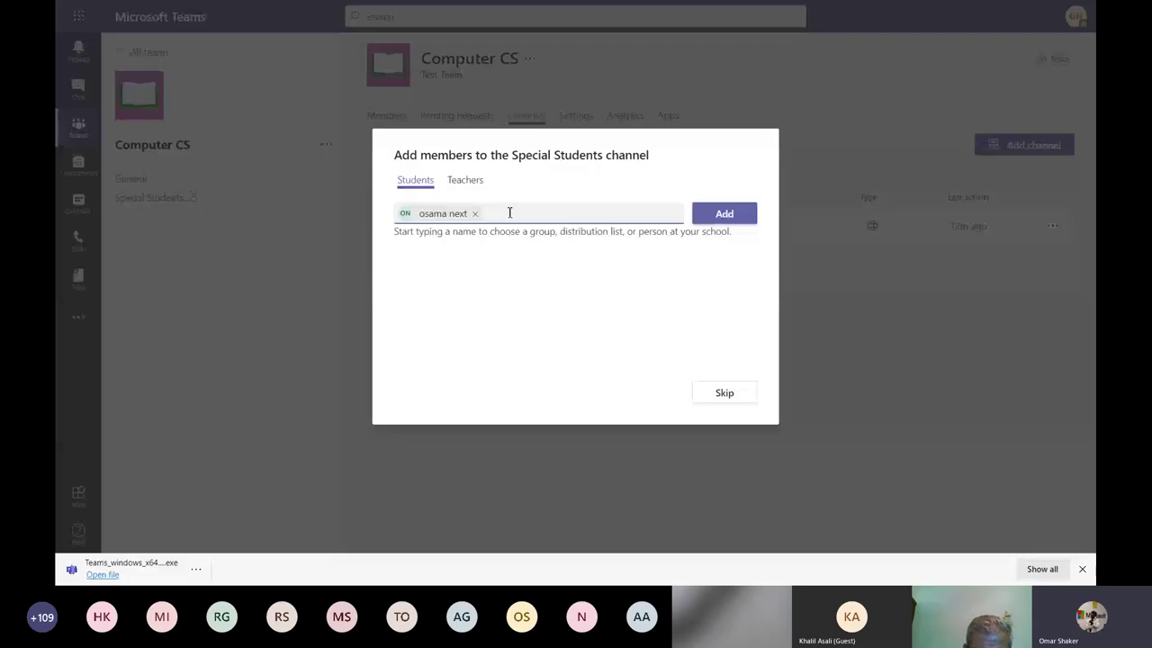
type("omar")
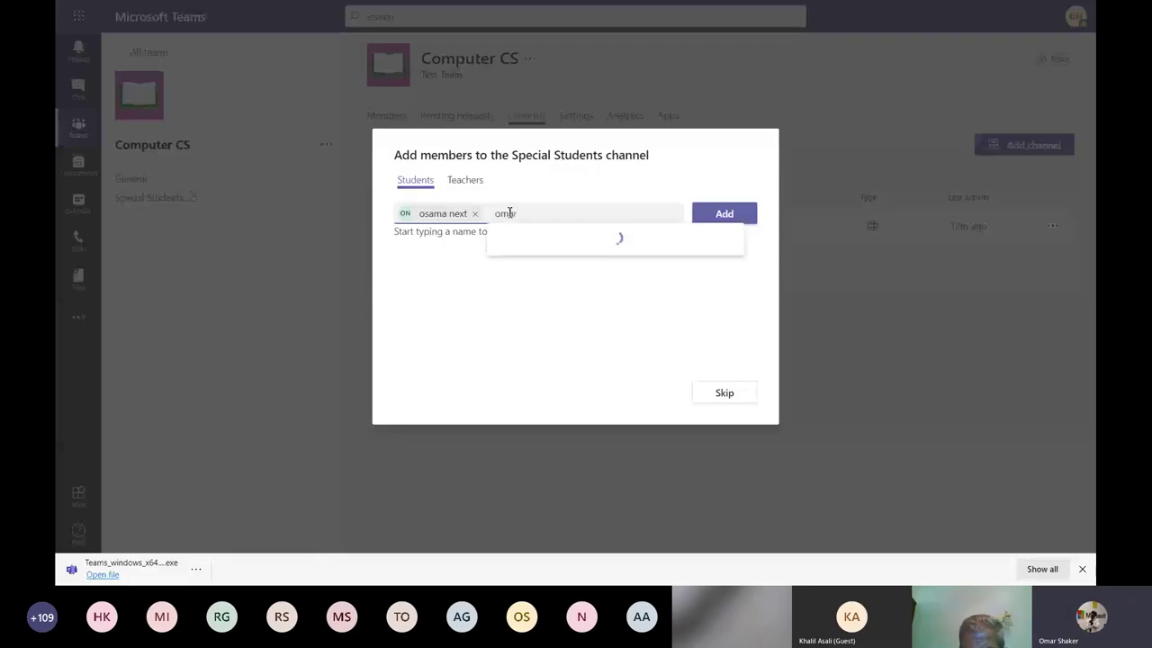
key("BackSpace")
key("BackSpace")
key("BackSpace")
key("BackSpace")
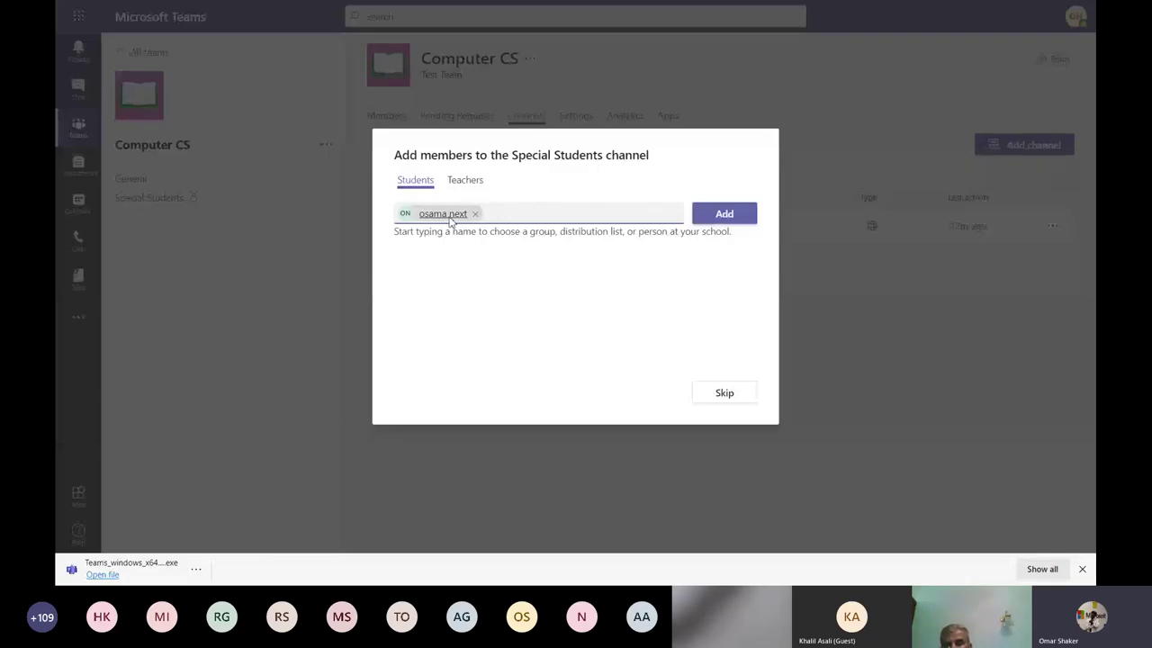
left_click(459, 182)
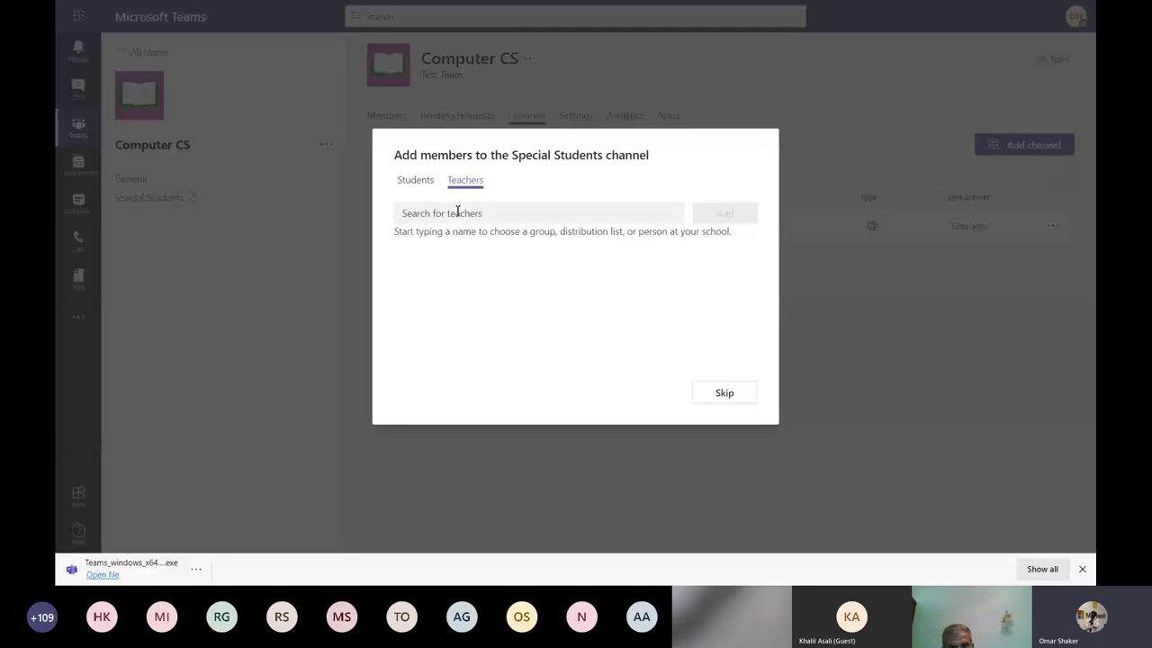
left_click(417, 181)
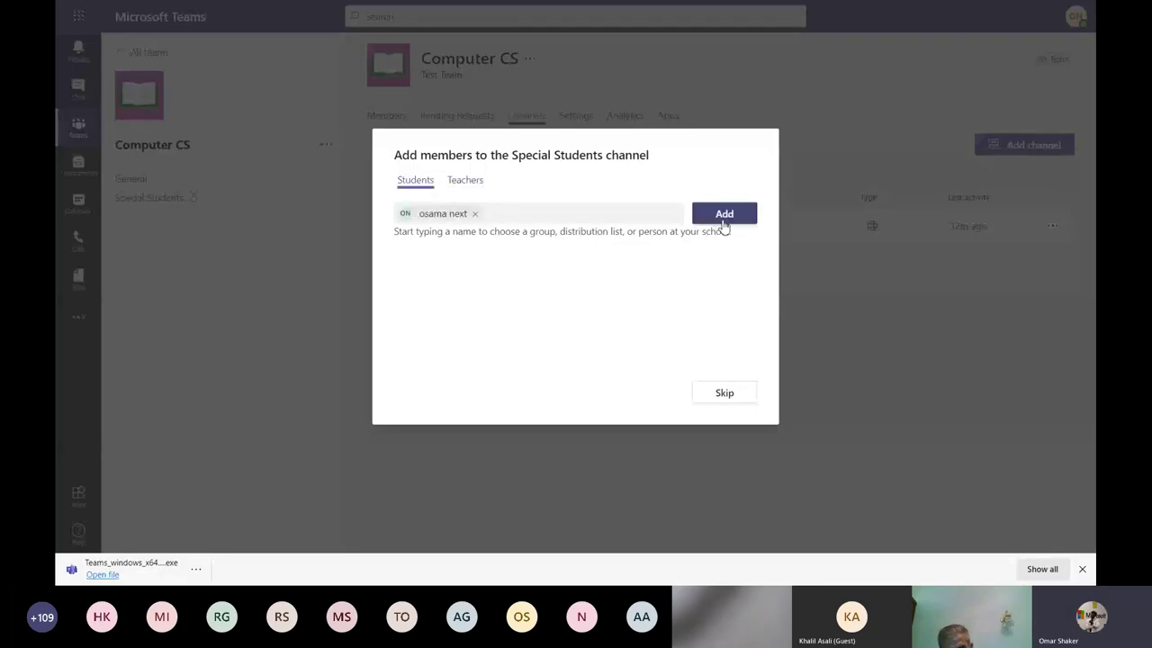
left_click(725, 216)
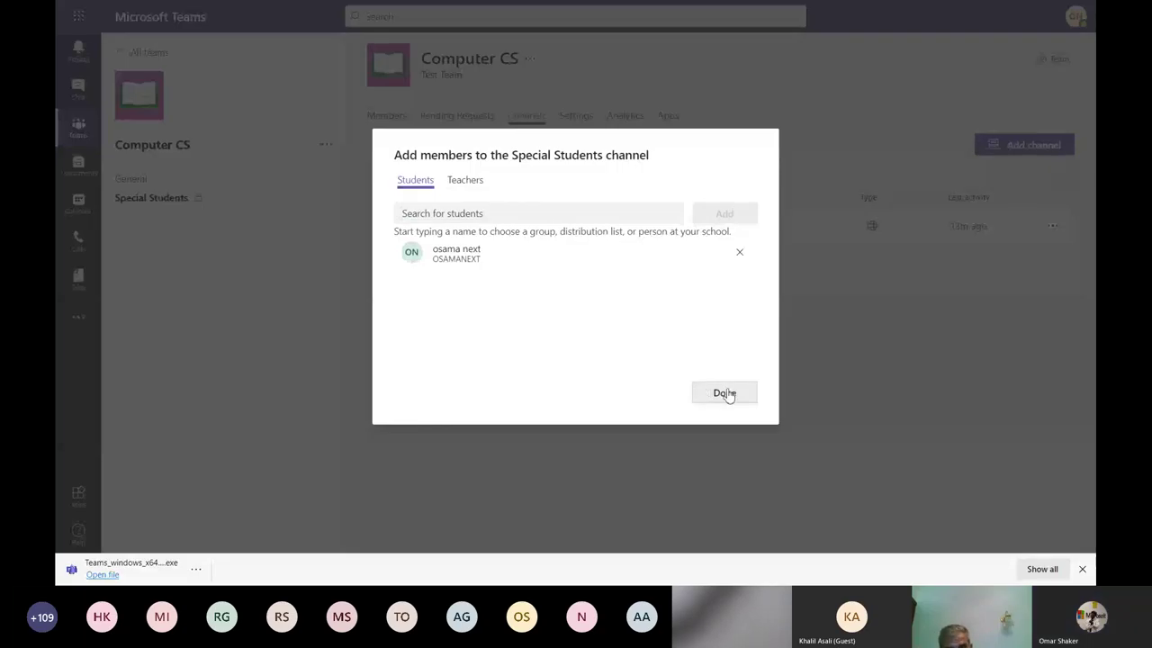
left_click(726, 393)
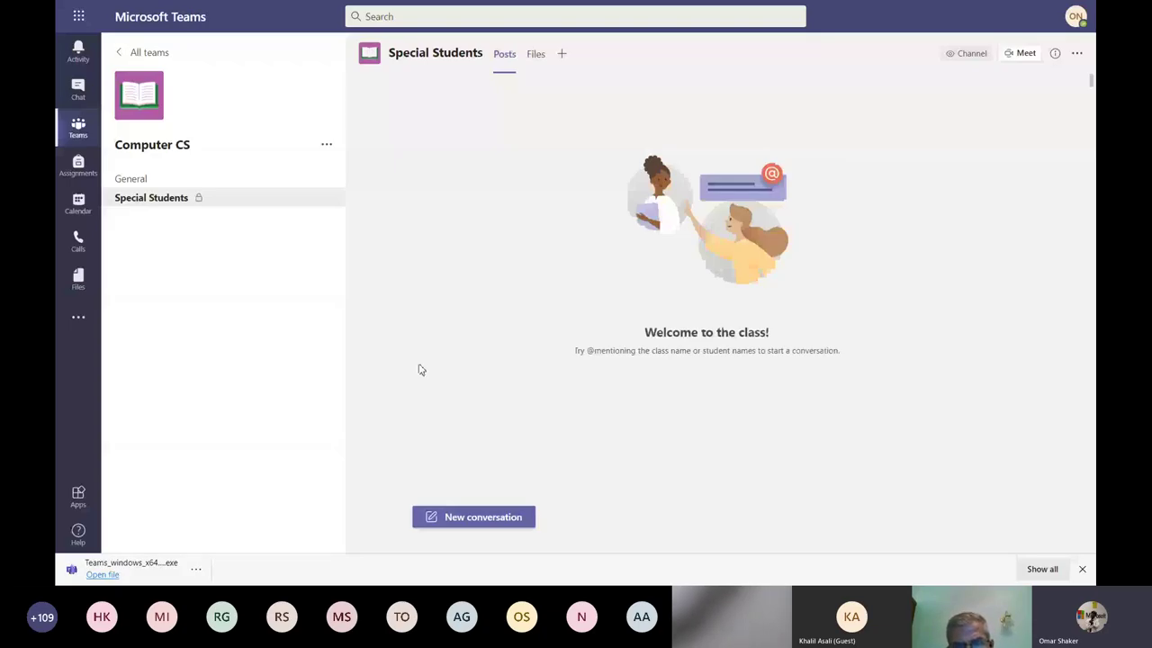
Choose Manage team from the Computer CS ••• menu to show its Members list.
left_click(153, 183)
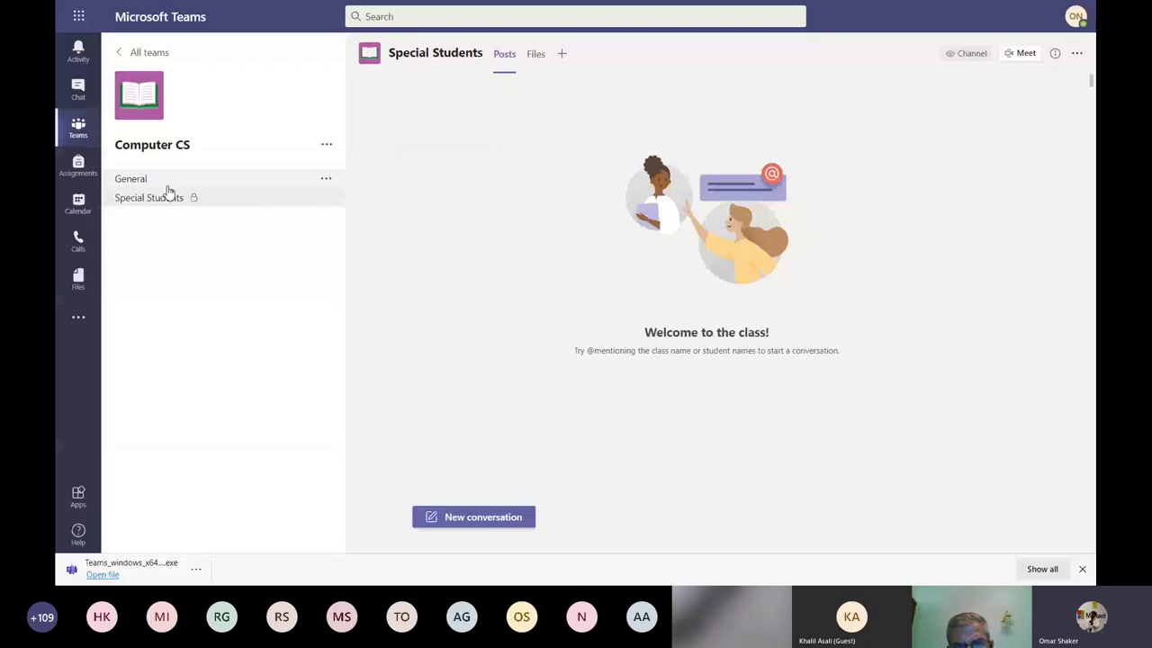
left_click(327, 144)
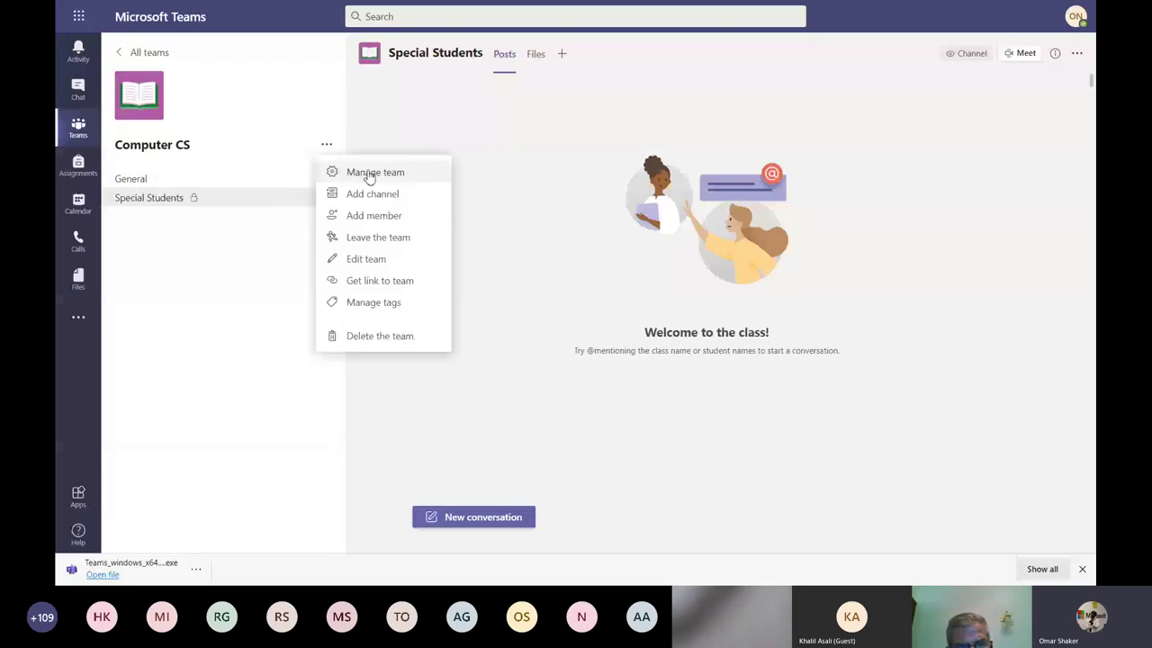
left_click(327, 145)
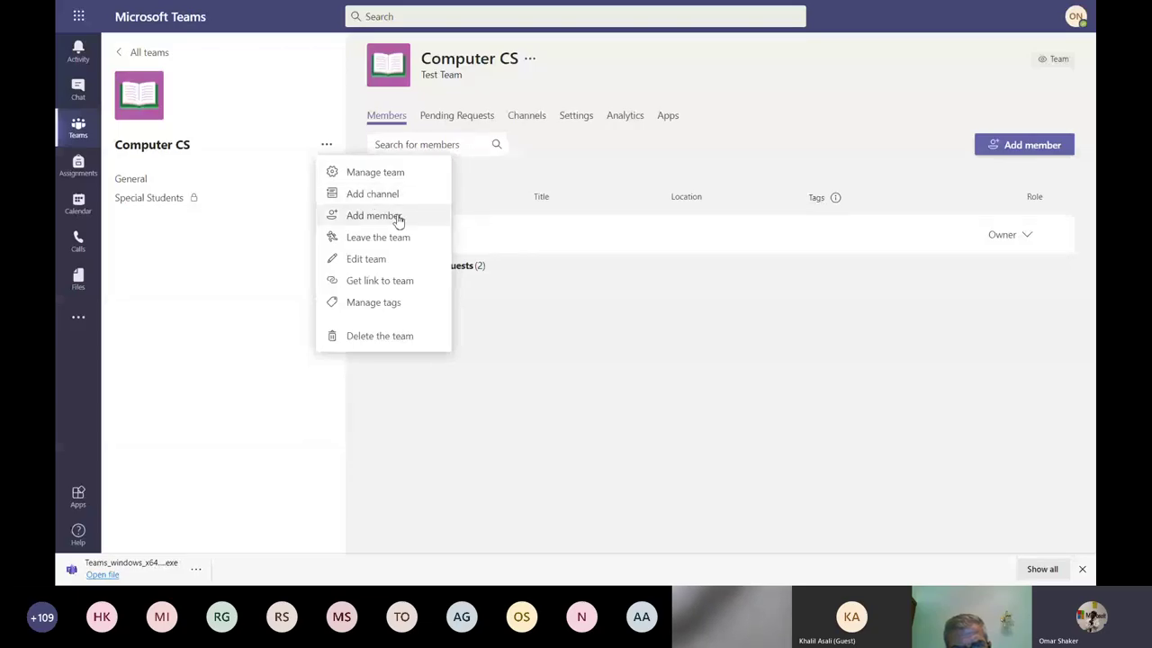
On the Channels tab, untick and re-tick Show for me on Special Students.
left_click(532, 126)
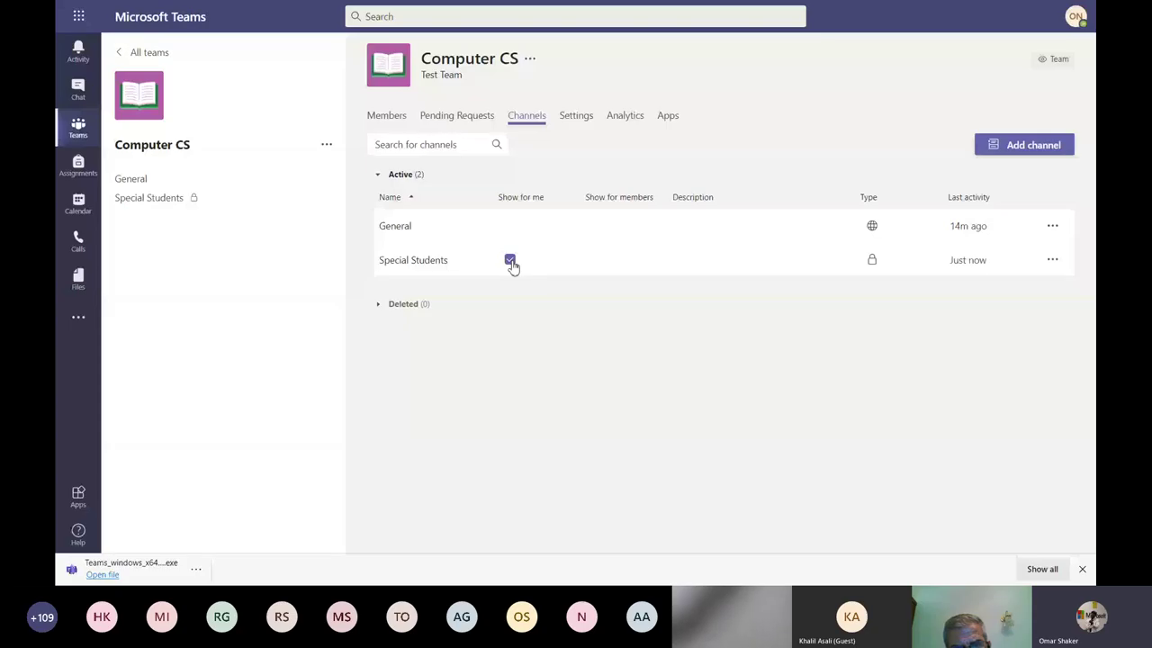
left_click(510, 261)
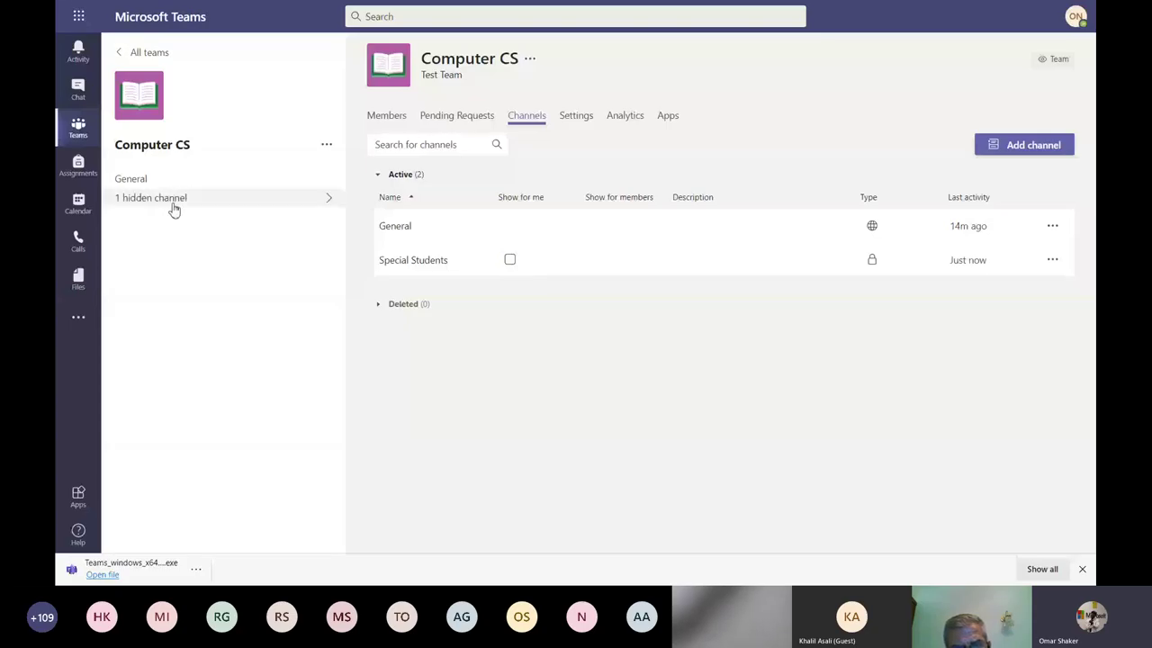
left_click(510, 261)
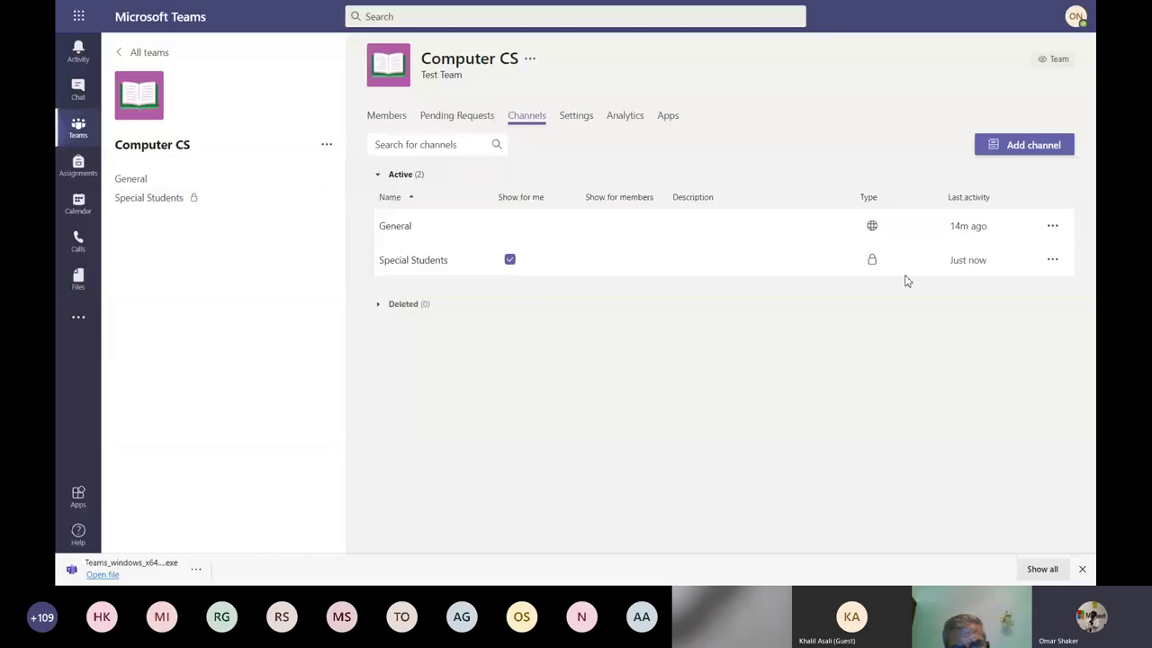
left_click(1055, 263)
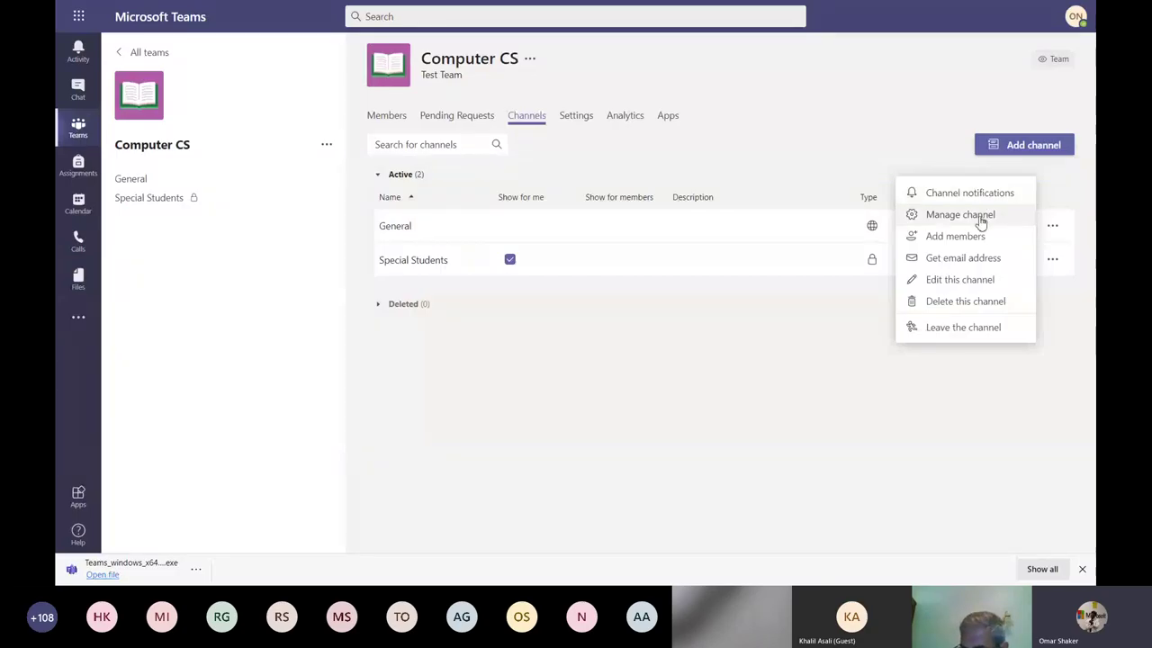
Open Manage channel for Special Students and view its Settings tab.
left_click(981, 221)
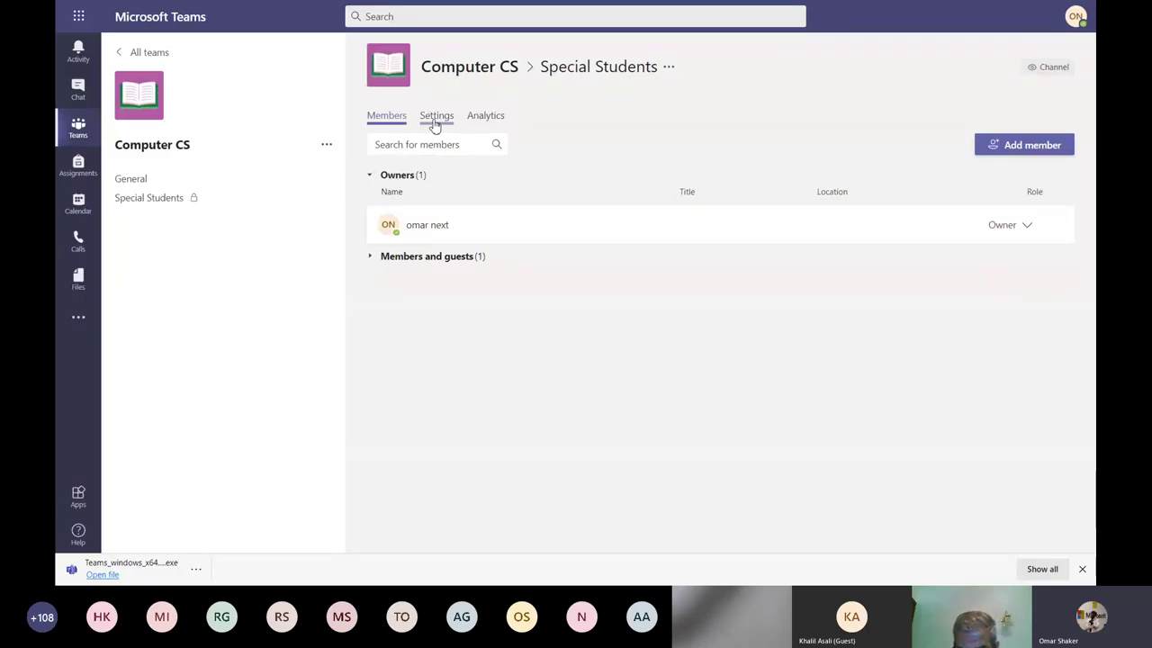
left_click(435, 122)
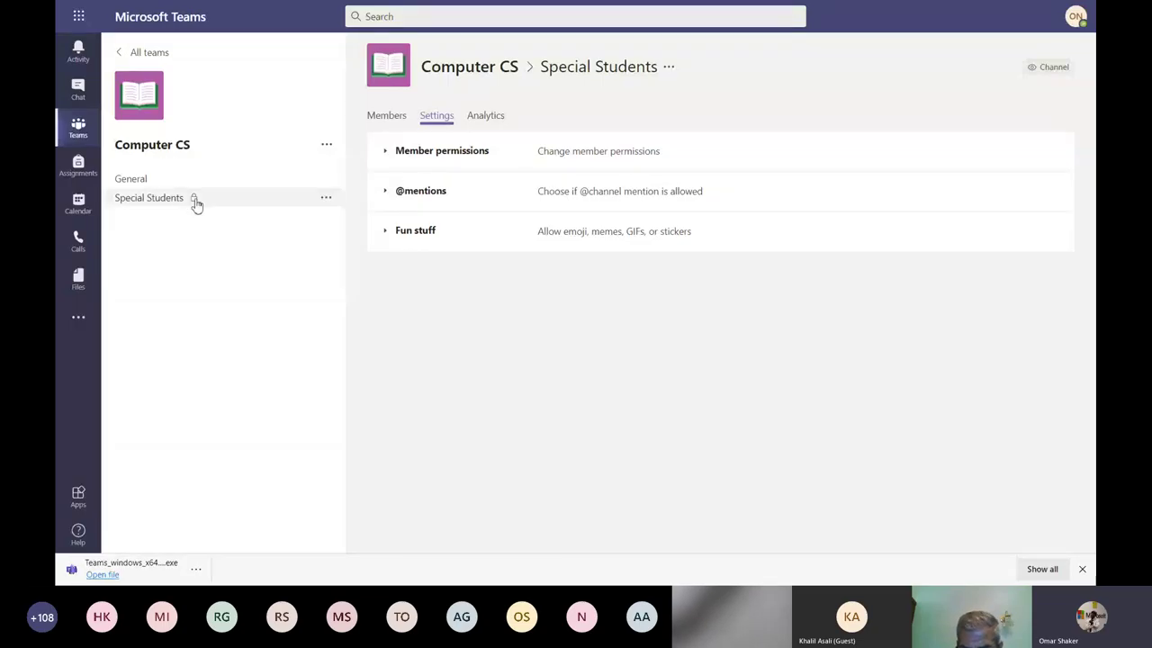
left_click(327, 149)
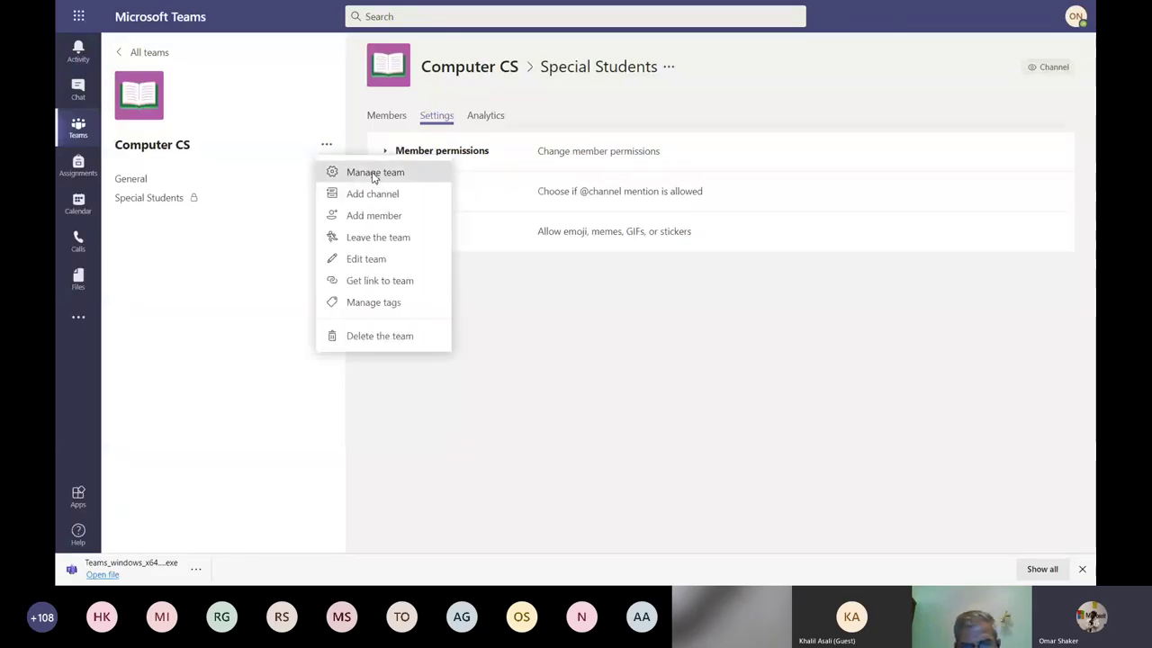
Open Manage channel for Special Students from the Computer CS team's channel list.
left_click(375, 173)
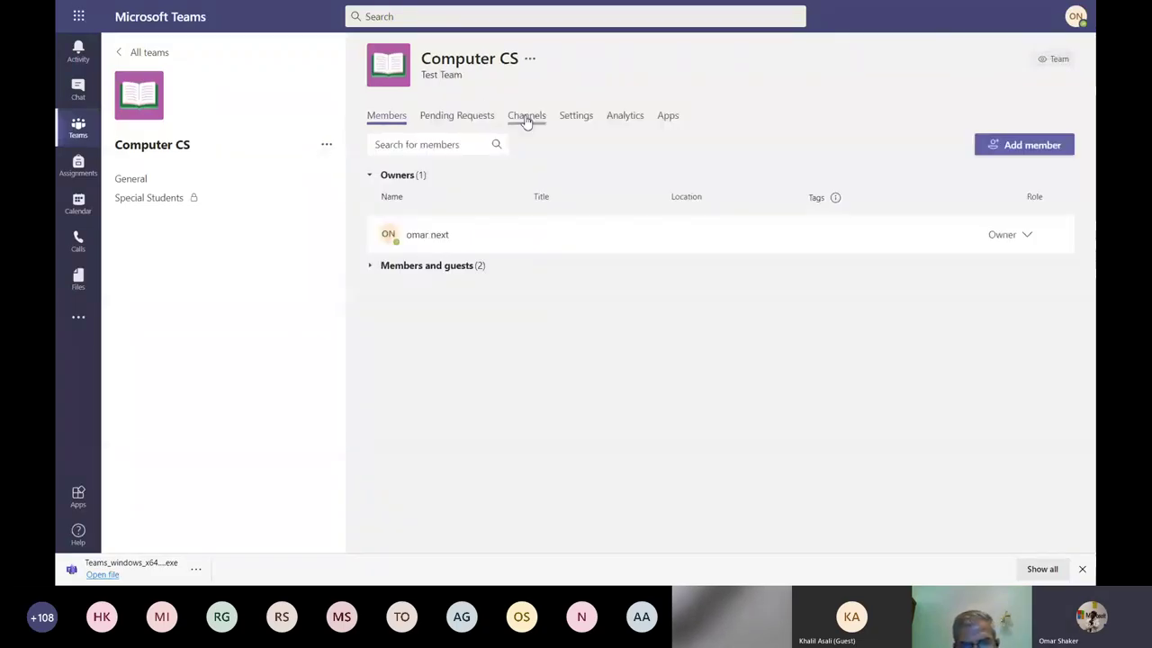
left_click(528, 120)
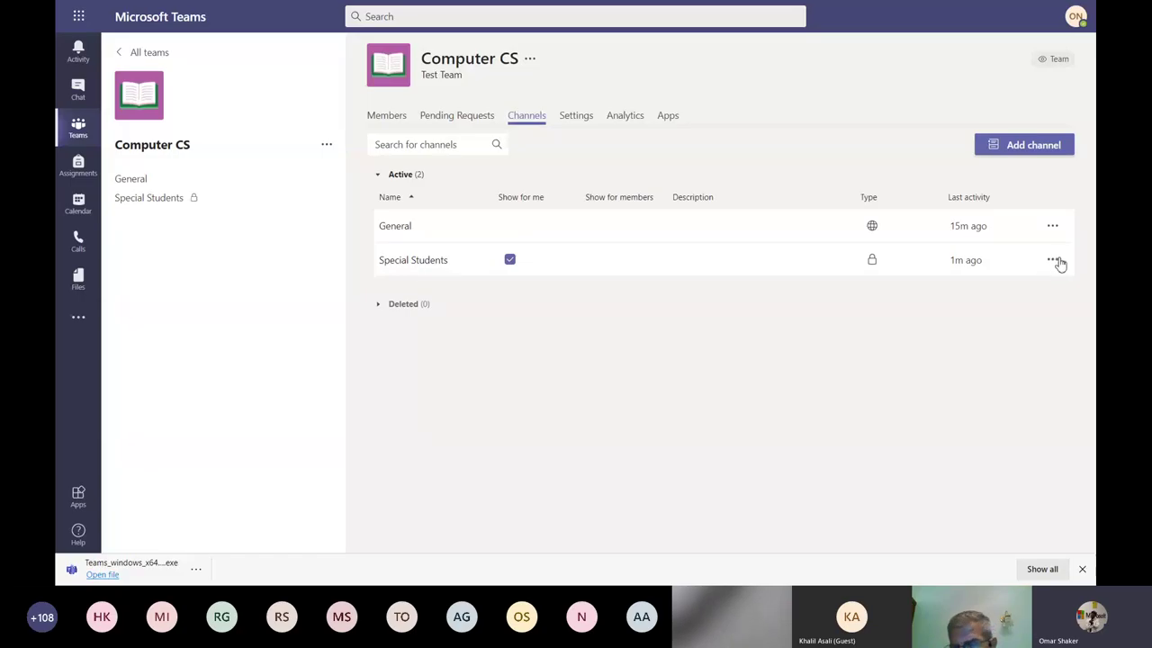
left_click(1055, 261)
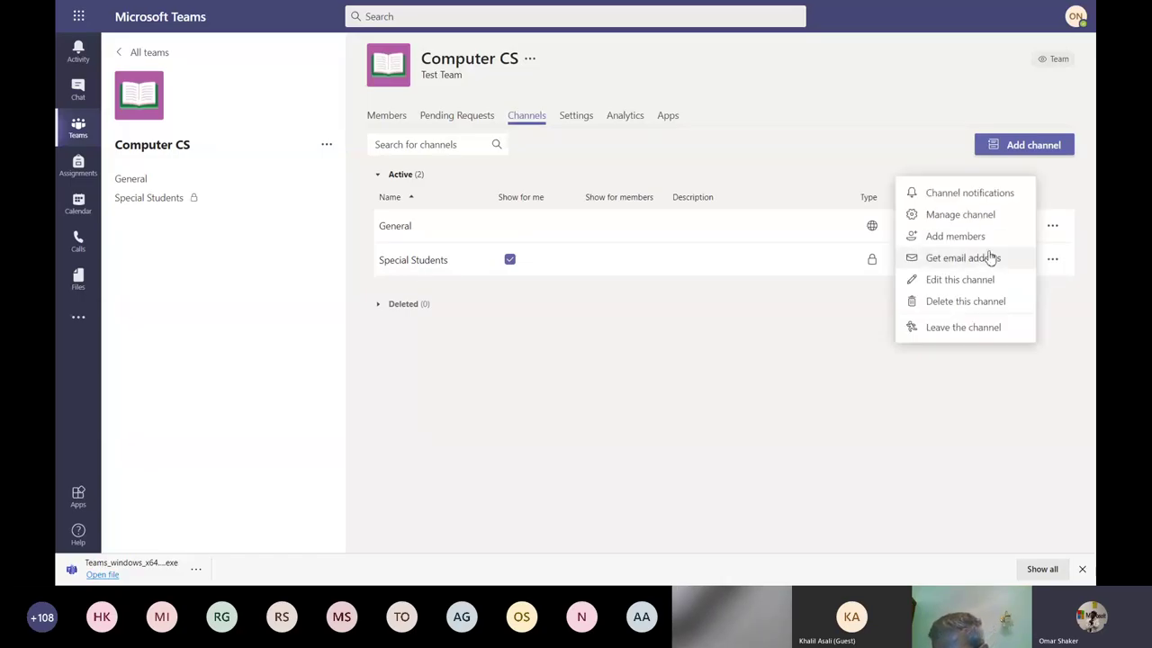
left_click(968, 215)
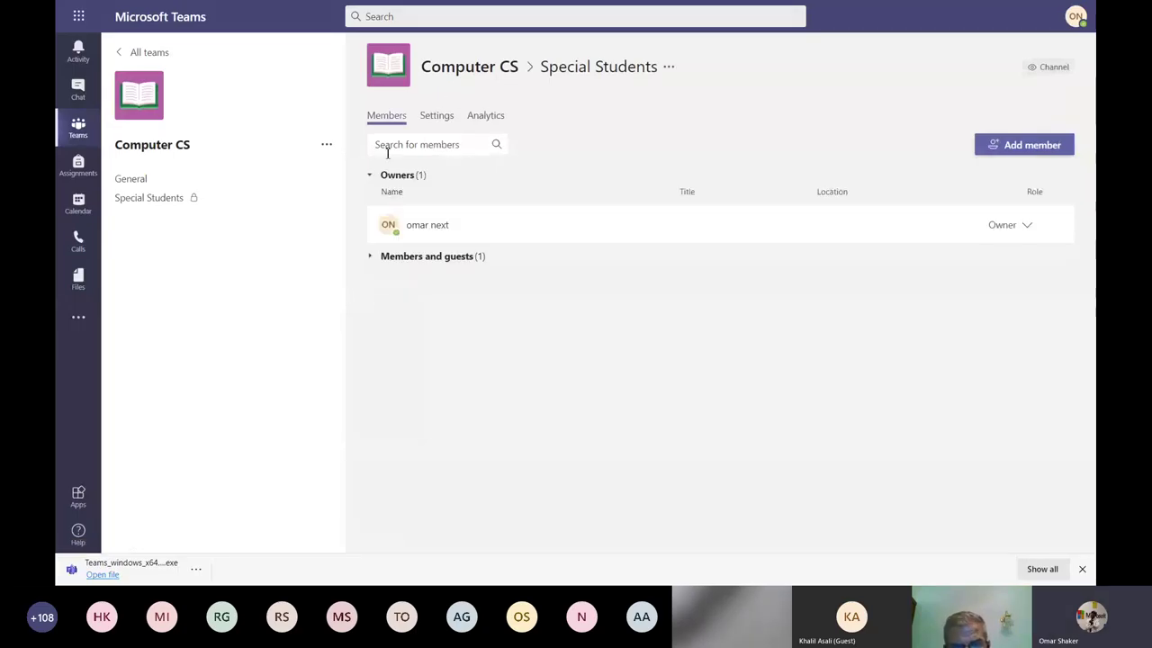
Leave the student on the Member role in Special Students and switch to the channel's Settings.
left_click(377, 261)
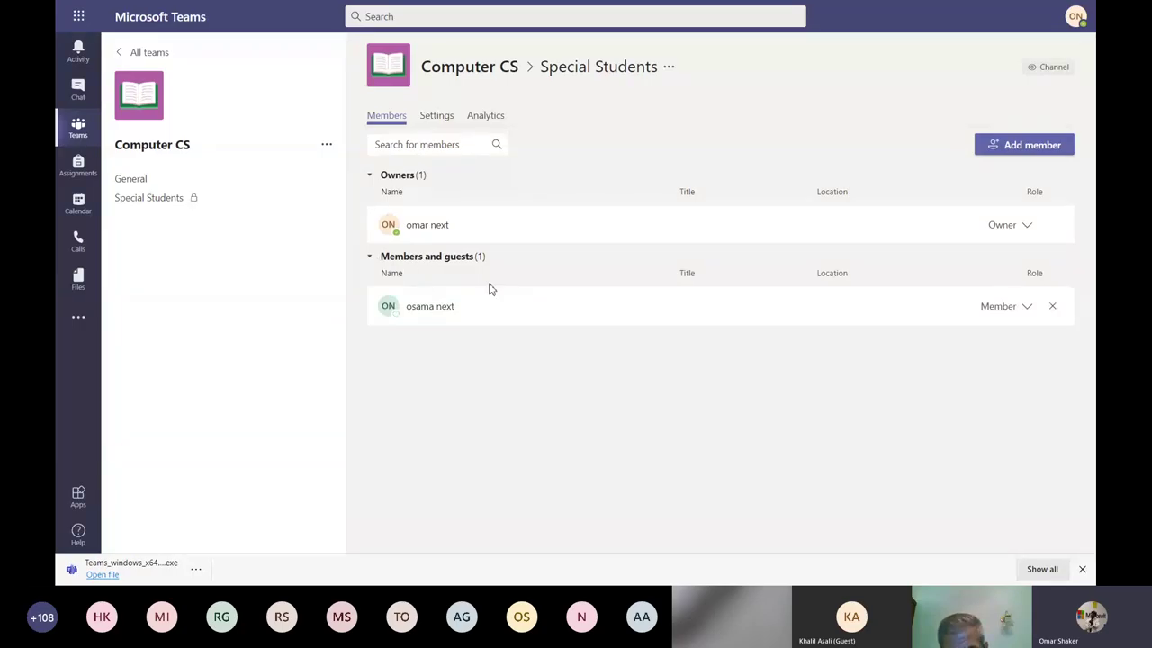
left_click(1028, 307)
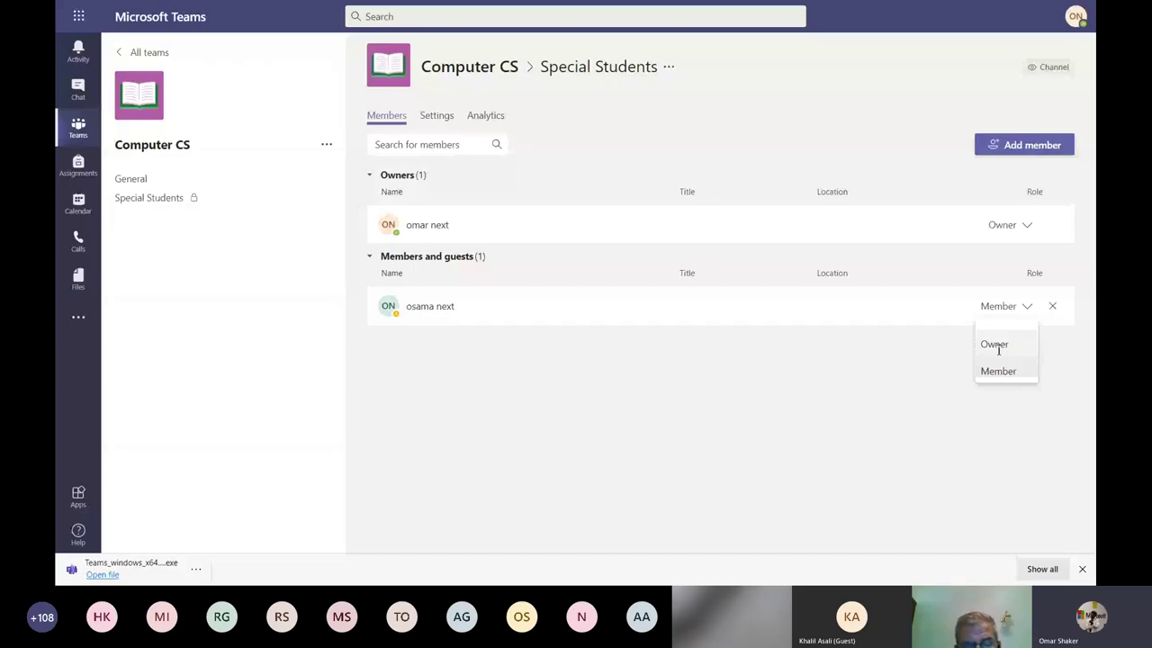
left_click(950, 396)
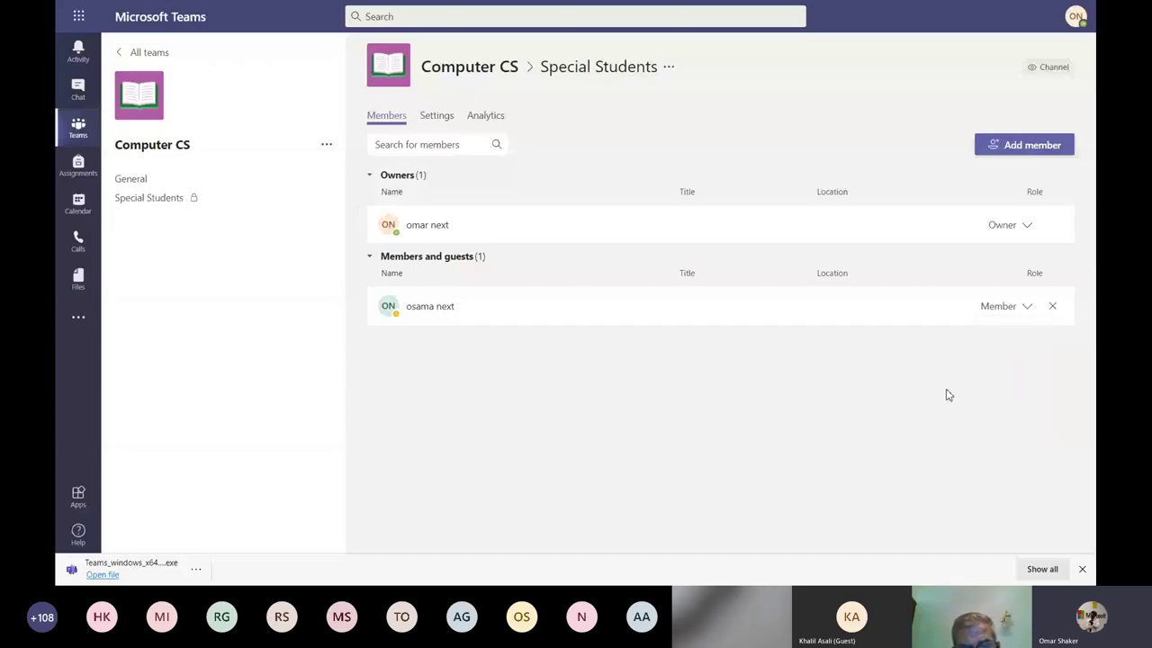
left_click(436, 120)
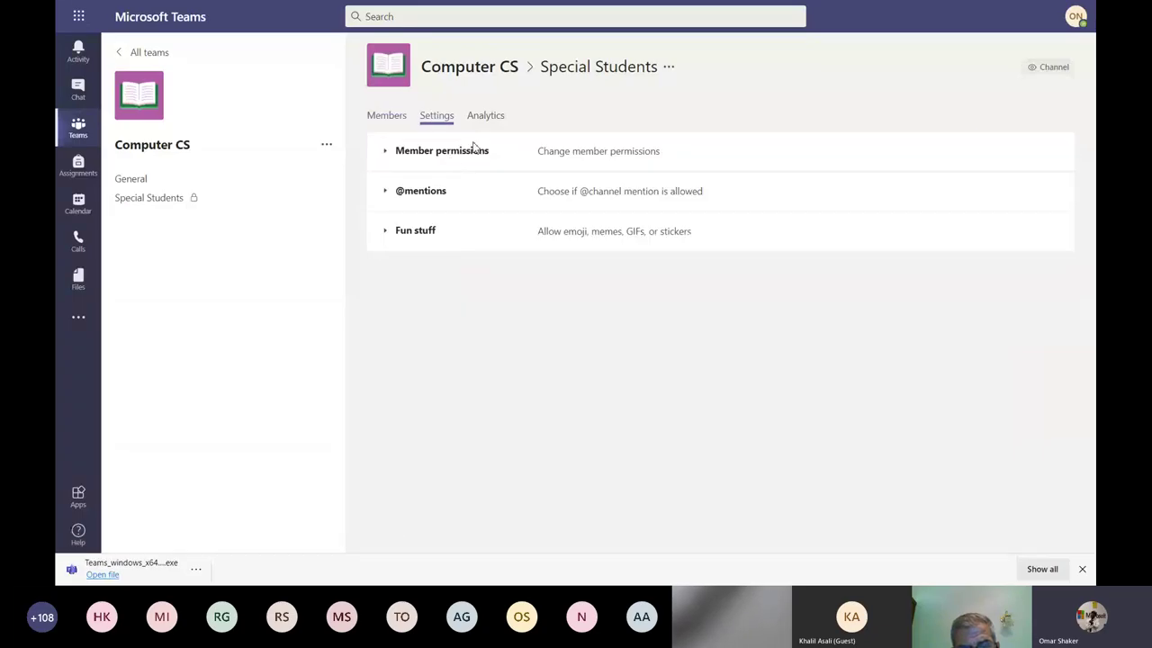
left_click(398, 152)
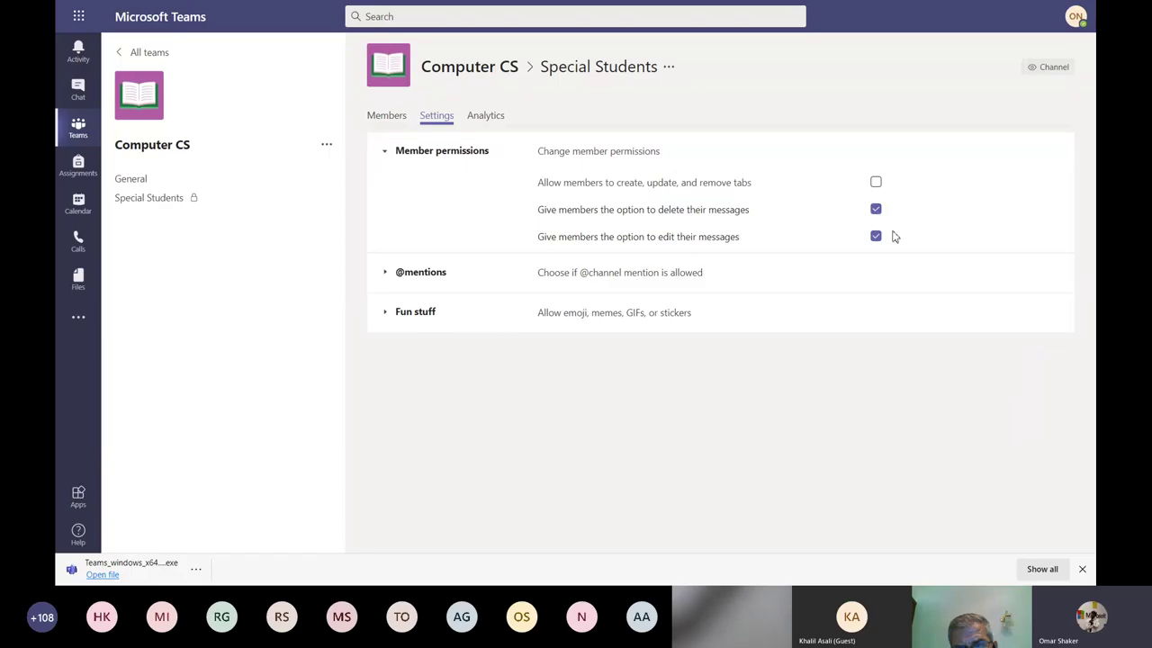
left_click(413, 276)
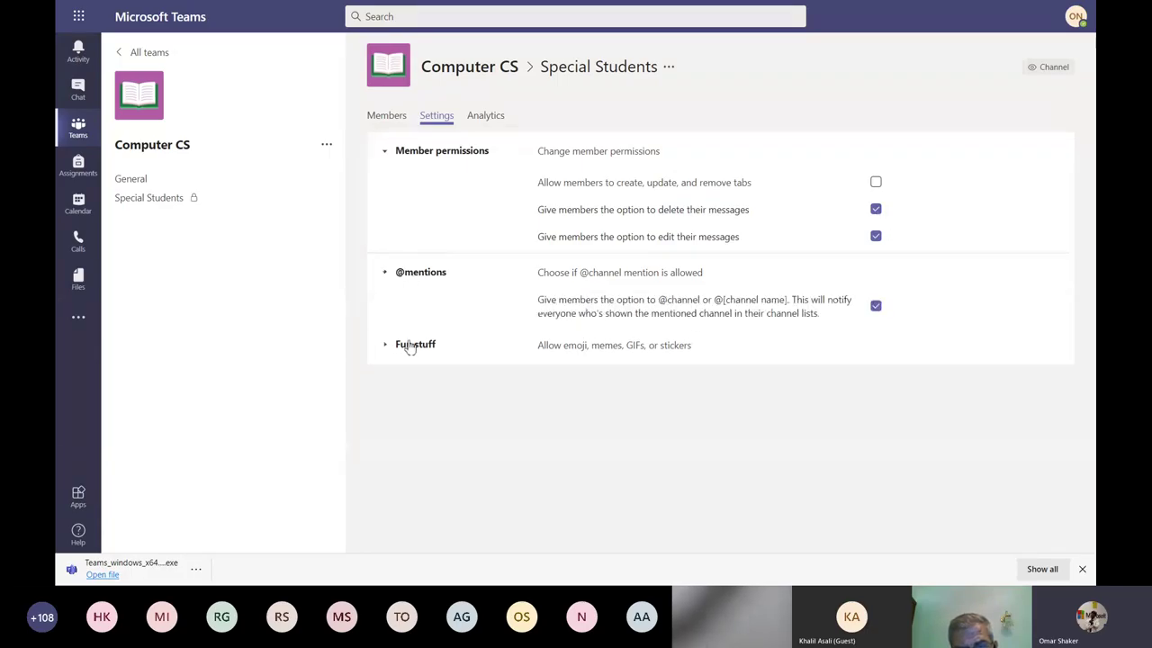
left_click(409, 346)
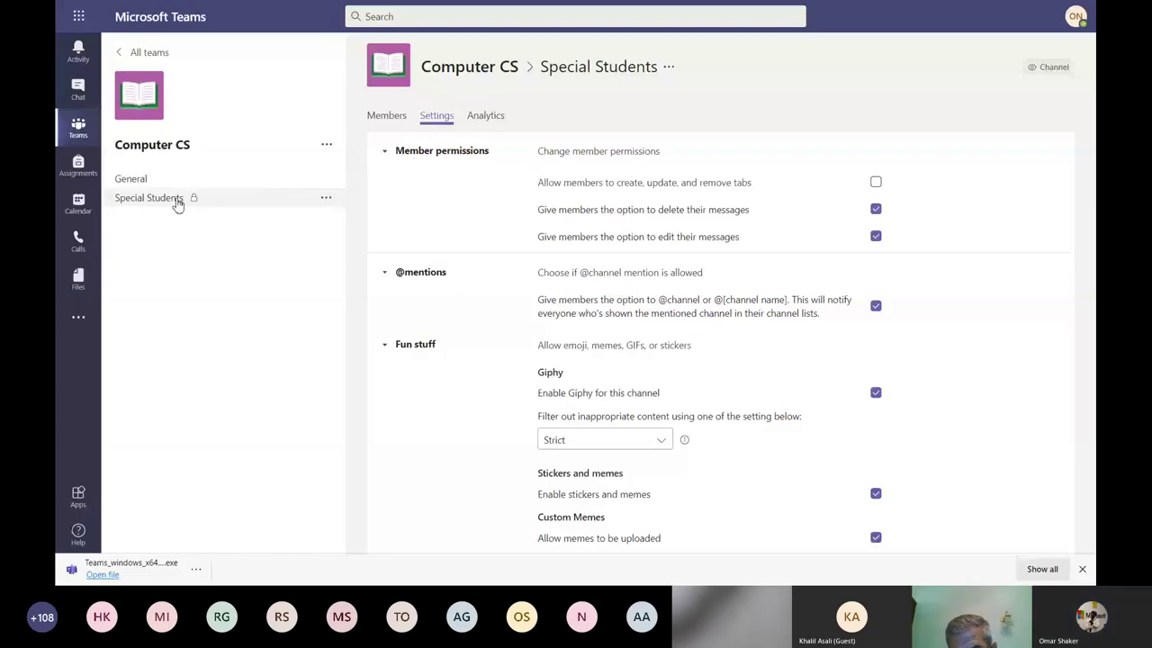
Open Manage team for Computer CS, check pending requests, and return to the Members tab.
left_click(324, 151)
left_click(365, 174)
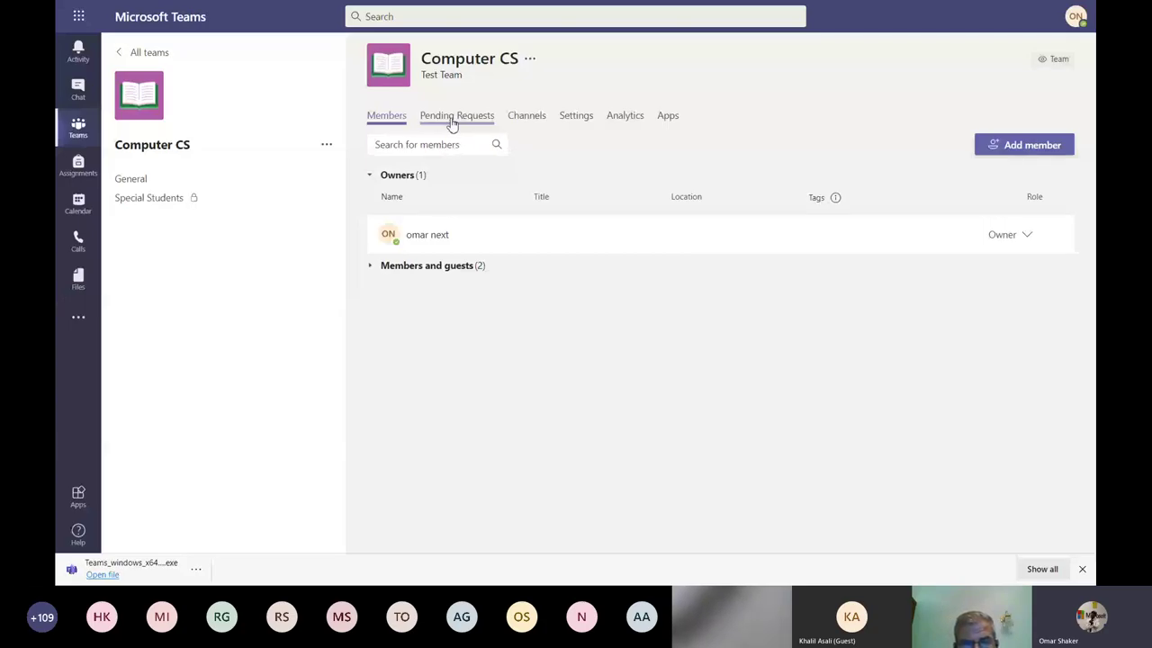
left_click(453, 120)
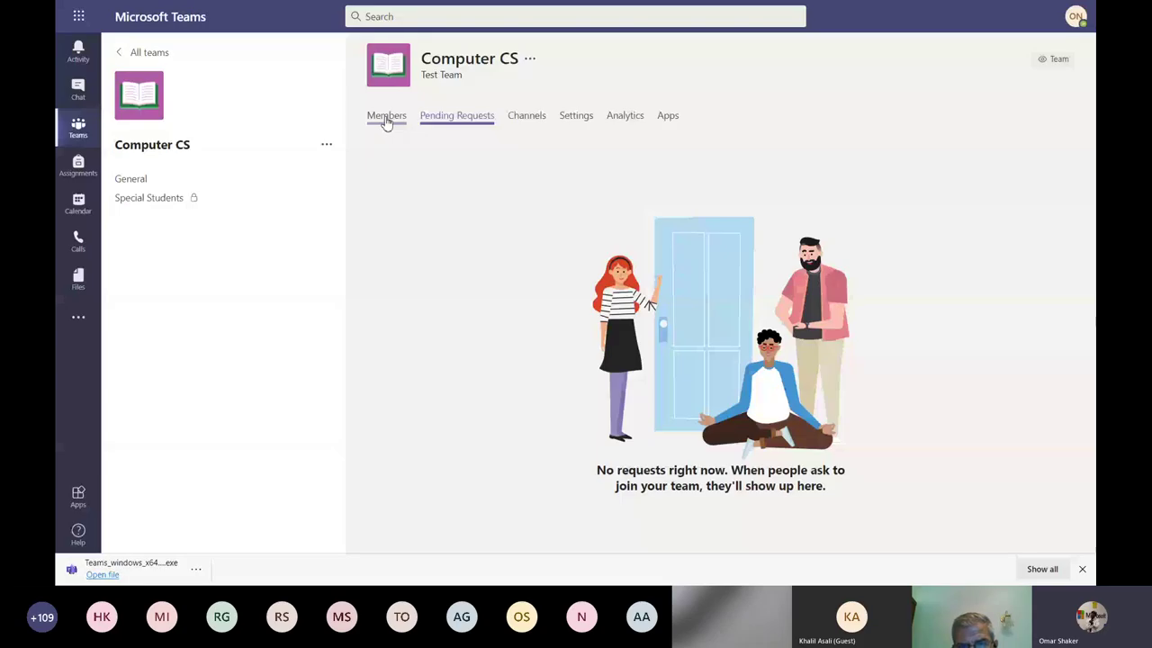
left_click(386, 120)
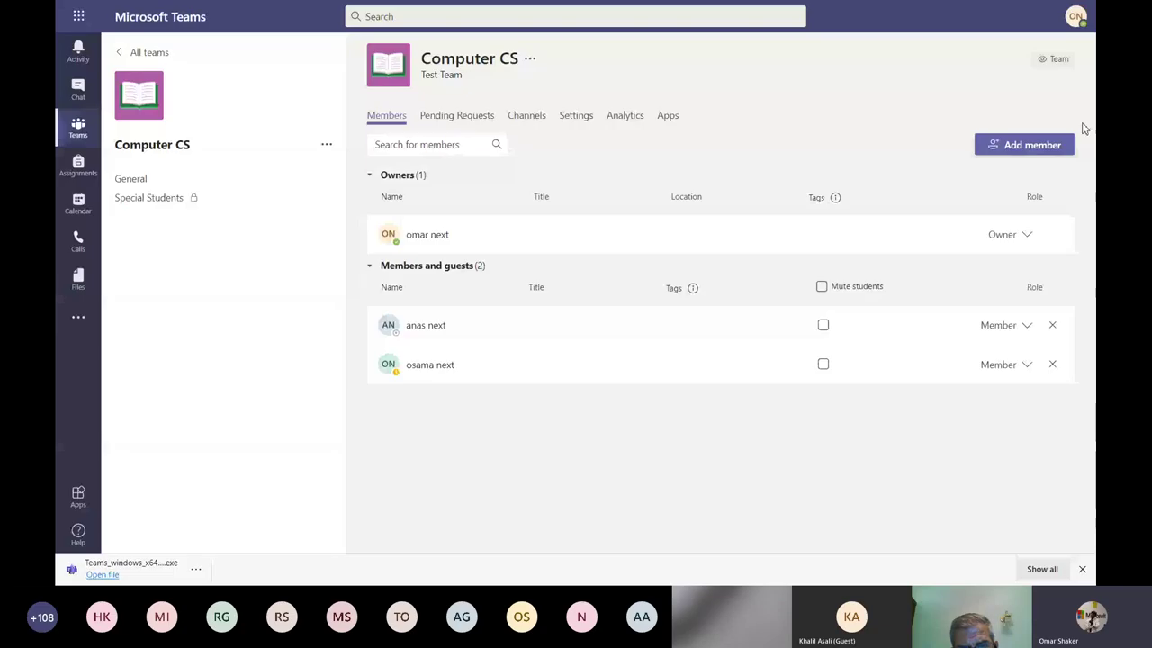
Tag the first Computer CS student 'ST' and tick that student's Mute students checkbox.
left_click(1044, 150)
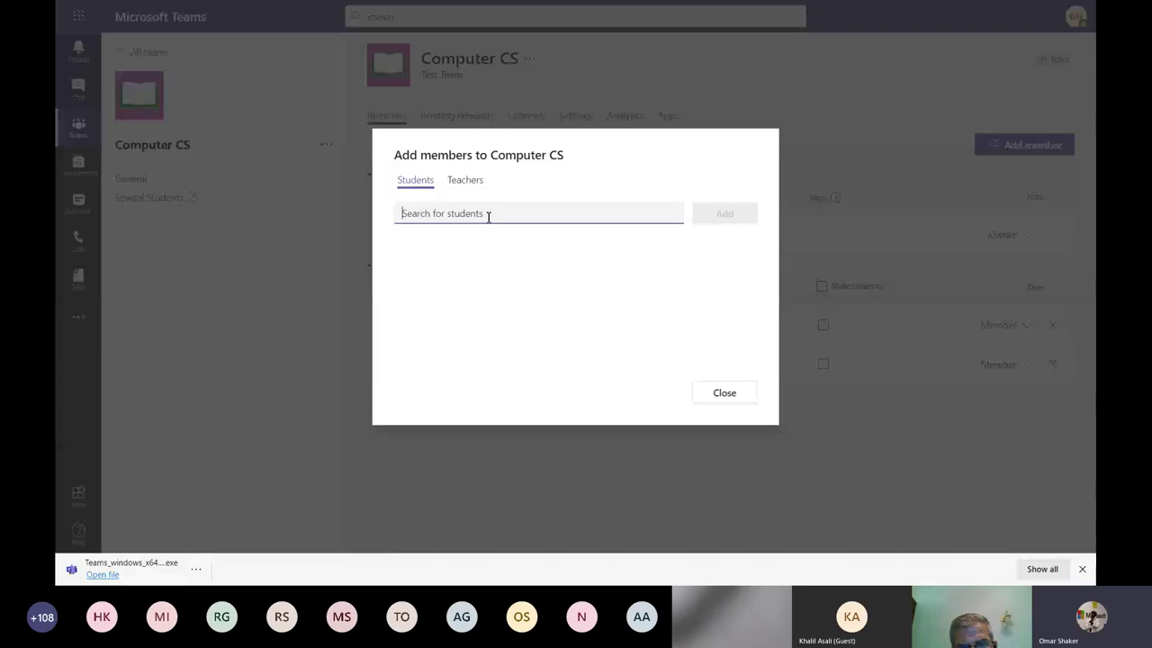
left_click(733, 394)
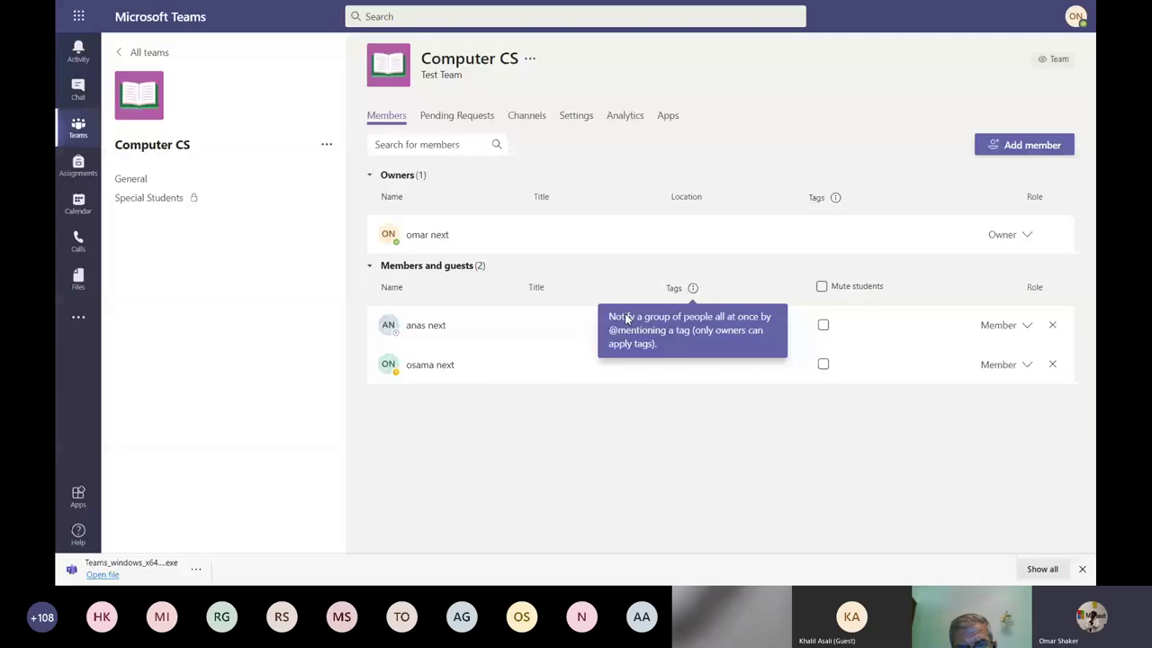
left_click(723, 364)
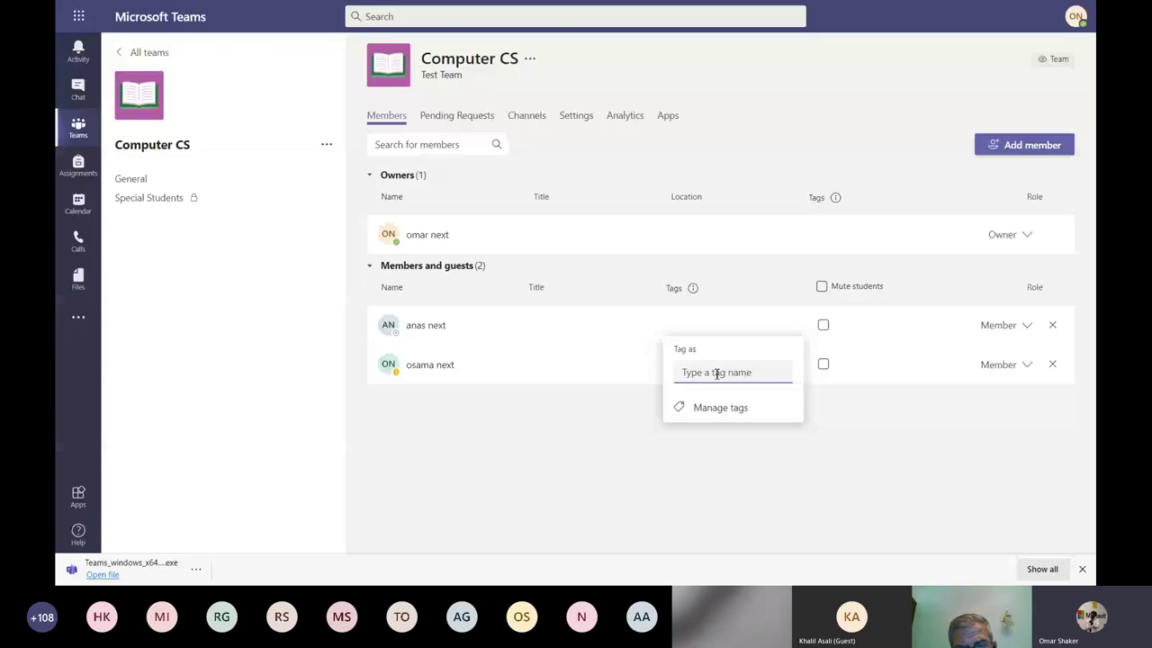
key("Escape")
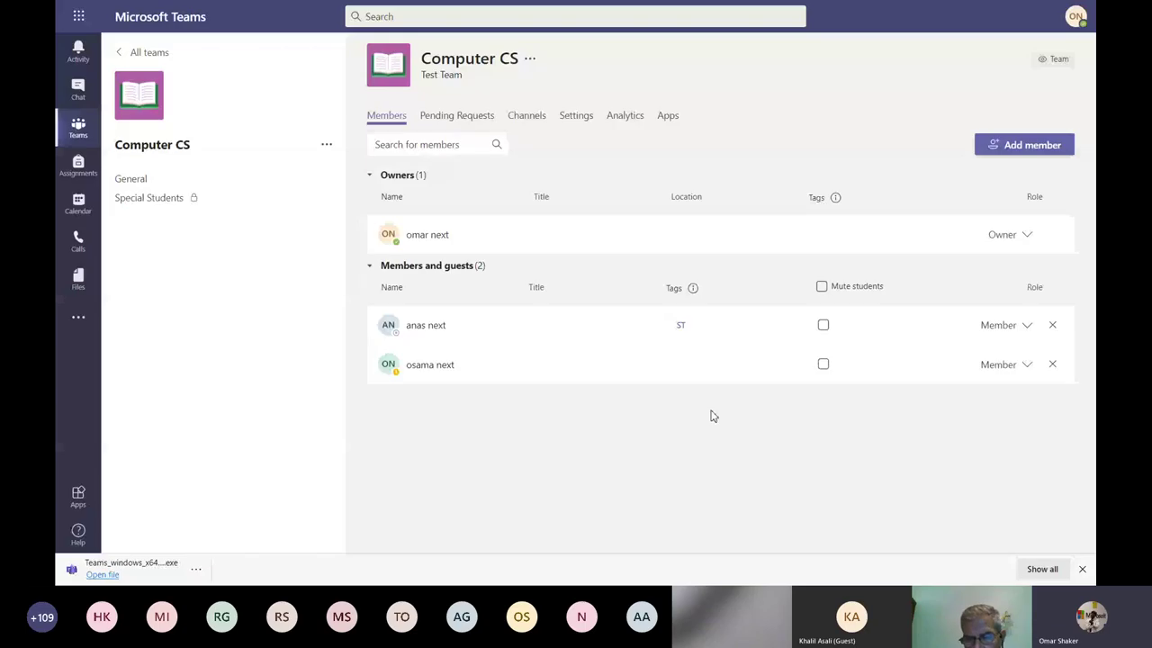
left_click(824, 326)
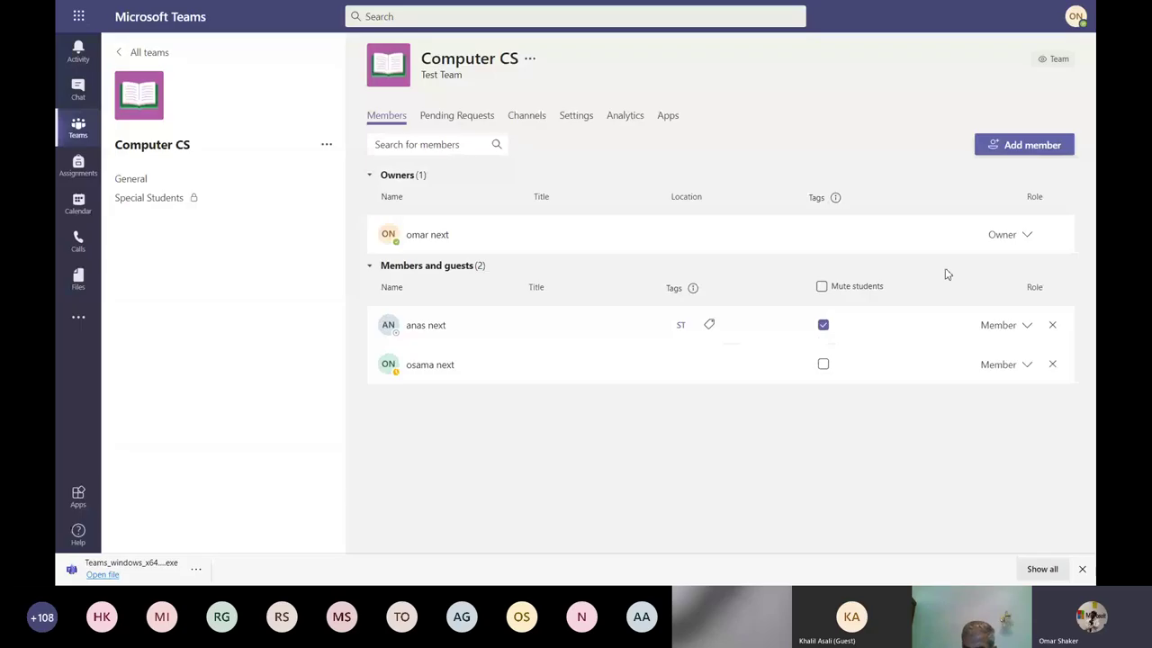
left_click(1025, 328)
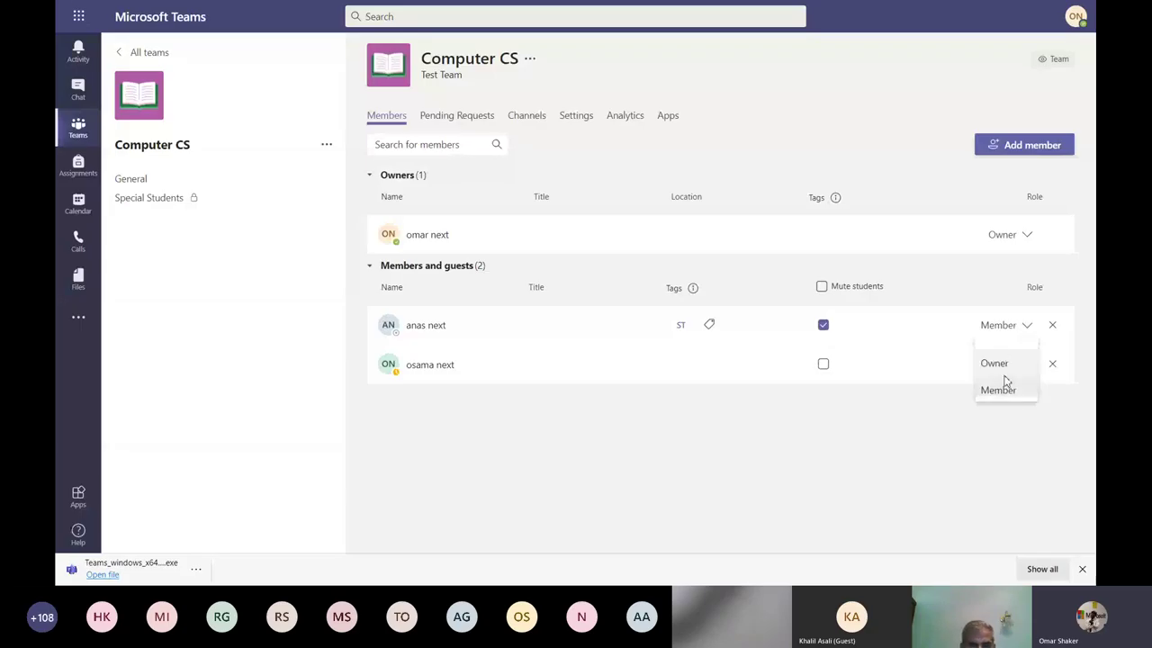
left_click(995, 363)
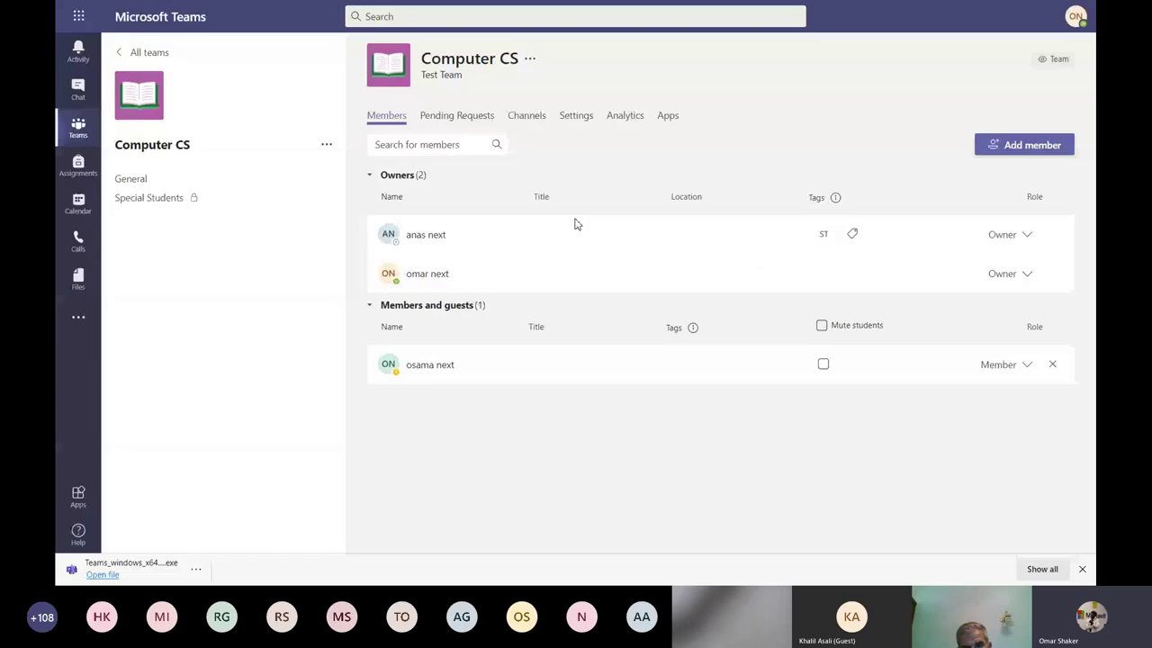
left_click(1012, 234)
left_click(1011, 298)
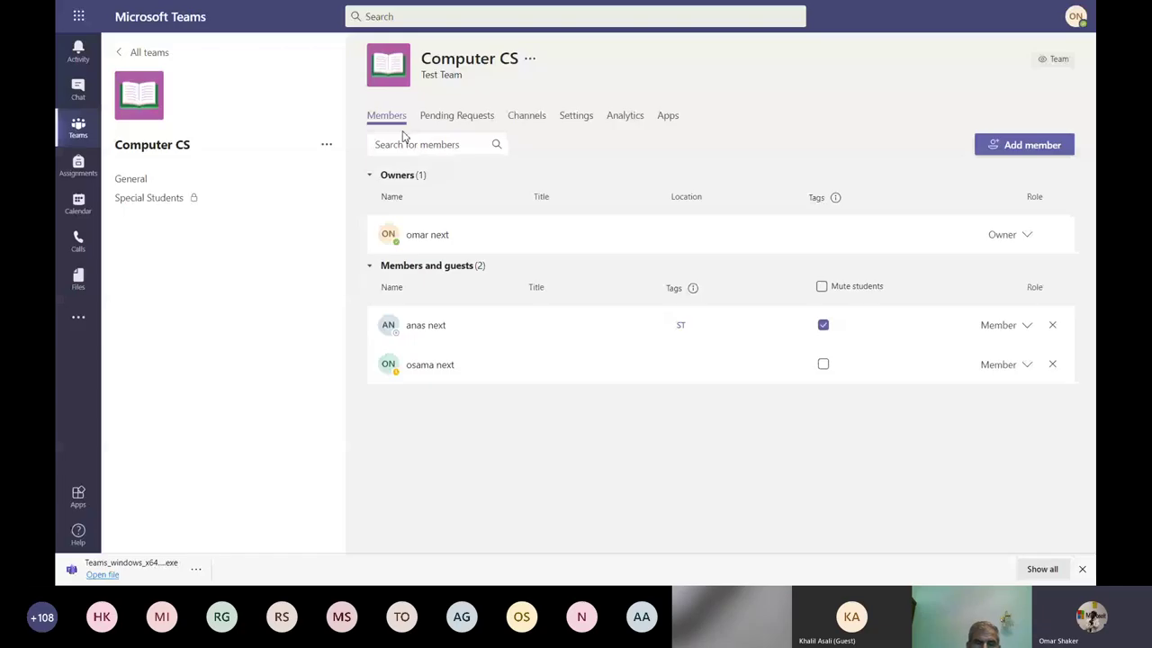
Browse the Computer CS Channels, Settings and Analytics tabs, ending on Apps with eight installed apps.
left_click(527, 115)
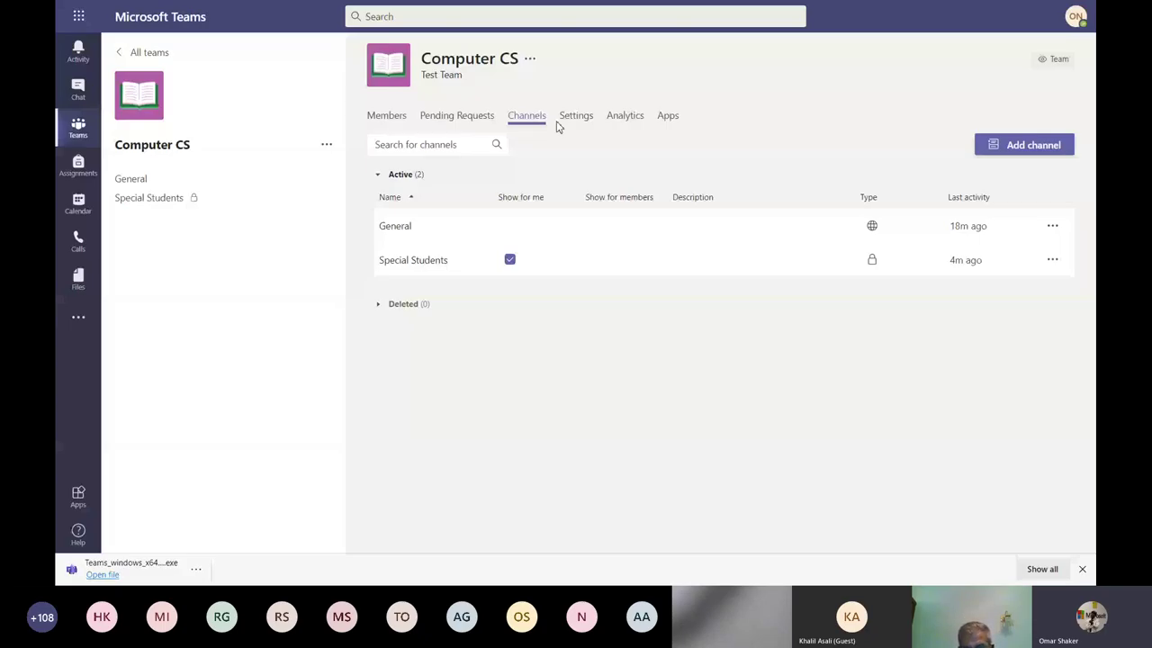
left_click(573, 117)
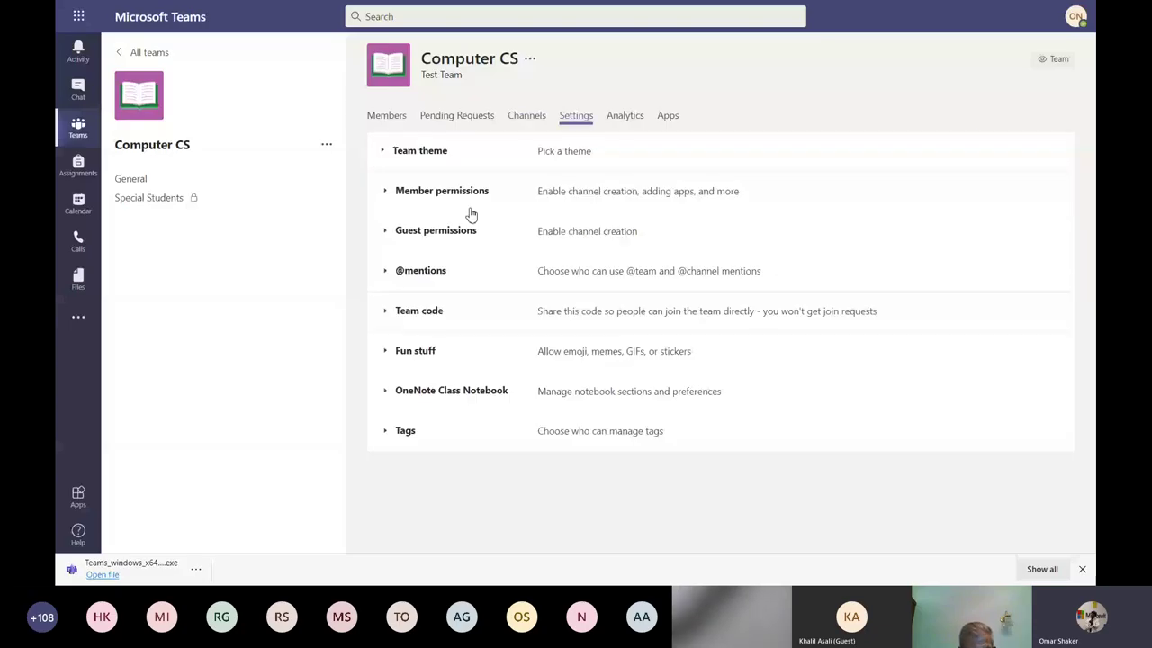
left_click(625, 115)
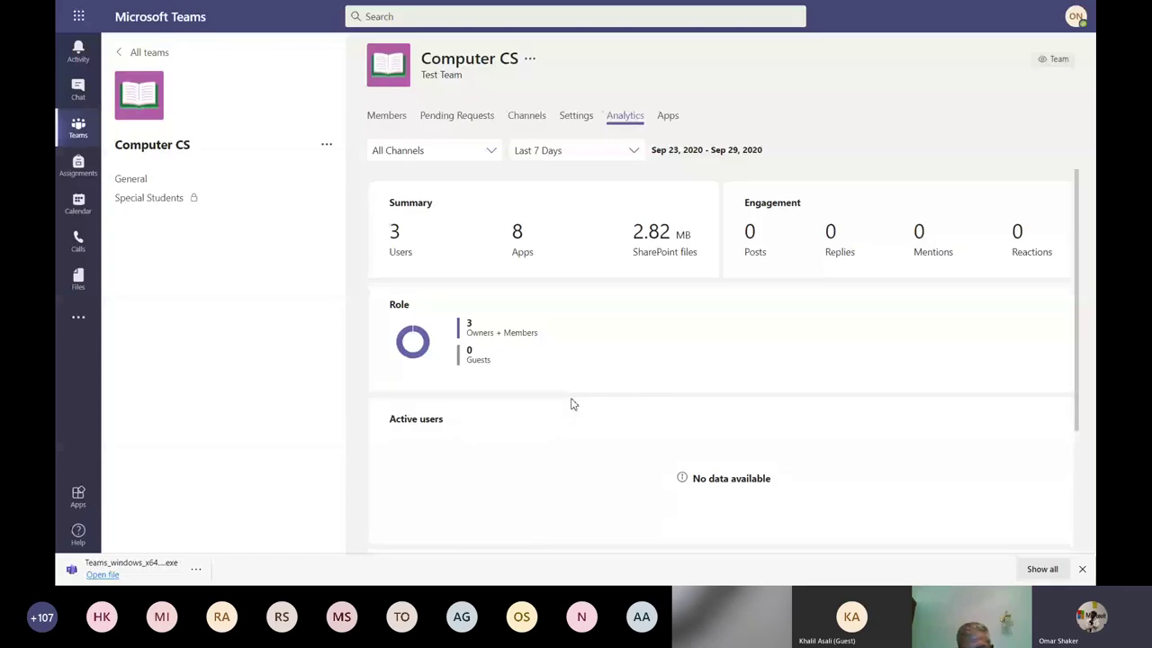
left_click(668, 119)
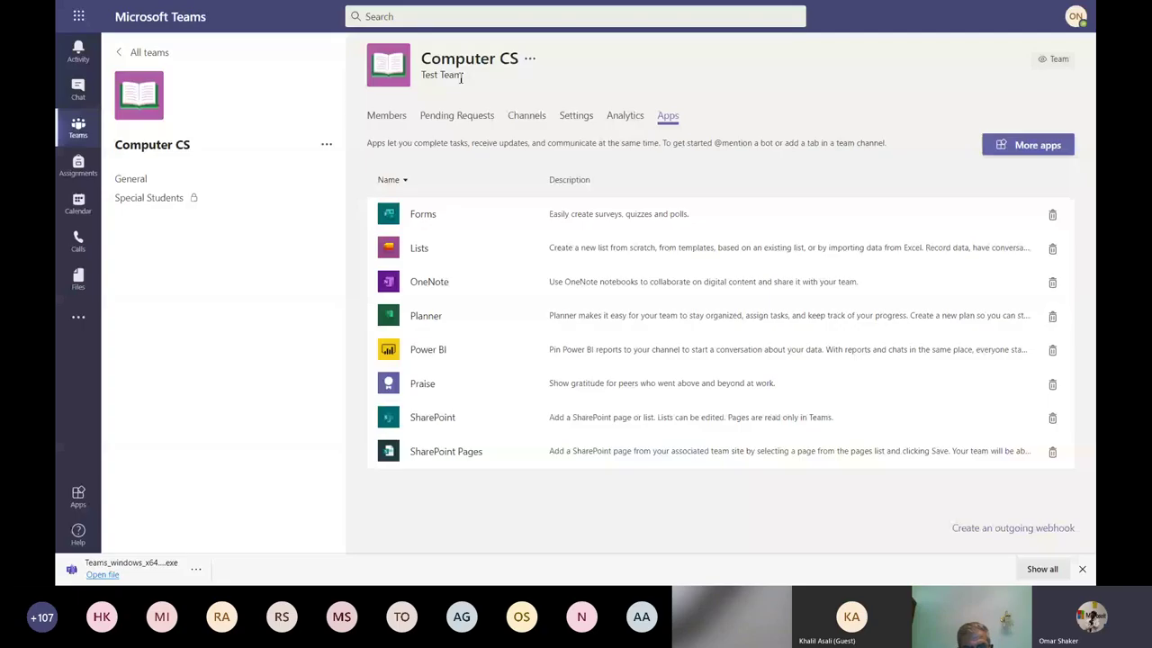
Reopen Manage team for Computer CS from General and expand its Members and guests list.
left_click(187, 183)
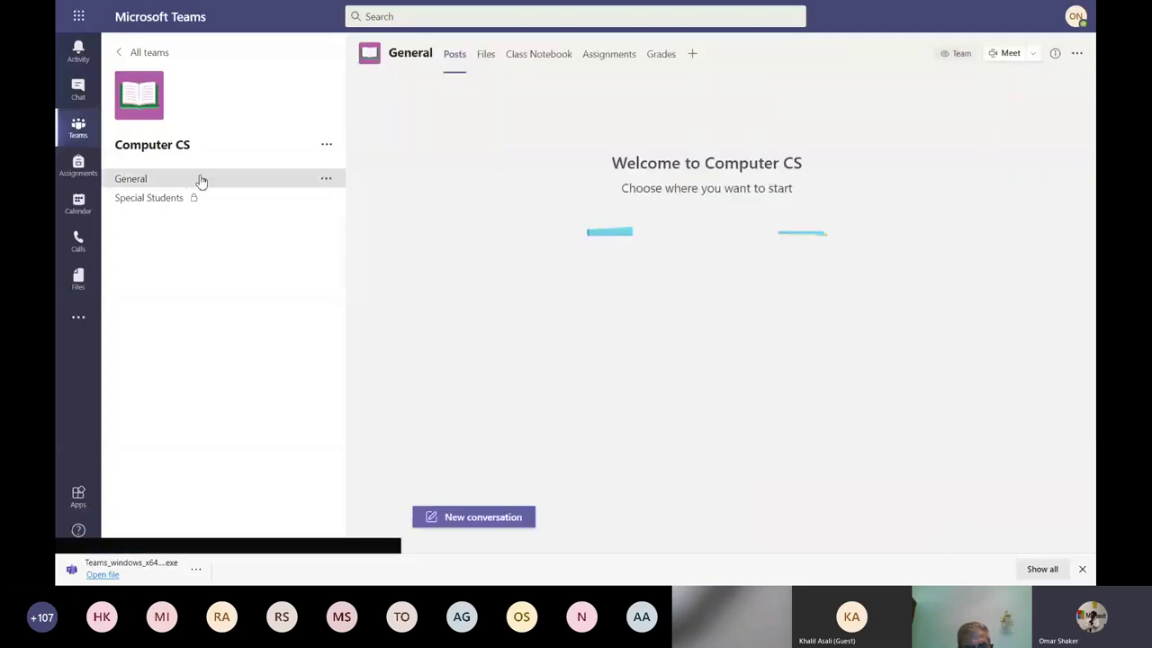
left_click(327, 145)
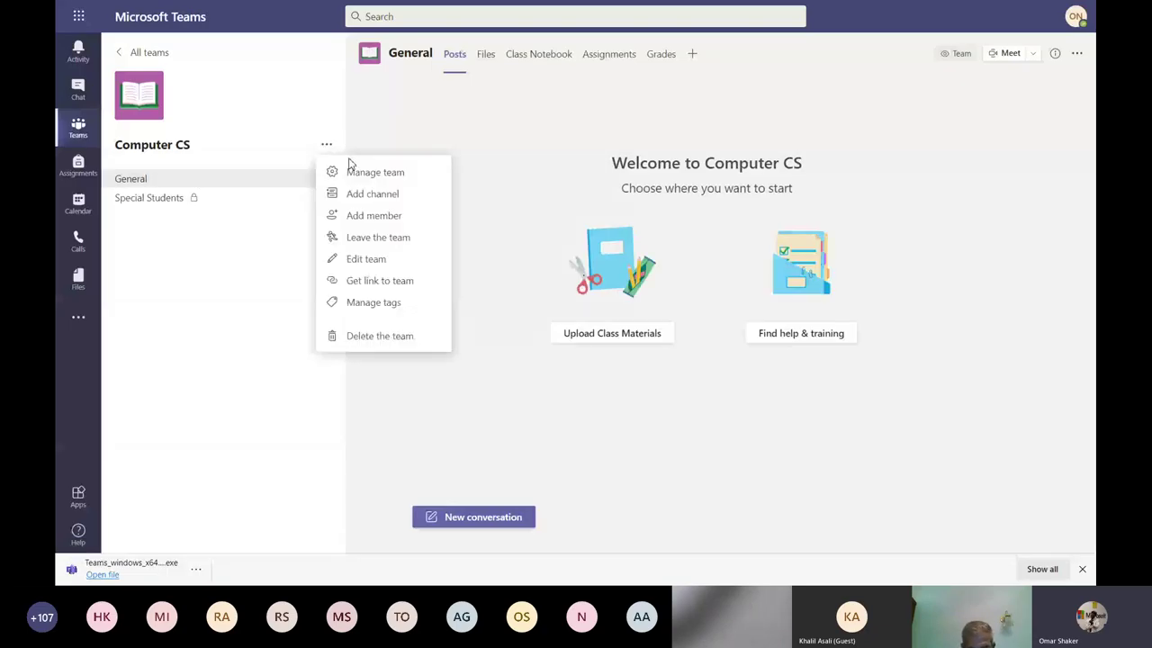
left_click(353, 169)
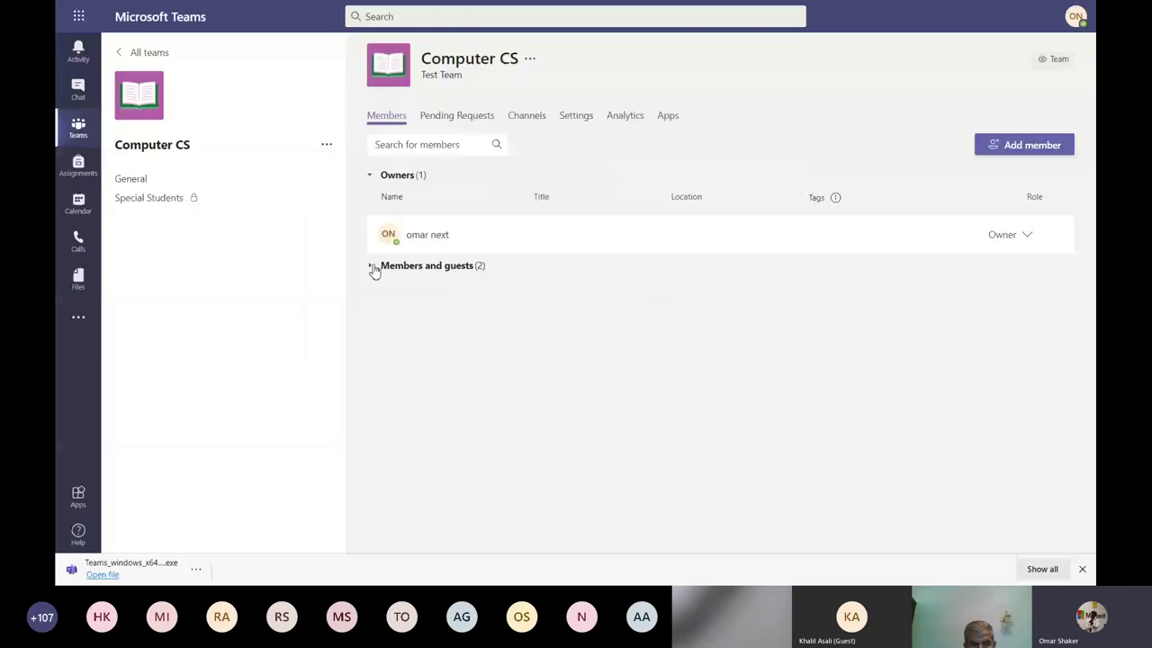
left_click(371, 267)
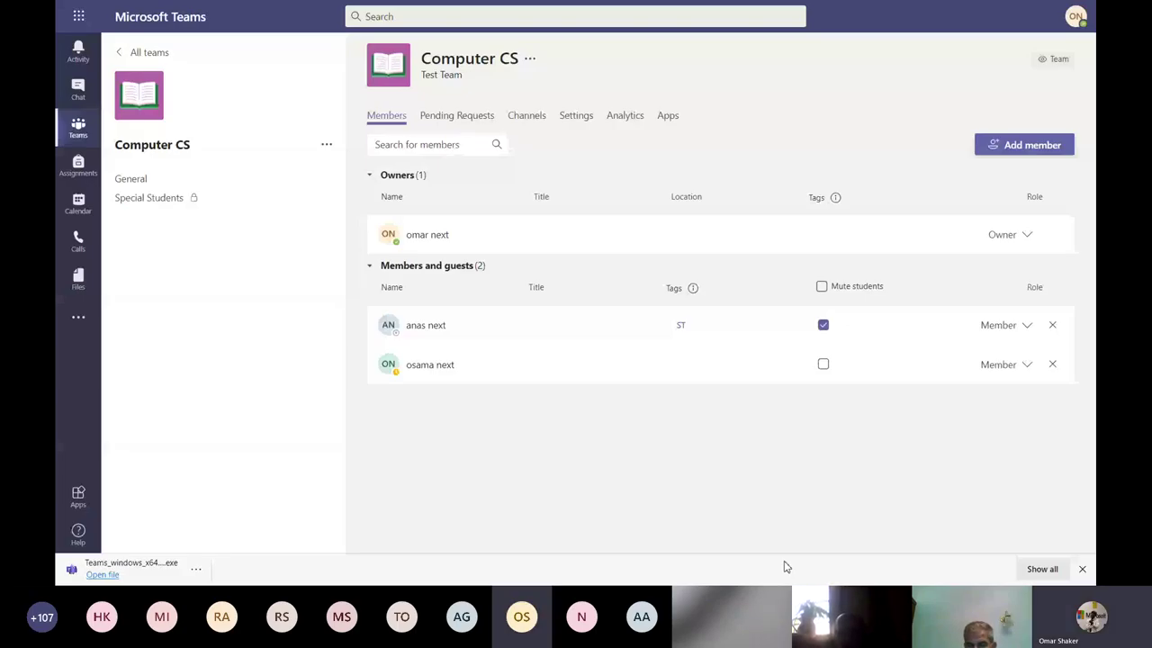
left_click(156, 179)
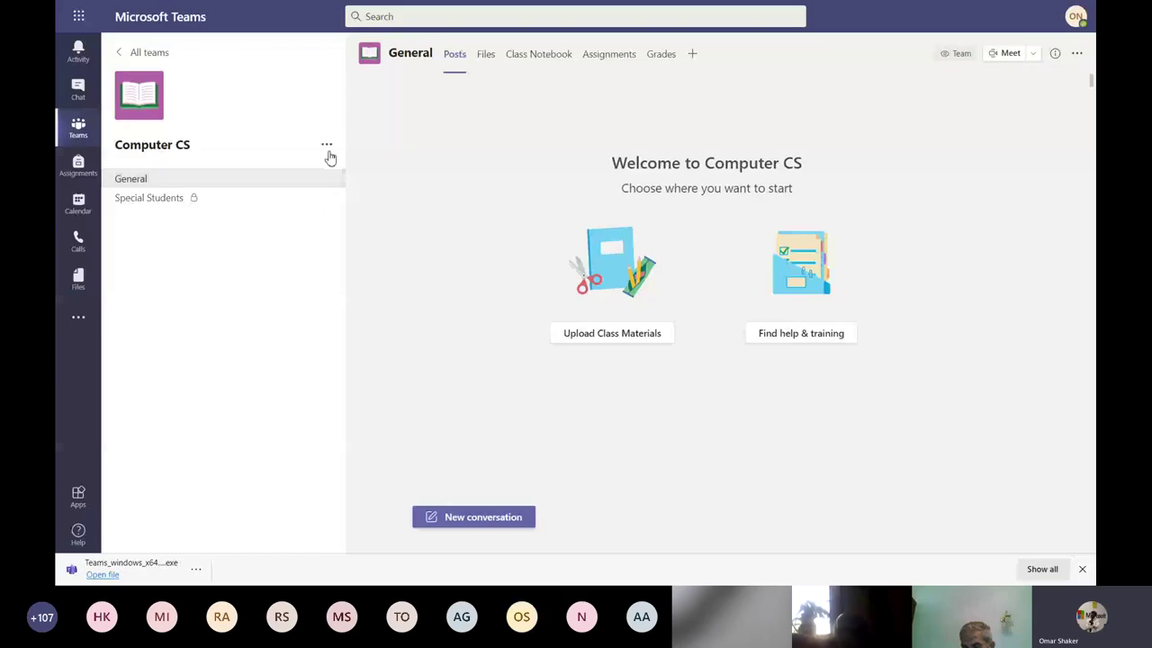
left_click(329, 154)
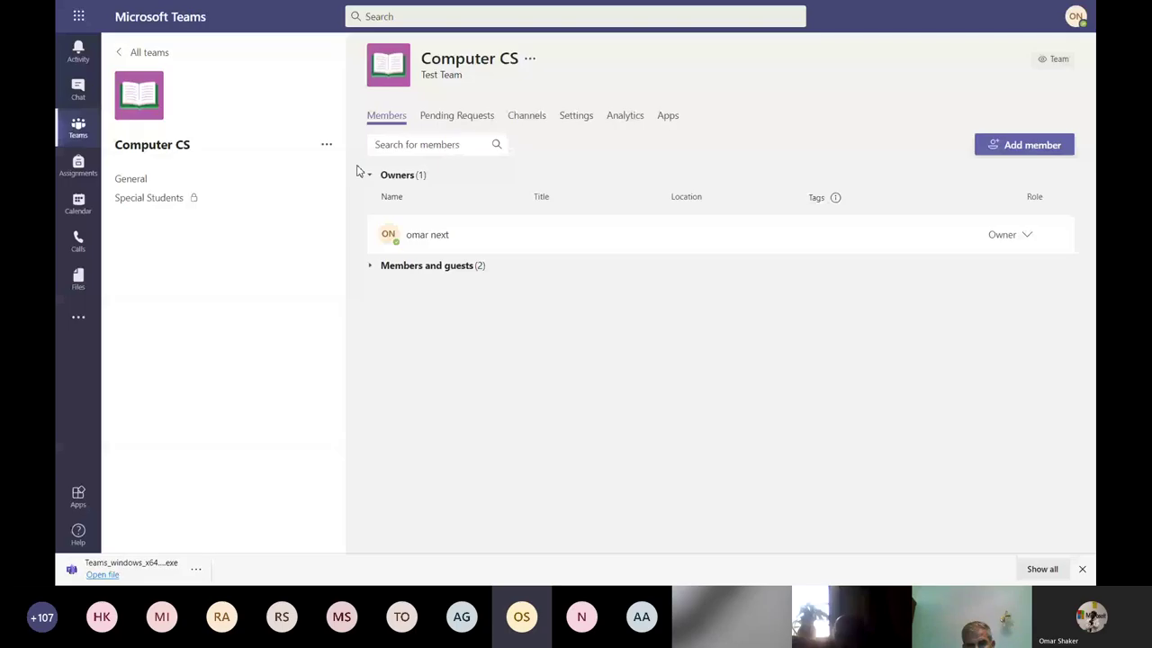
Untick the delete and edit own messages member permissions in Computer CS settings, then collapse the section.
left_click(578, 117)
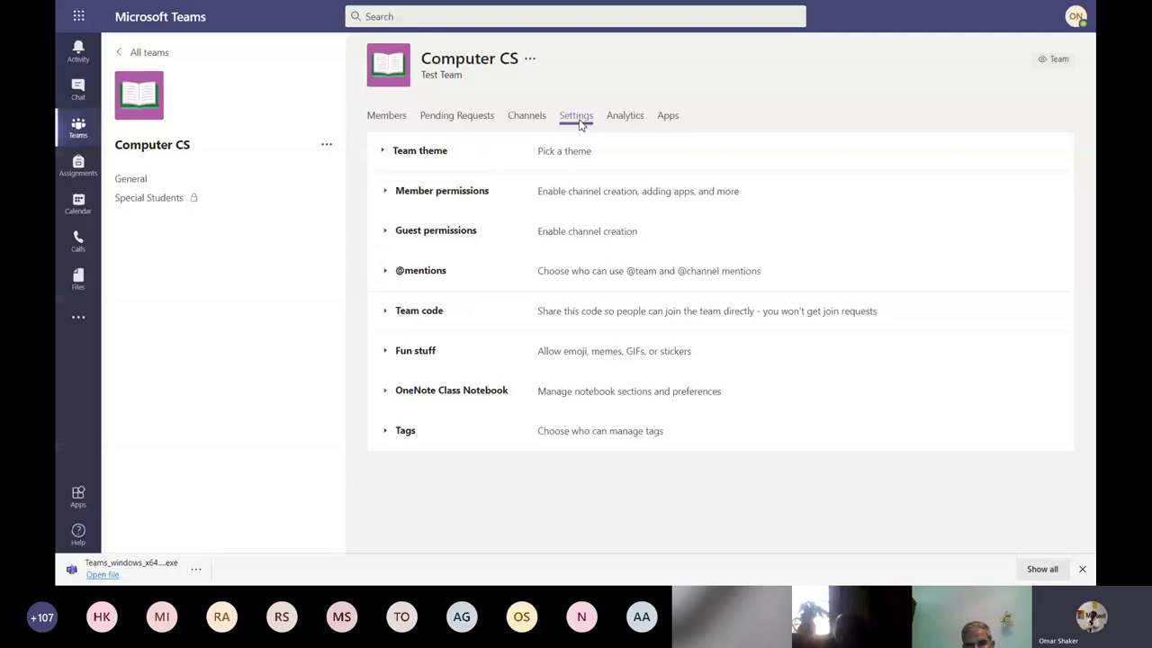
left_click(390, 194)
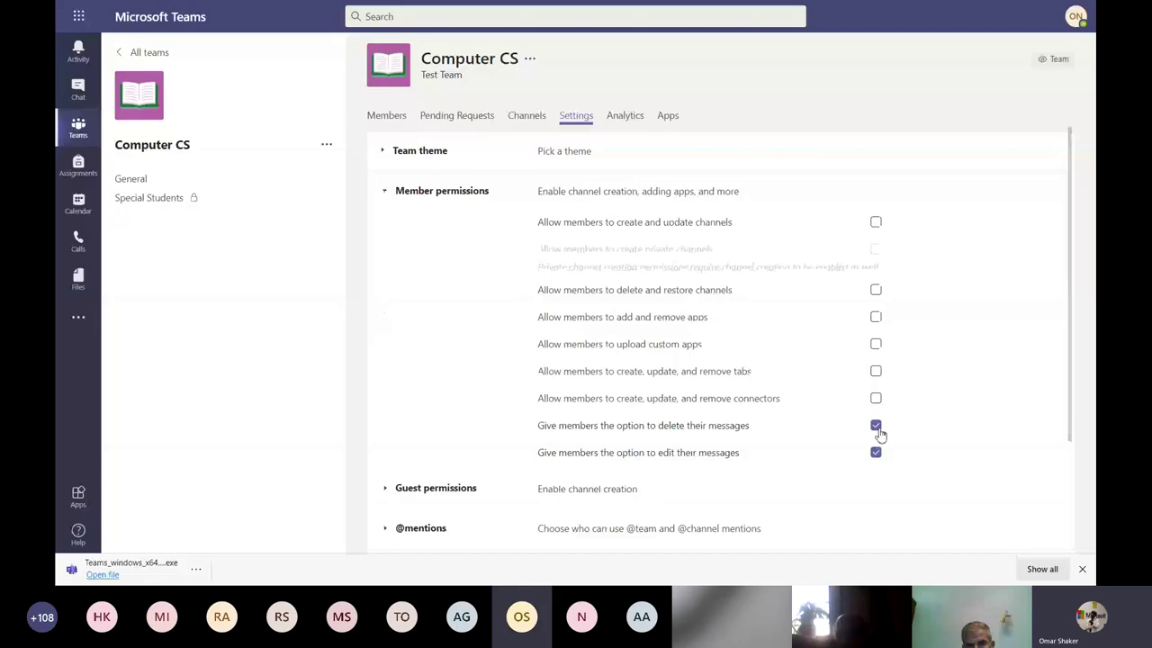
left_click(876, 426)
left_click(876, 452)
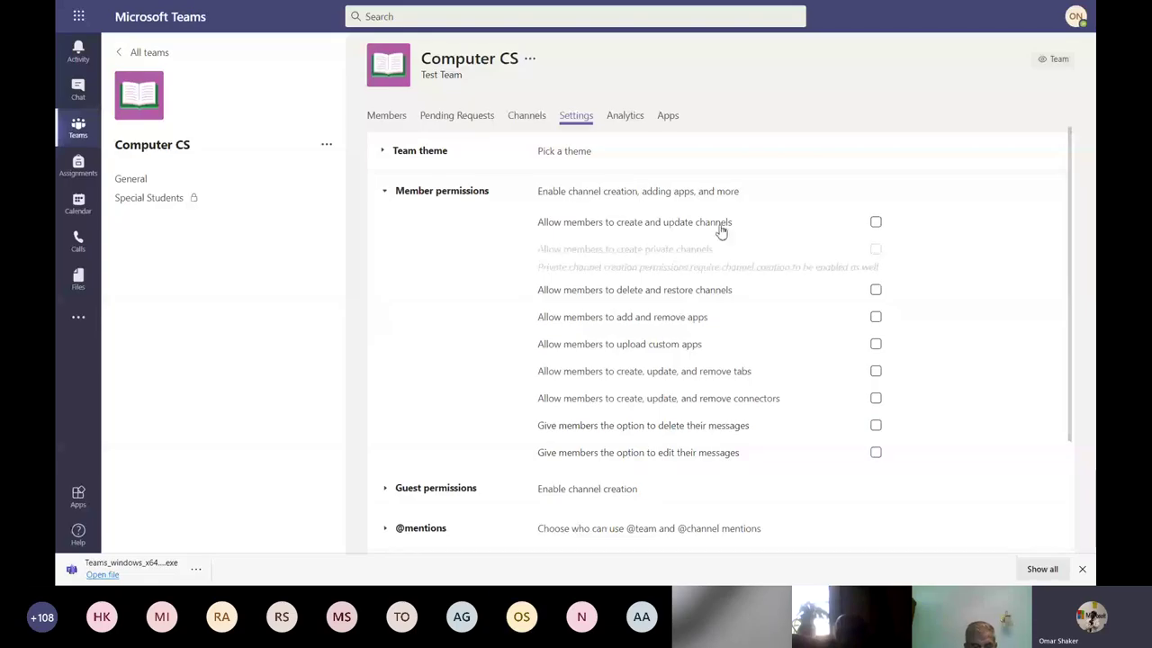
left_click(385, 192)
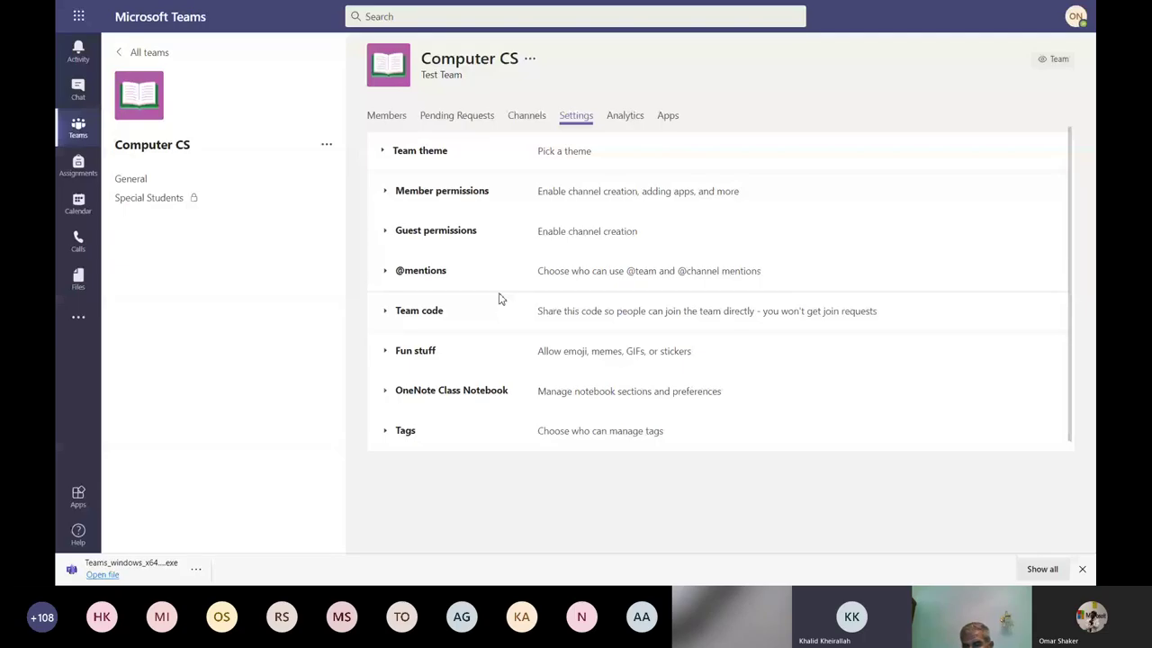
Exit browser full-screen with F11 and refocus the browser window.
key("Tab")
key("F11")
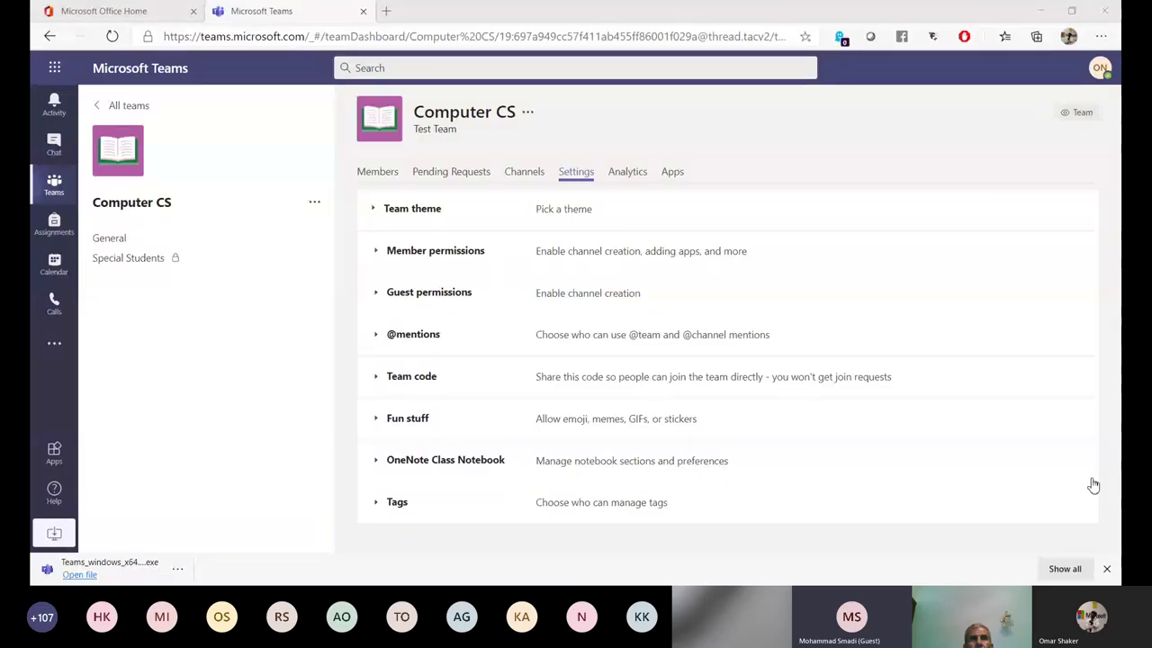
left_click(613, 549)
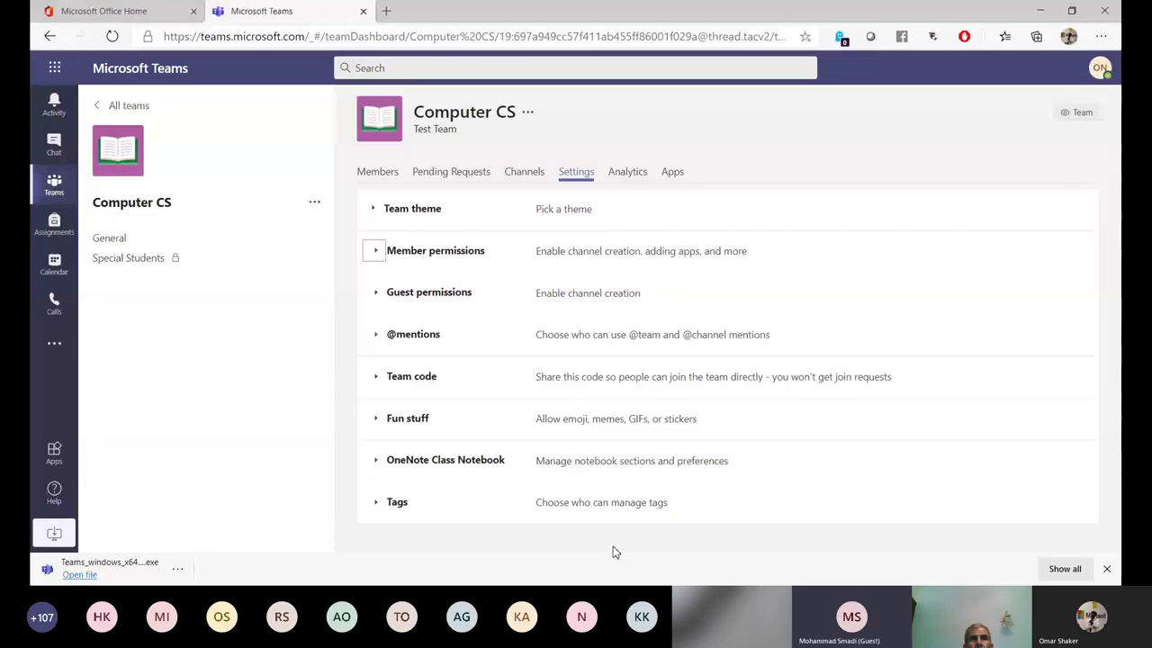
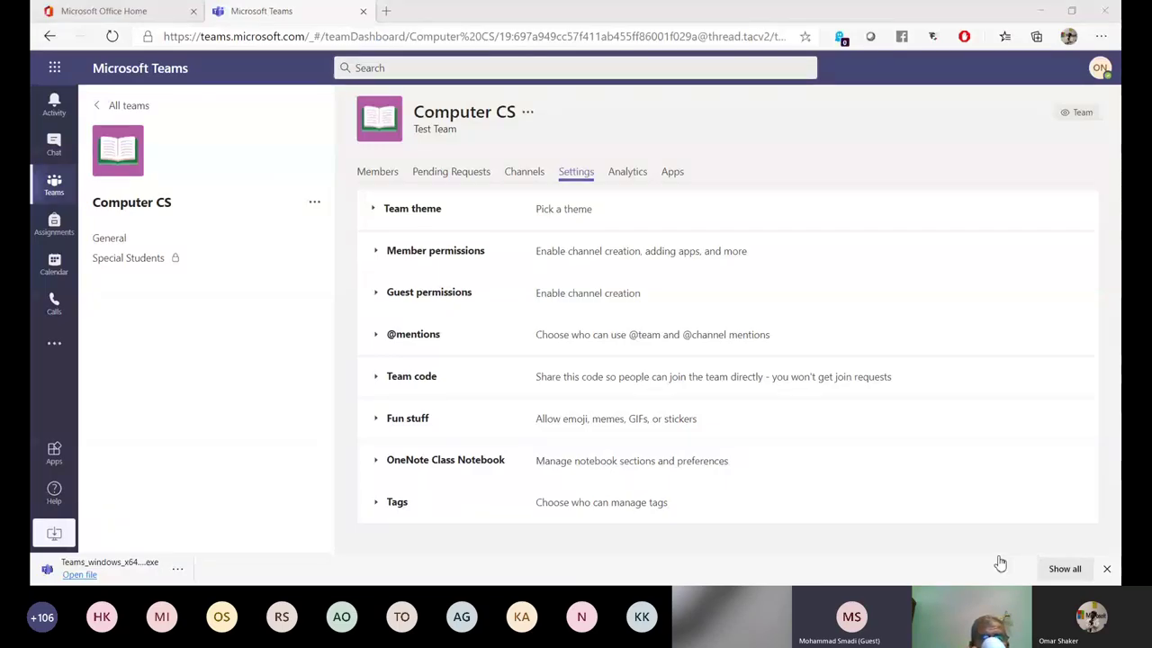
Expand and review the Computer CS member permission checkboxes, then make the browser full screen.
left_click(647, 252)
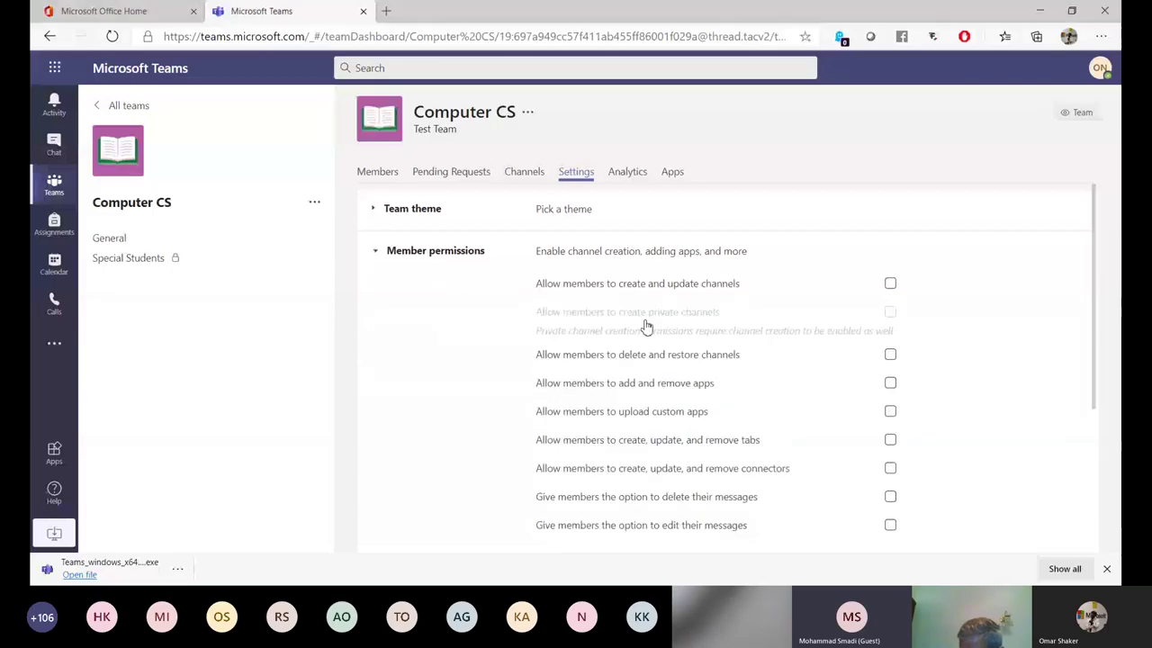
scroll(857, 354, "down", 3)
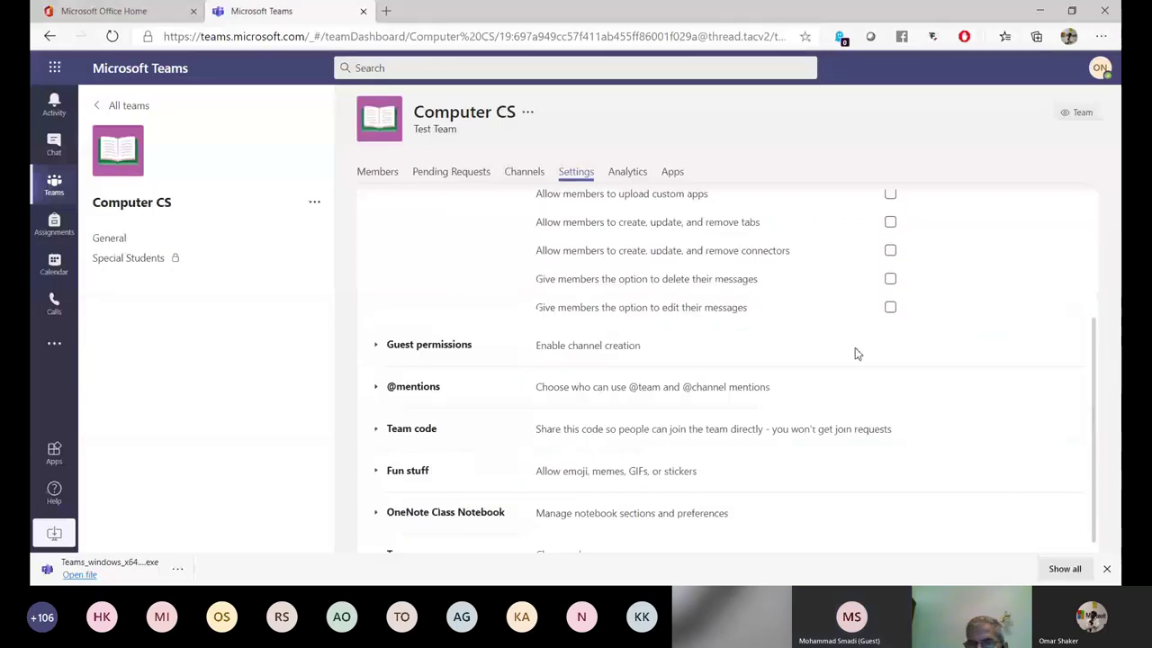
scroll(857, 353, "up", 3)
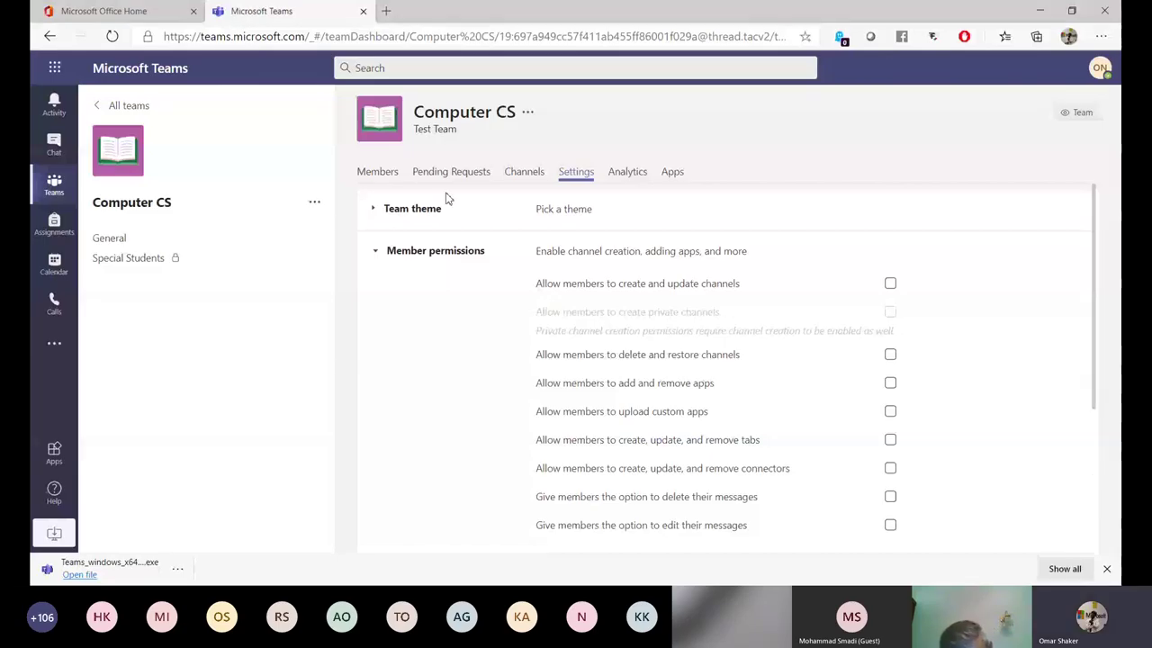
key("F11")
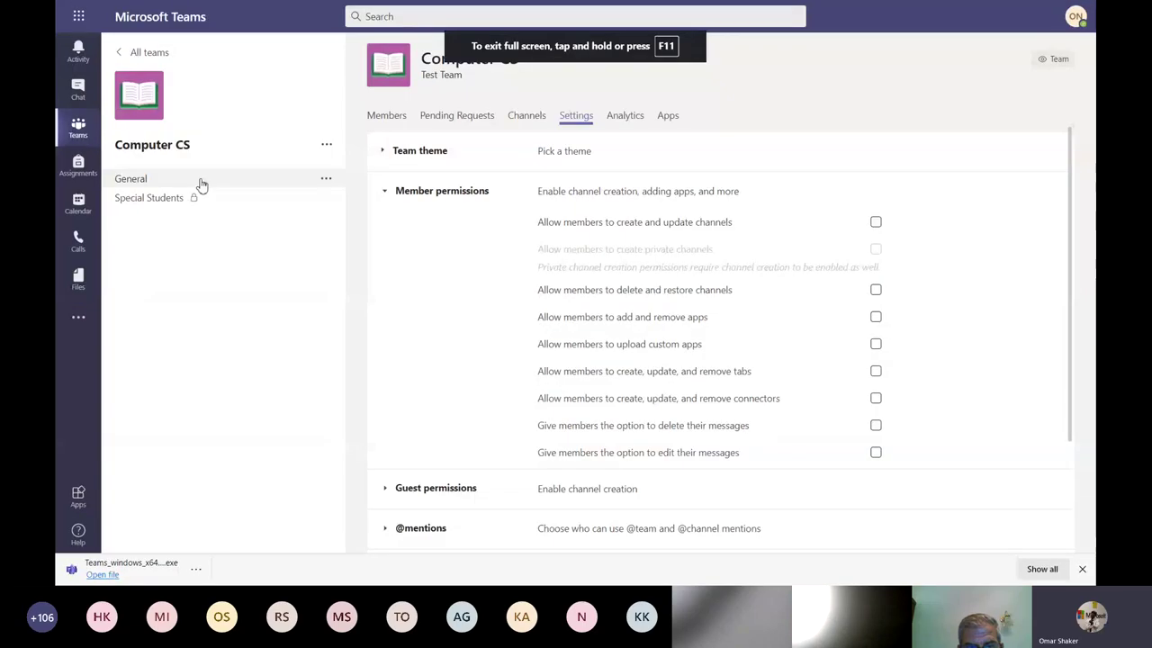
Post a new 'hi' conversation in the Computer CS General channel.
left_click(225, 182)
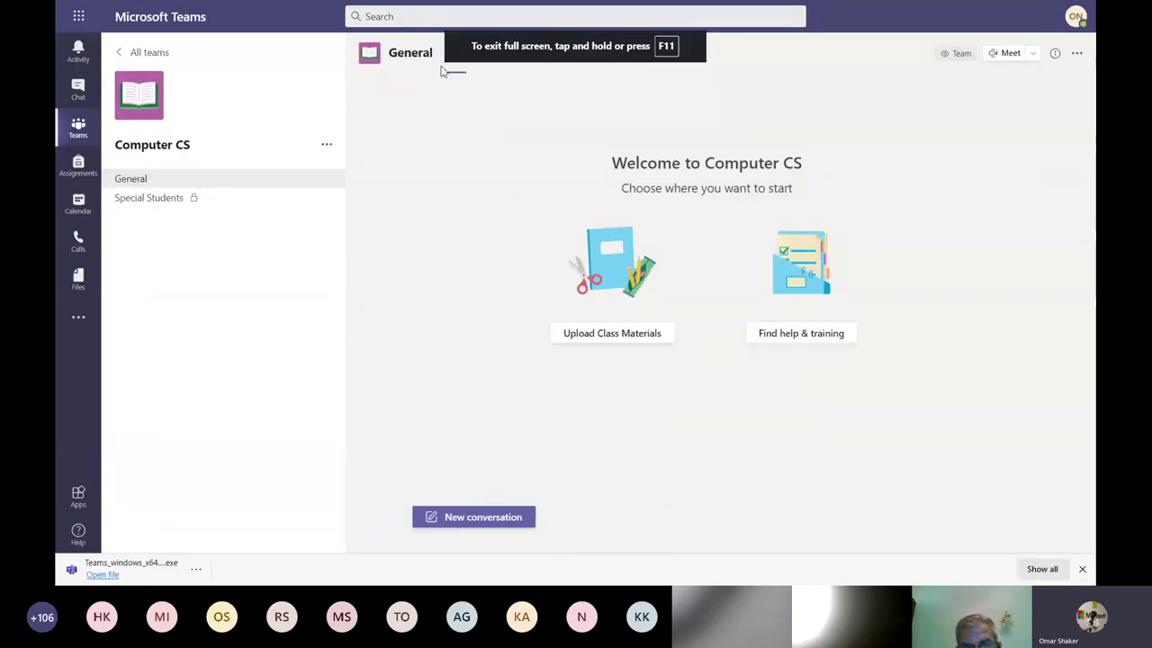
left_click(483, 510)
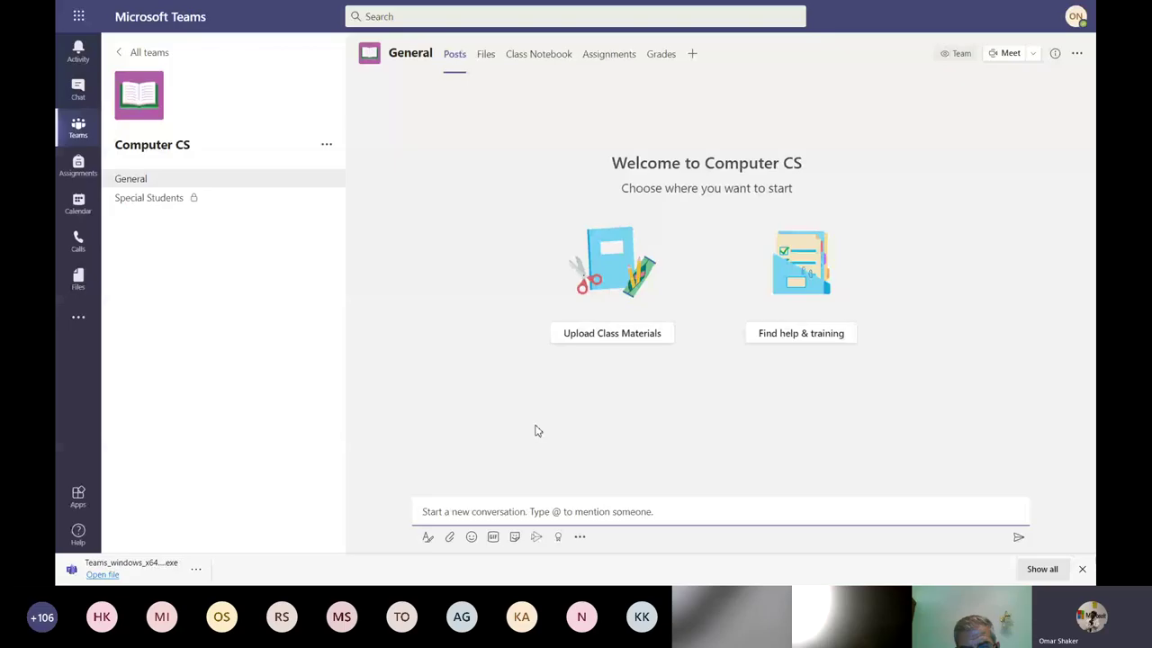
type("hi")
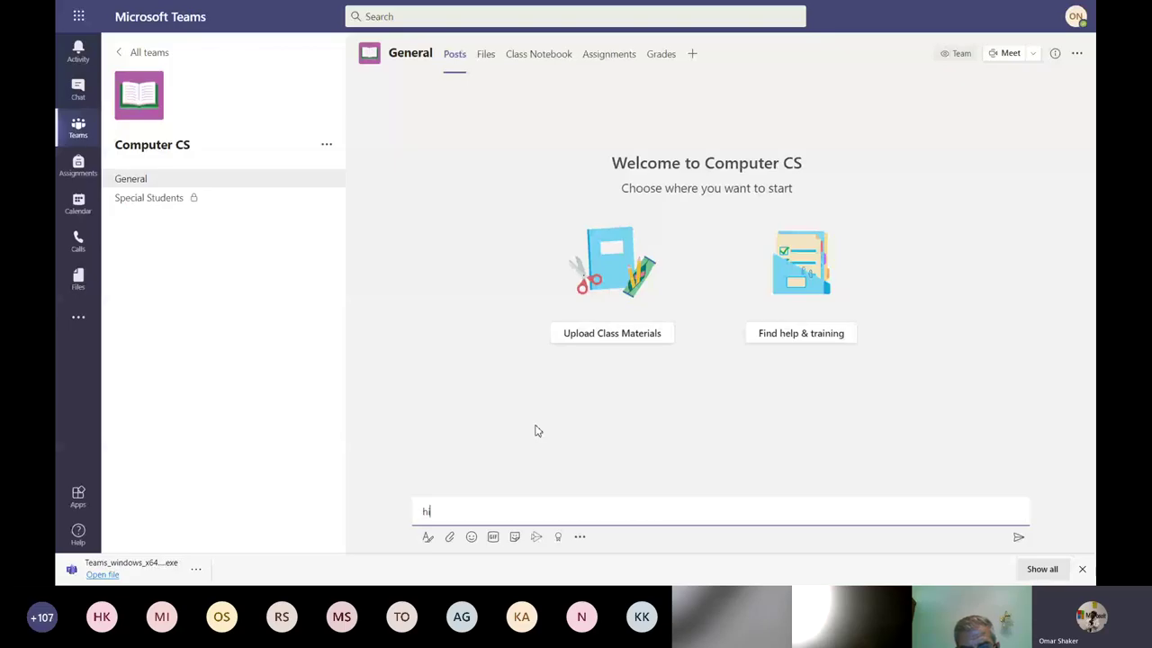
key("Return")
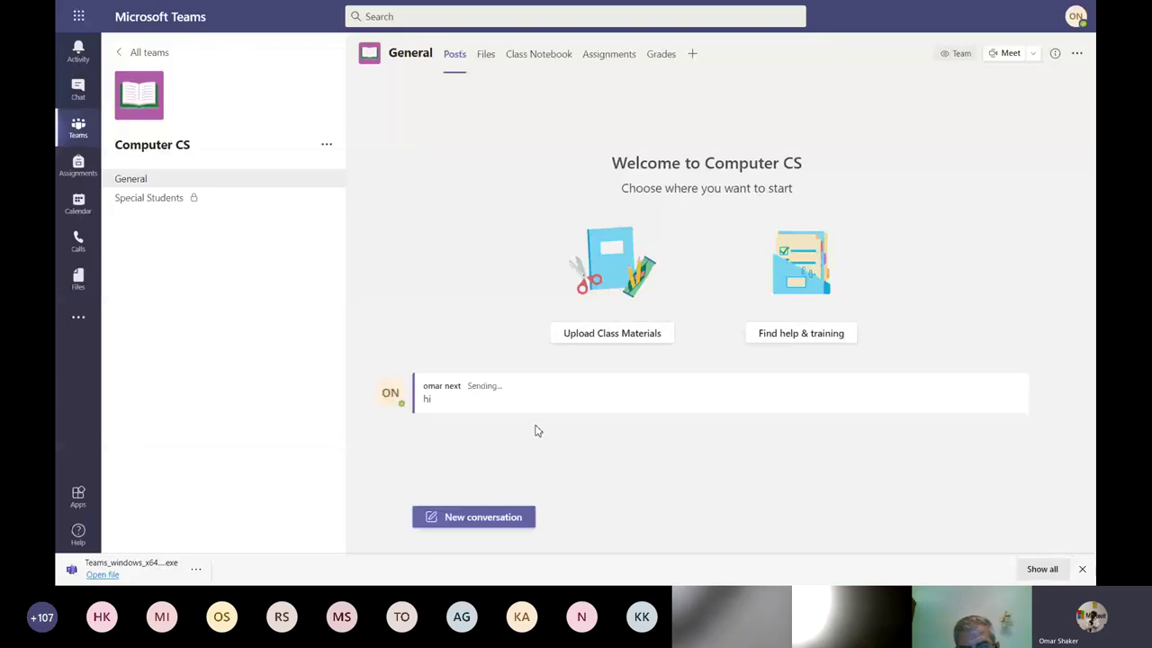
Try the attachment, emoji and GIF pickers in a reply without inserting anything, then view channel files.
left_click(535, 431)
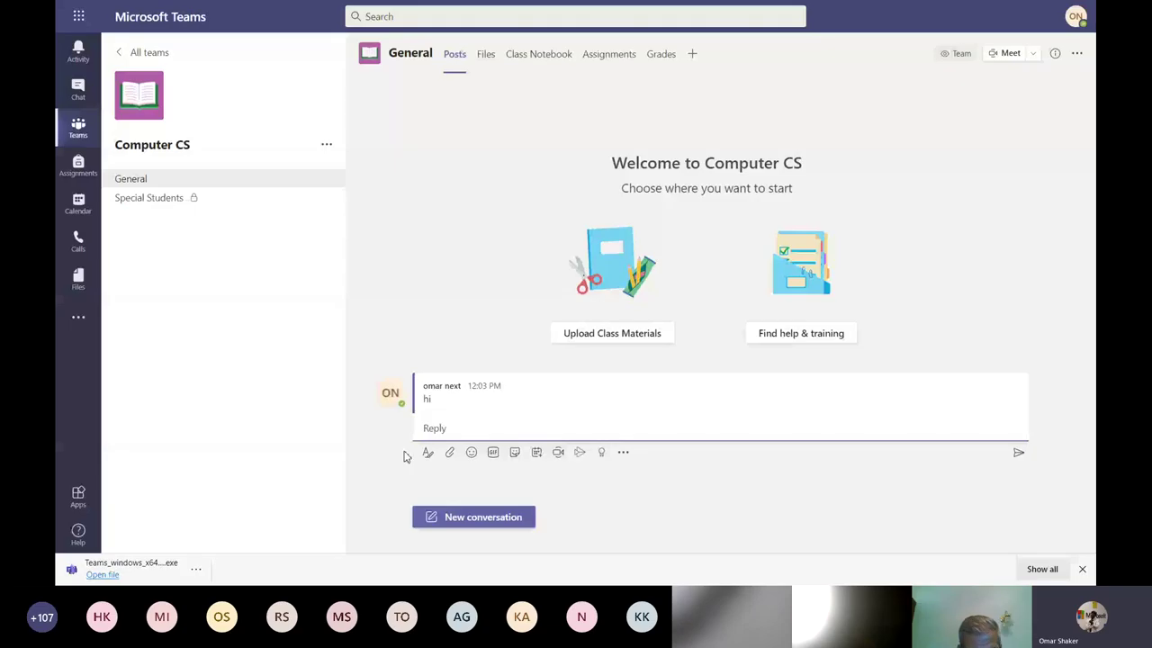
left_click(451, 454)
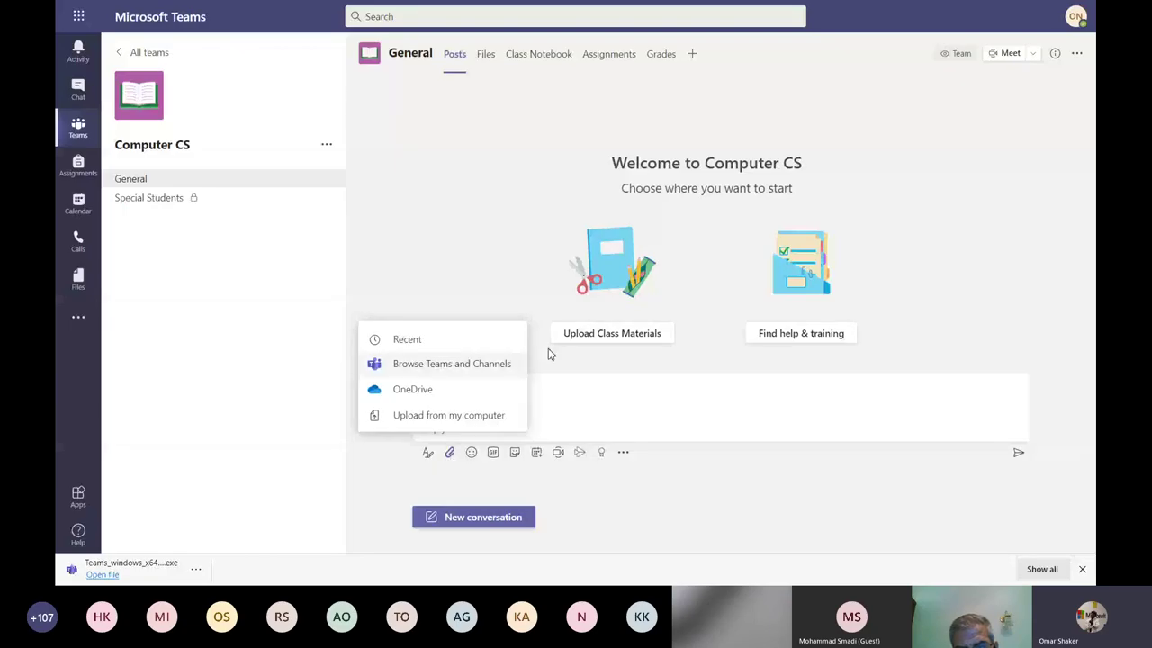
left_click(528, 264)
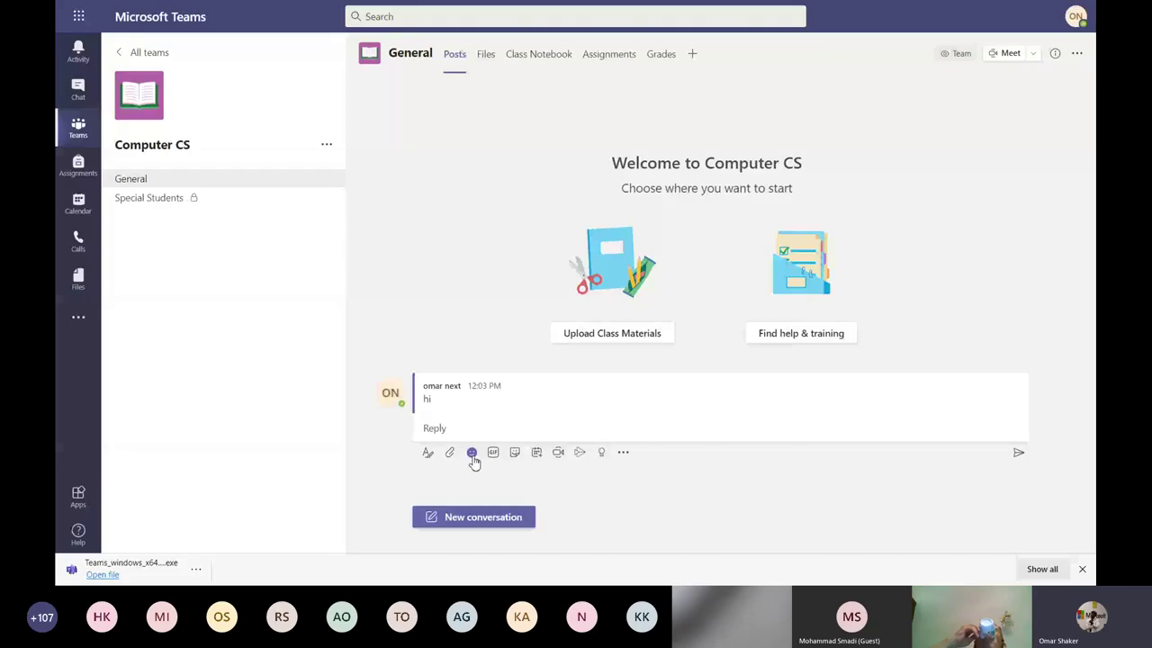
left_click(473, 455)
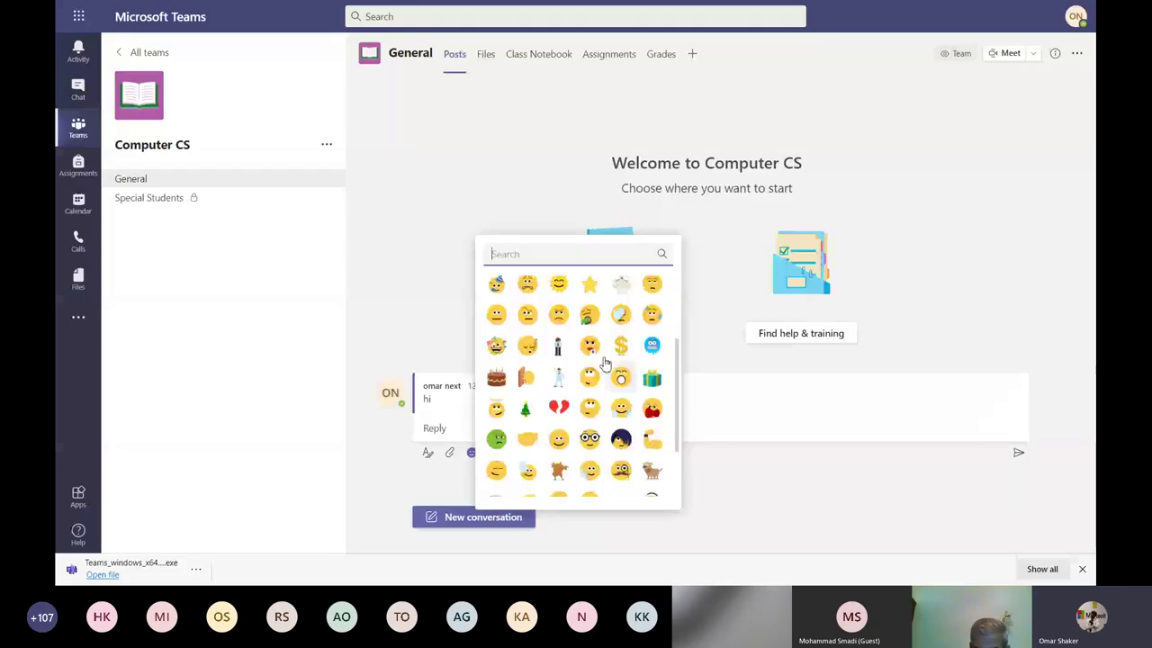
left_click(458, 429)
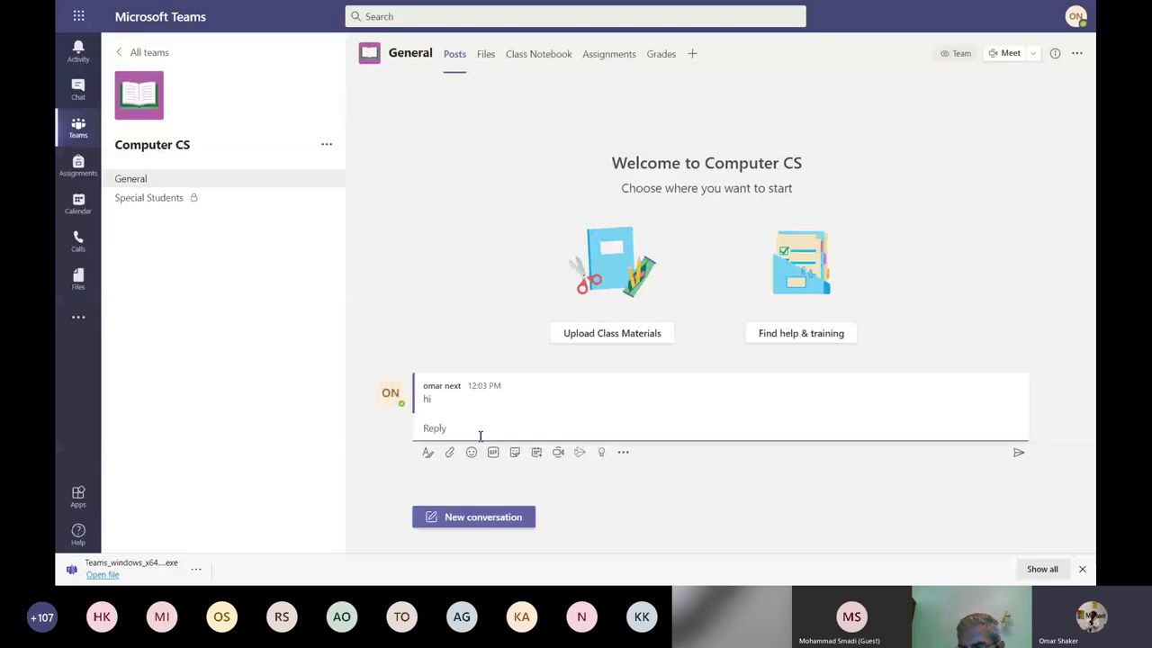
left_click(492, 452)
left_click(464, 422)
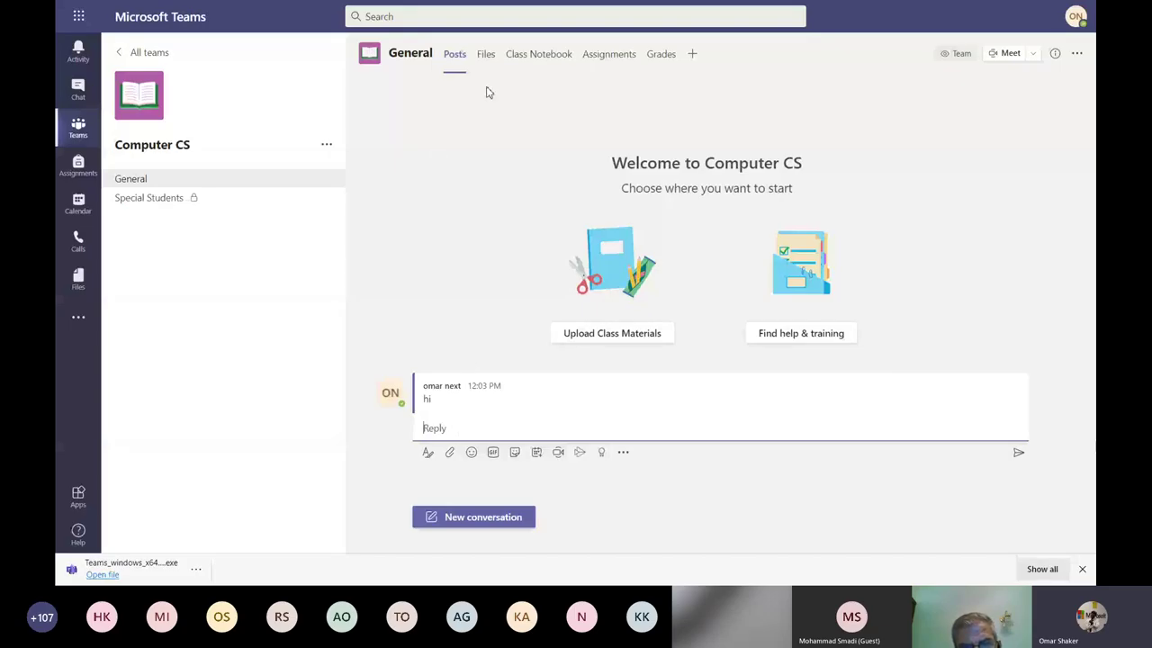
left_click(485, 54)
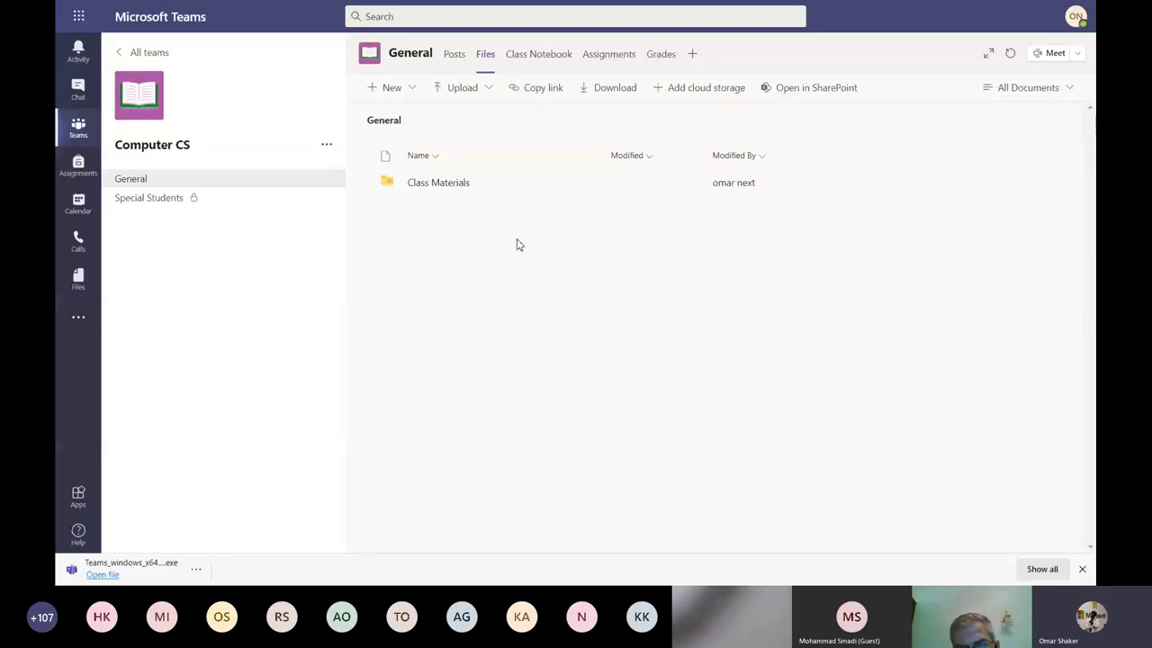
Upload How to manage your Teams.pdf from OneDrive to General files, then return to the Teams overview.
left_click(490, 88)
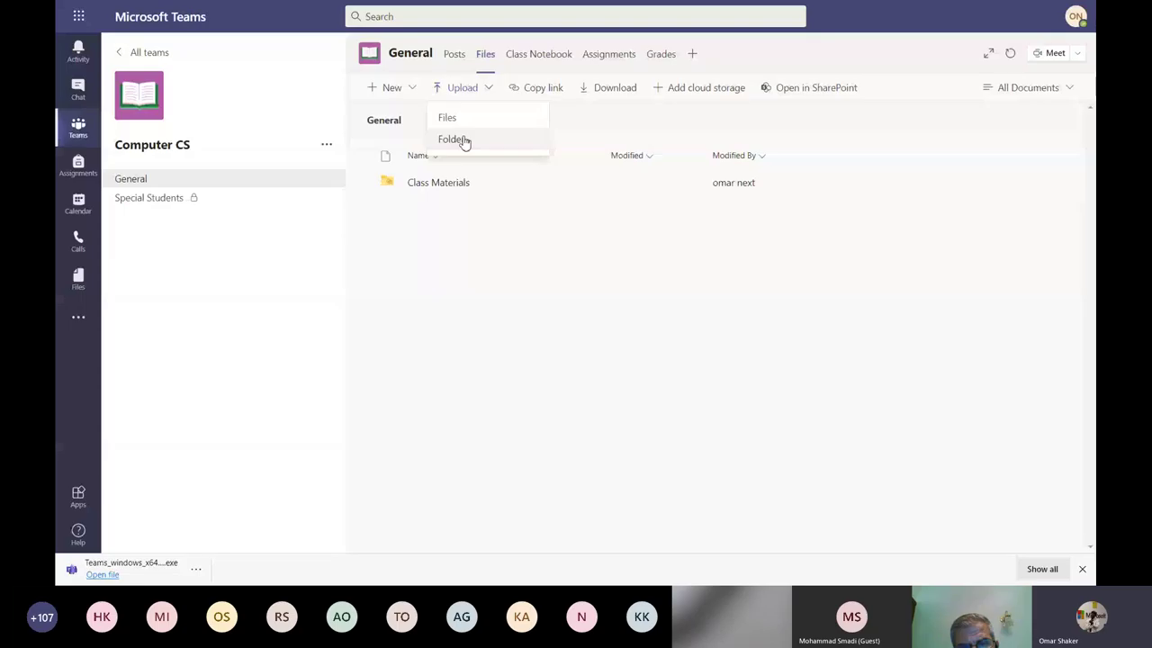
left_click(453, 139)
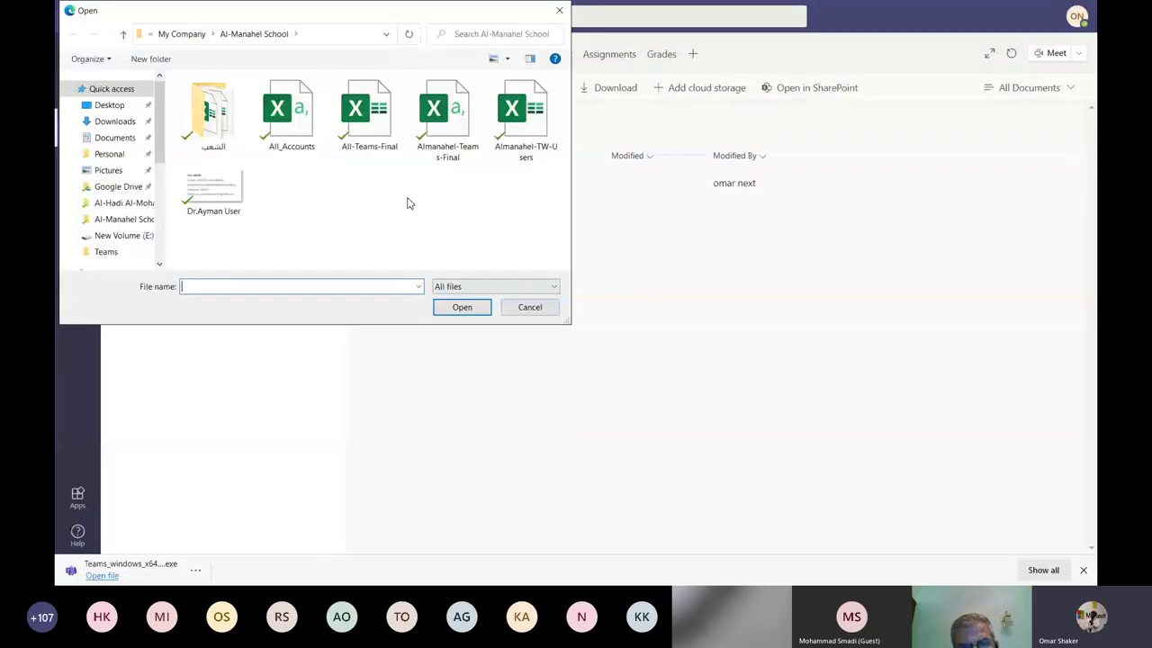
scroll(108, 211, "down", 1)
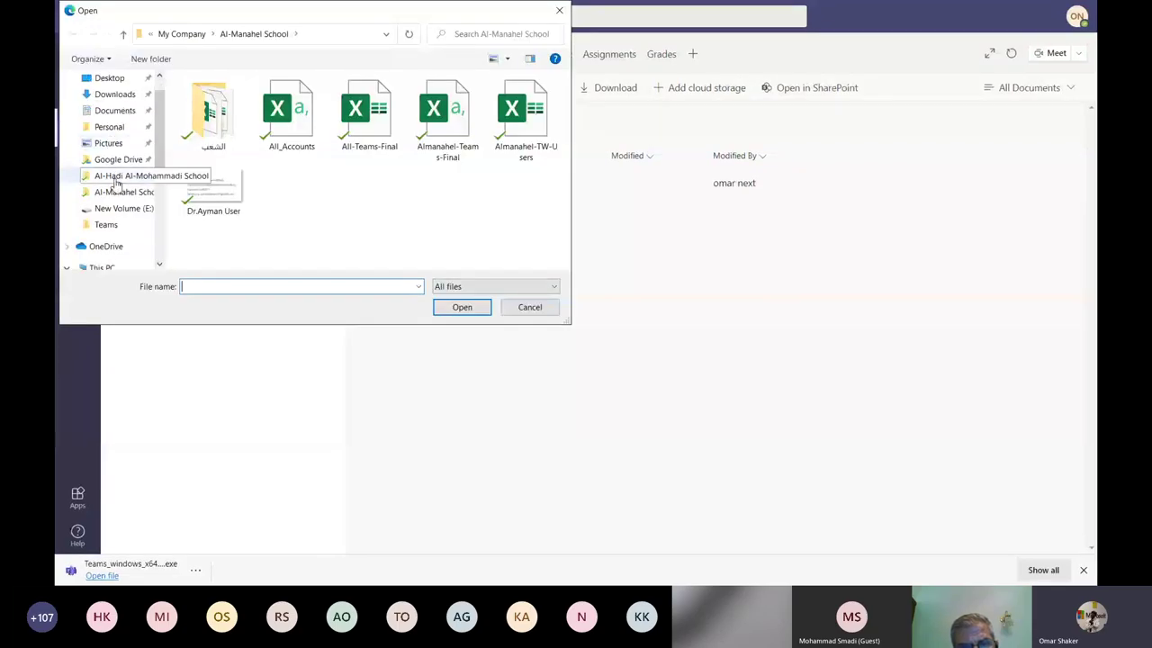
left_click(106, 247)
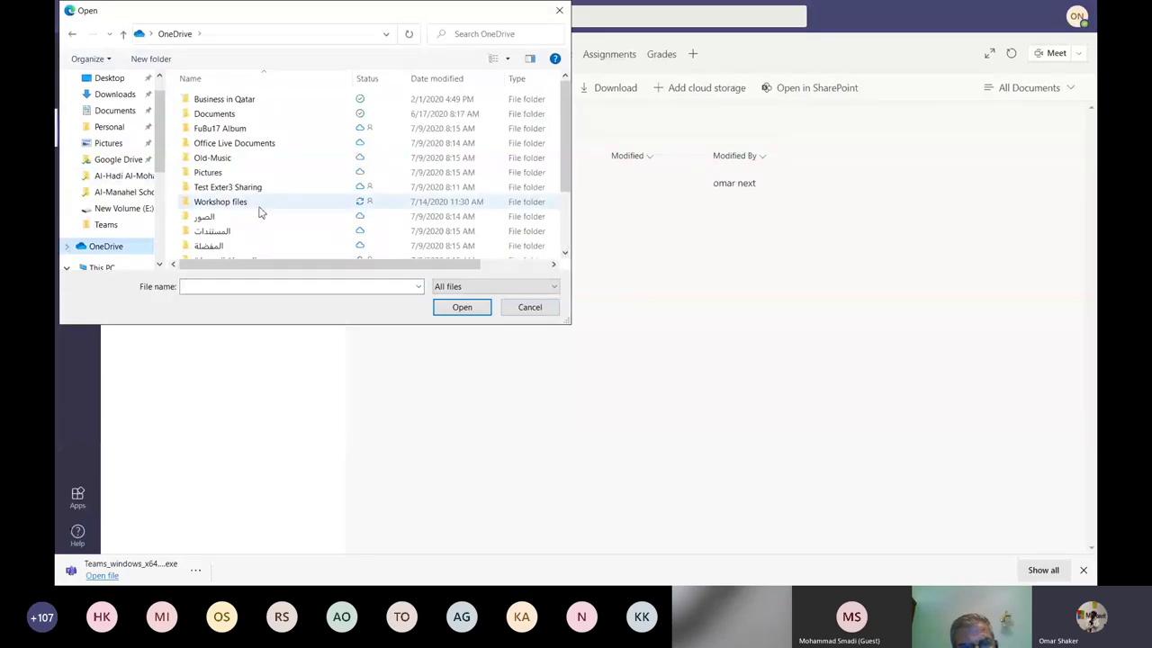
scroll(83, 183, "down", 2)
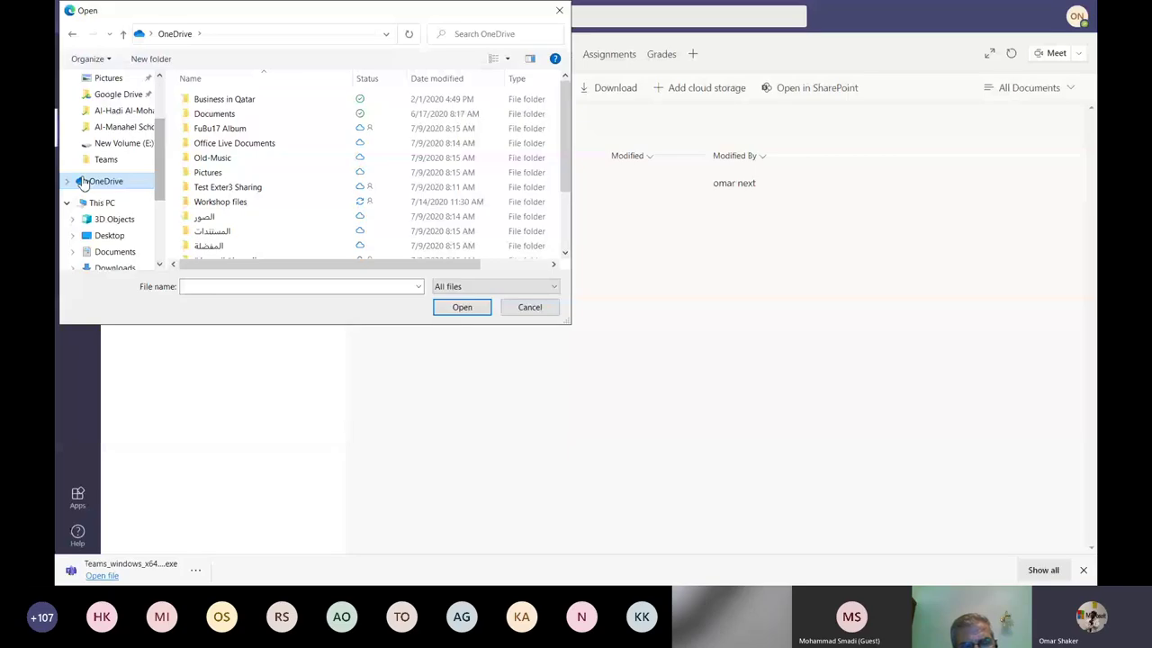
left_click(83, 183)
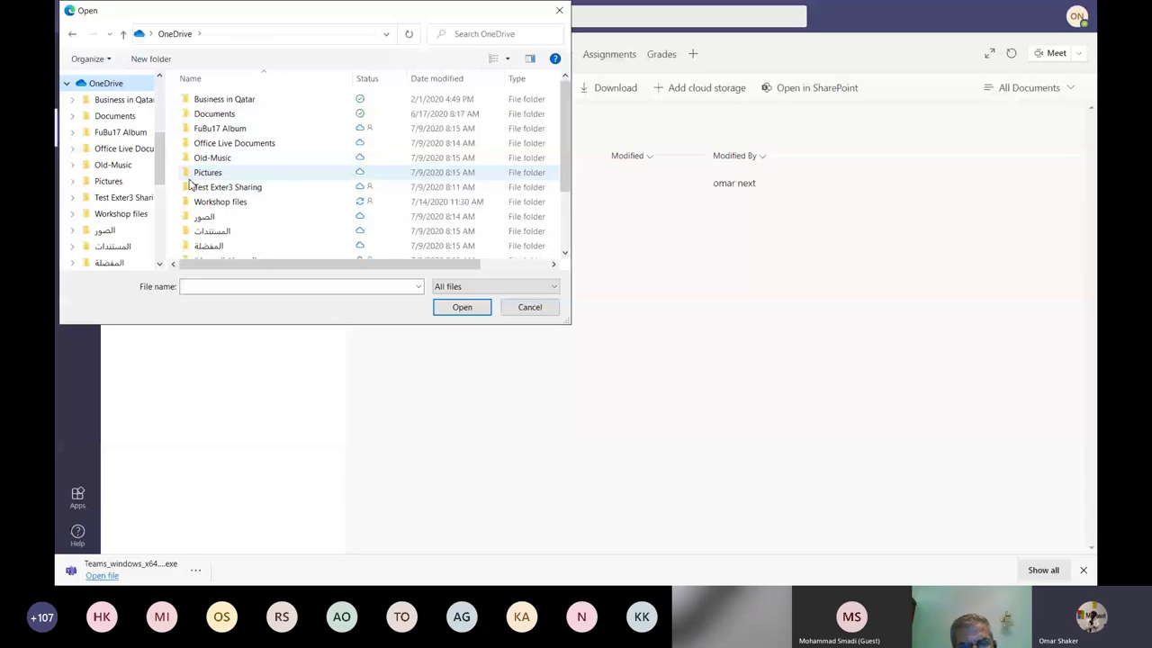
left_click(466, 309)
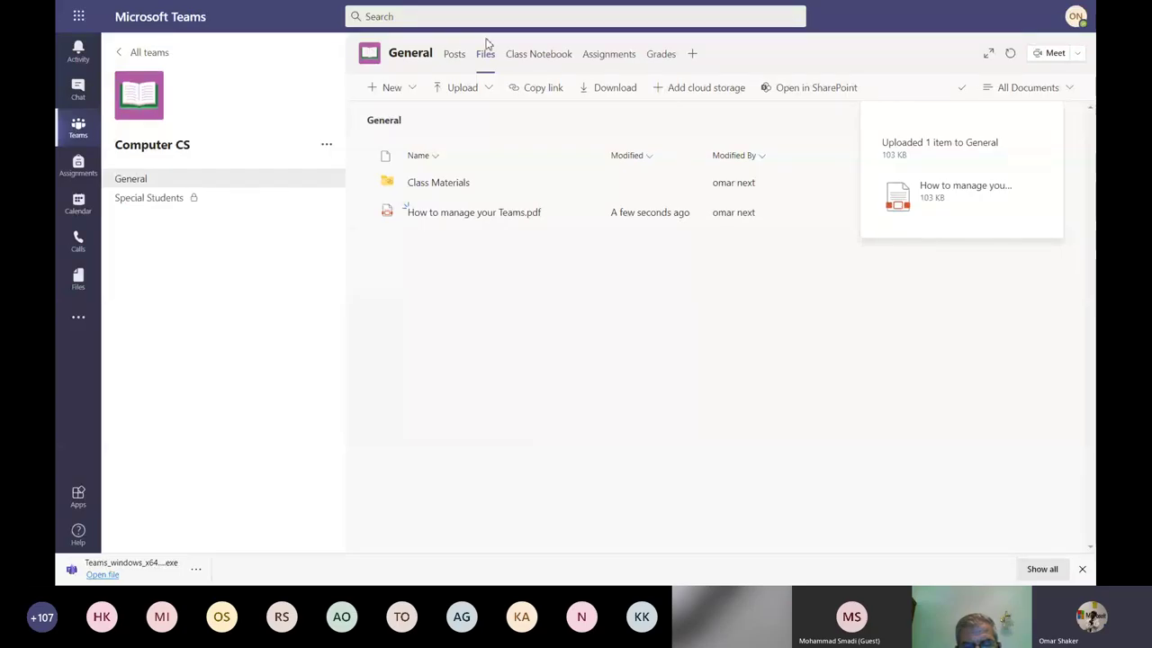
left_click(484, 56)
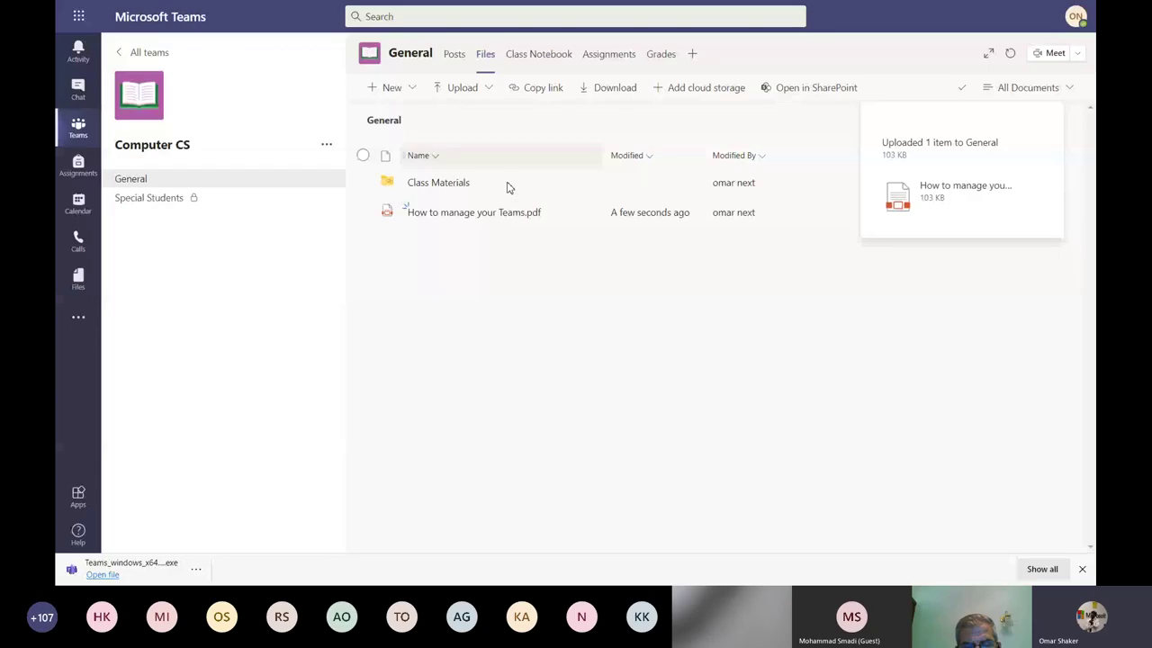
key("alt+Left")
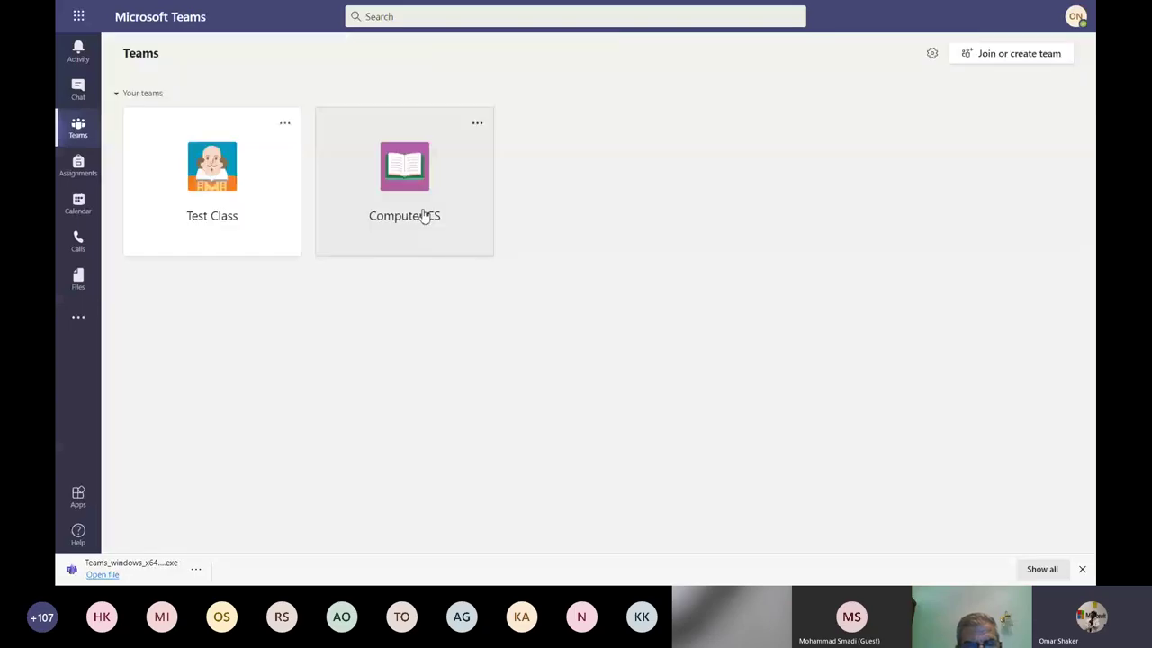
In Test Class's MS Teams Resources folder, download 2- Committees and Sectors PDF and copy its link.
left_click(223, 221)
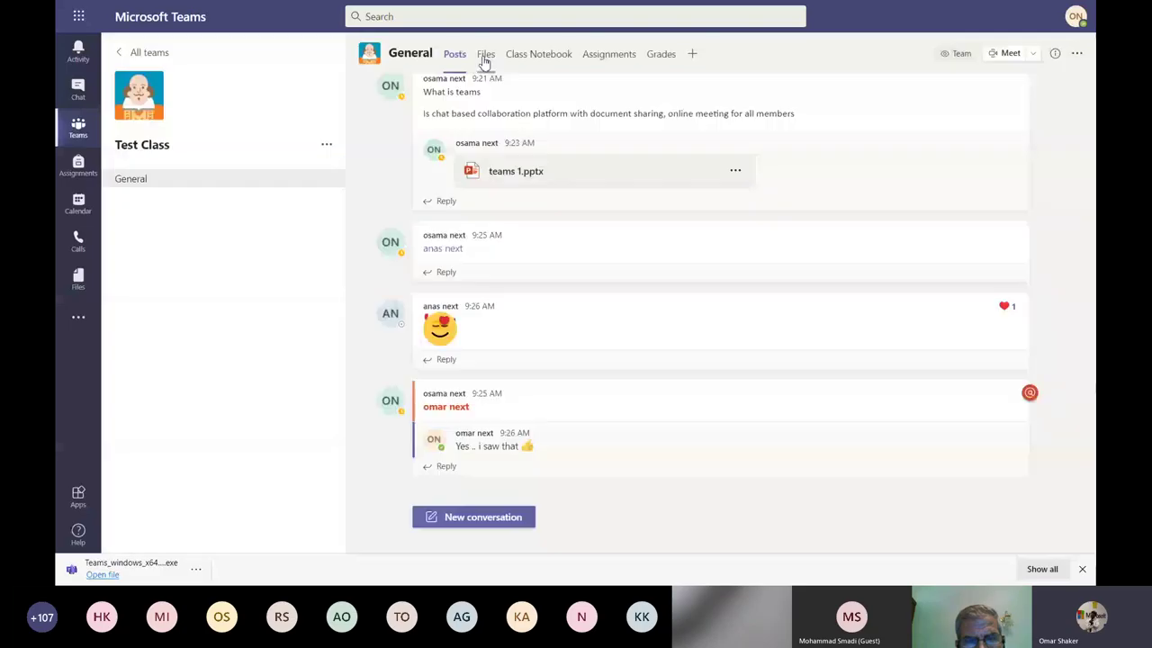
left_click(484, 57)
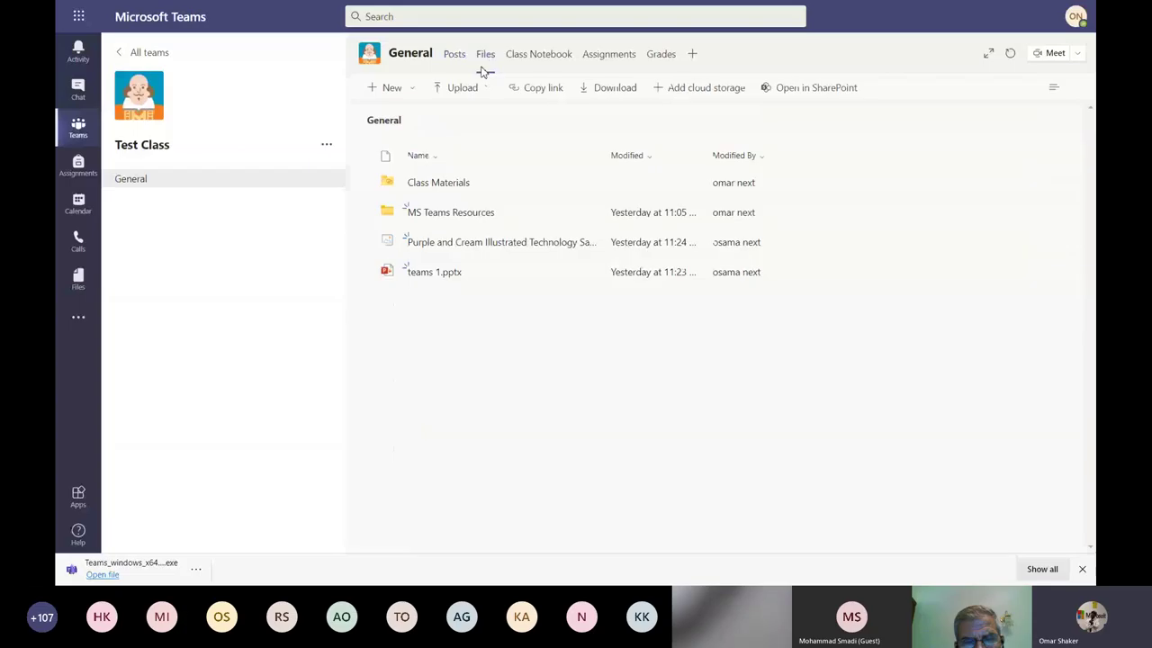
left_click(450, 212)
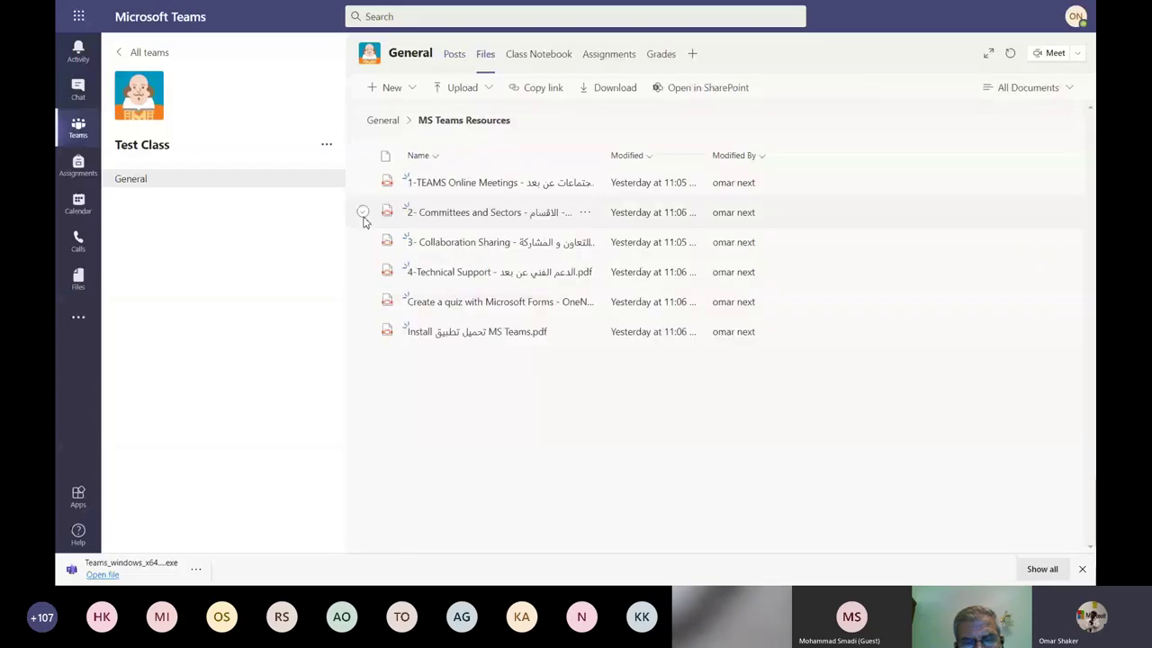
left_click(362, 213)
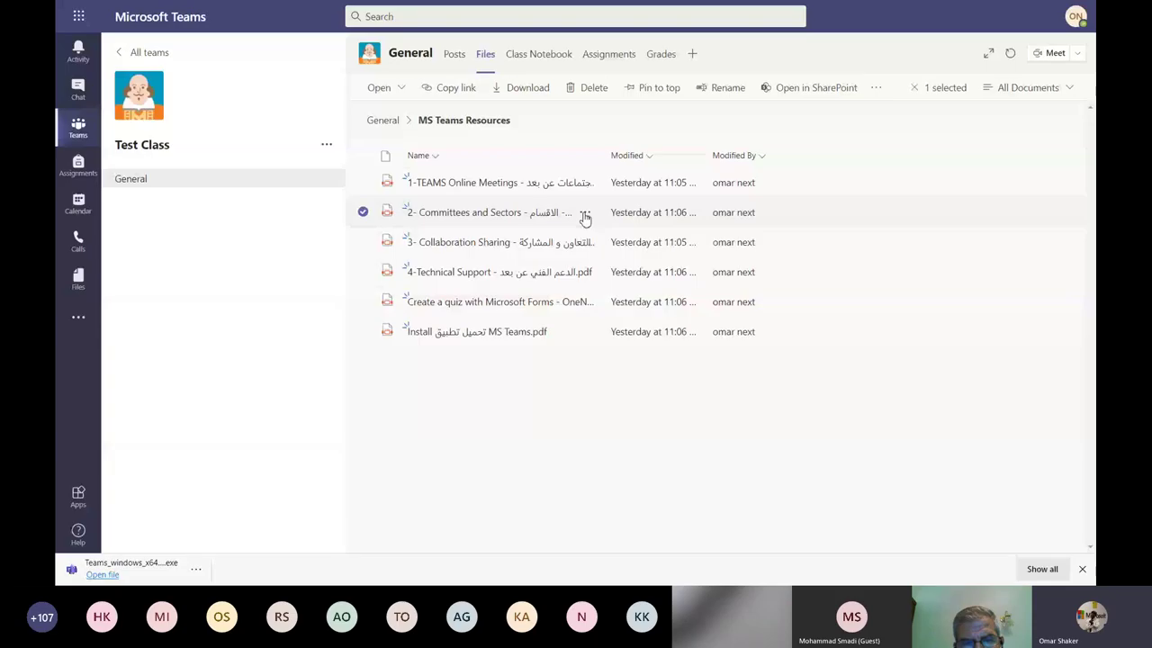
left_click(517, 94)
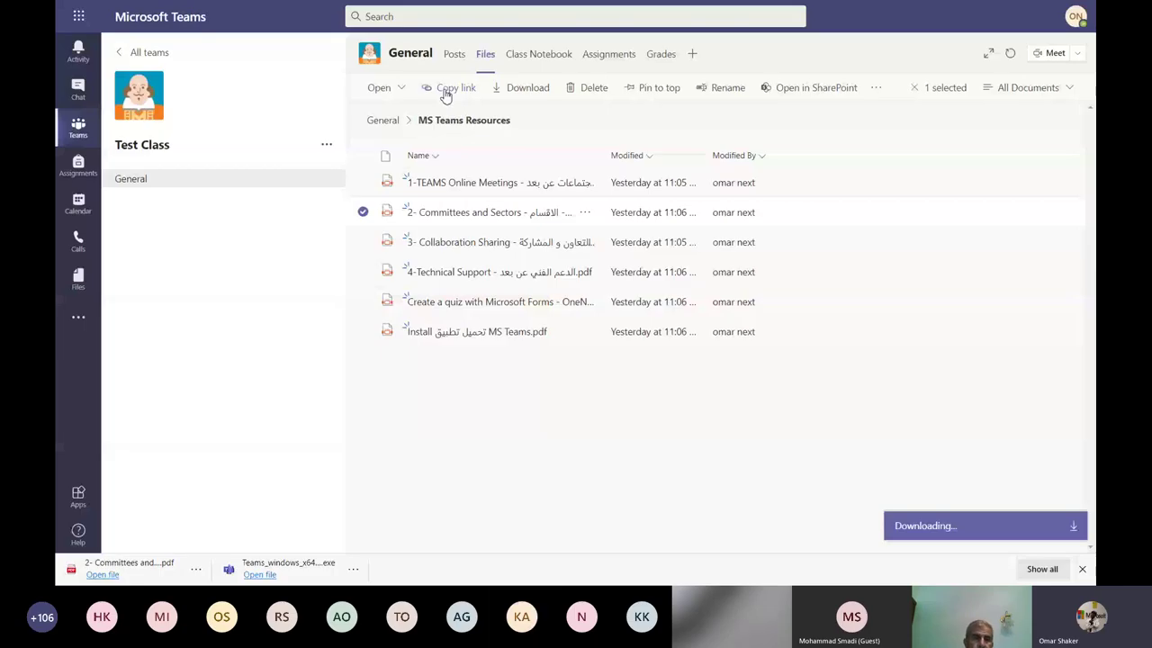
left_click(445, 96)
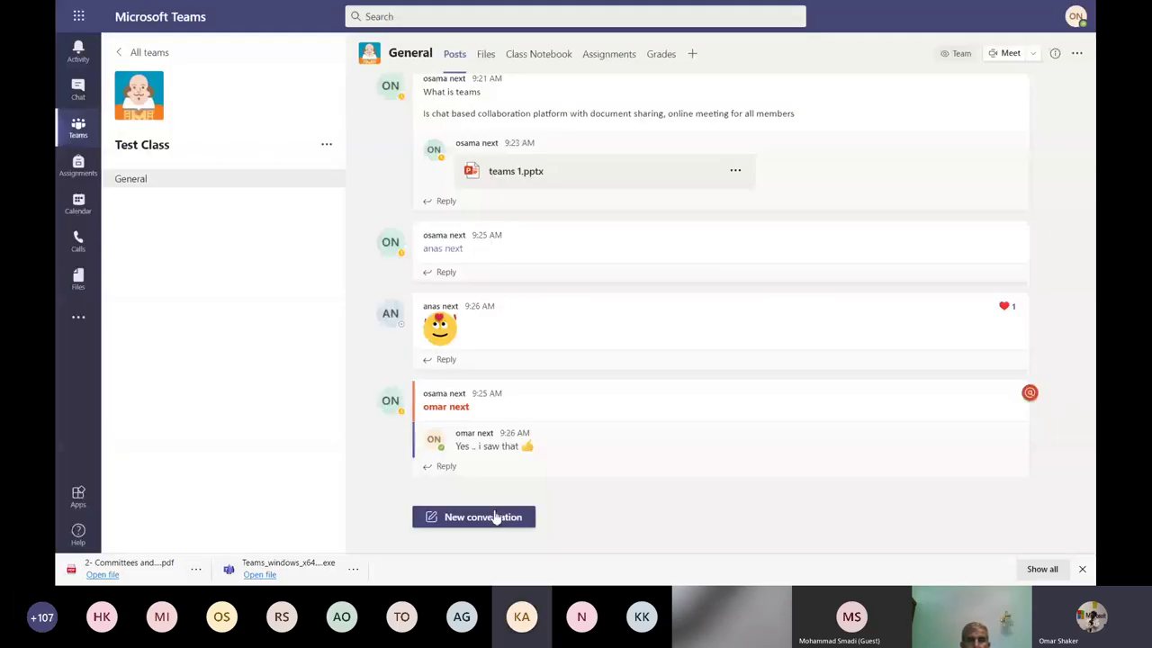
Post the Committees and Sectors link in Test Class General, preview the PDF, then view the files.
left_click(494, 517)
right_click(515, 512)
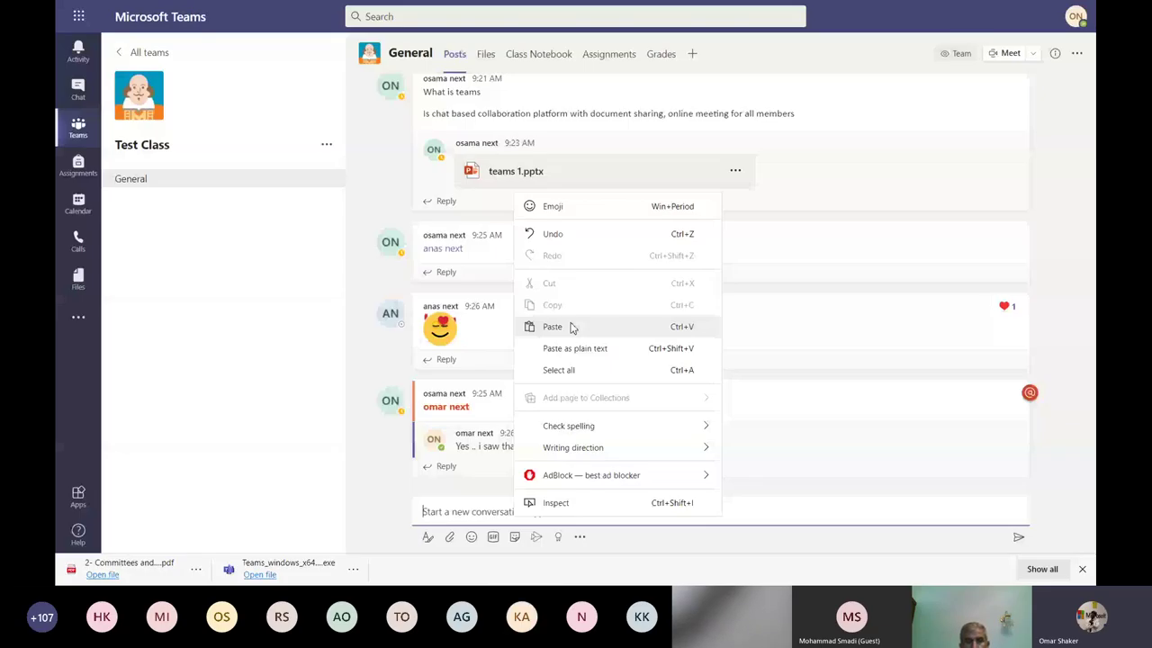
left_click(572, 326)
key("Return")
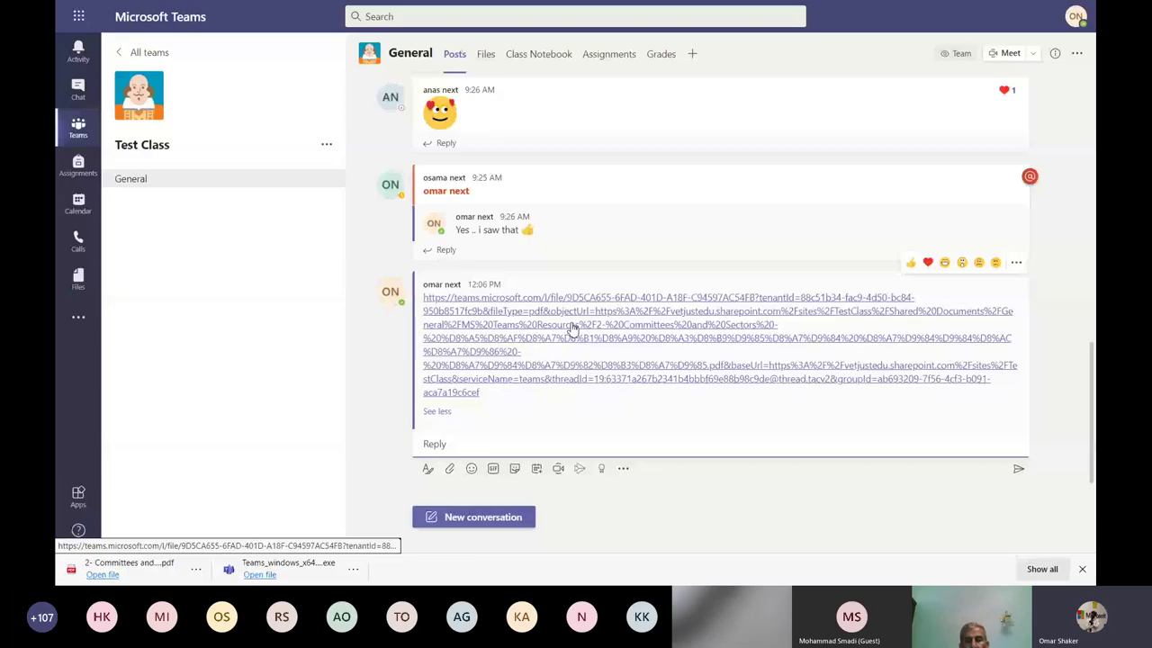
left_click(573, 326)
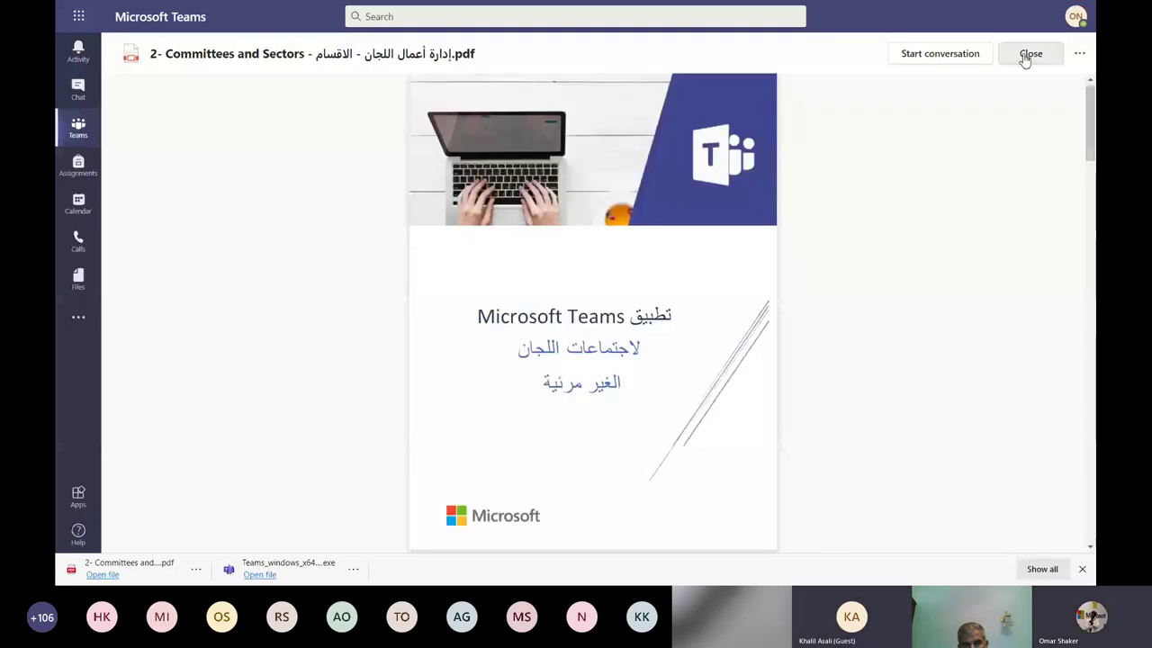
left_click(1030, 54)
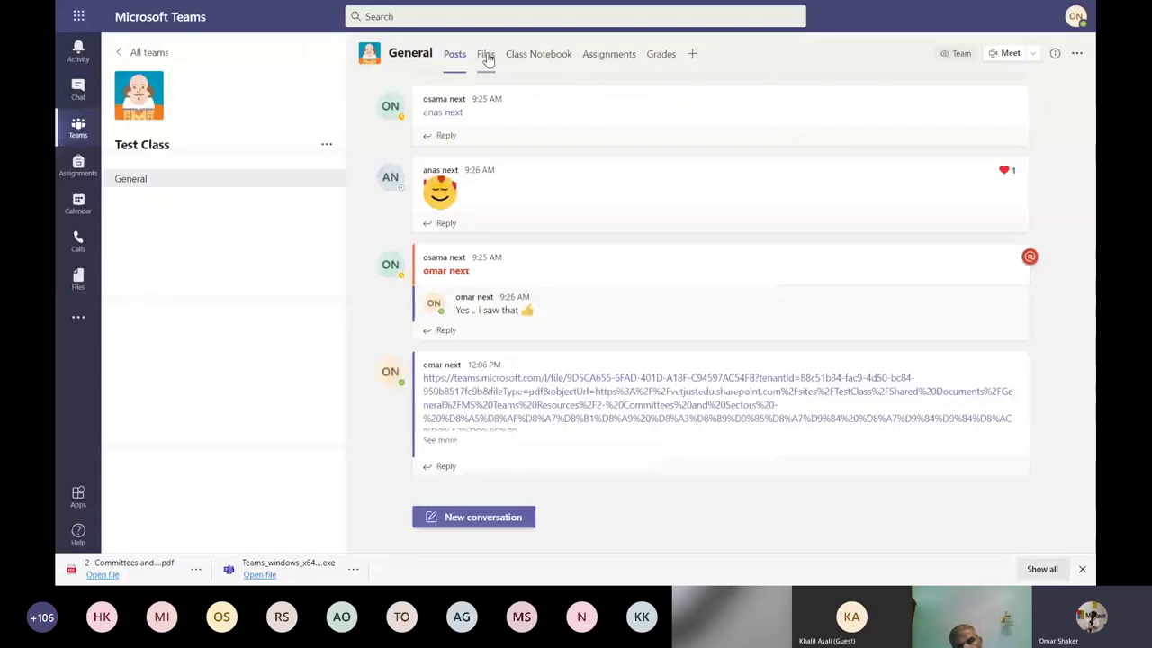
left_click(484, 56)
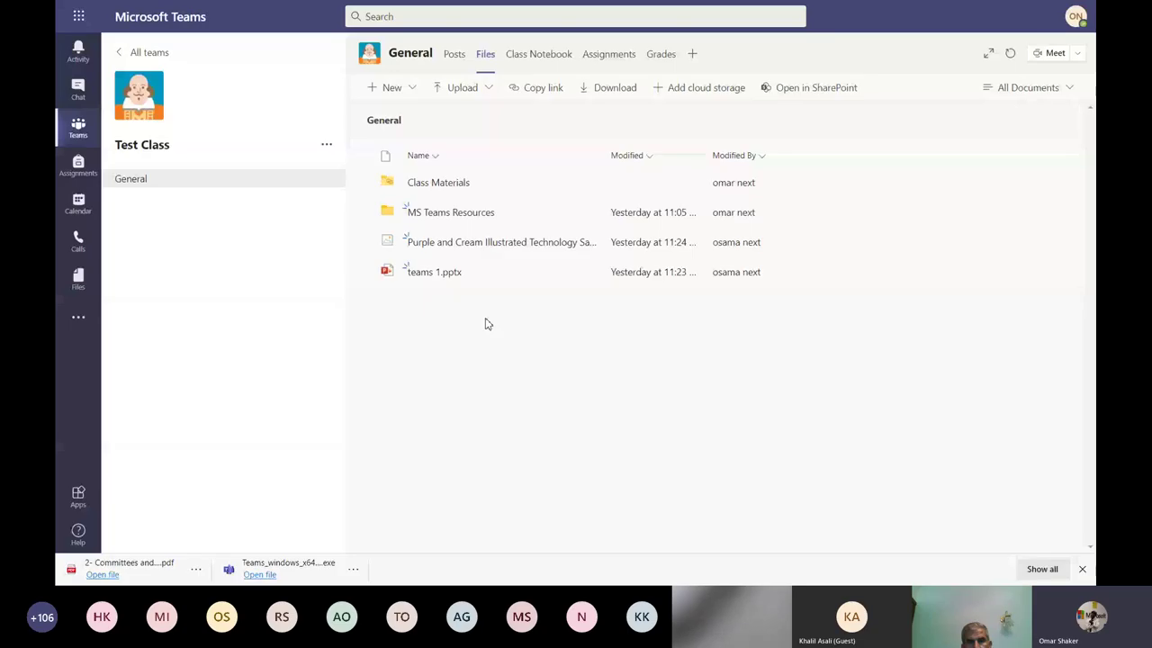
Upload the How to manage your Teams Word document to the Test Class General files.
left_click(489, 90)
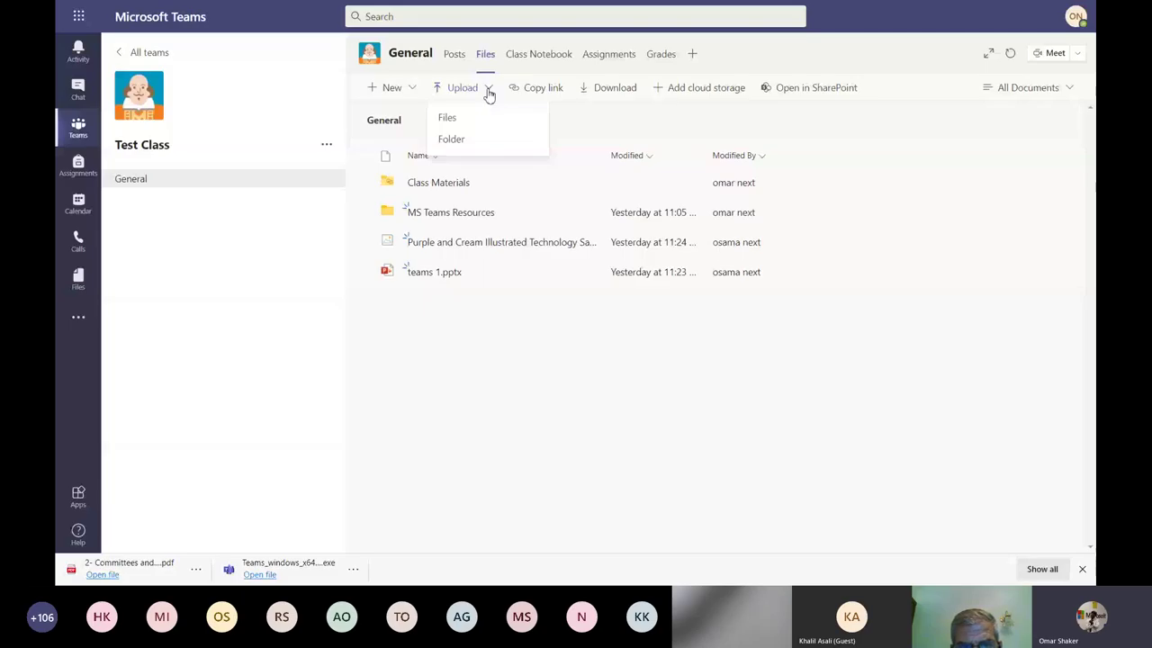
left_click(447, 117)
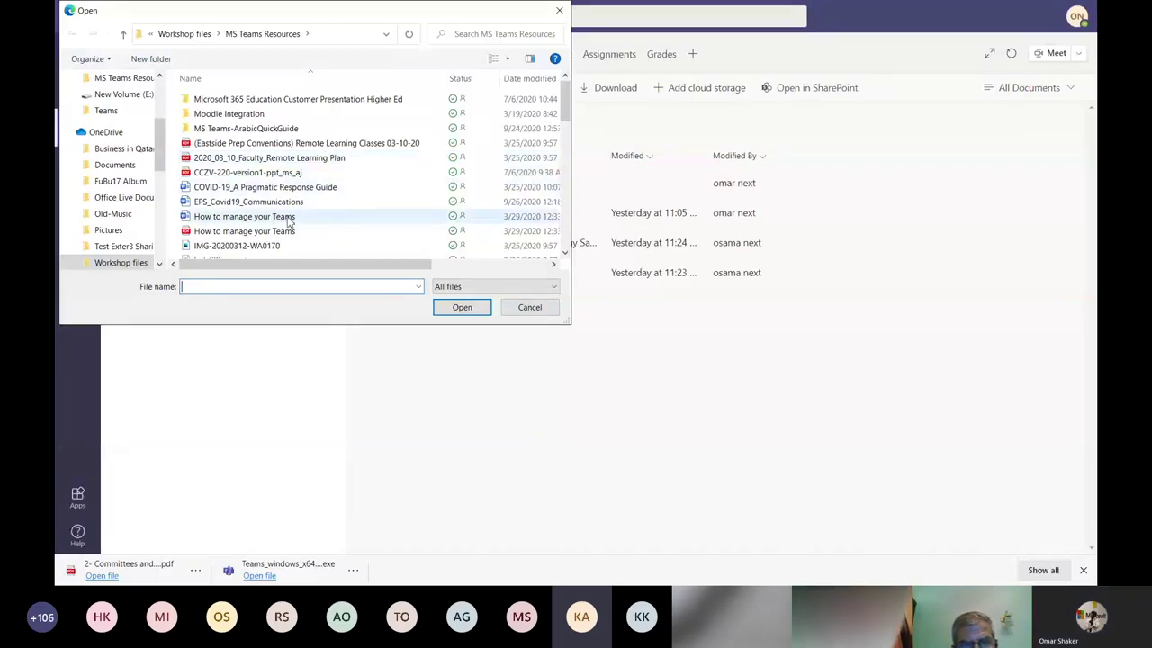
double_click(286, 221)
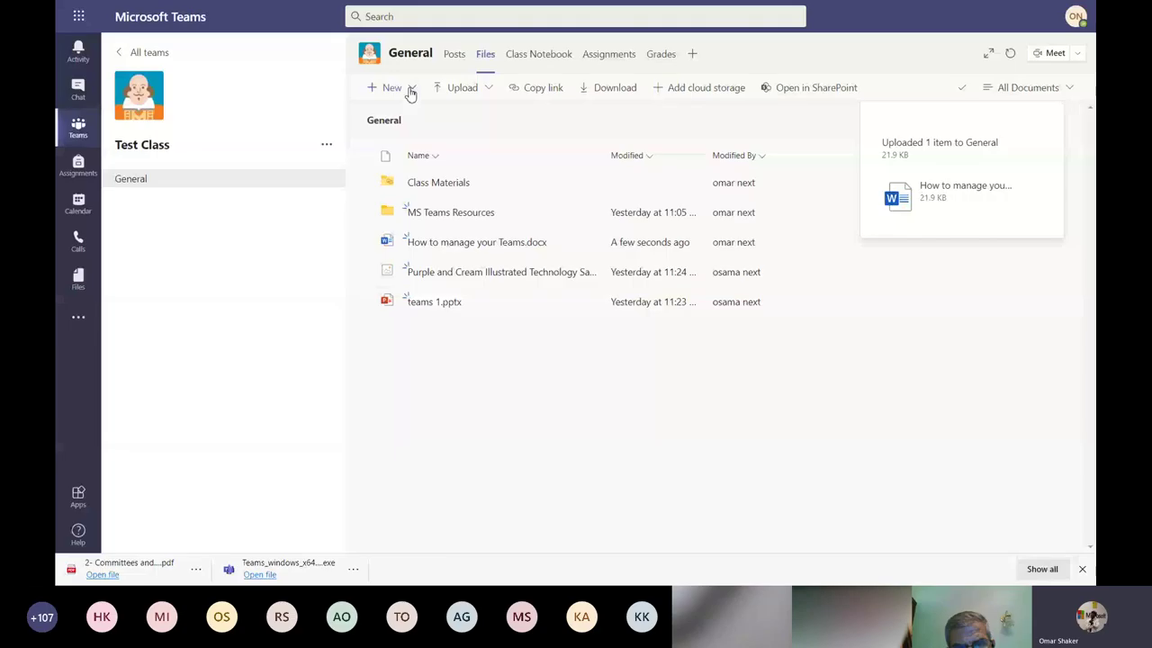
Create a Word document named Test Docs in the General files and type 'Test saving' in it.
left_click(410, 90)
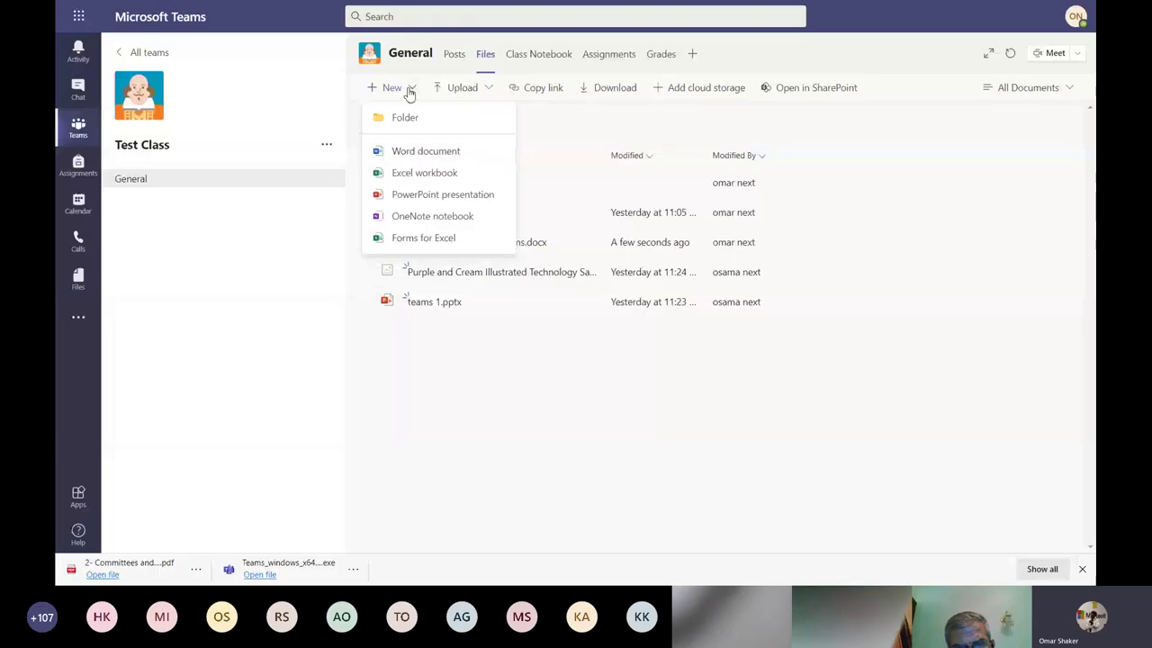
left_click(435, 152)
type("Test word")
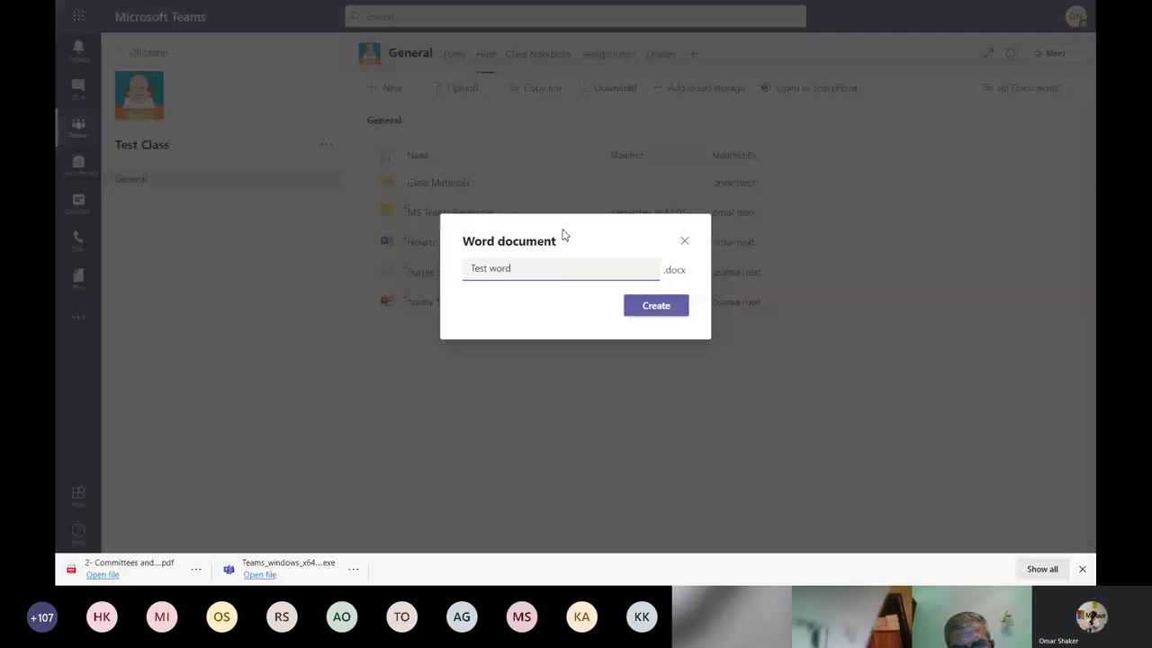
key("BackSpace")
key("BackSpace")
key("BackSpace")
key("BackSpace")
type("Docs")
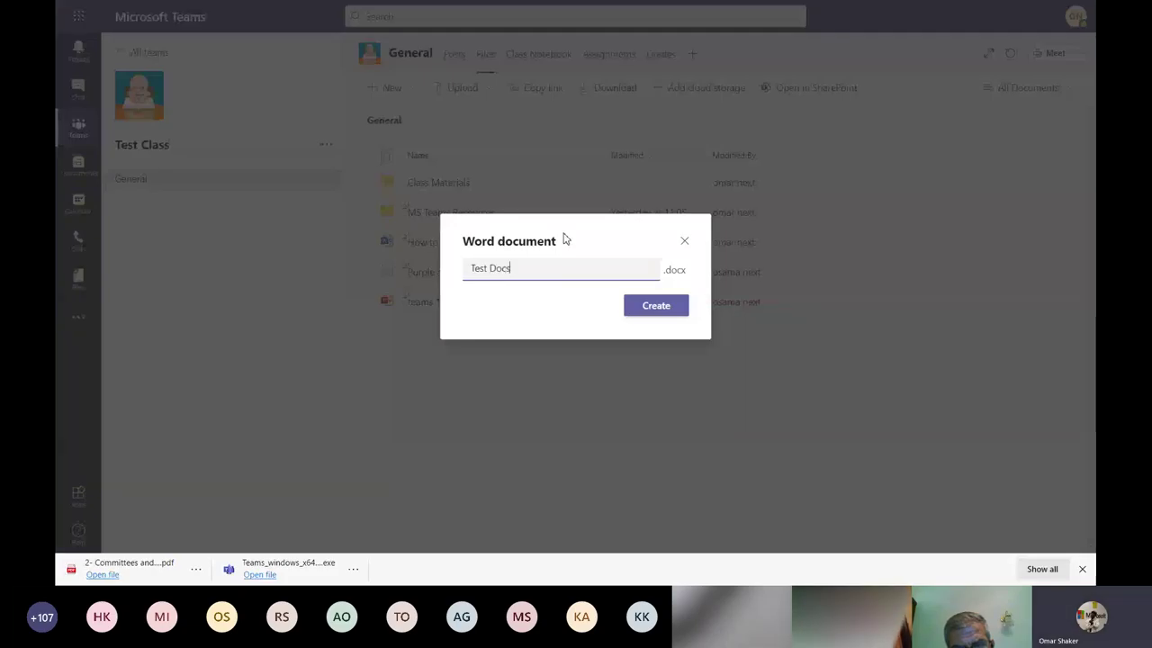
left_click(656, 307)
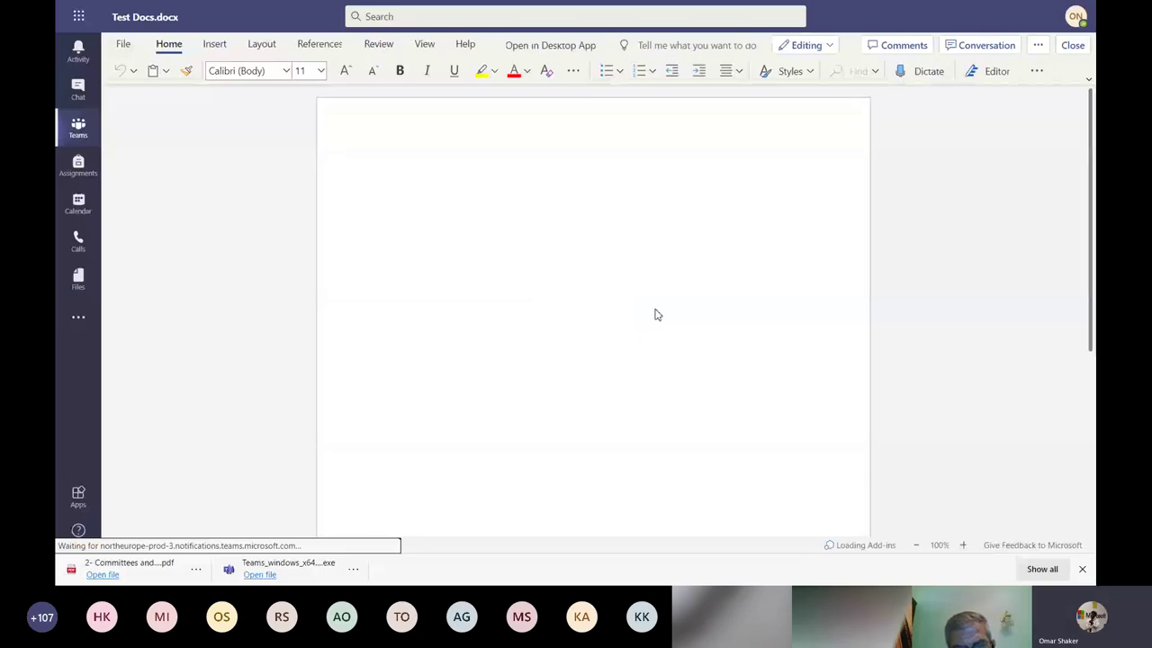
type("Test saving")
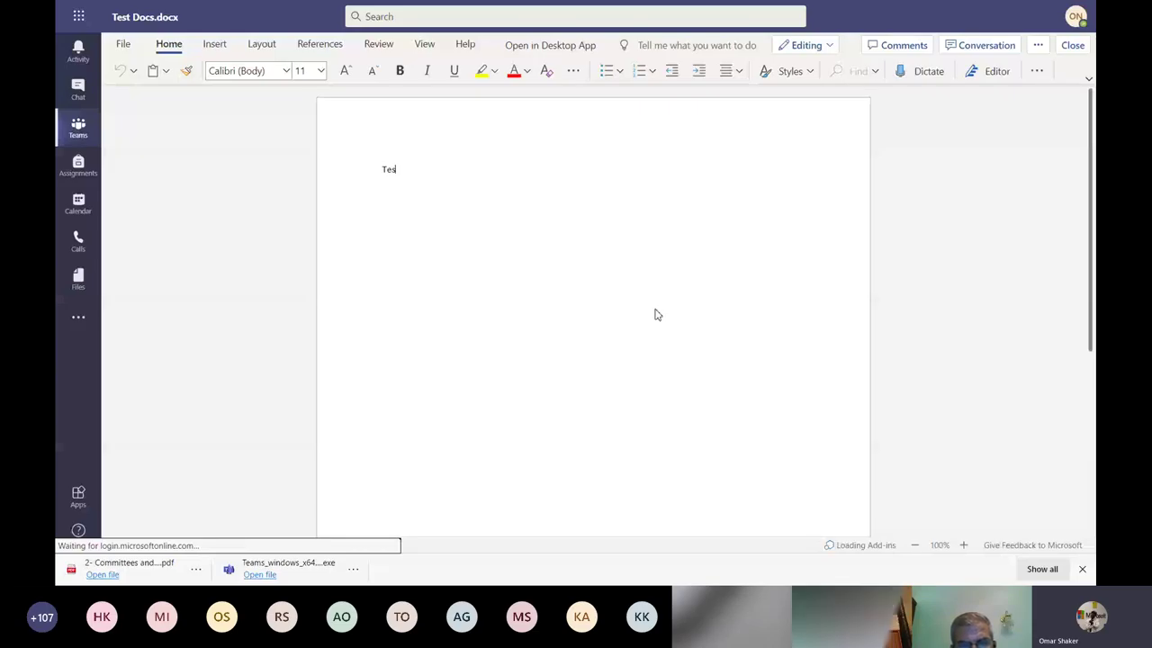
Open the Test Docs conversation pane and select, then deselect, the 'Test saving' text.
left_click(978, 47)
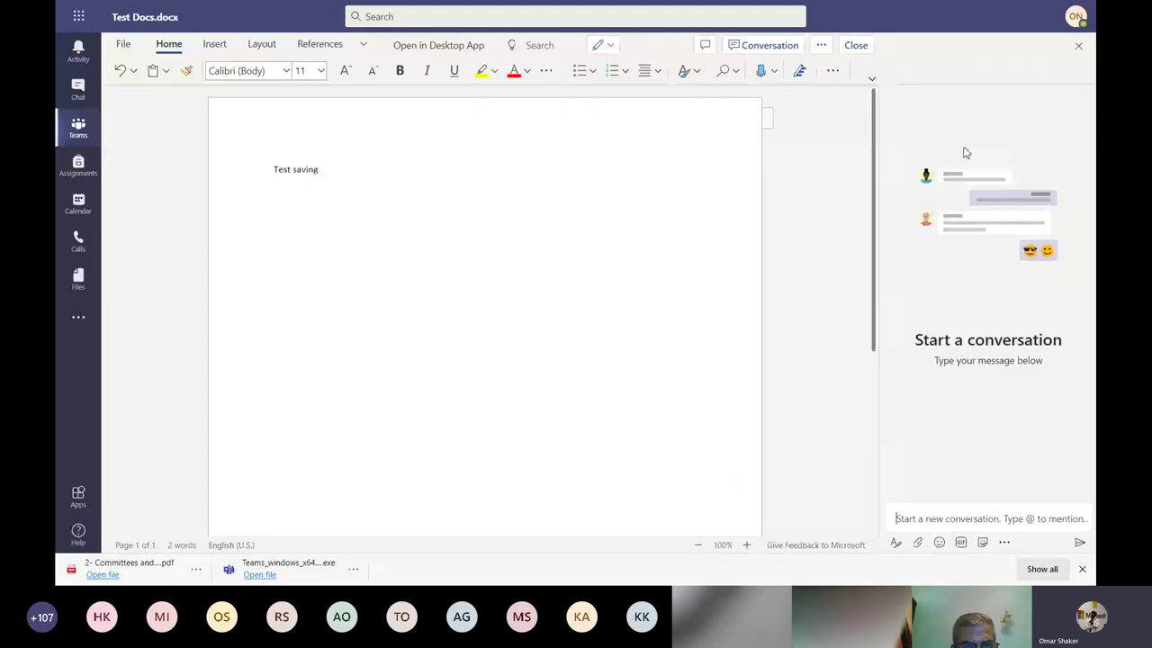
left_click(358, 172)
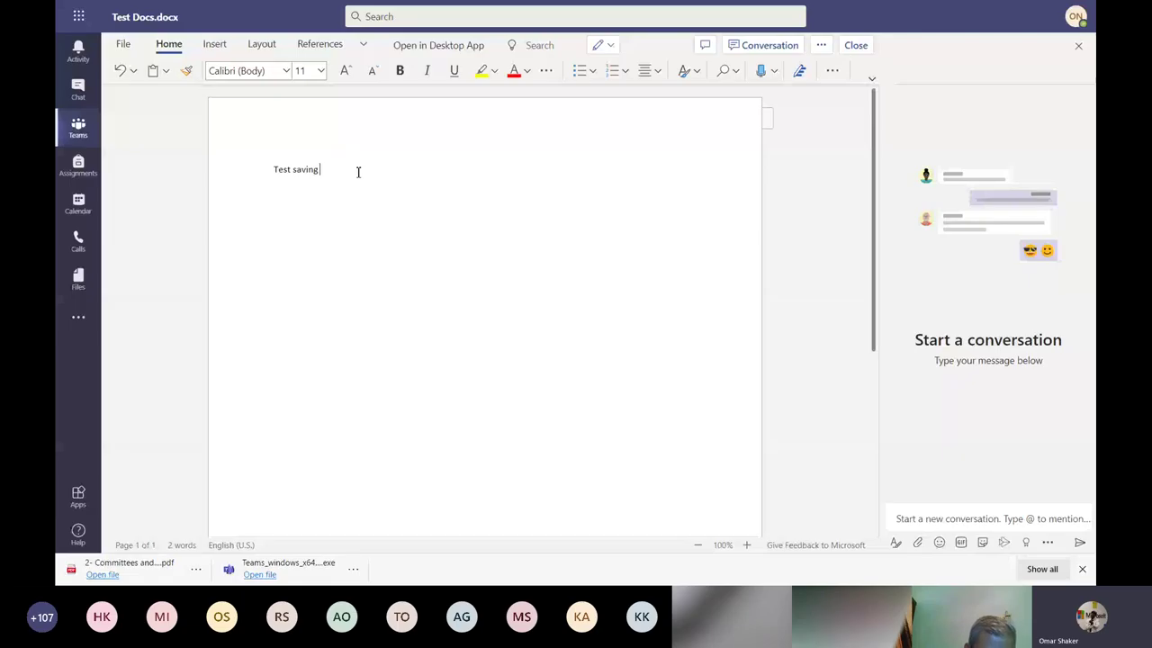
key("ctrl+a")
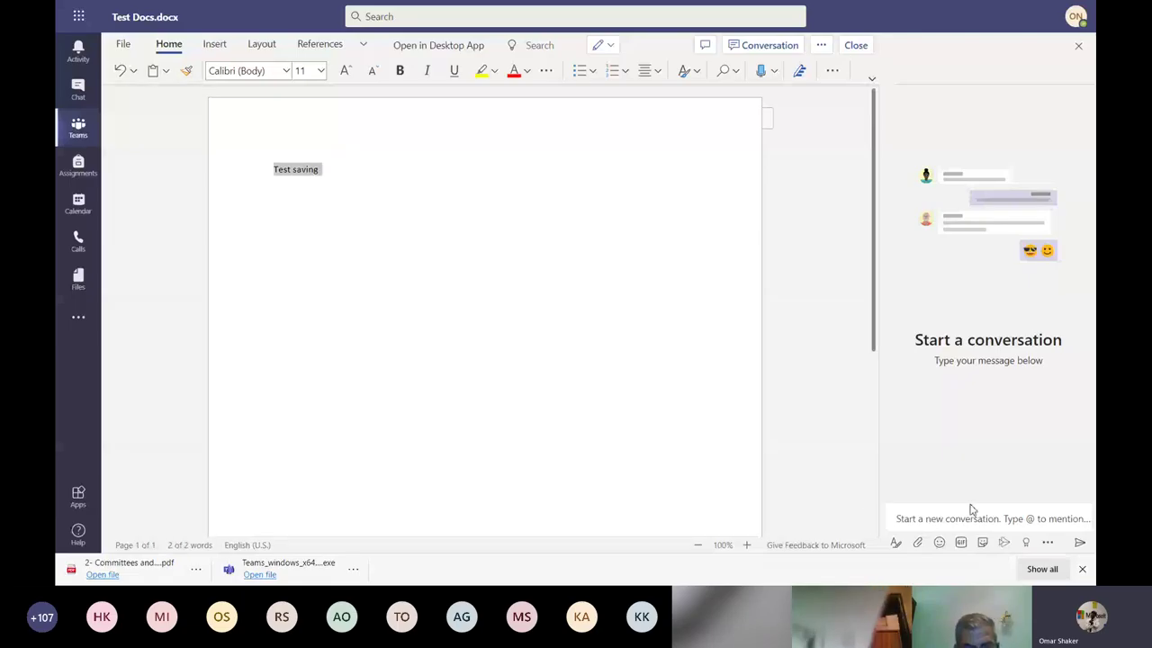
left_click(972, 509)
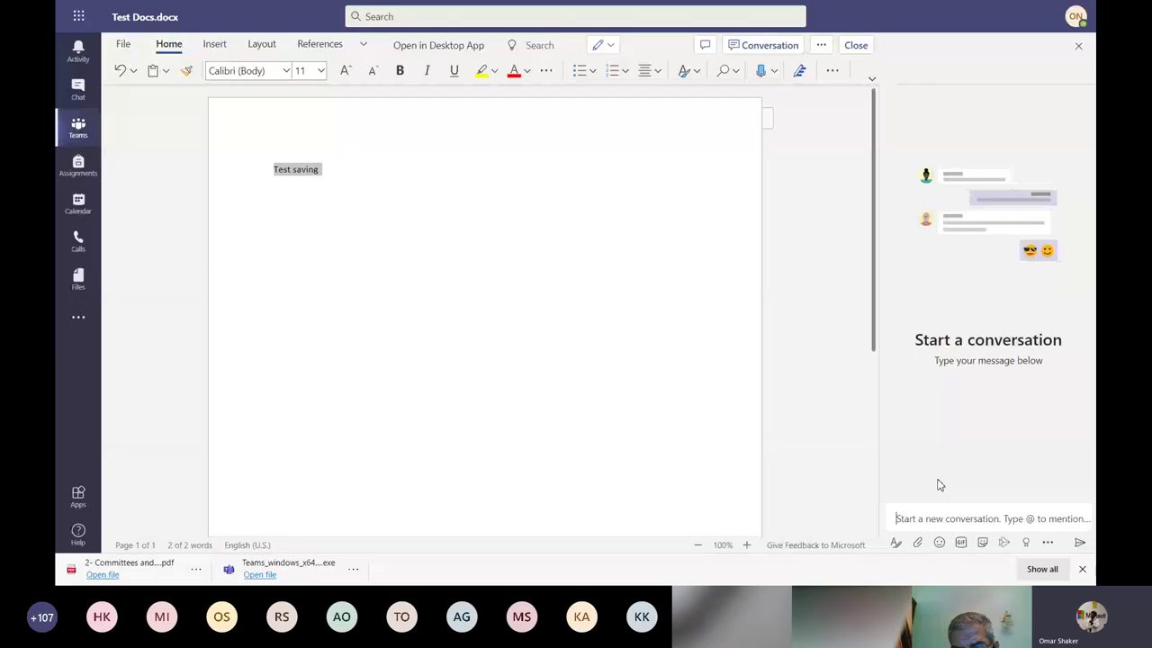
left_click(681, 270)
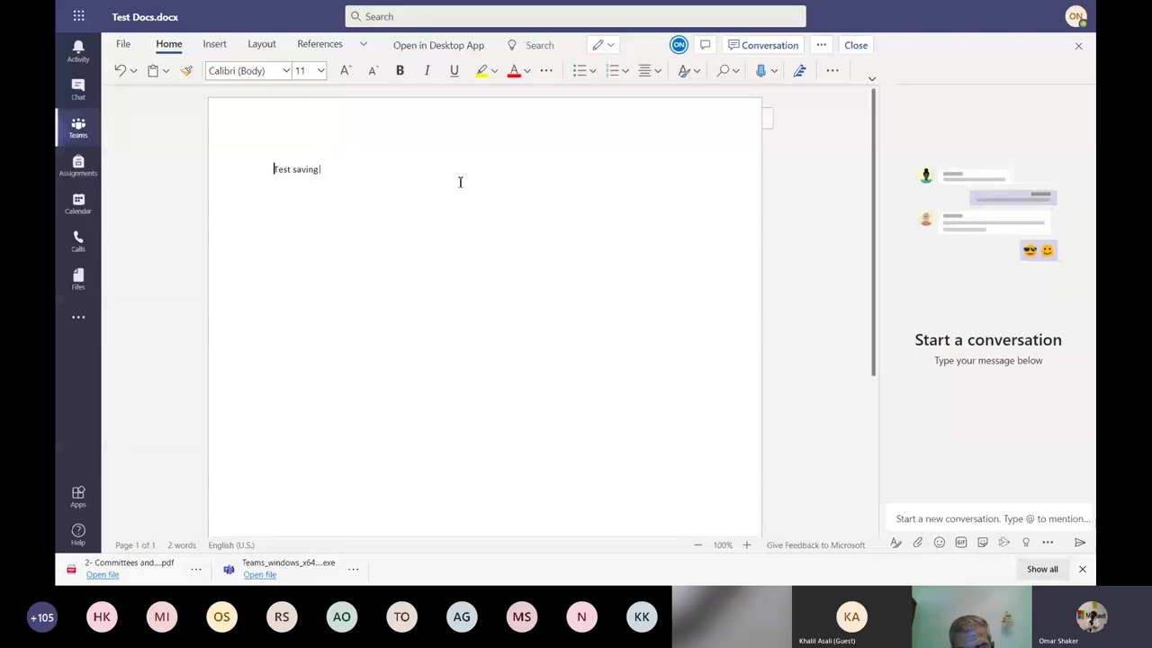
Check the ON co-author's presence details and focus the conversation message box.
left_click(678, 47)
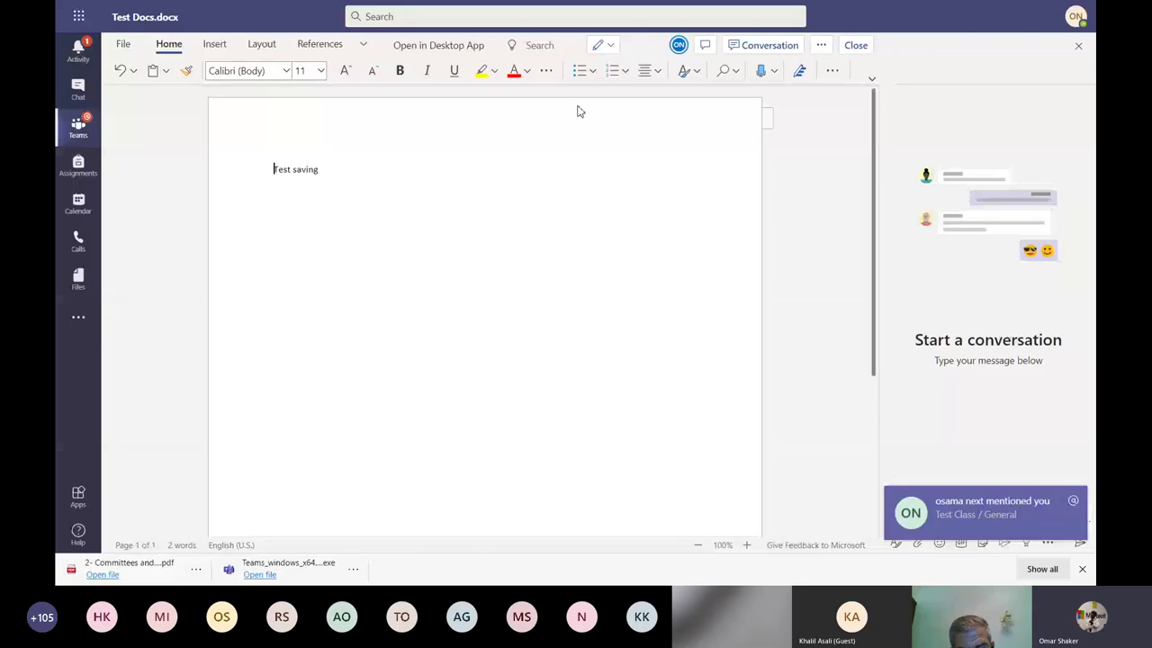
left_click(678, 44)
left_click(678, 44)
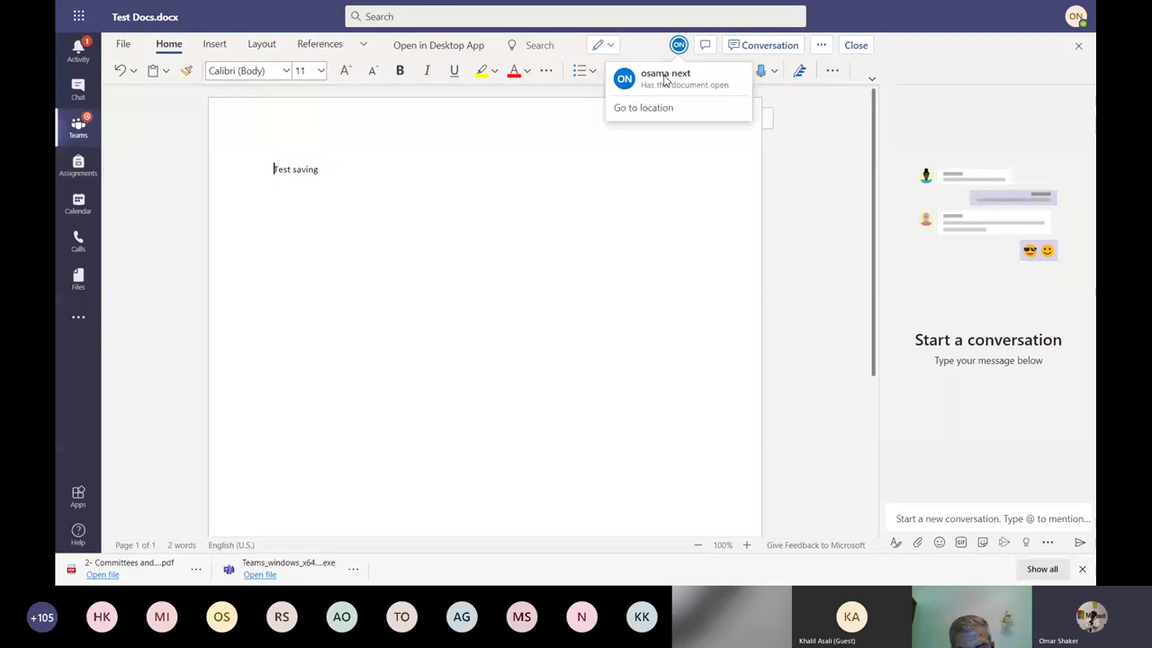
left_click(944, 519)
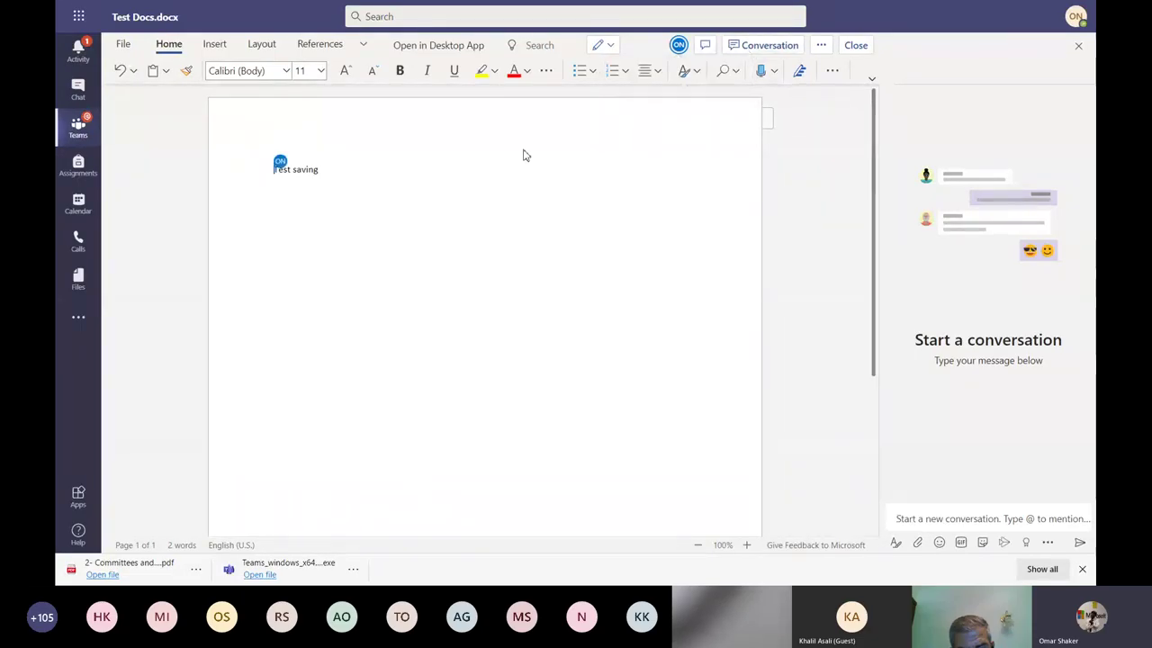
mouse_move(278, 170)
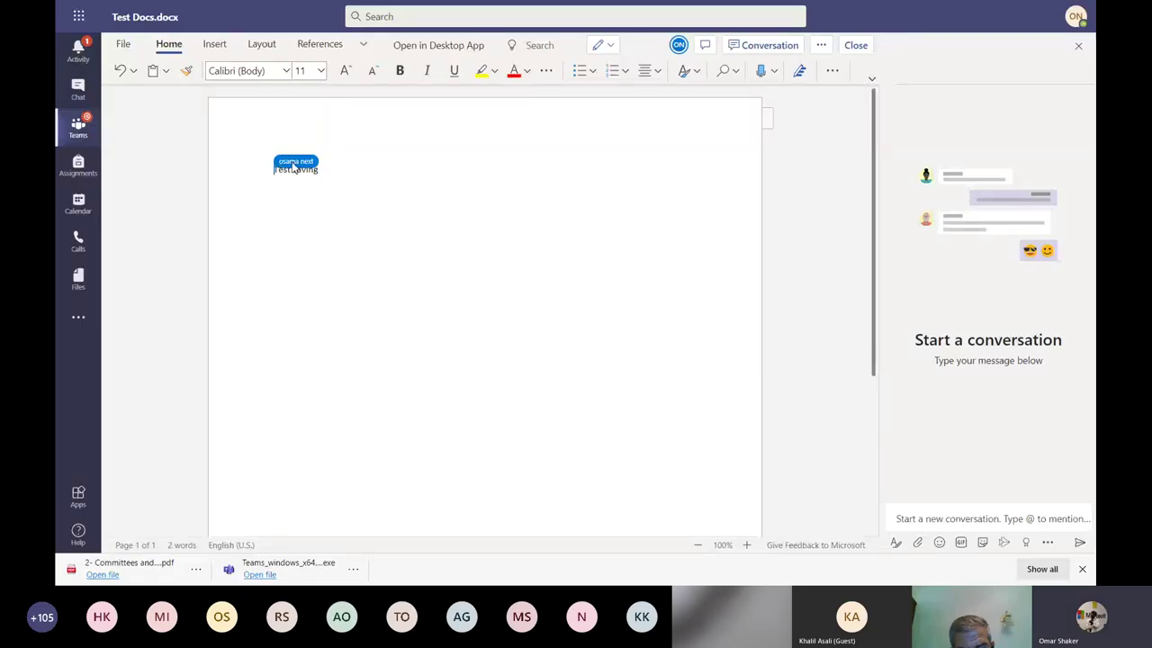
left_click(968, 519)
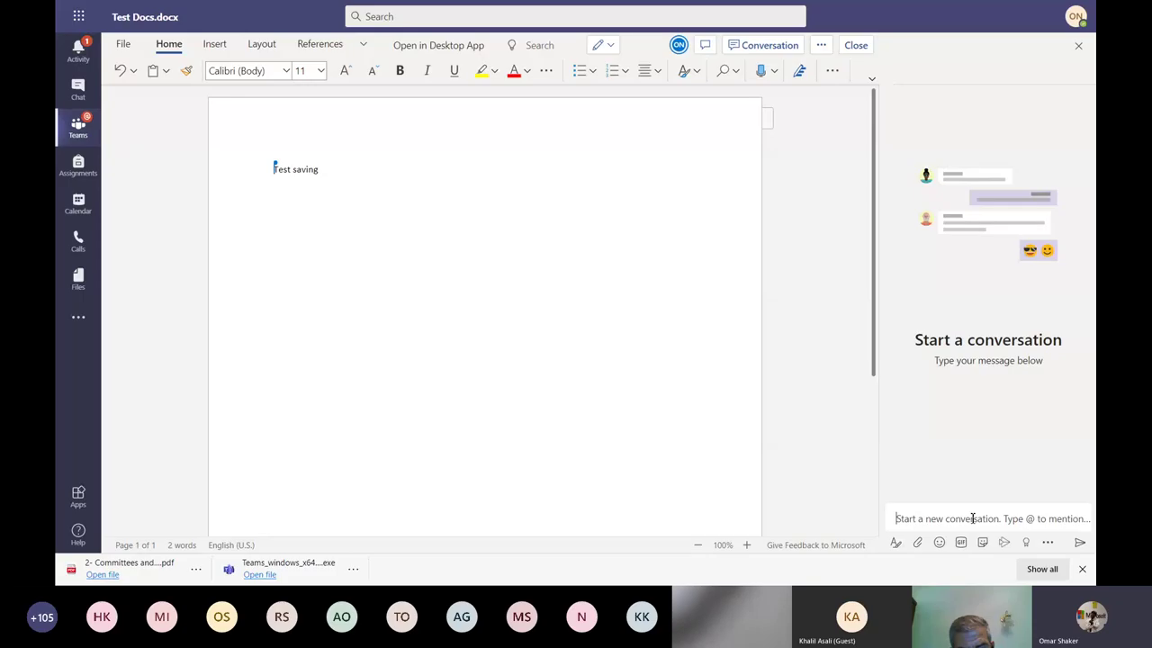
Send 'test' in the document conversation, add blank lines below 'Test saving', and start Dictate.
type("test")
key("Return")
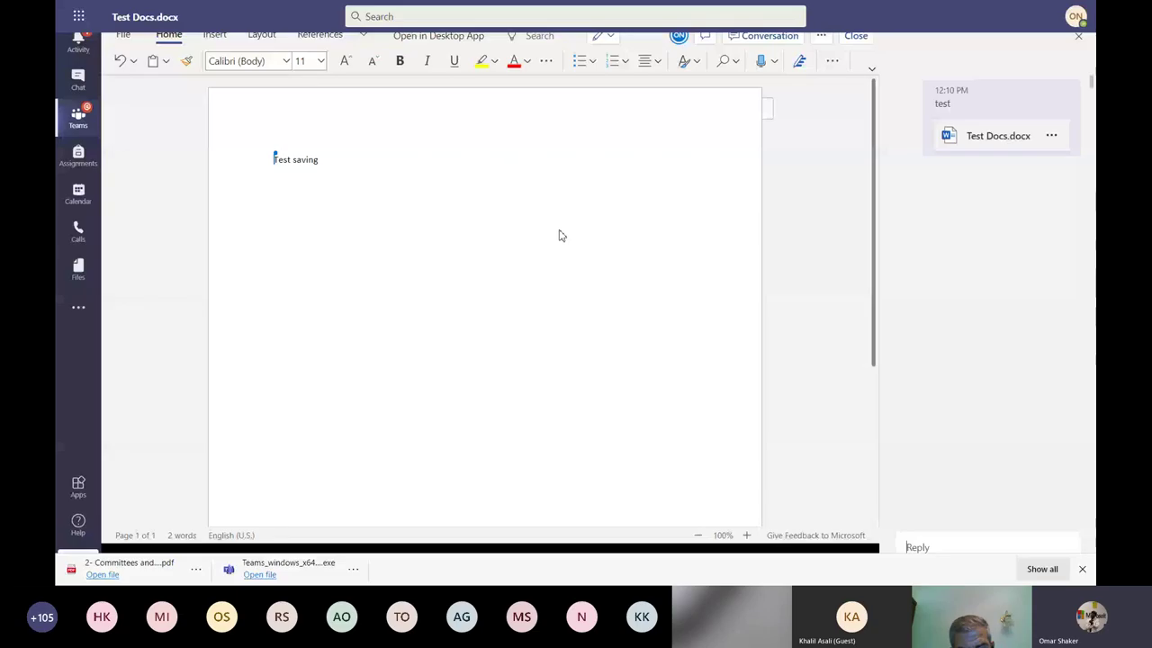
left_click(496, 180)
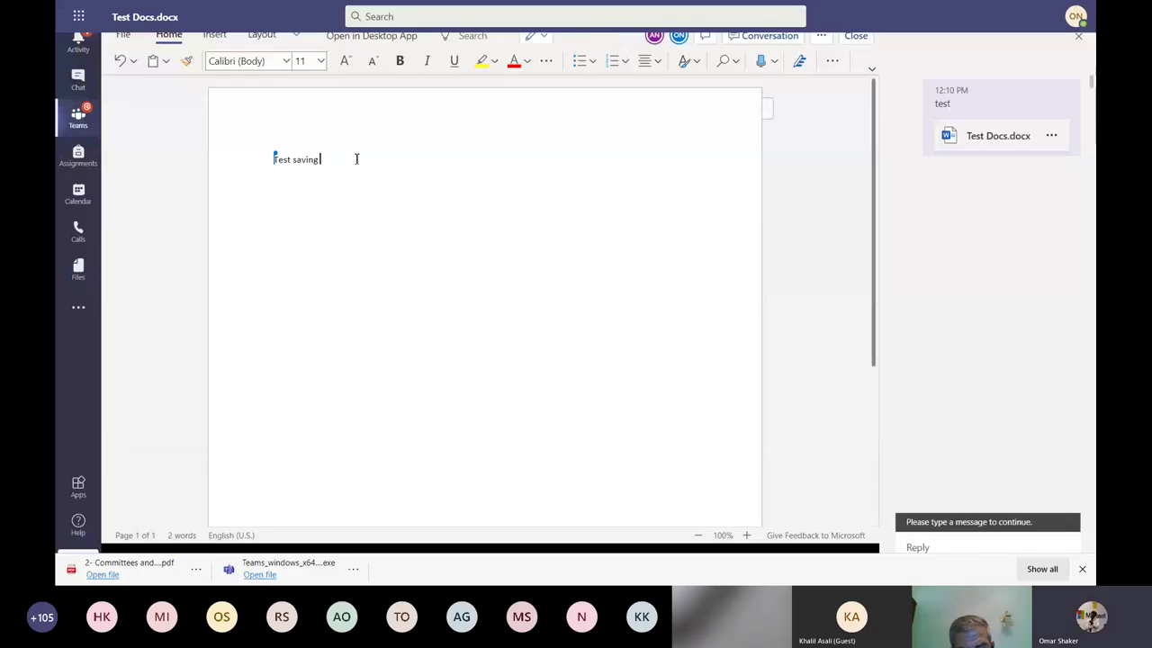
key("Return")
key("Return")
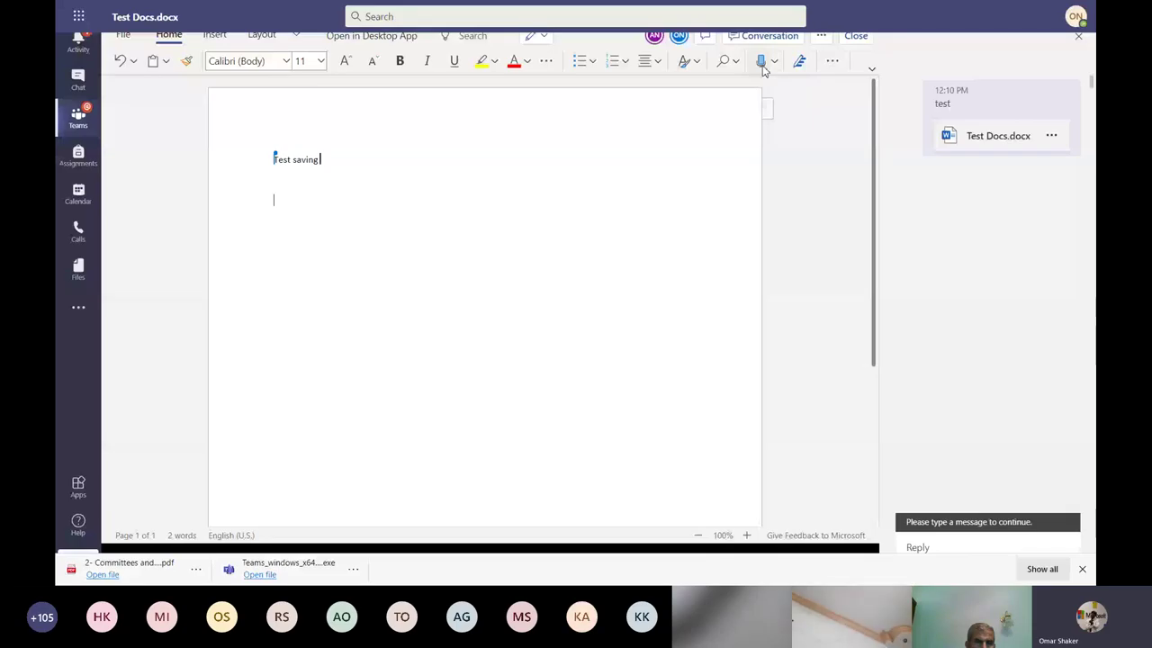
left_click(762, 63)
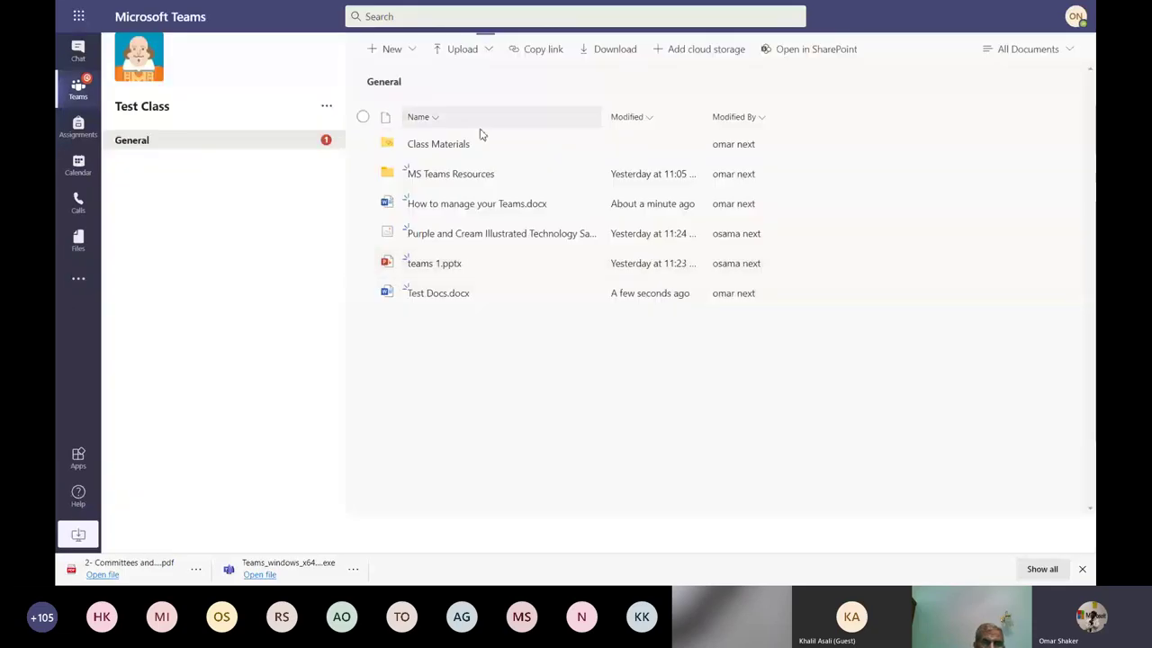
left_click(237, 149)
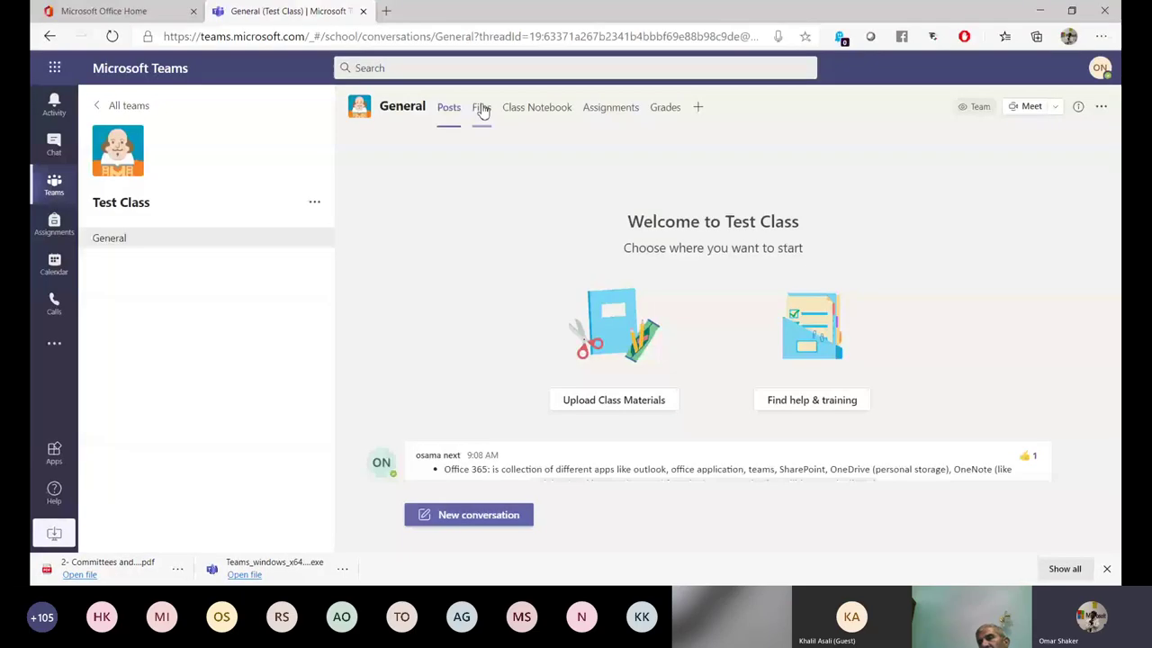
left_click(482, 112)
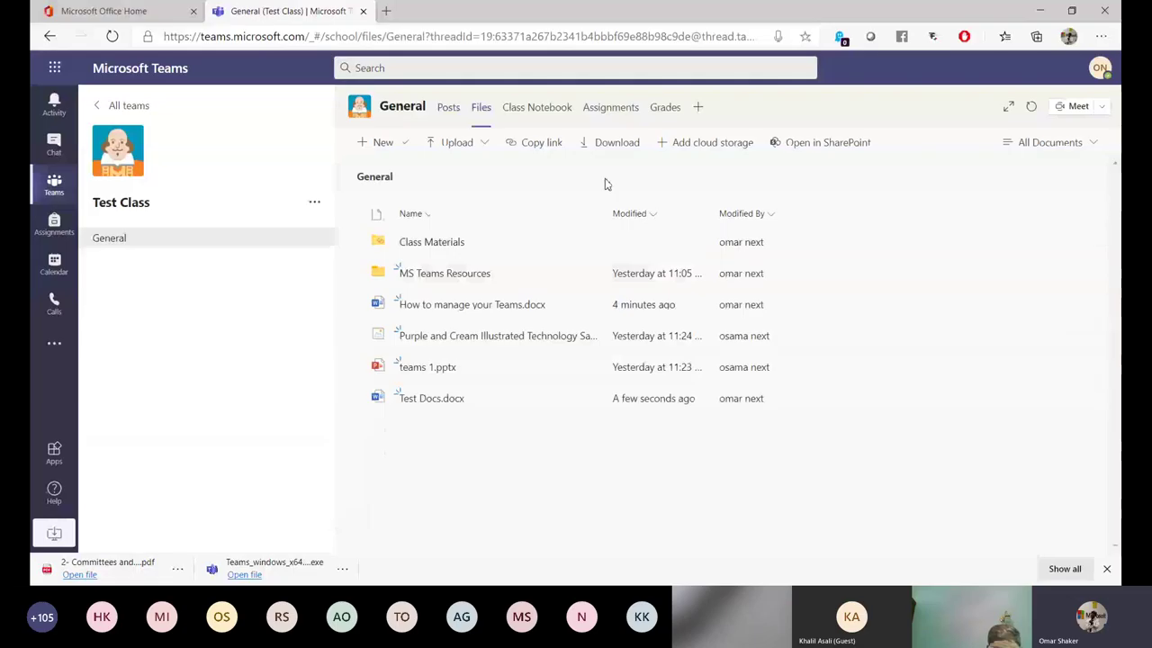
left_click(713, 144)
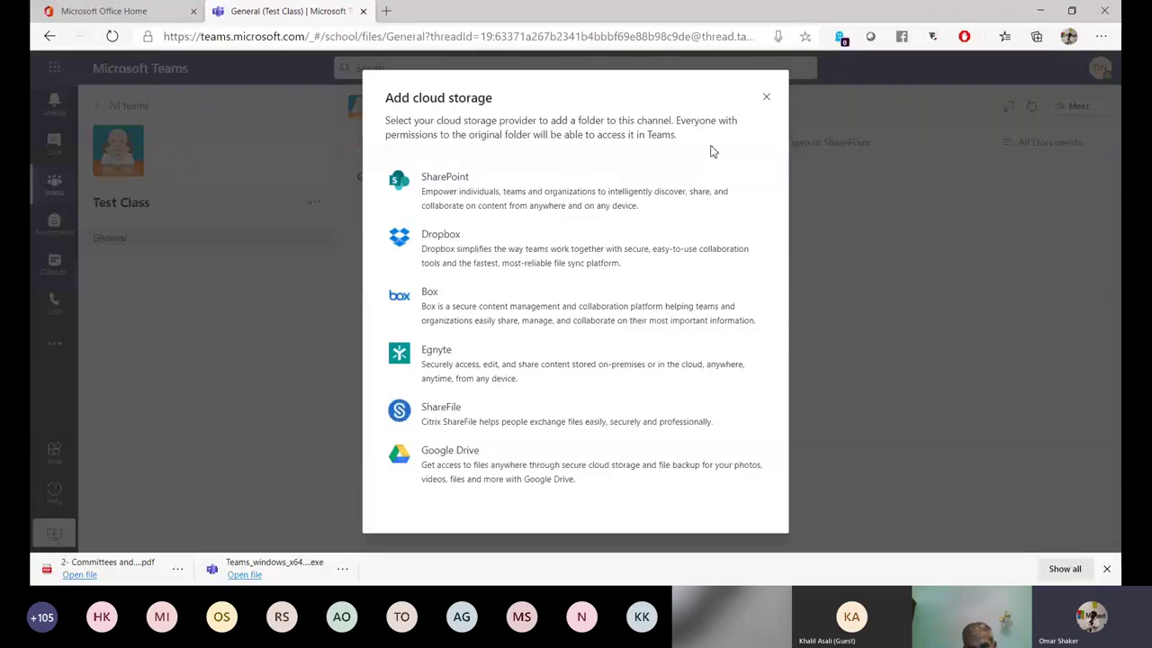
left_click(463, 471)
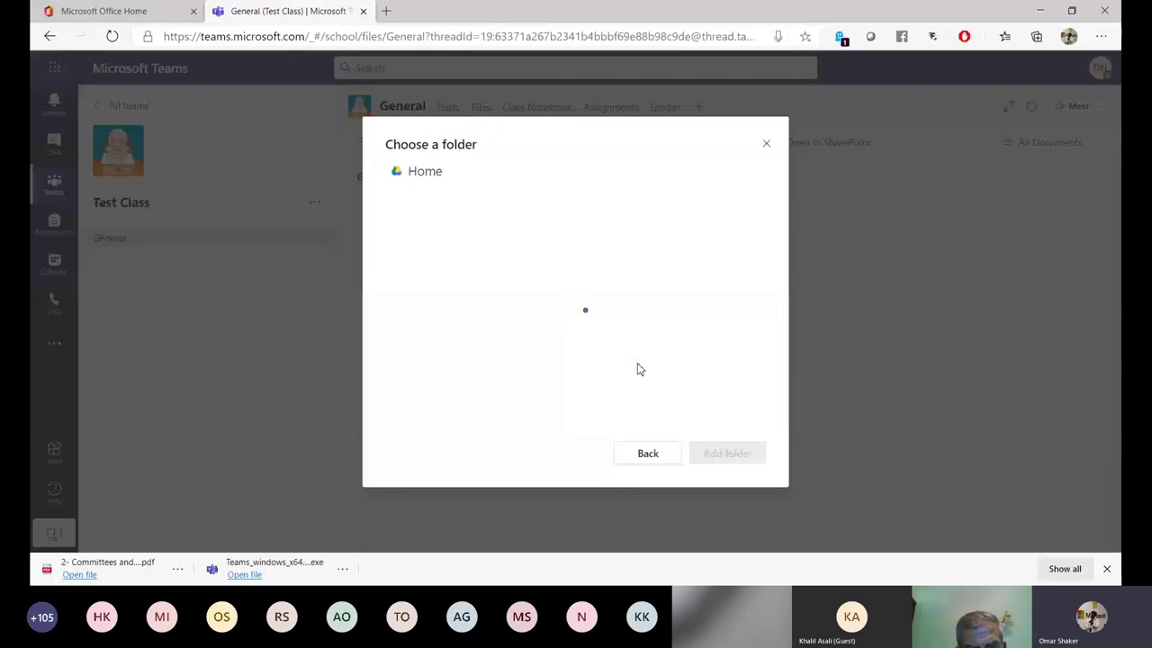
left_click(765, 147)
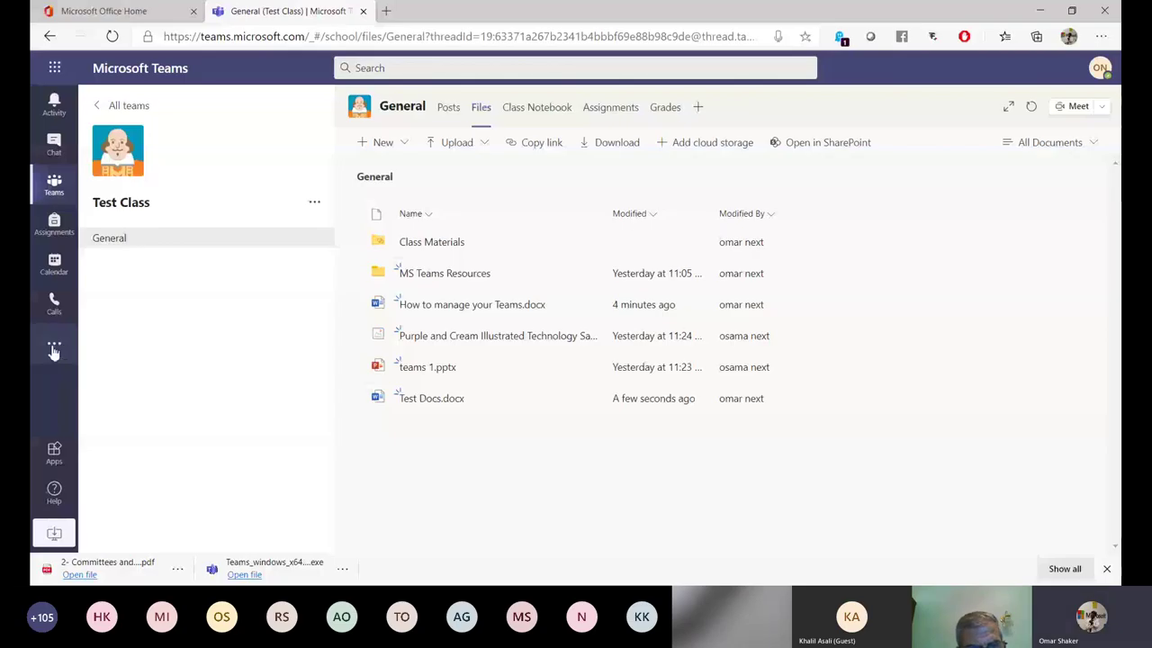
From the Files app's OneDrive list, copy Document.docx to Test Class > General.
left_click(54, 351)
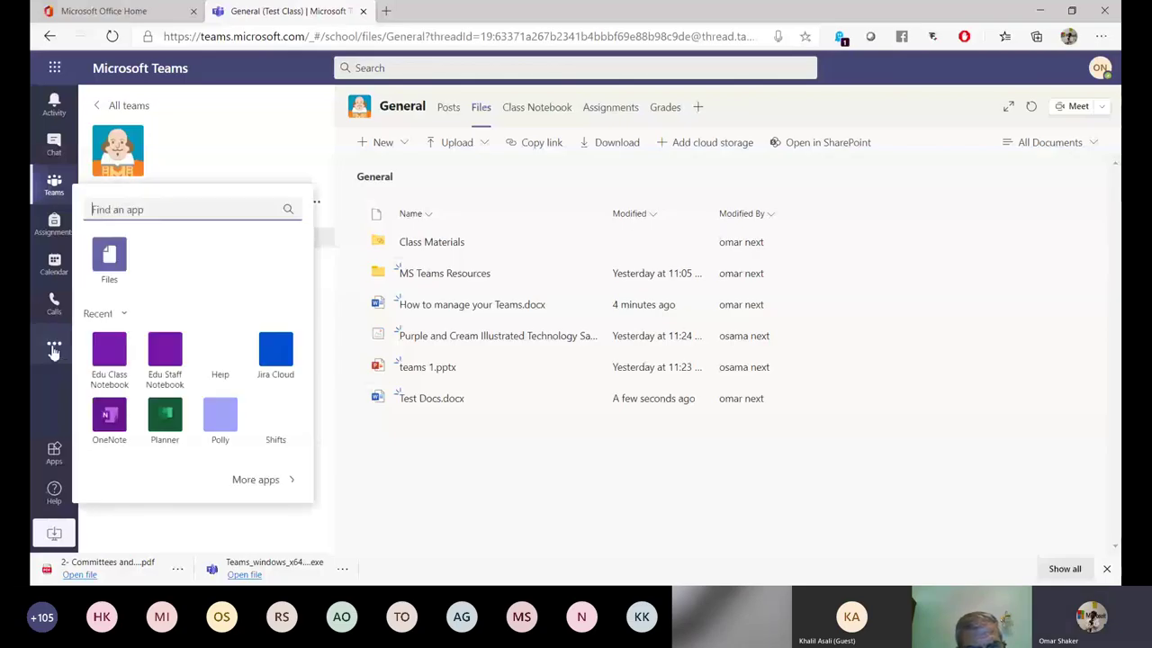
left_click(109, 257)
left_click(144, 239)
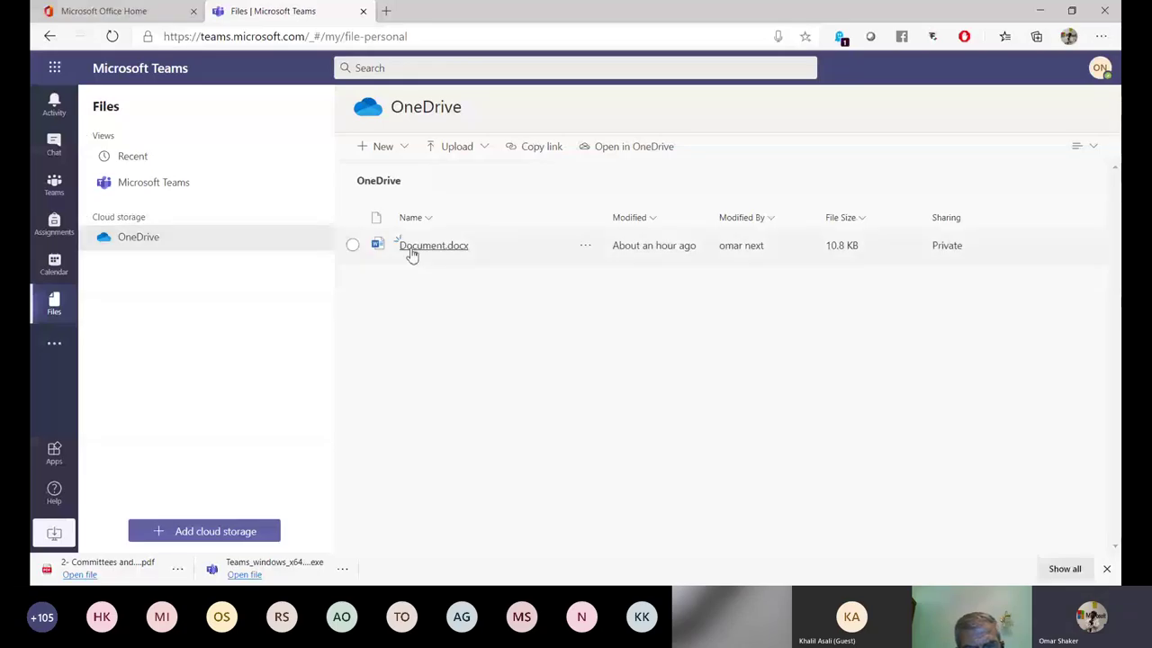
left_click(586, 244)
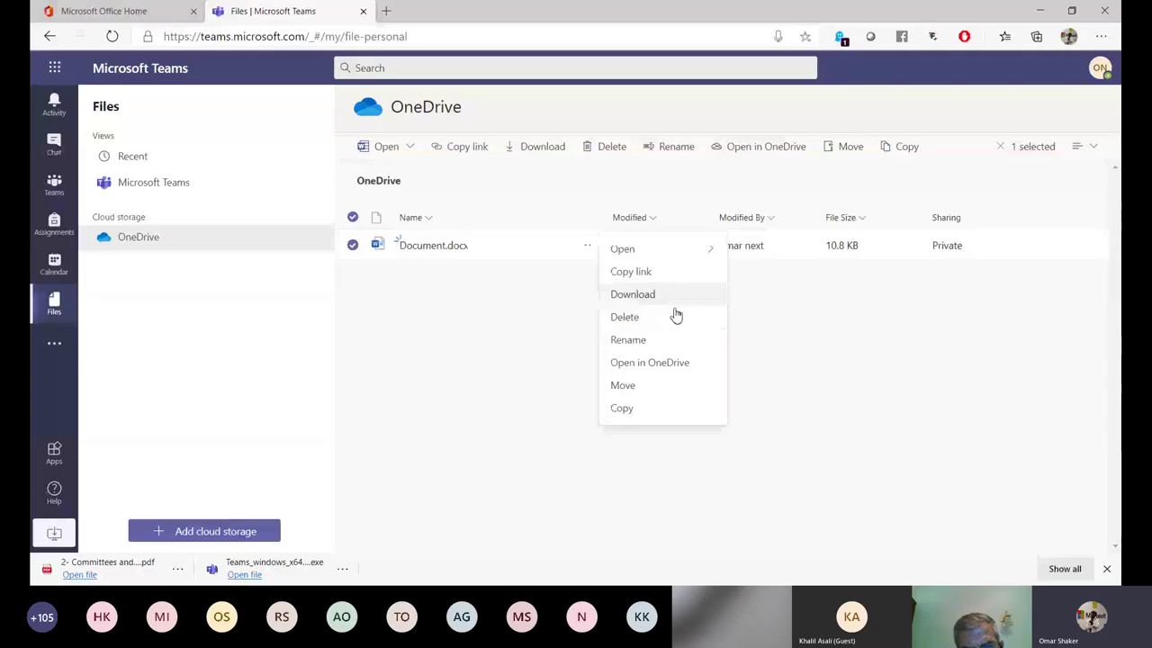
left_click(648, 409)
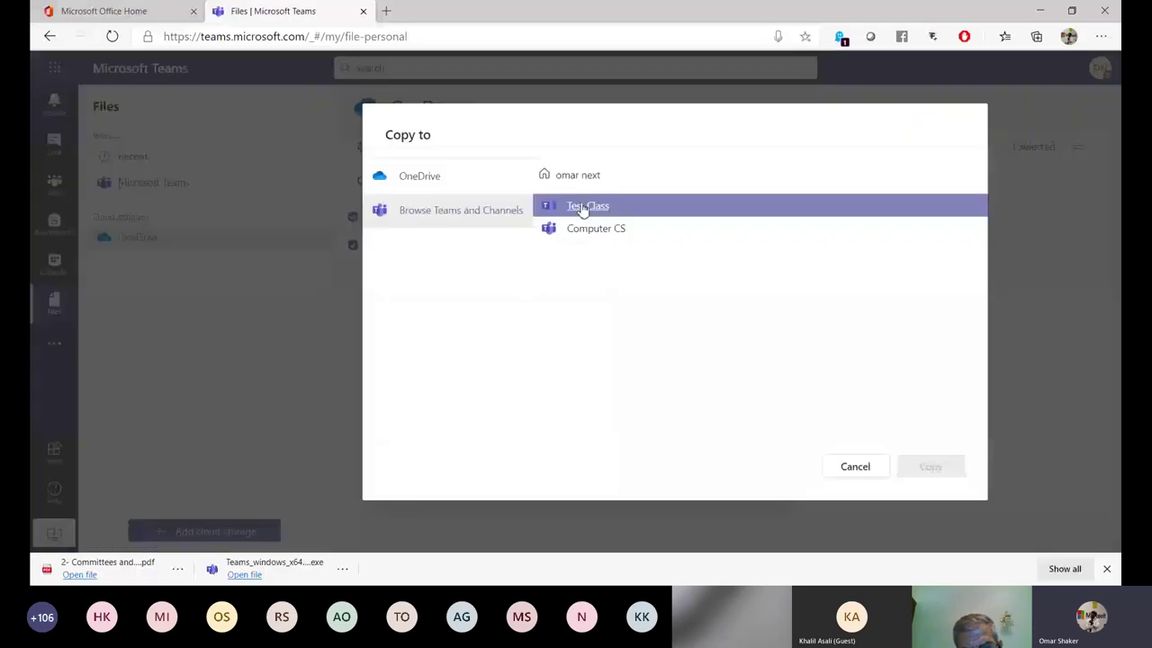
left_click(583, 206)
left_click(578, 207)
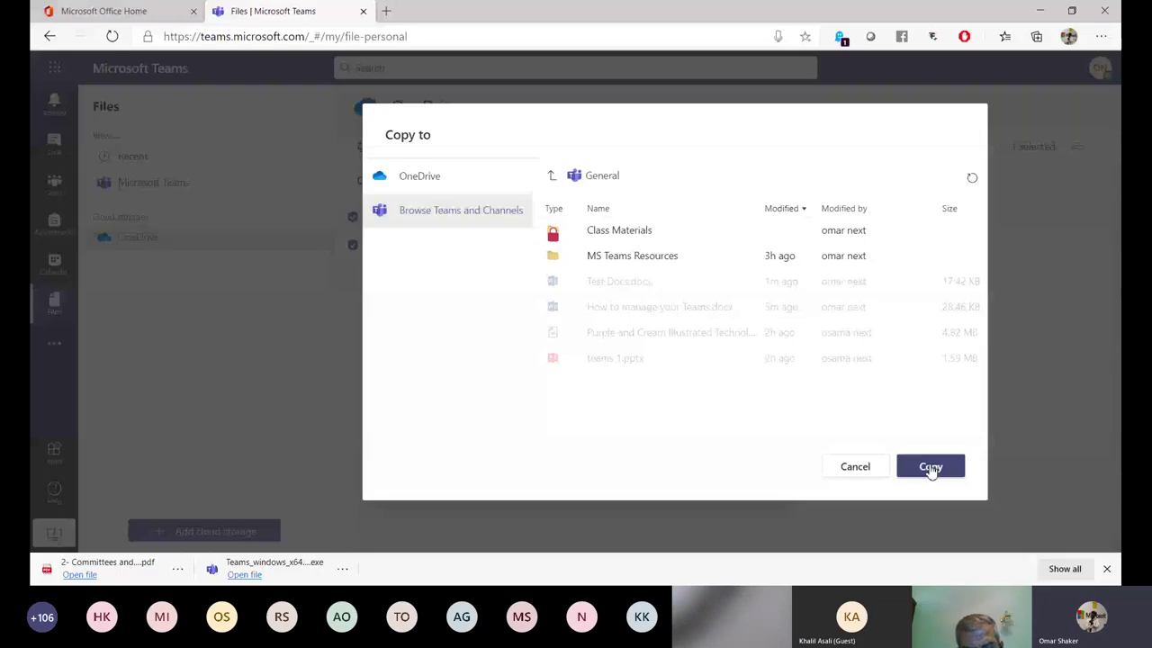
left_click(932, 467)
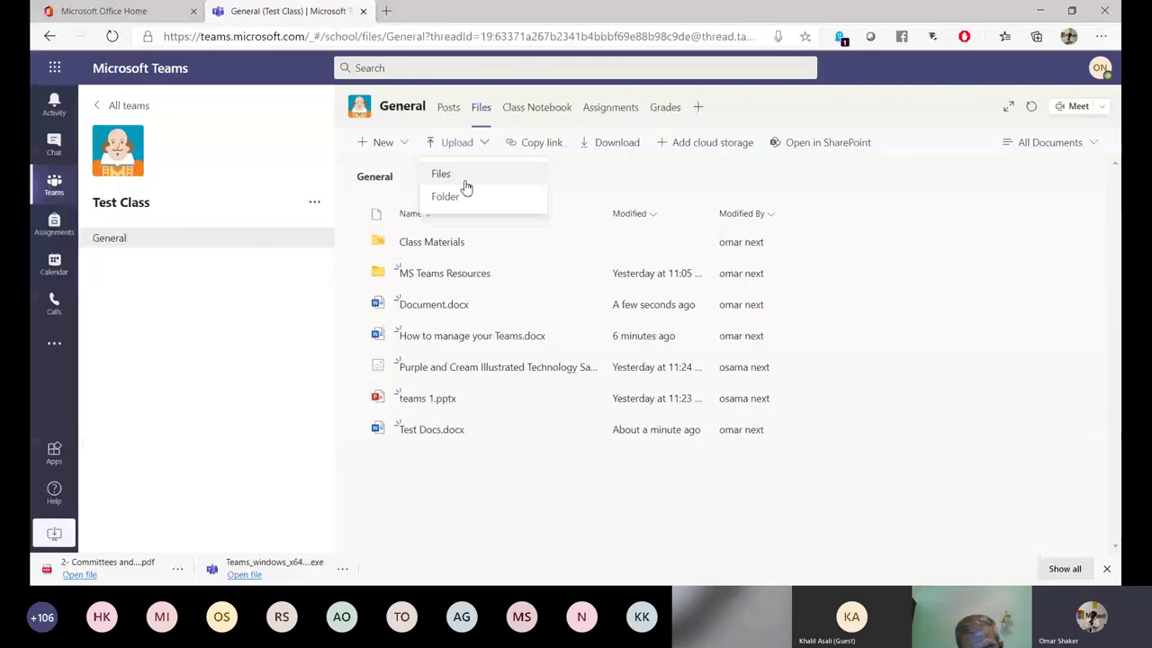
left_click(543, 151)
left_click(542, 151)
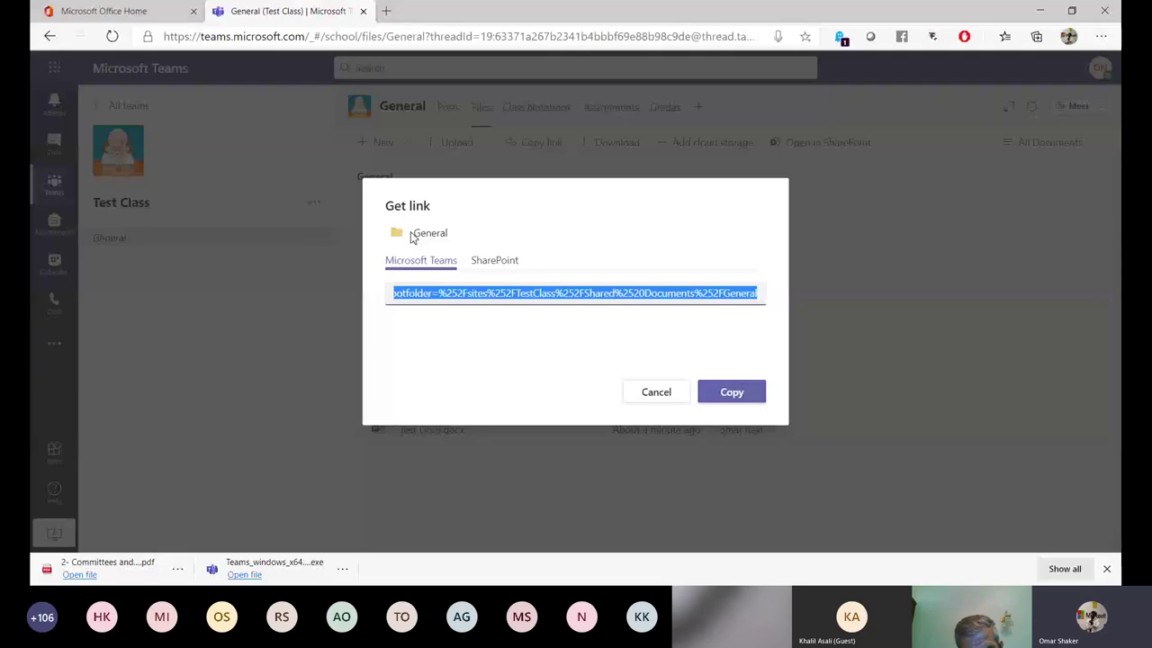
key("Escape")
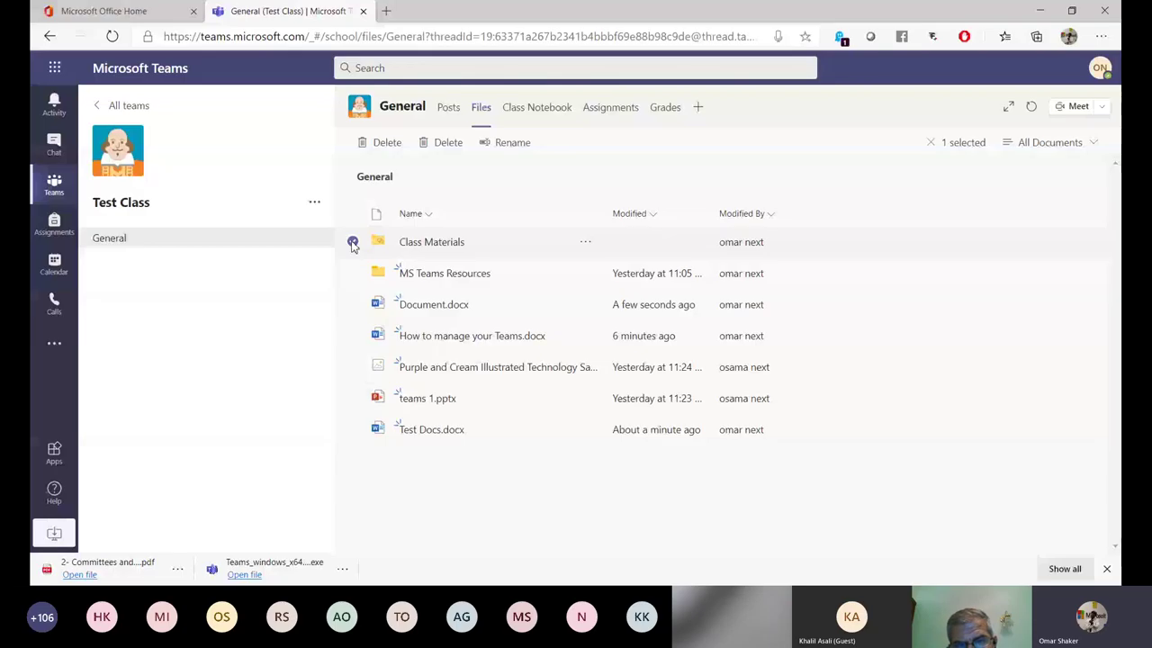
left_click(353, 244)
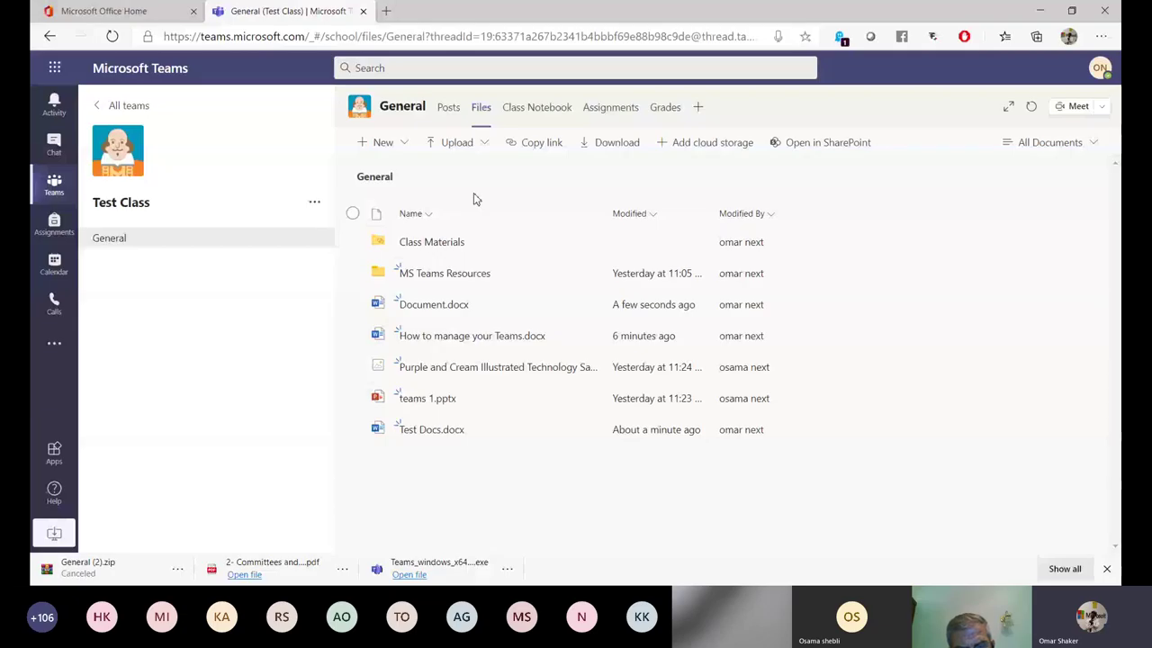
left_click(709, 146)
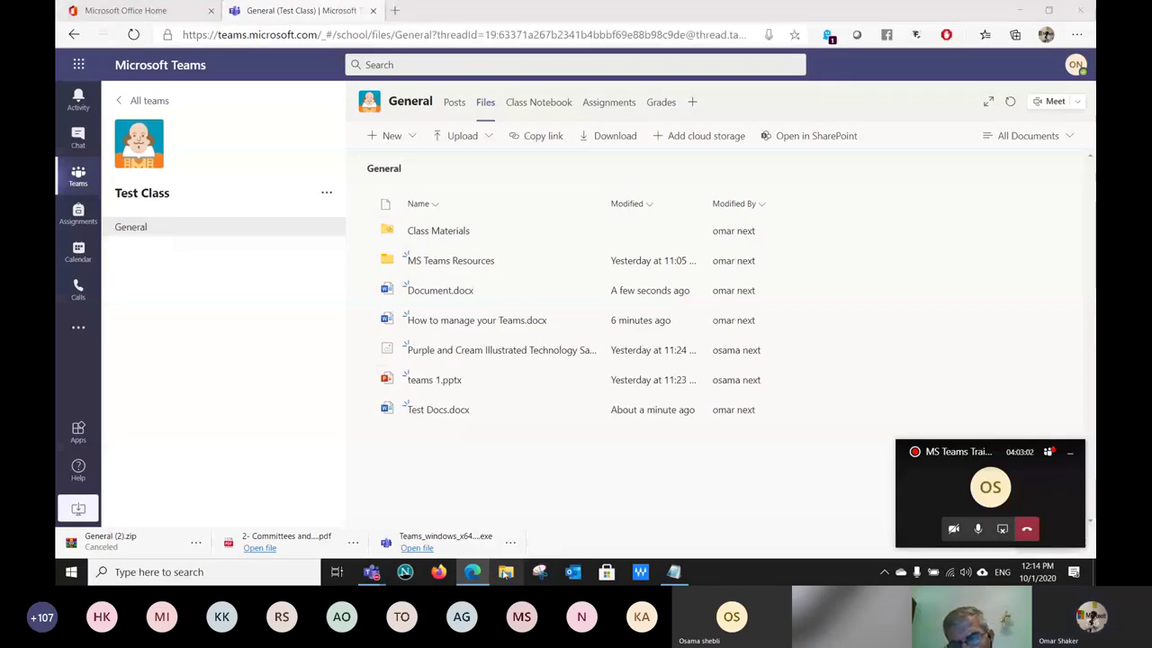
Browse File Explorer to OneDrive > Workshop files > MS Teams Resources > MS Teams-ArabicQuickGuide, then return to Teams.
left_click(505, 573)
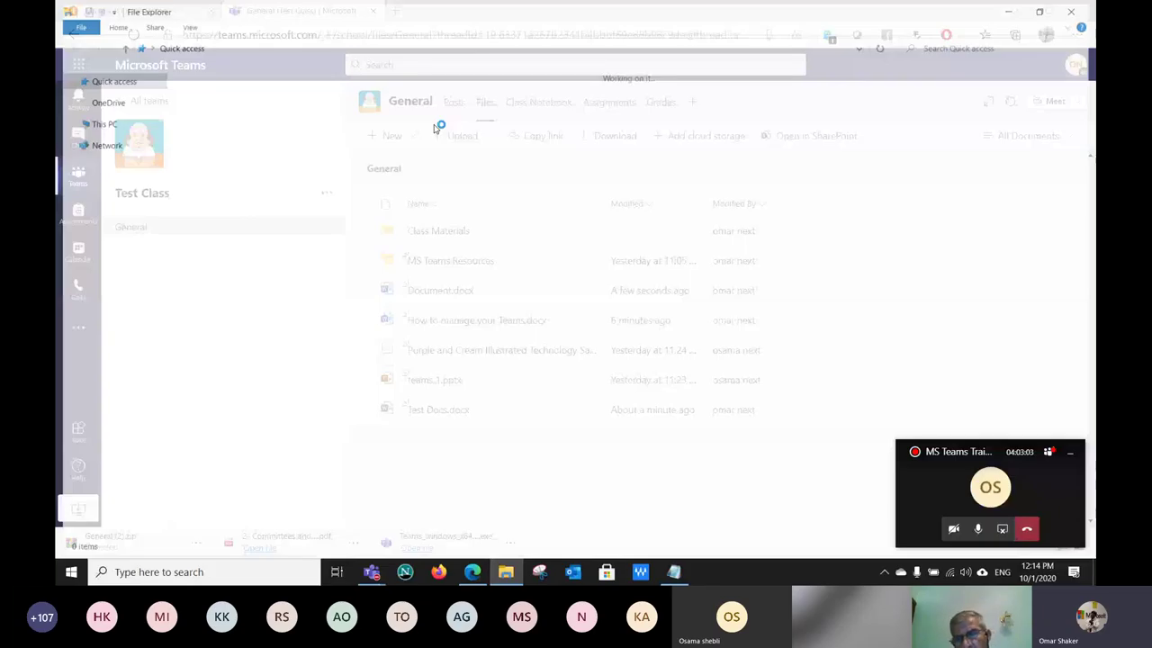
left_click(117, 376)
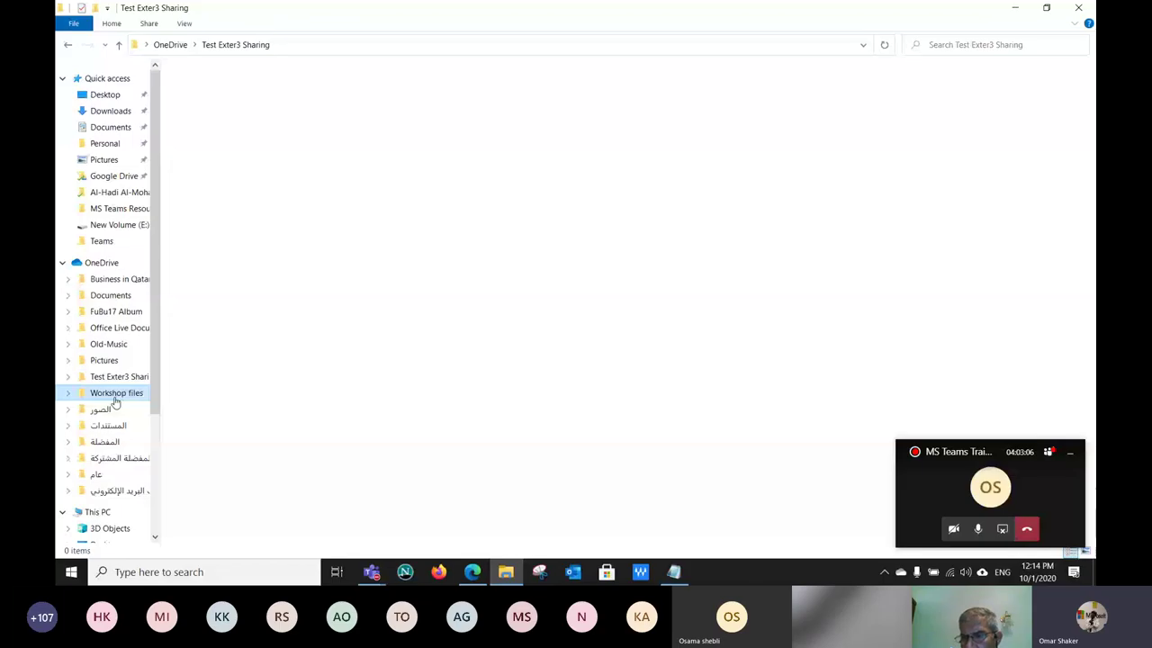
left_click(115, 394)
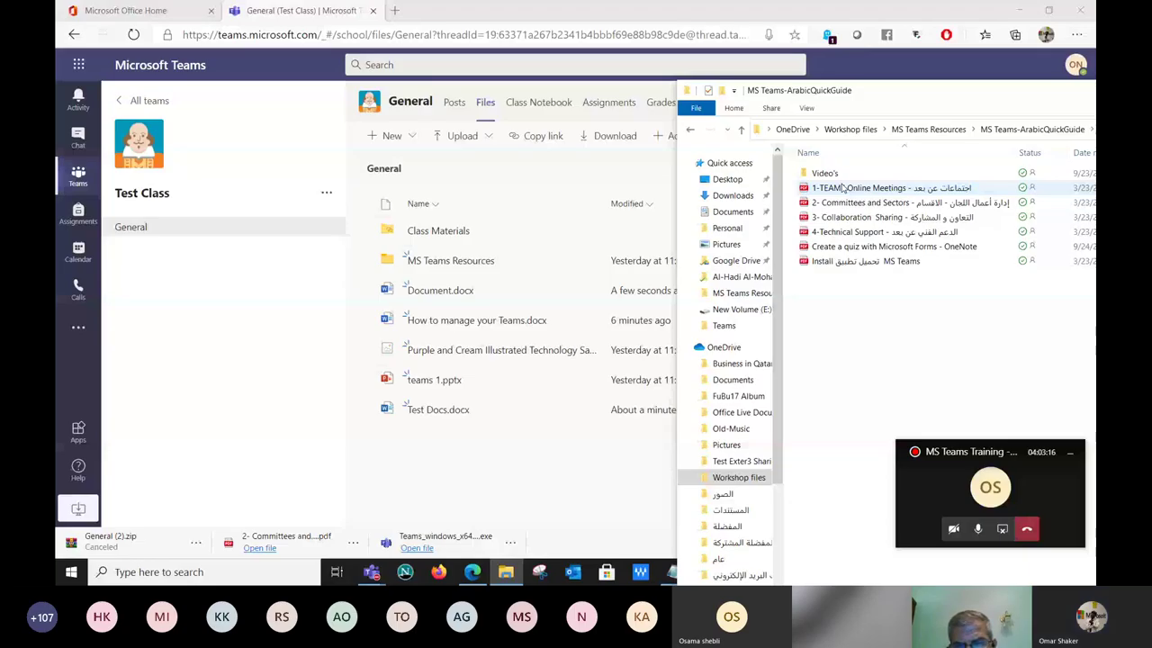
left_click(499, 485)
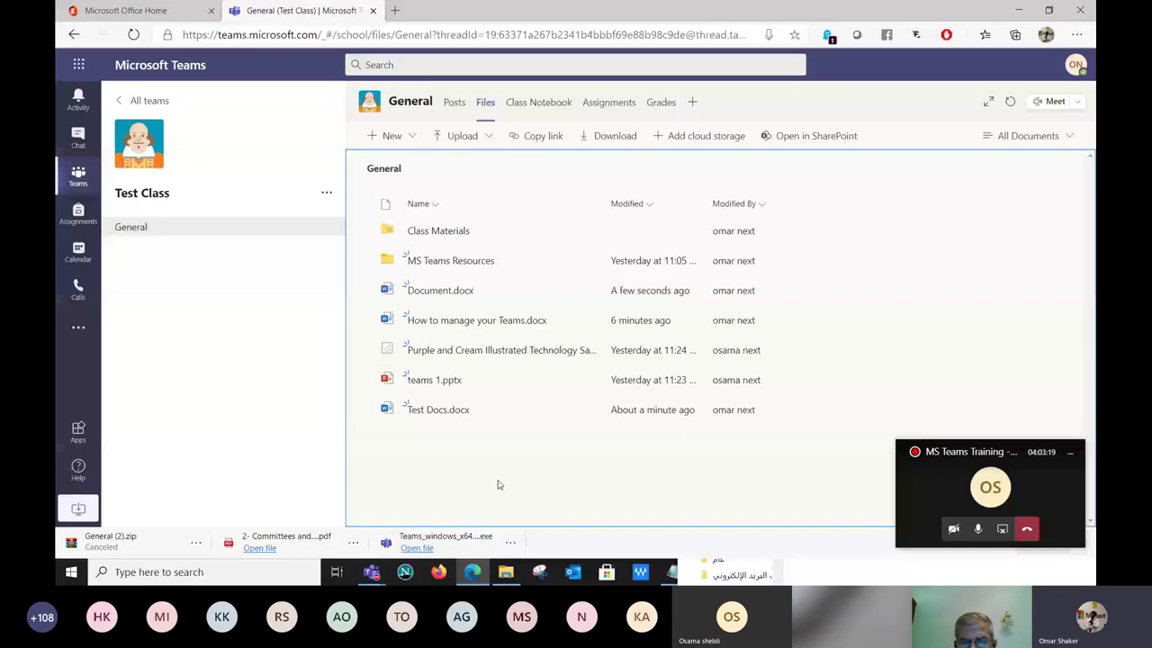
Drag a guide file into the Test Class General Files list, then go back to the teams grid.
left_click_drag(497, 485, 444, 434)
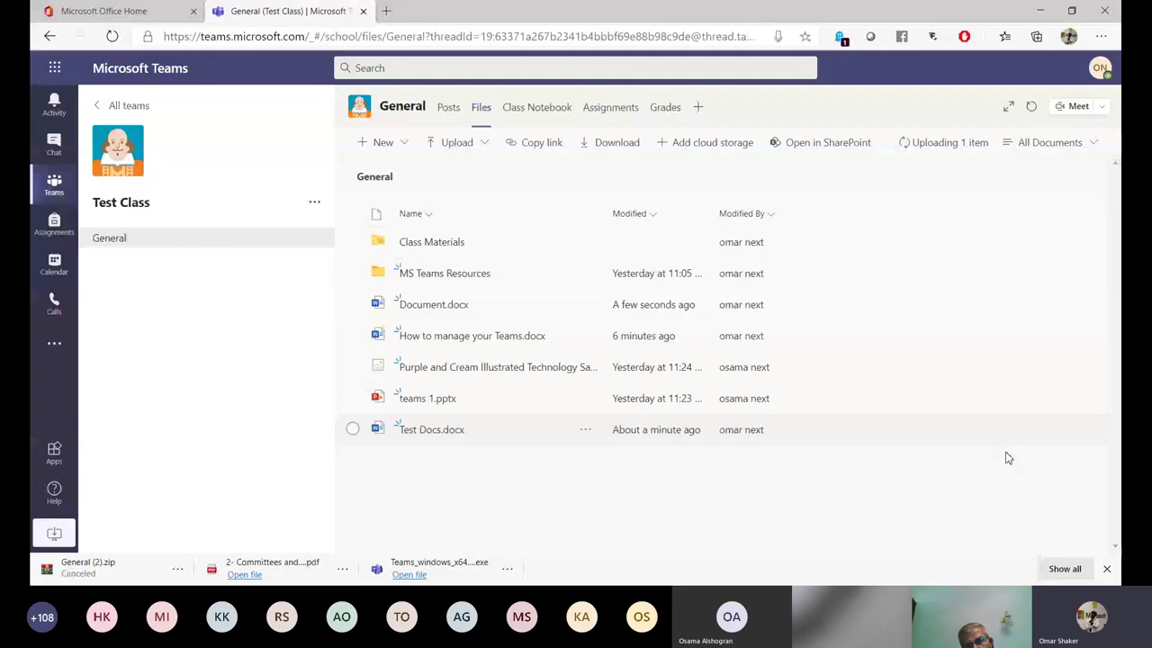
left_click(123, 106)
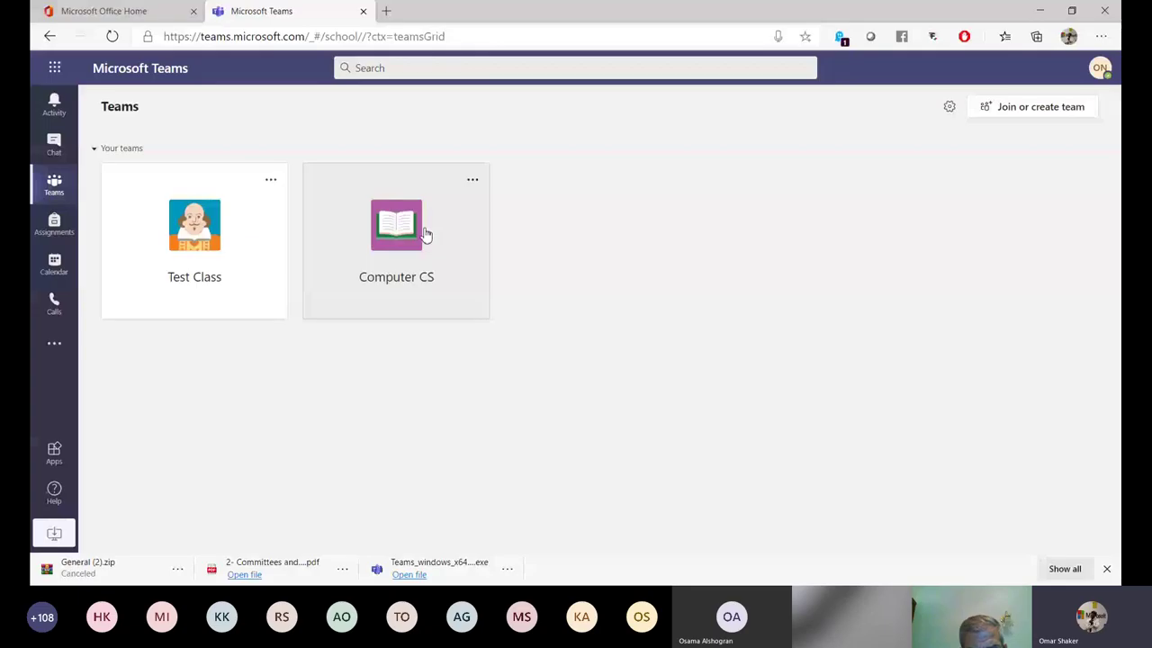
Open the Computer CS team's Class Notebook tab and show the Set up a OneNote Class Notebook options.
left_click(108, 11)
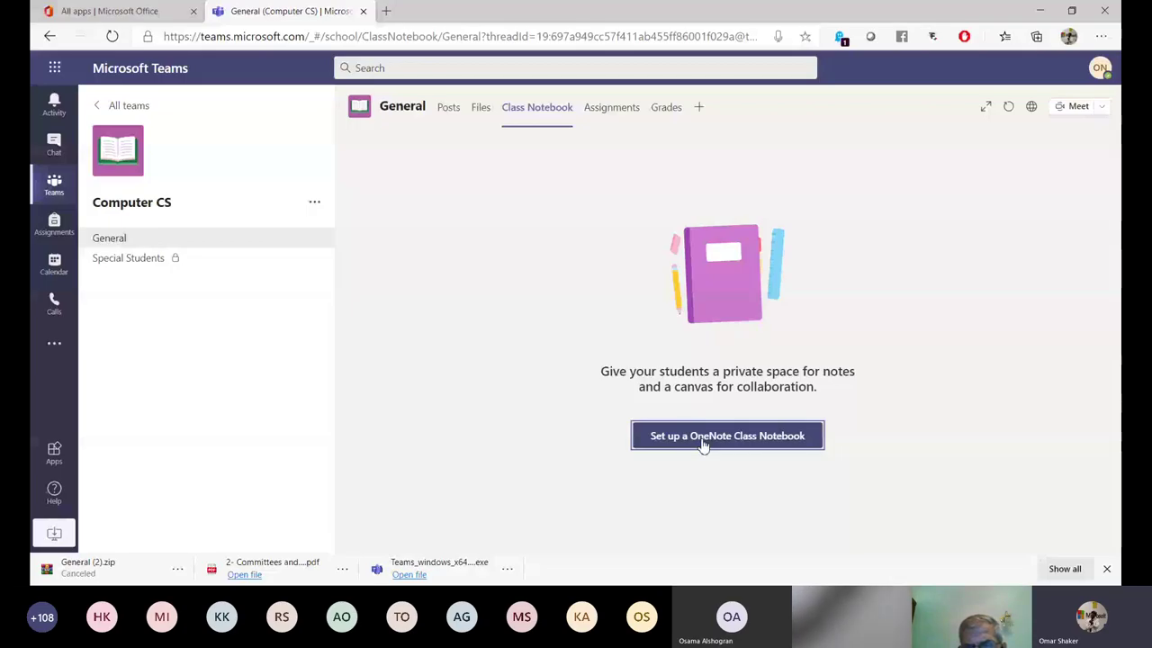
left_click(702, 444)
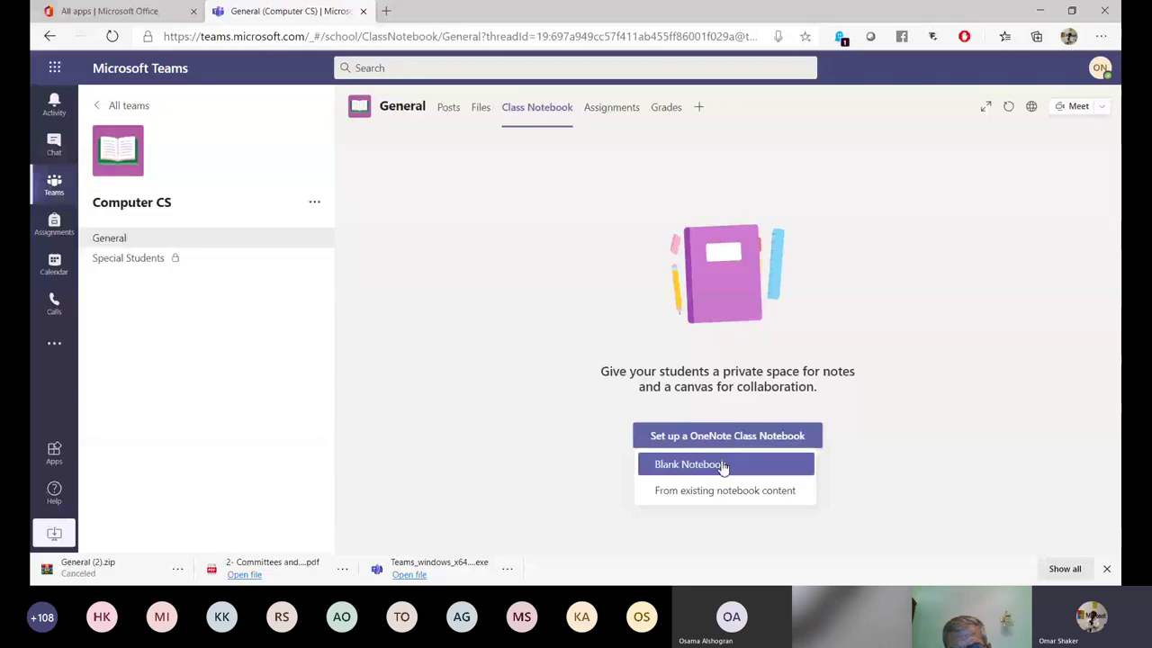
left_click(722, 465)
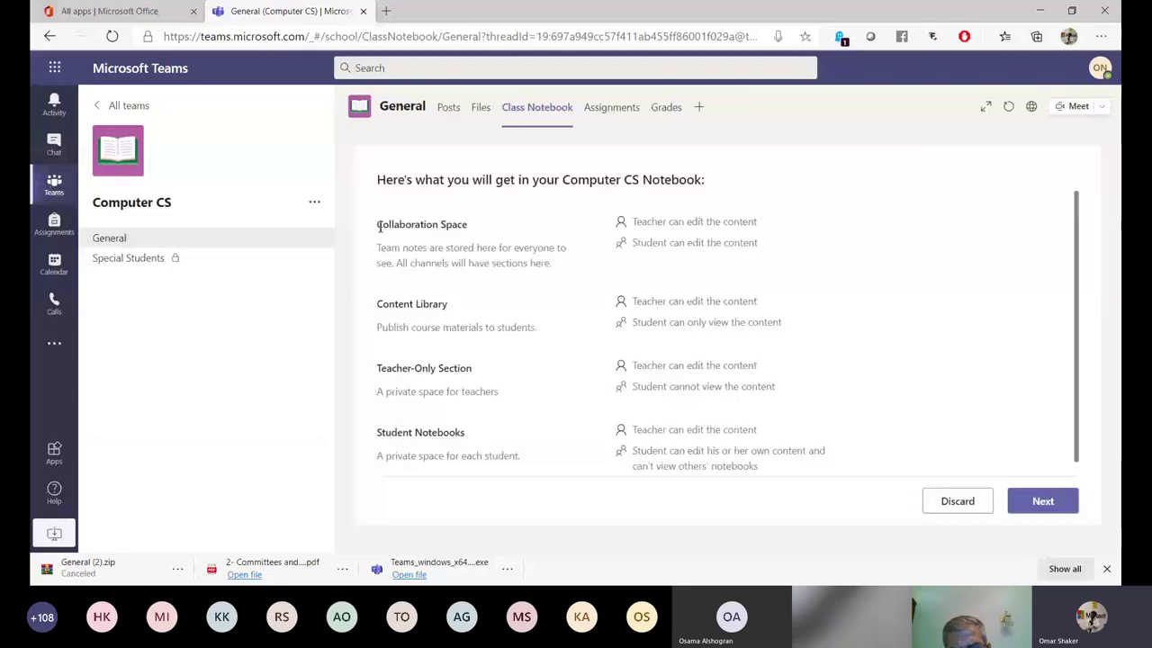
left_click_drag(379, 225, 482, 230)
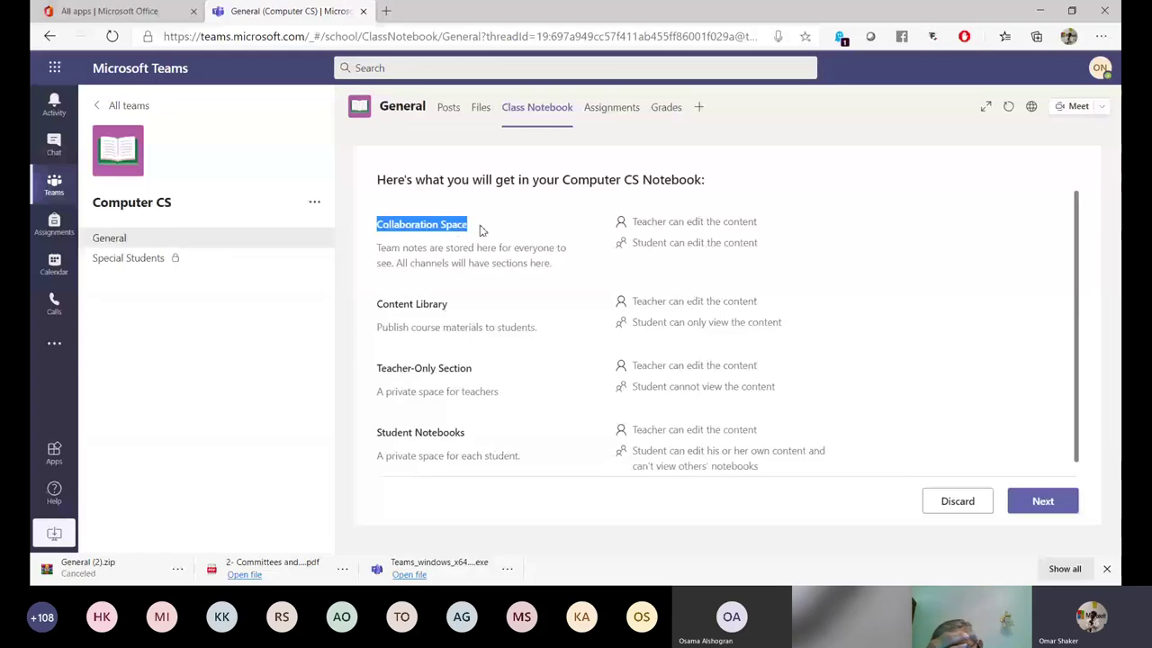
triple_click(450, 306)
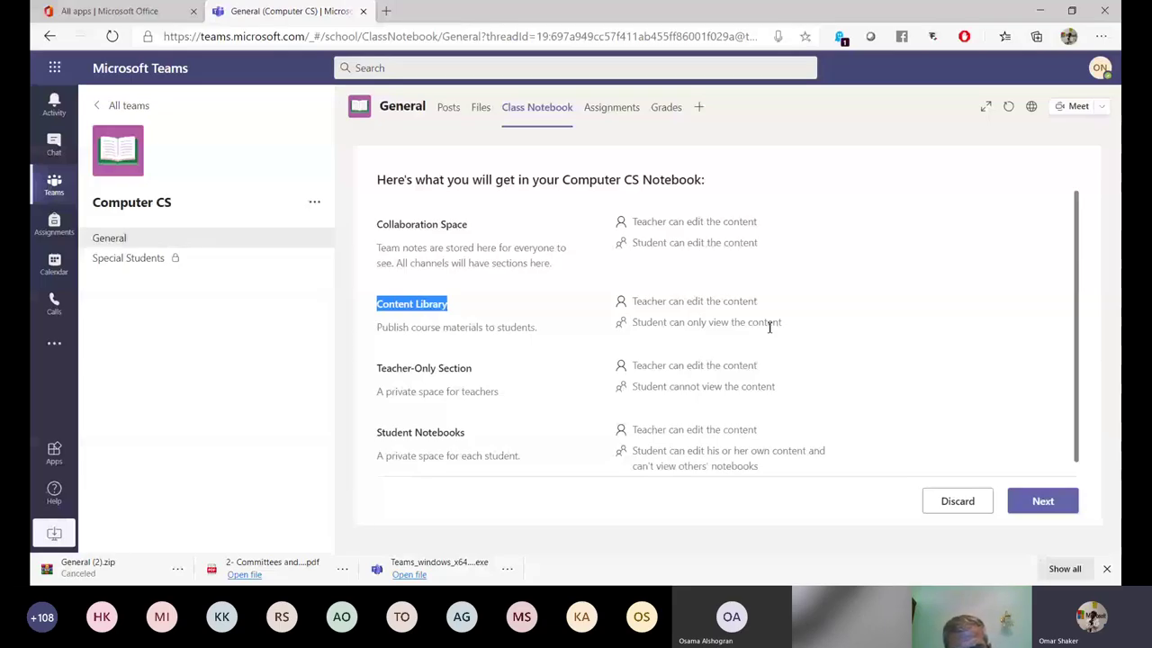
triple_click(378, 373)
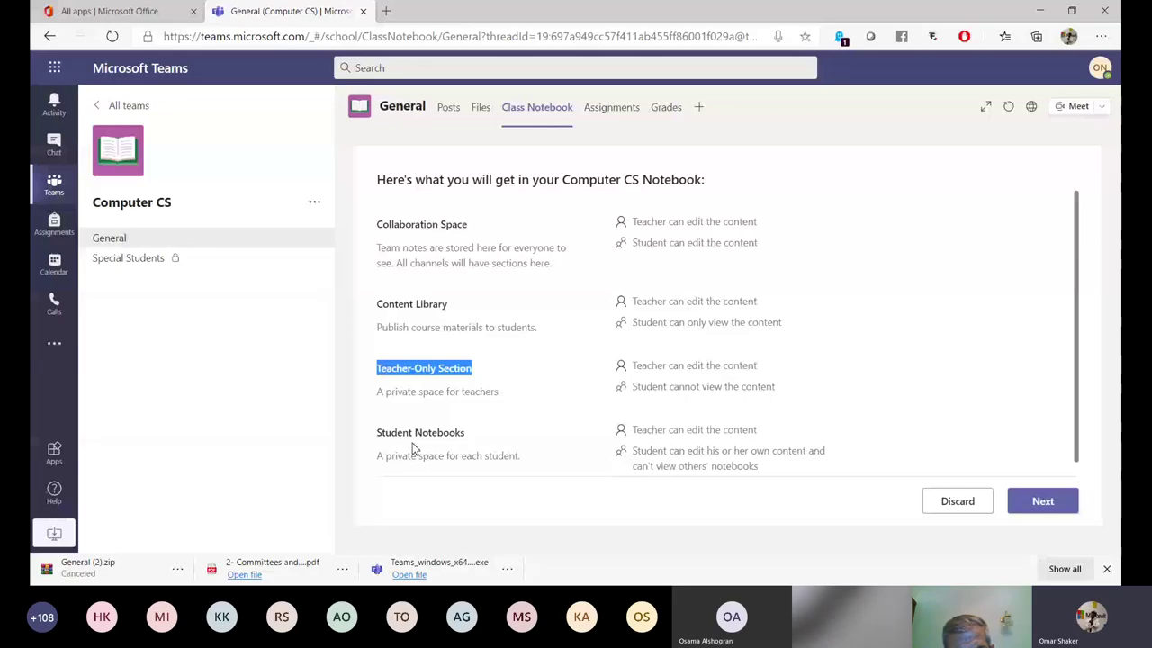
left_click(781, 384)
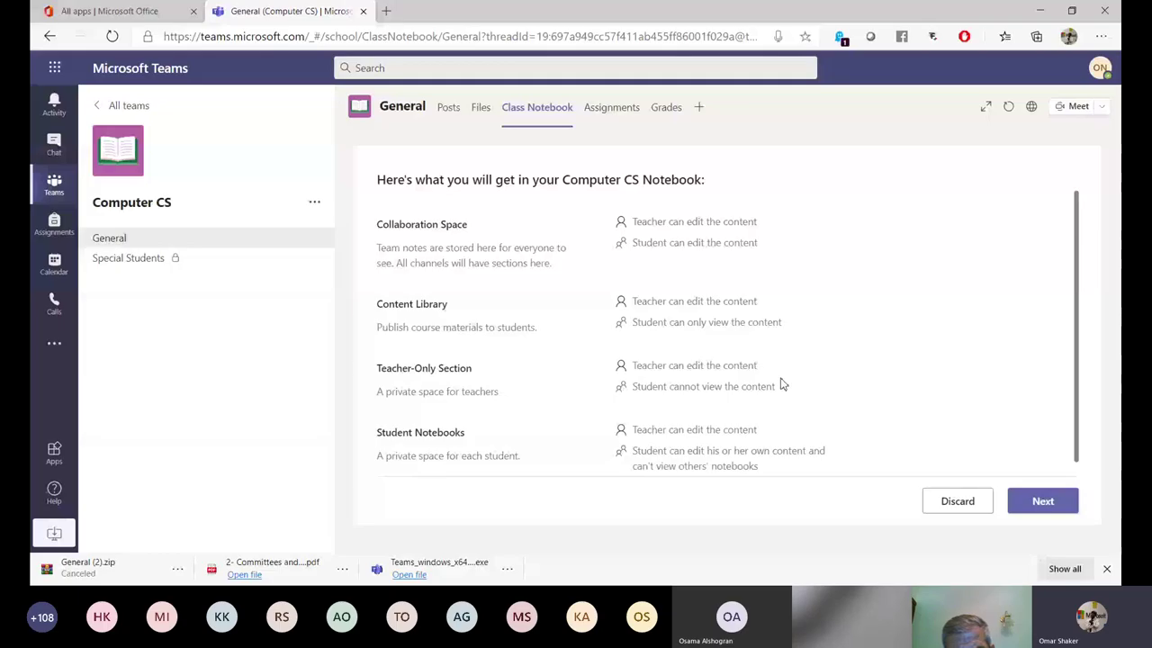
triple_click(781, 385)
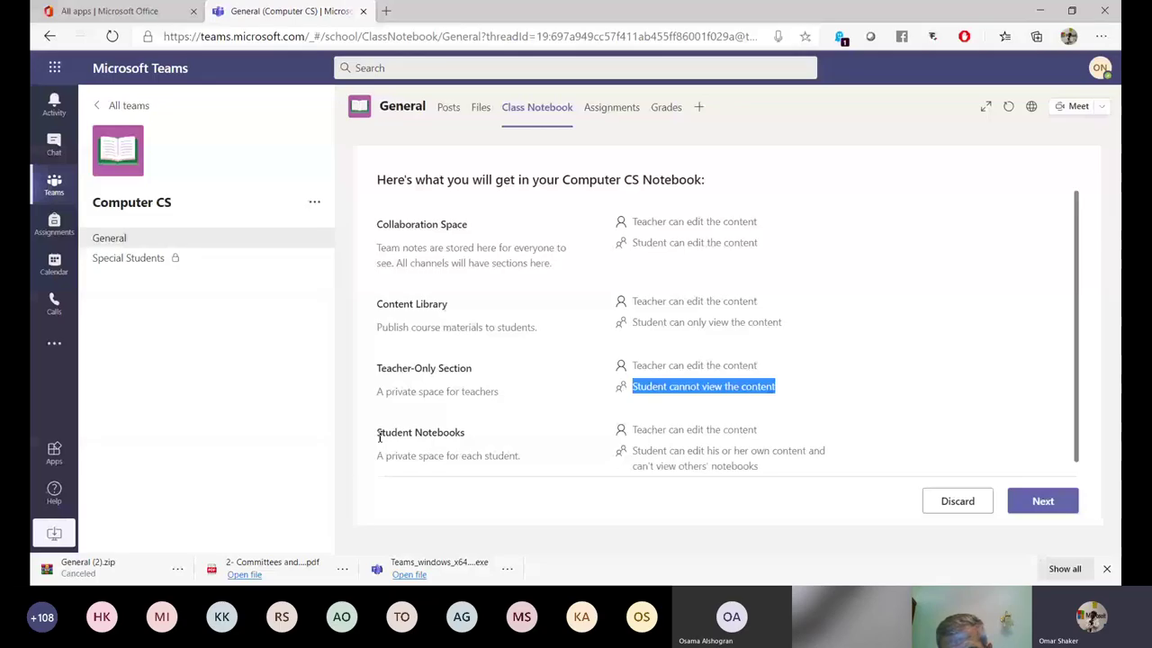
triple_click(379, 436)
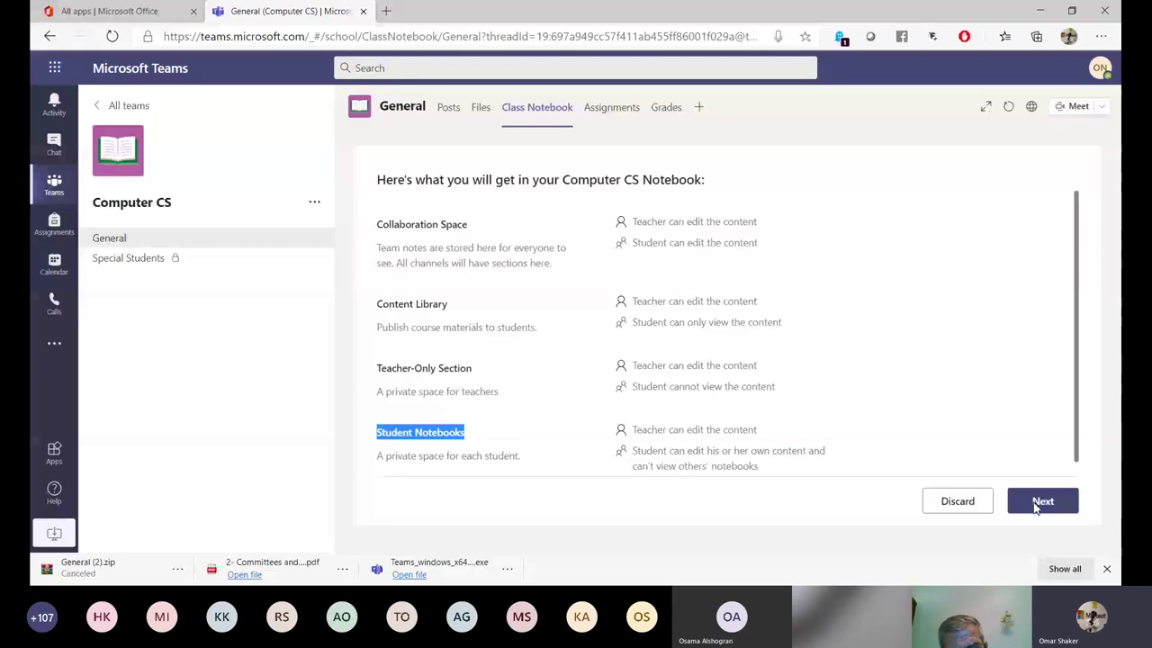
Accept the default Handouts, Class Notes, Homework and Quizzes student sections and create the Computer CS notebook.
left_click(1037, 504)
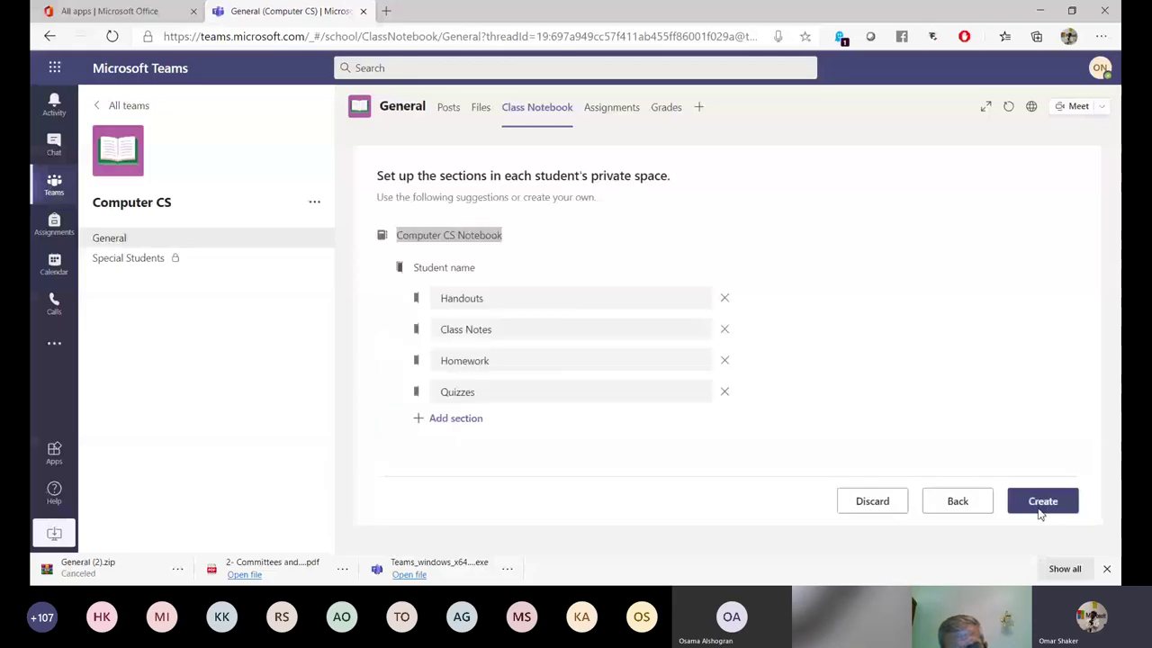
left_click(1041, 506)
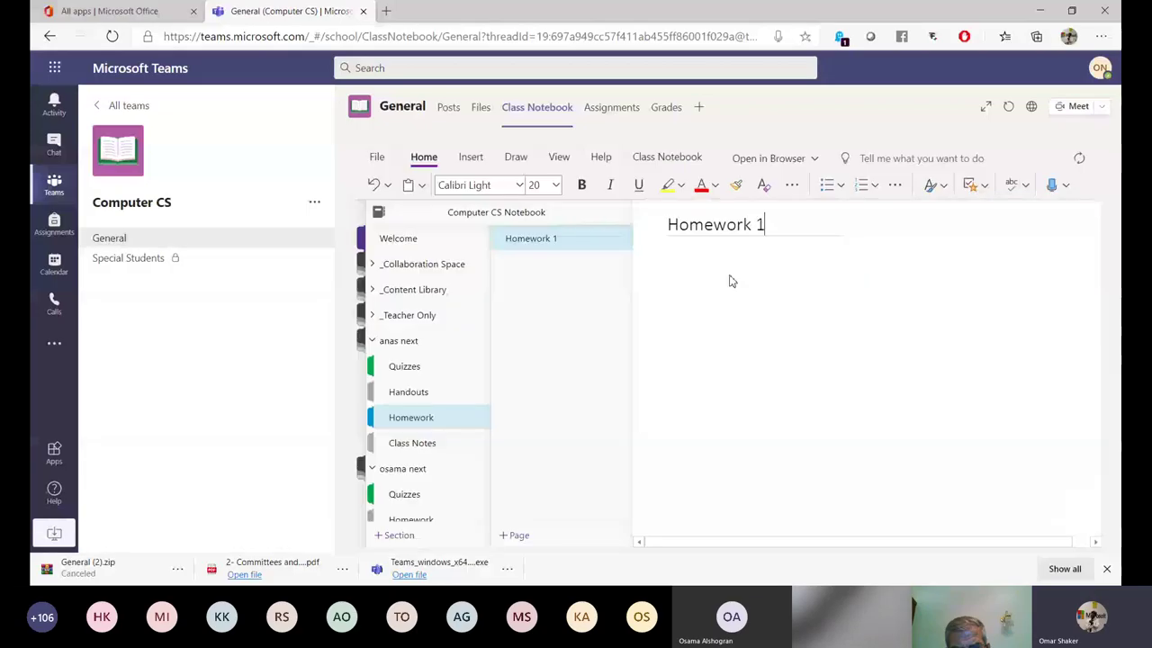
Type 'Test' on the Homework 1 page.
type("Test")
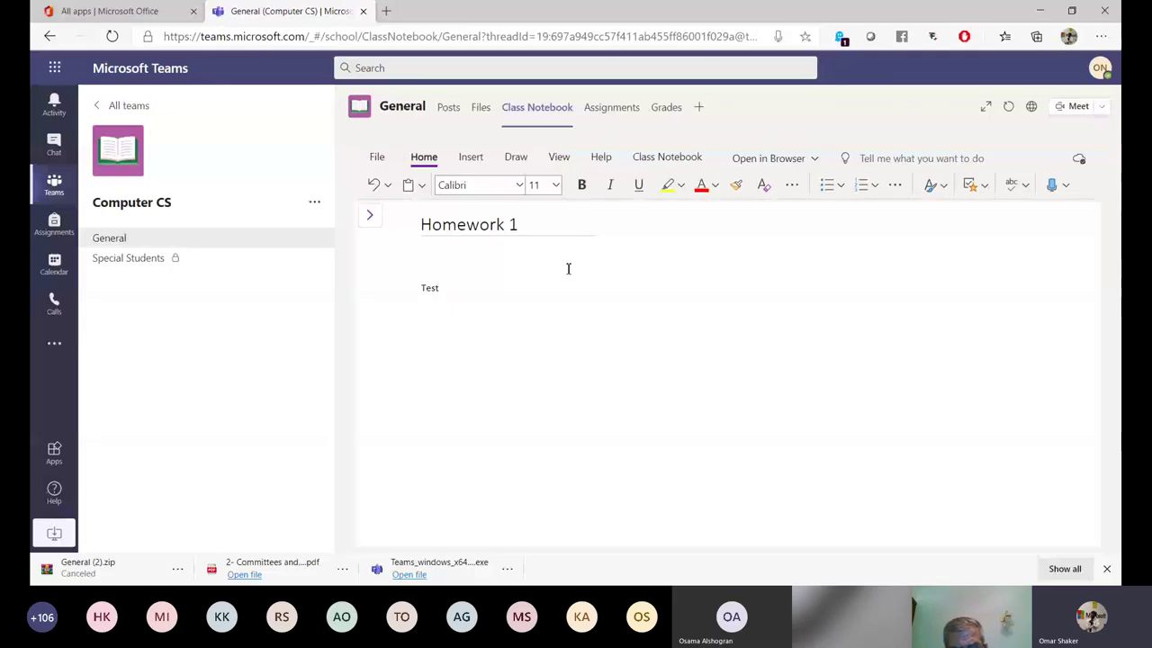
Using the black pen from the Draw tab, sketch a triangle with an arrow pointing at it.
left_click(516, 157)
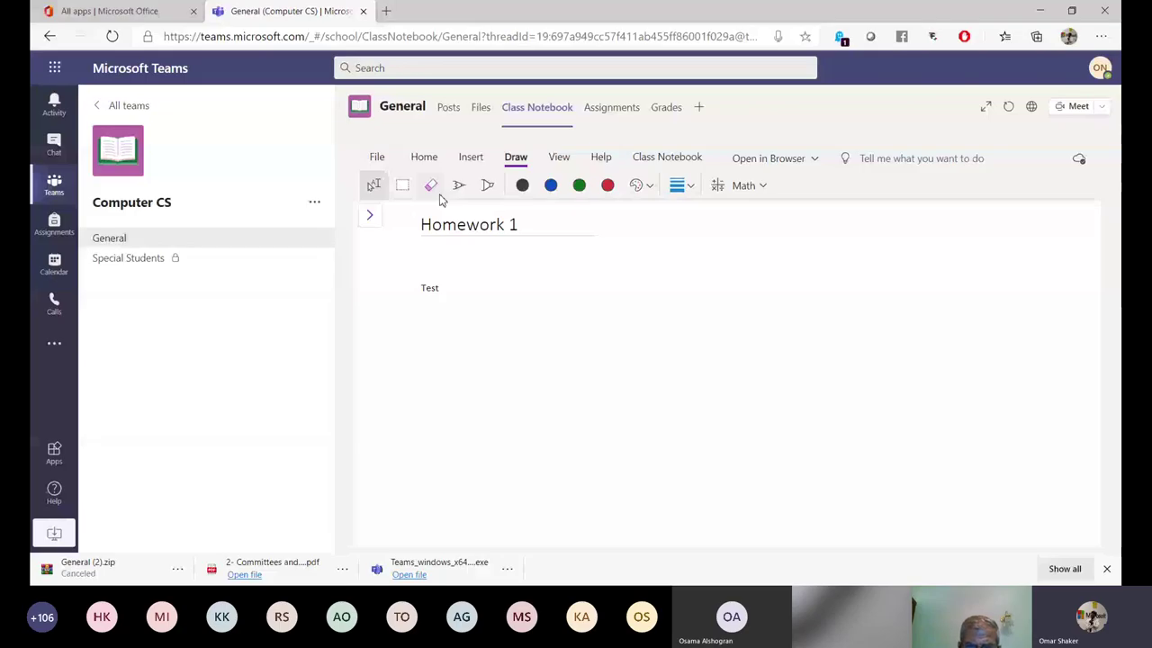
left_click(459, 185)
left_click_drag(635, 325, 606, 471)
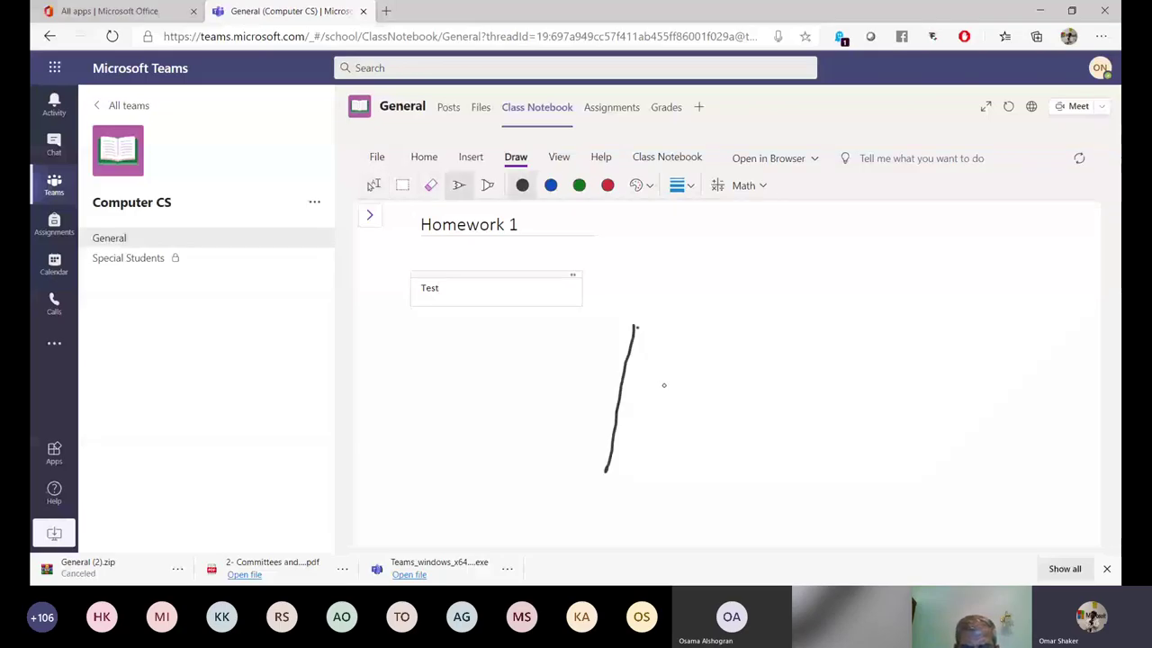
left_click_drag(635, 327, 733, 484)
left_click_drag(607, 470, 752, 477)
left_click_drag(774, 333, 871, 294)
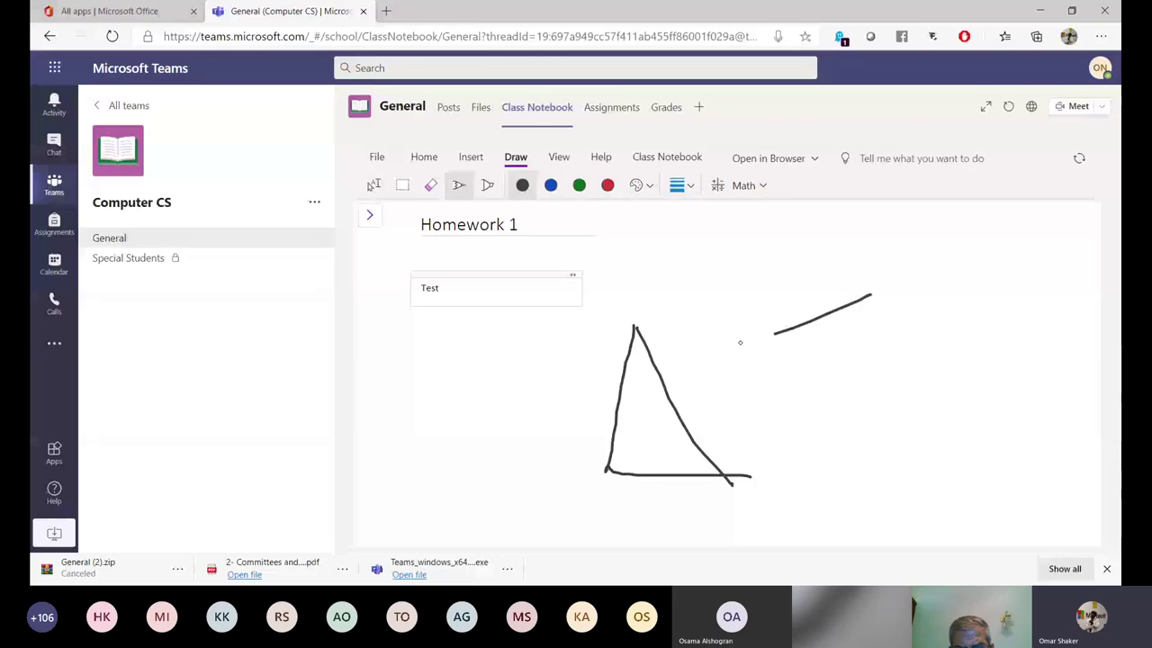
left_click_drag(740, 342, 774, 333)
left_click_drag(754, 303, 806, 373)
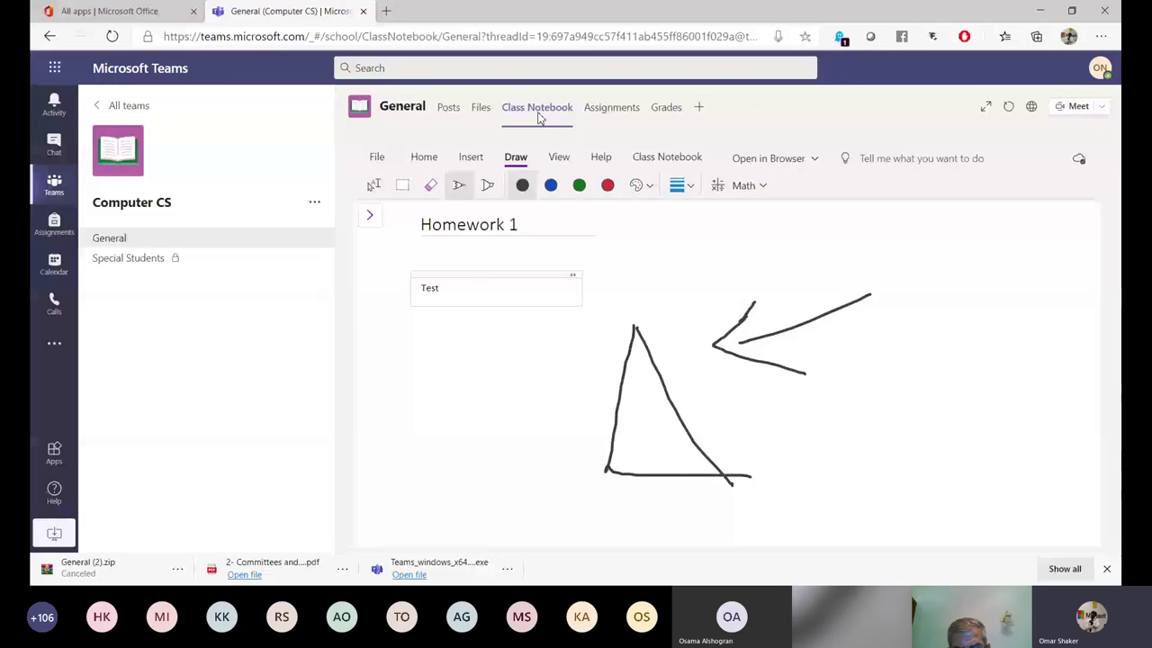
Add a page titled 'New Page' in the _Collaboration Space section and start a note box on it.
left_click(369, 214)
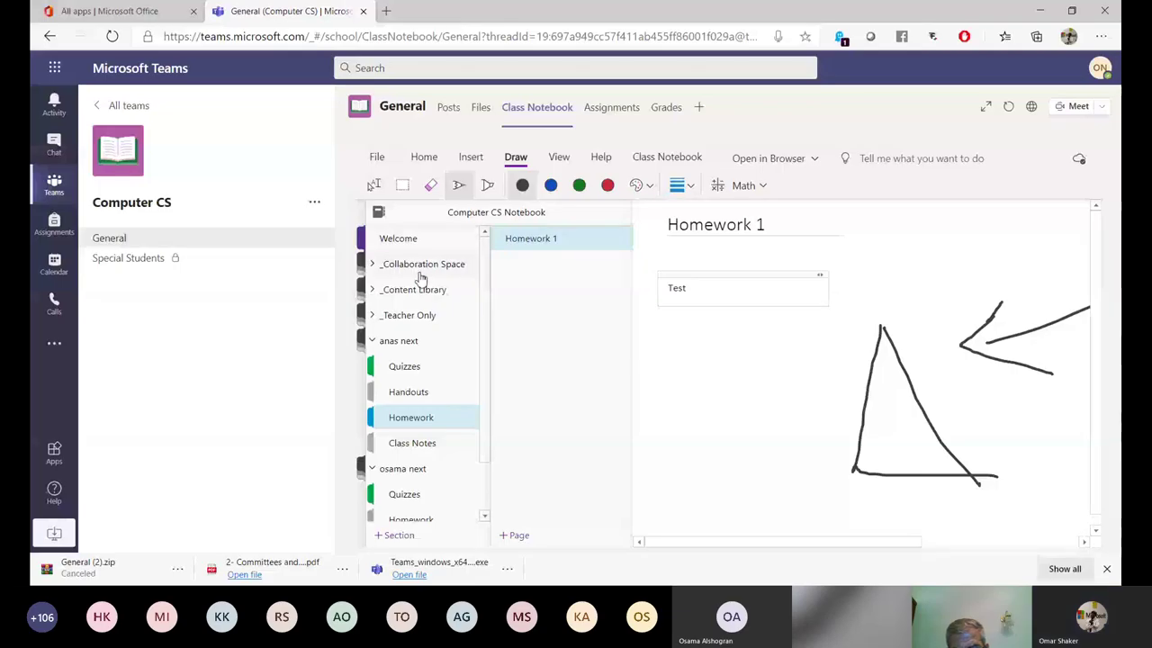
left_click(373, 266)
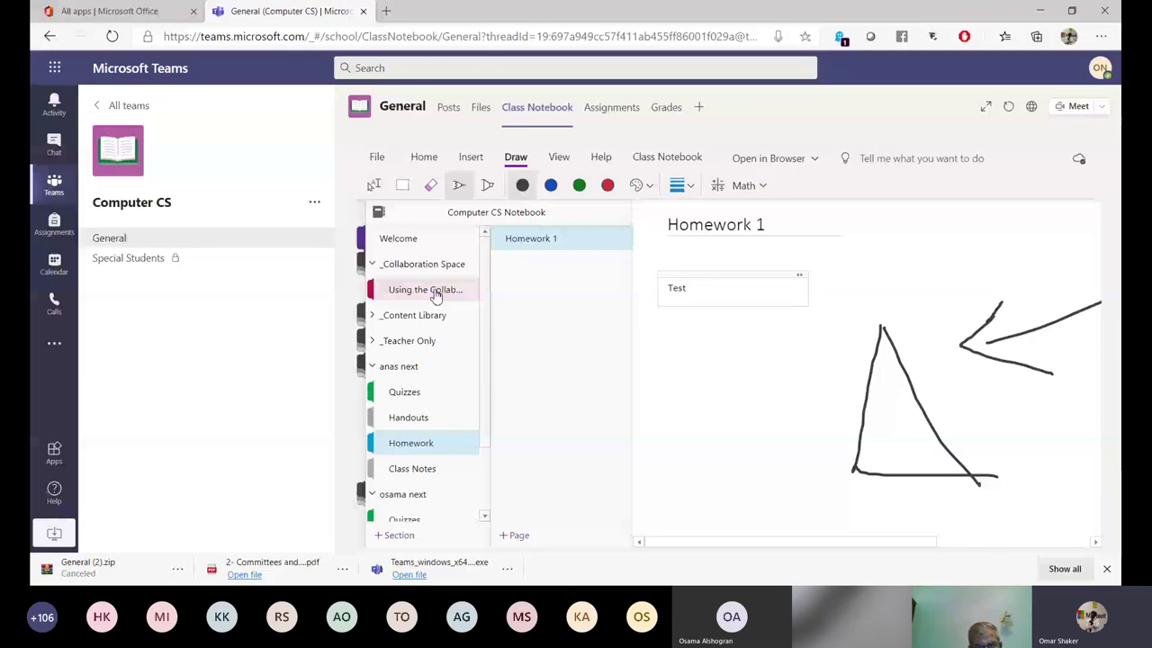
left_click(433, 292)
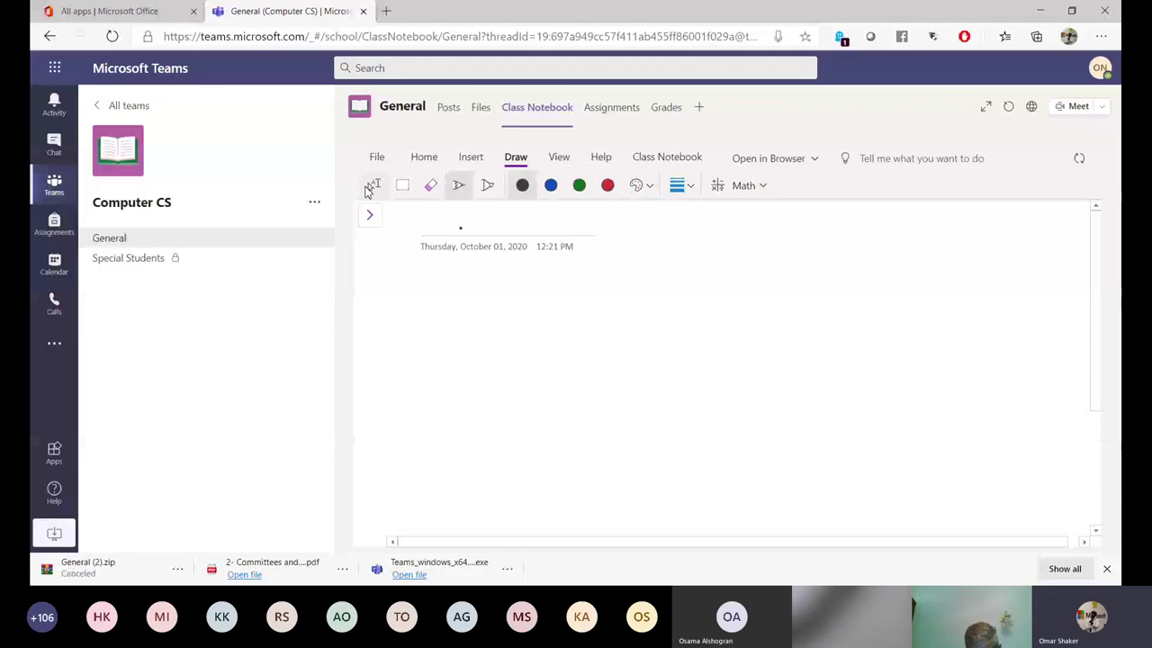
type("New Page")
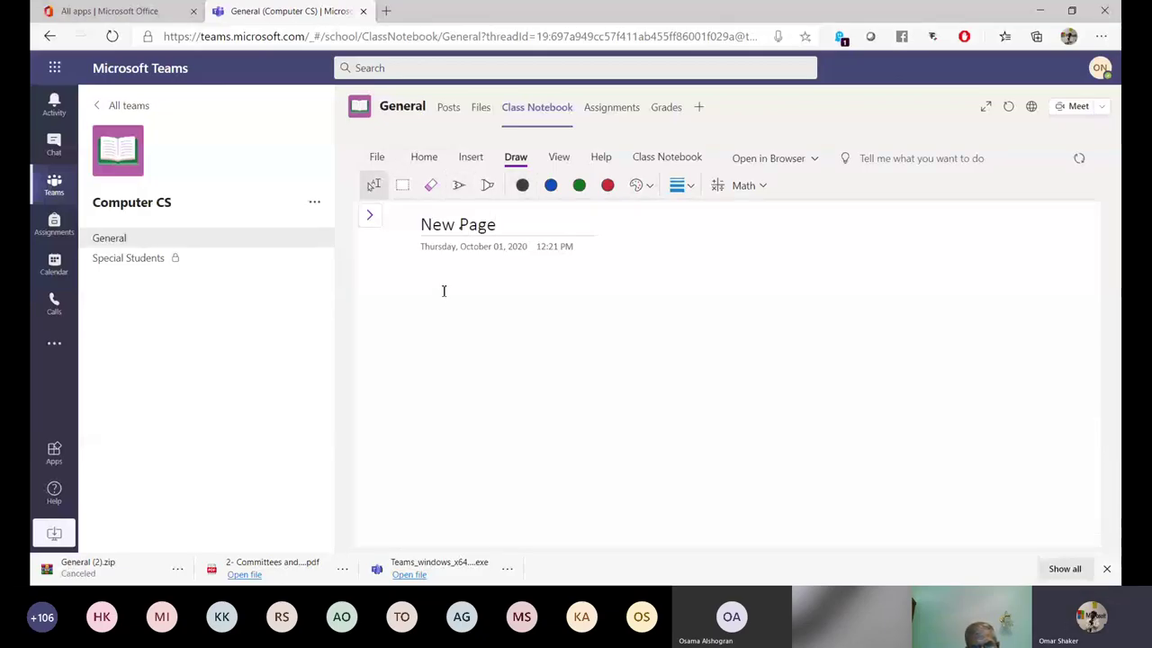
left_click(443, 292)
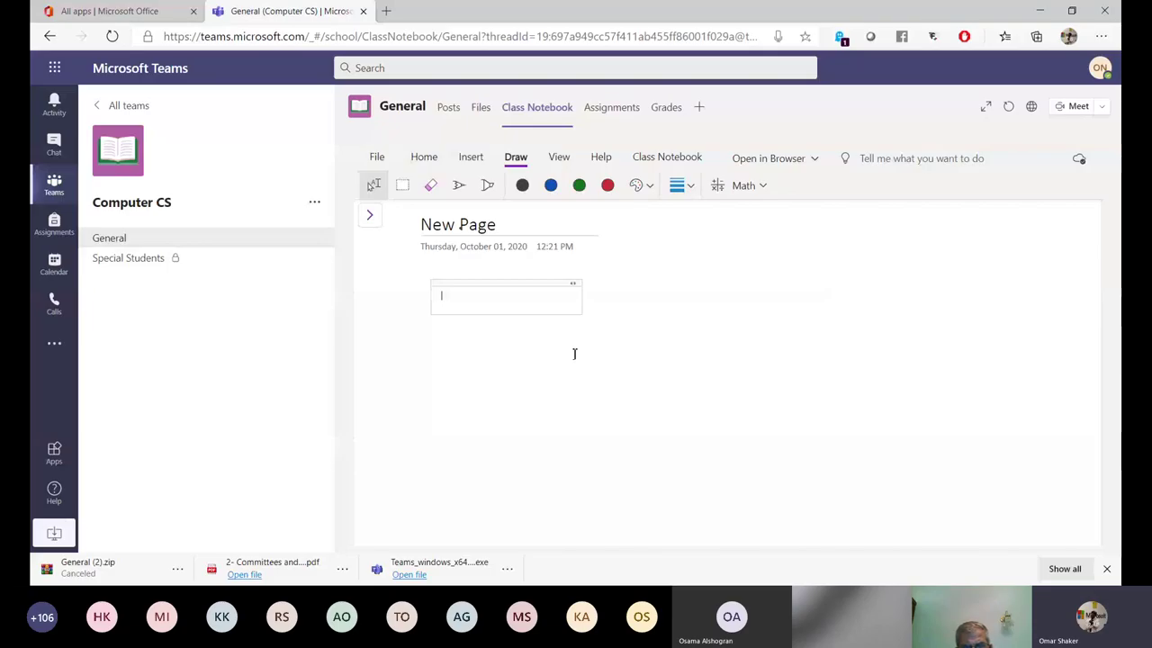
Insert the Word file 'How to manage your Teams' onto New Page as an attachment.
left_click(471, 156)
left_click(462, 186)
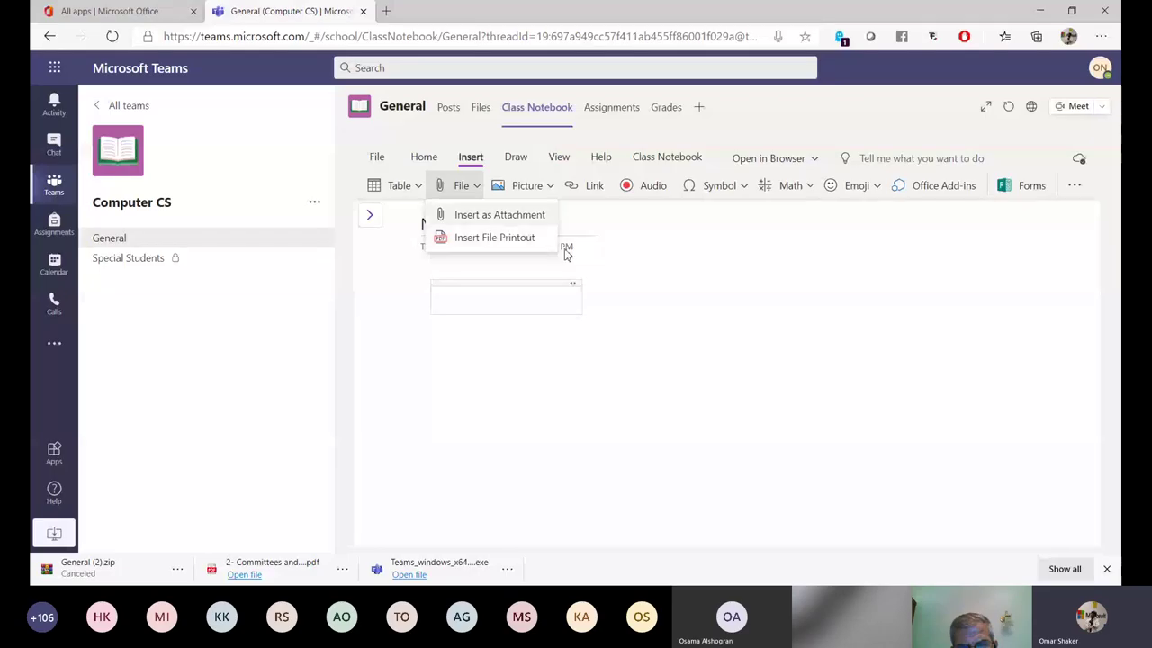
left_click(540, 238)
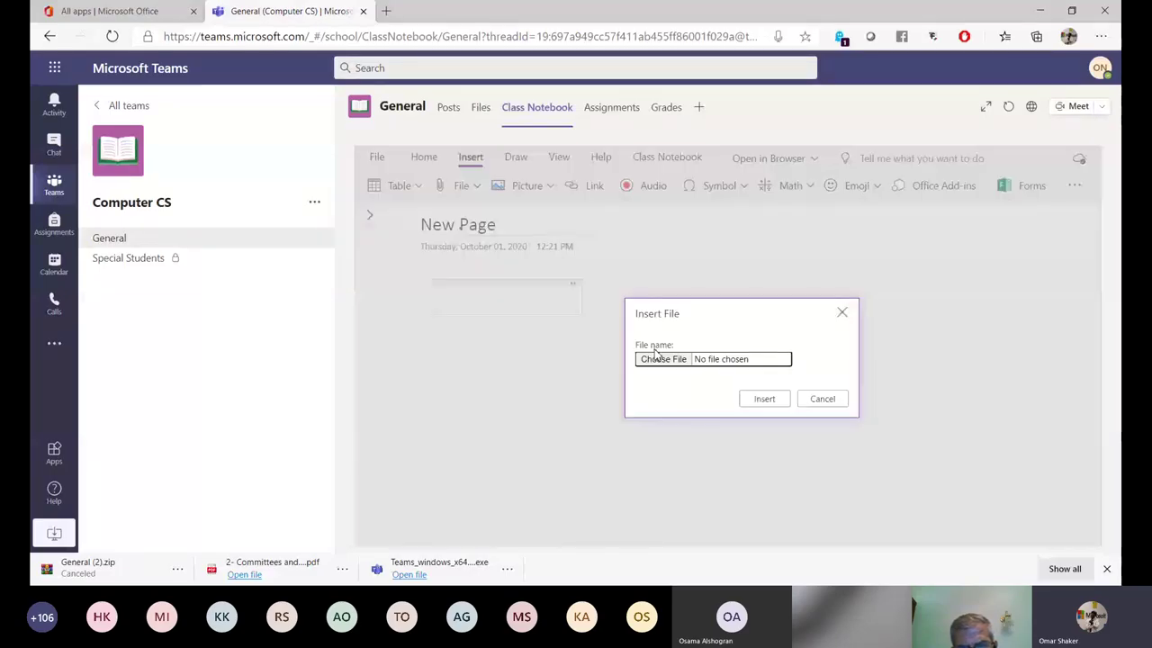
left_click(656, 357)
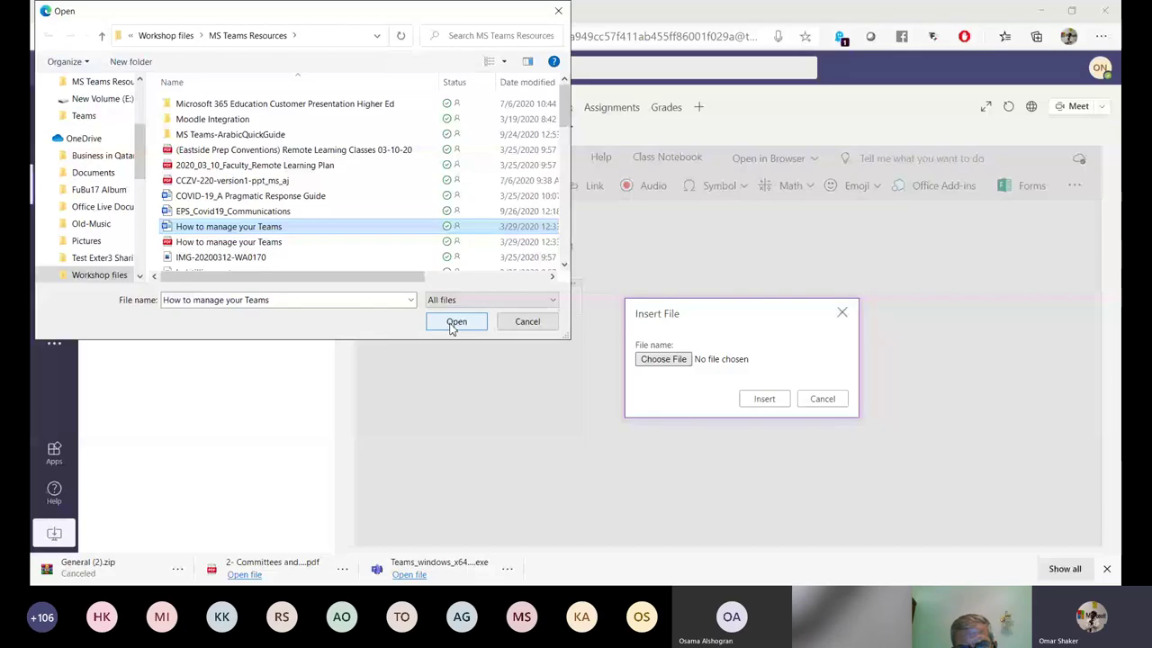
left_click(454, 322)
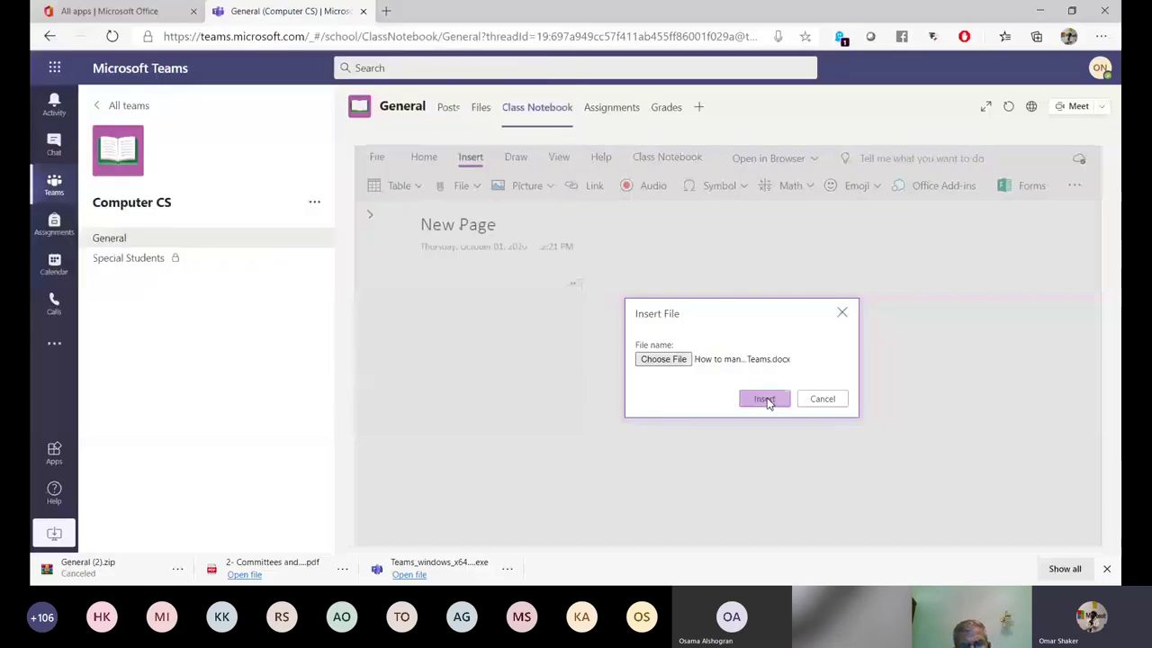
left_click(765, 398)
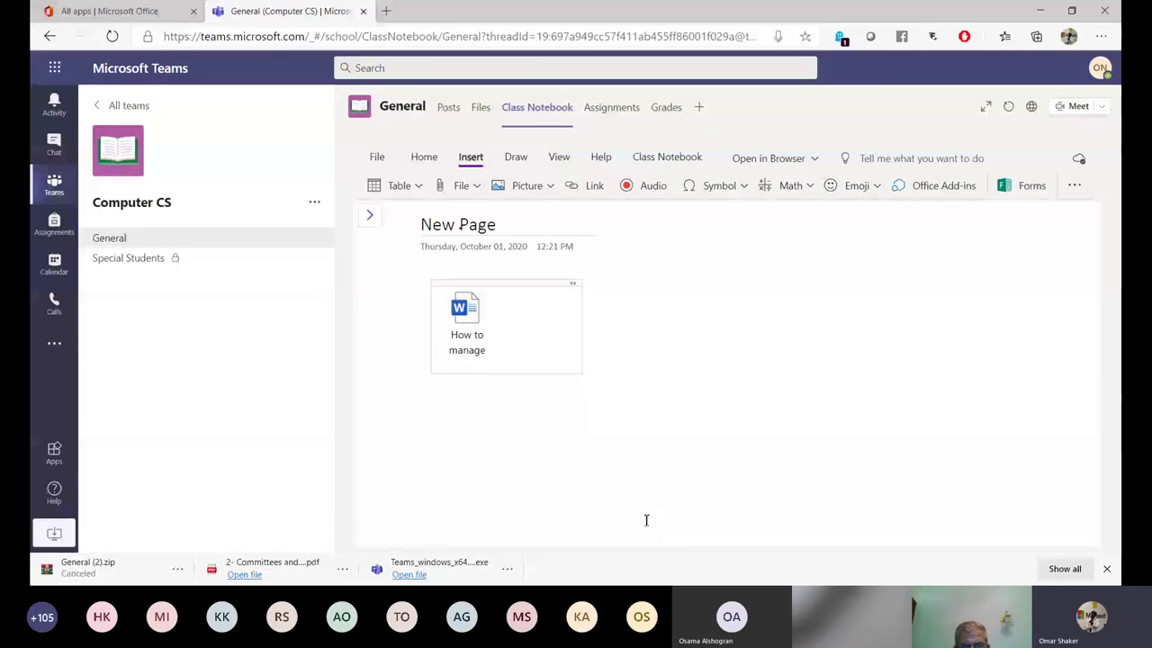
left_click(584, 324)
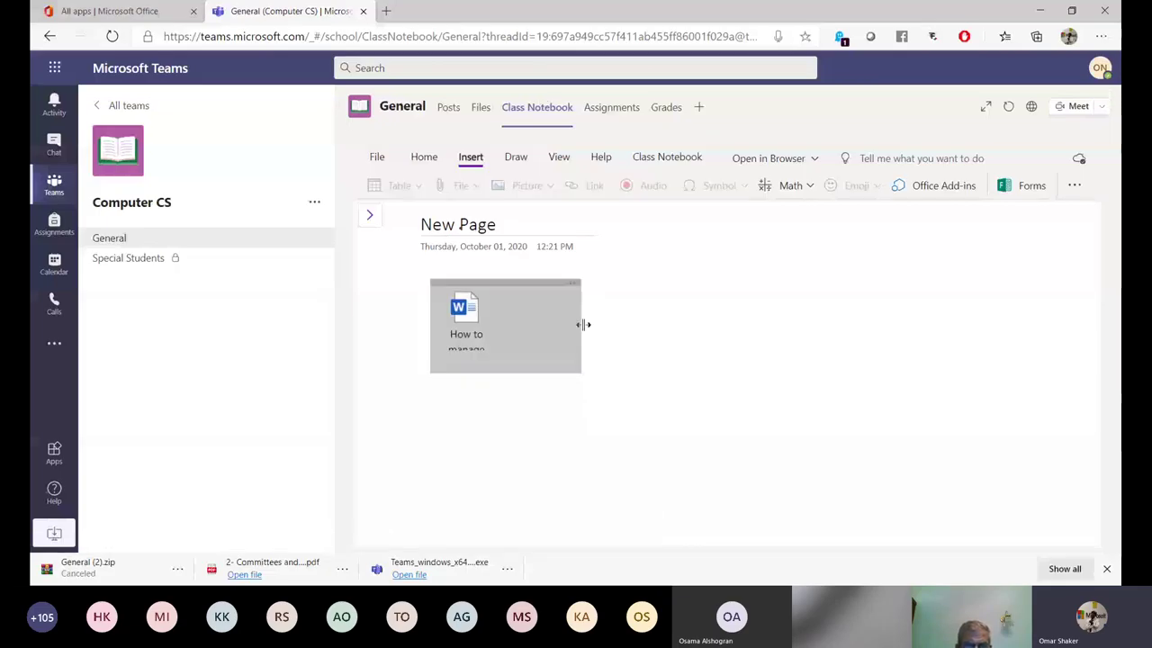
left_click(477, 393)
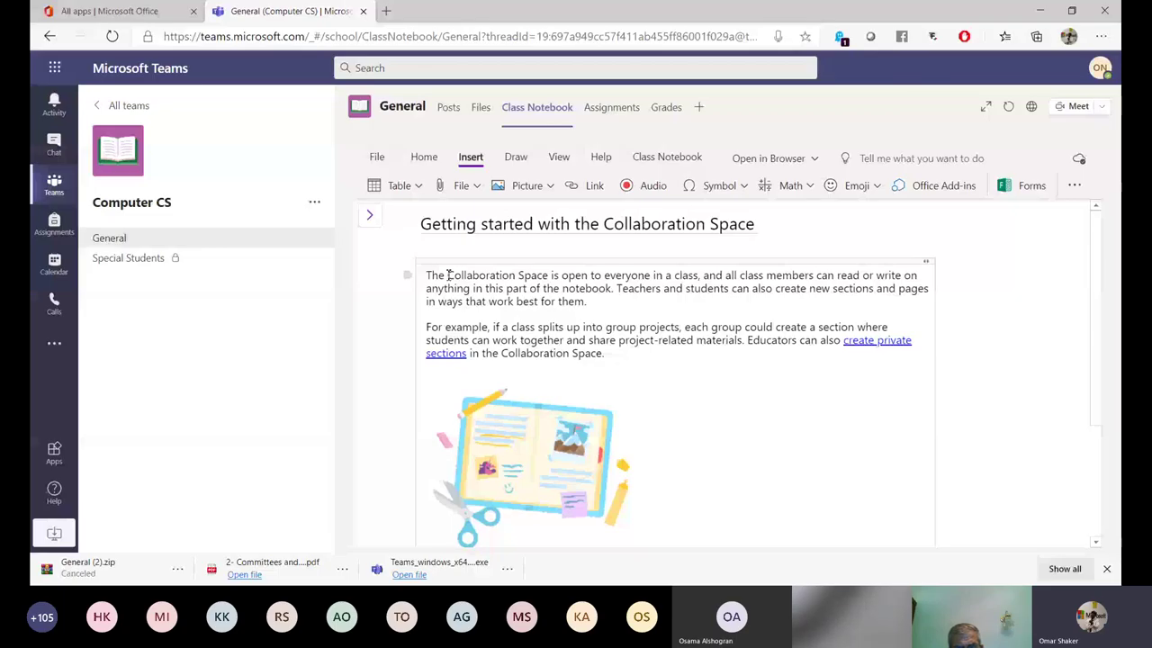
Record an audio clip and embed it after the first paragraph of the Getting started page.
triple_click(447, 274)
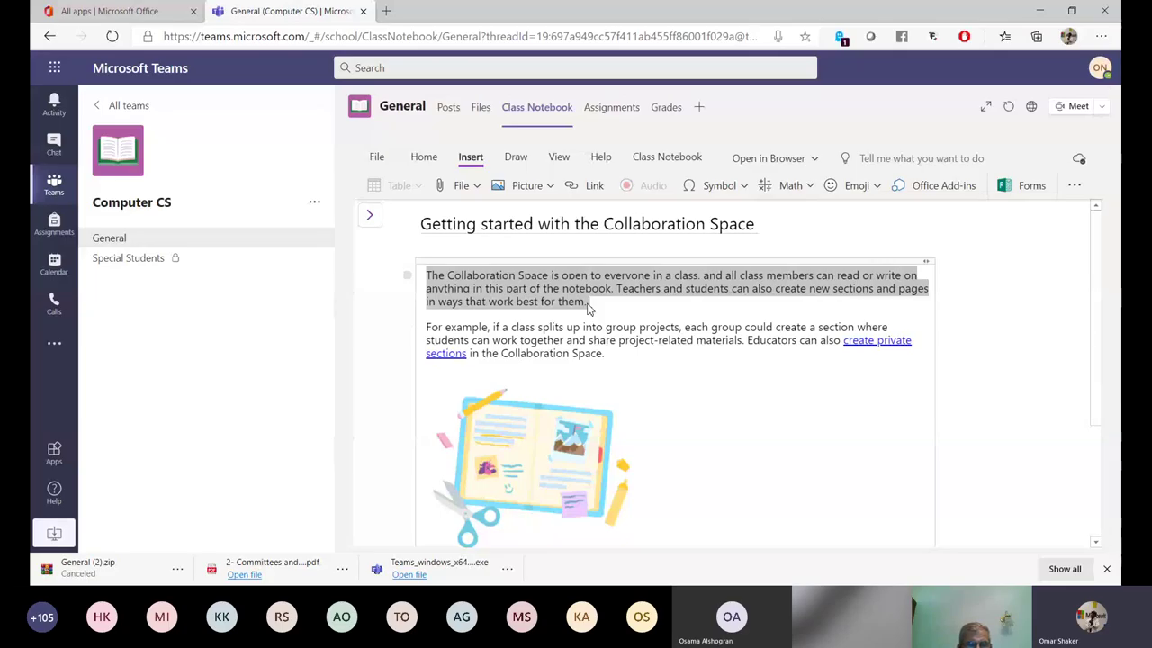
left_click(659, 284)
key("ctrl+alt+p")
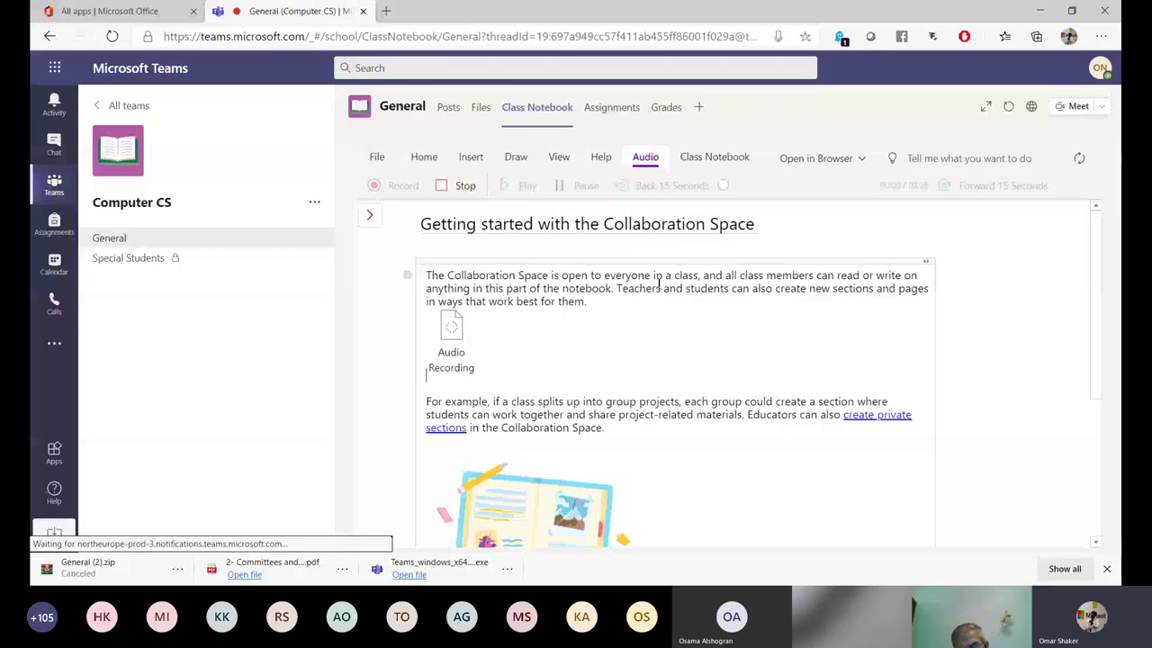
left_click(459, 345)
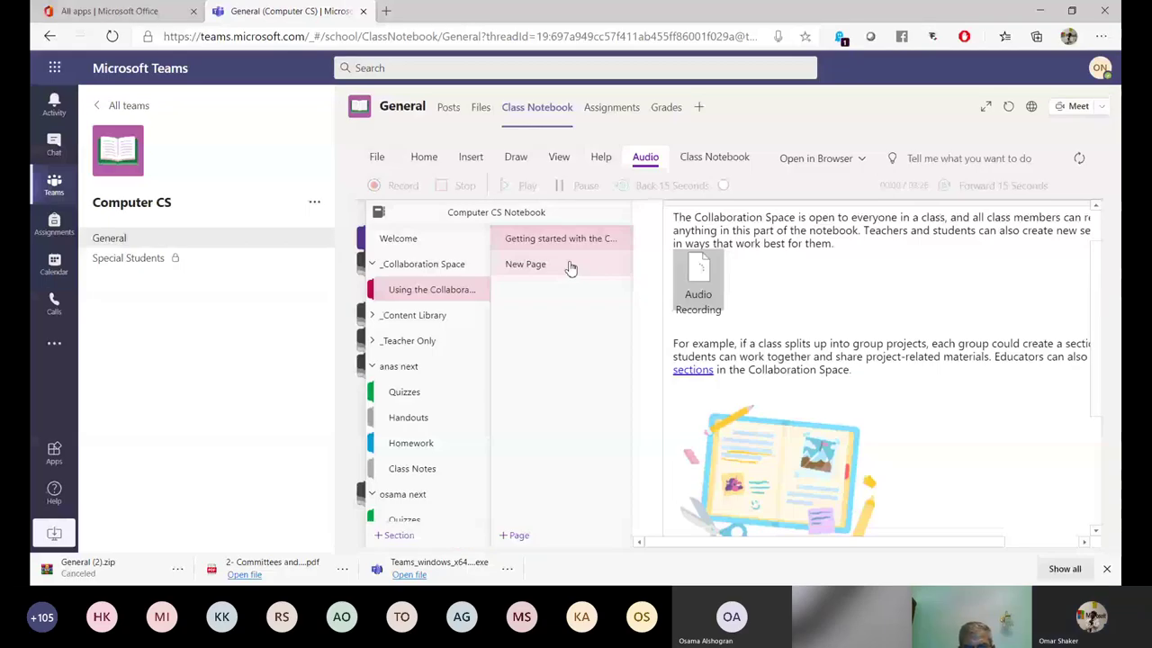
On New Page, type 5*8/9+3, select it, and open the Math pane for it.
left_click(570, 267)
left_click(517, 159)
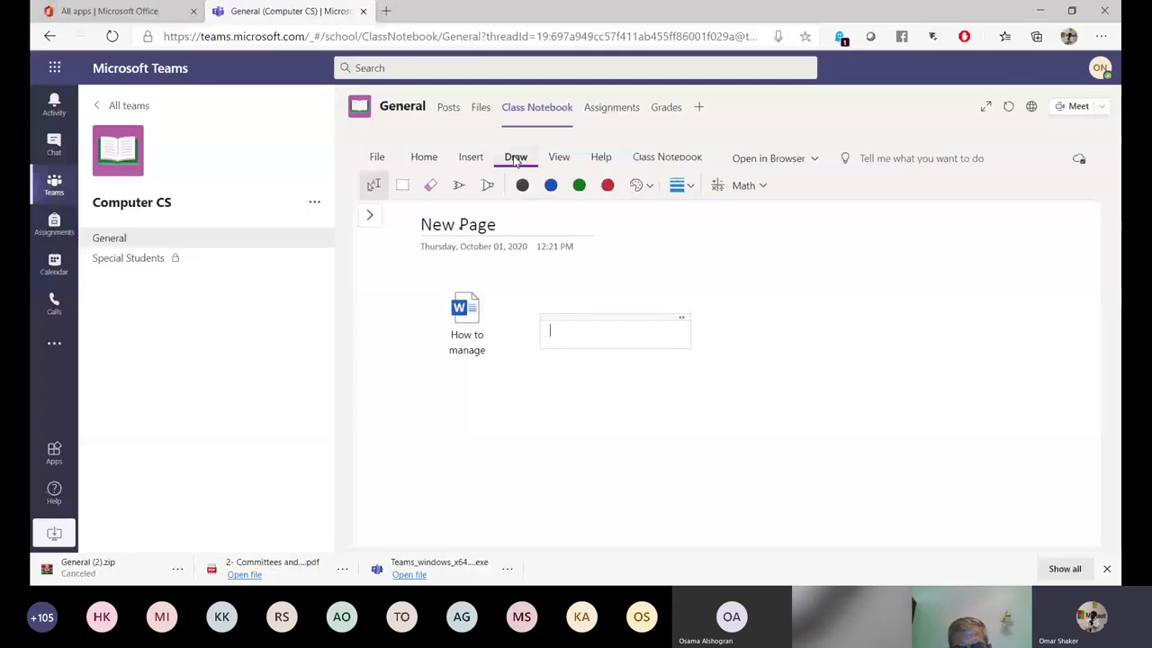
type("5*8/9+3")
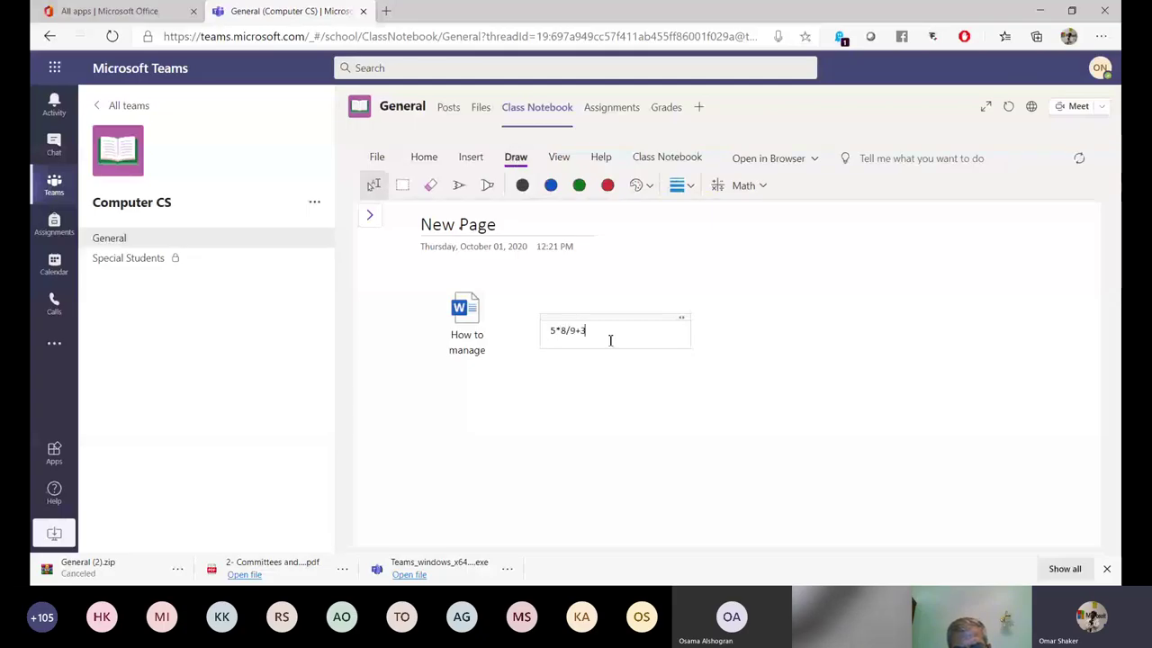
left_click_drag(610, 340, 550, 335)
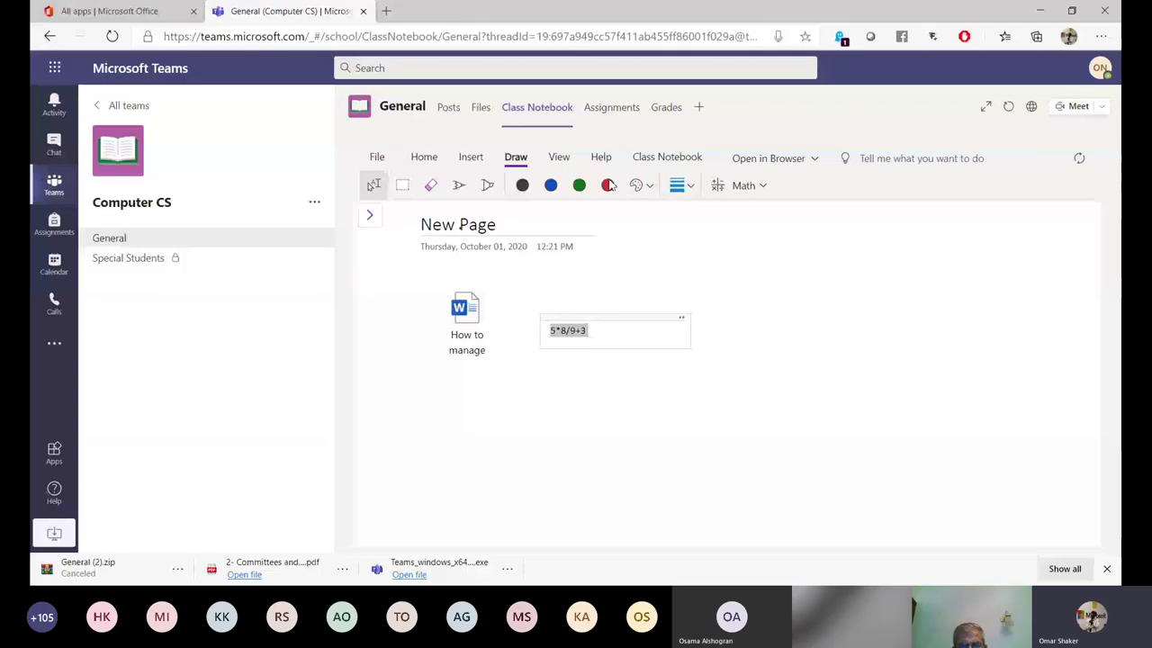
left_click(747, 187)
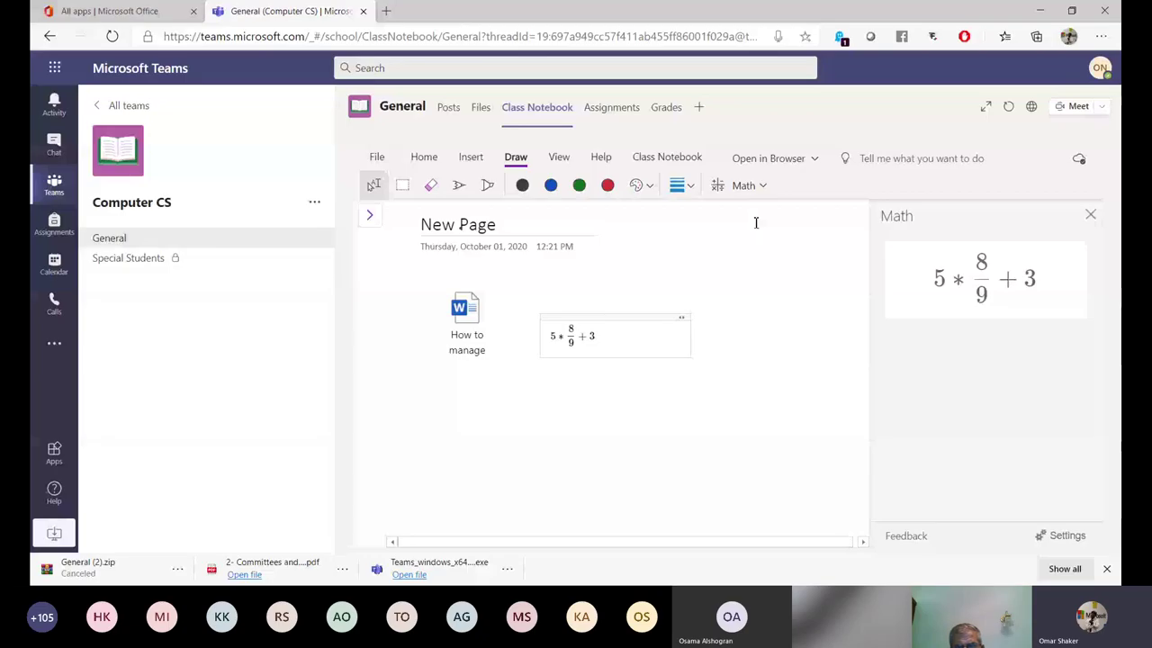
Evaluate 5*8/9+3 to 67/9 (≈7.44444) and review its five solution steps.
left_click(592, 346)
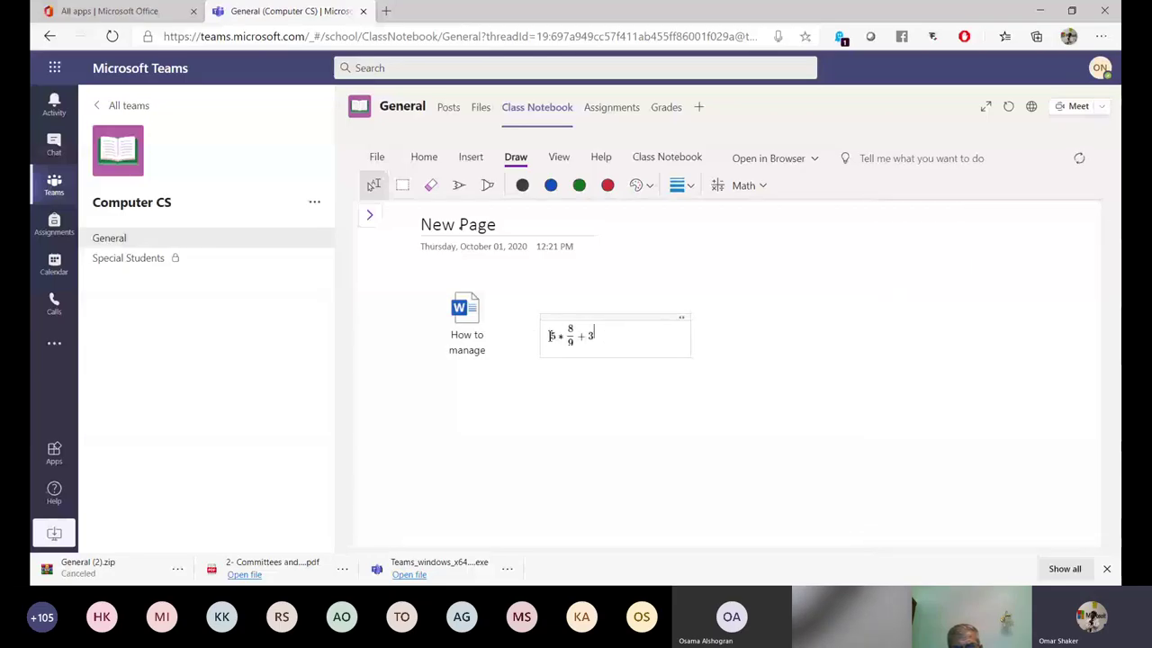
left_click(744, 186)
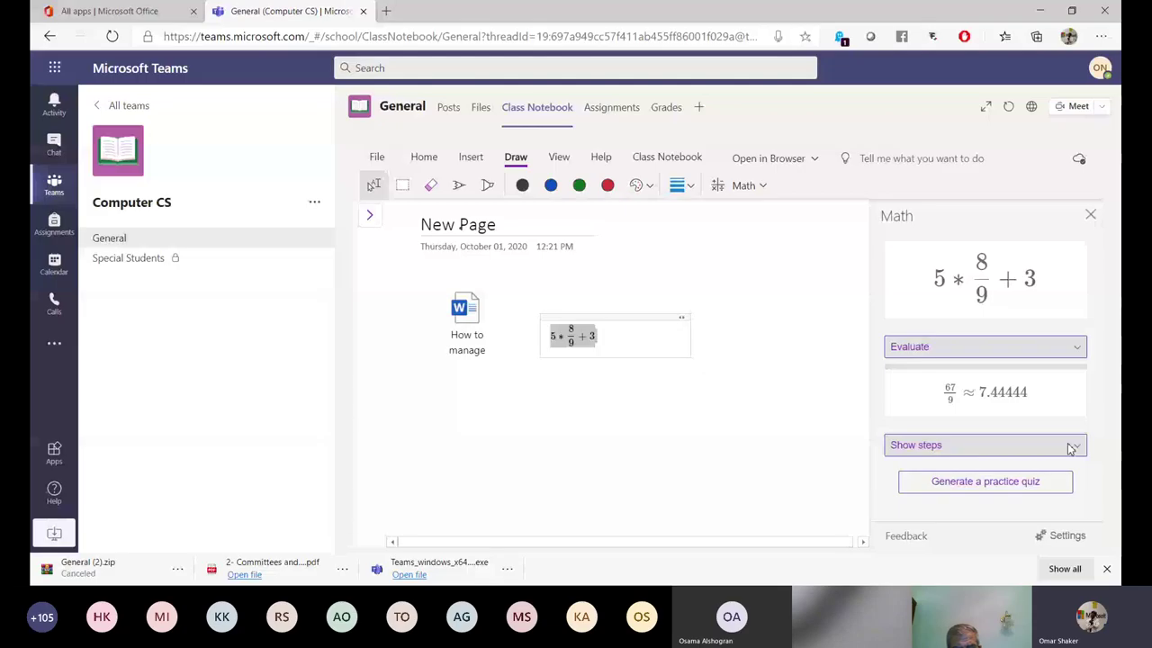
left_click(1070, 447)
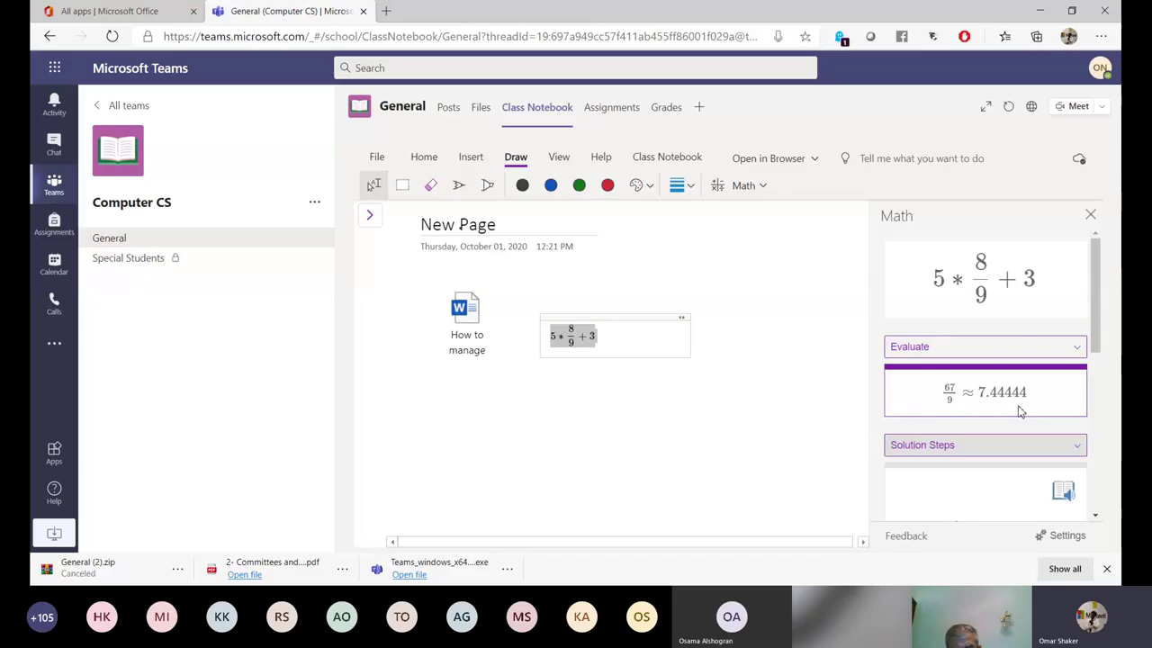
scroll(1021, 410, "down", 2)
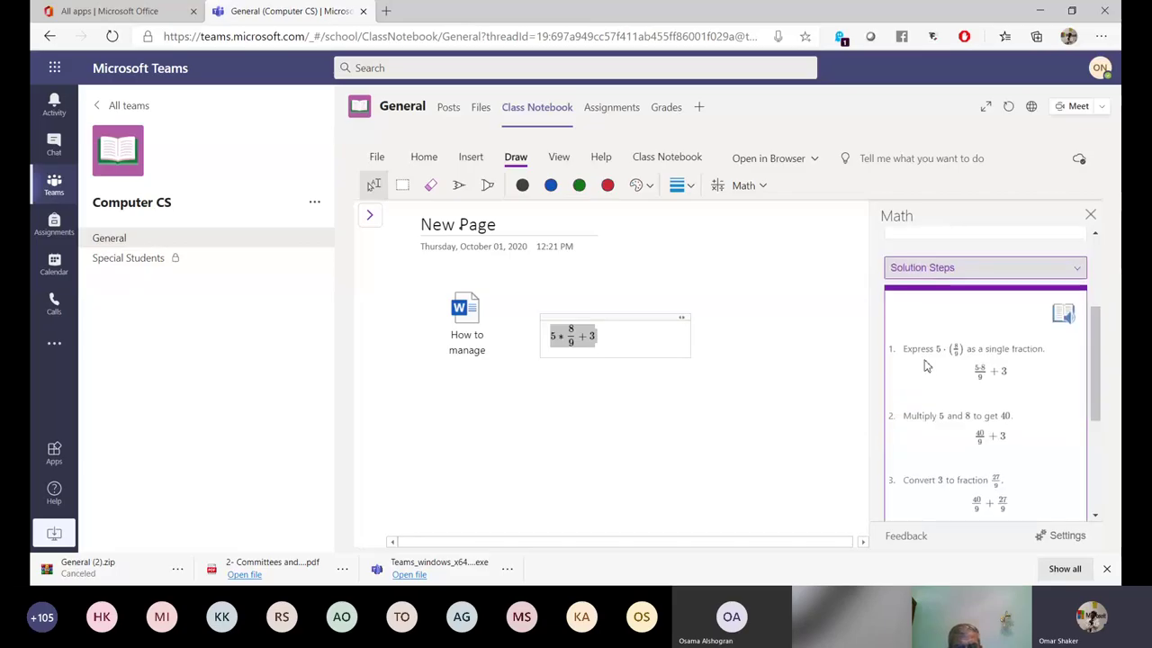
scroll(932, 355, "down", 2)
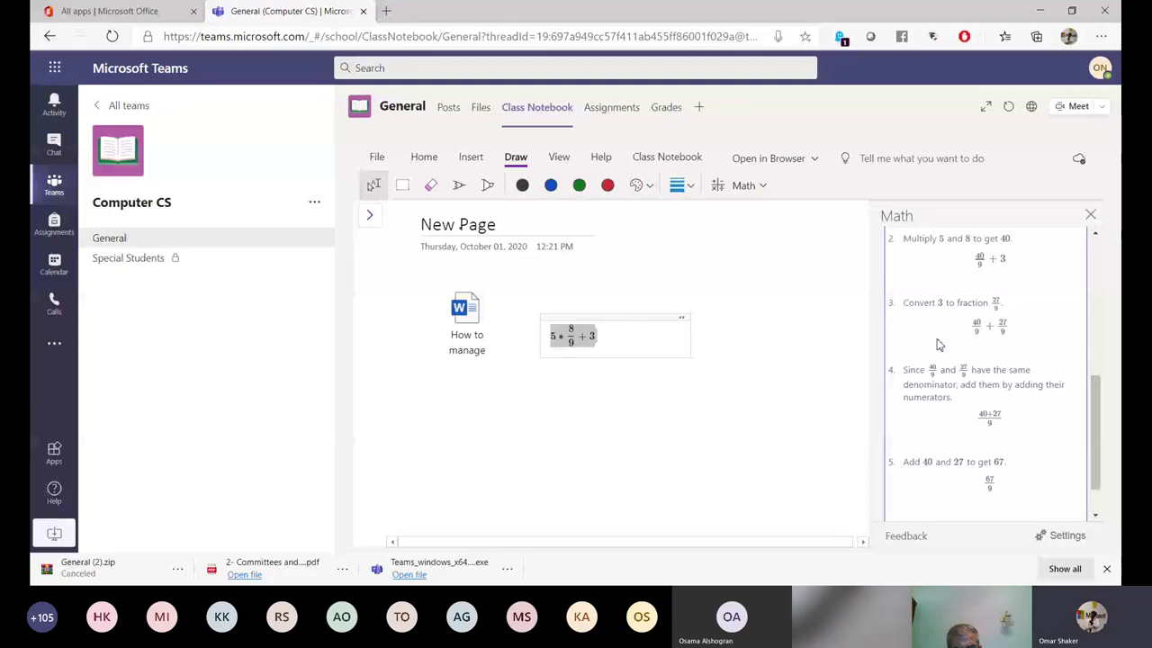
scroll(938, 344, "down", 1)
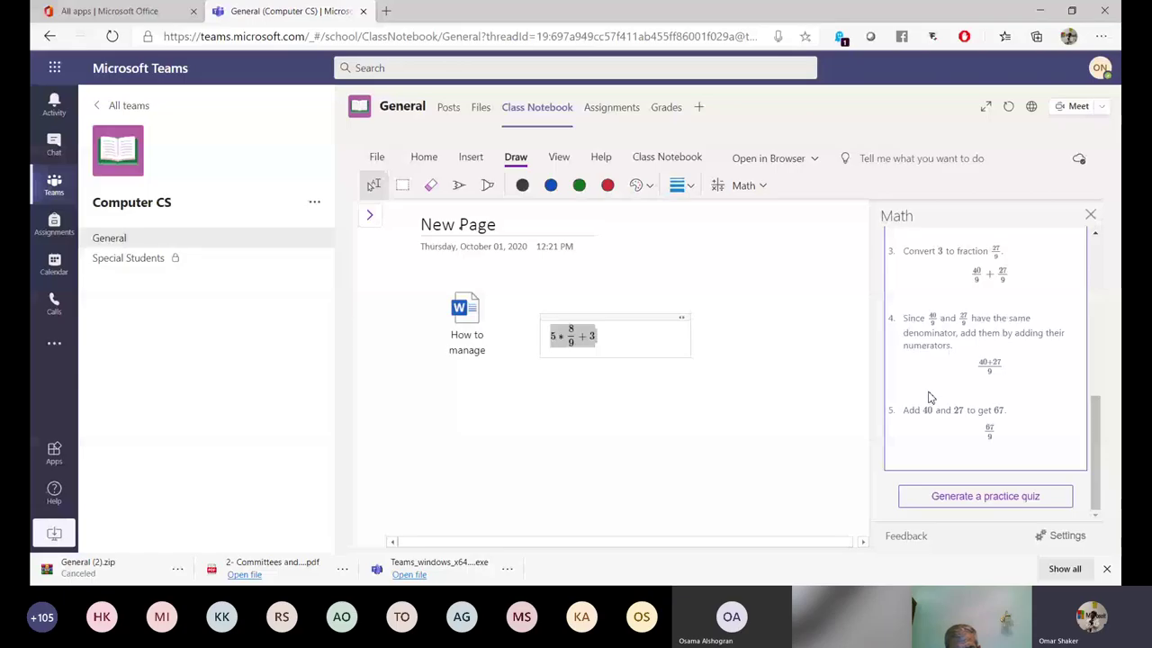
scroll(979, 381, "up", 2)
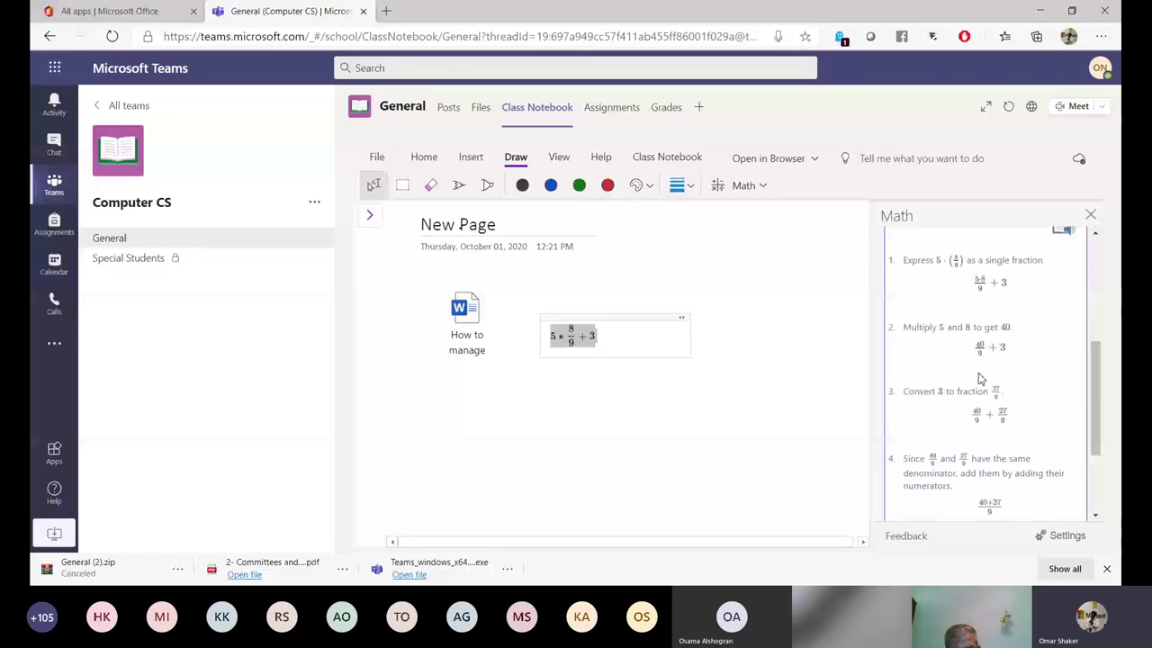
scroll(981, 379, "down", 2)
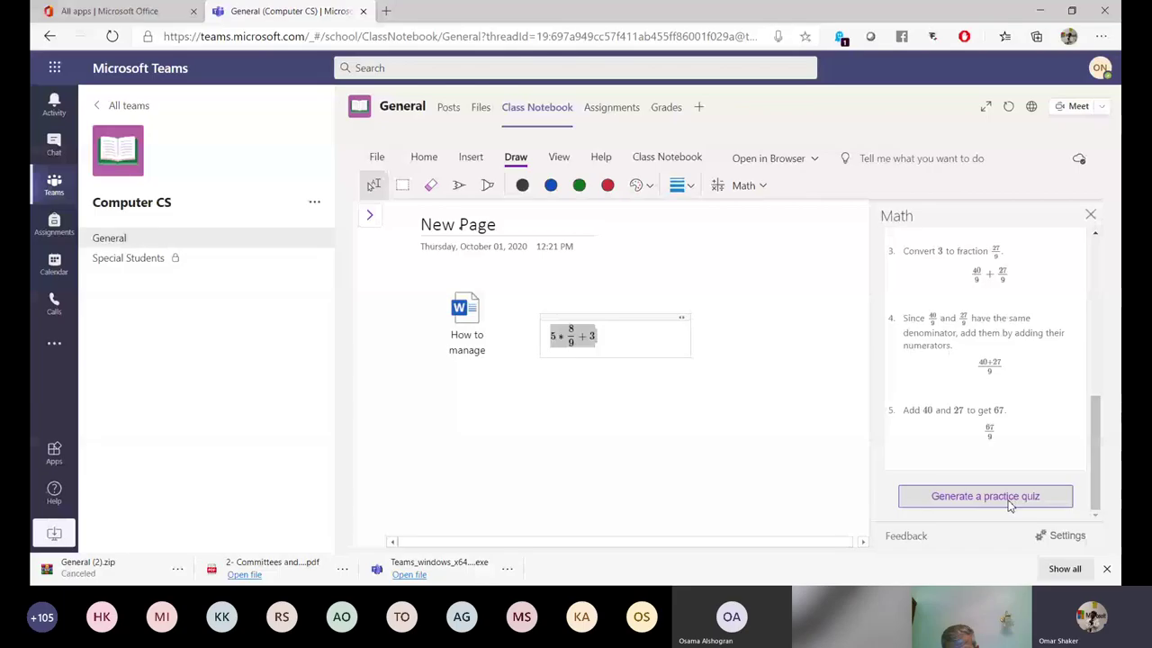
Generate a 6-question Practice Math Quiz below the equation, then show the section and page list.
left_click(986, 496)
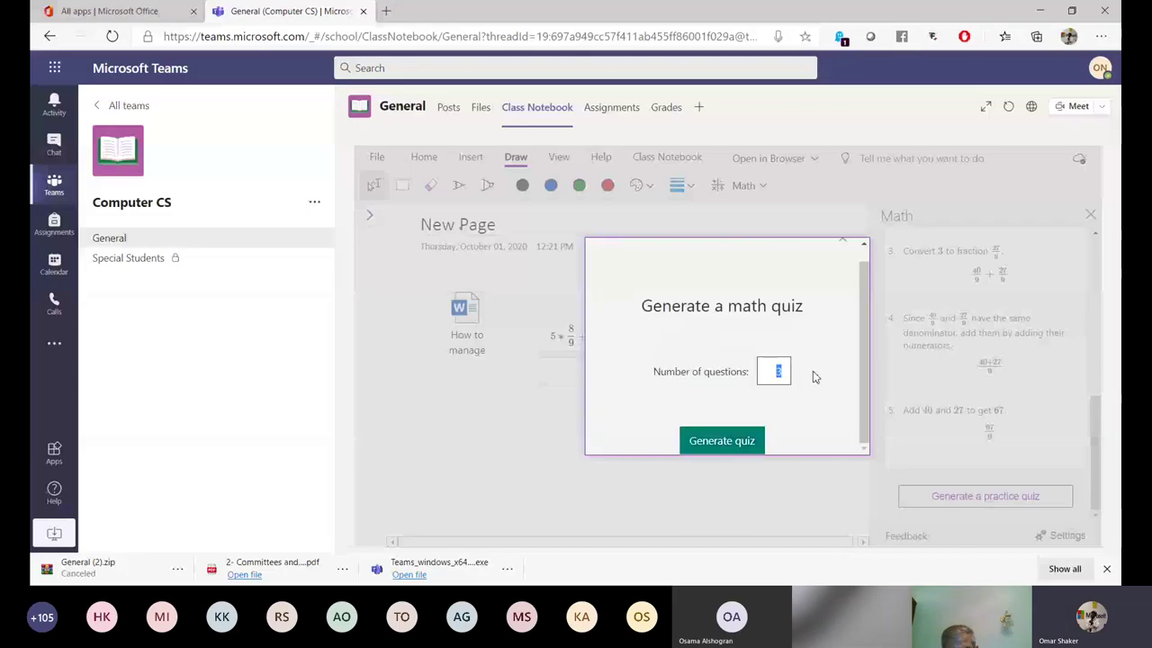
type("6")
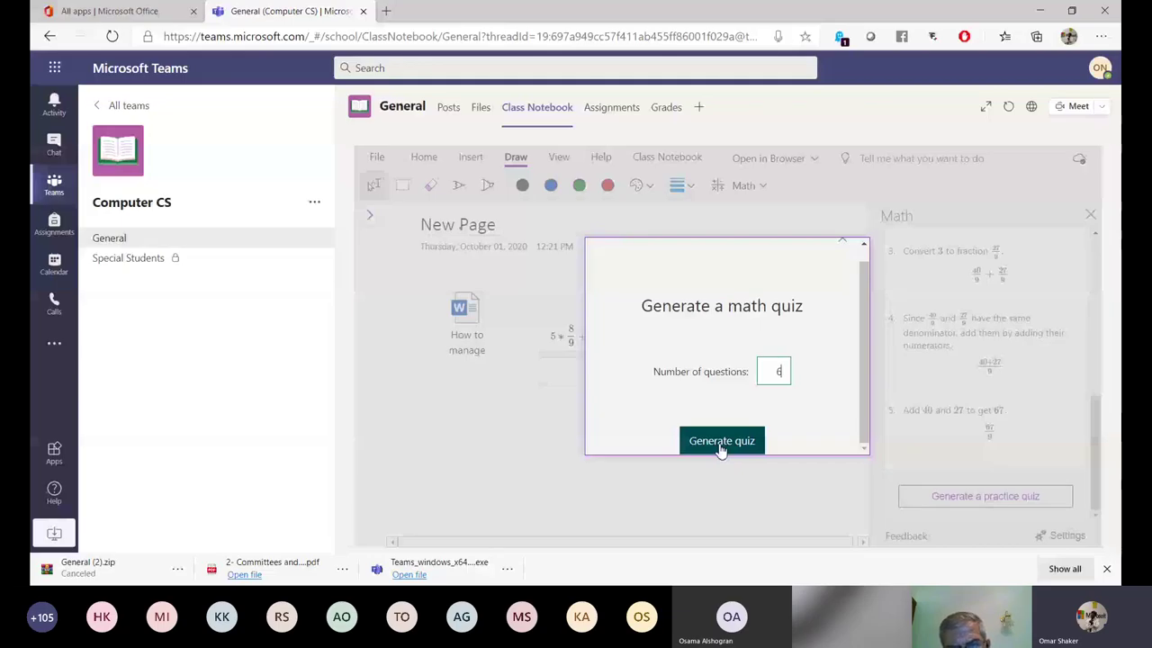
left_click(720, 448)
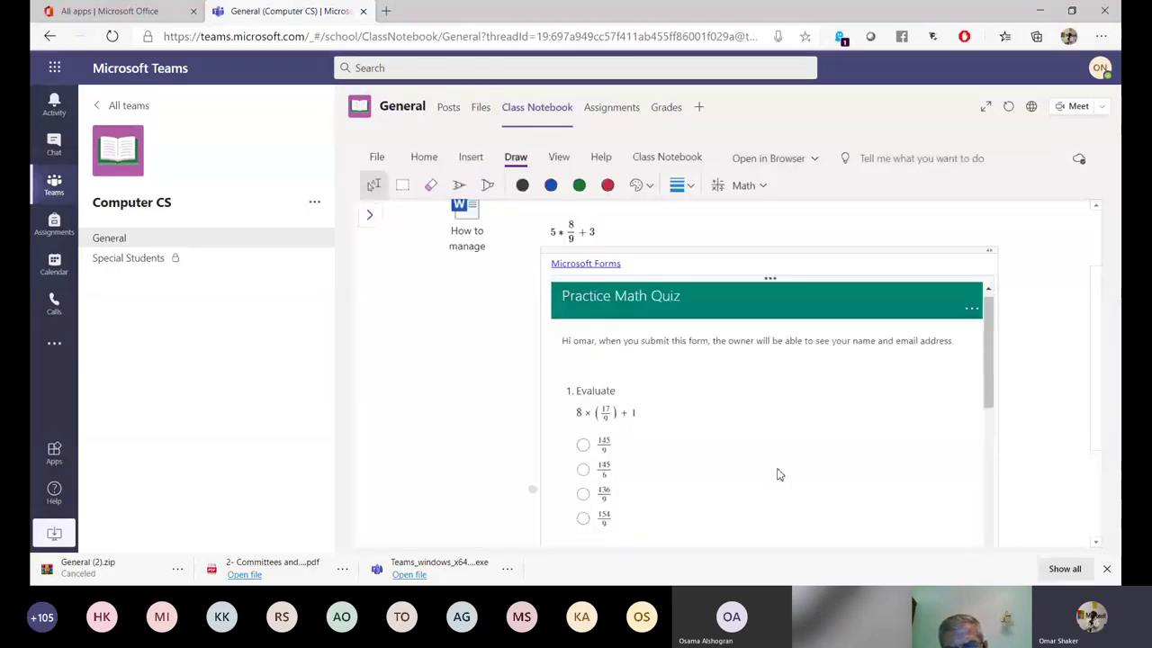
scroll(776, 366, "down", 10)
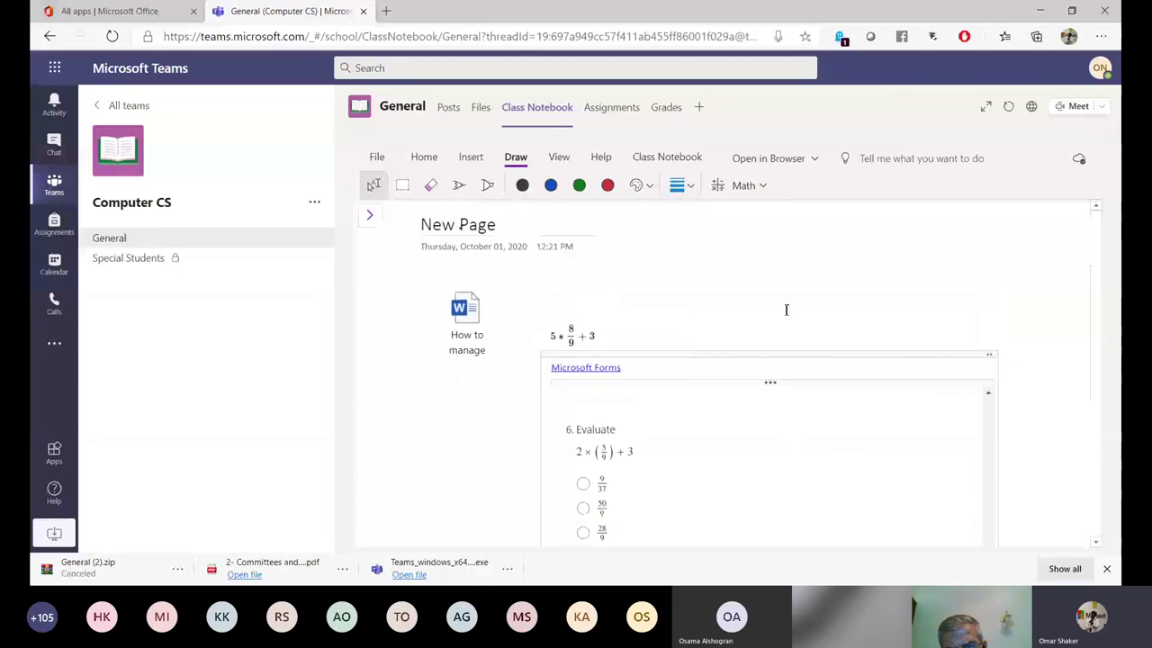
left_click(371, 220)
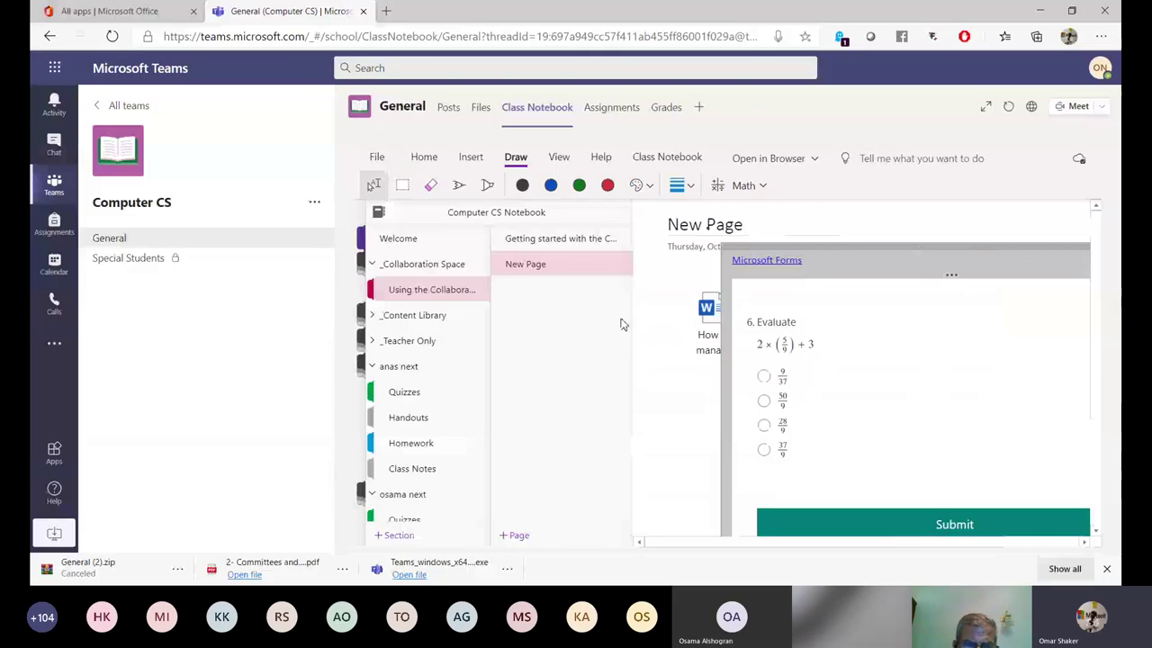
Copy New Page into the Homework section of anas next and open Homework to view it.
right_click(544, 266)
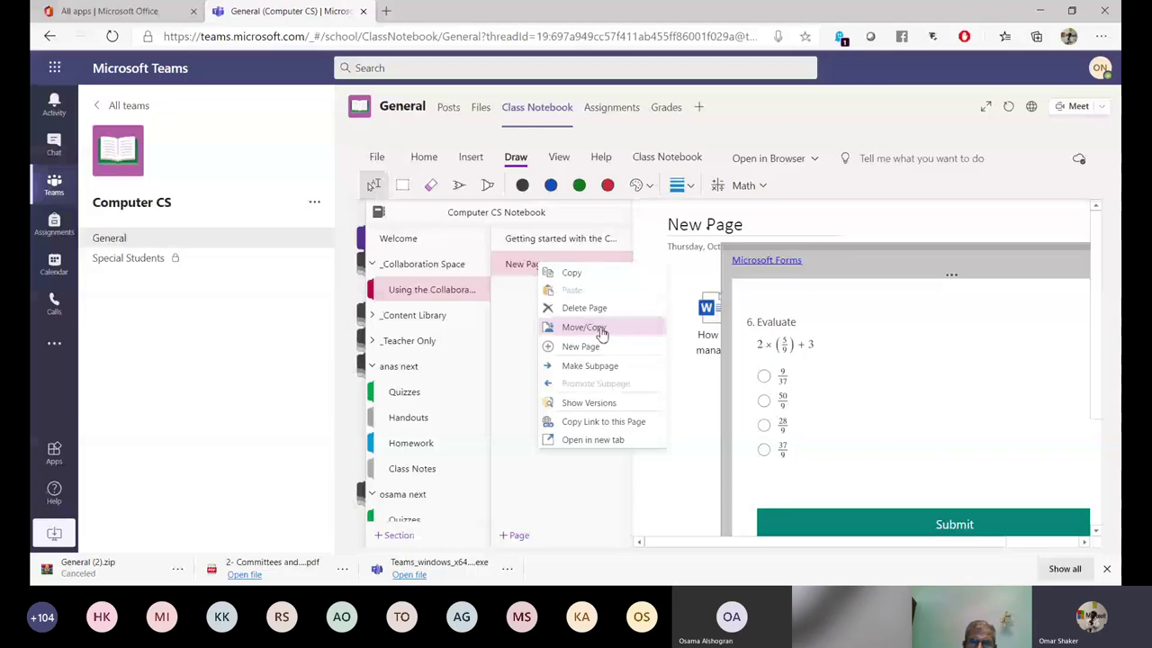
left_click(601, 329)
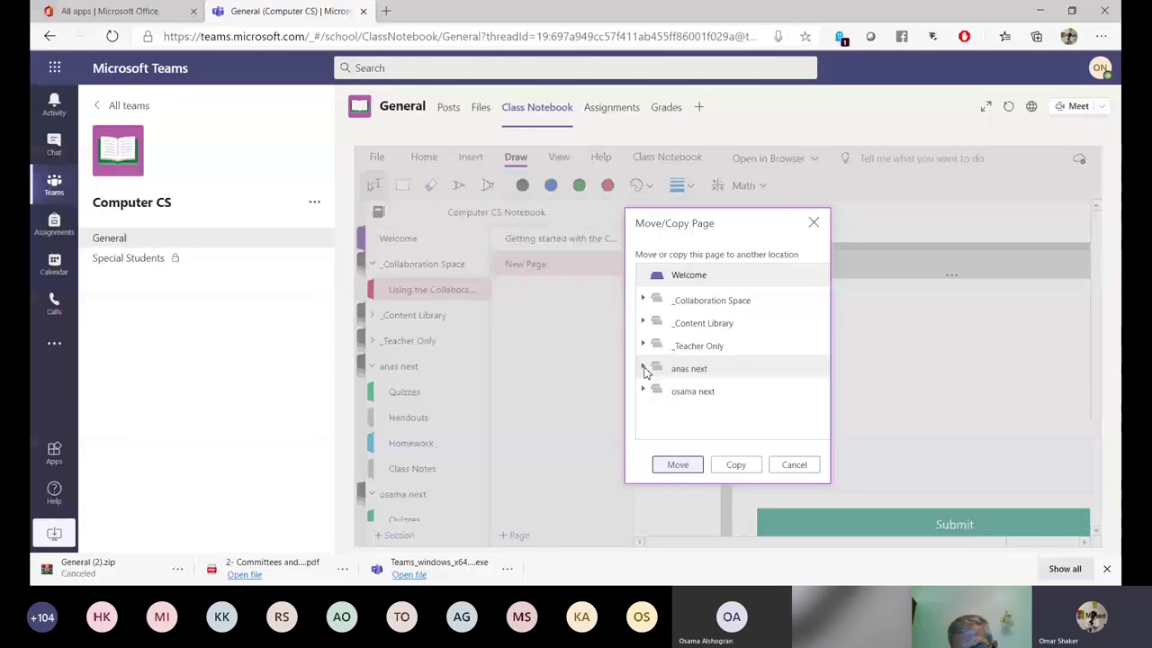
left_click(643, 369)
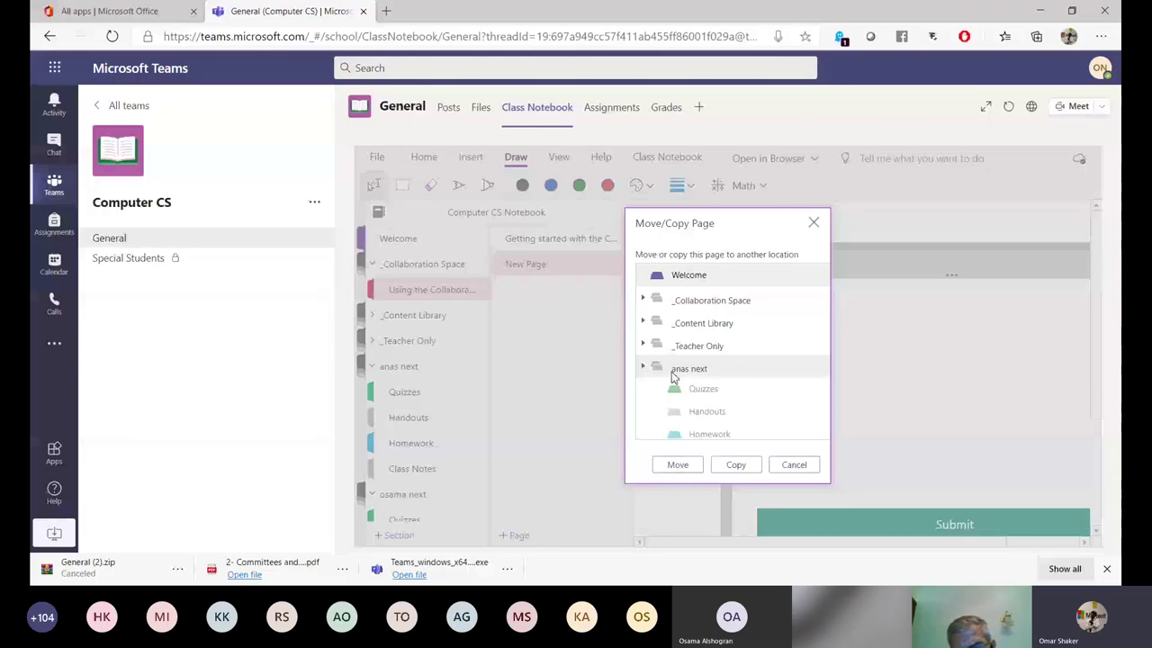
scroll(682, 391, "down", 1)
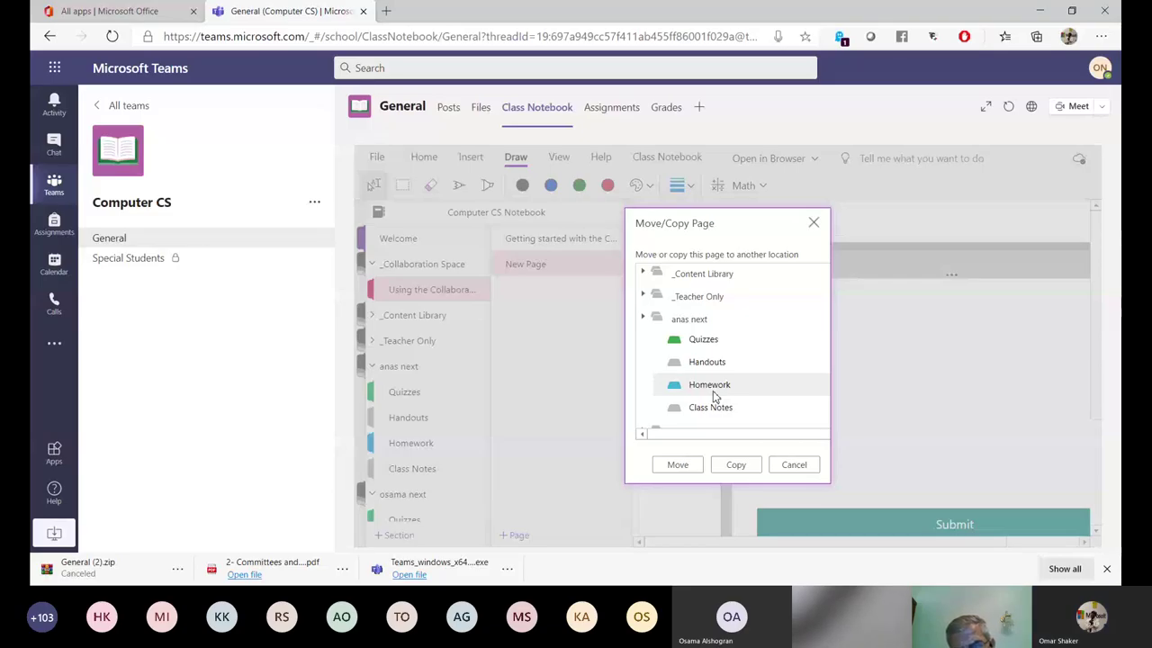
left_click(713, 394)
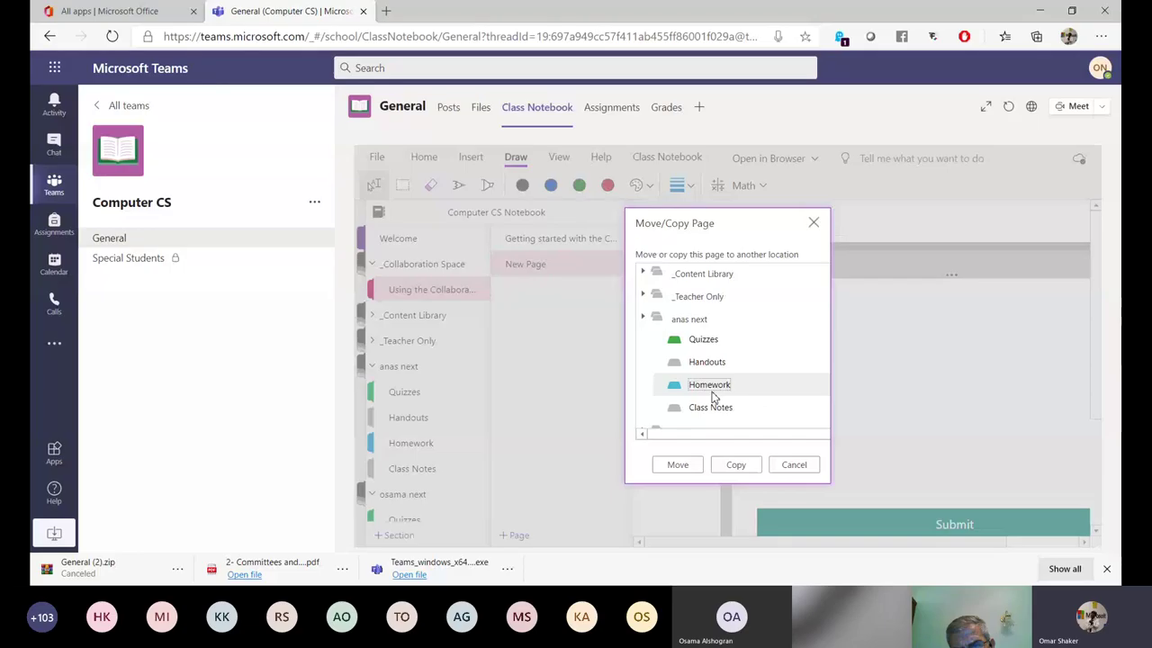
left_click(735, 464)
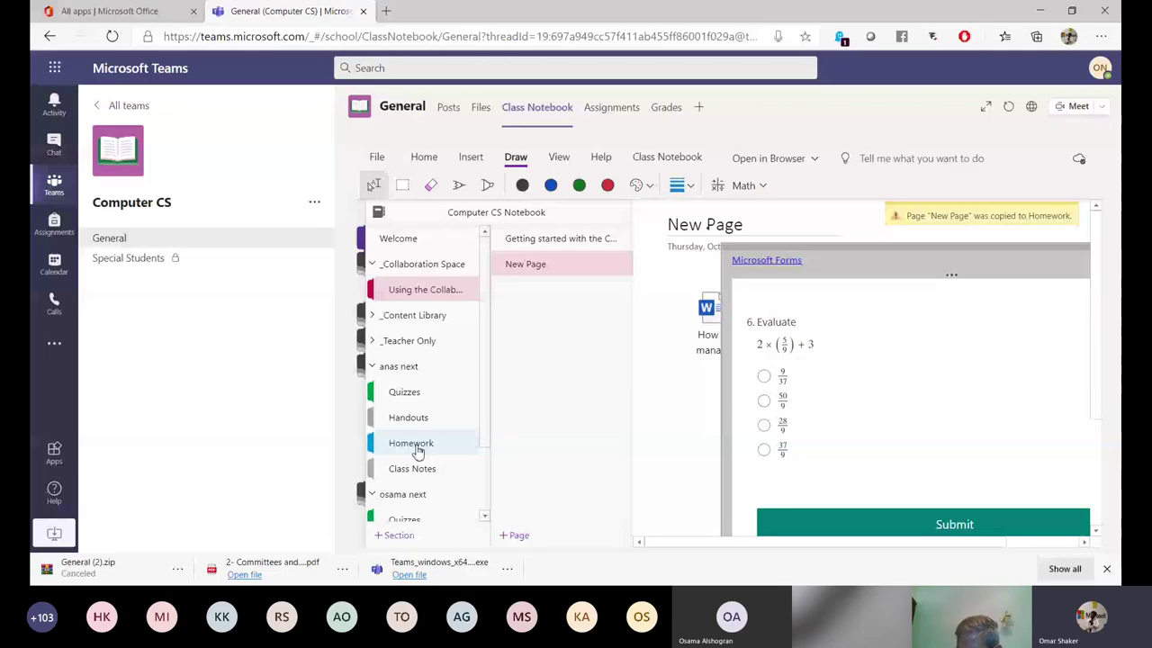
left_click(417, 446)
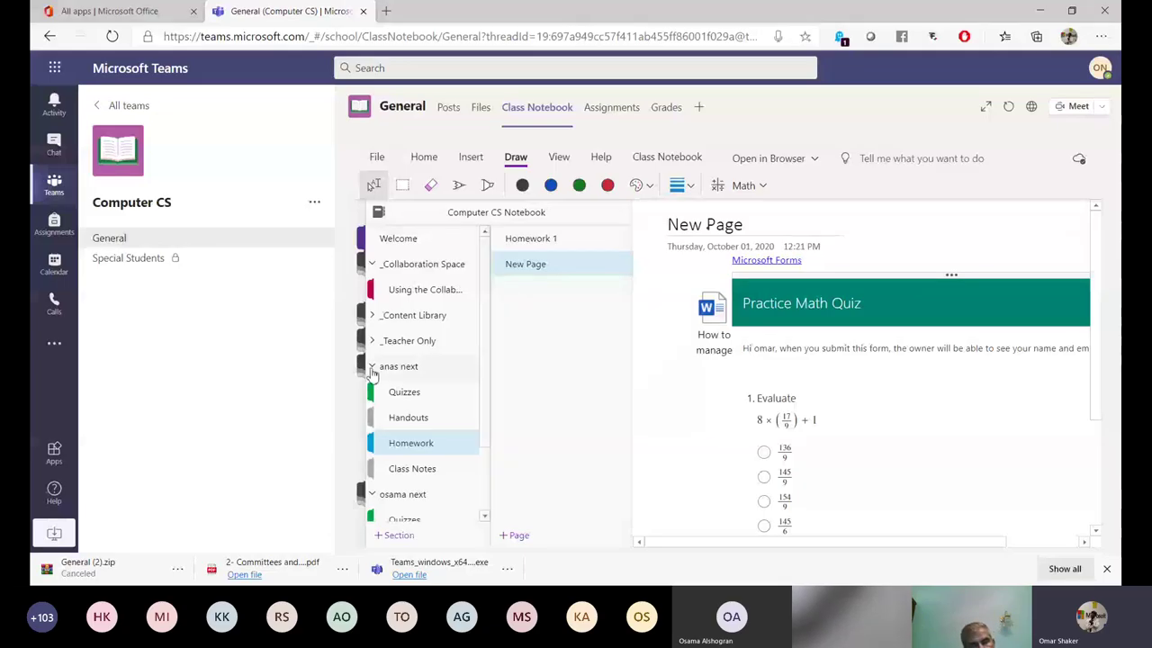
Collapse anas next, expand _Content Library, then return to the General channel's Posts.
left_click(372, 369)
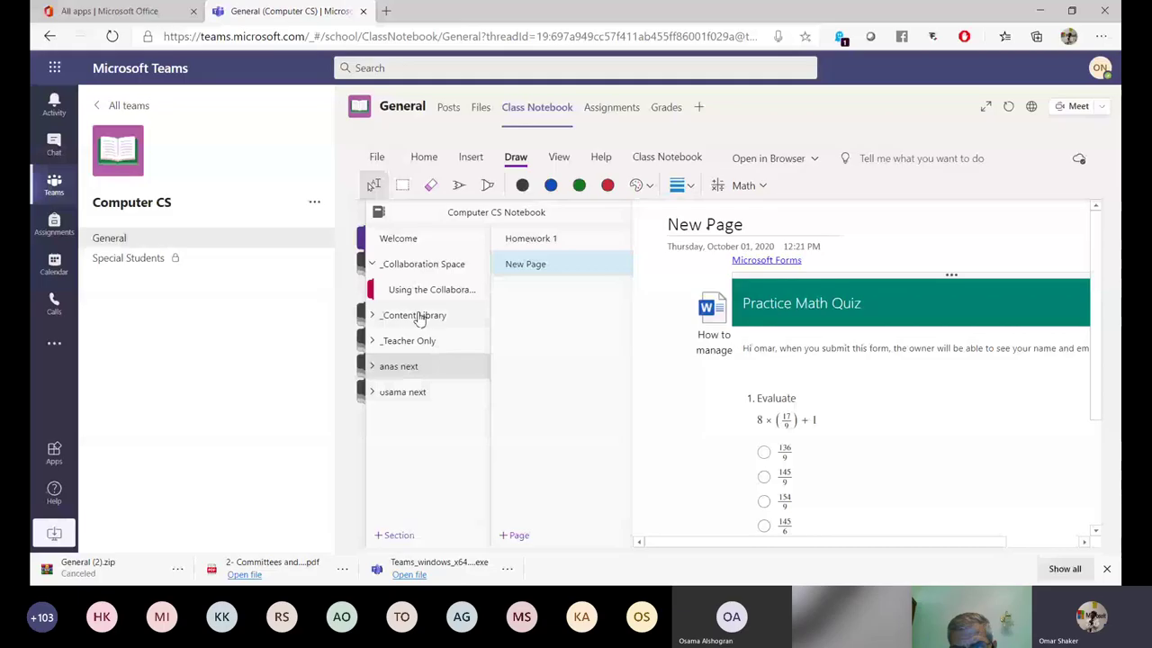
left_click(417, 318)
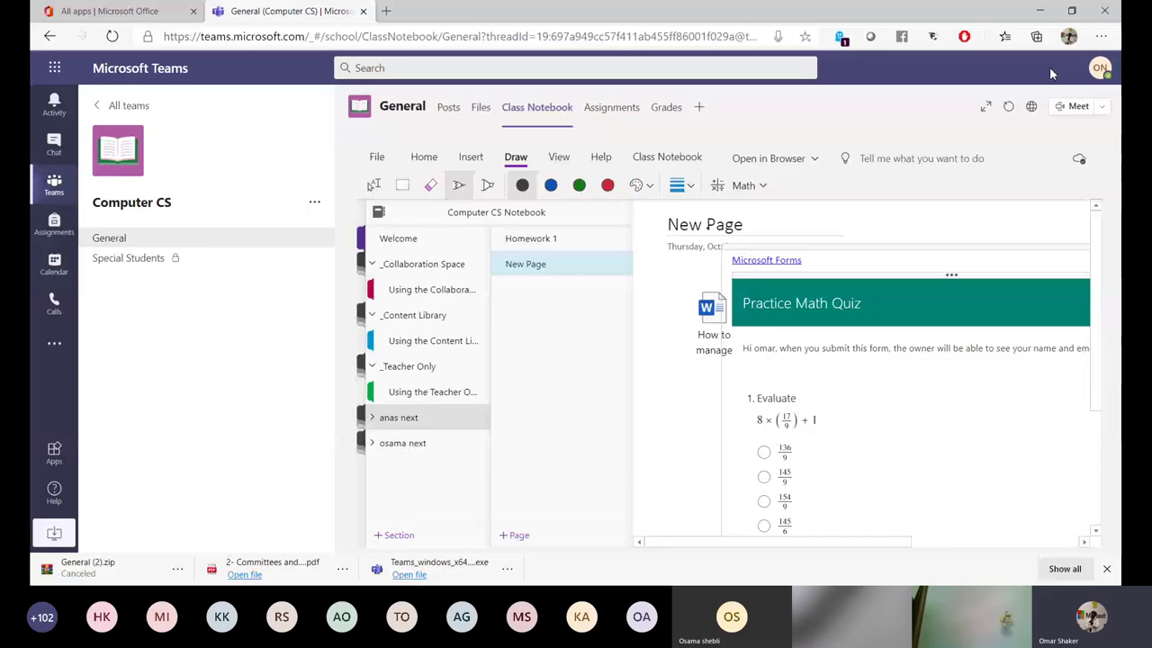
left_click(357, 111)
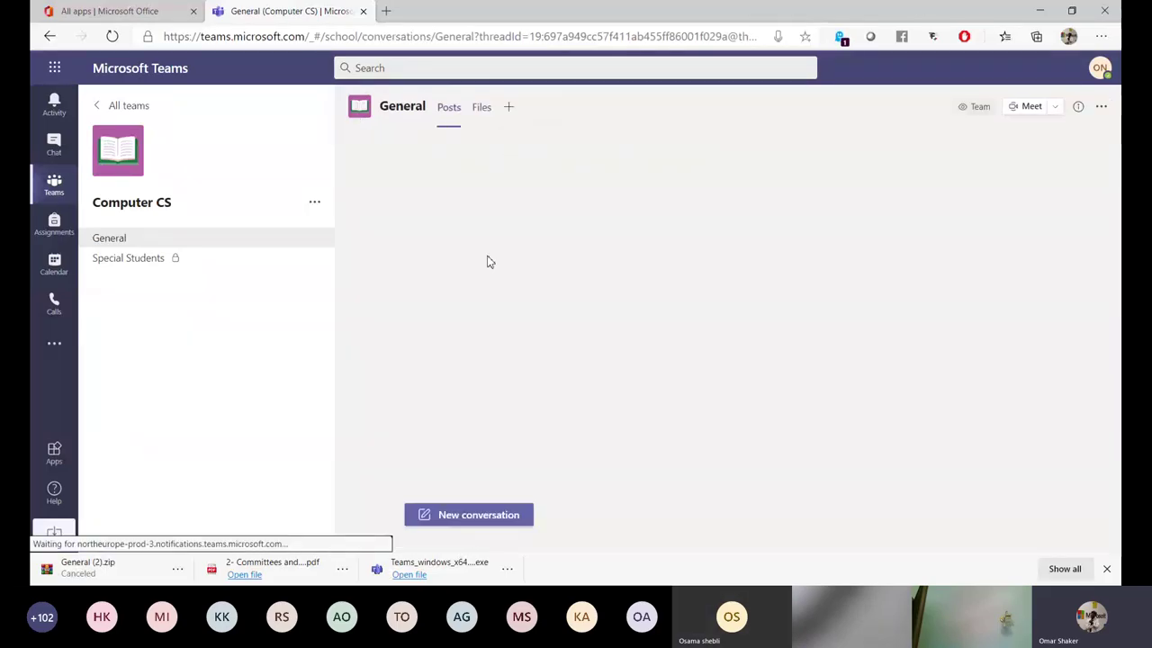
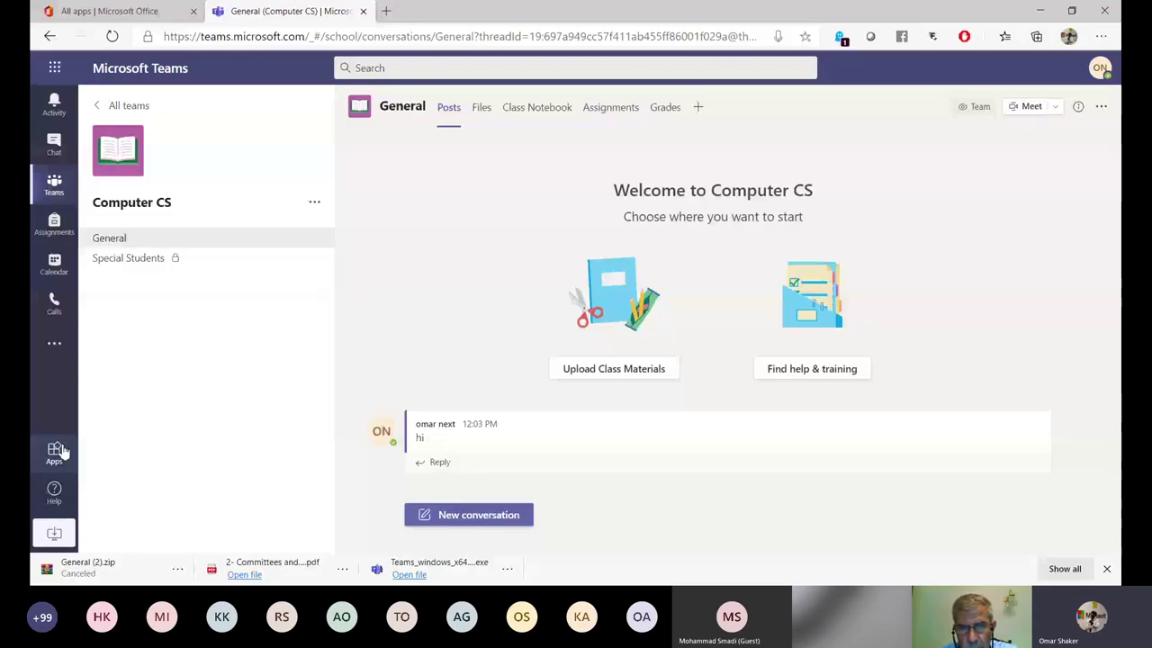
Search the app store for 'zoom', then clear the search term.
left_click(57, 451)
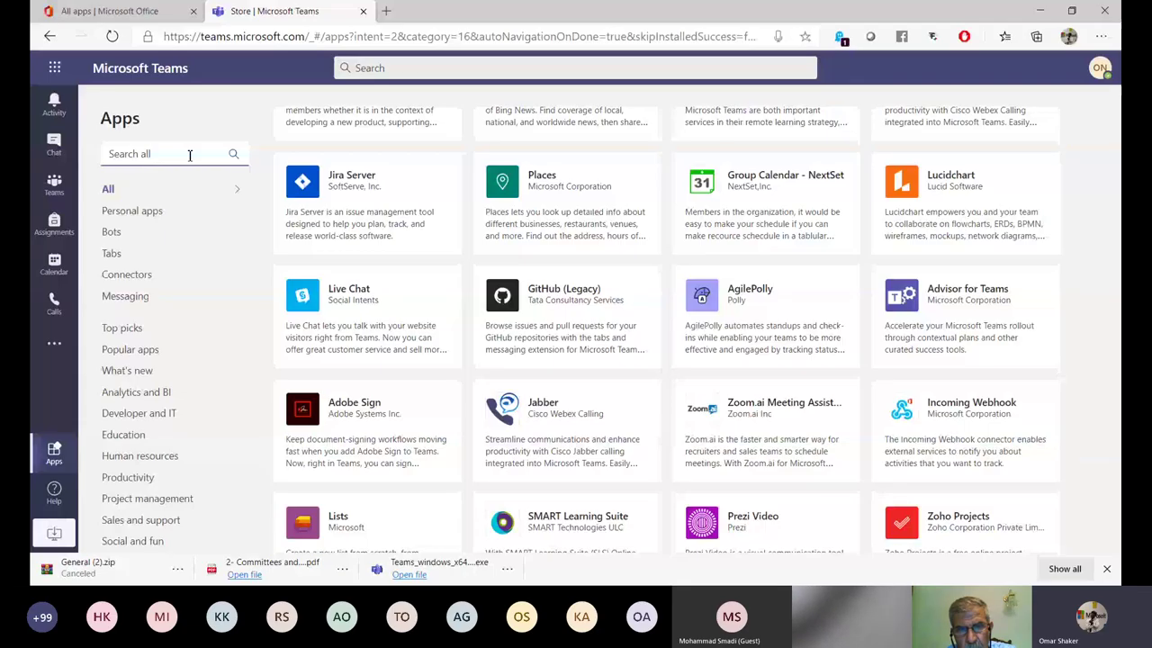
left_click(189, 154)
type("zoo")
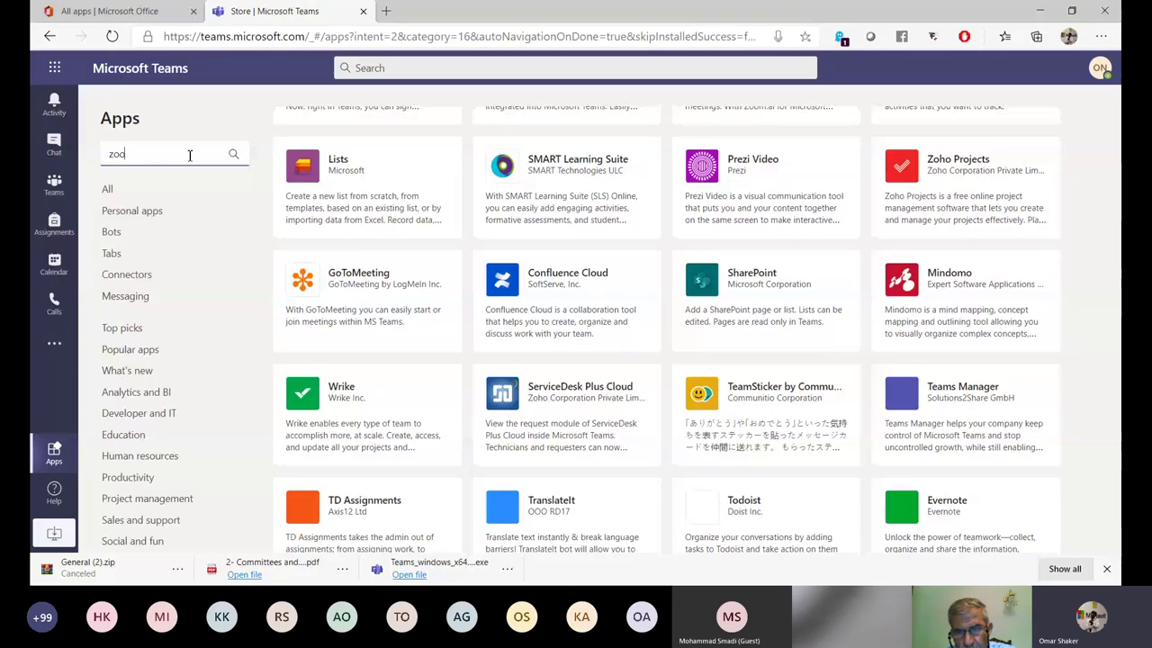
type("m")
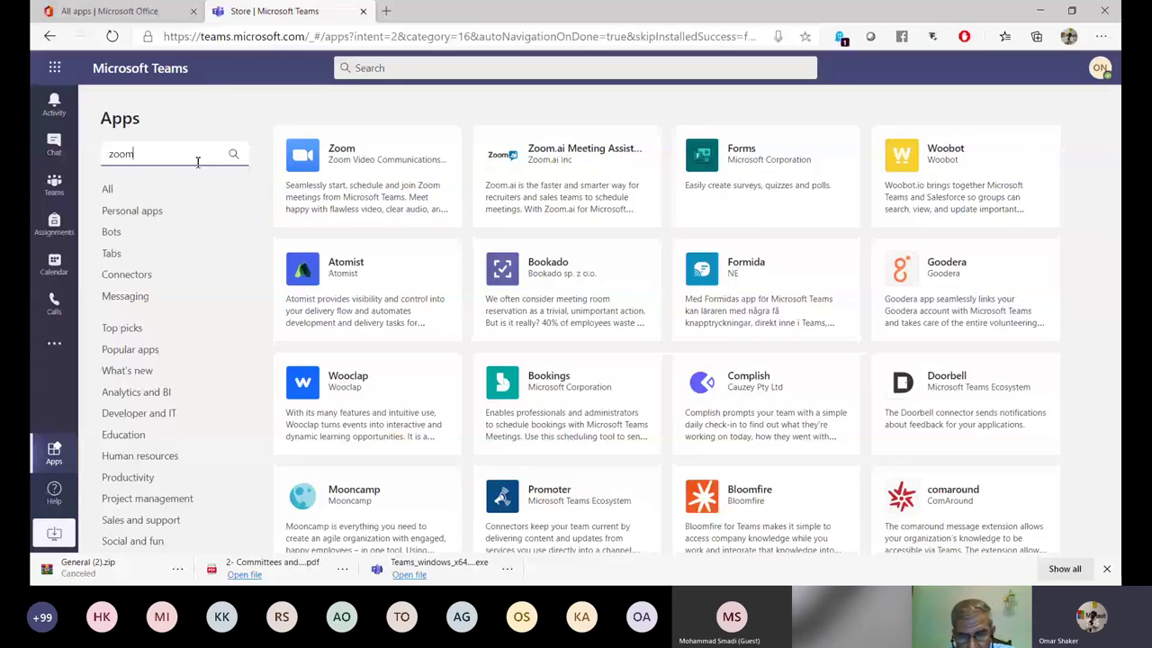
key("BackSpace")
key("BackSpace")
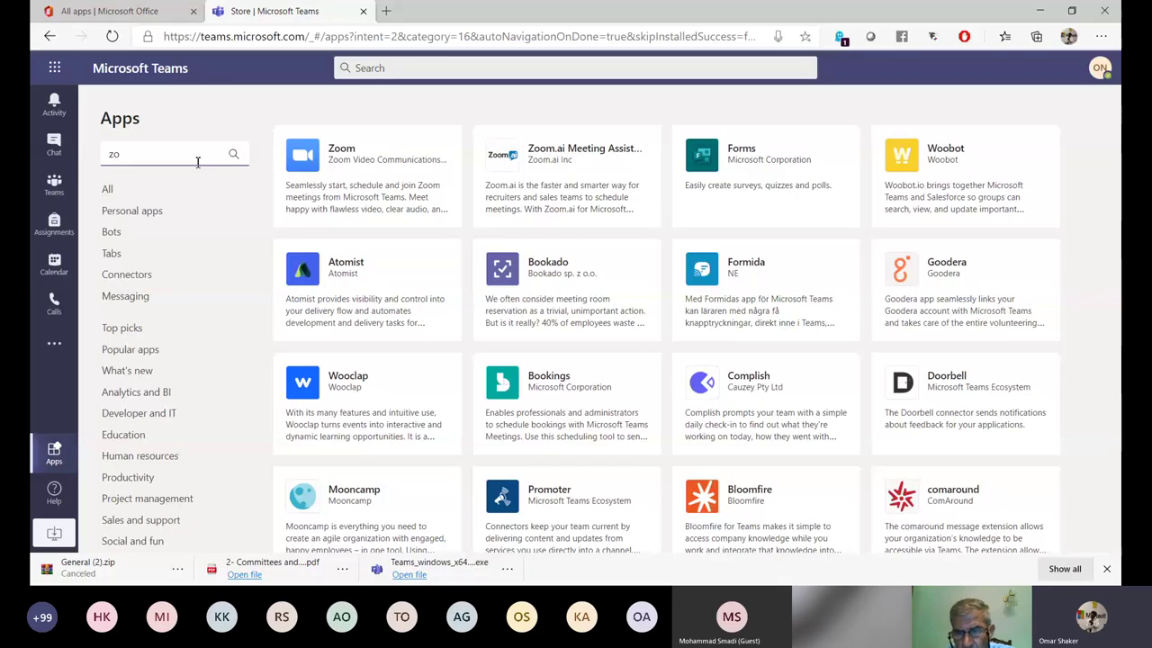
key("BackSpace")
key("BackSpace")
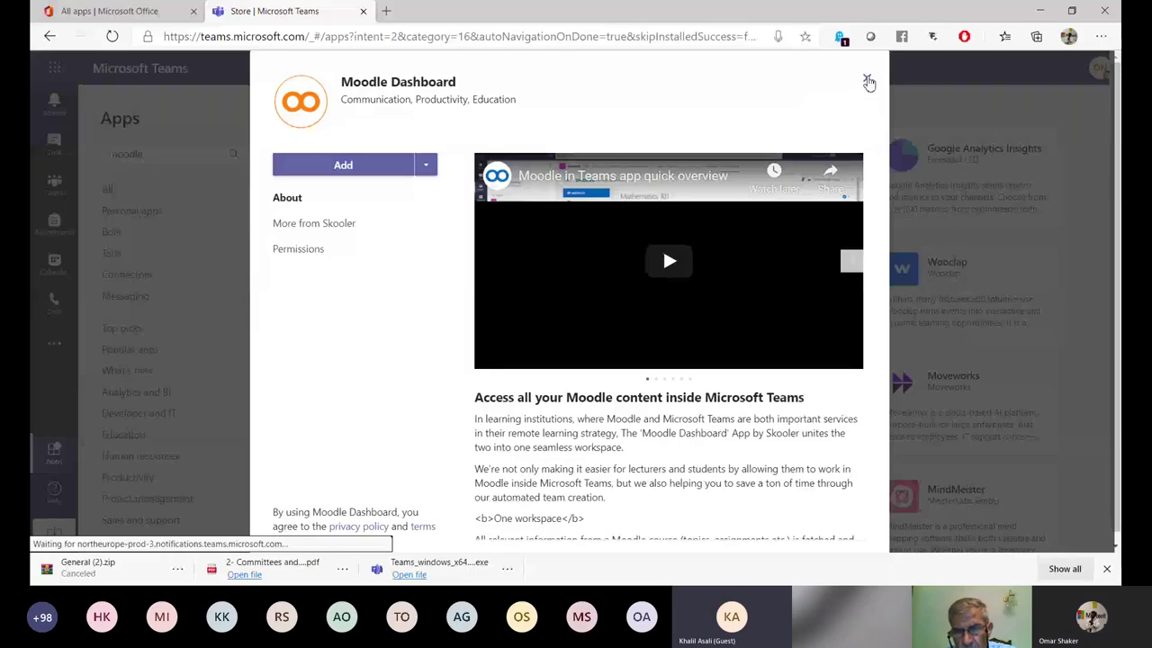
Close the Moodle Dashboard details, revisit Computer CS General, then reopen Apps and dismiss Zoom's details.
left_click(868, 82)
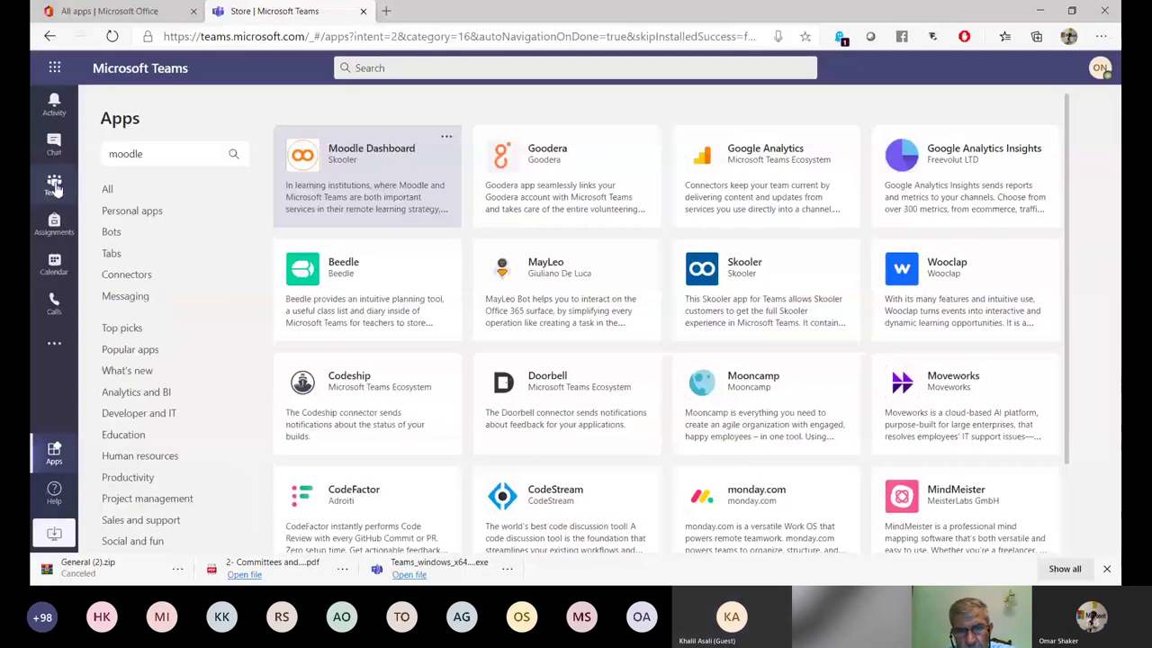
left_click(55, 187)
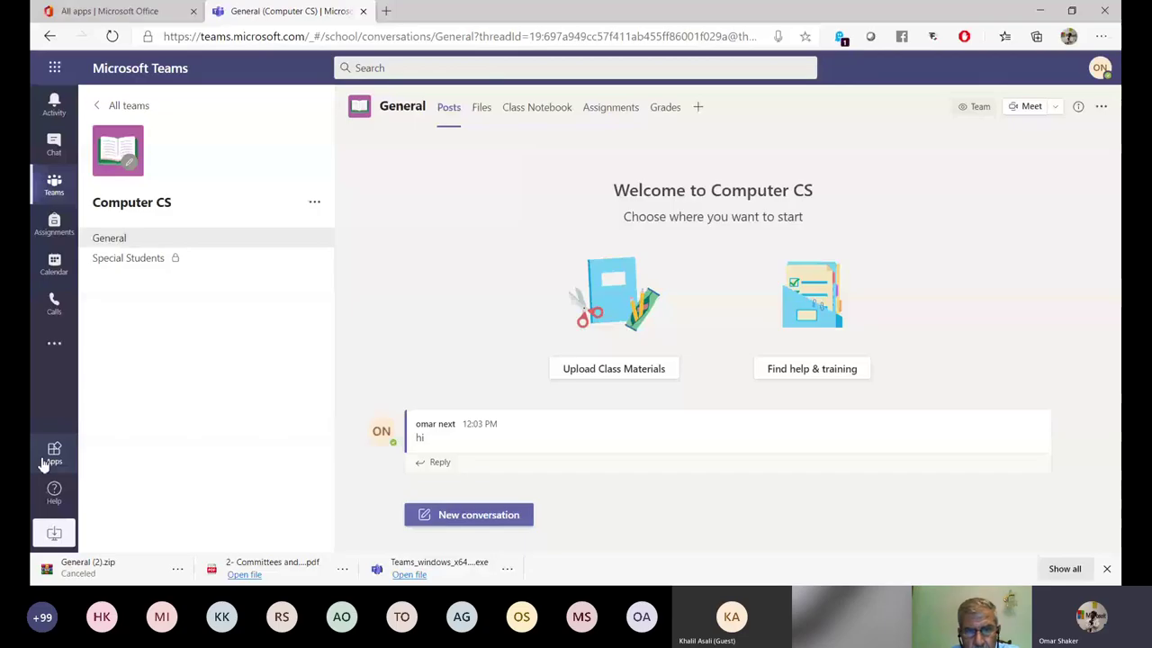
left_click(45, 461)
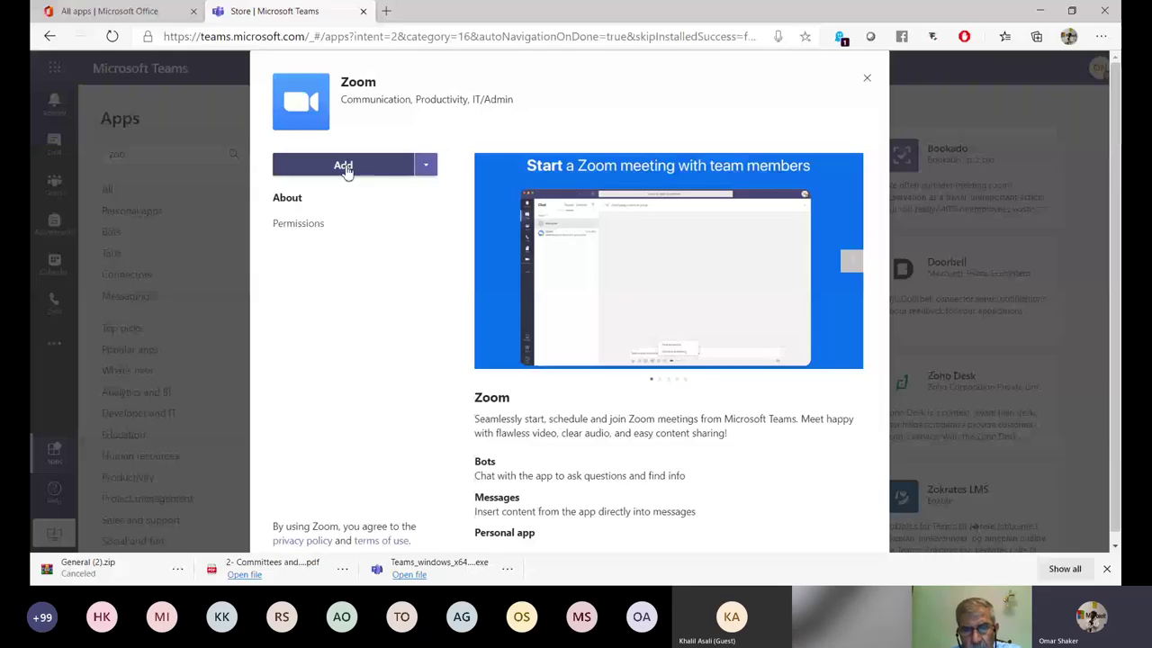
left_click(345, 167)
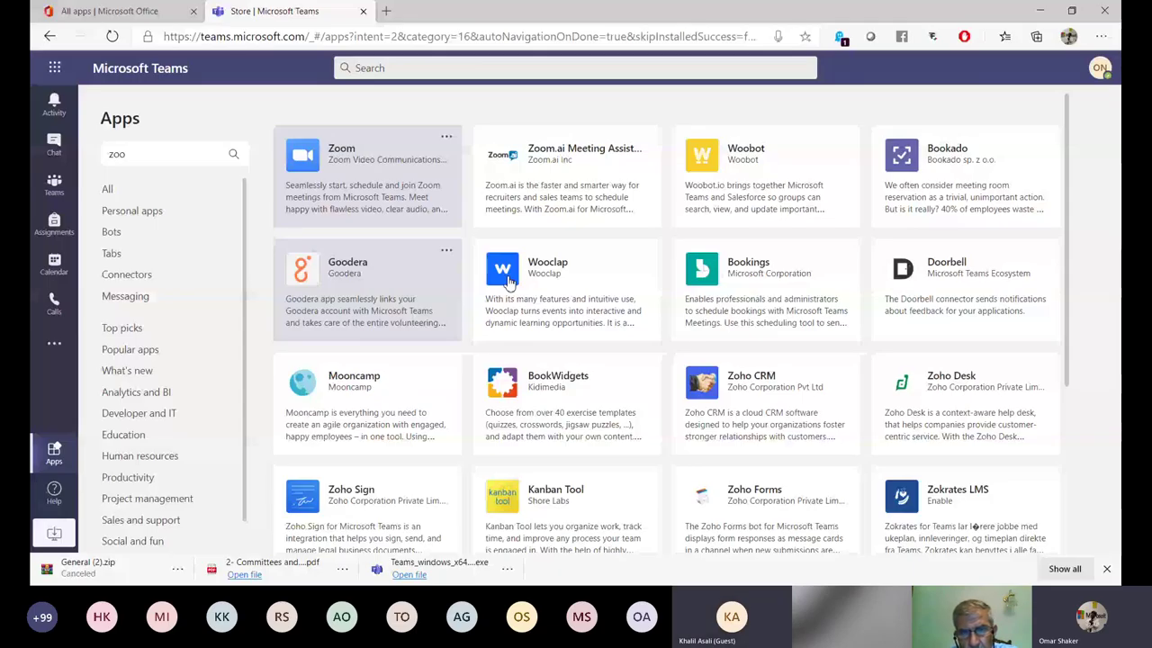
Scroll the 'zoo' app results, then navigate back with Alt+Left to Computer CS General.
scroll(720, 387, "down", 10)
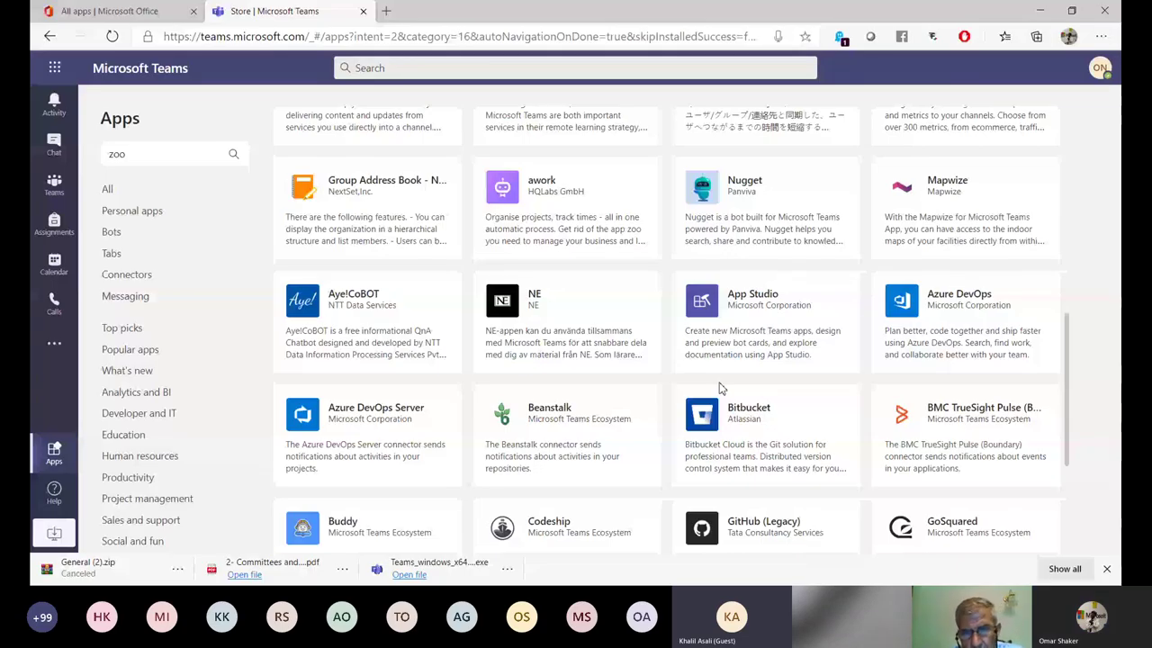
key("alt+Left")
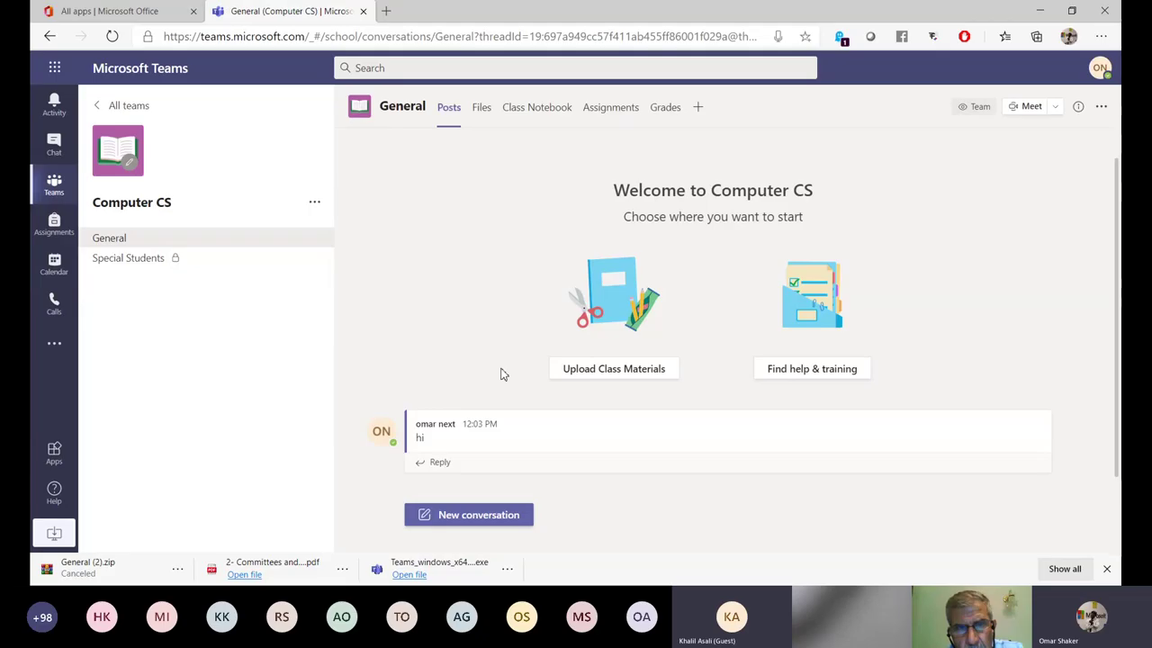
left_click(442, 110)
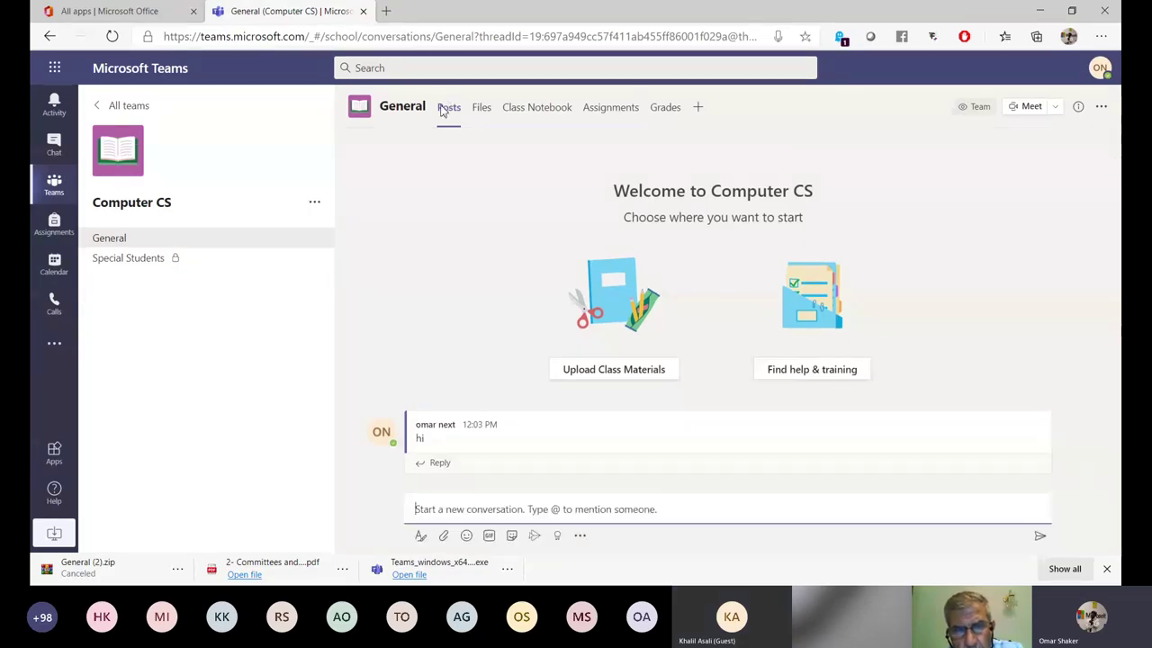
left_click(154, 243)
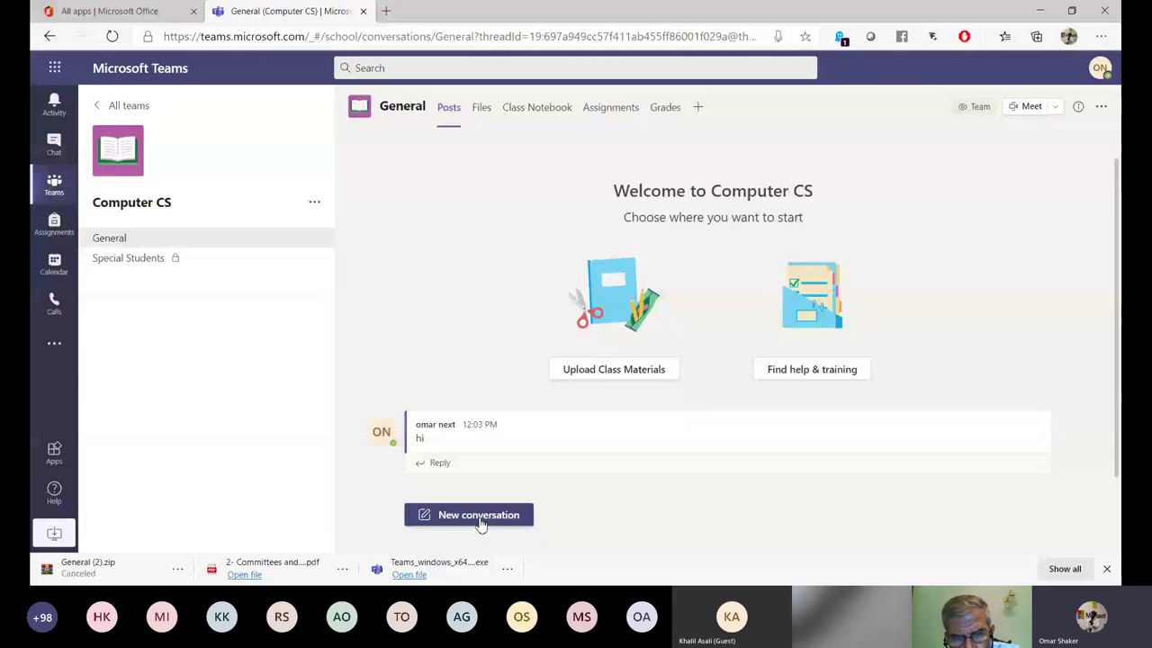
left_click(480, 519)
type("@")
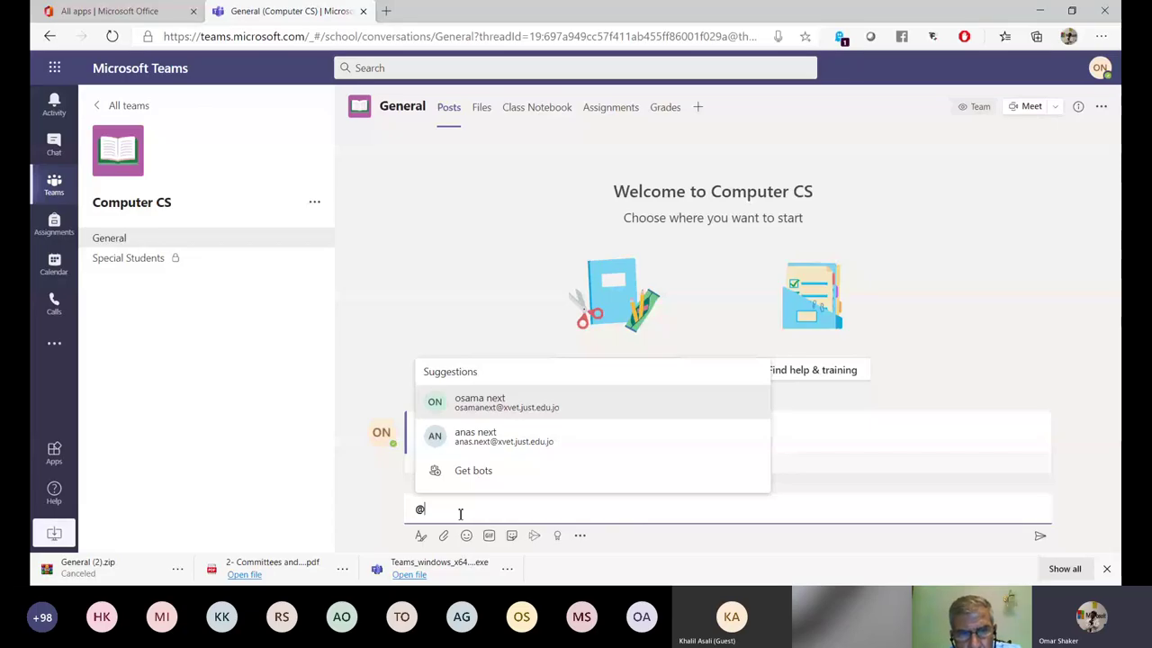
type("comp")
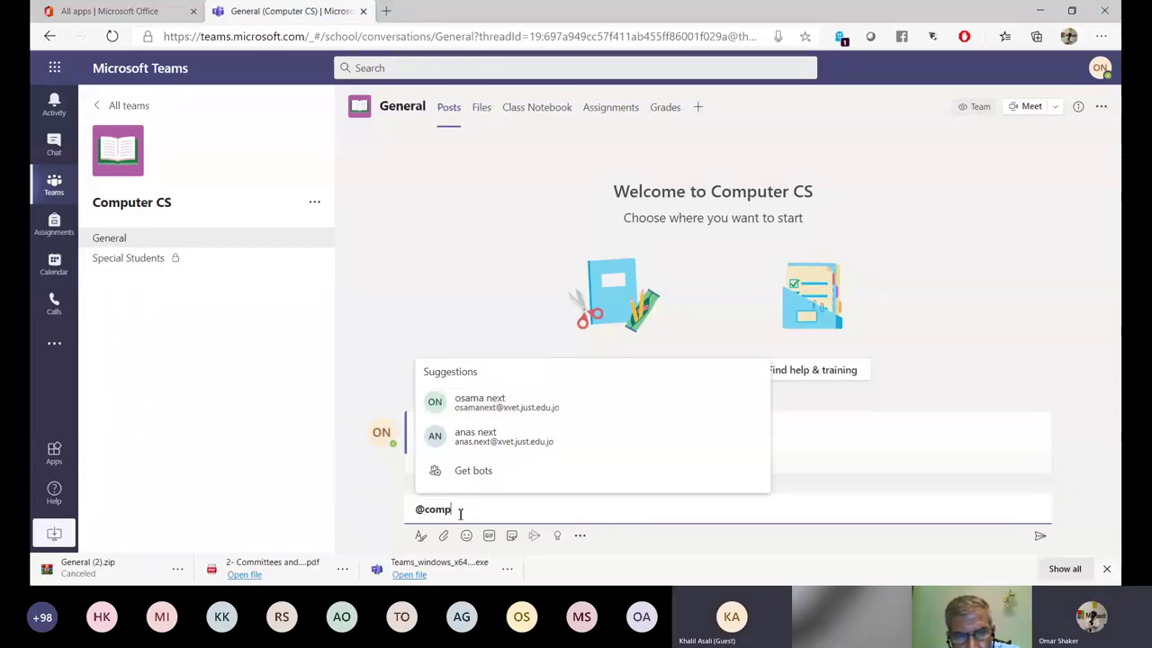
type("t")
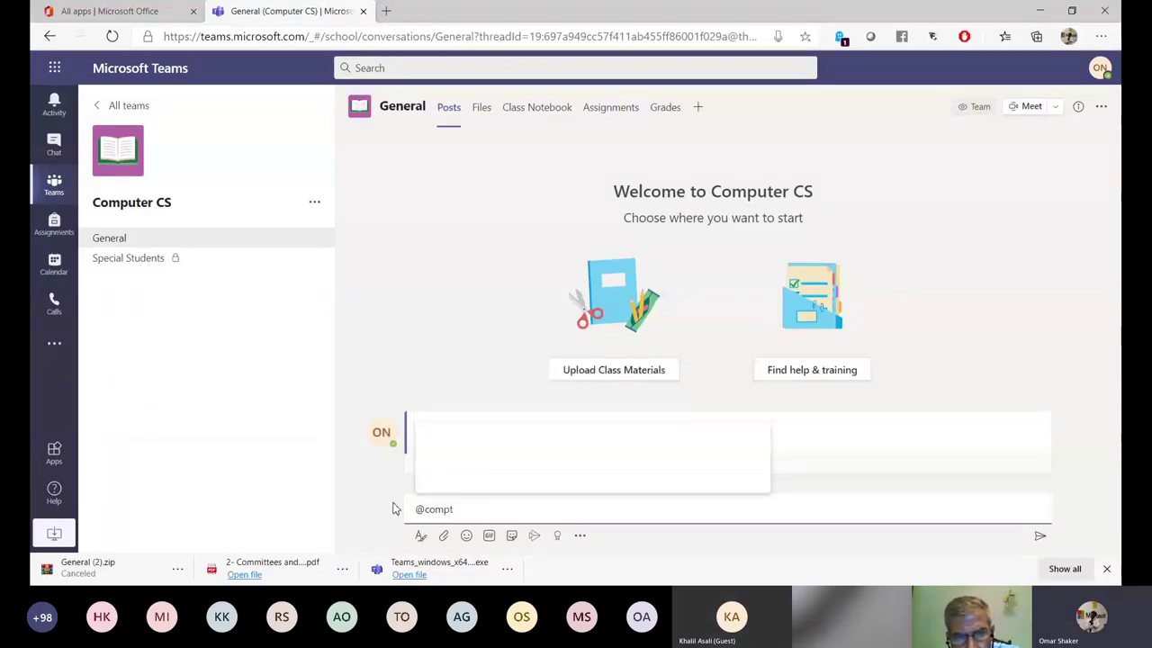
key("BackSpace")
key("Return")
type("Hi")
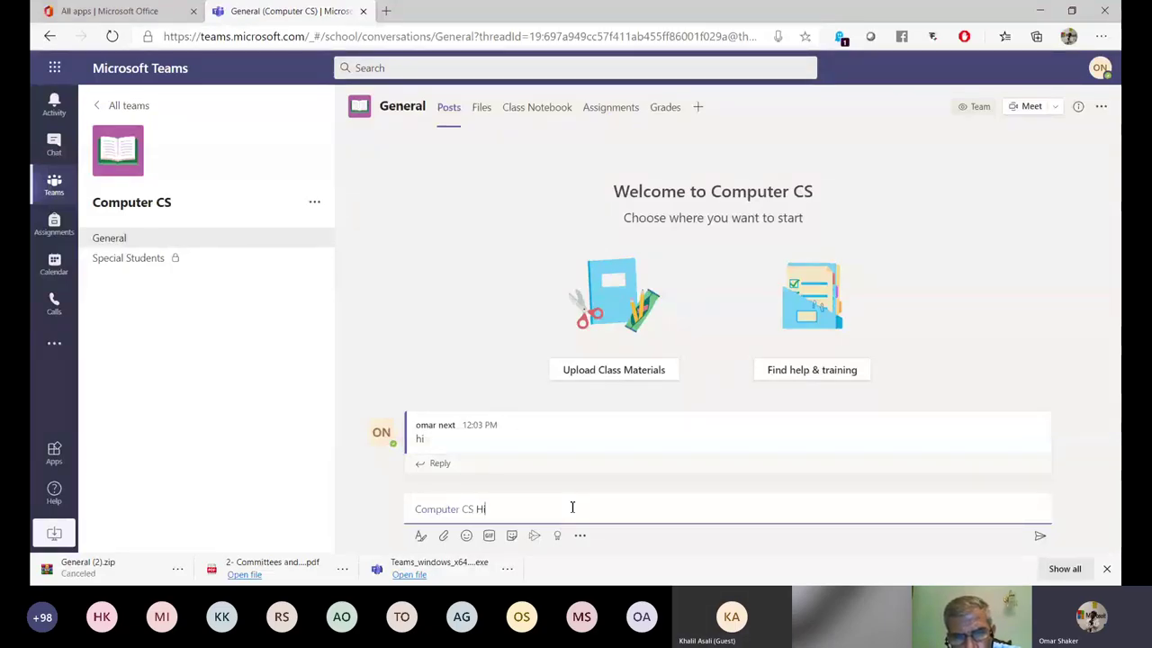
key("Return")
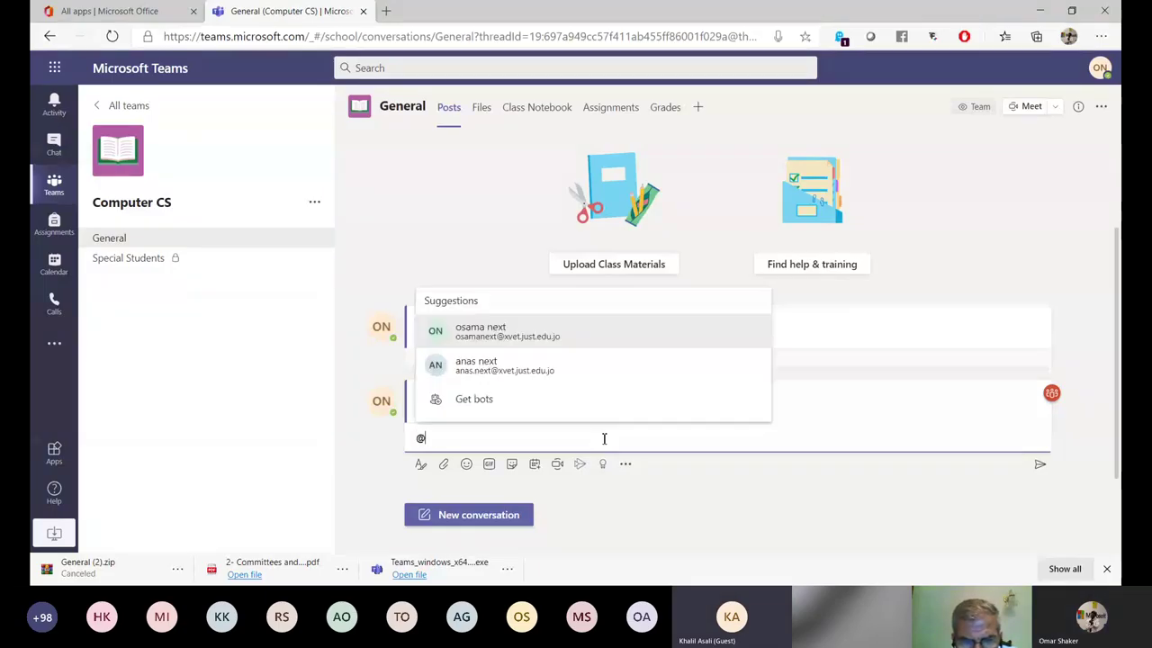
type("s")
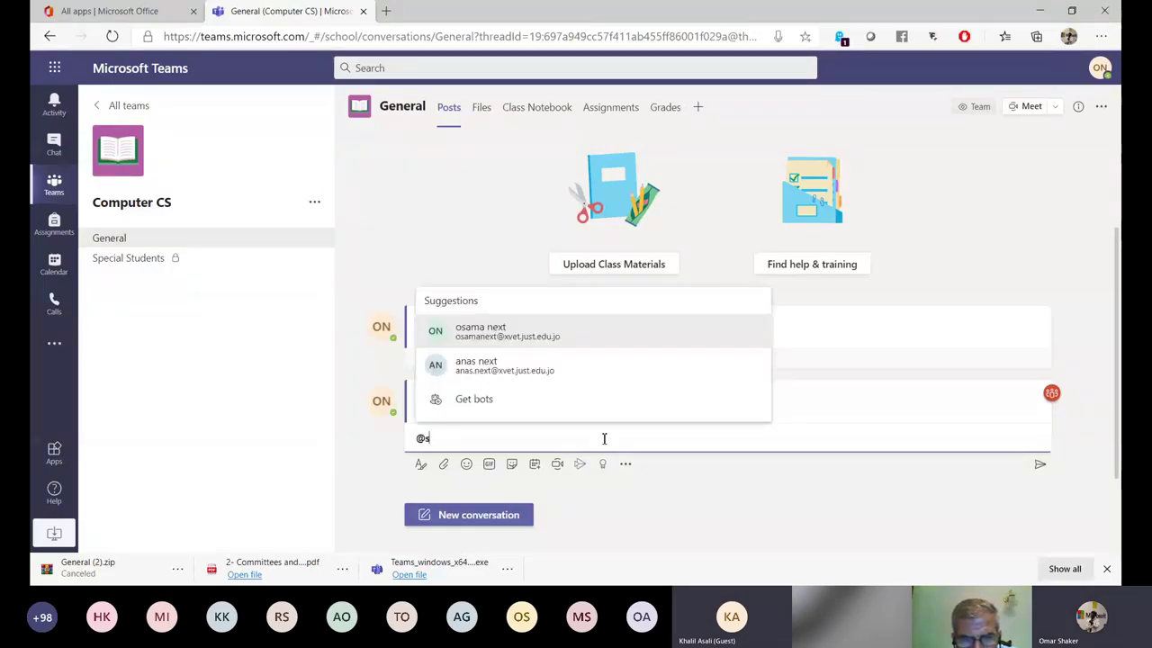
type("pe")
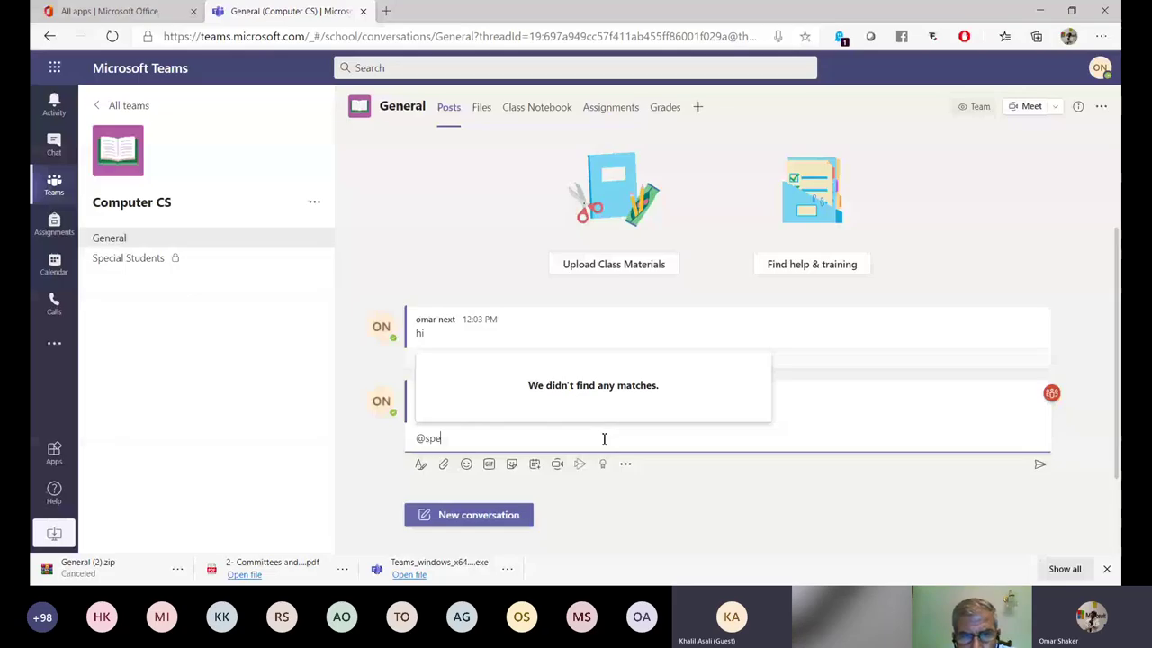
key("BackSpace")
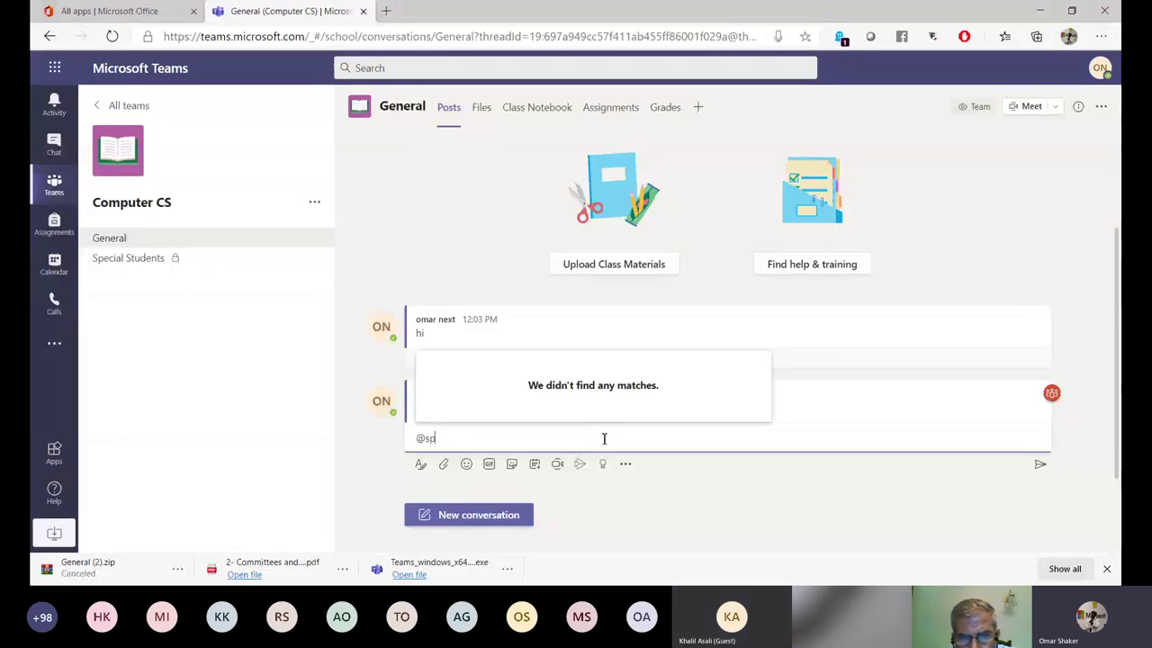
key("BackSpace")
key("BackSpace")
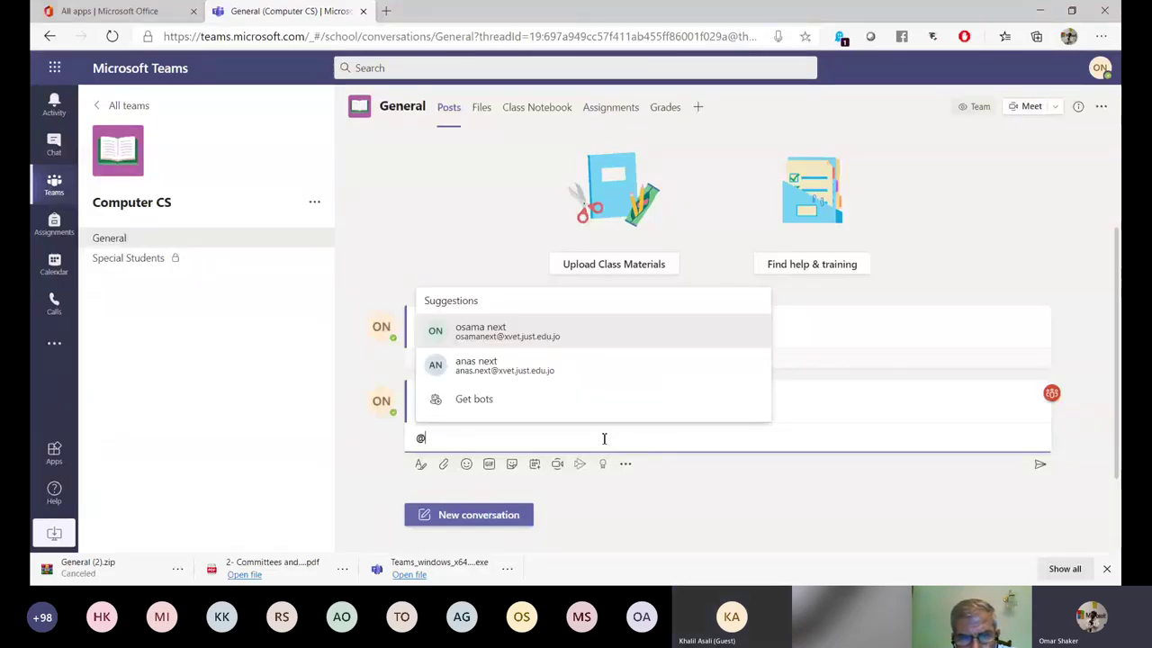
type("co")
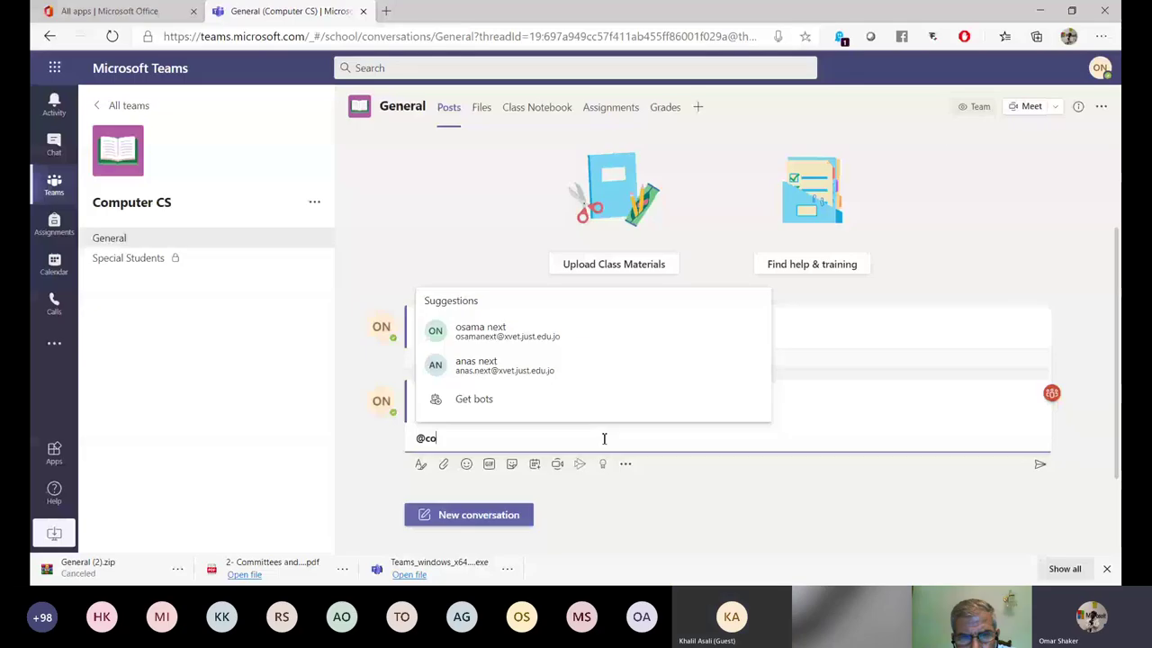
type("m")
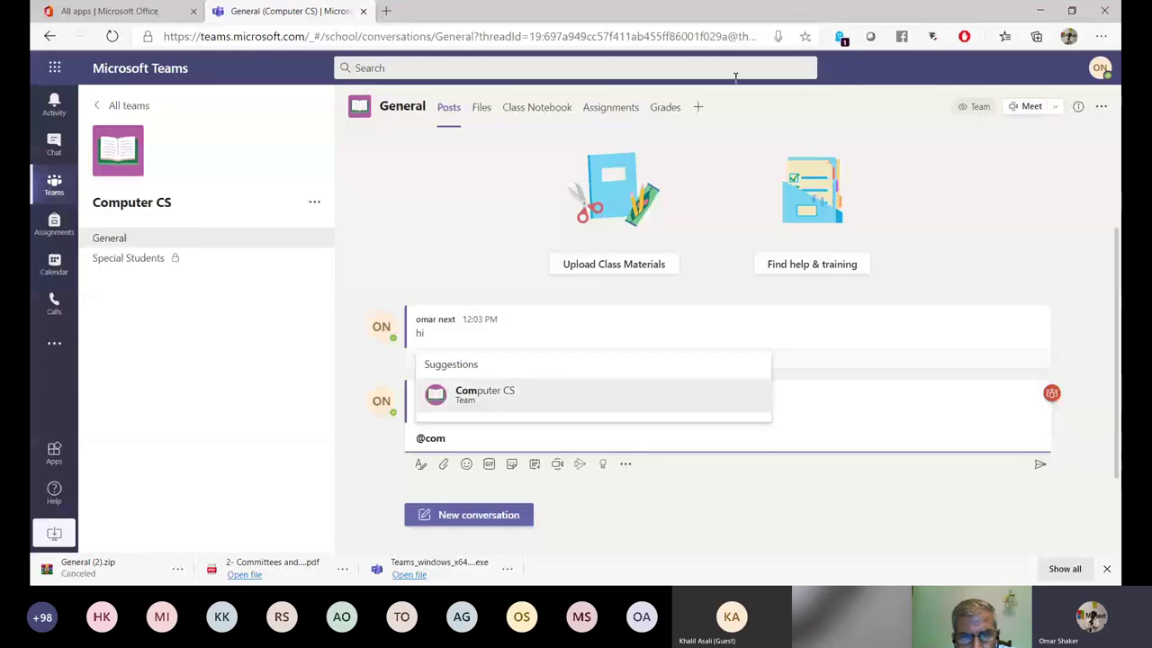
left_click(531, 398)
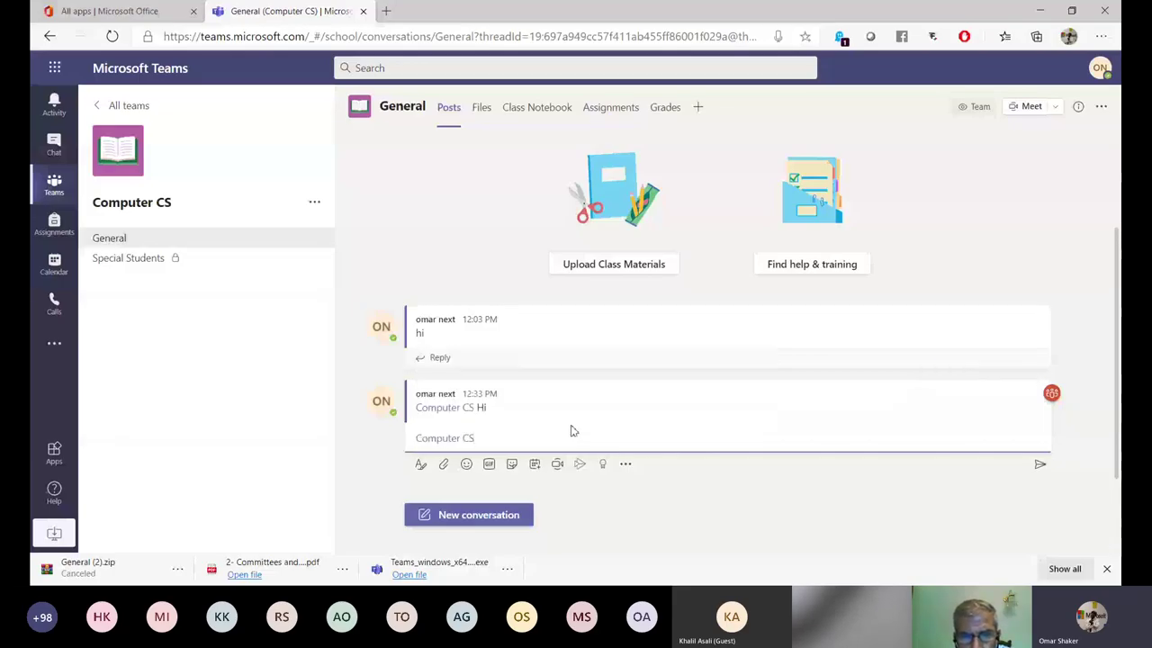
type("Tomorrow")
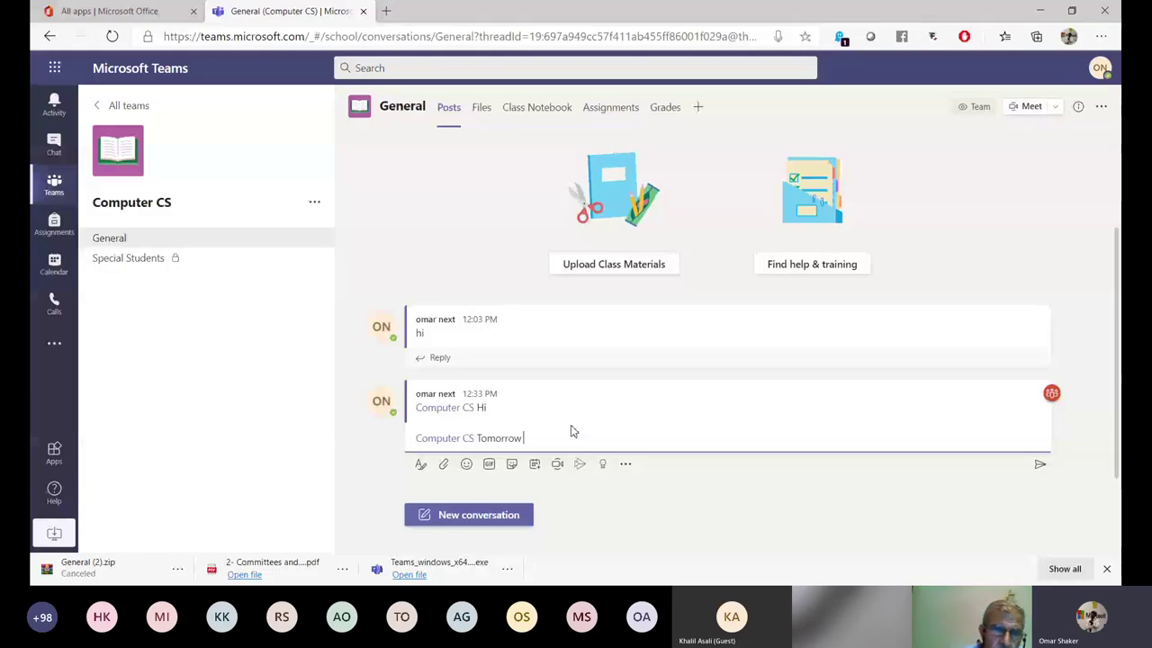
type(" s")
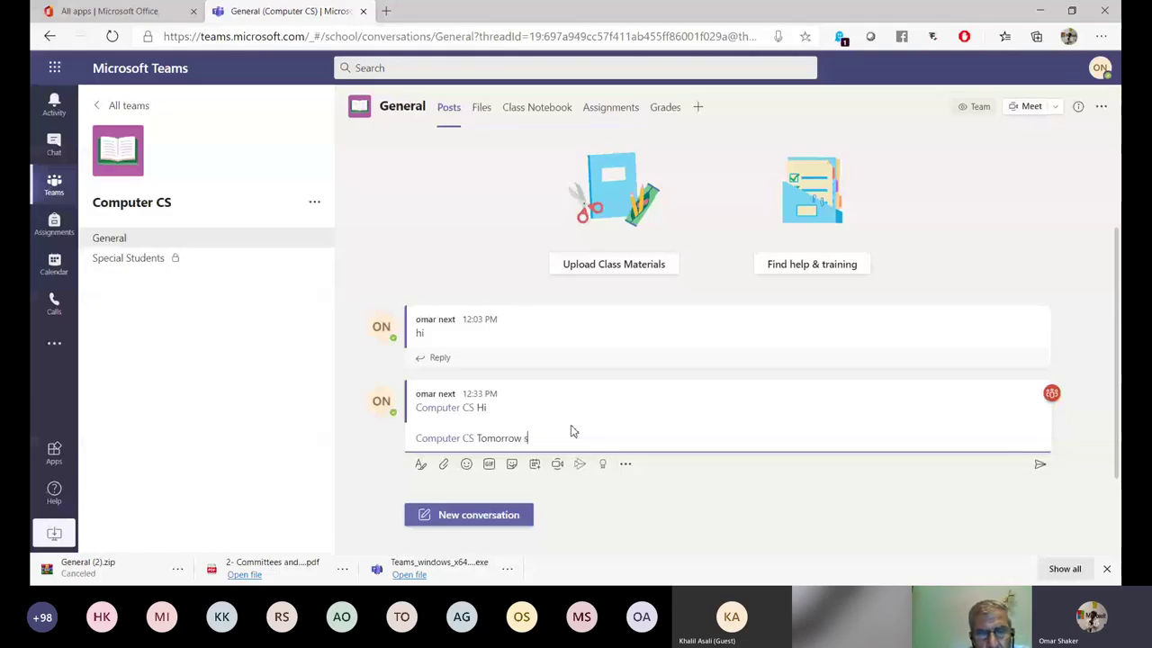
type("ession at 11")
key("Return")
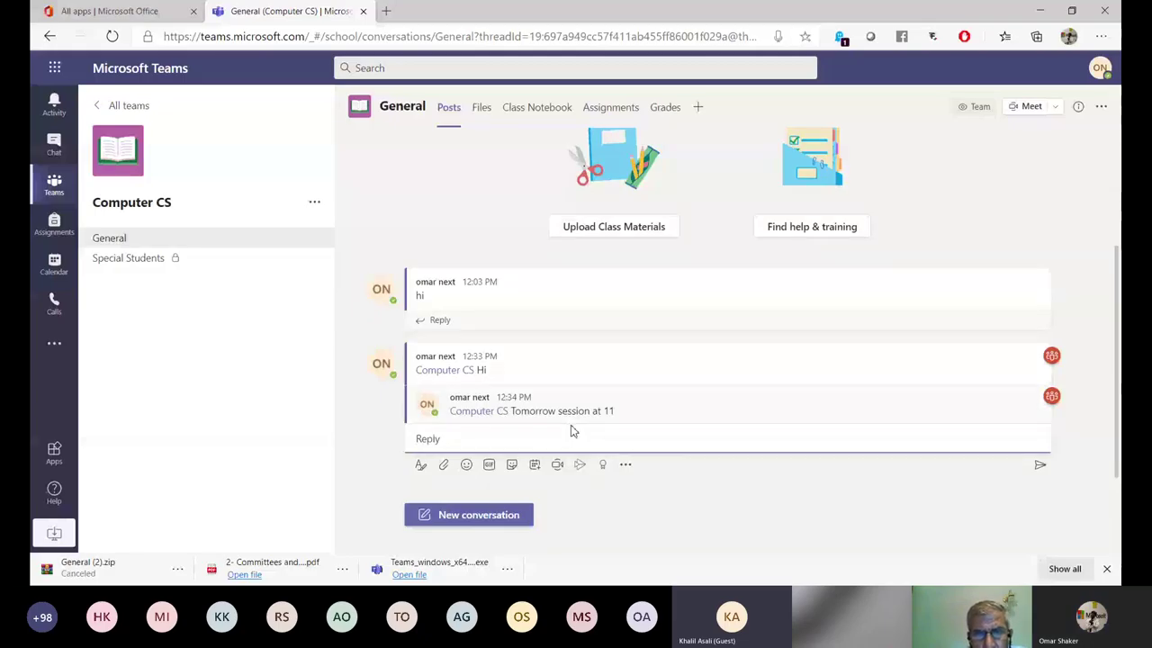
mouse_move(567, 421)
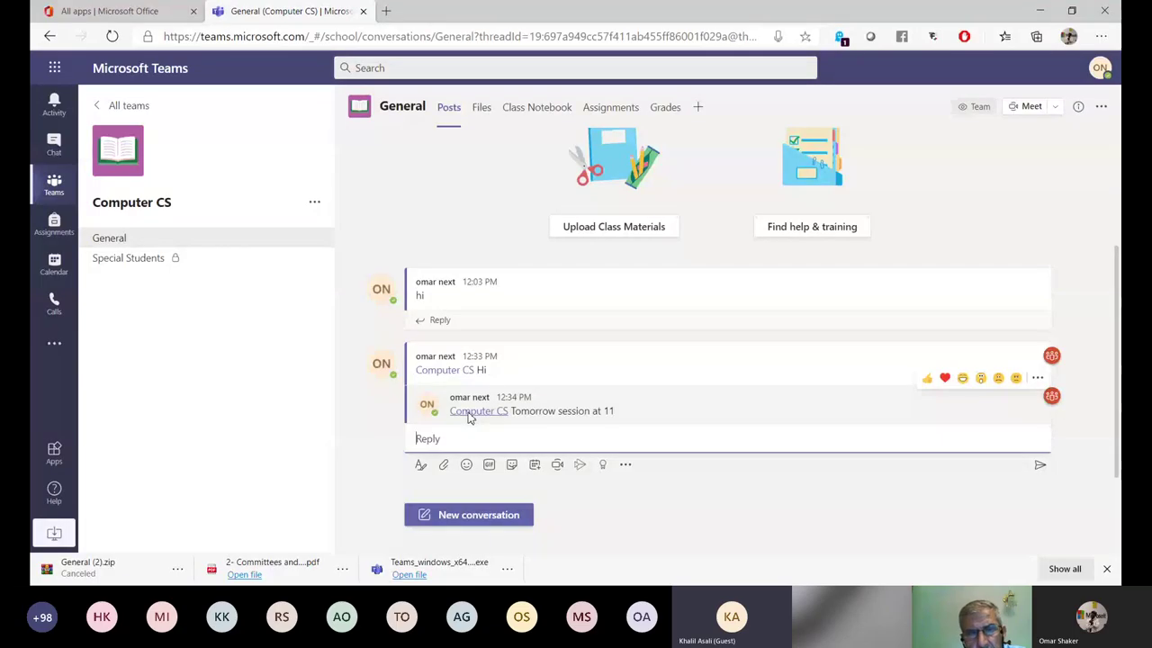
mouse_move(516, 420)
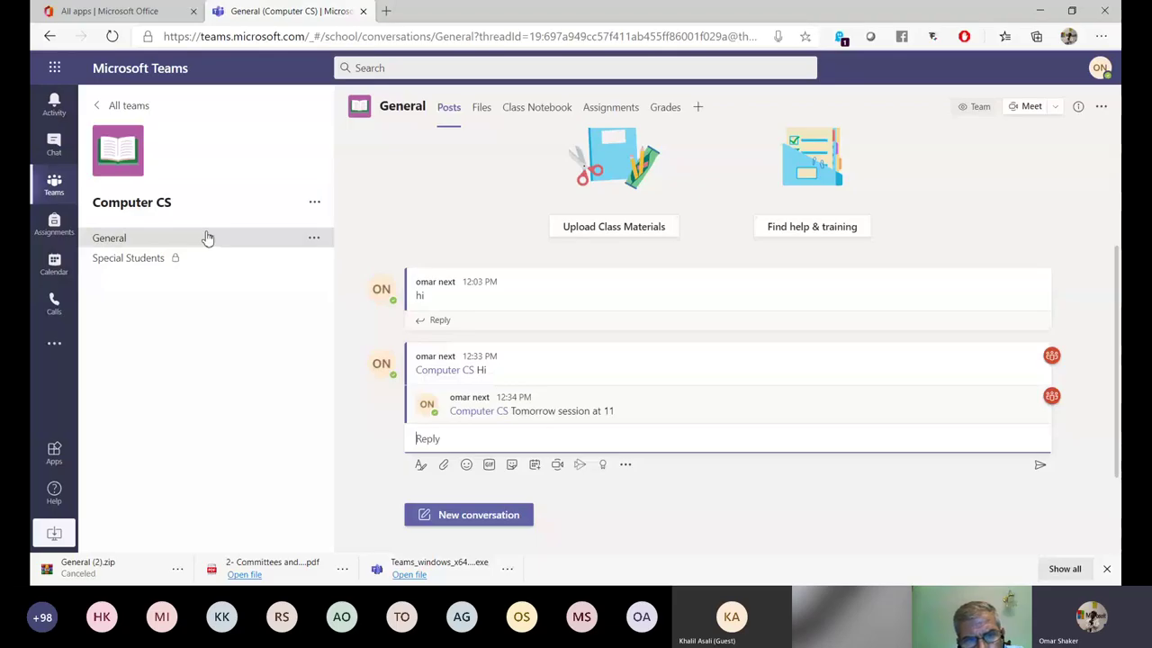
Post 'Computer CS hi', view the Test Class General mention, and return to Computer CS General.
left_click(488, 516)
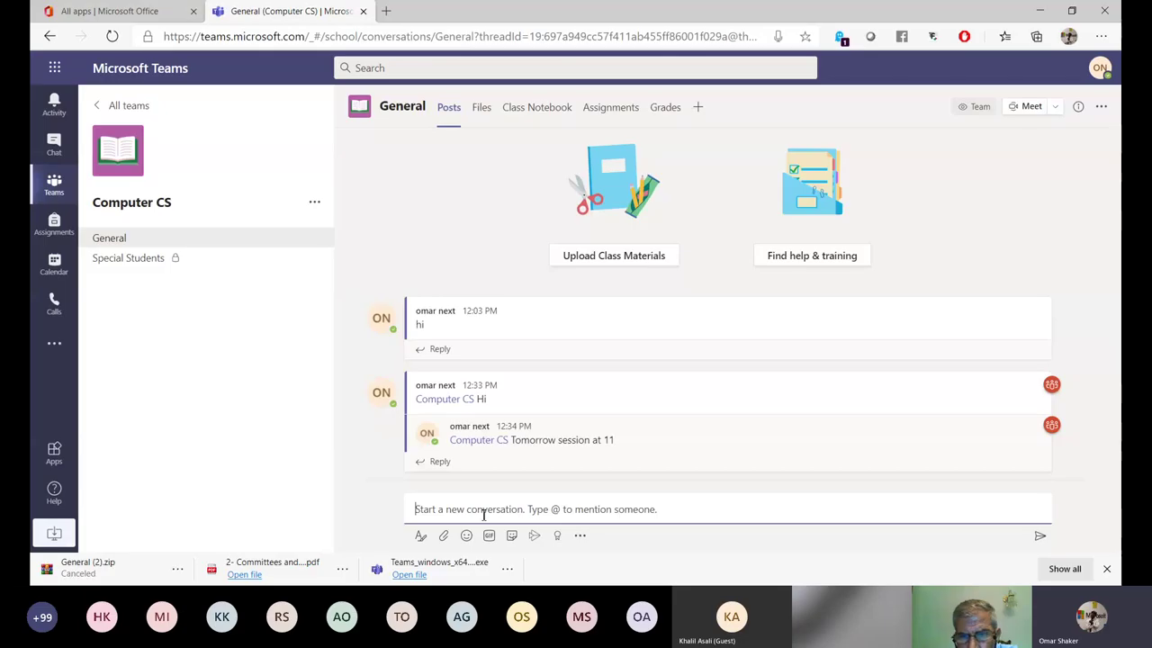
left_click(54, 104)
left_click(221, 162)
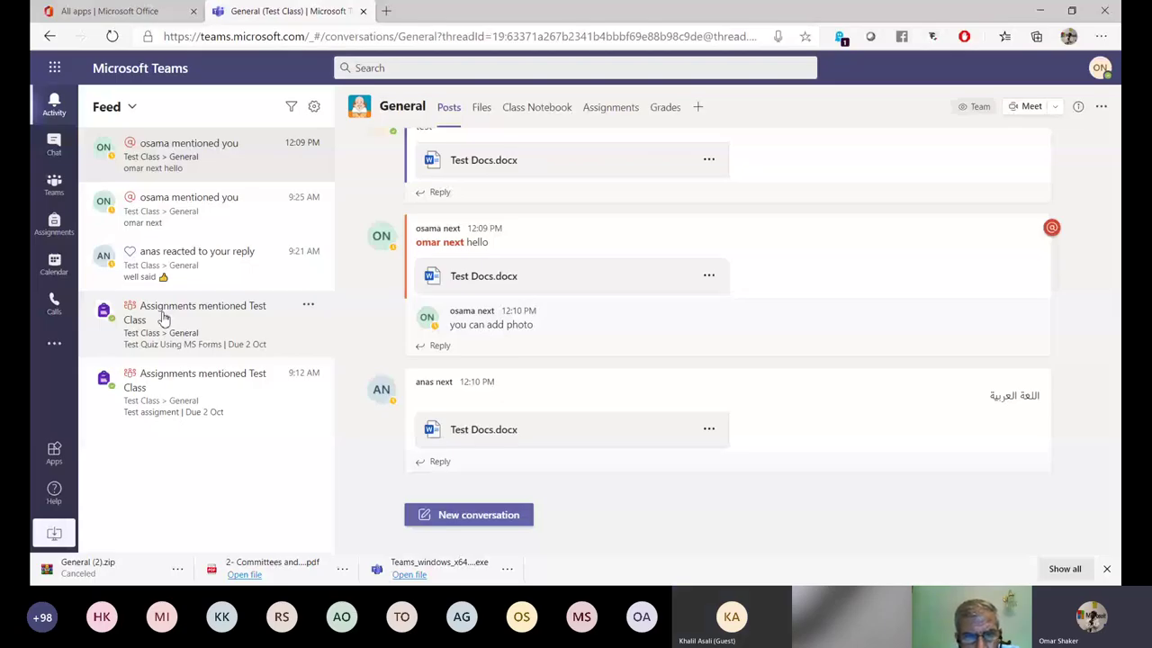
left_click(54, 186)
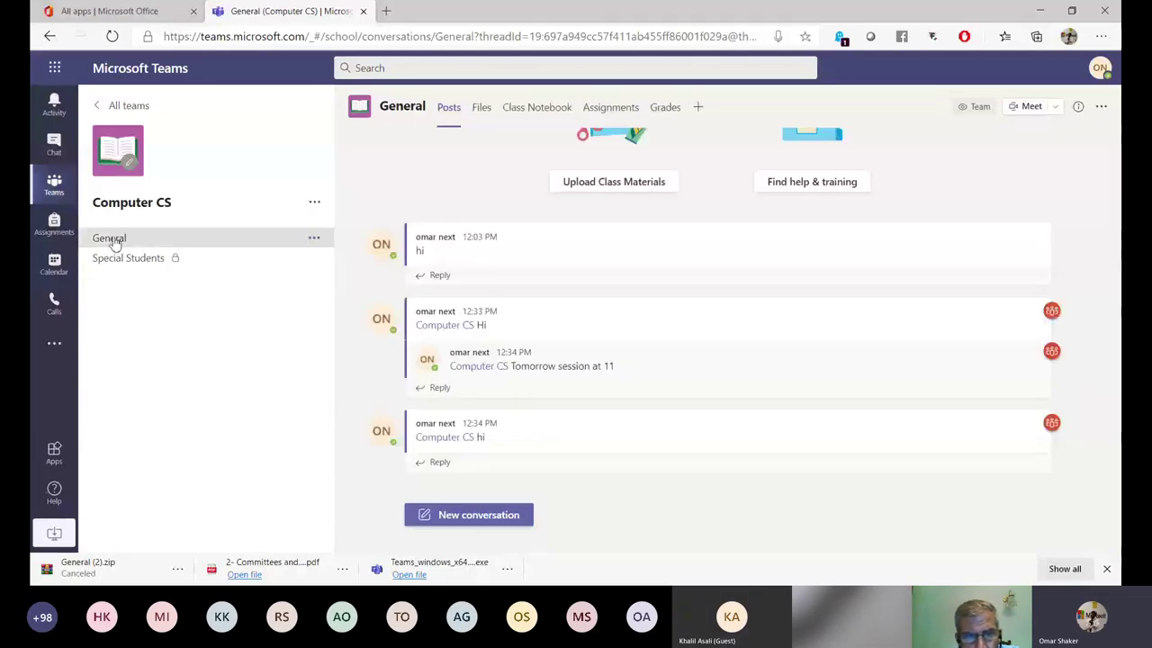
From the General channel's options, get its email address and copy it.
left_click(314, 239)
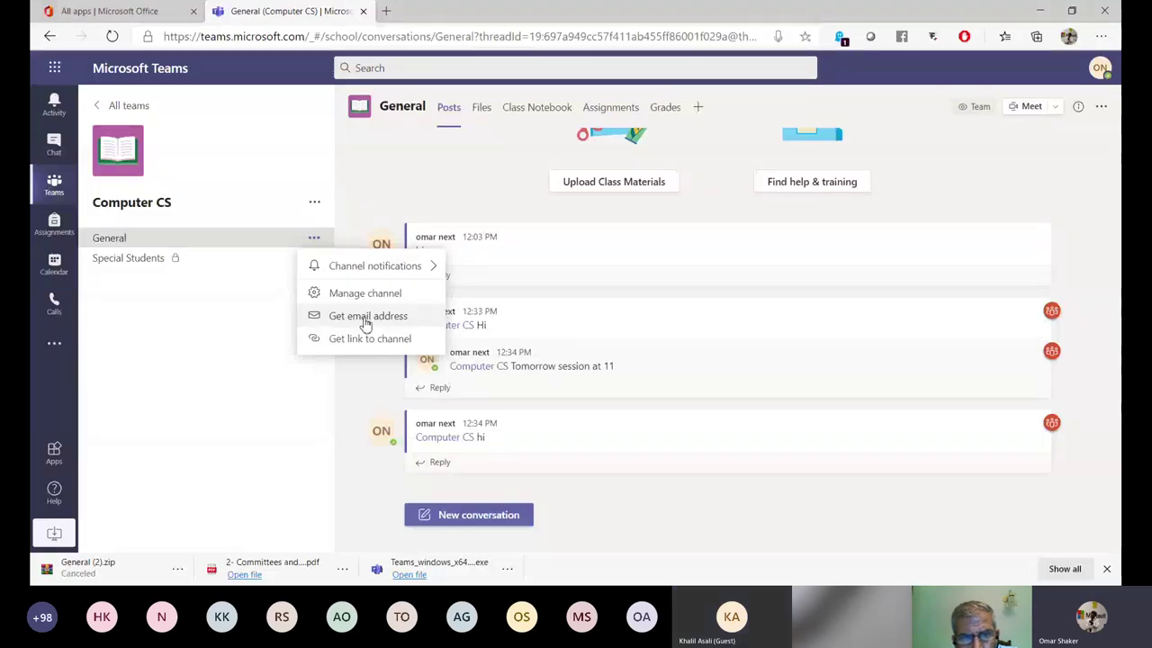
left_click(367, 317)
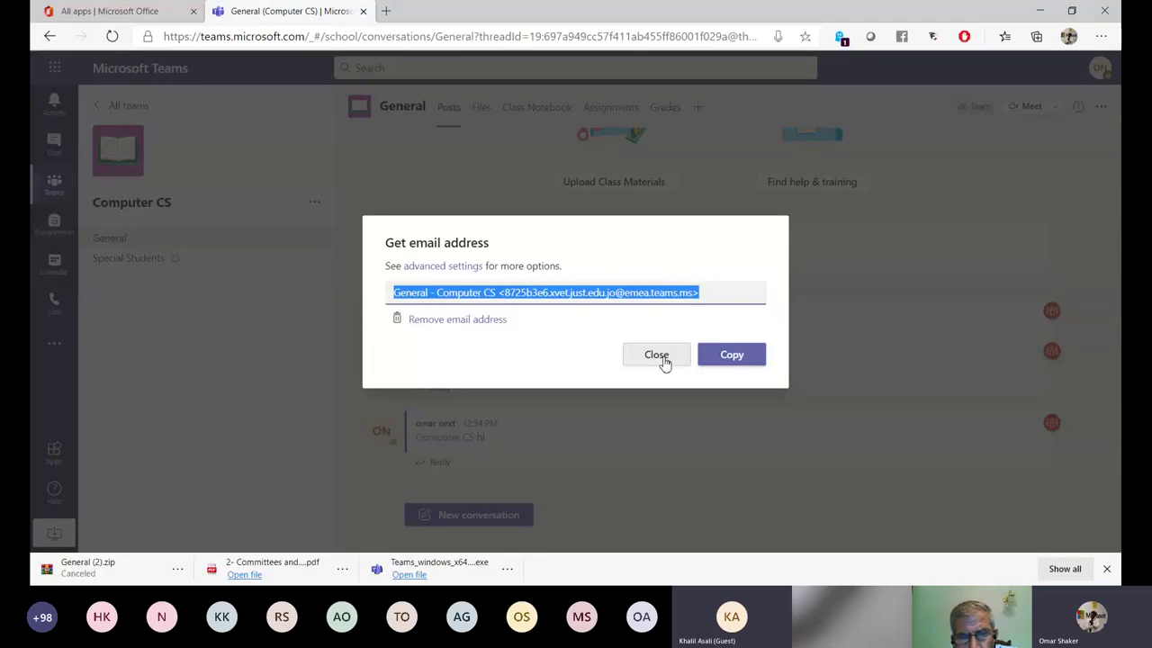
left_click(733, 356)
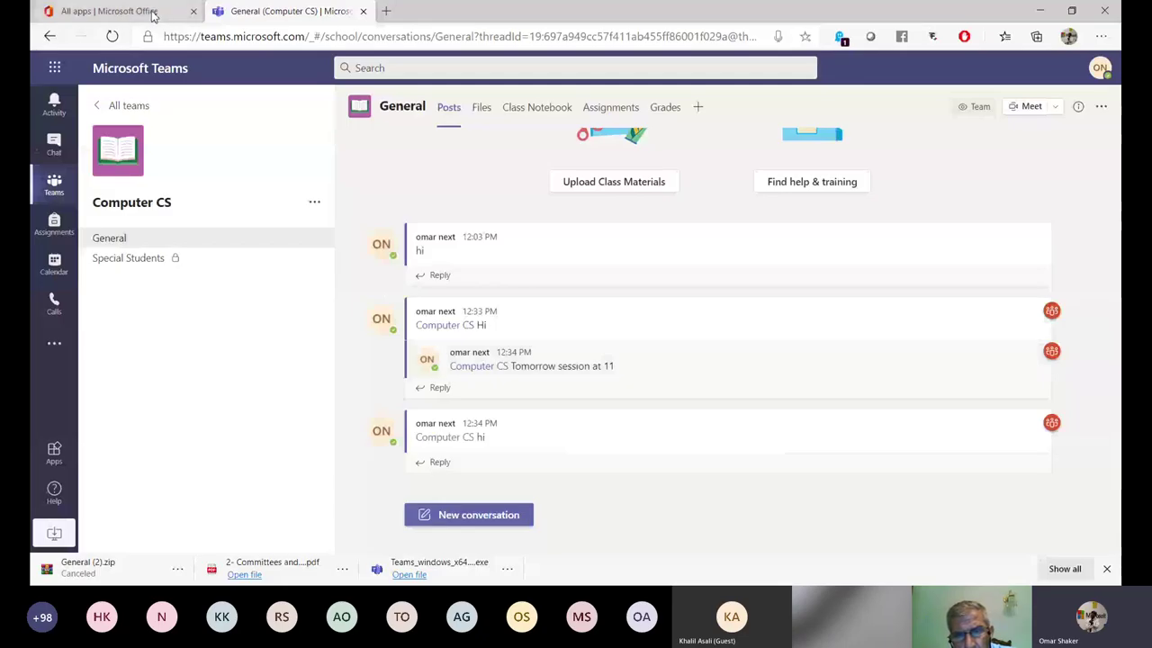
Switch to the 'All apps | Microsoft Office' browser tab and scroll the app grid.
left_click(153, 15)
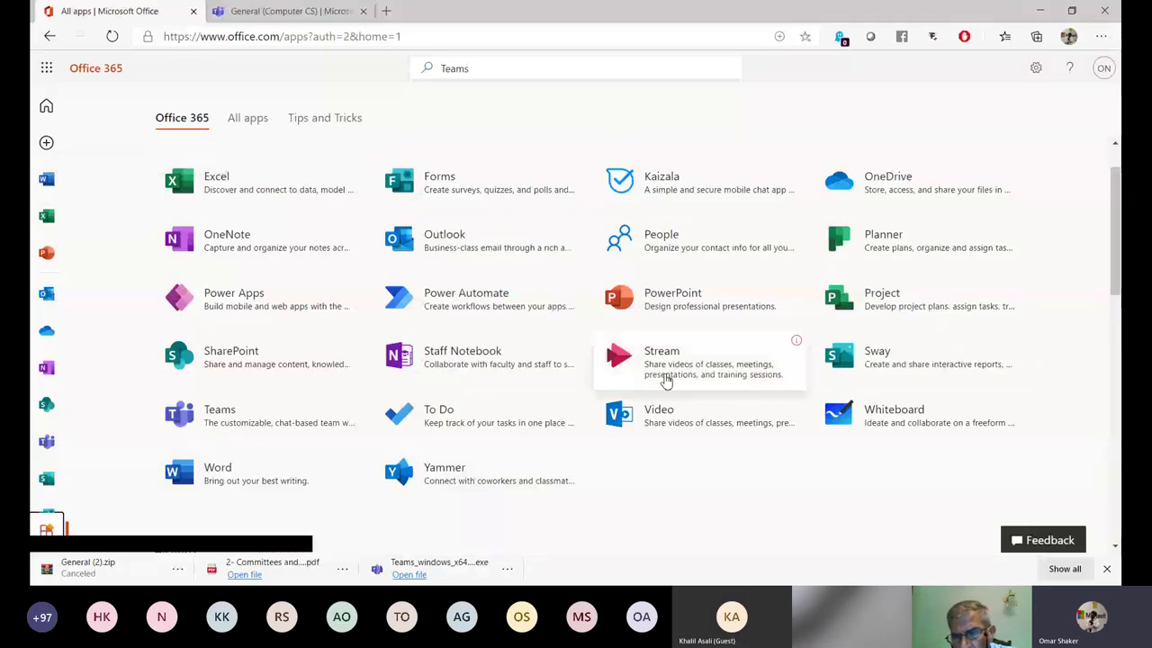
scroll(666, 382, "up", 1)
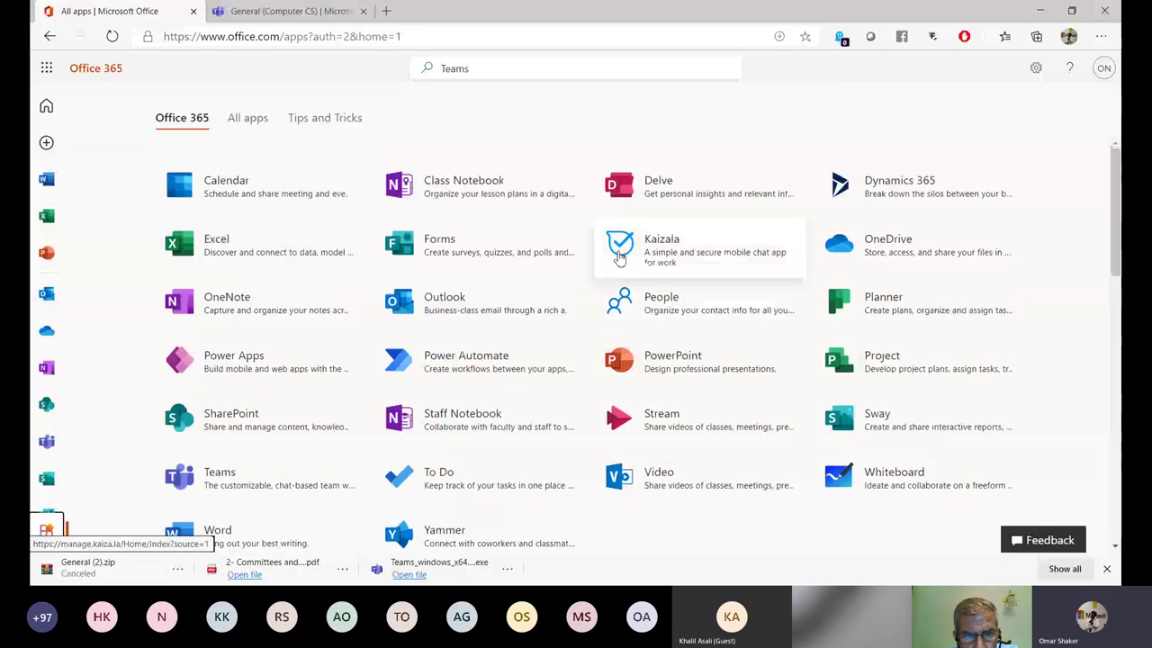
In Outlook, send 'Test Email' with body 'Test' to the General channel's address.
left_click(46, 303)
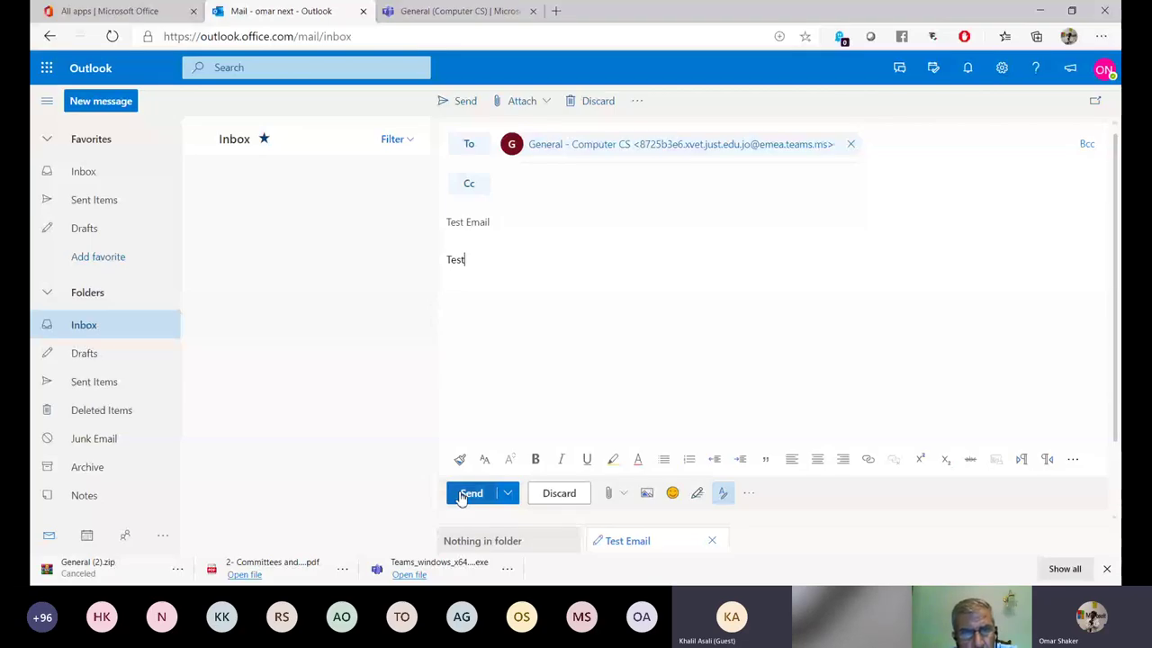
left_click(463, 494)
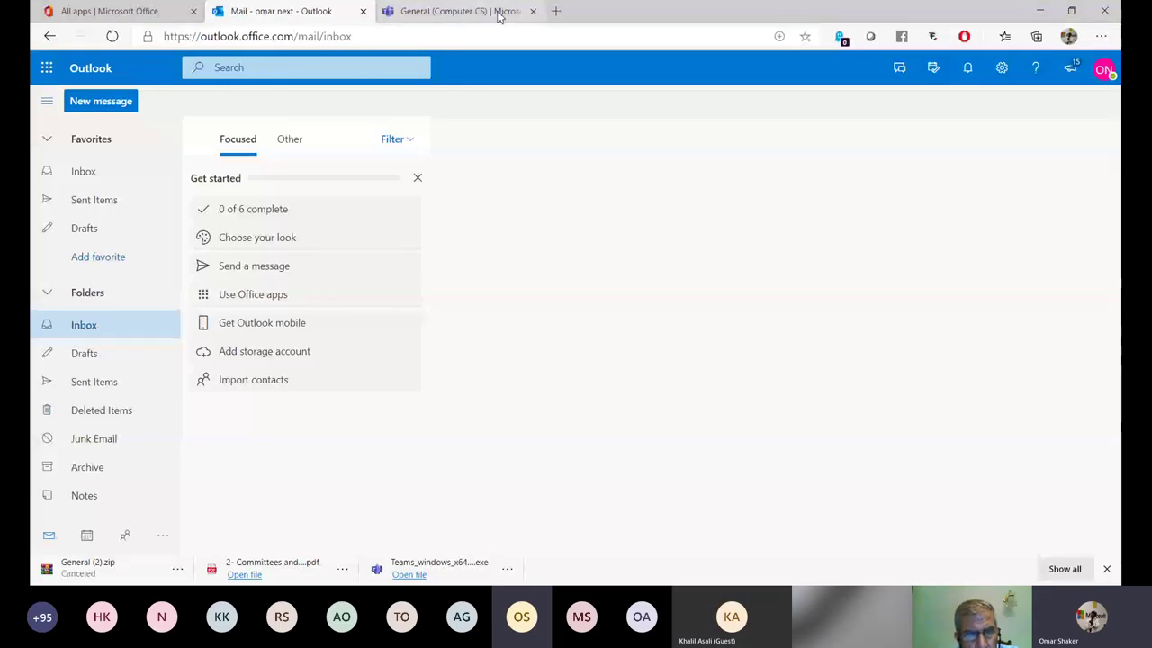
Back in Teams, select the Test Email post's sender address and download the original email.
left_click(499, 13)
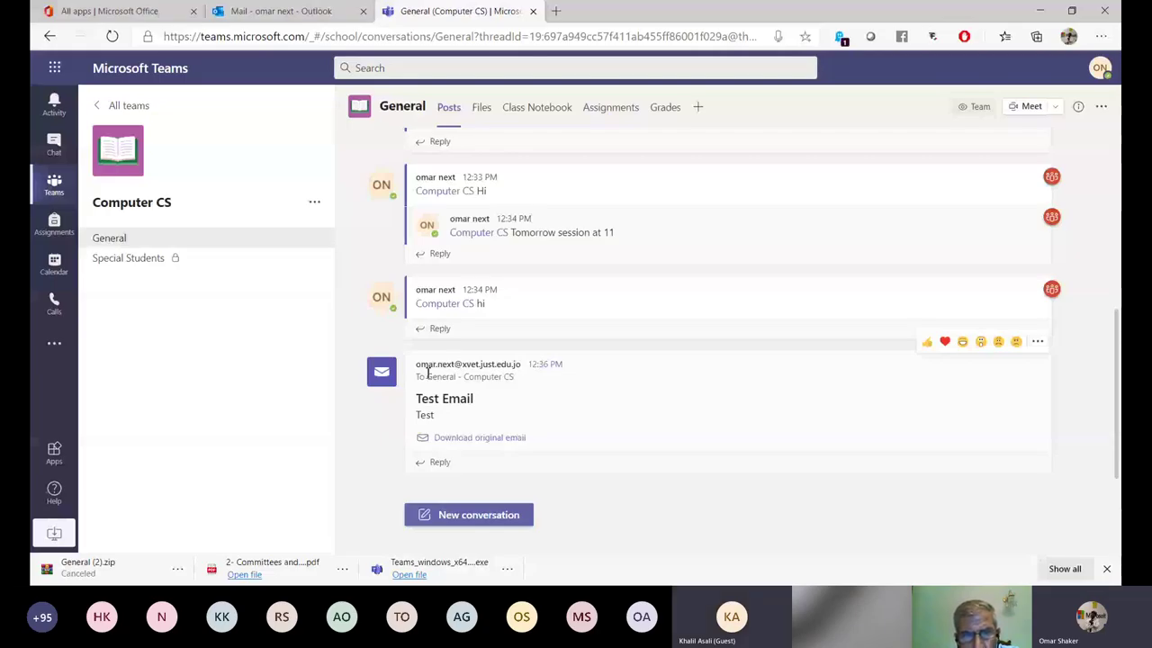
triple_click(429, 373)
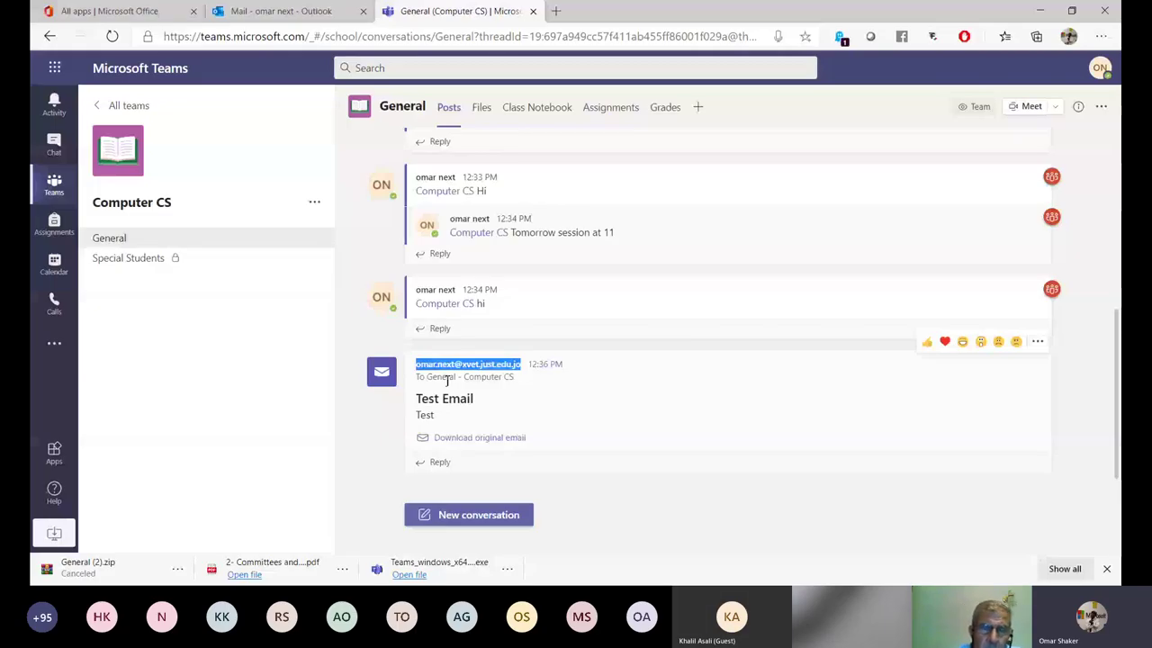
left_click(486, 438)
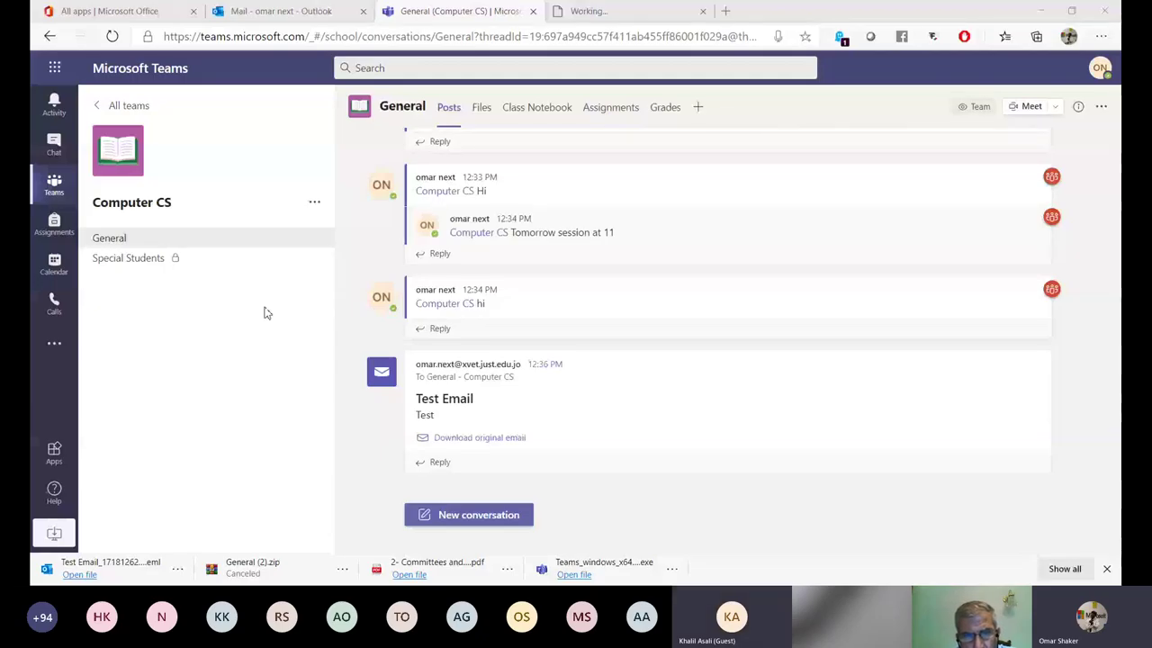
Reopen the General channel's email address window, copy the address, and close it.
left_click(318, 242)
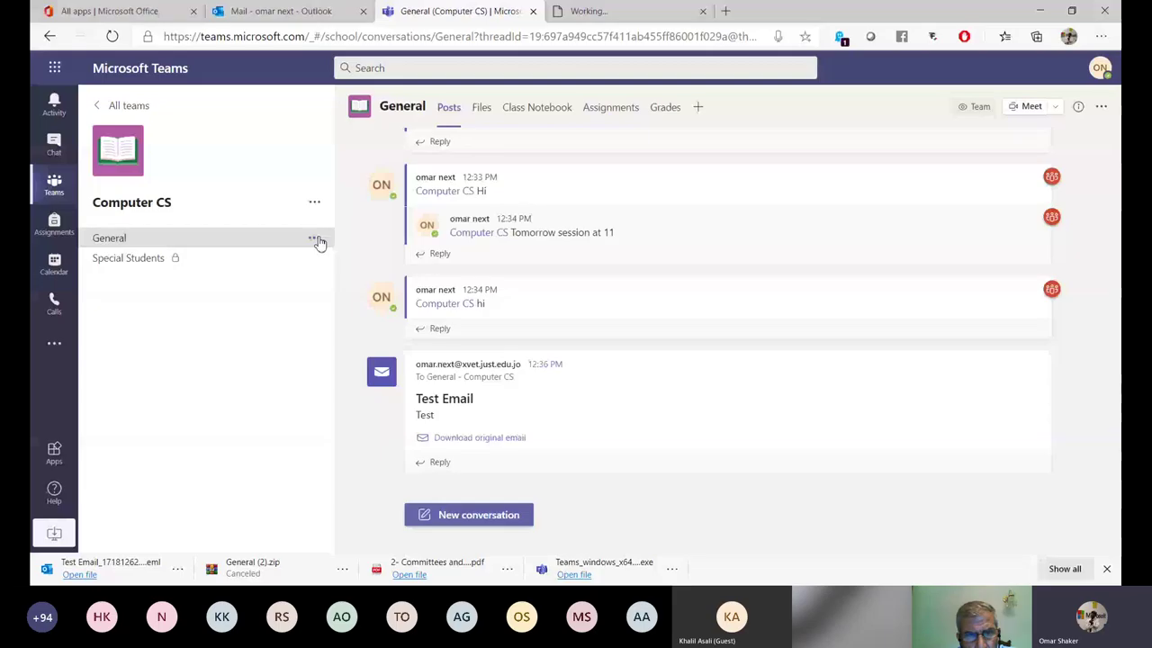
left_click(318, 241)
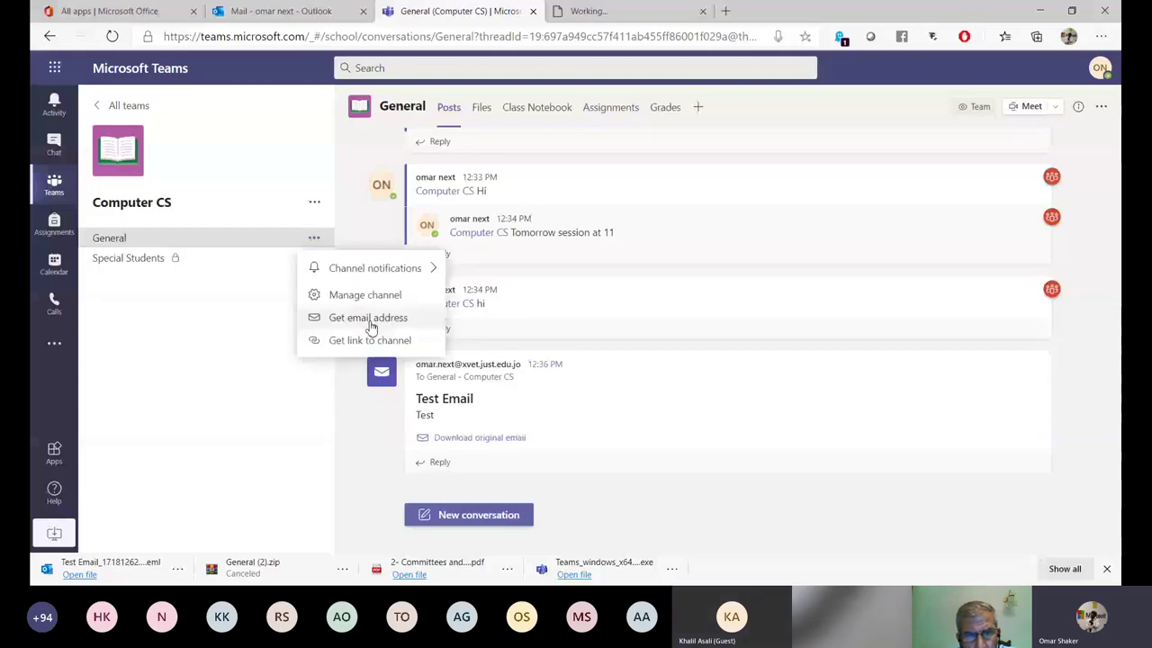
left_click(368, 317)
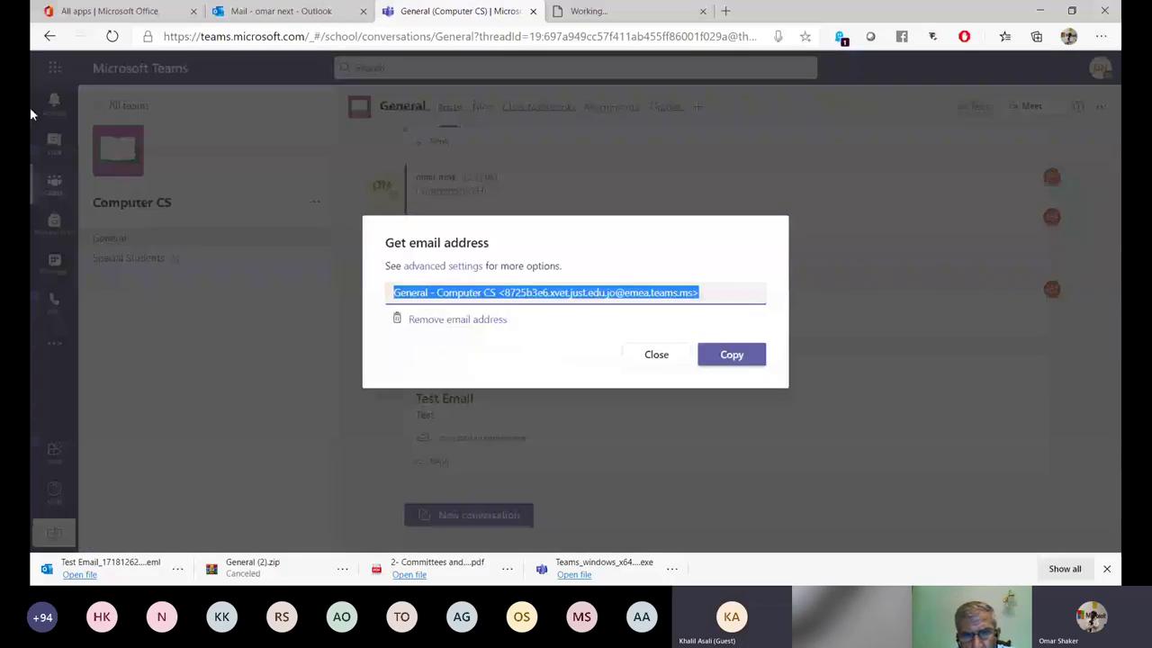
left_click(736, 358)
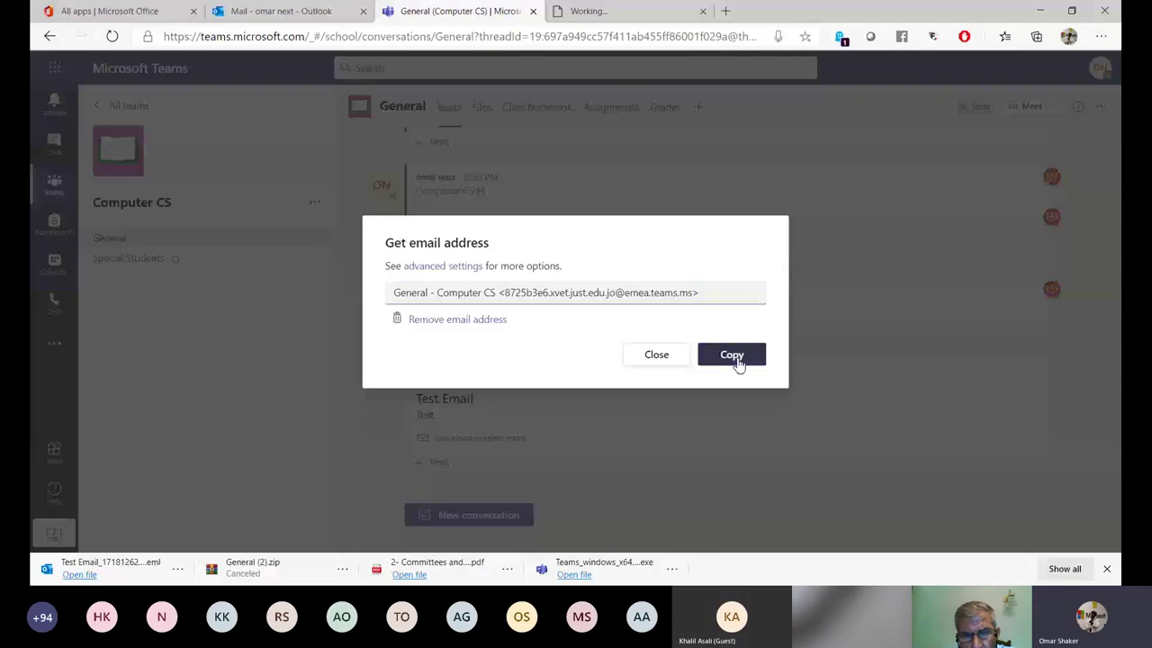
left_click(736, 358)
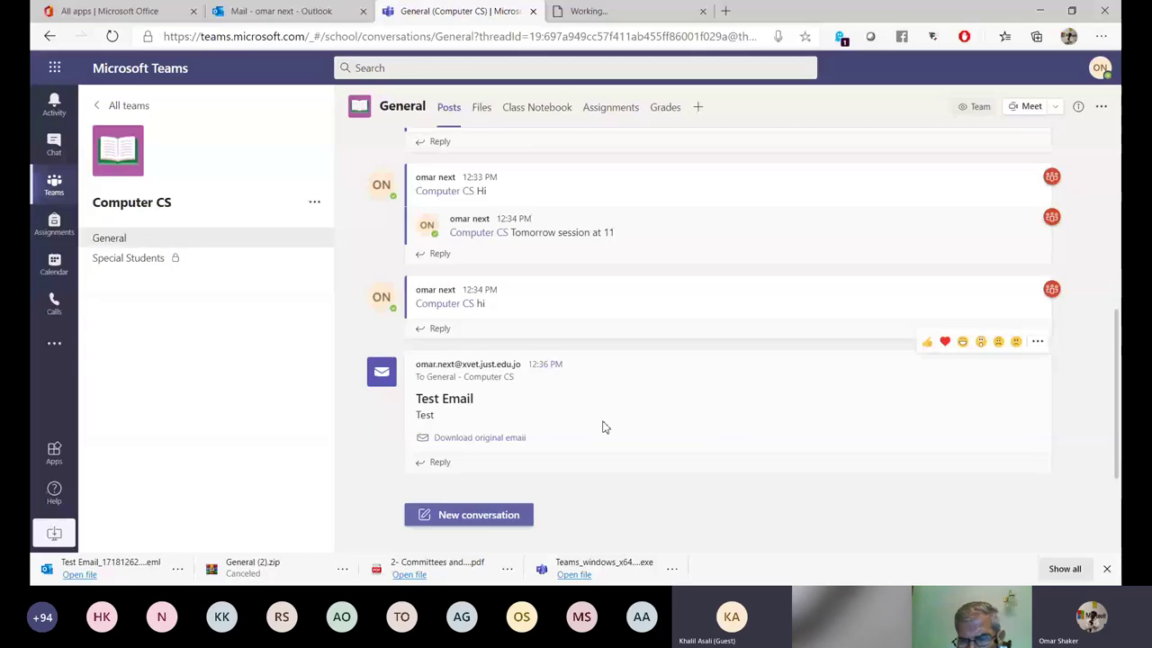
scroll(542, 351, "up", 1)
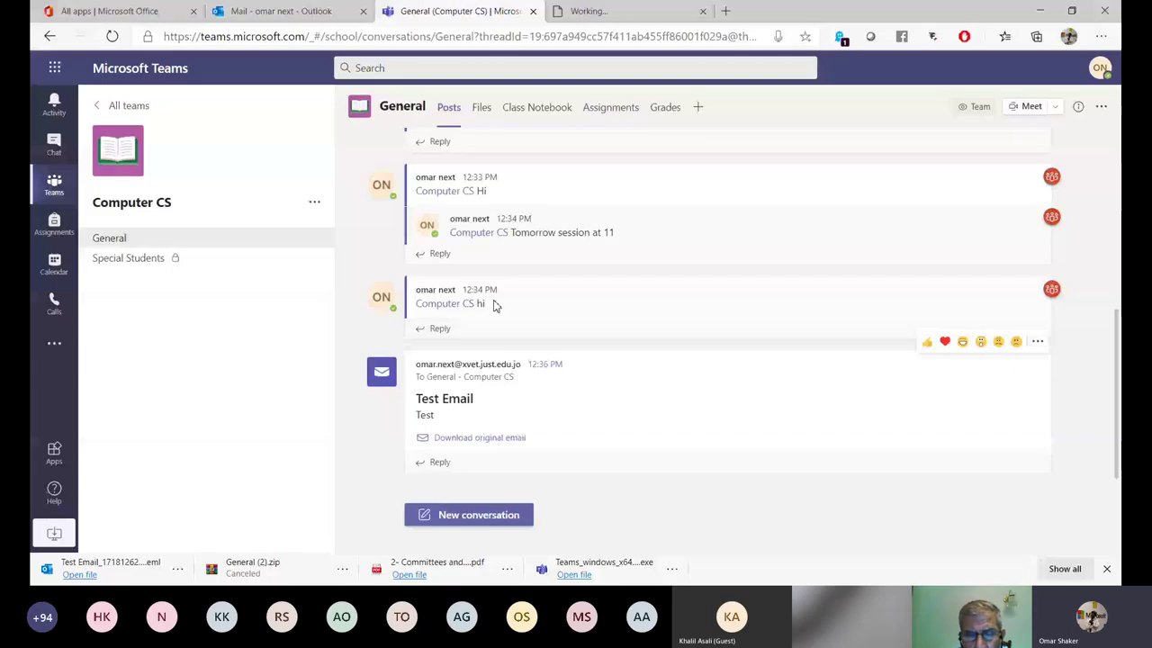
left_click(481, 112)
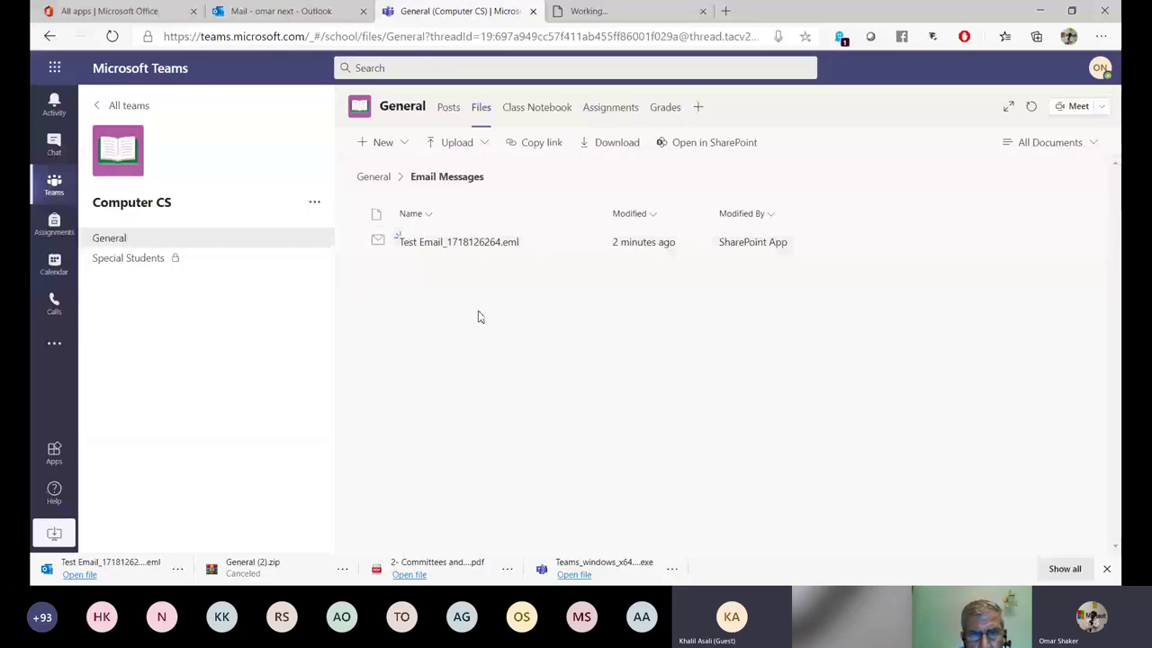
left_click(449, 112)
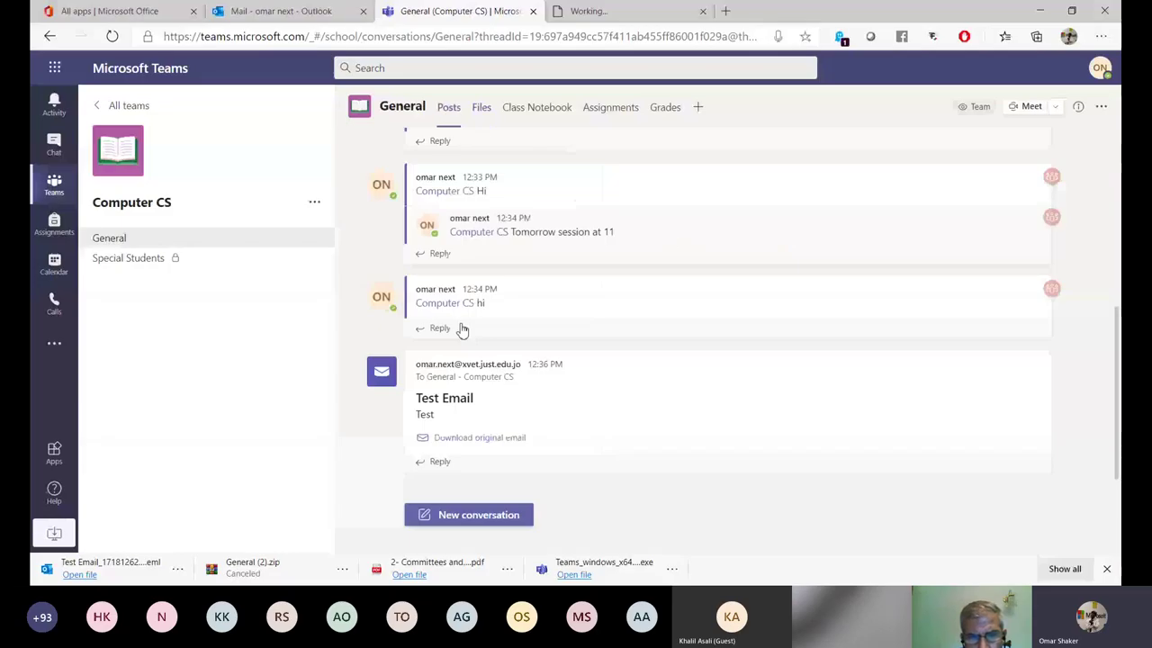
left_click(459, 515)
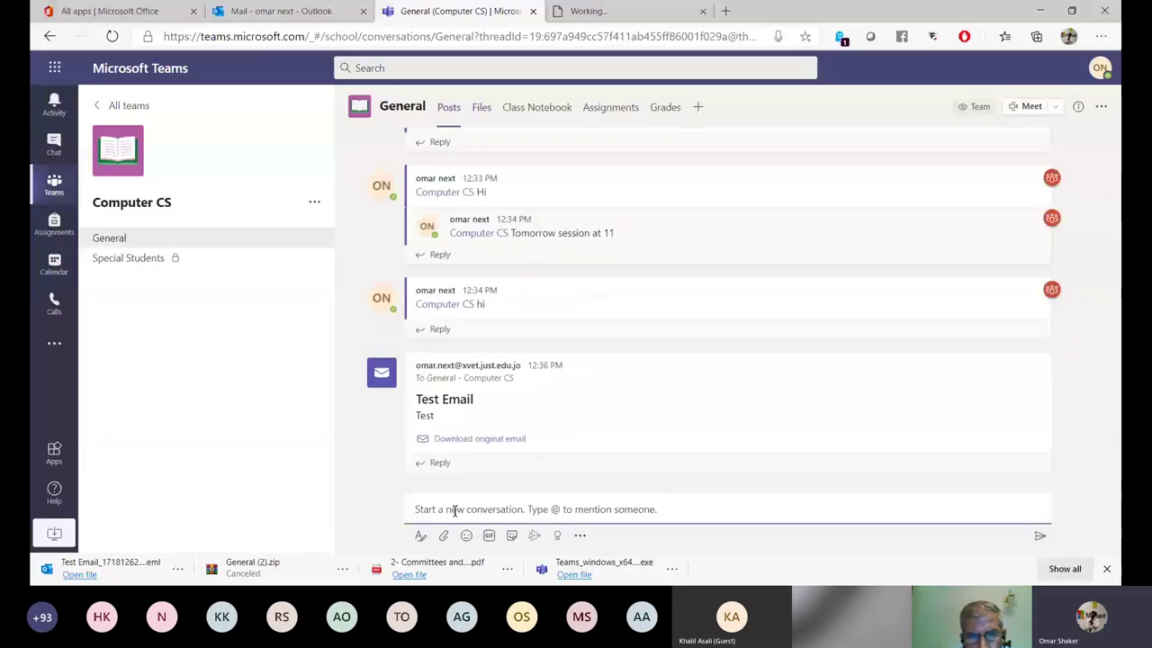
type("@com")
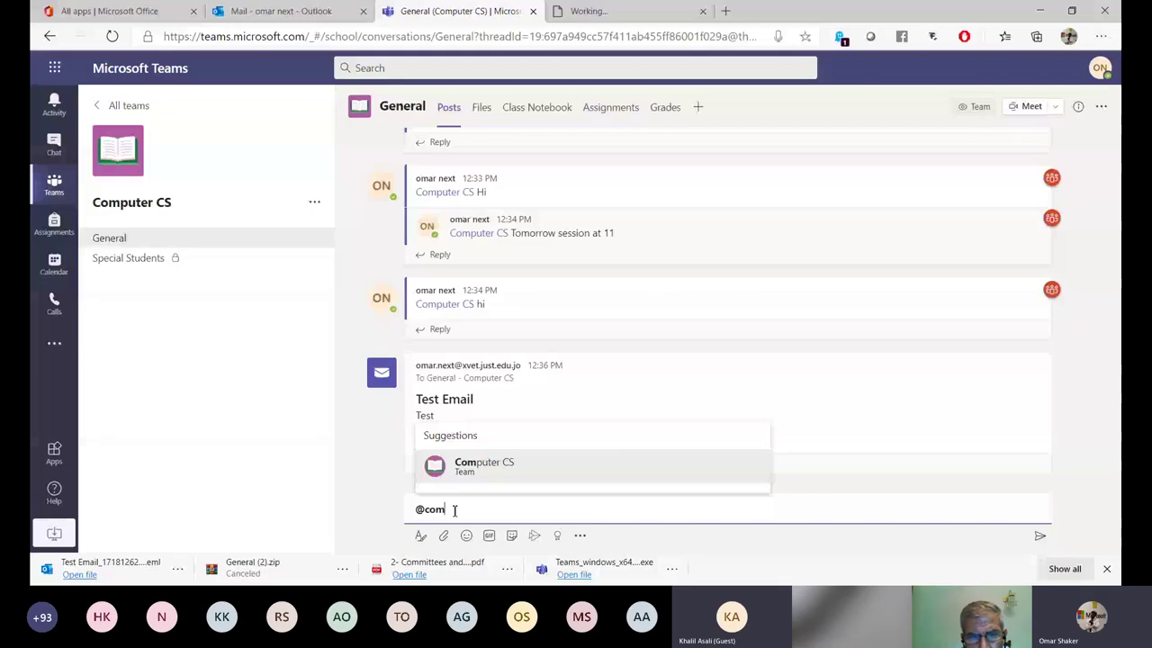
left_click(513, 477)
type("hi")
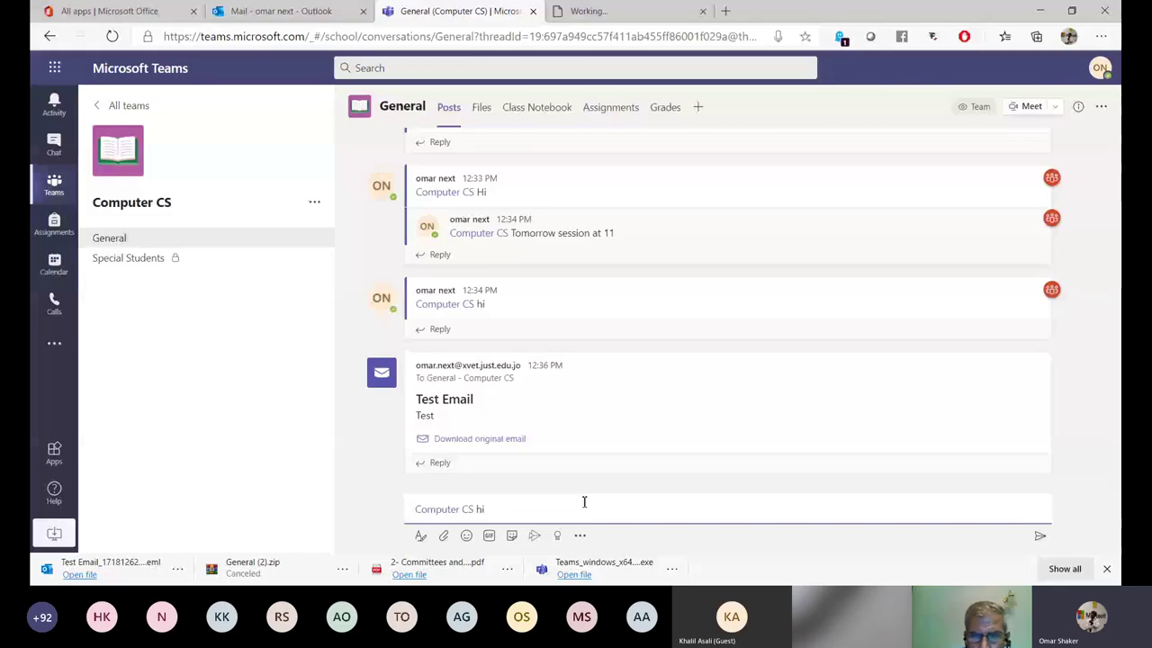
key("Return")
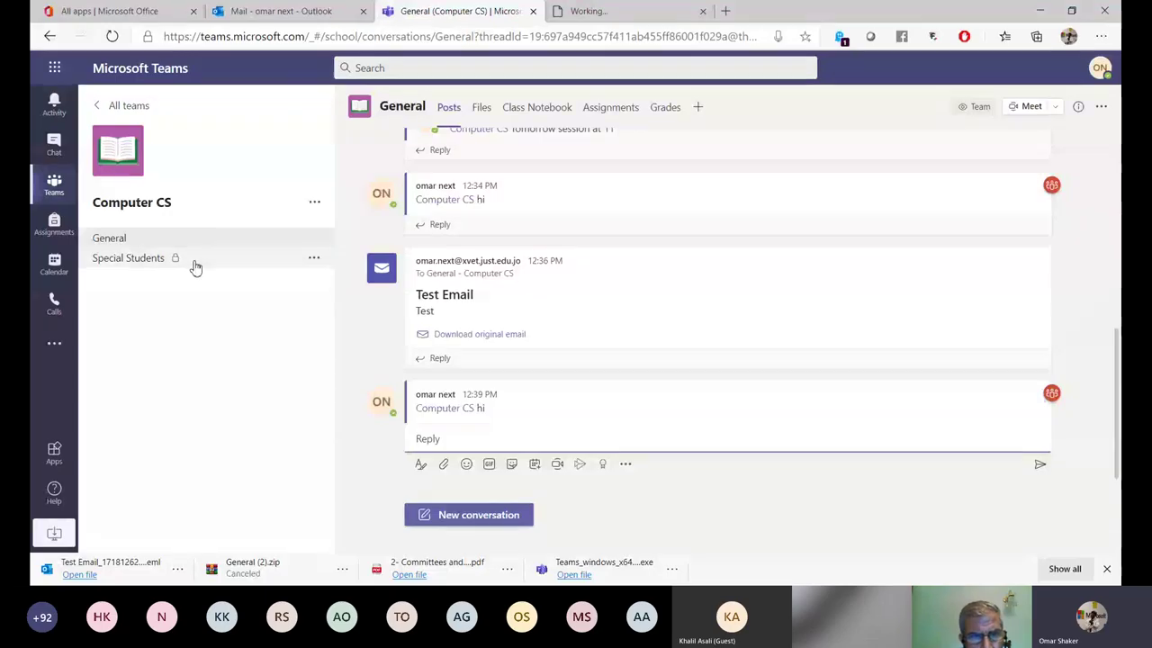
left_click(54, 266)
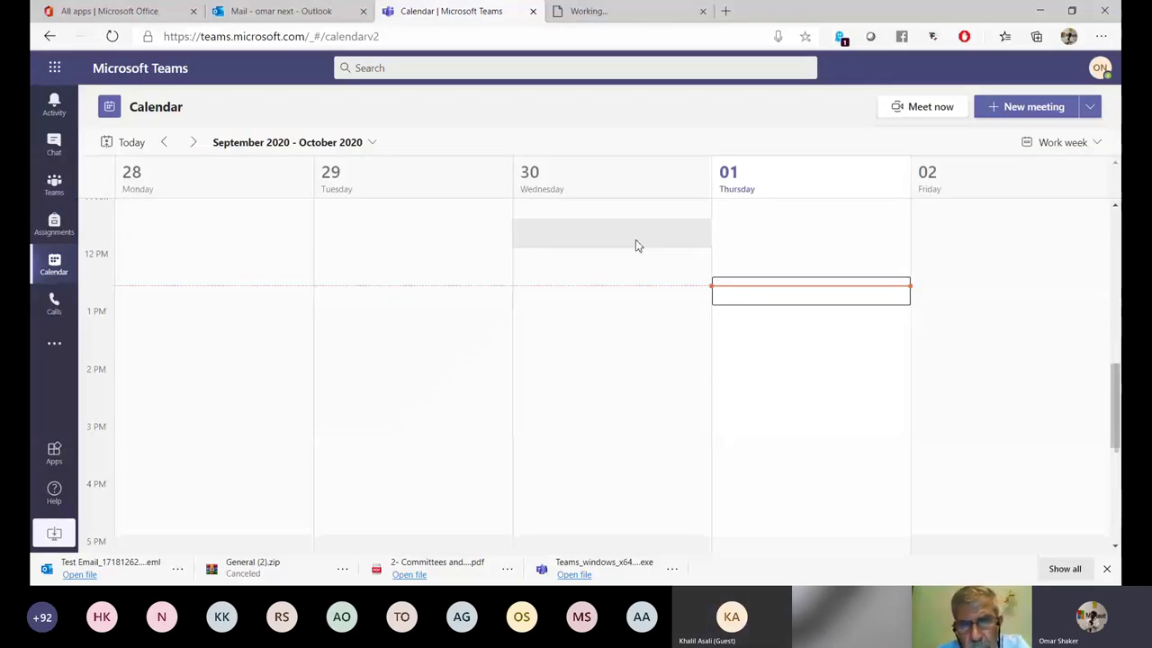
Create a new meeting titled 'Computer CS LT' for Oct 1, 2020, 1:00–1:30 PM.
left_click(1029, 110)
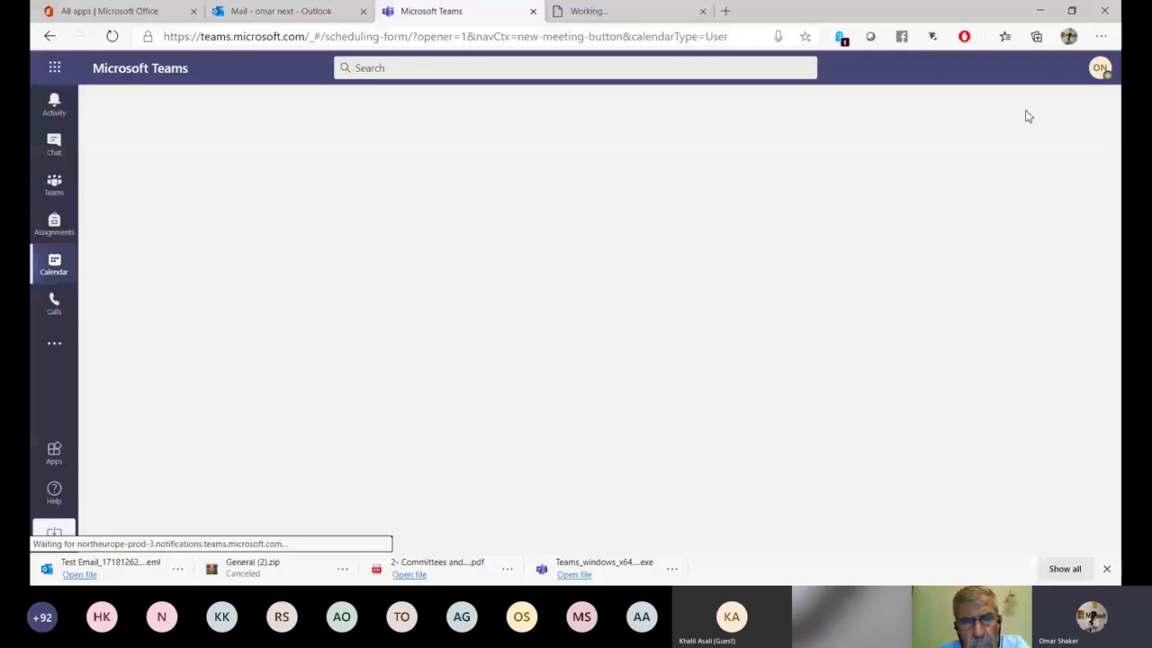
type("Computer")
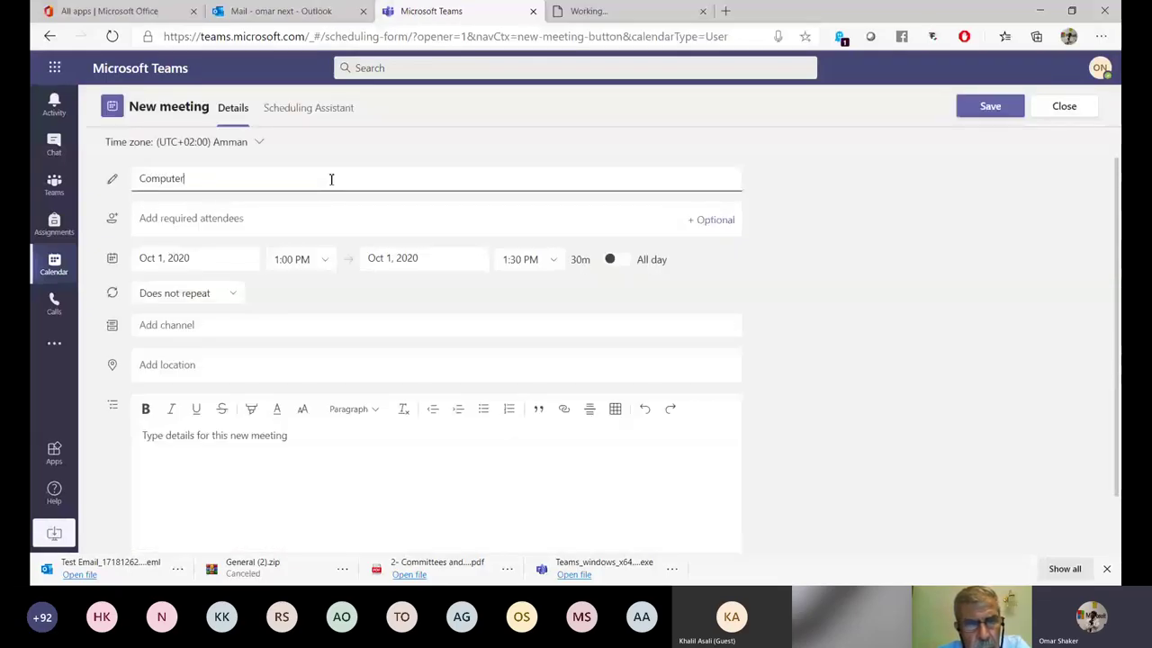
type(" CS ")
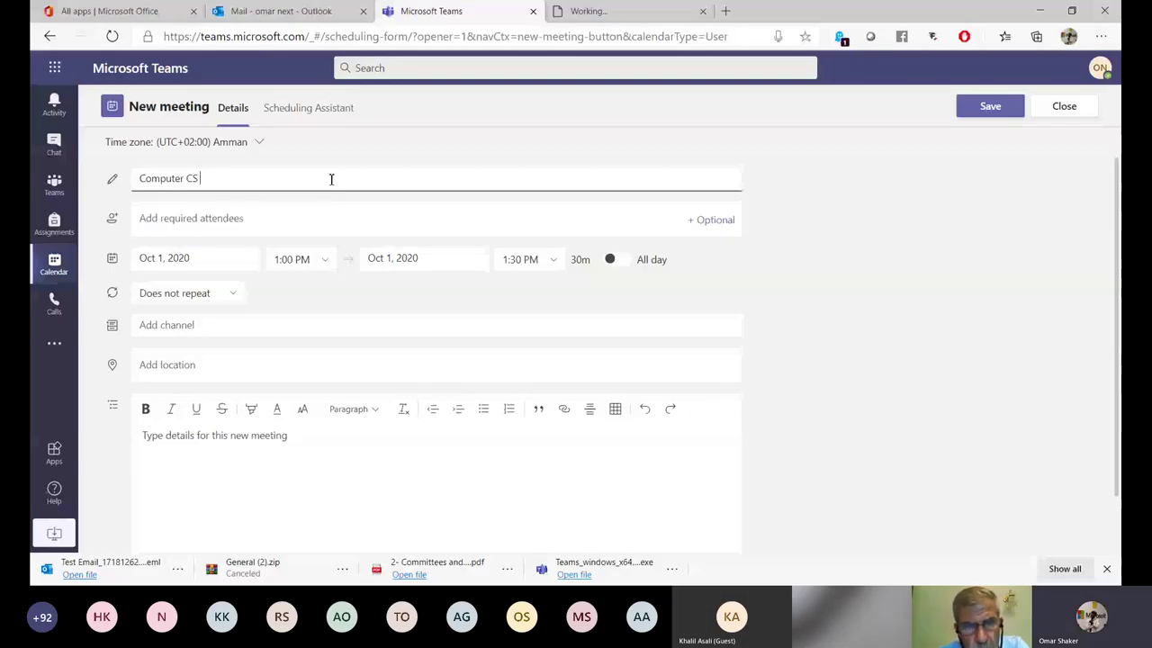
type("LT")
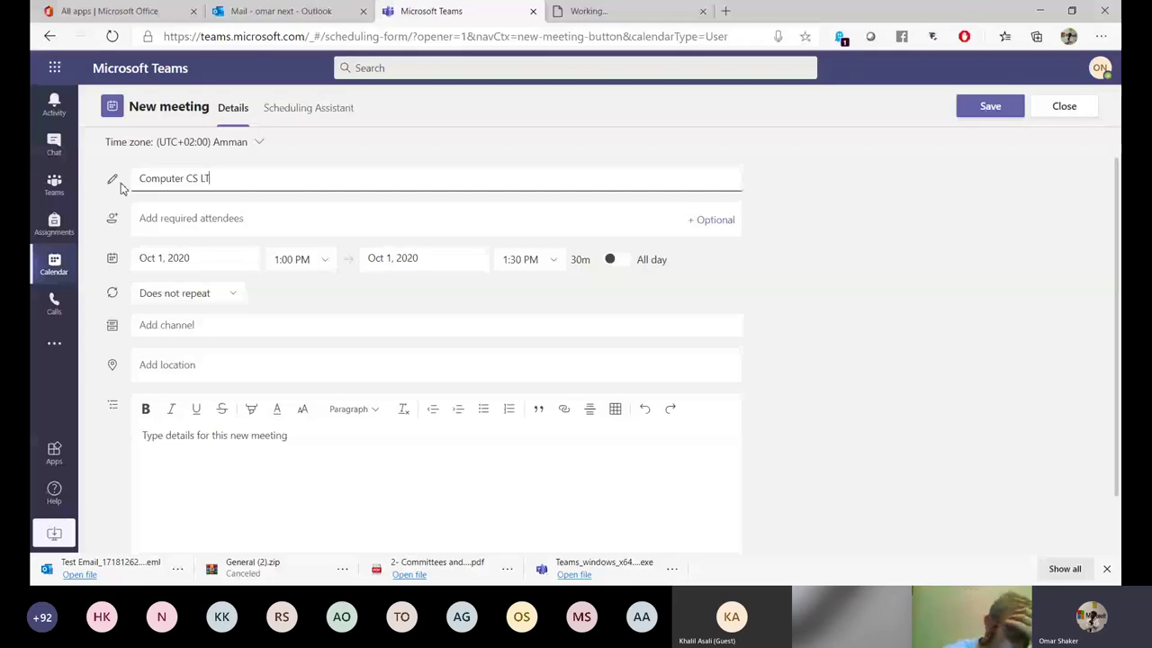
left_click(292, 216)
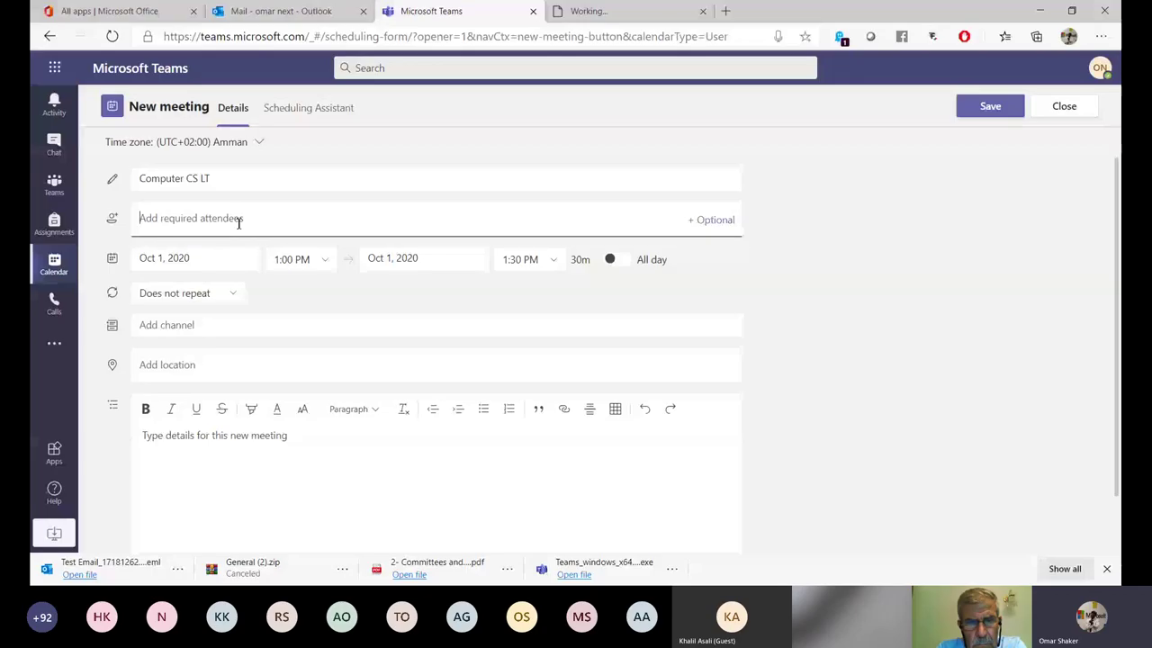
Add one suggested person as a required attendee of Computer CS LT.
type("os")
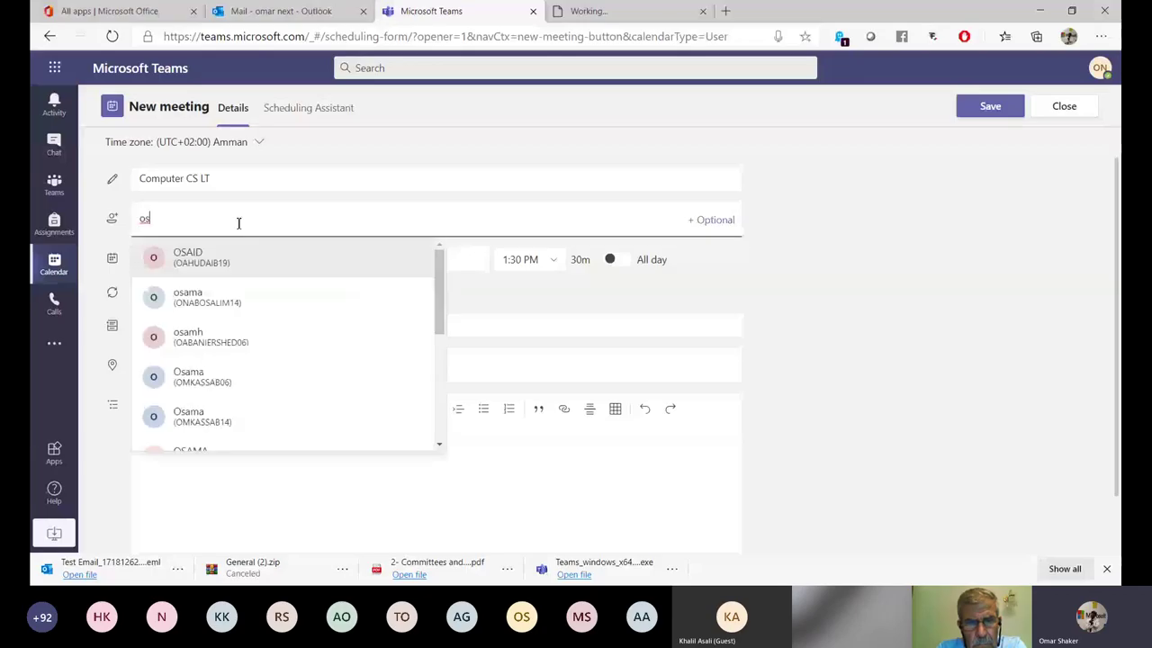
left_click(227, 270)
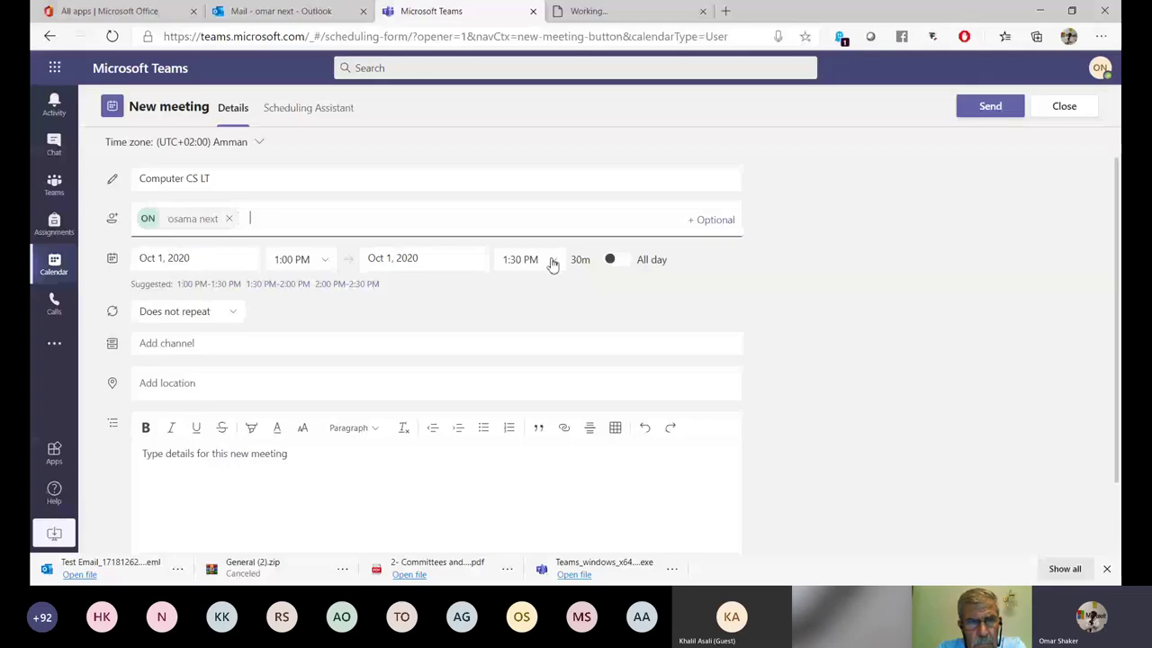
left_click(580, 259)
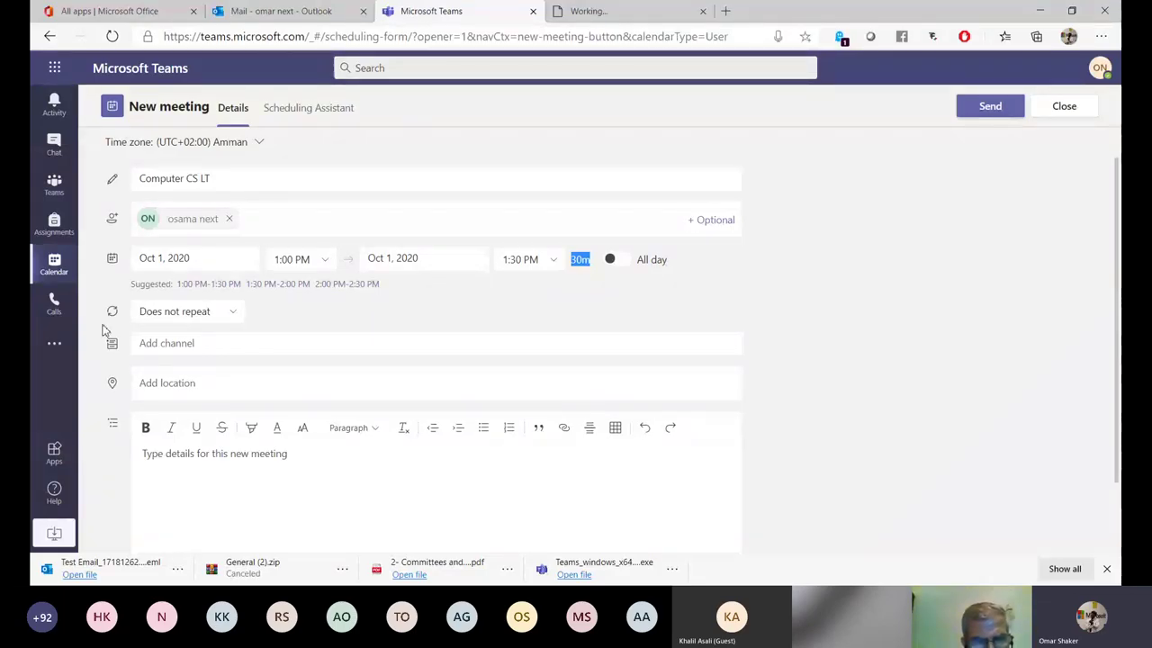
left_click(231, 313)
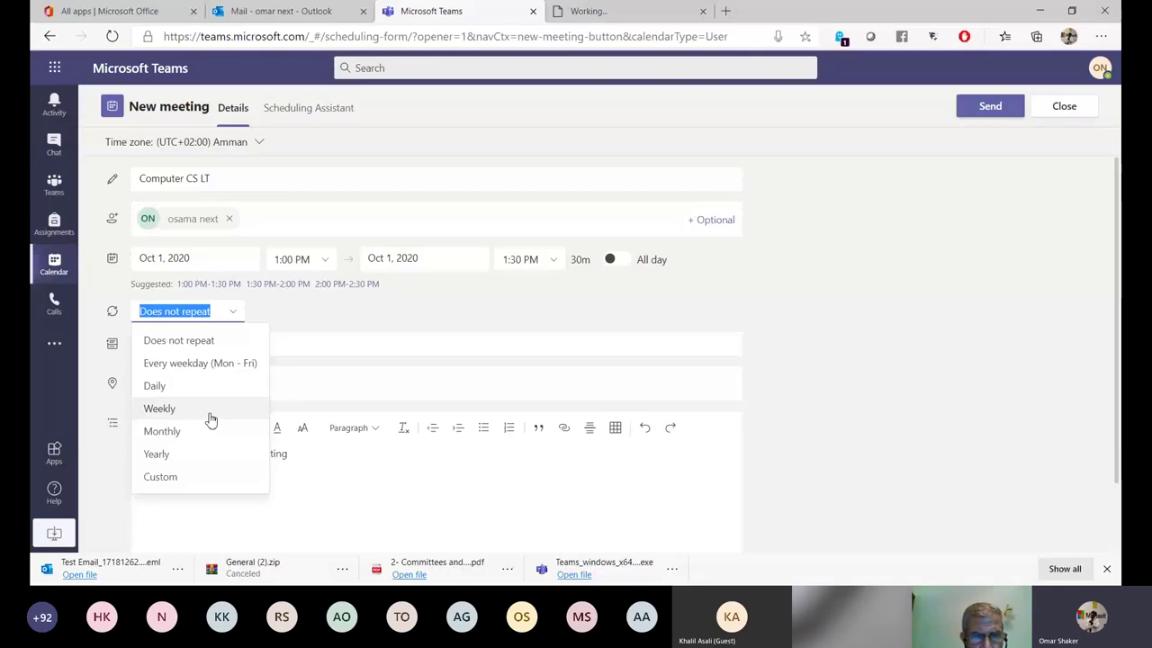
Set a custom recurrence: every 1 week on Sunday, Tuesday and Thursday, ending Dec 30, 2020.
left_click(178, 482)
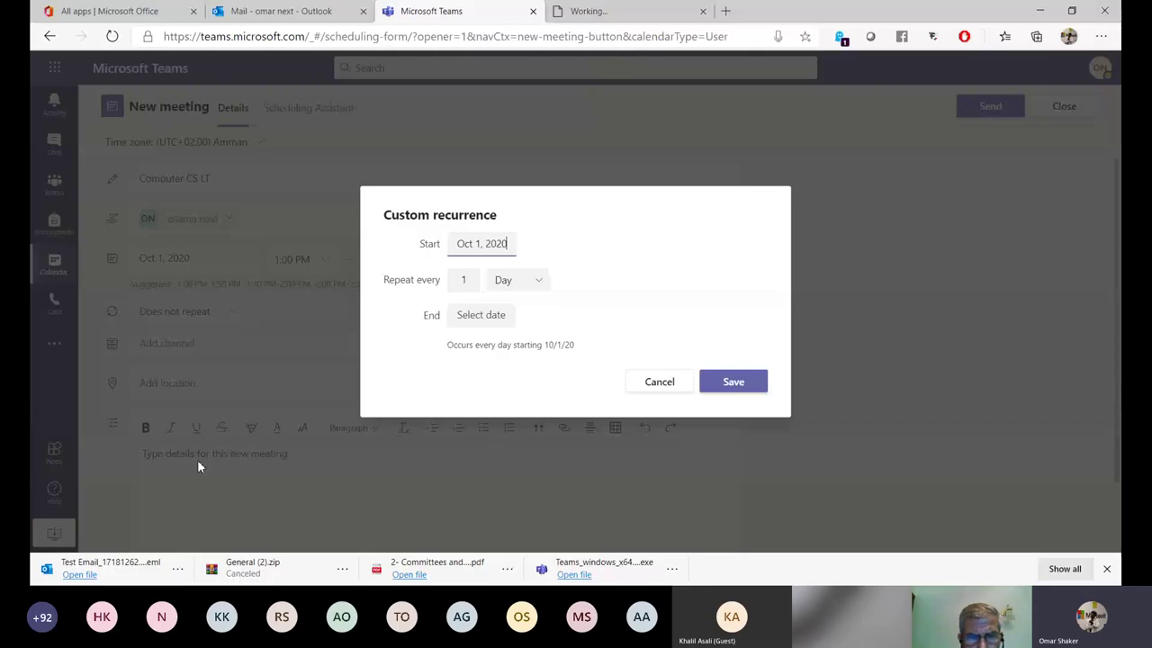
double_click(429, 246)
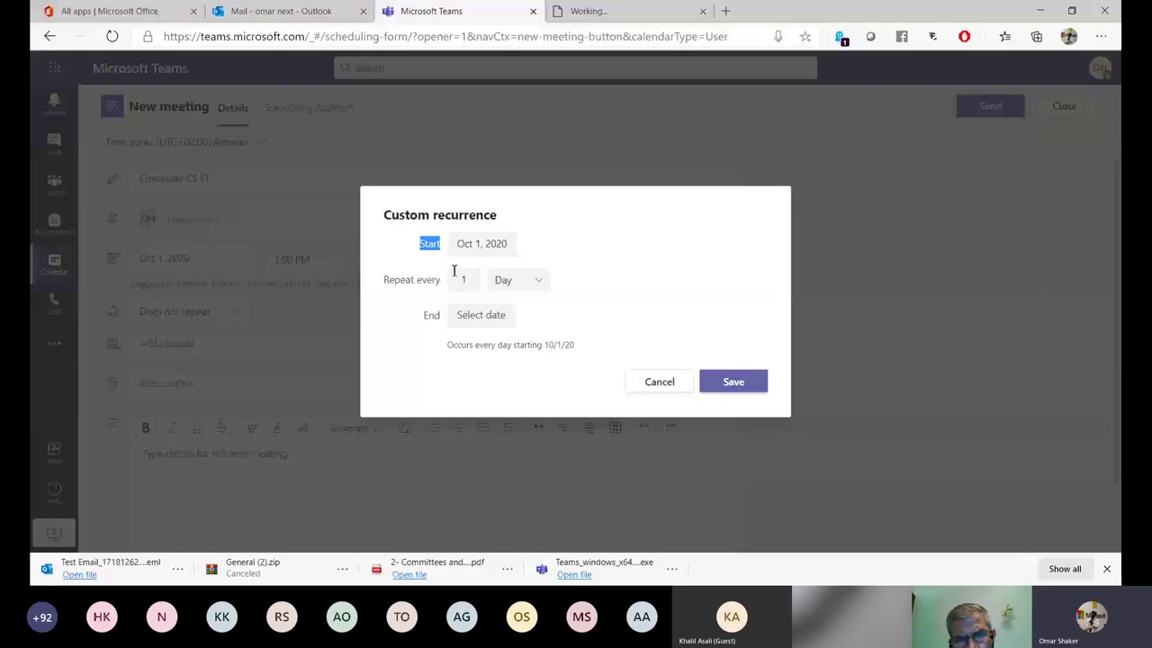
left_click(537, 284)
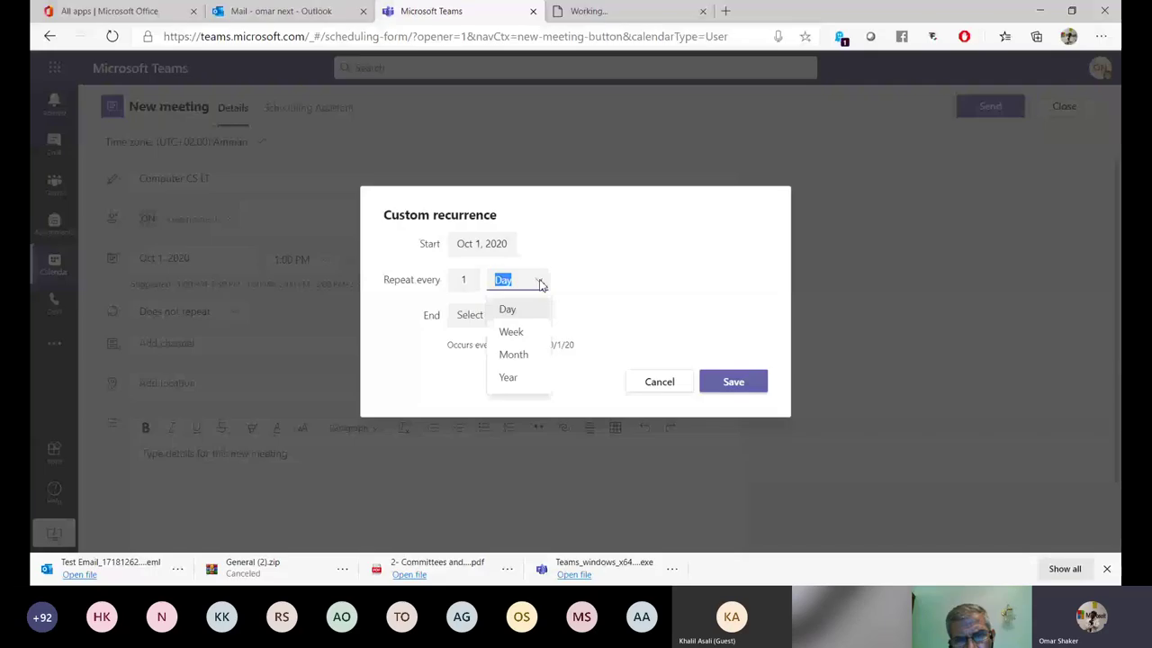
left_click(526, 331)
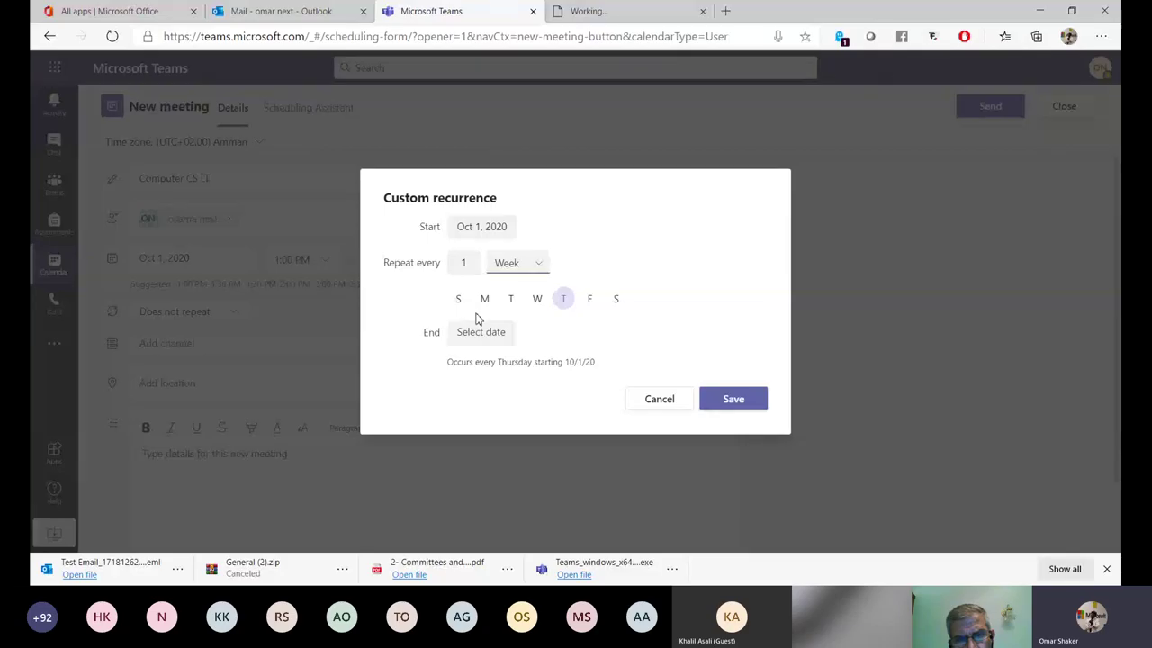
left_click(510, 299)
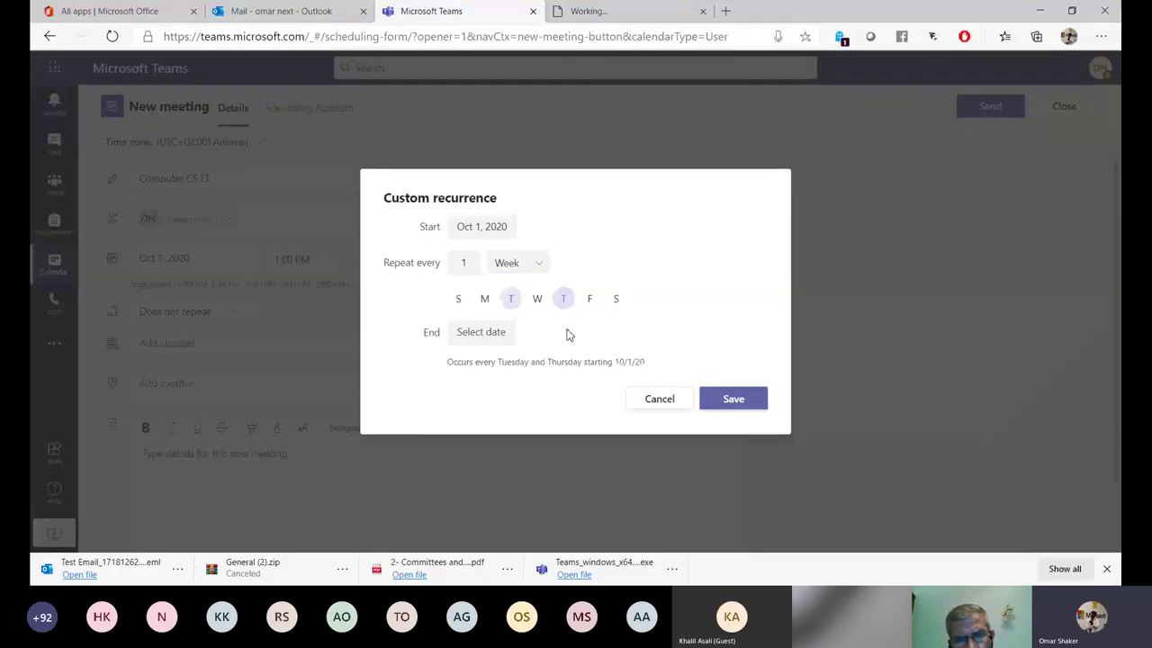
left_click(458, 299)
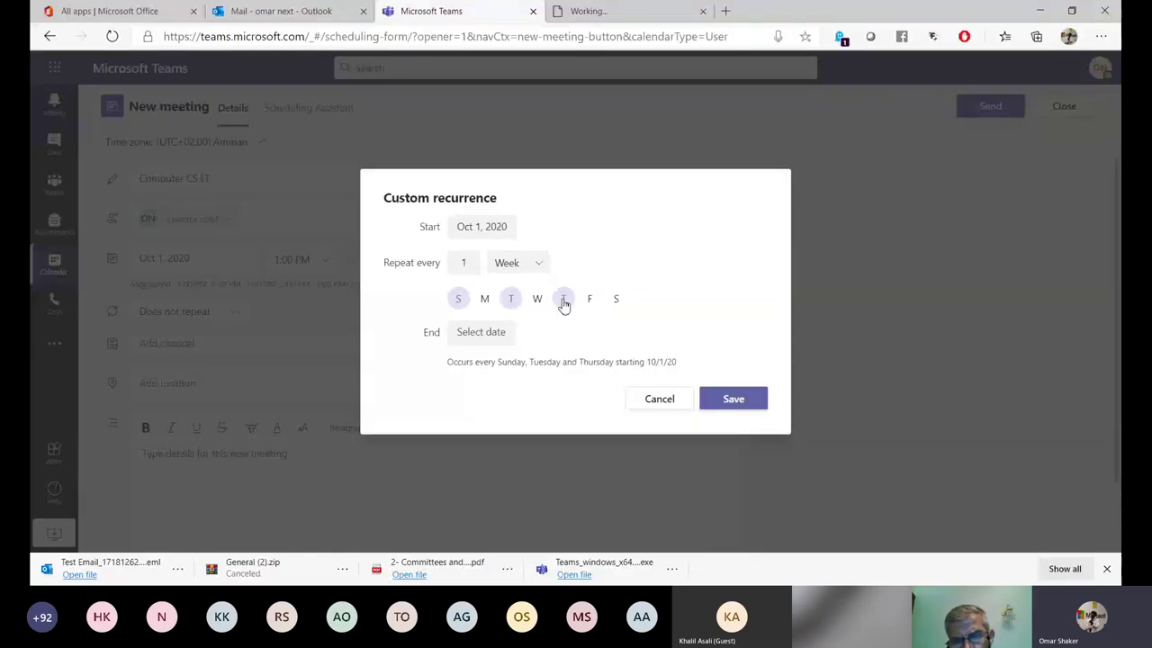
left_click(464, 334)
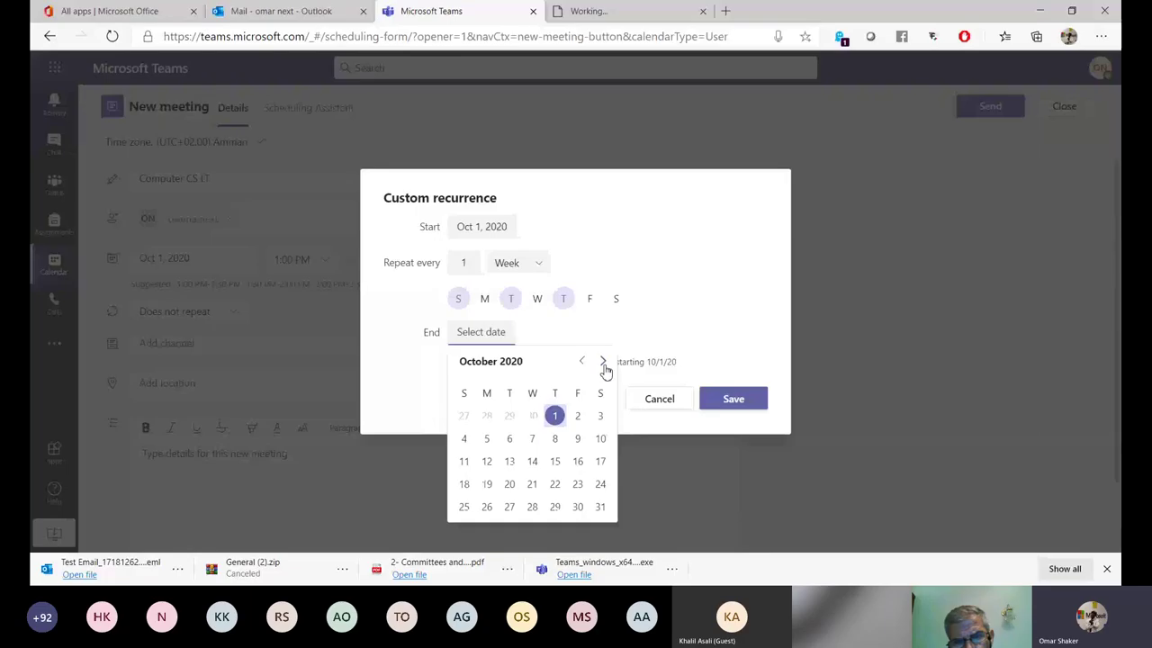
left_click(603, 361)
left_click(603, 361)
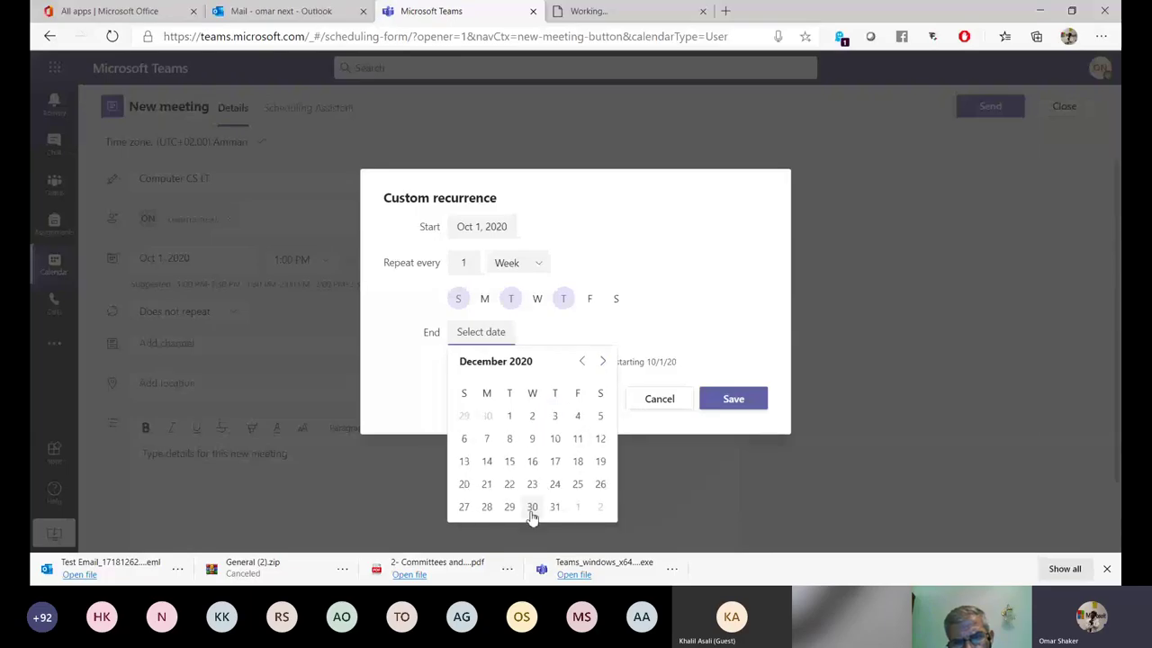
left_click(532, 514)
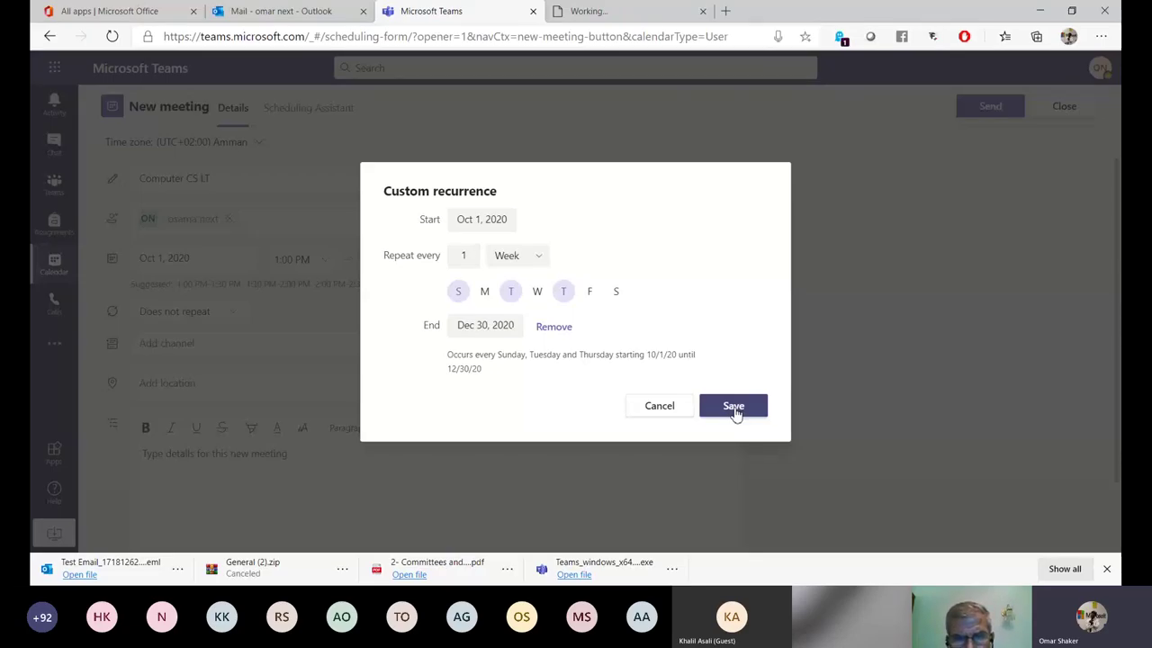
left_click(734, 408)
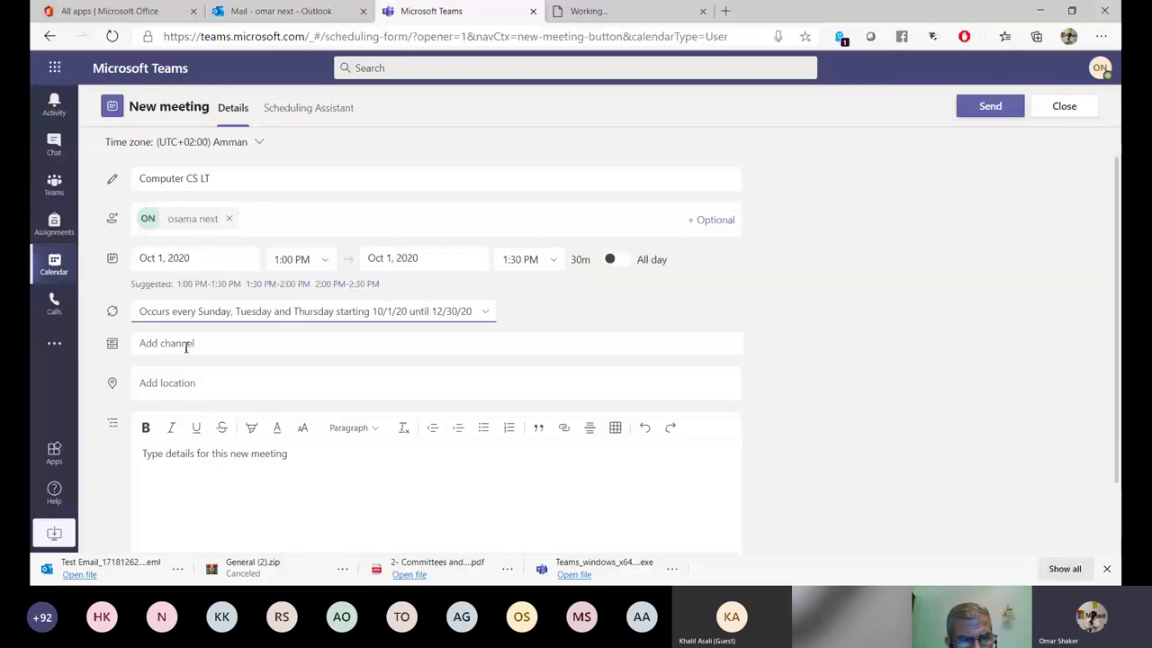
Link the meeting to the Computer CS team's General channel.
left_click(186, 346)
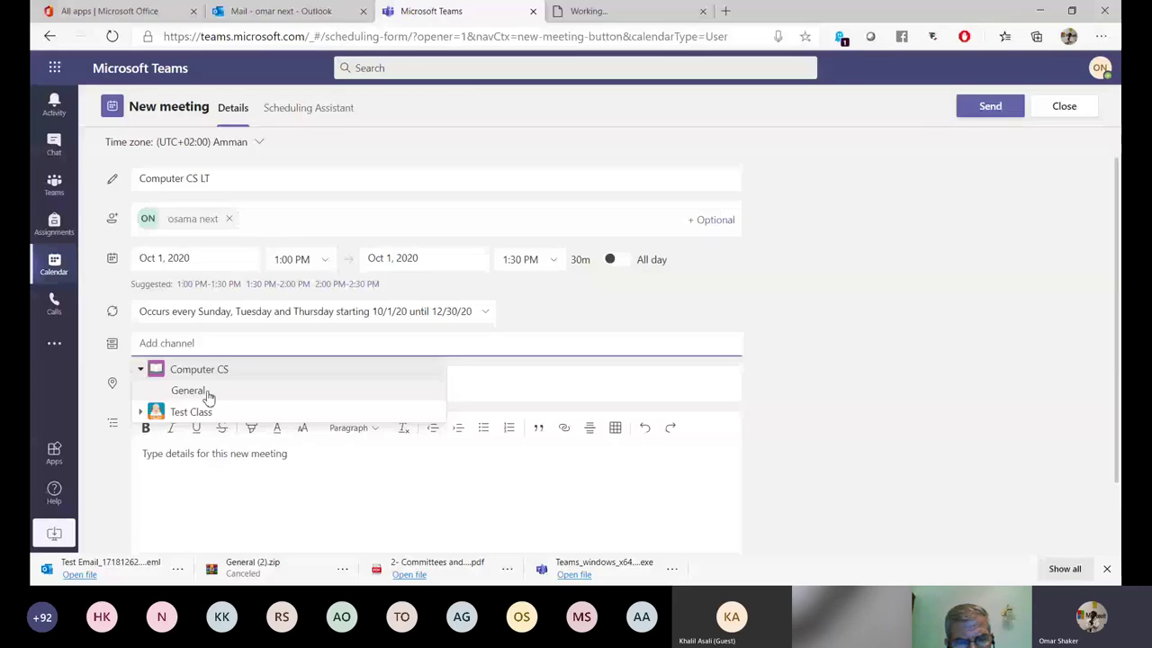
left_click(207, 393)
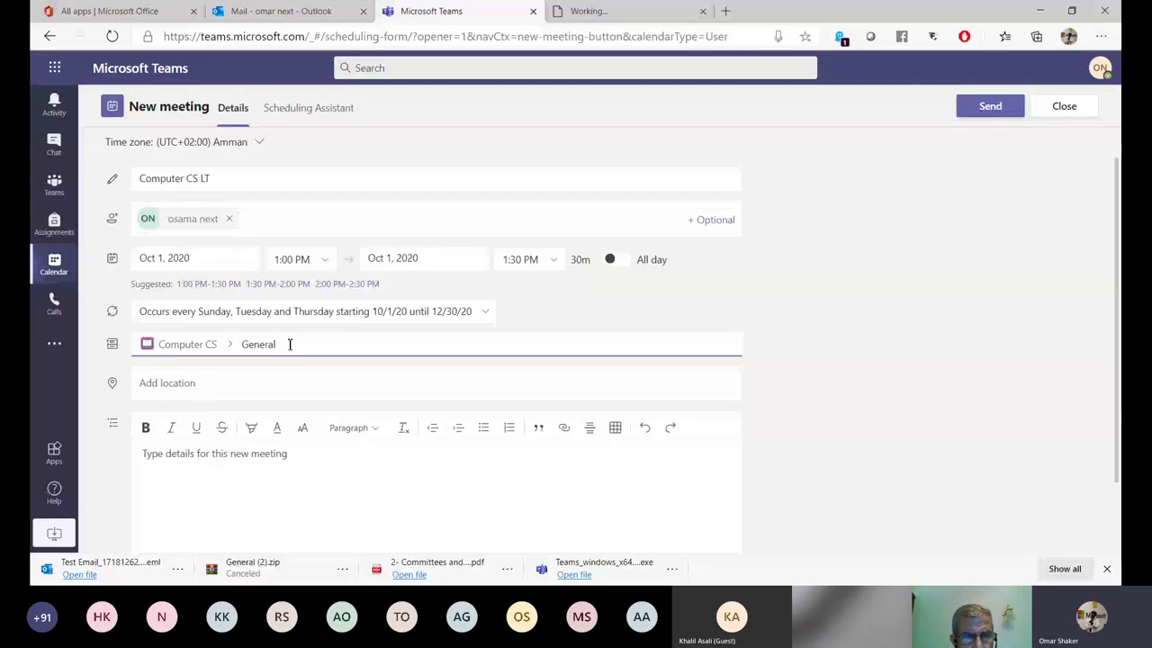
left_click(163, 394)
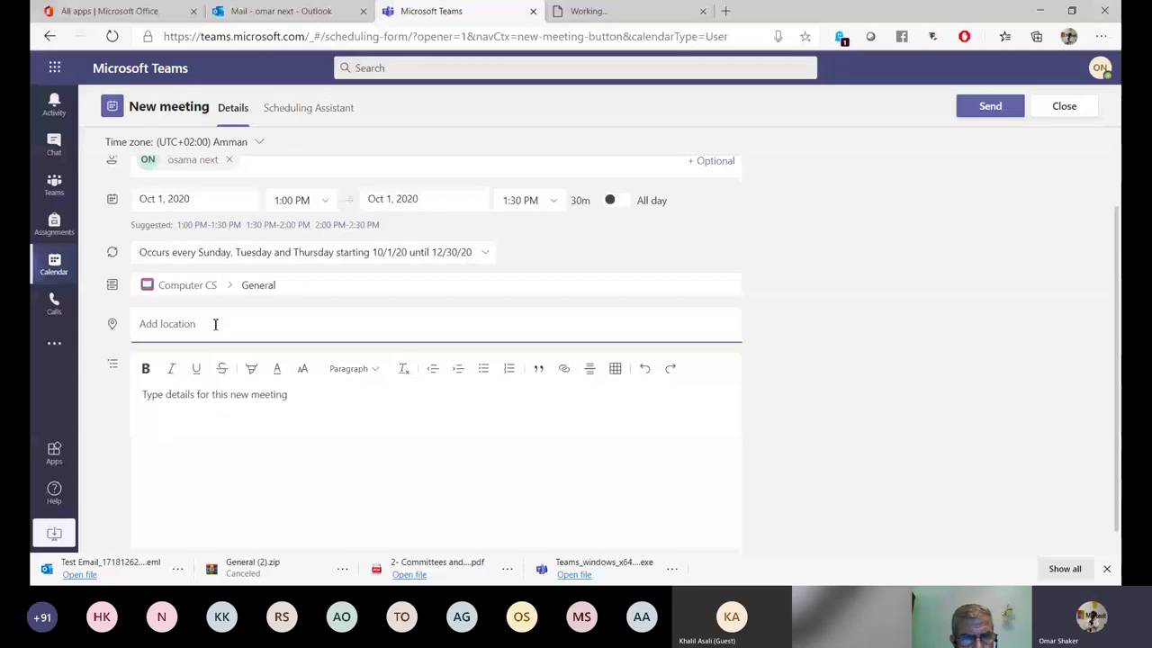
left_click(297, 404)
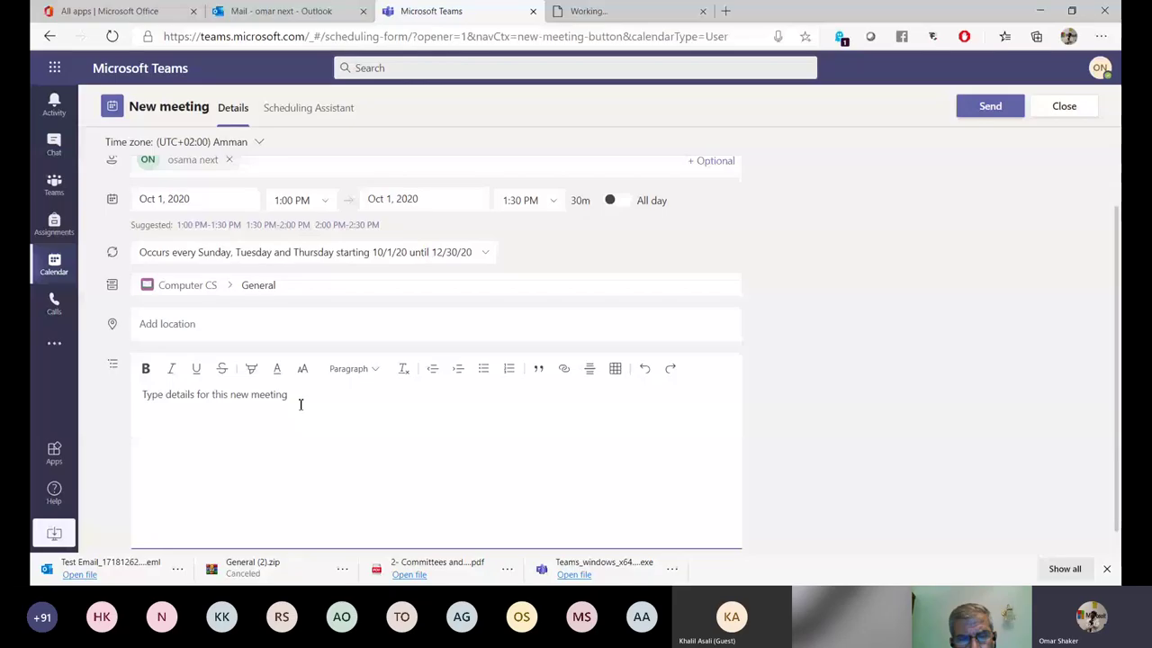
scroll(301, 404, "up", 1)
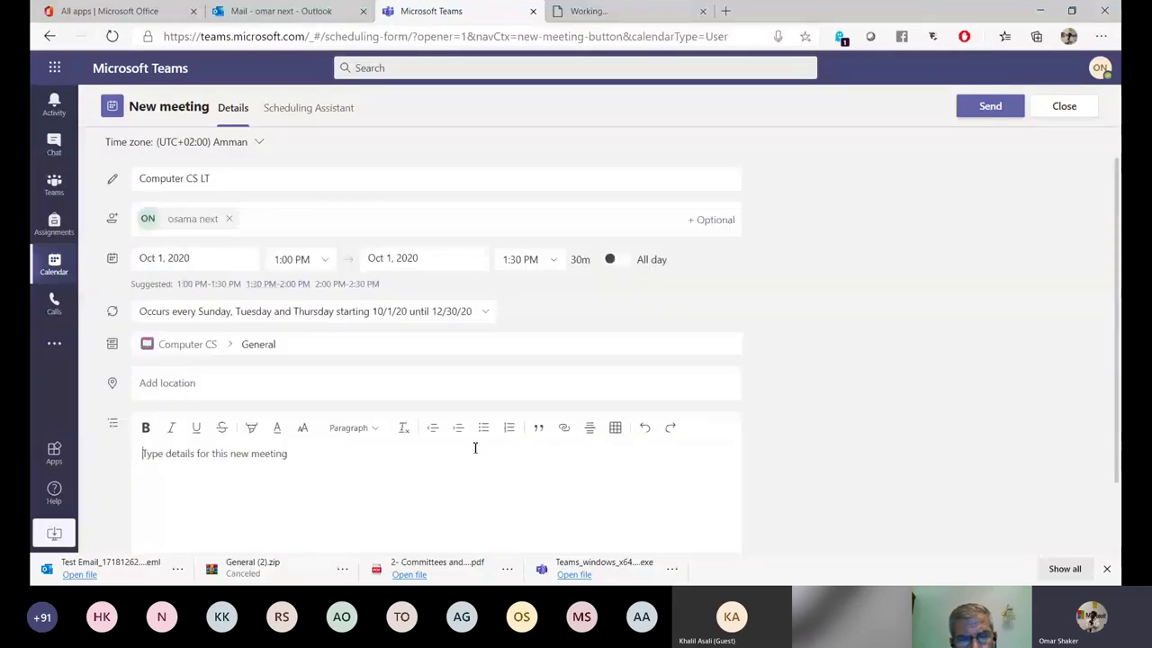
Send the Computer CS LT invite and check its recurring entries across calendar weeks.
left_click(984, 111)
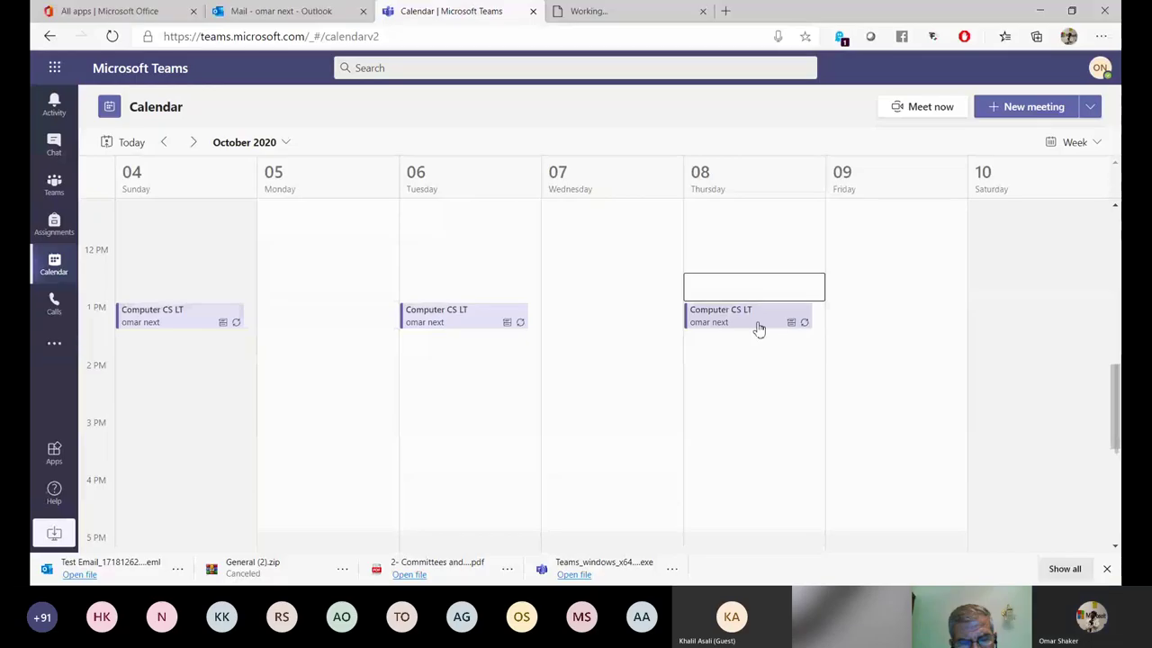
left_click(164, 142)
left_click(164, 142)
left_click(164, 143)
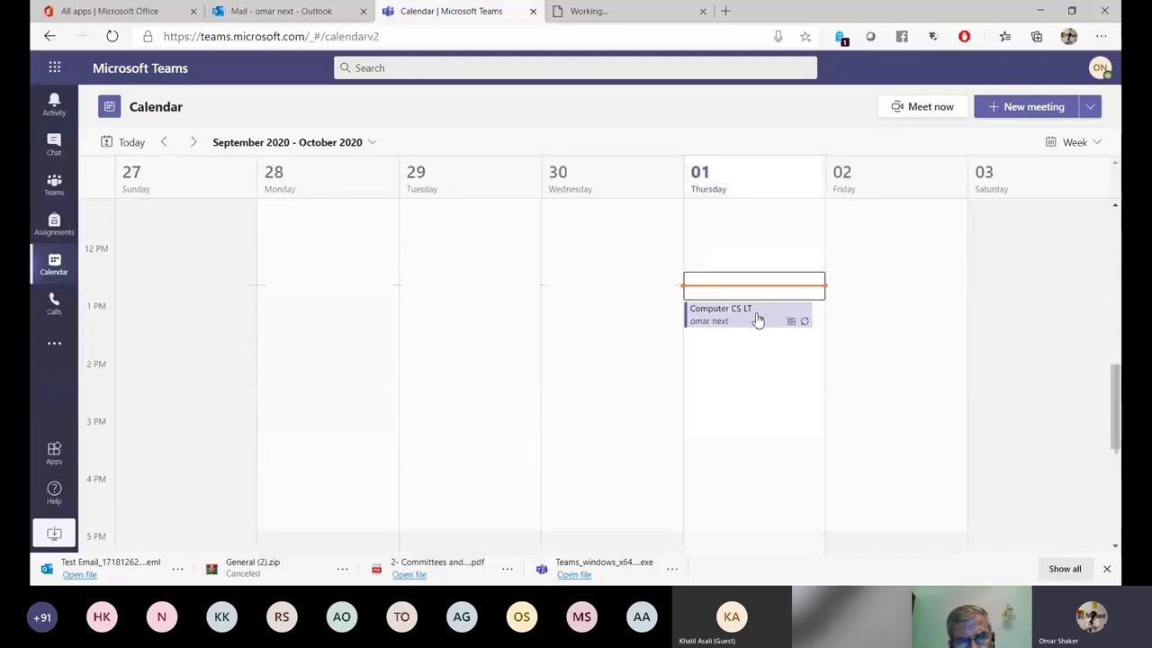
left_click(194, 143)
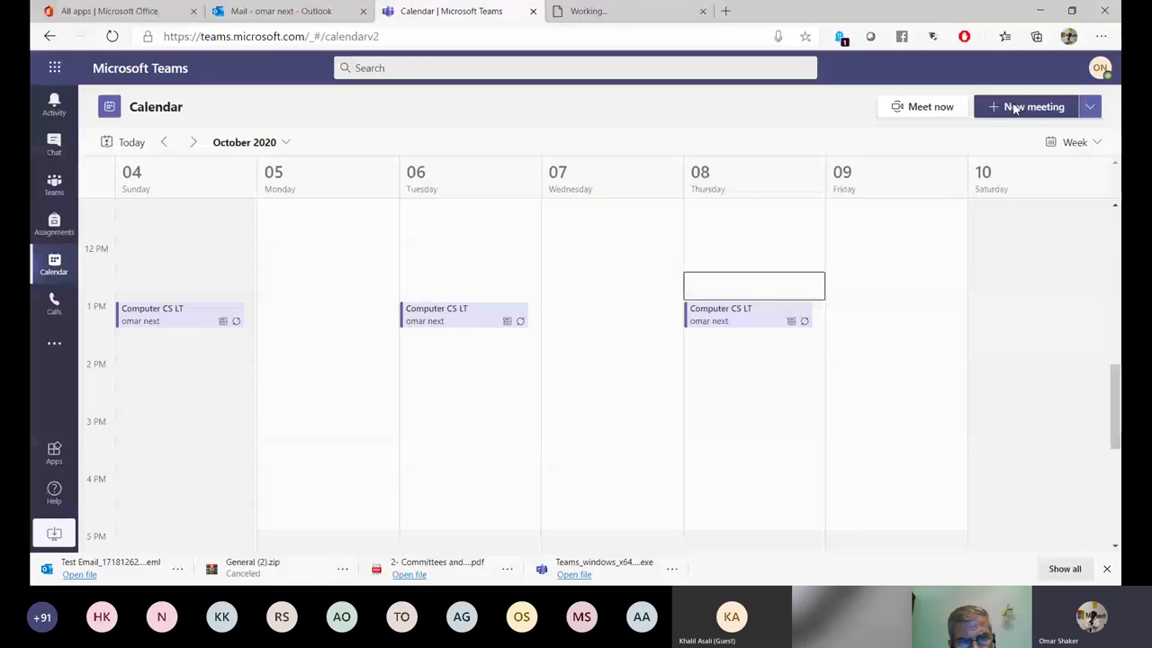
left_click(1014, 108)
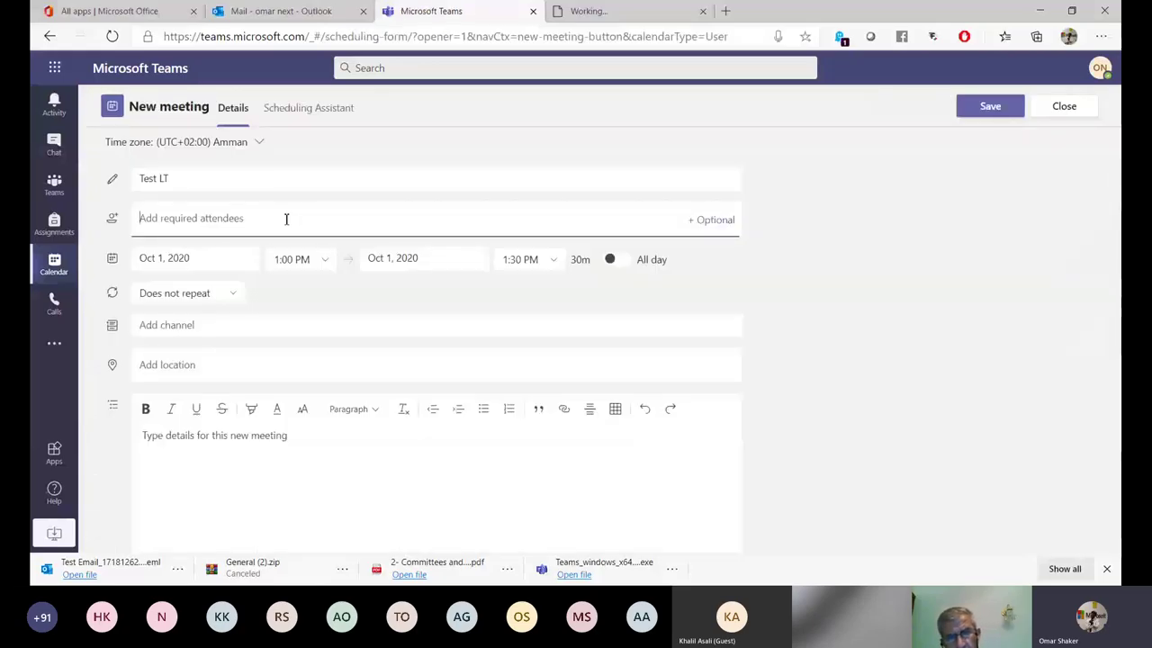
Make Test LT start at 12:30 PM and repeat daily.
left_click(325, 259)
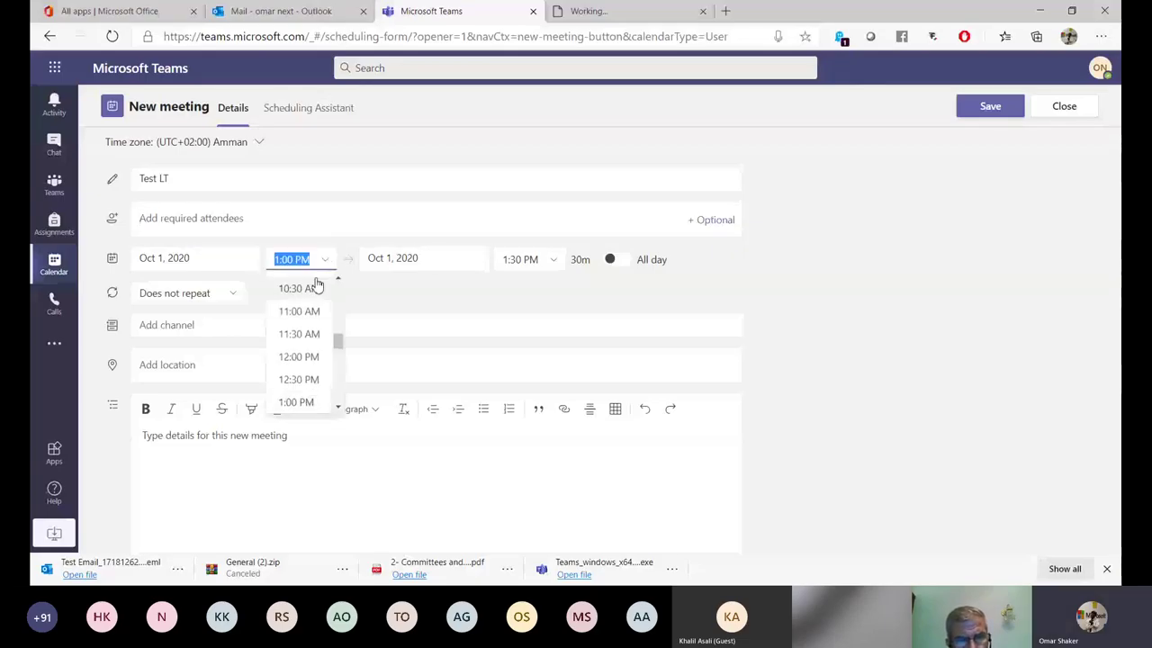
left_click(316, 380)
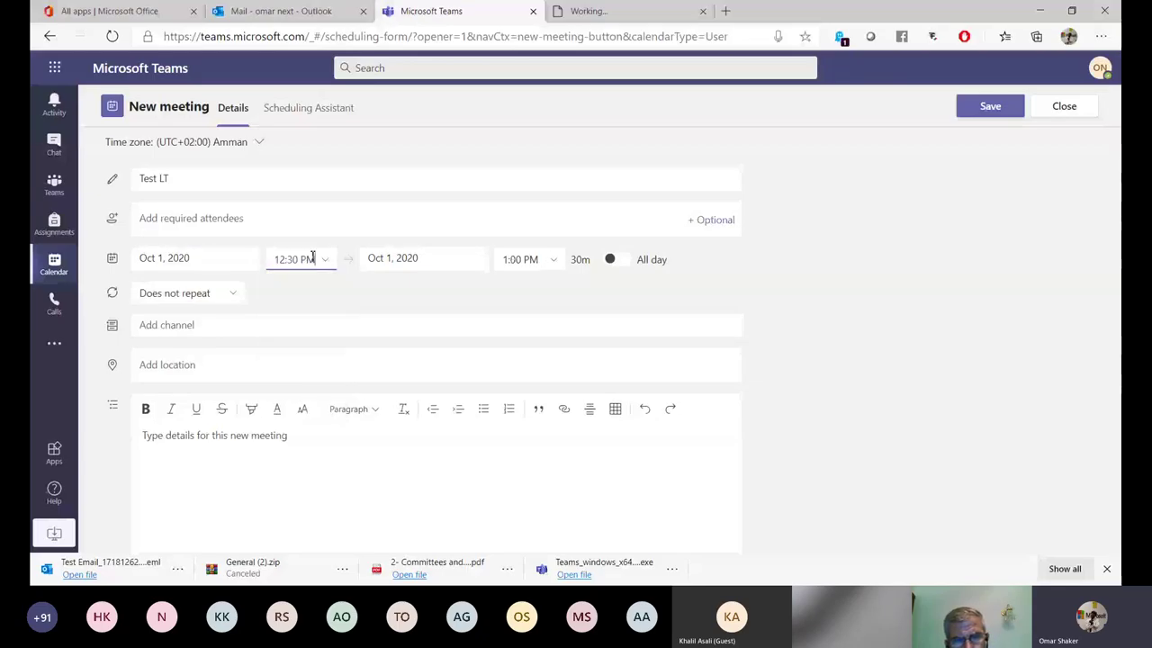
left_click(236, 298)
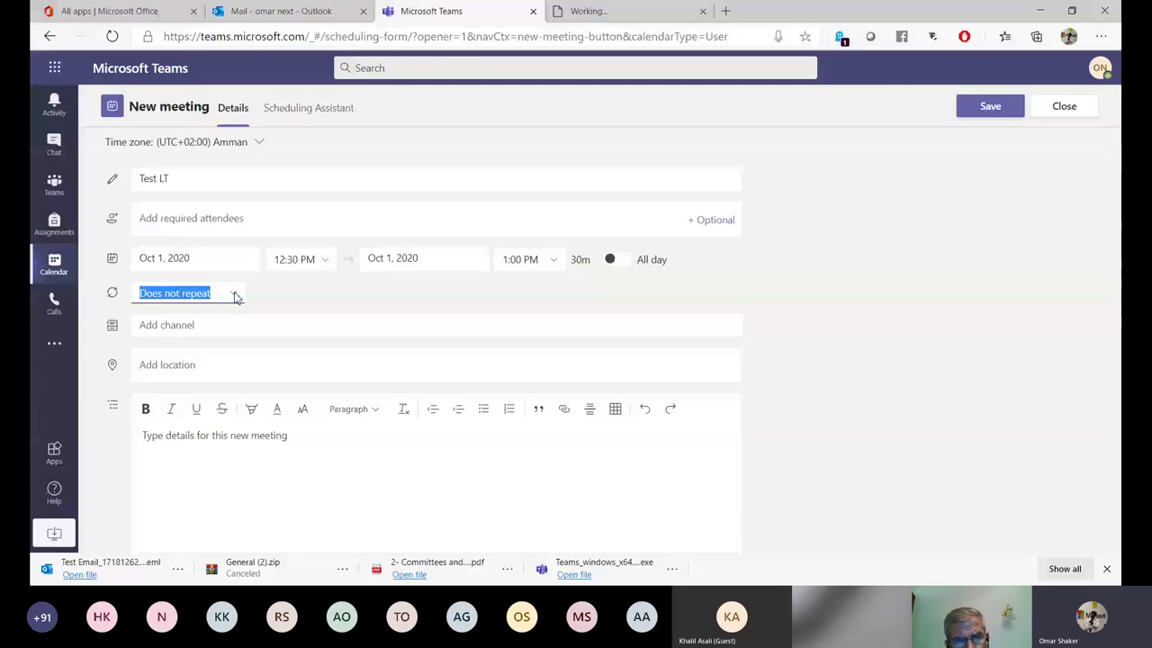
left_click(236, 298)
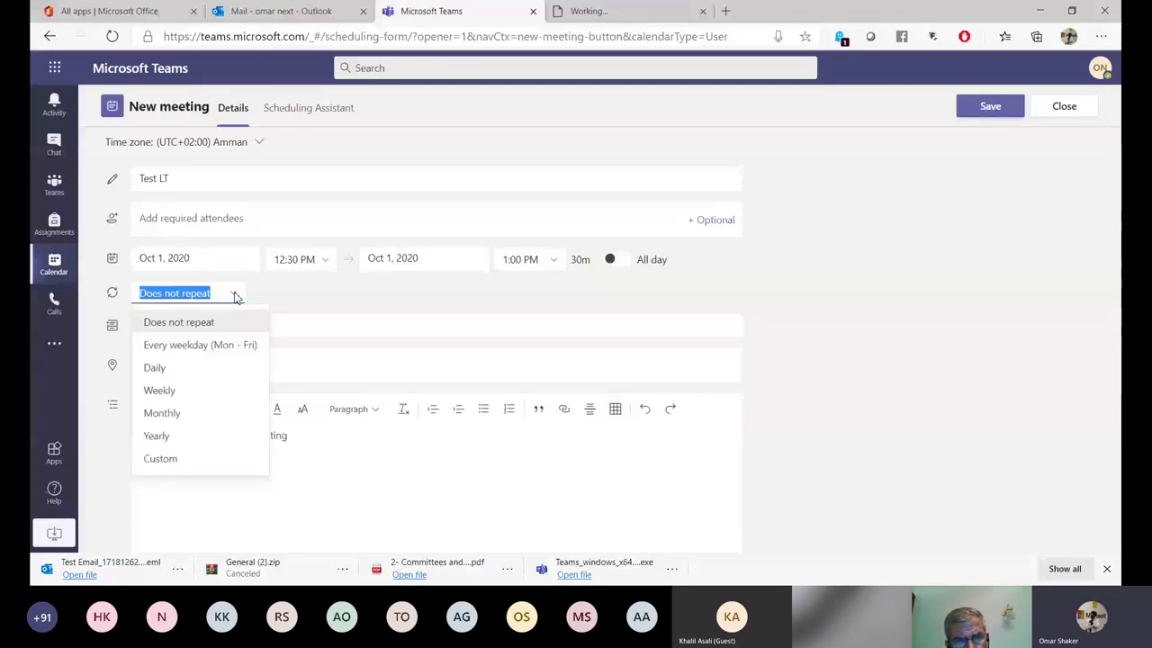
left_click(183, 368)
Post it in the Test Class General channel with details 'Test Lecture'.
left_click(203, 325)
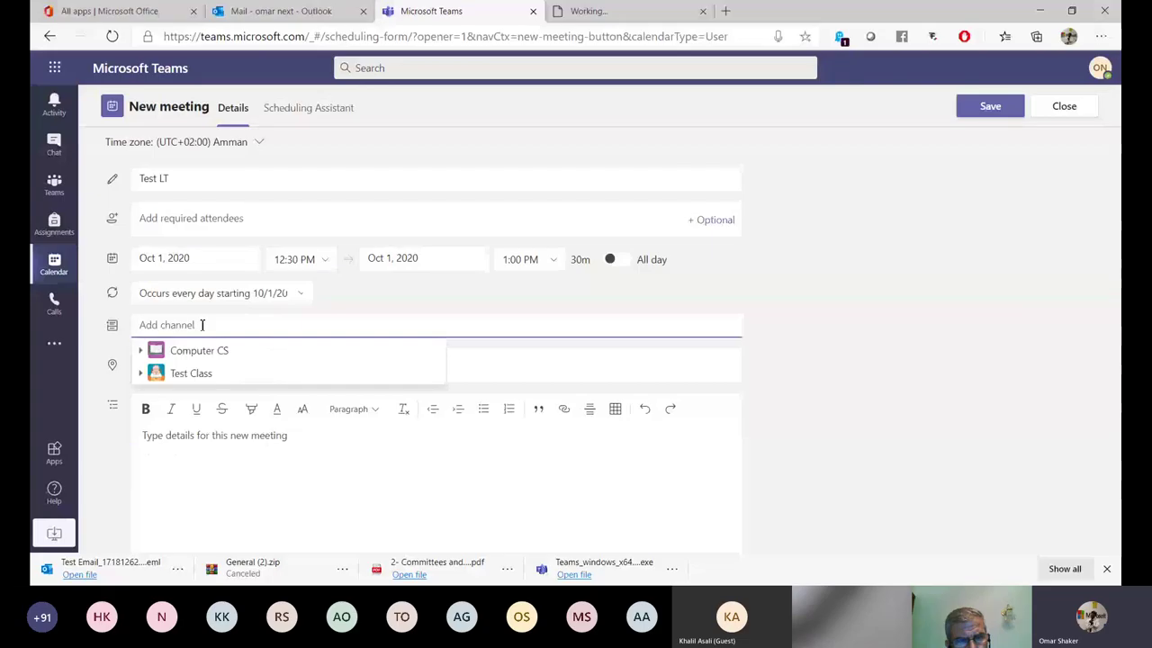
left_click(185, 375)
left_click(203, 392)
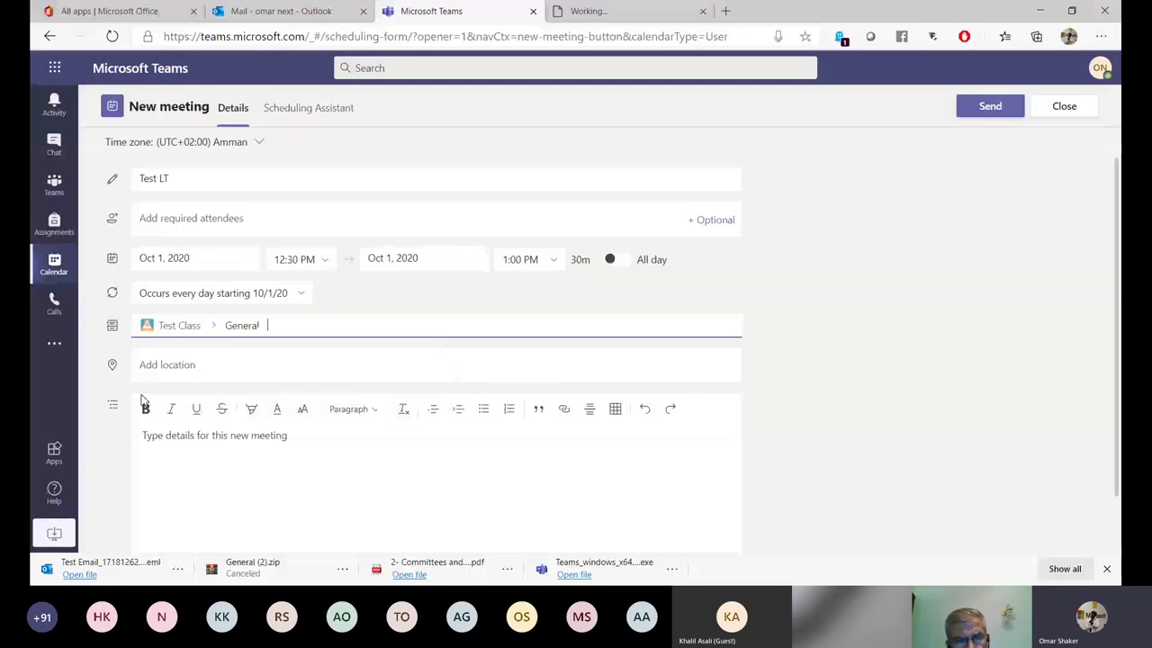
left_click(273, 447)
type("Test")
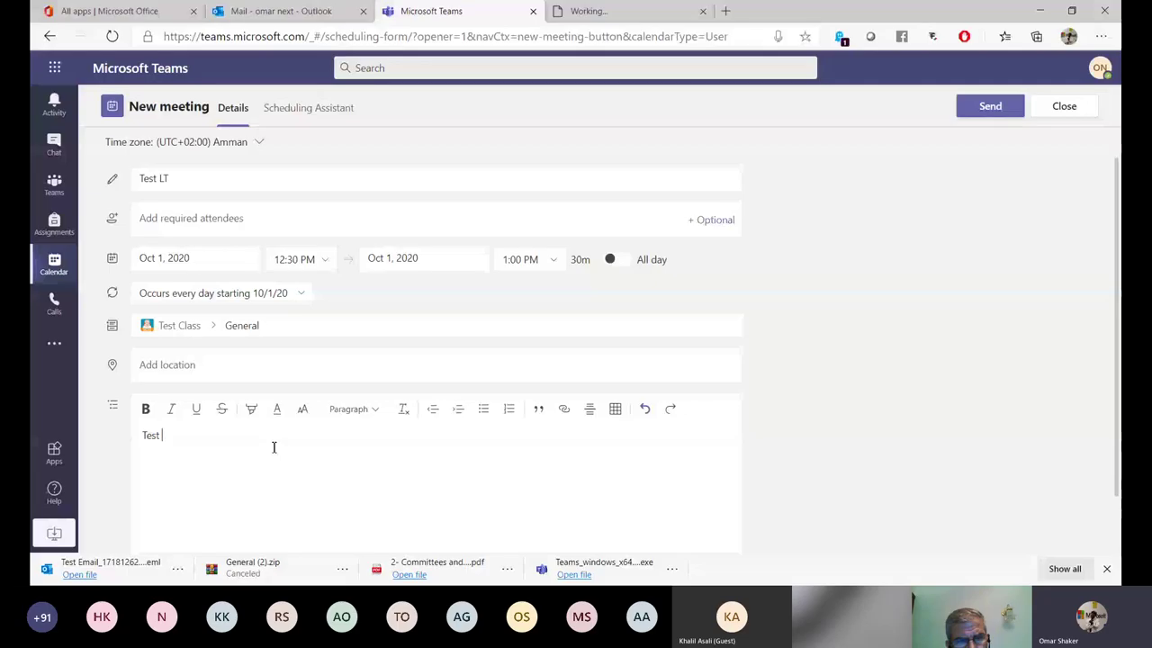
type("Lect")
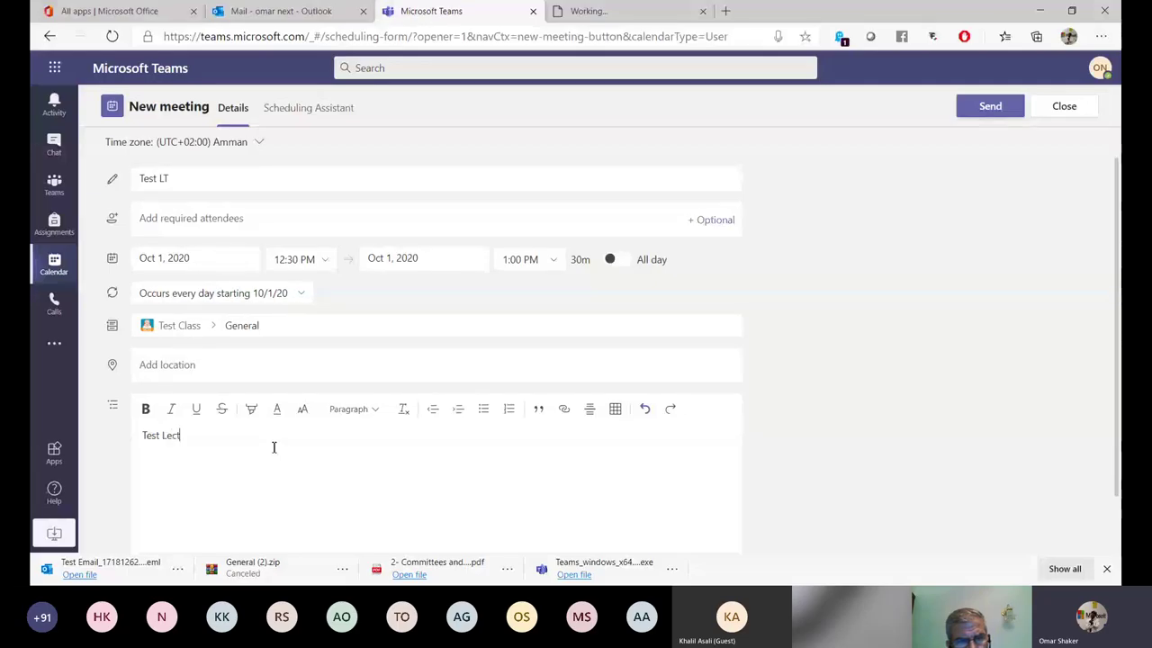
type("u")
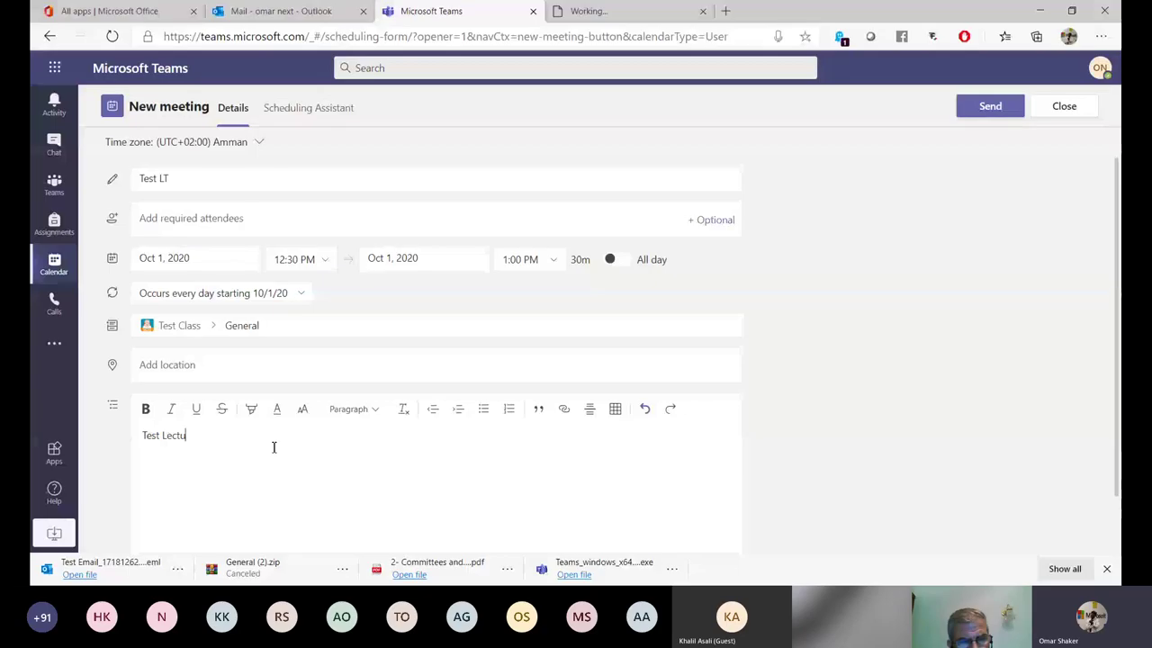
type("re")
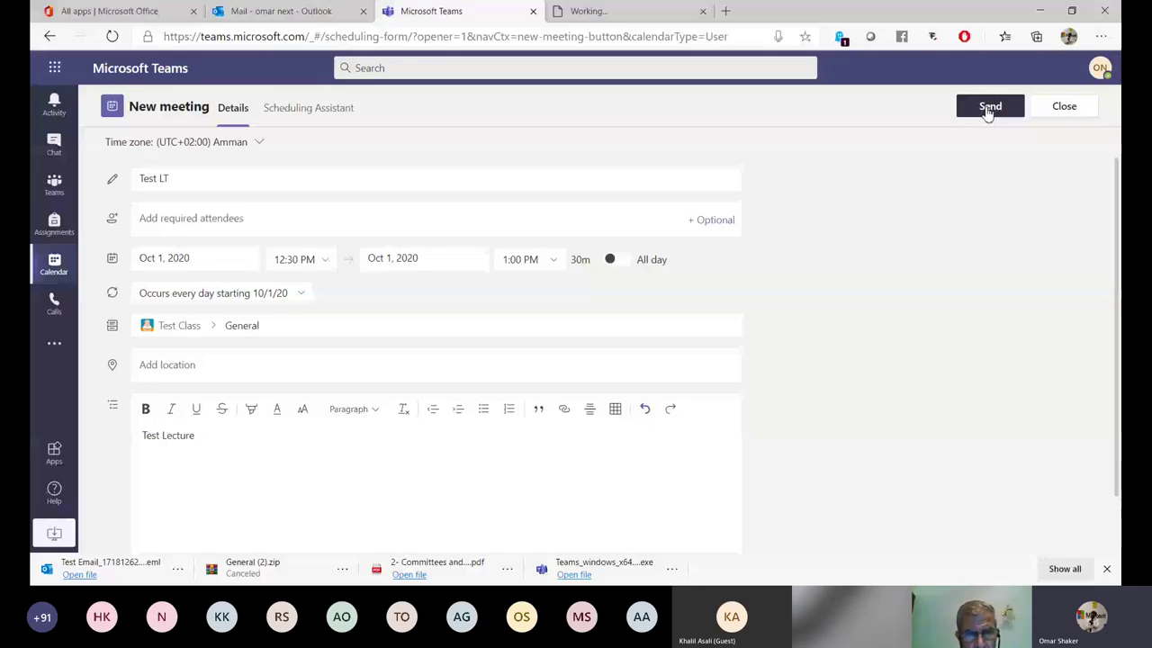
Send the daily Test LT invite, review the channel posts, then view the calendar week.
left_click(989, 109)
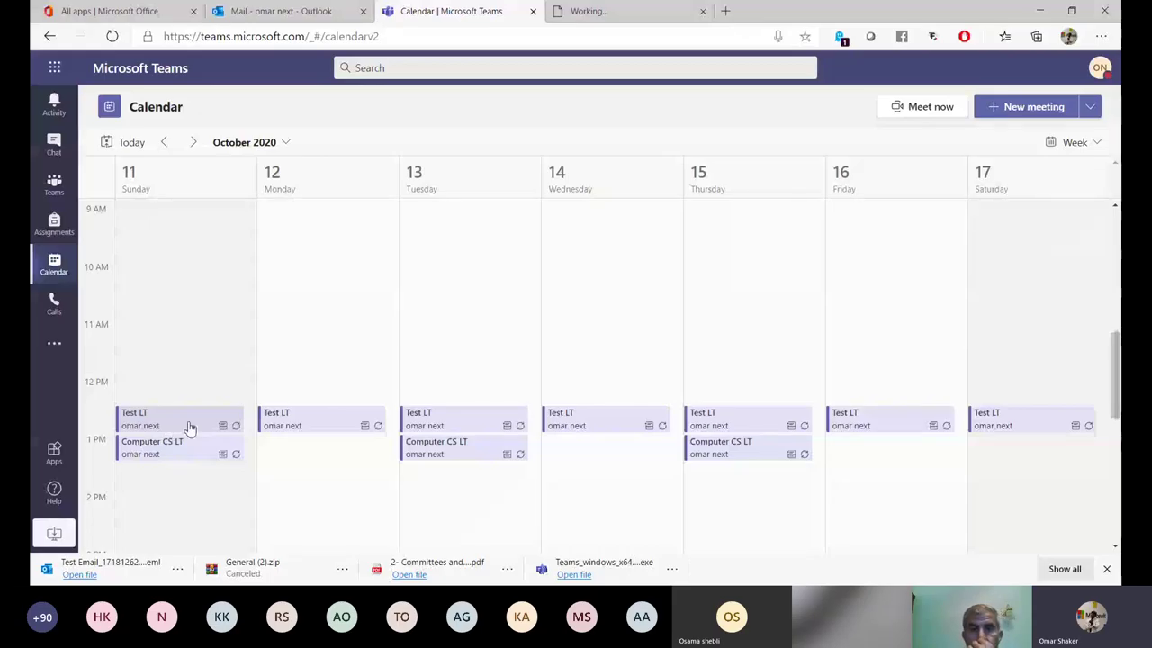
left_click(54, 105)
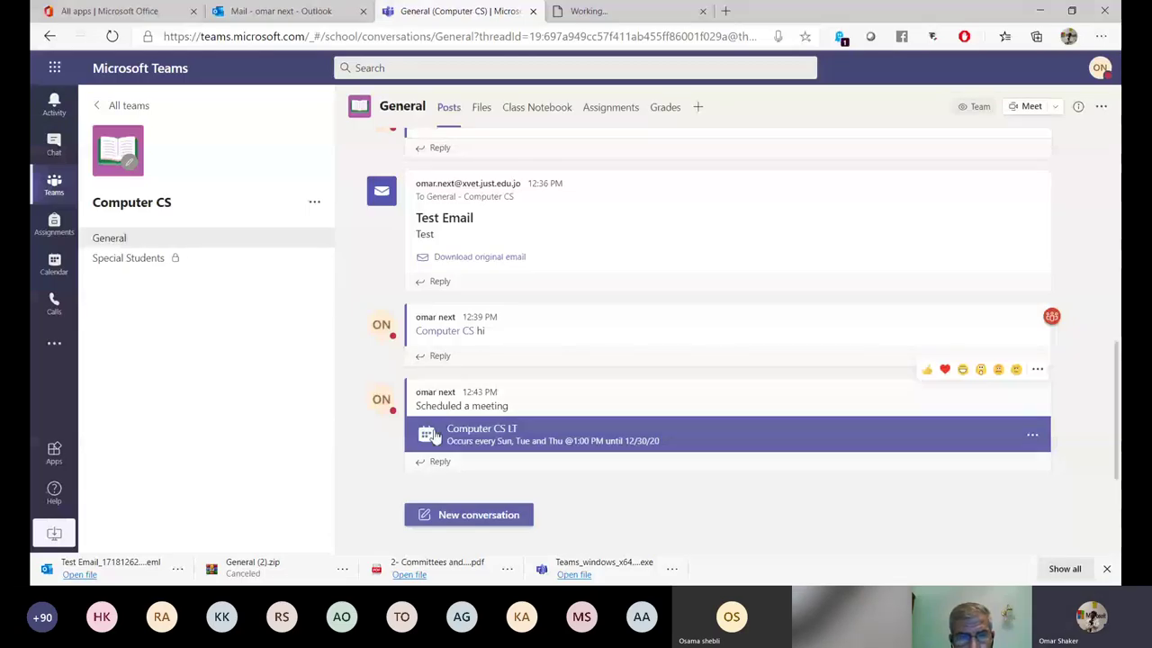
left_click(36, 268)
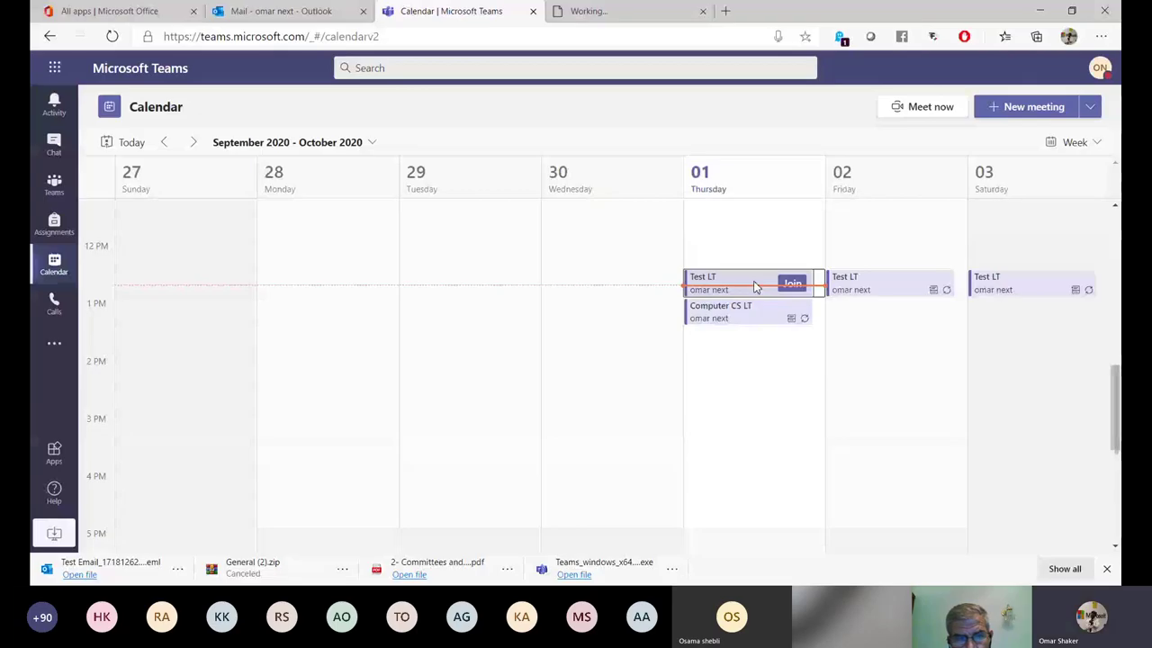
Open Test LT's pre-join screen with camera off, reviewing speaker and camera devices unchanged.
double_click(756, 286)
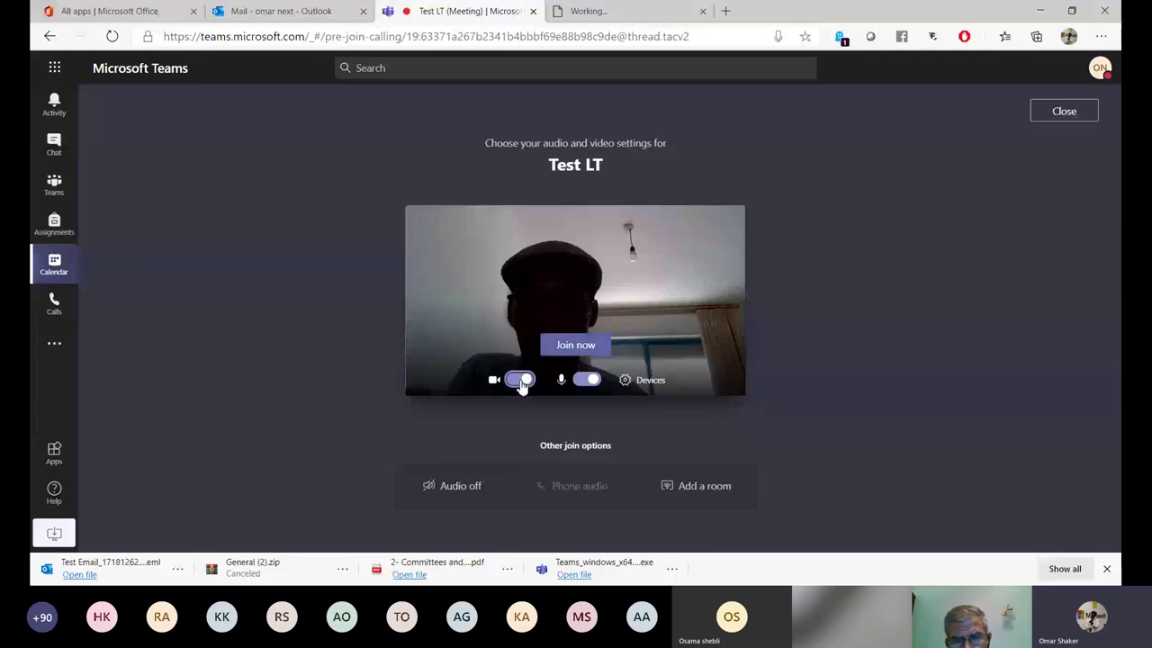
left_click(522, 381)
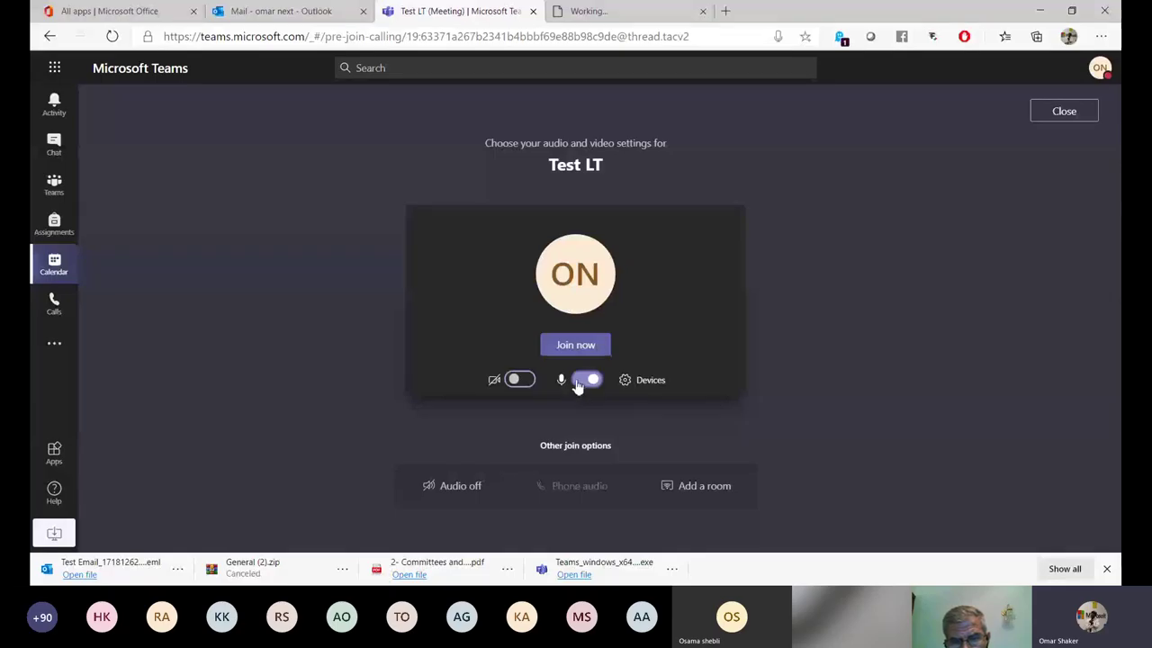
left_click(639, 387)
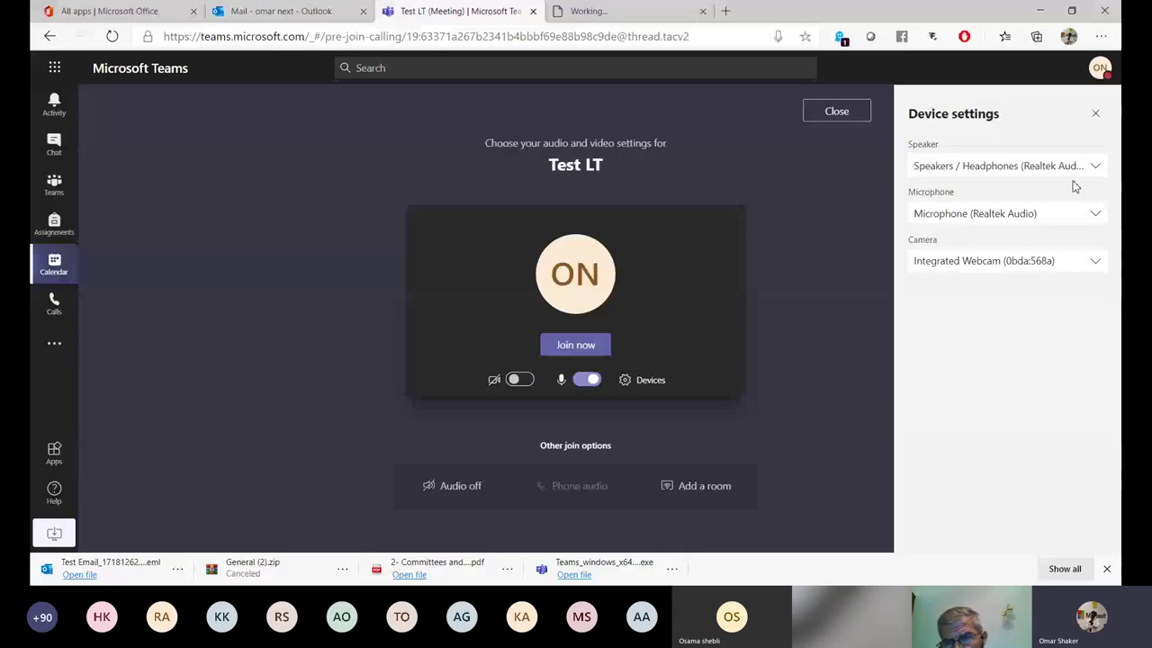
left_click(977, 170)
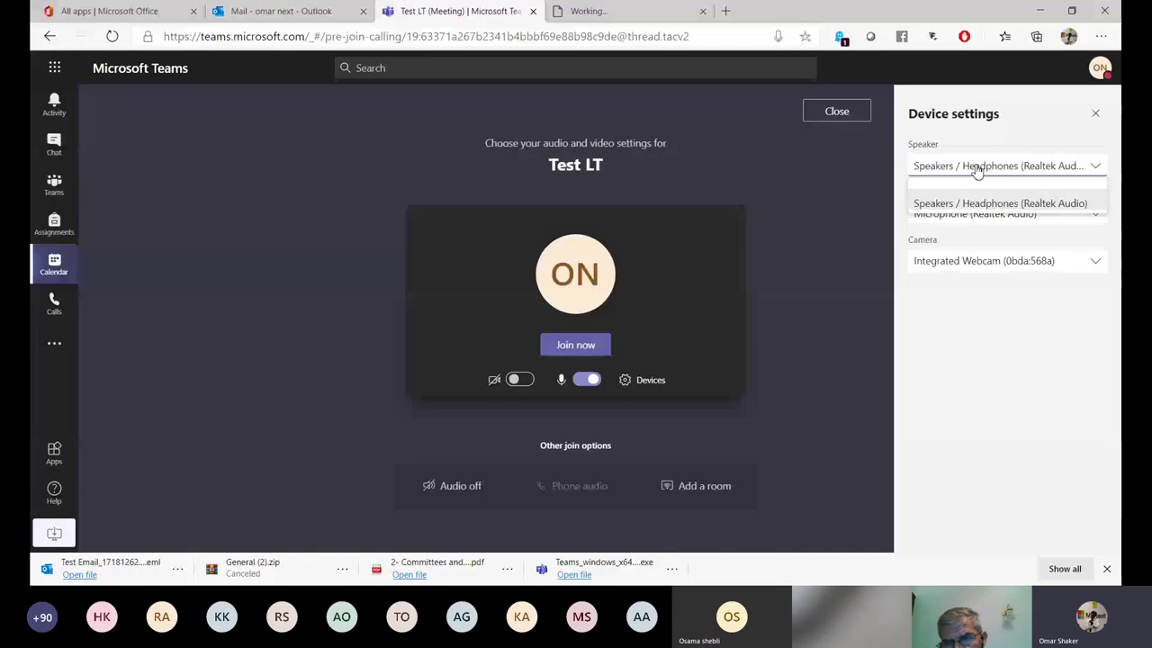
left_click(978, 207)
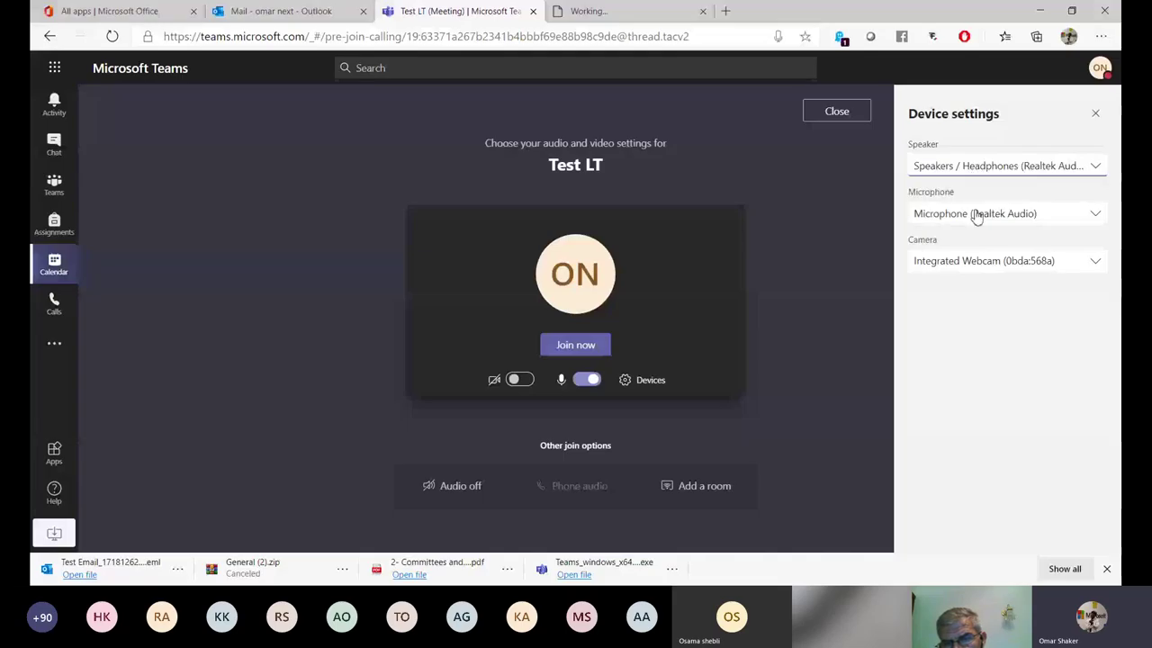
left_click(1008, 262)
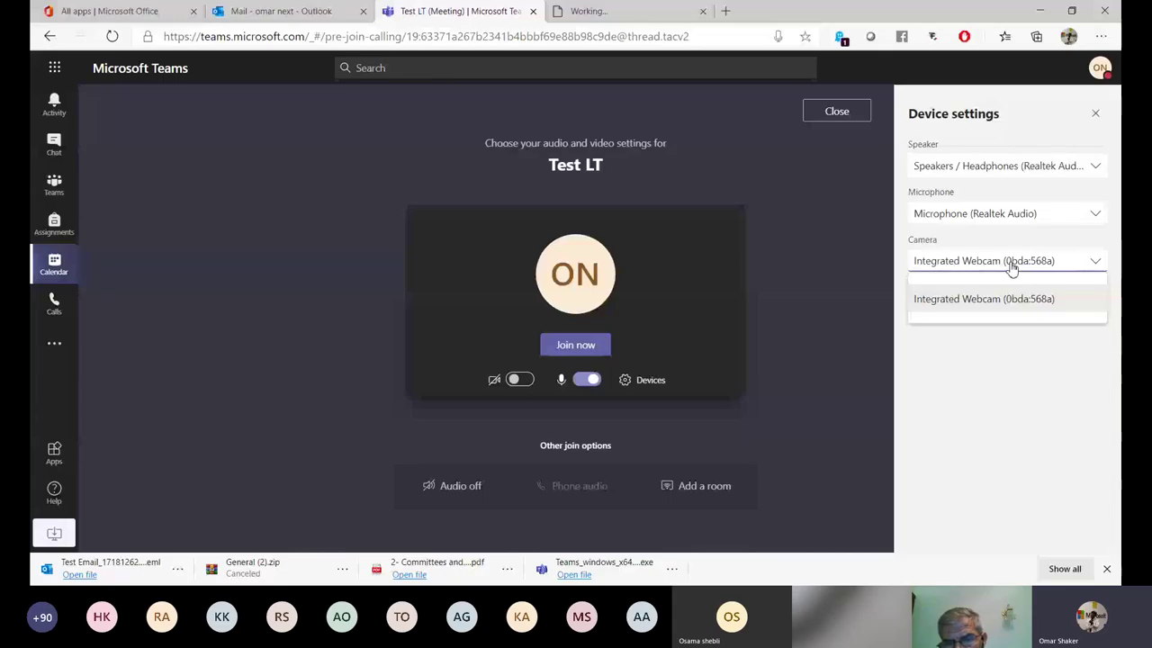
left_click(1032, 365)
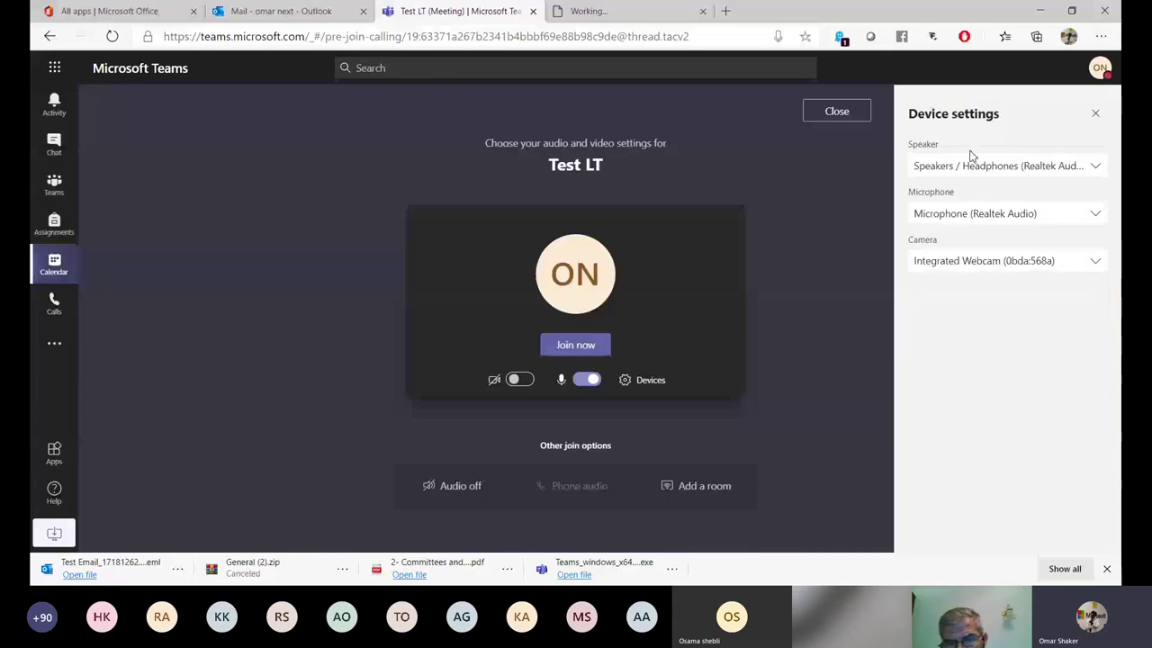
left_click(1097, 114)
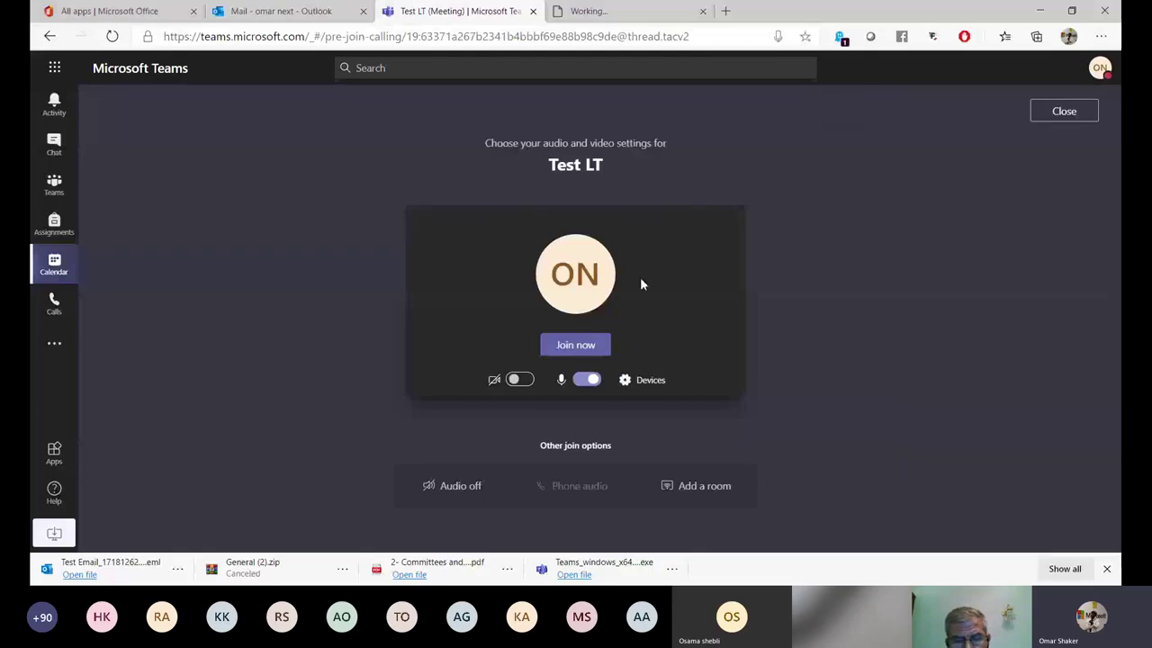
Join Test LT, end the call, and return to the Sep 27 – Oct 3 calendar.
left_click(545, 348)
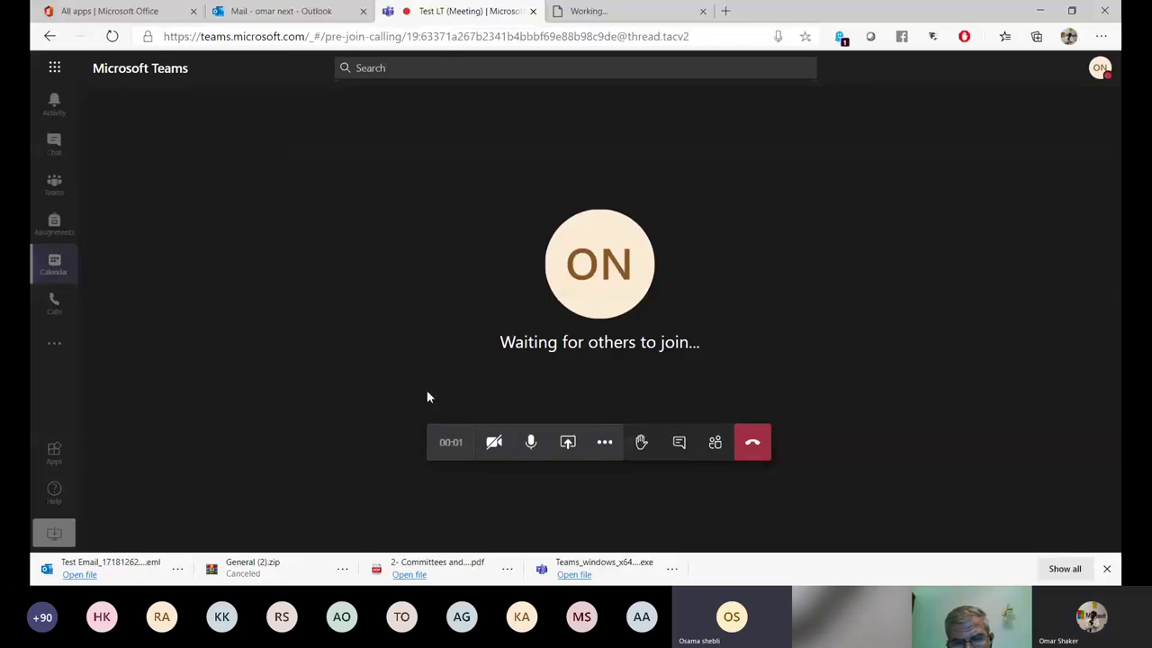
left_click(749, 450)
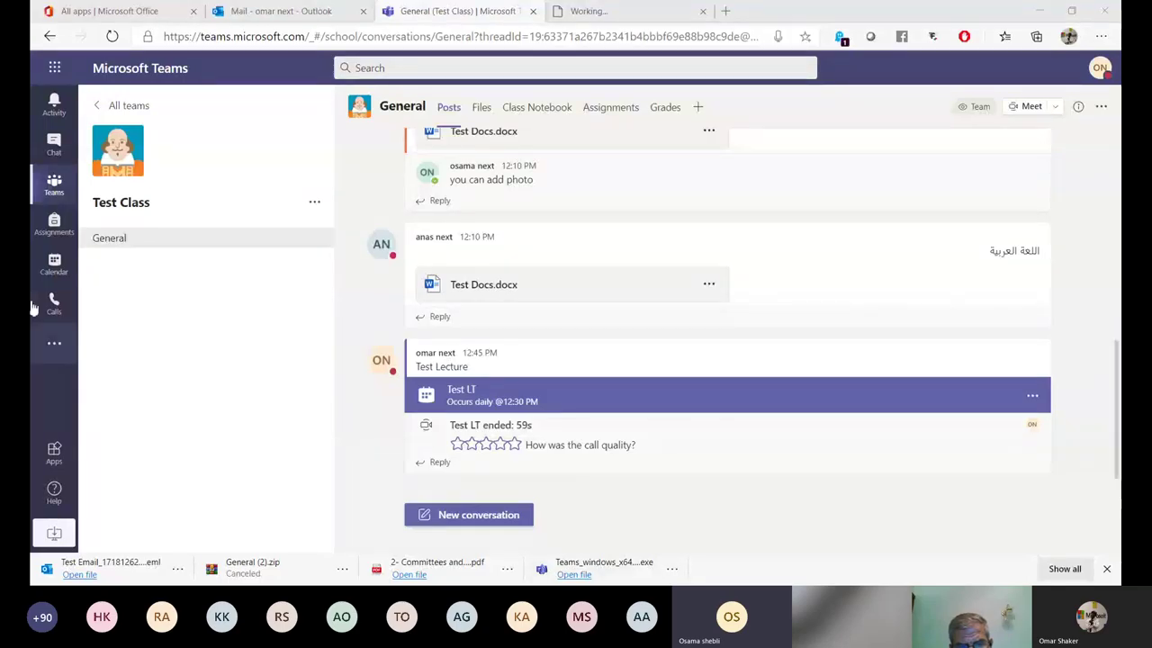
left_click(54, 263)
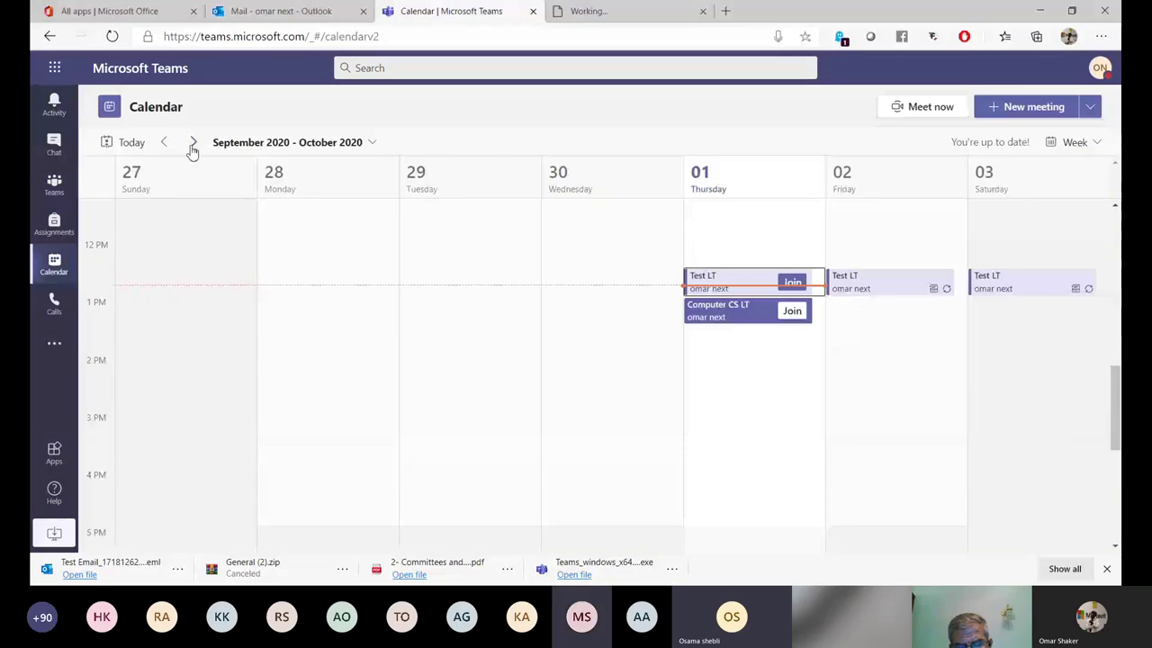
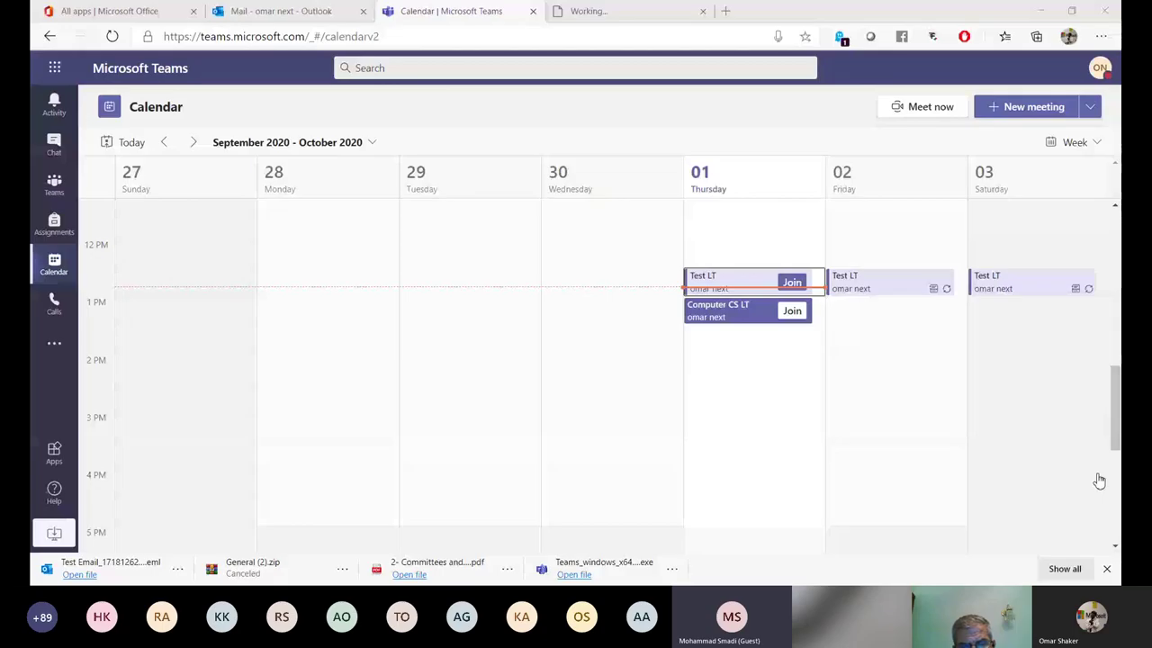
Advance the calendar three weeks, then reset the Test Class team code.
left_click(191, 144)
left_click(191, 144)
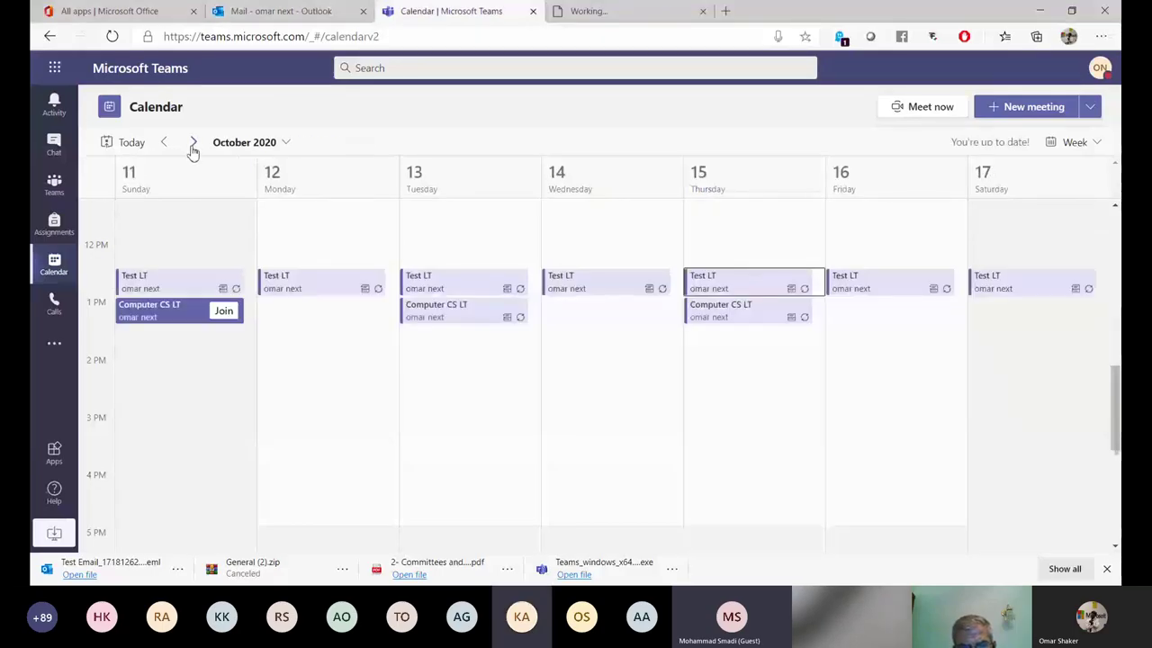
left_click(192, 146)
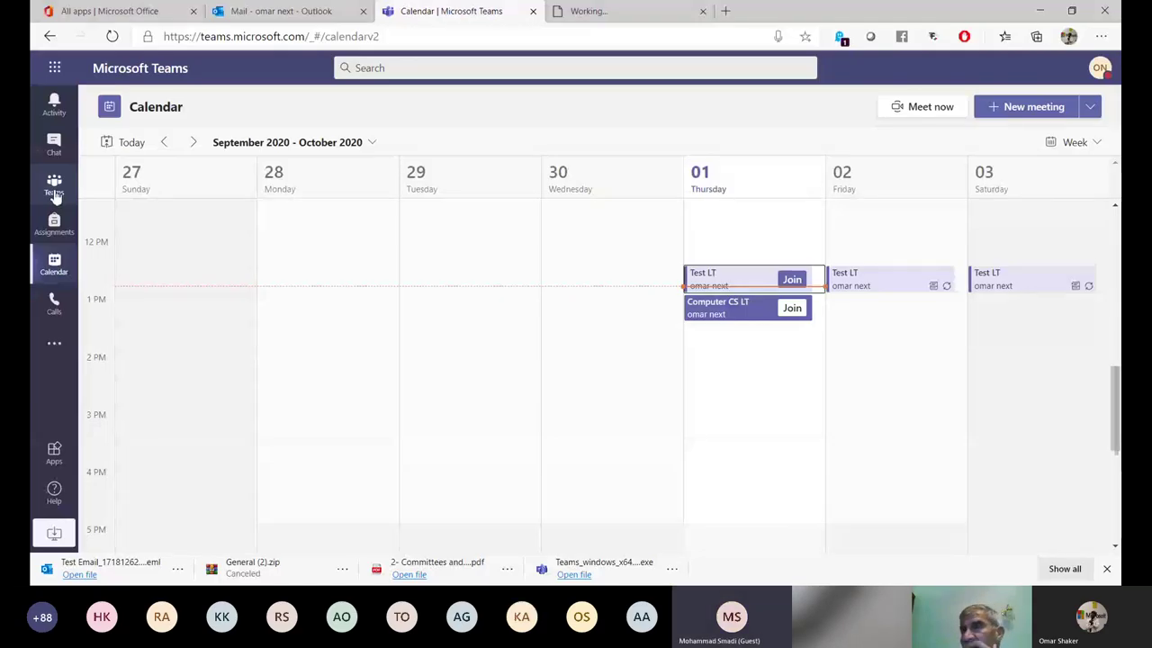
left_click(54, 186)
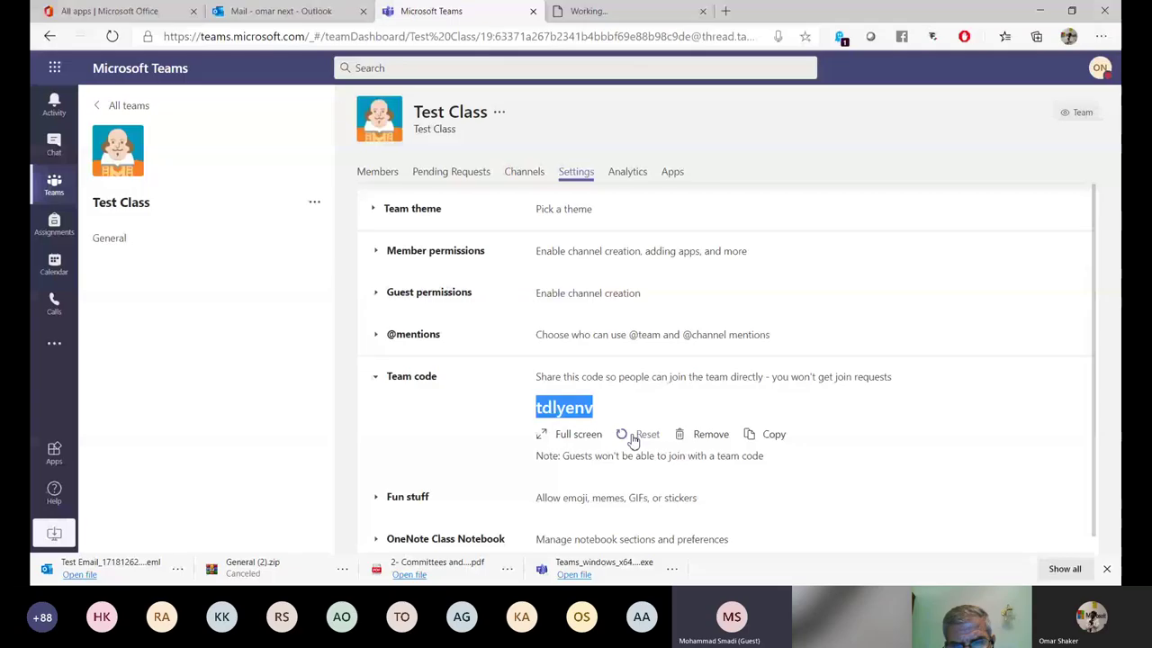
left_click(634, 440)
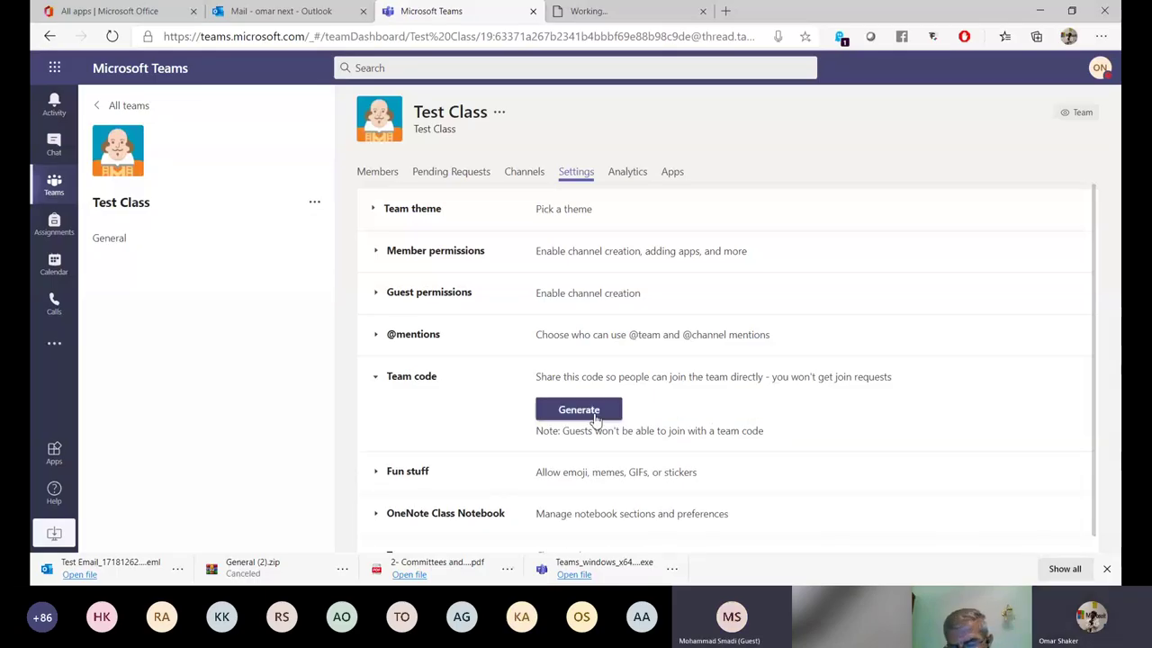
left_click(582, 413)
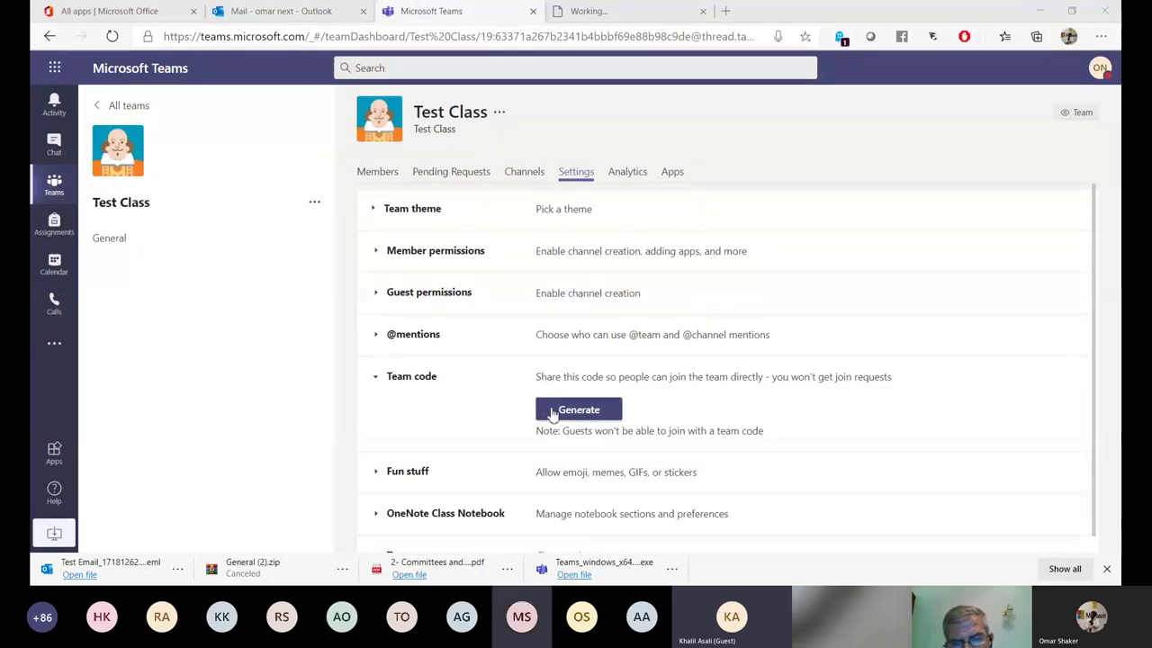
left_click(553, 413)
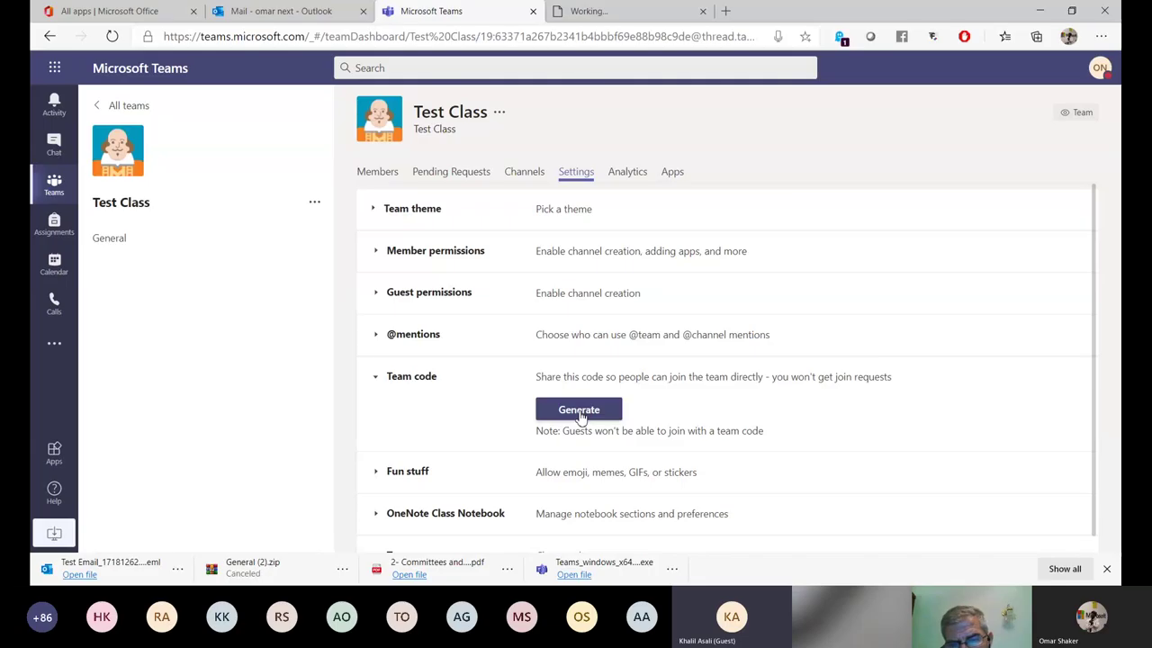
left_click(581, 413)
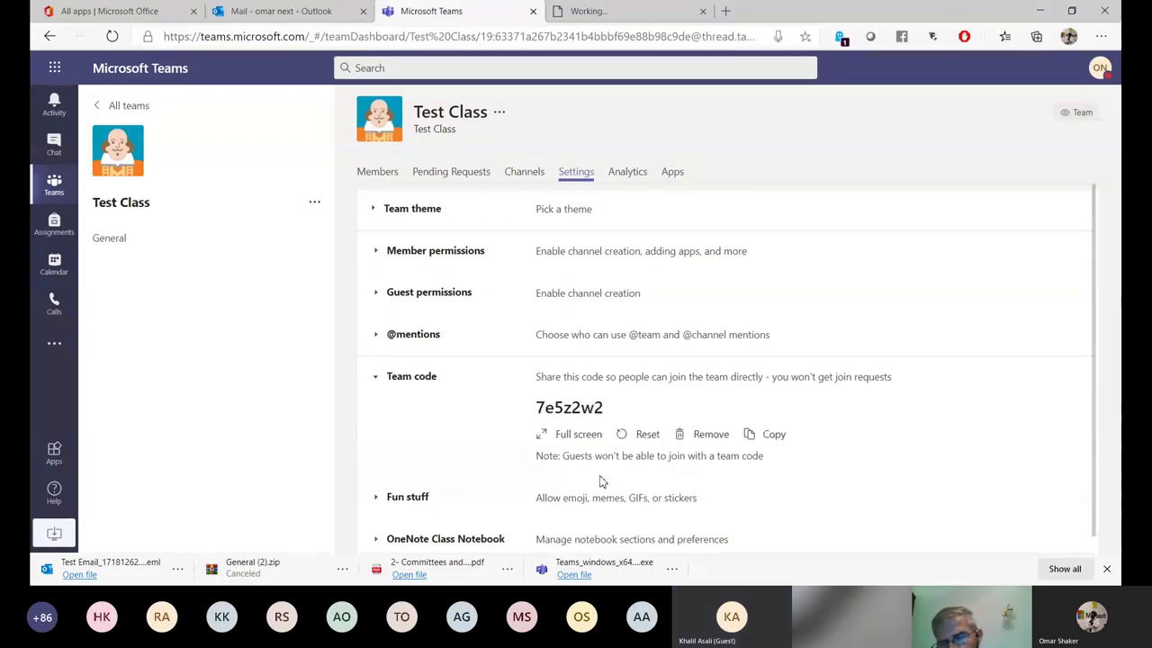
left_click(640, 437)
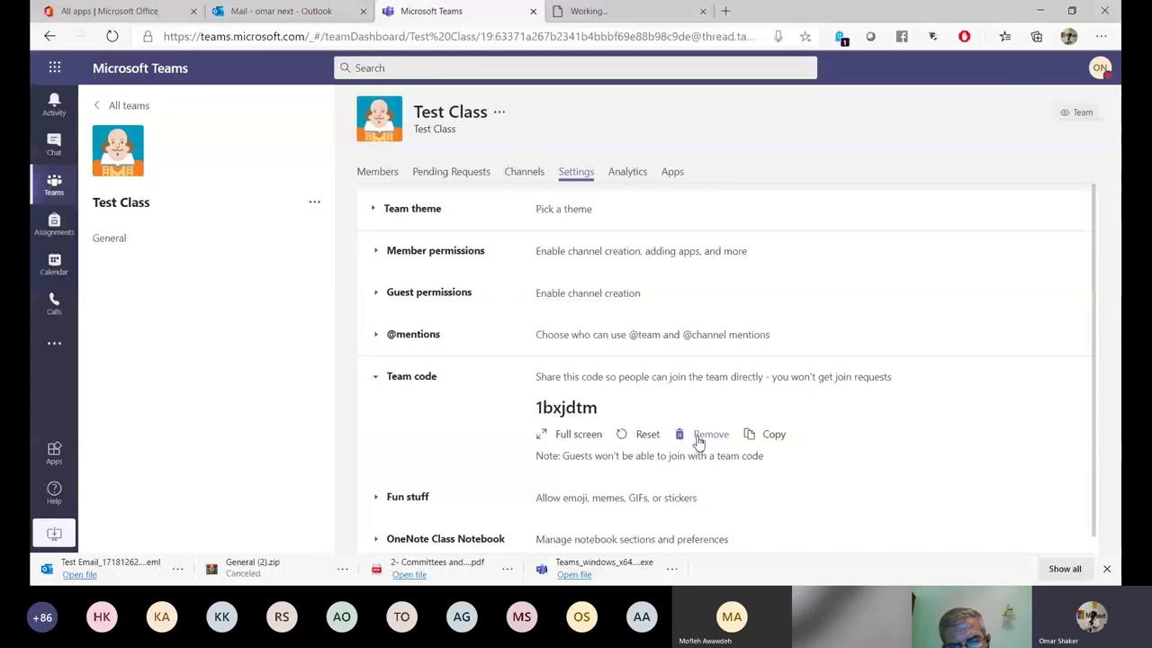
left_click(644, 435)
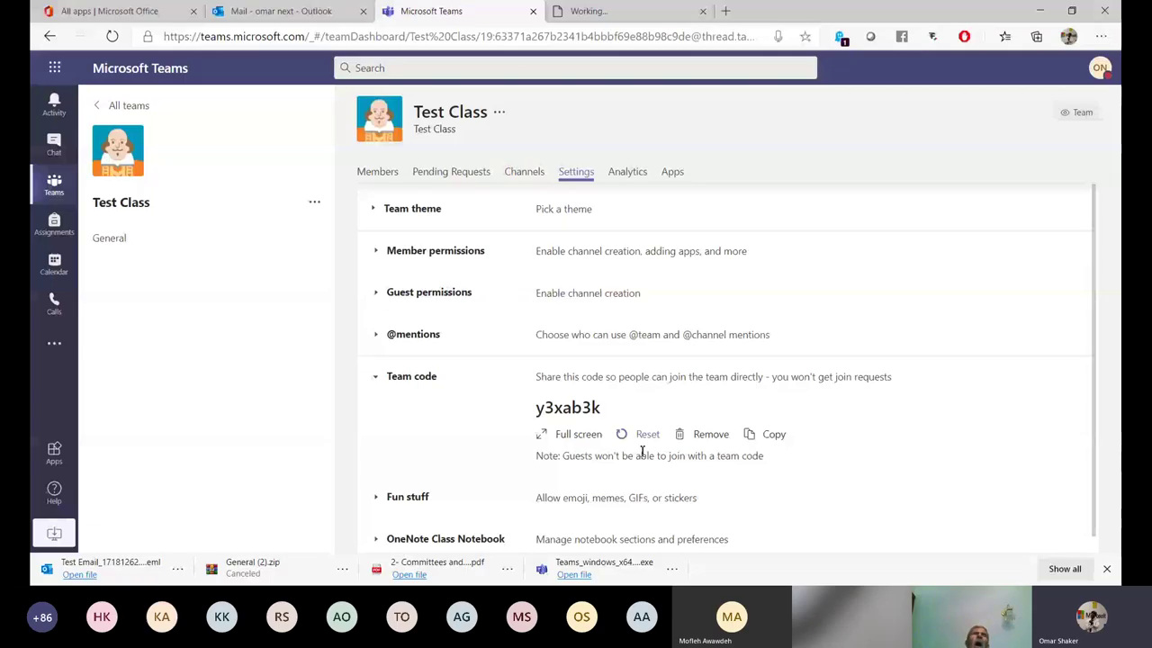
left_click(708, 436)
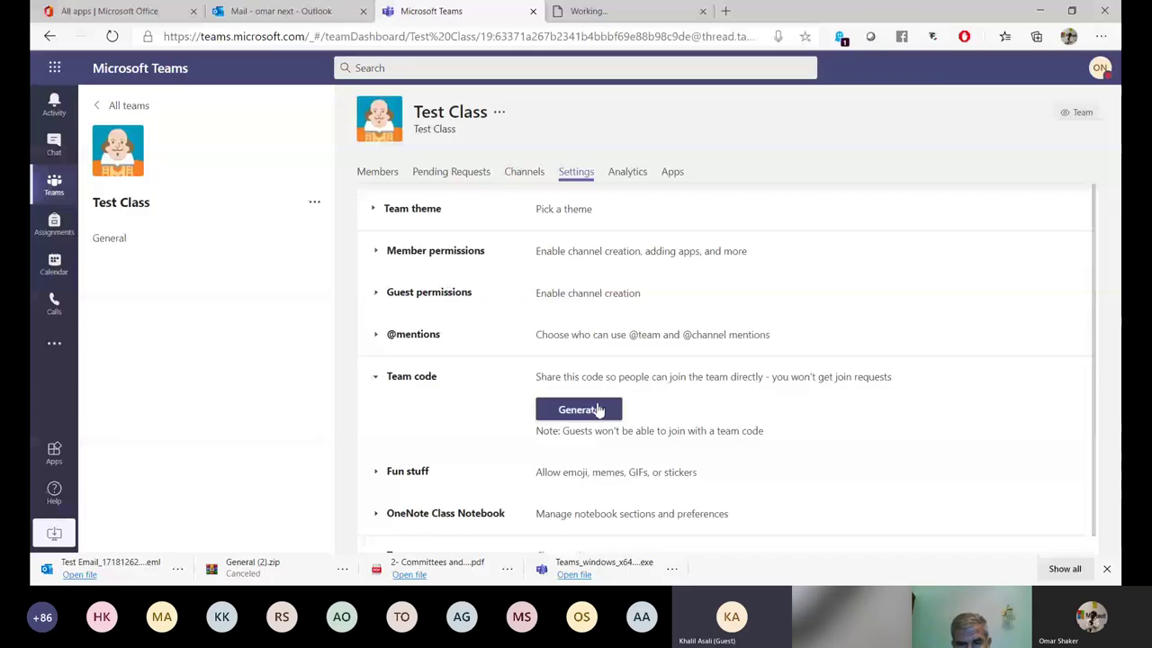
Generate a fresh join code under Test Class Settings > Team code.
left_click(597, 410)
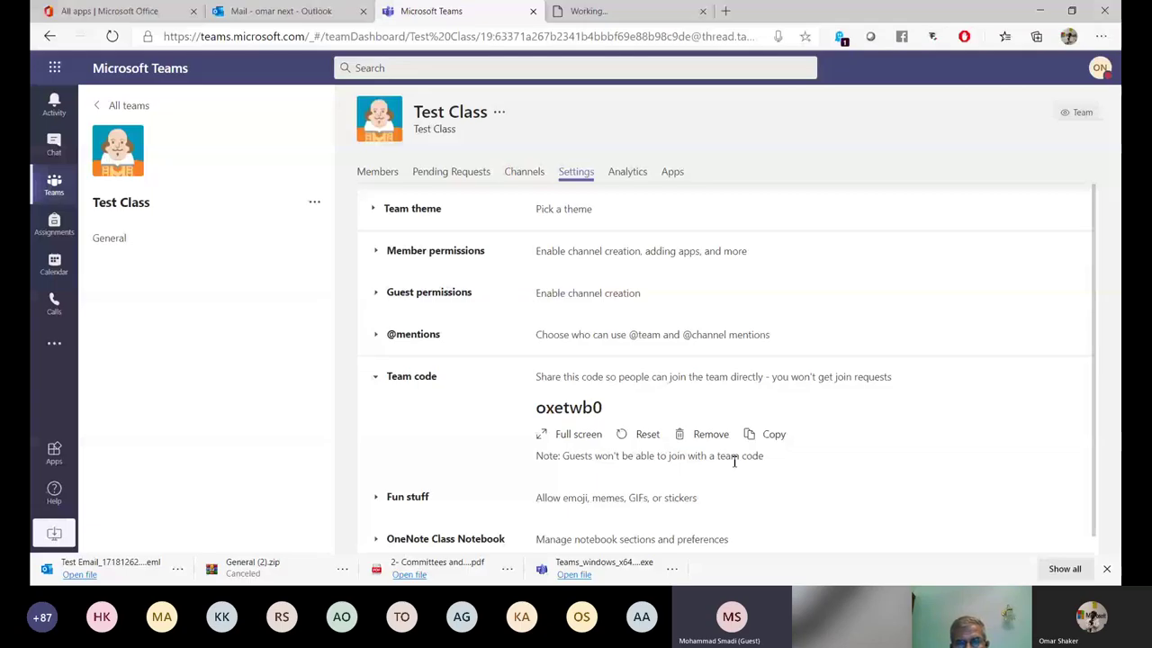
left_click(53, 267)
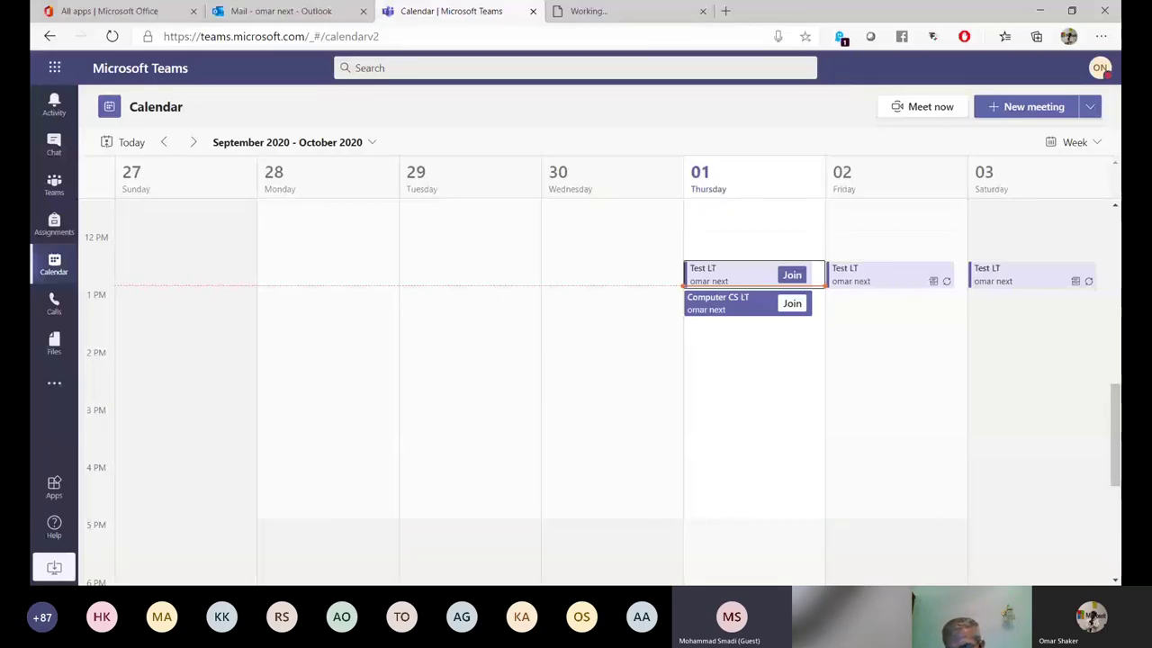
key("F11")
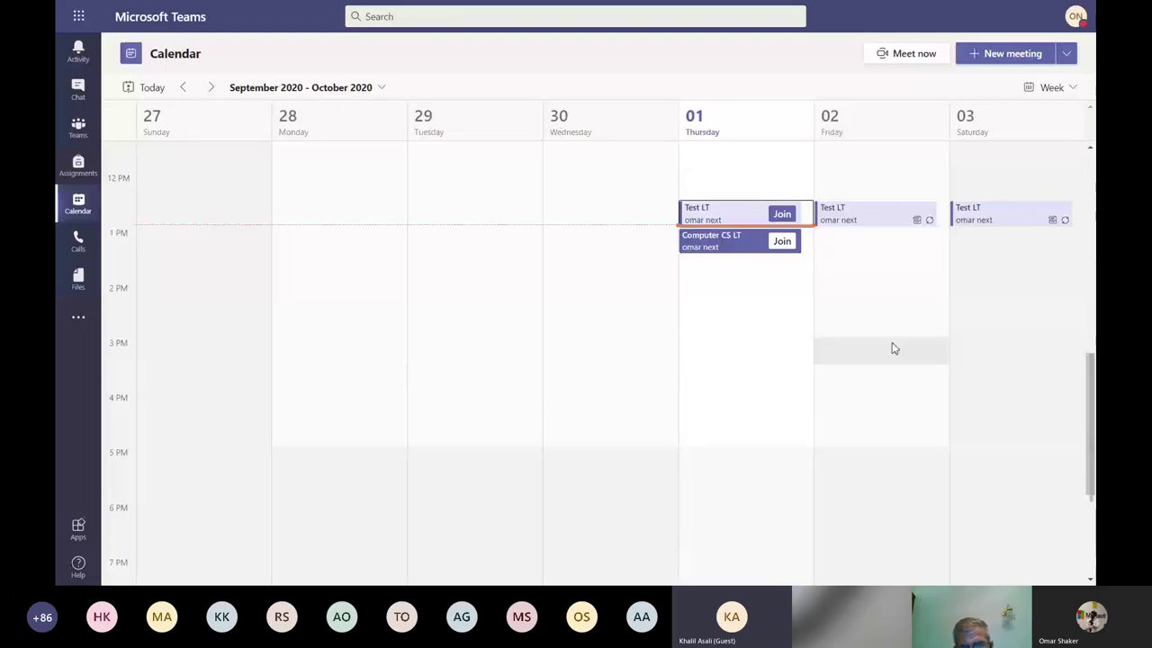
scroll(852, 349, "up", 3)
scroll(851, 353, "up", 3)
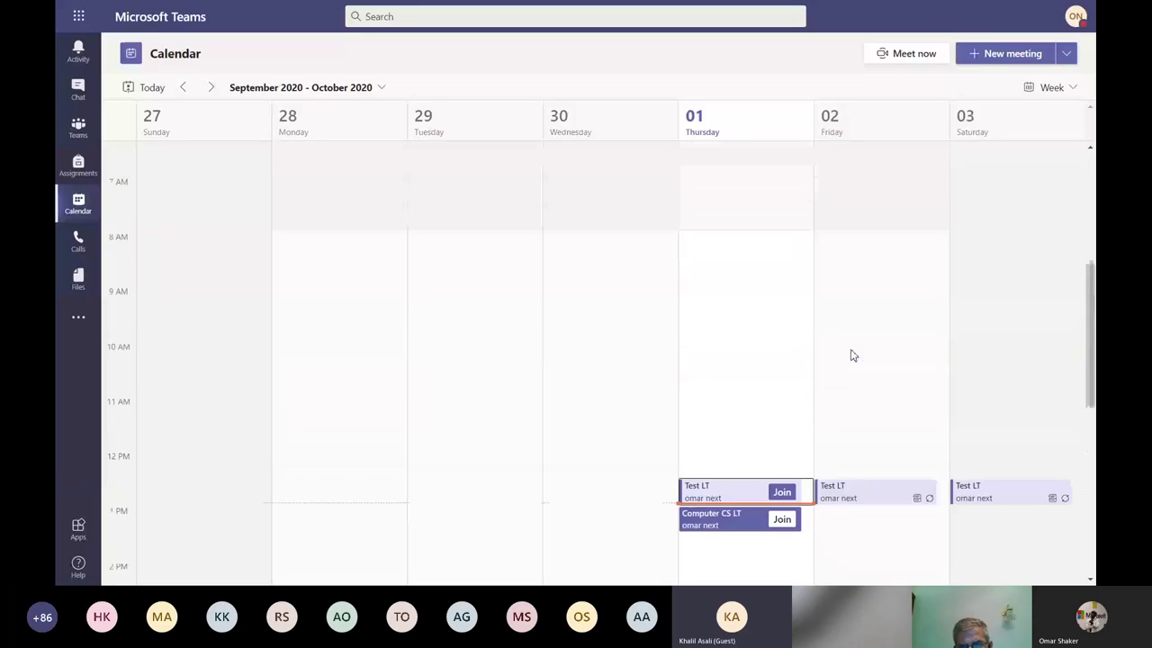
scroll(851, 355, "down", 5)
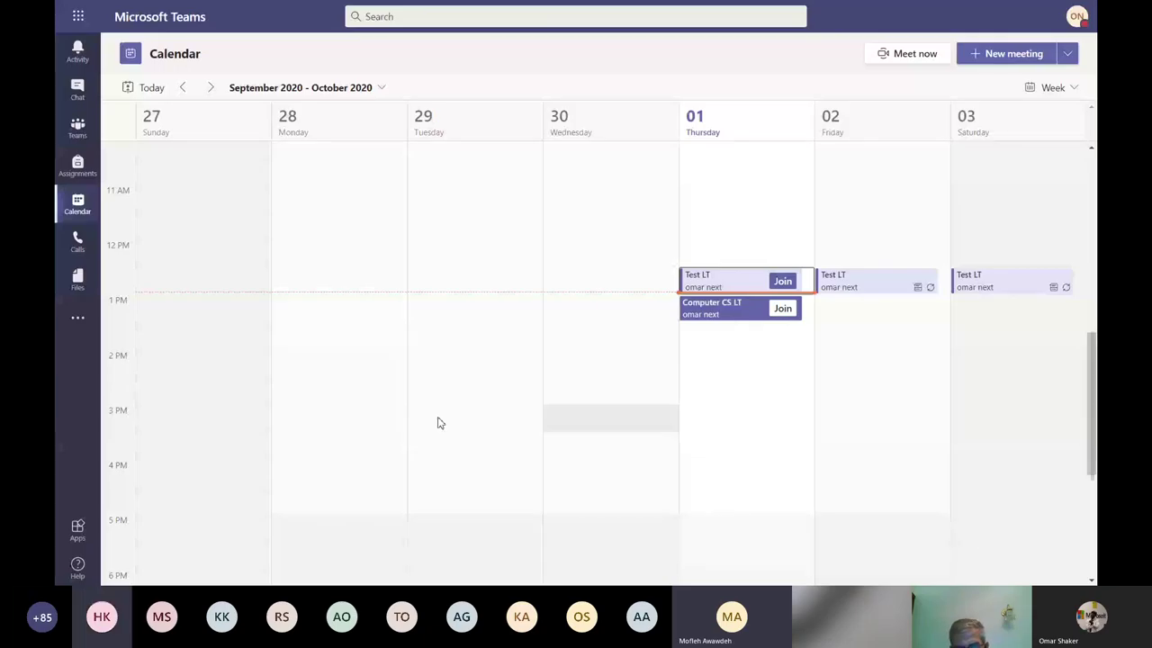
Open the Test Class team settings and expand the Team code section.
left_click(78, 133)
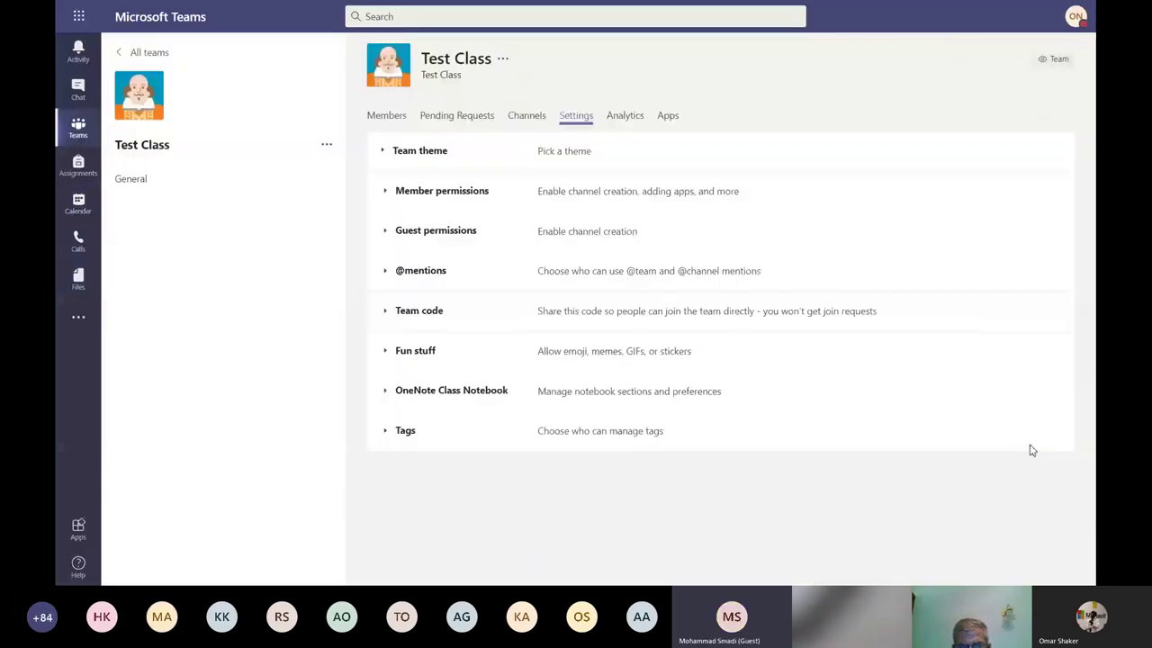
left_click(418, 310)
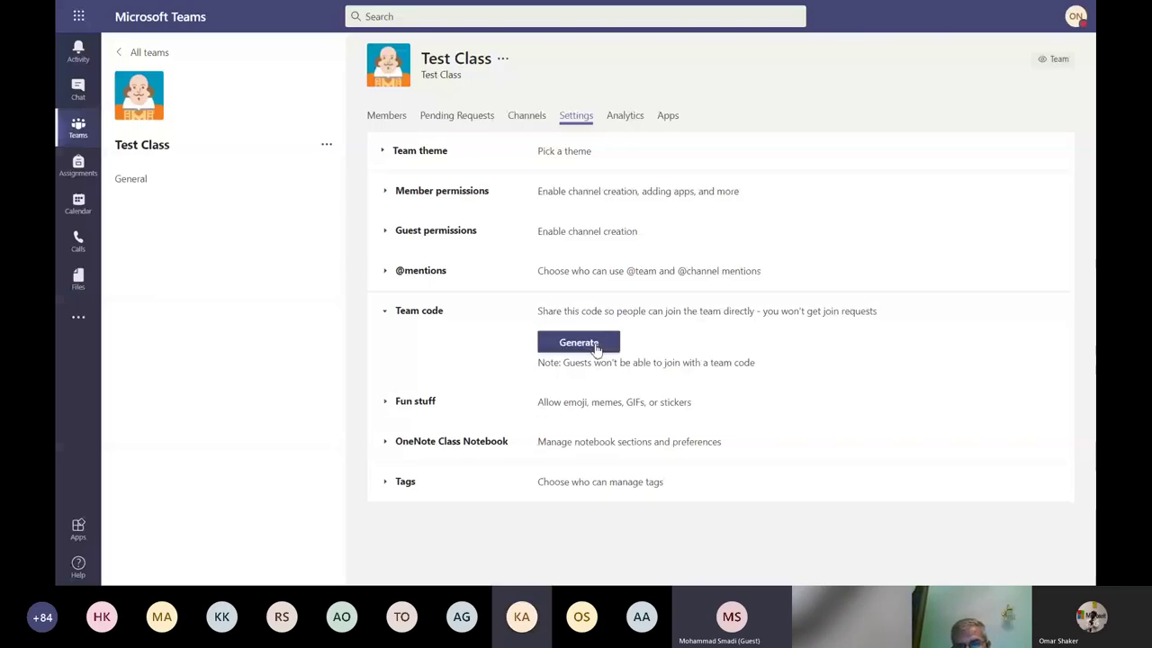
Generate a Test Class join code, then reset it to a new one.
left_click(594, 345)
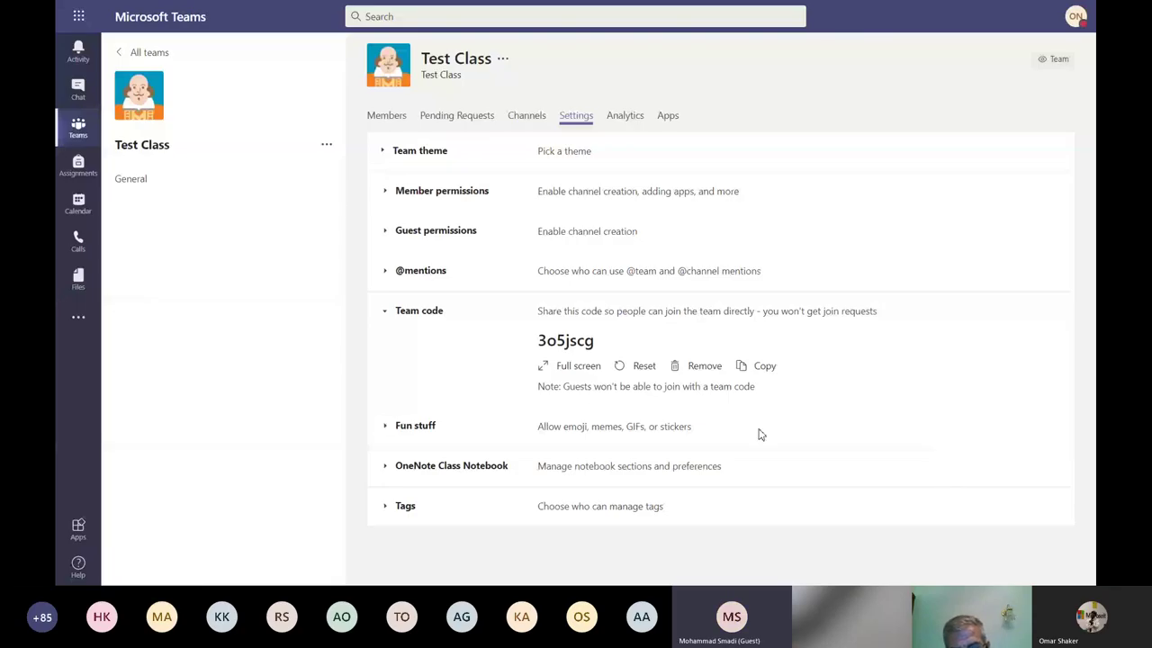
left_click(640, 367)
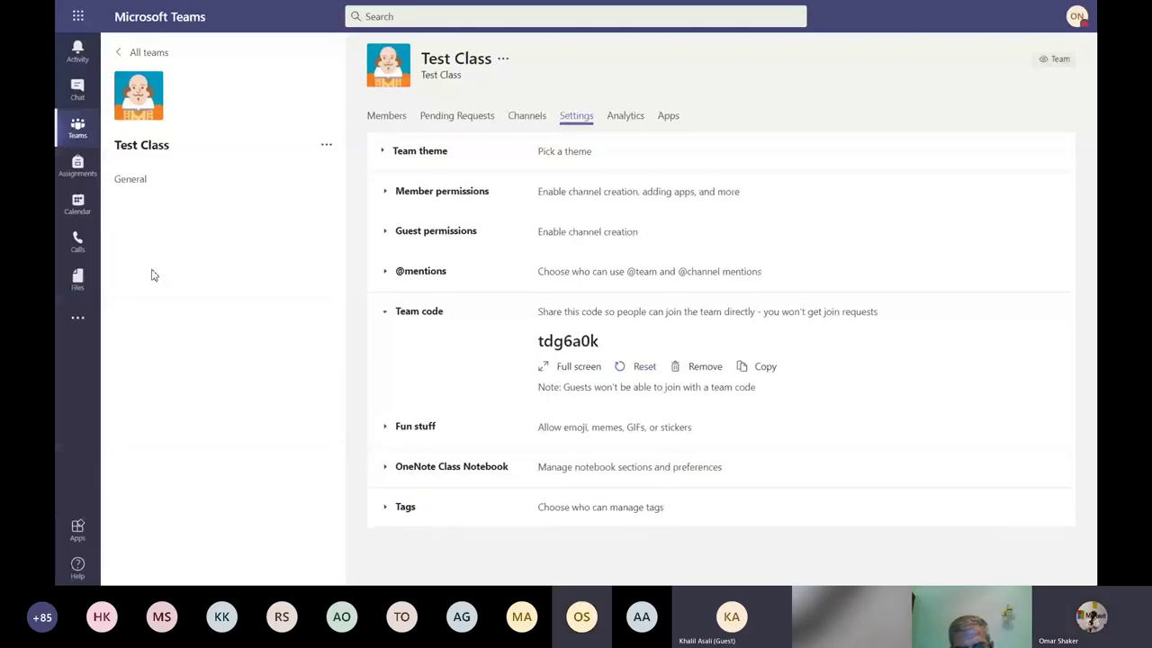
View and dismiss a calendar meeting's details, then go to Test Class General posts.
left_click(65, 212)
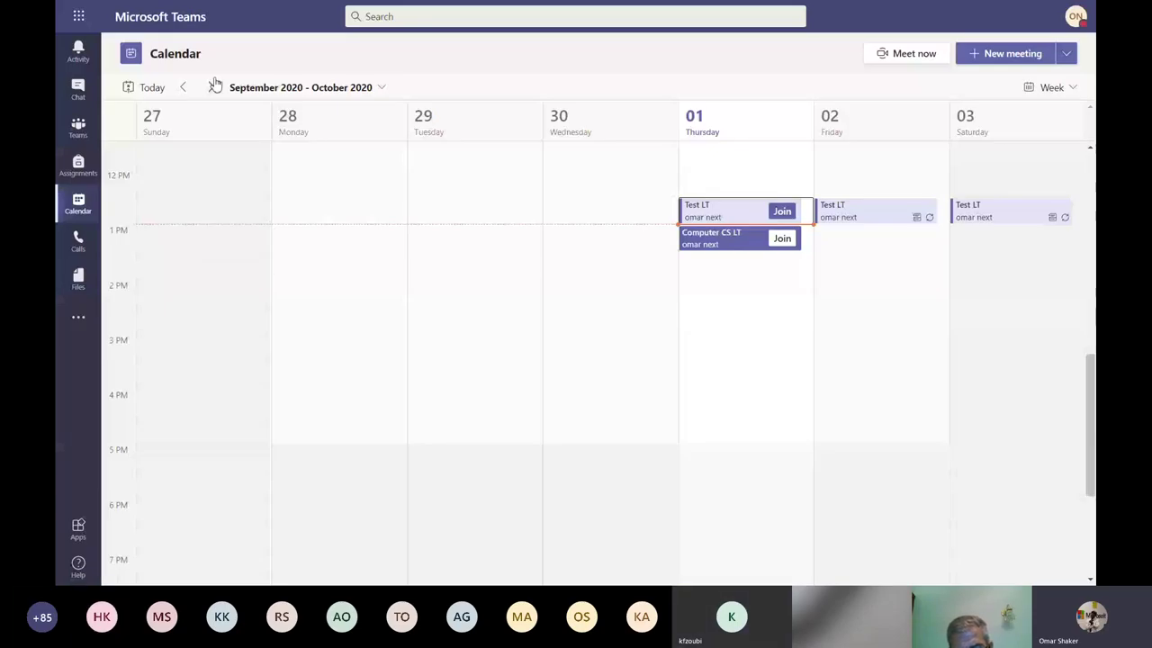
left_click(851, 210)
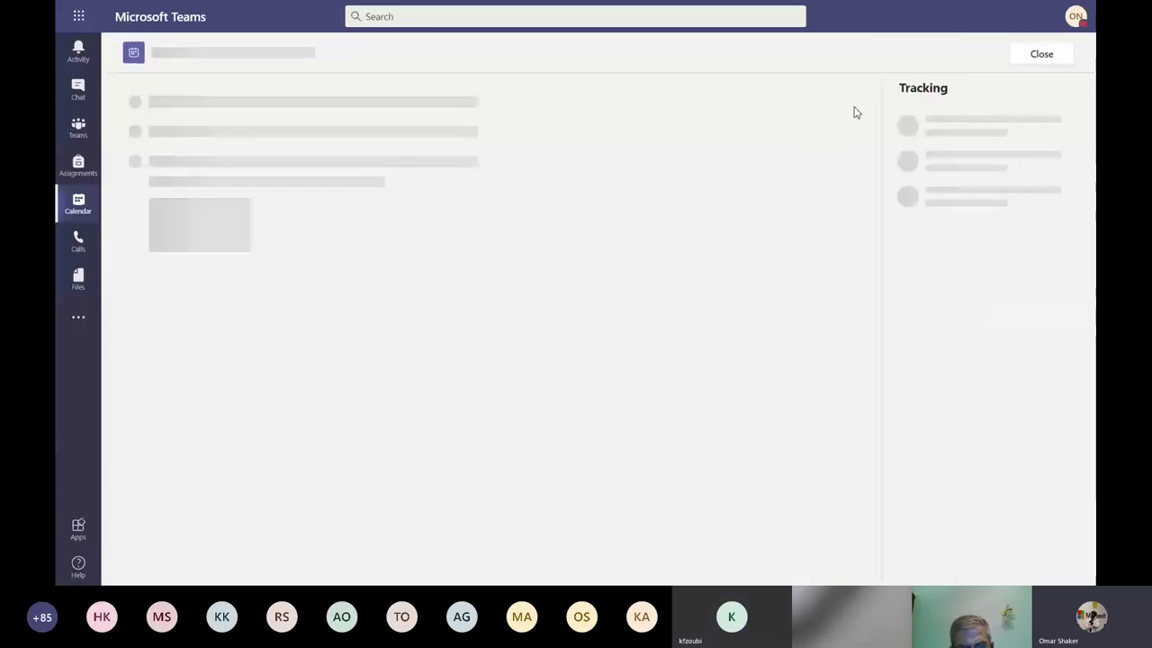
key("Escape")
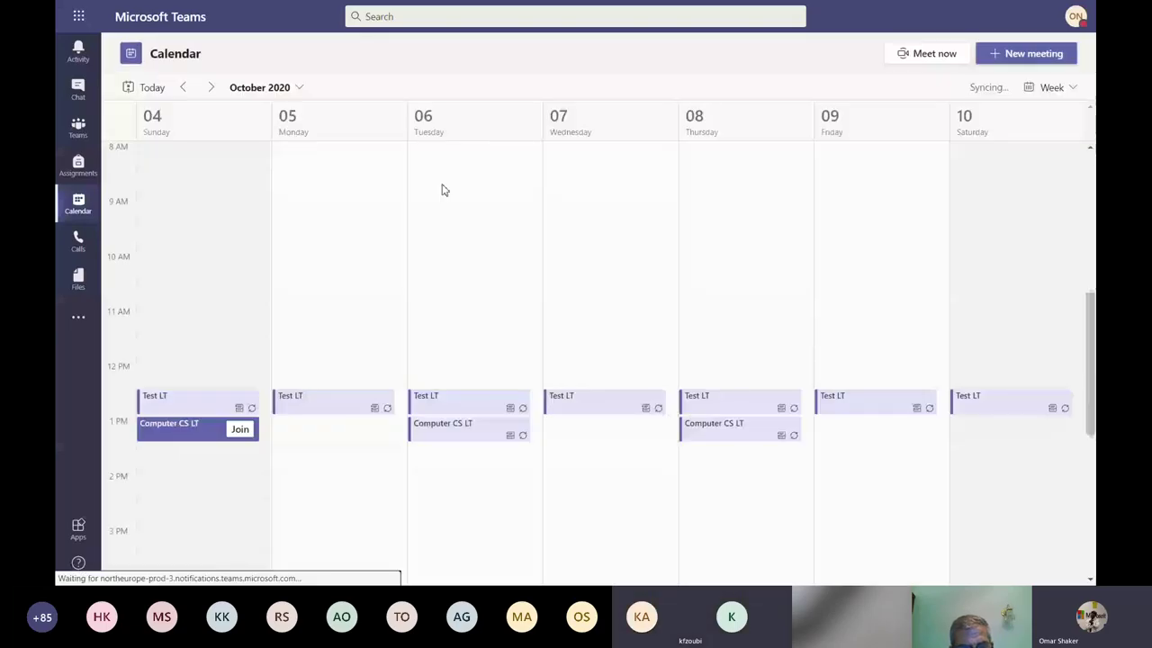
left_click(78, 128)
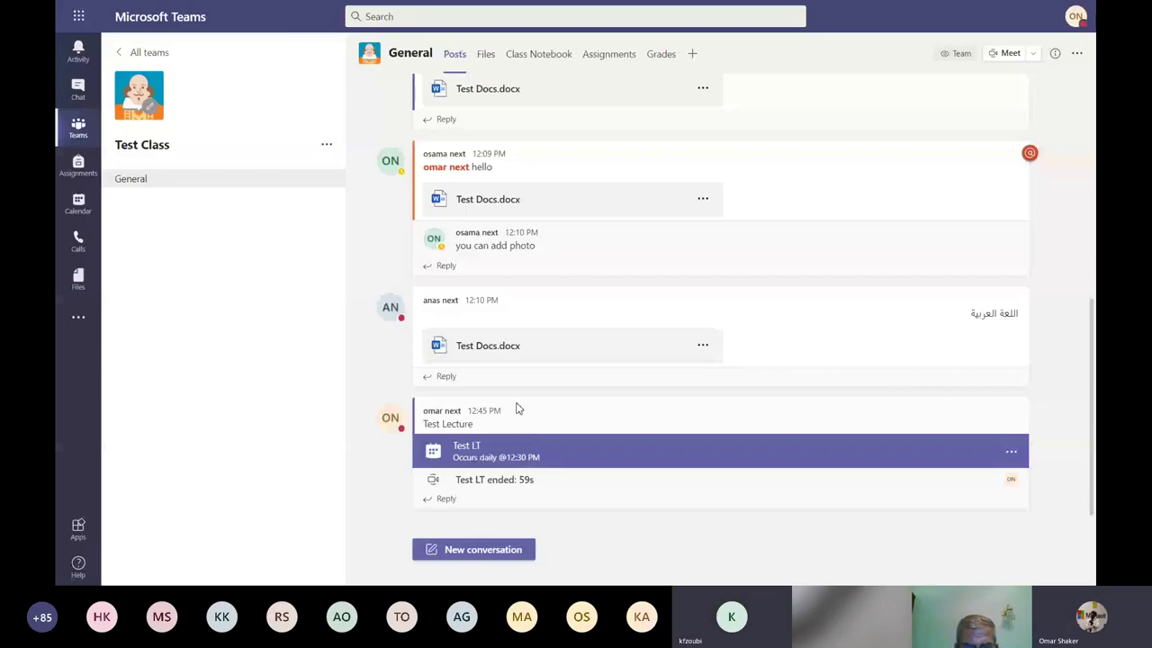
Open the Test LT meeting card to see its daily 12:30–1:00 PM details.
left_click(518, 409)
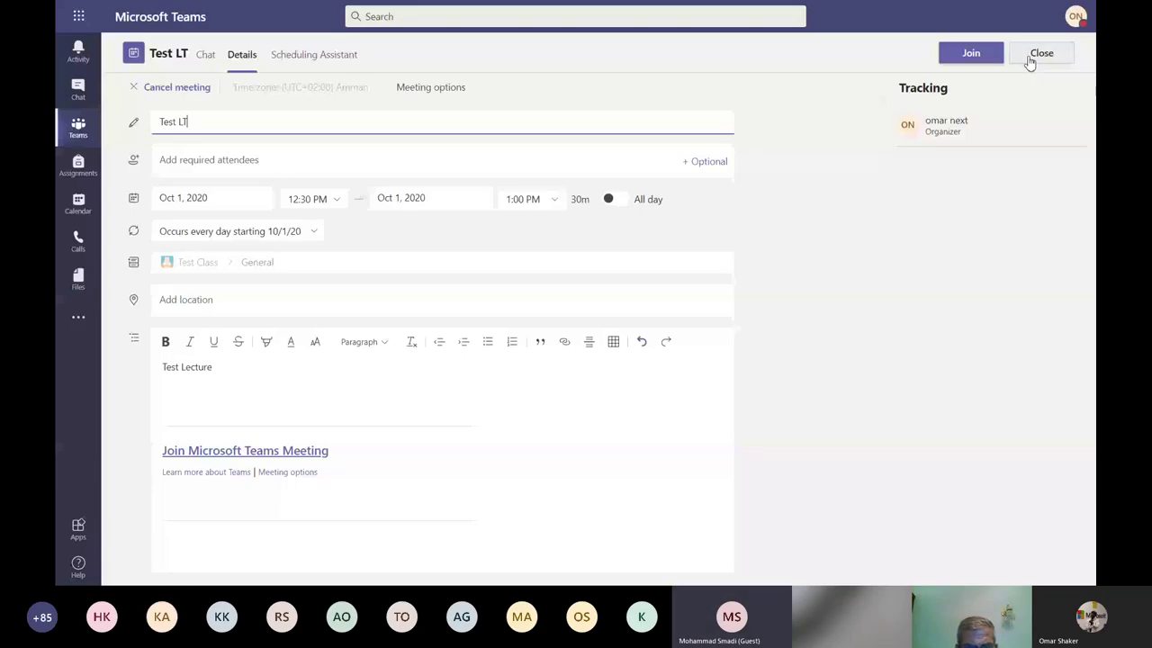
Close the Test LT details and start a blank new meeting from Calendar.
left_click(1031, 58)
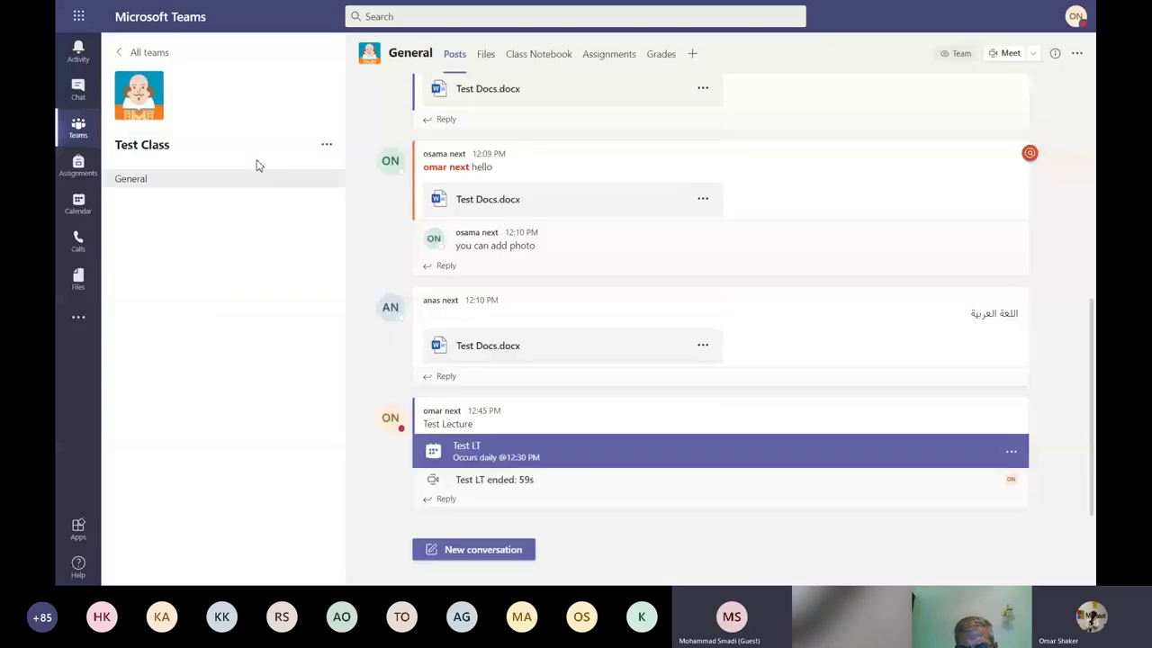
left_click(78, 204)
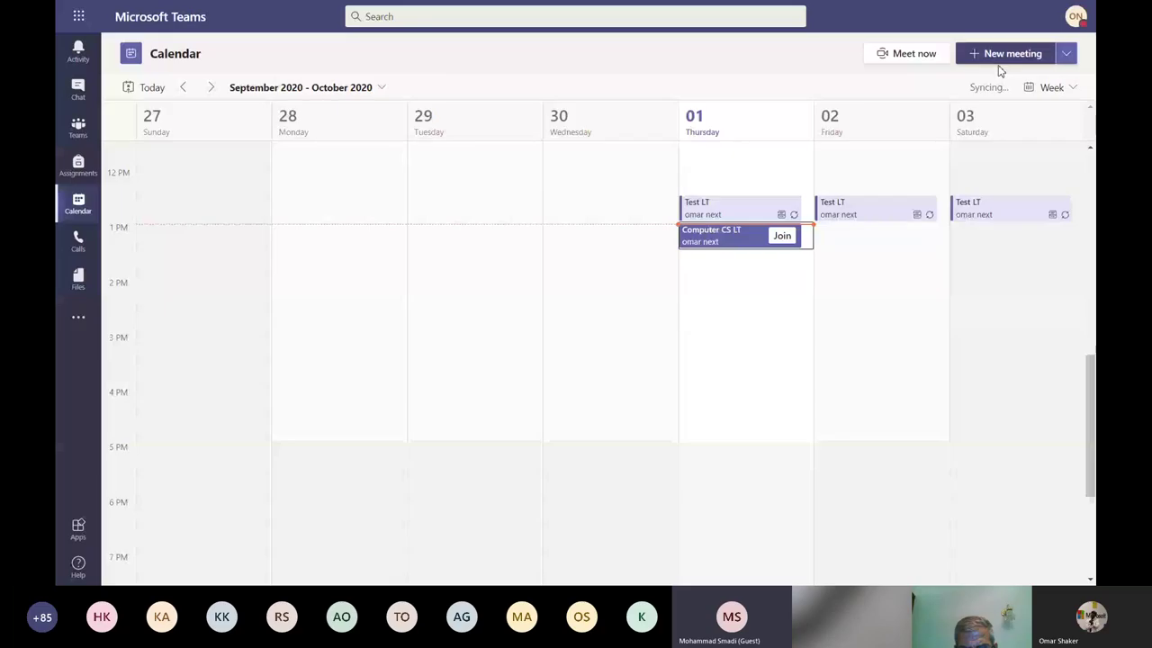
left_click(999, 61)
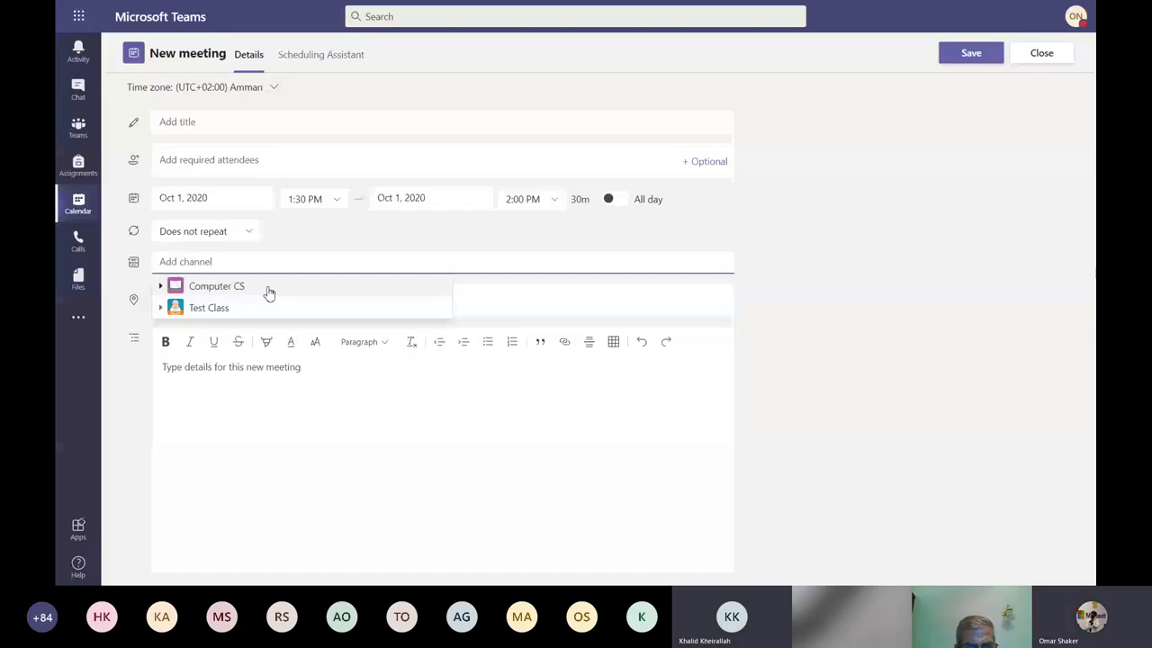
left_click(1040, 60)
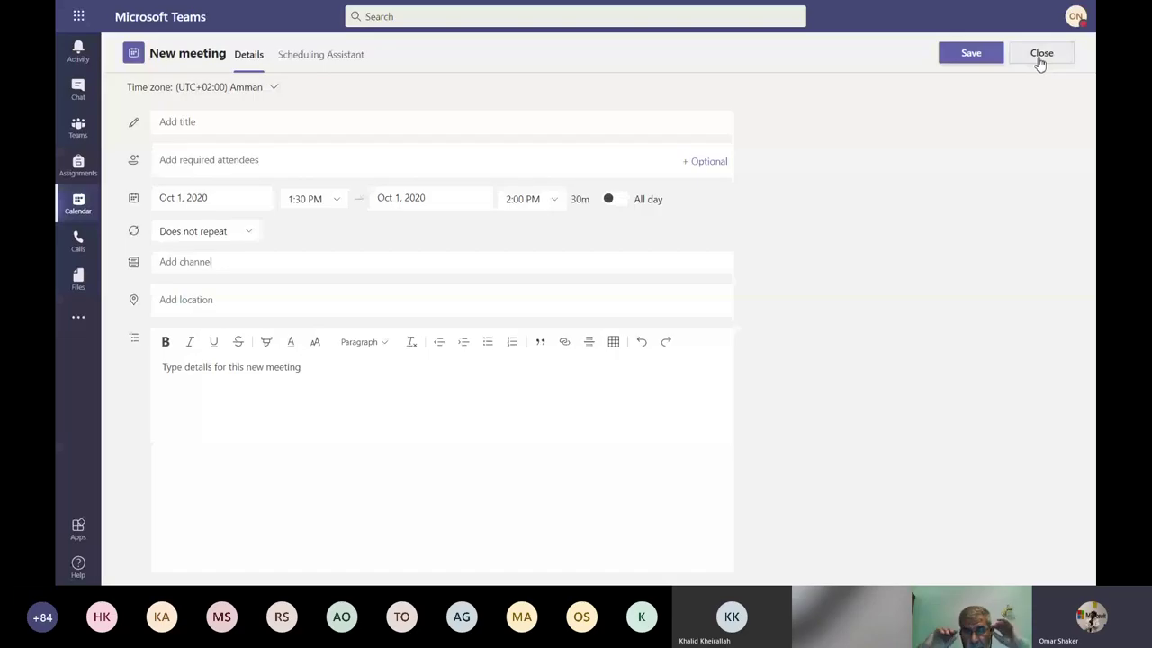
Discard the blank meeting form and reopen the Test LT meeting details from General.
left_click(1041, 56)
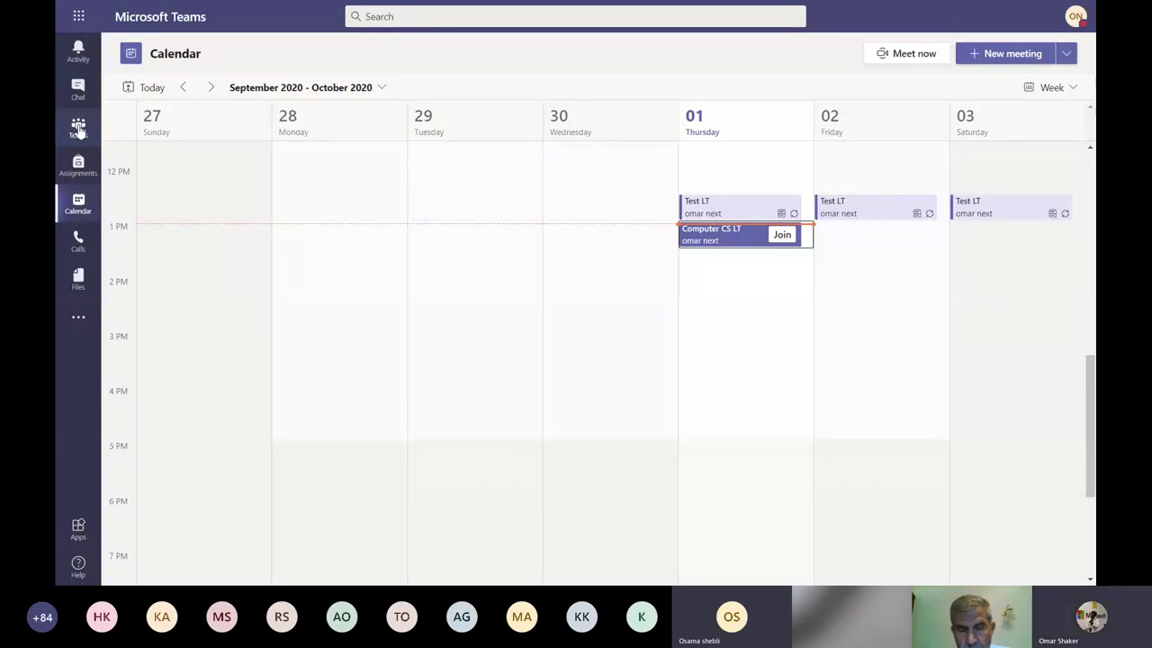
left_click(80, 133)
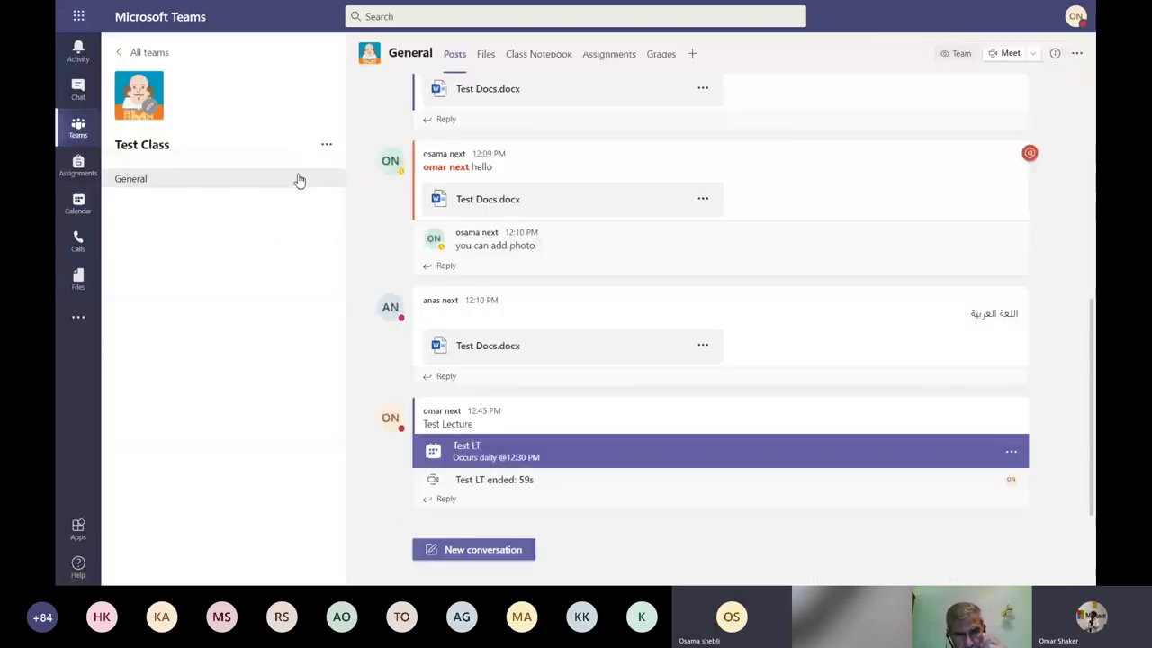
mouse_move(326, 180)
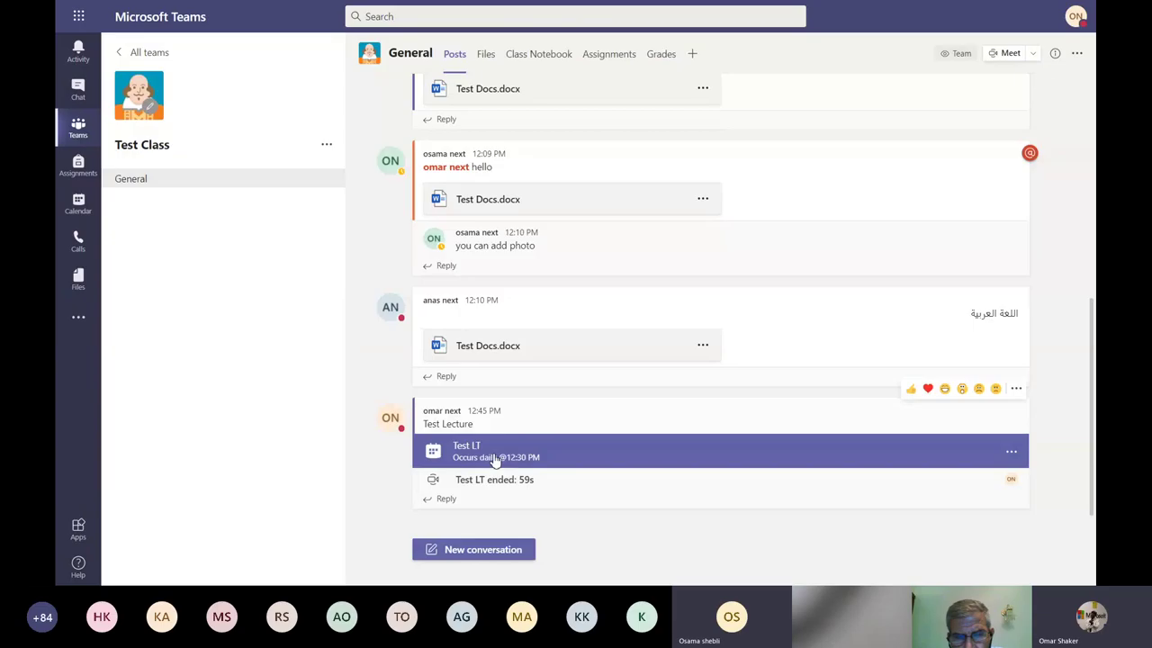
left_click(494, 459)
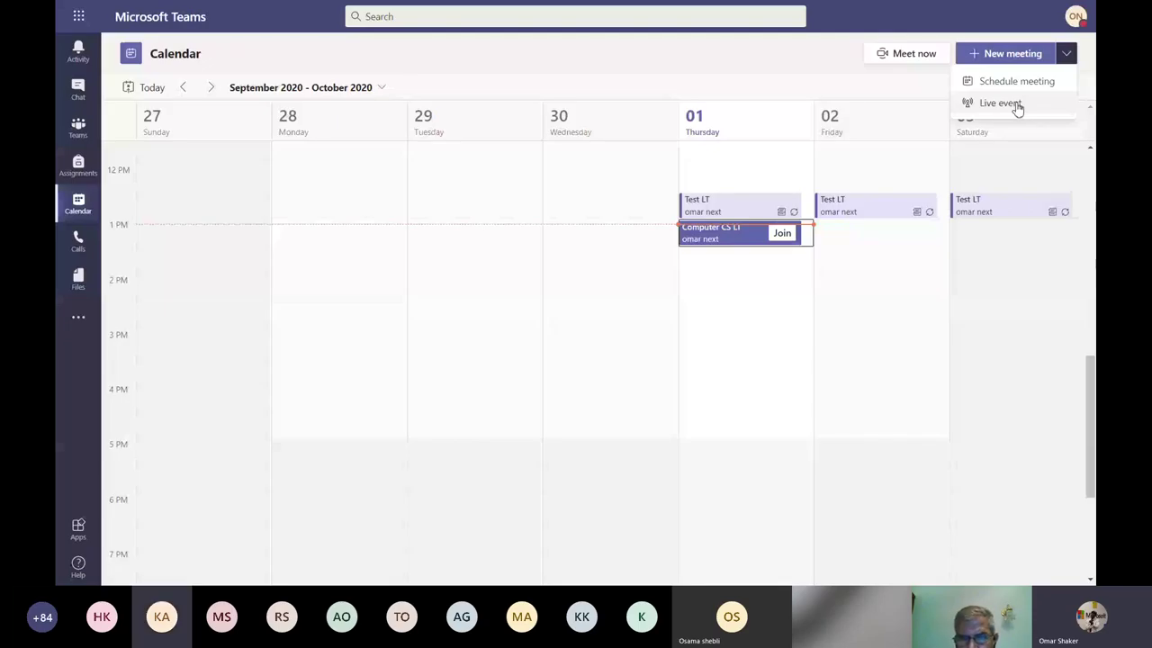
Close the New meeting options and return to Test Class General with Ctrl+3.
left_click(729, 59)
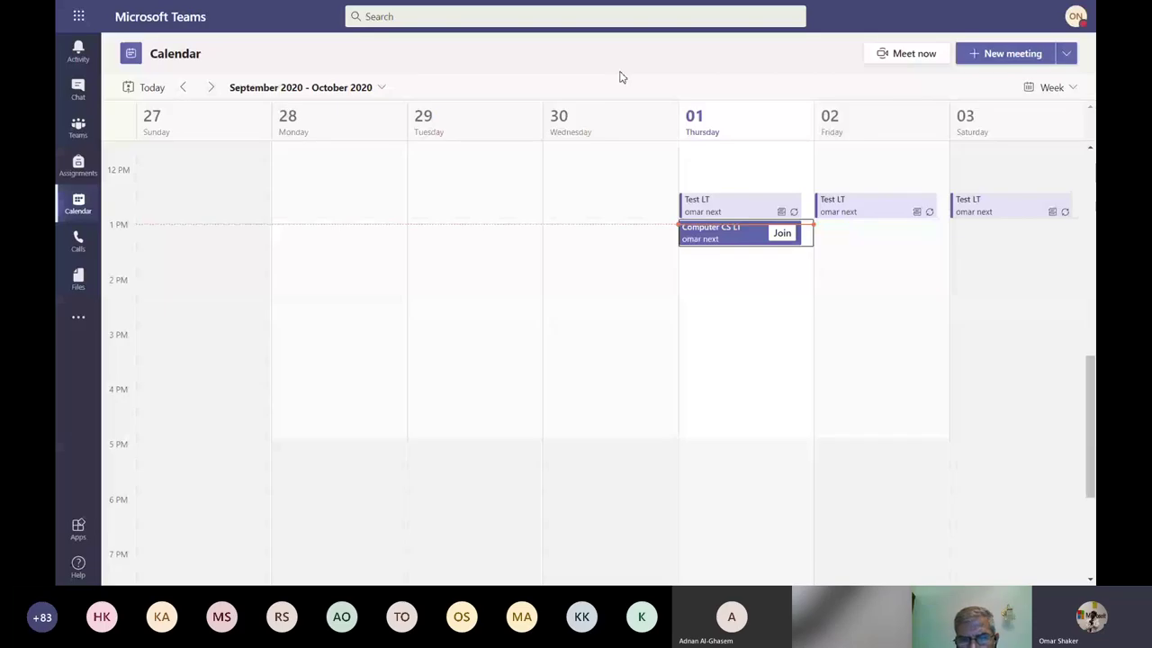
key("ctrl+3")
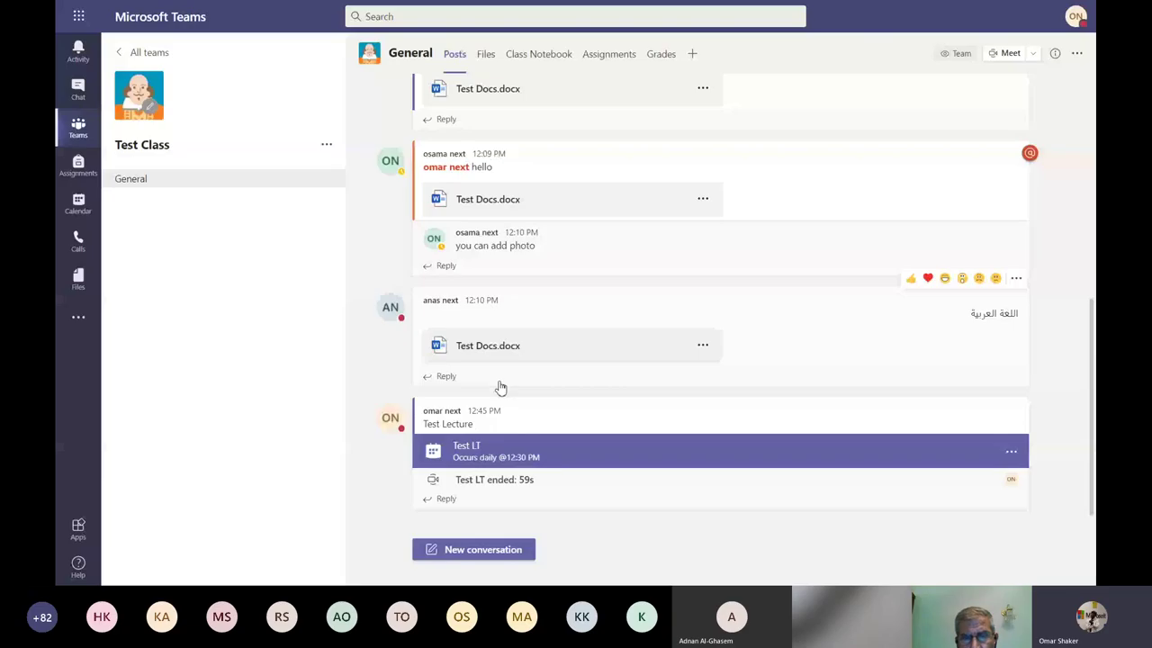
Open the Test LT meeting and join it with camera off and microphone on.
left_click(501, 450)
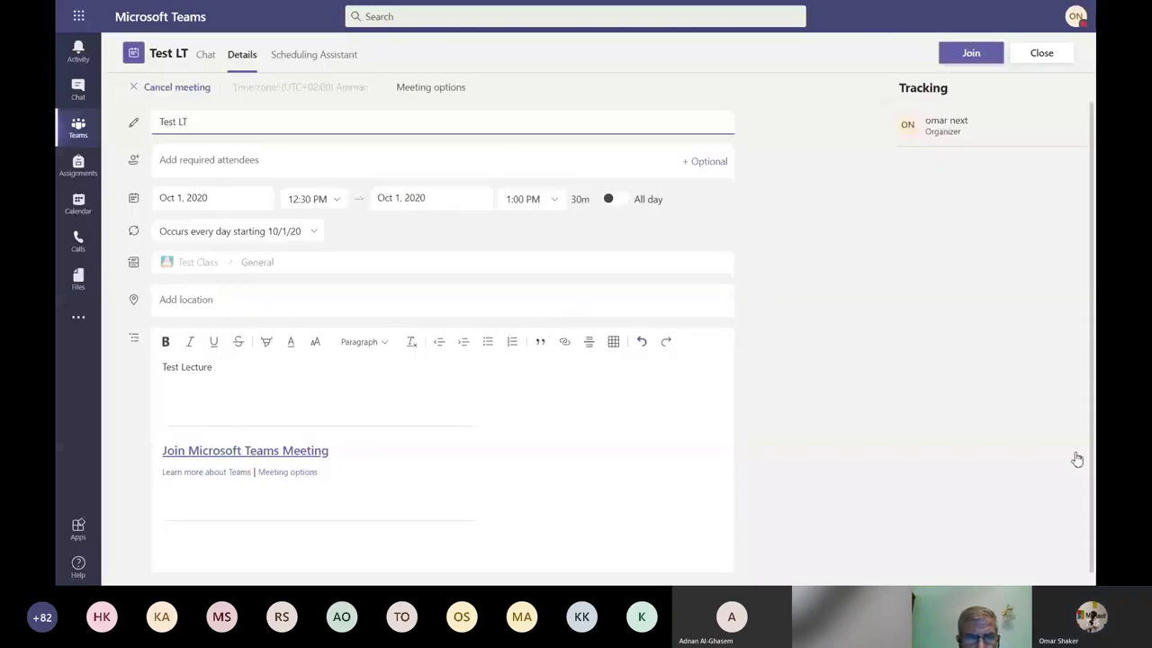
left_click(969, 58)
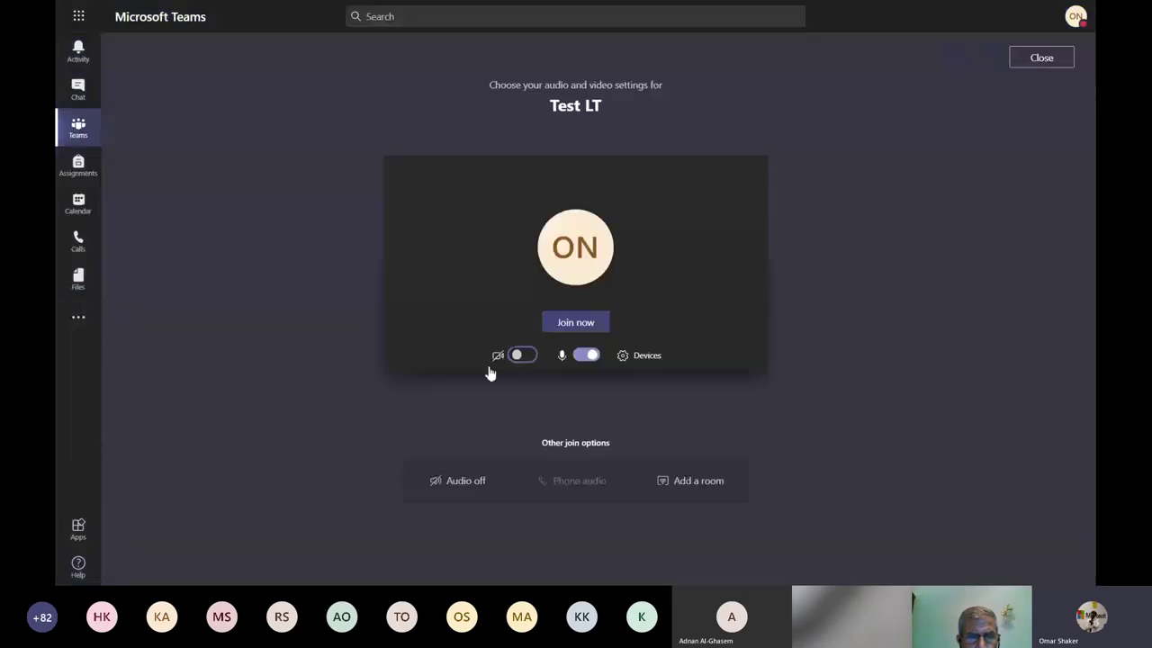
left_click(520, 356)
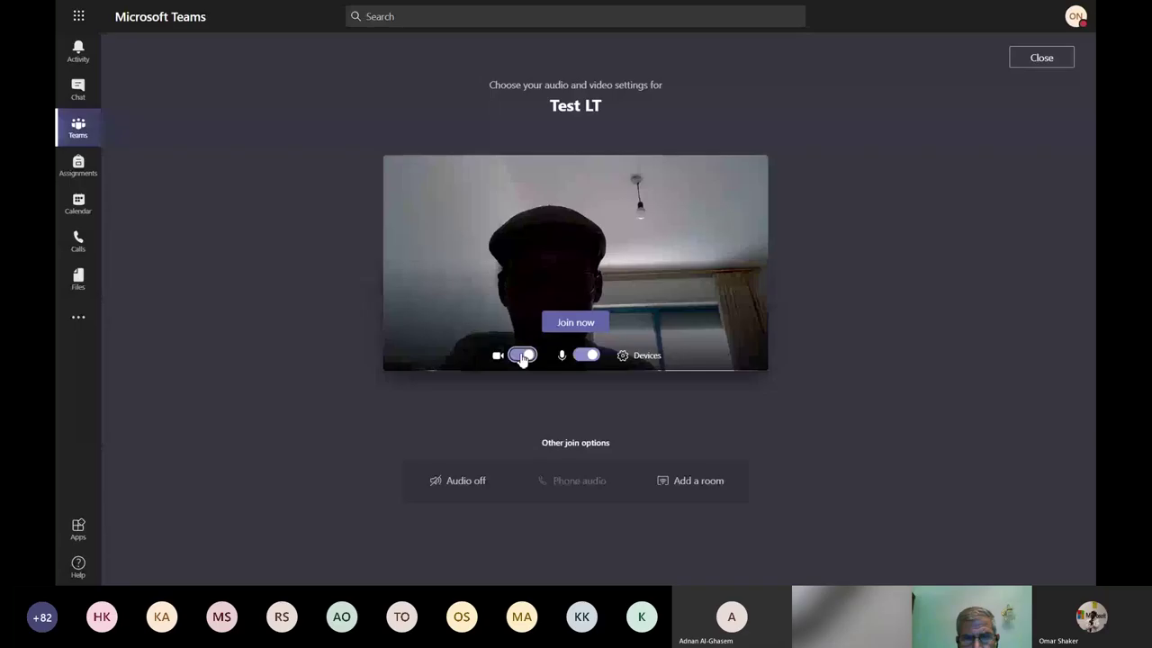
left_click(522, 357)
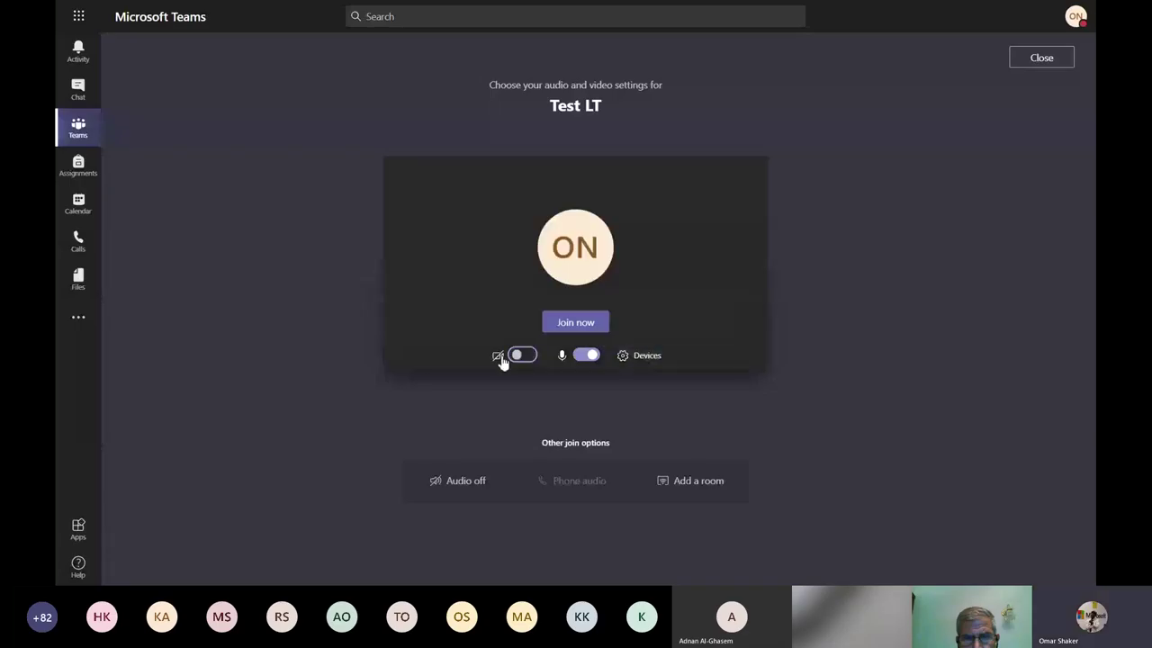
left_click(588, 324)
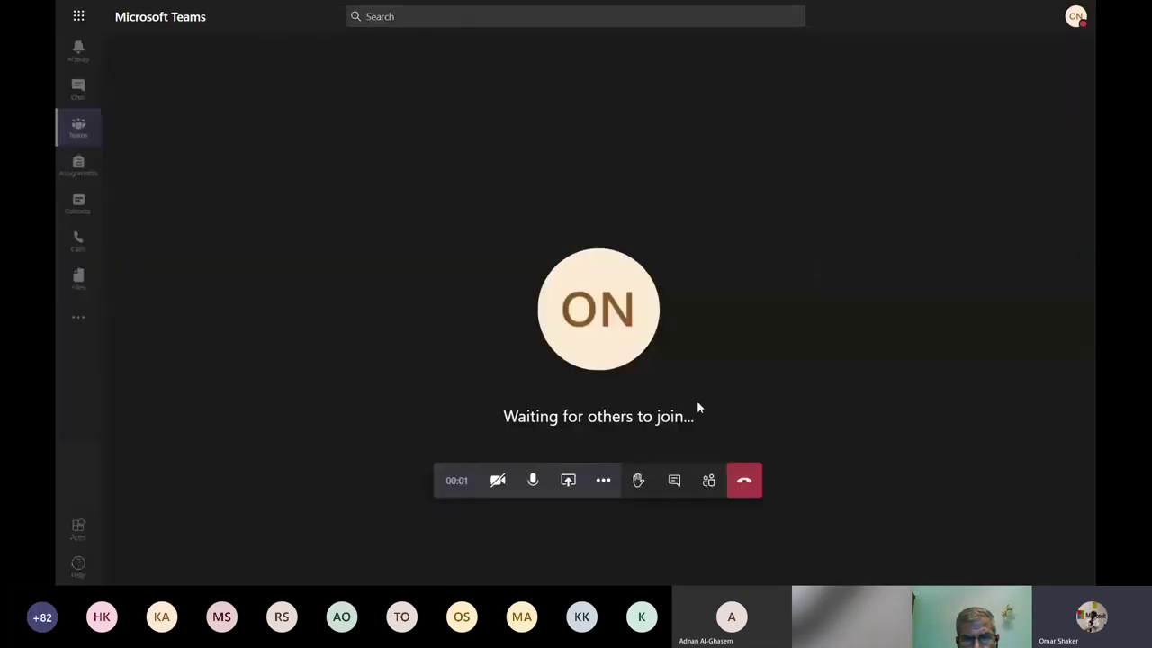
Open the People pane listing the organizer and two suggested people.
left_click(709, 486)
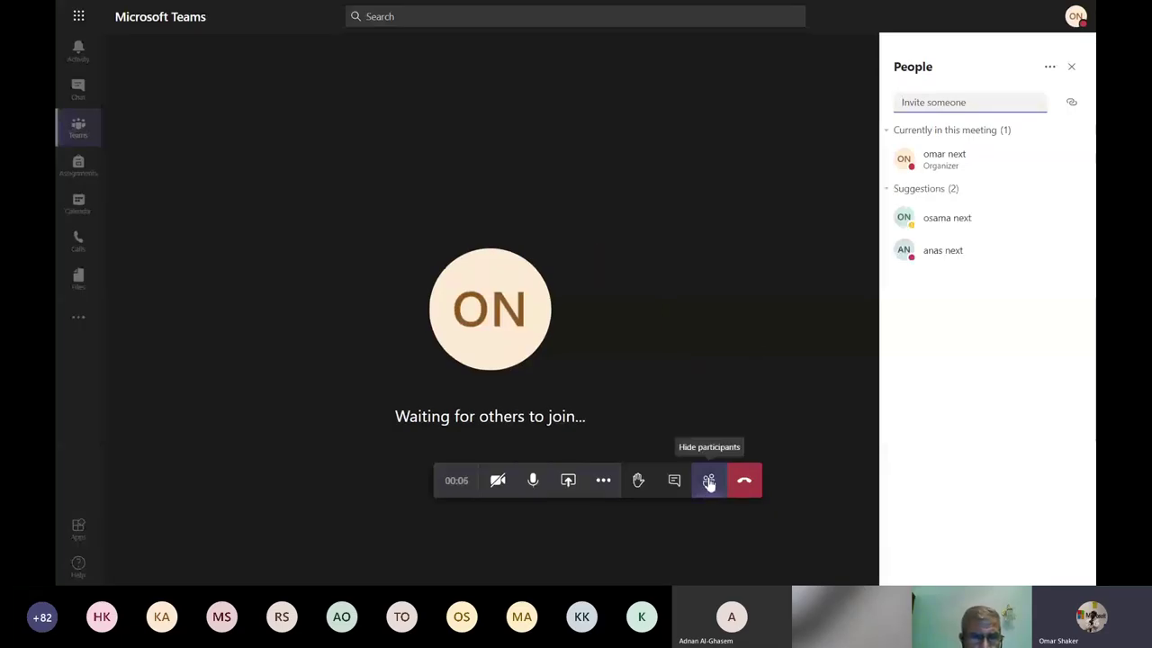
left_click(709, 484)
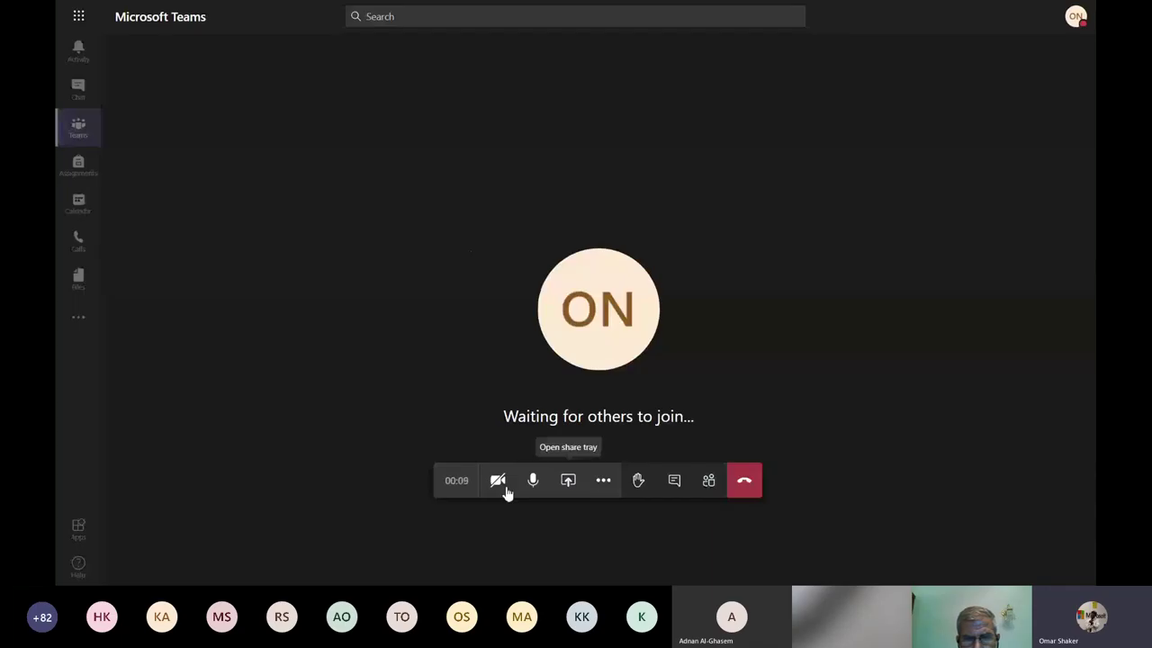
left_click(709, 484)
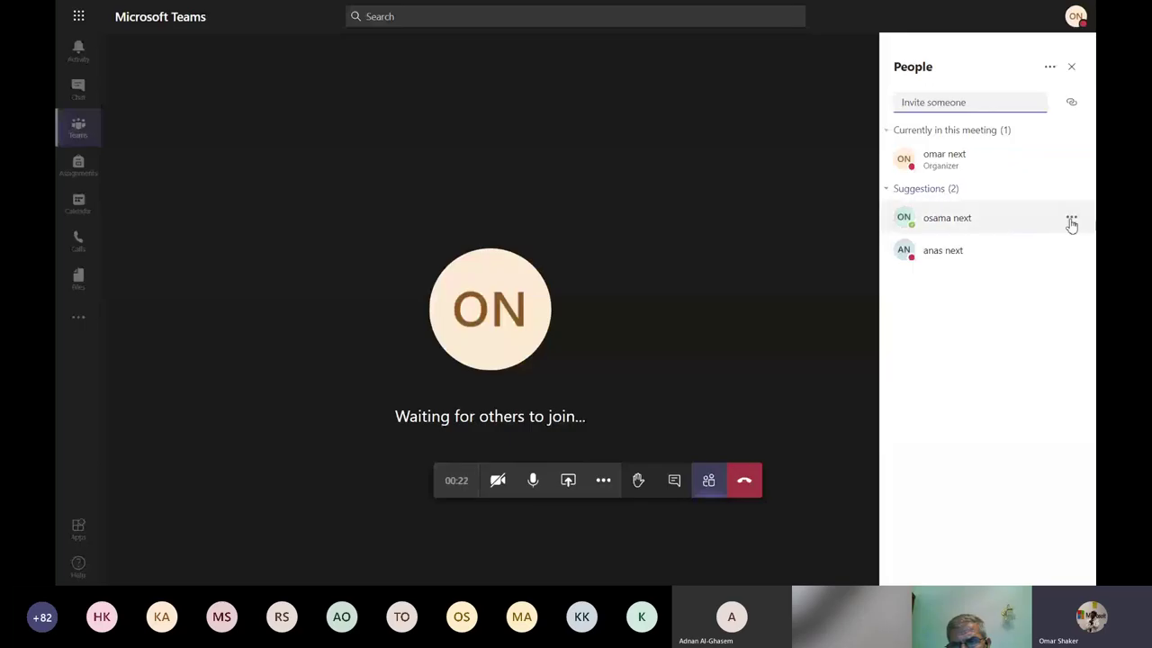
Ask both suggested people in the People pane to join the Test LT meeting.
left_click(1070, 222)
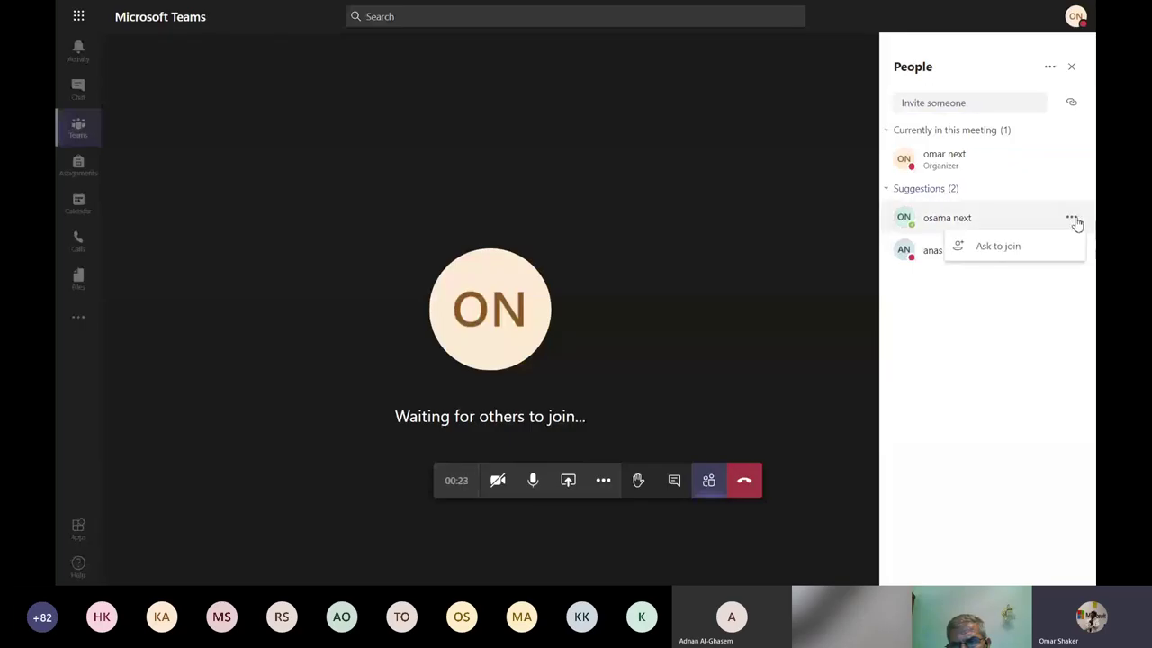
left_click(1010, 250)
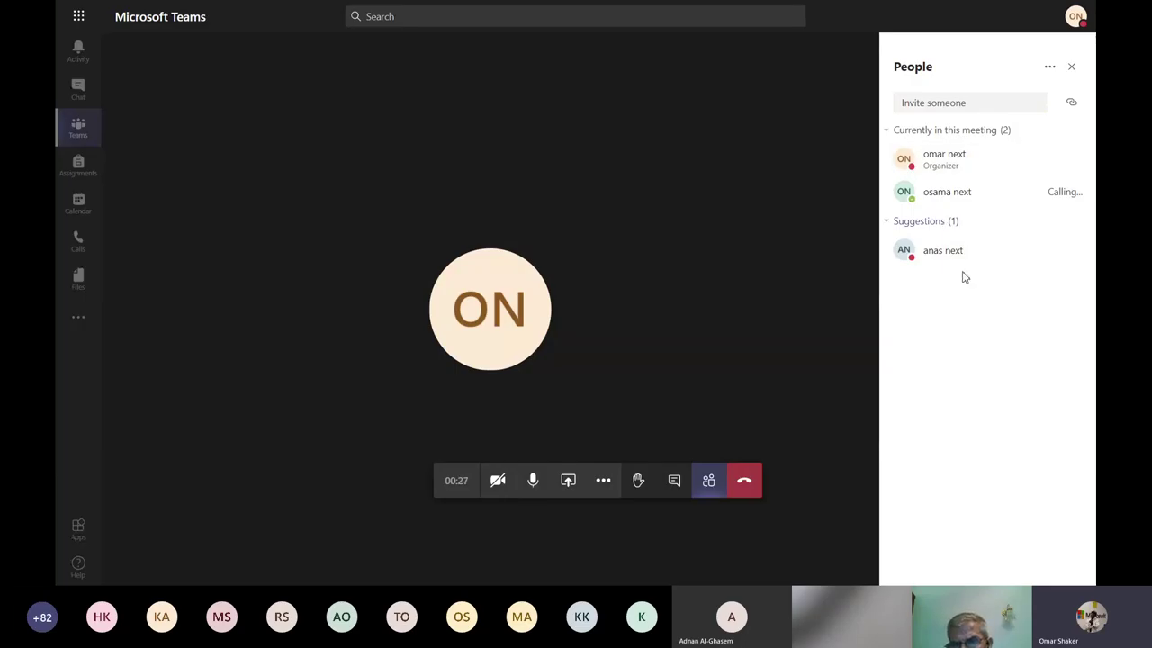
left_click(1071, 250)
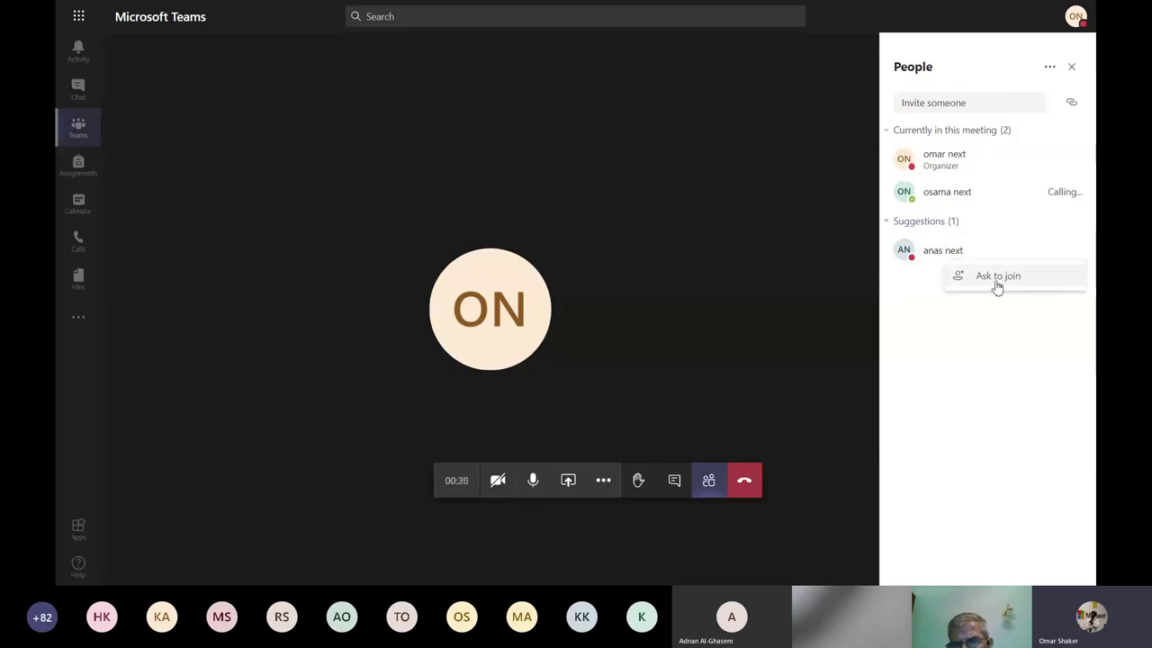
left_click(996, 279)
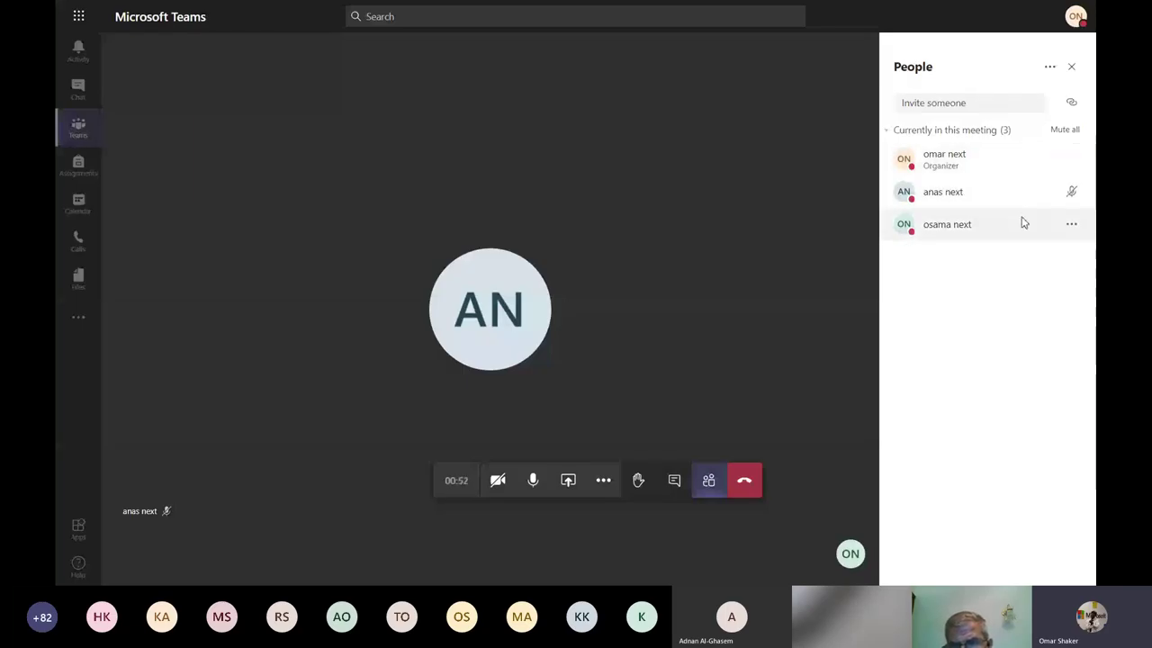
Mute every participant with Mute all and dismiss the Mute everyone prompt.
left_click(1063, 131)
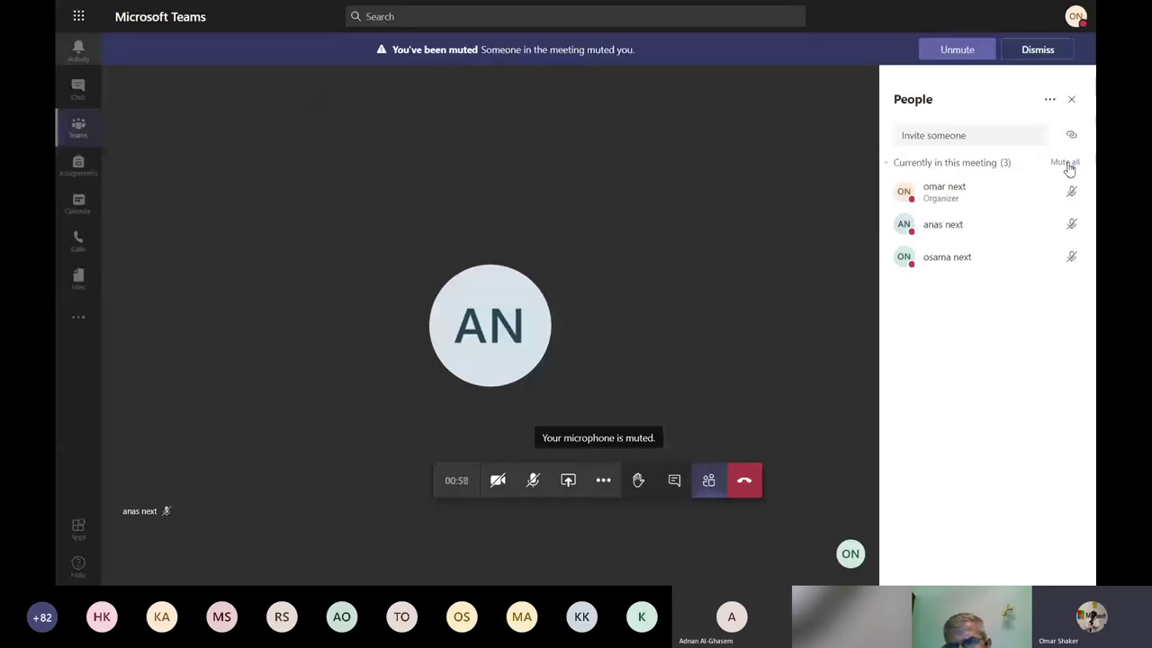
left_click(1069, 169)
left_click(597, 320)
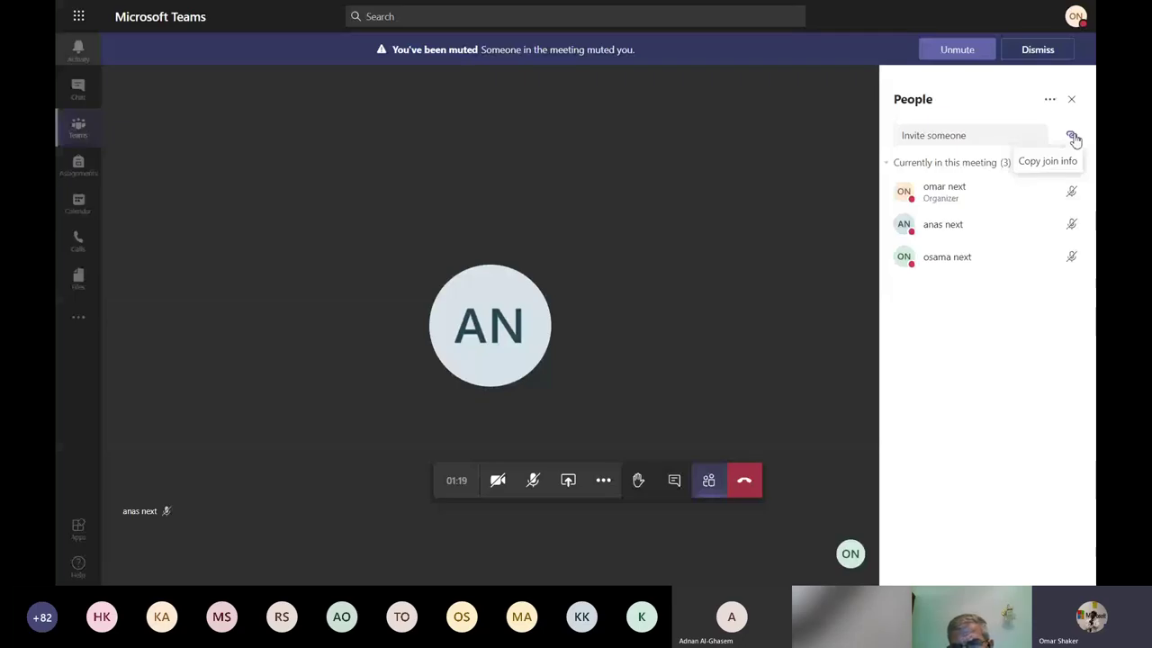
Post the Join Microsoft Teams Meeting link in the meeting chat, then close the chat.
mouse_move(518, 324)
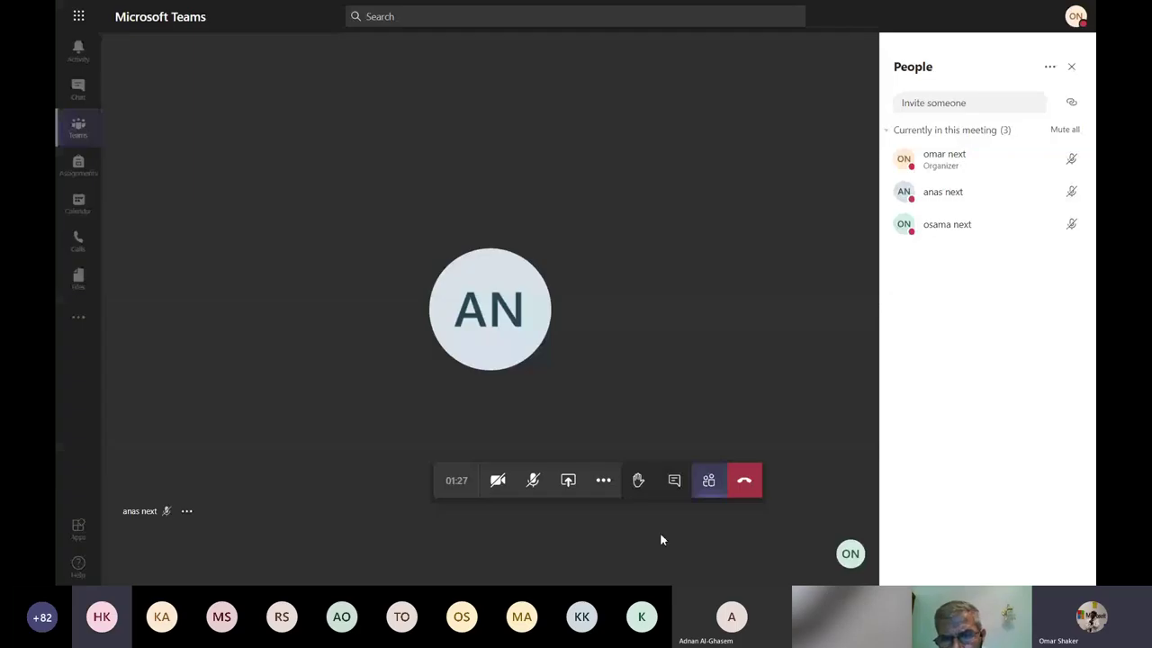
left_click(674, 480)
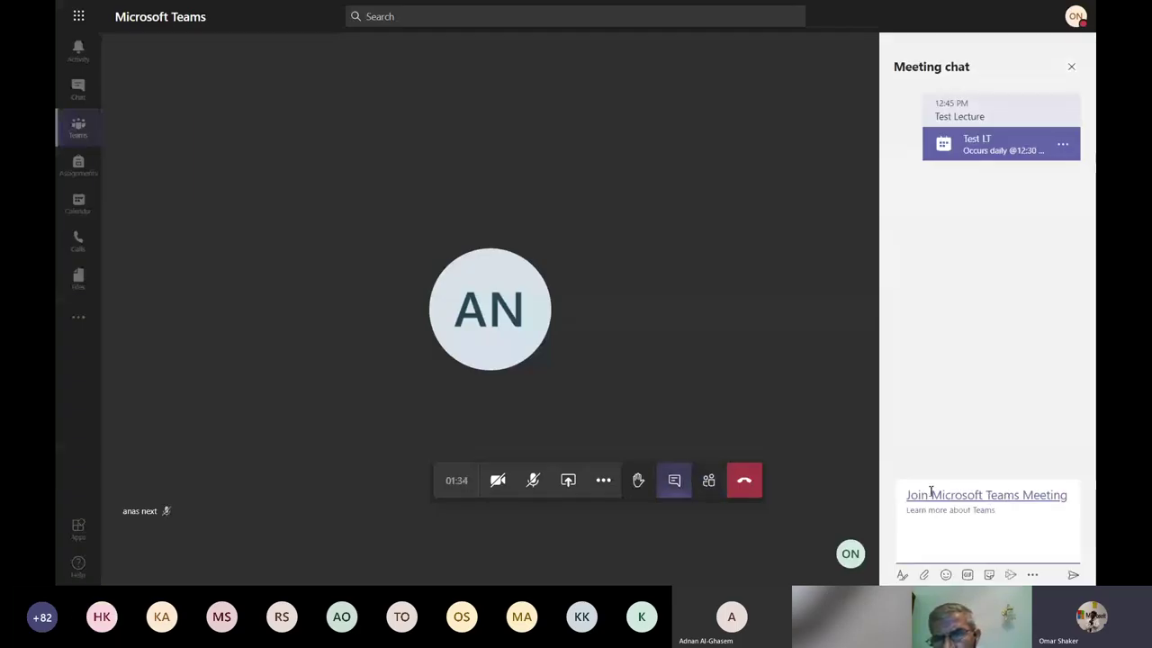
left_click(981, 539)
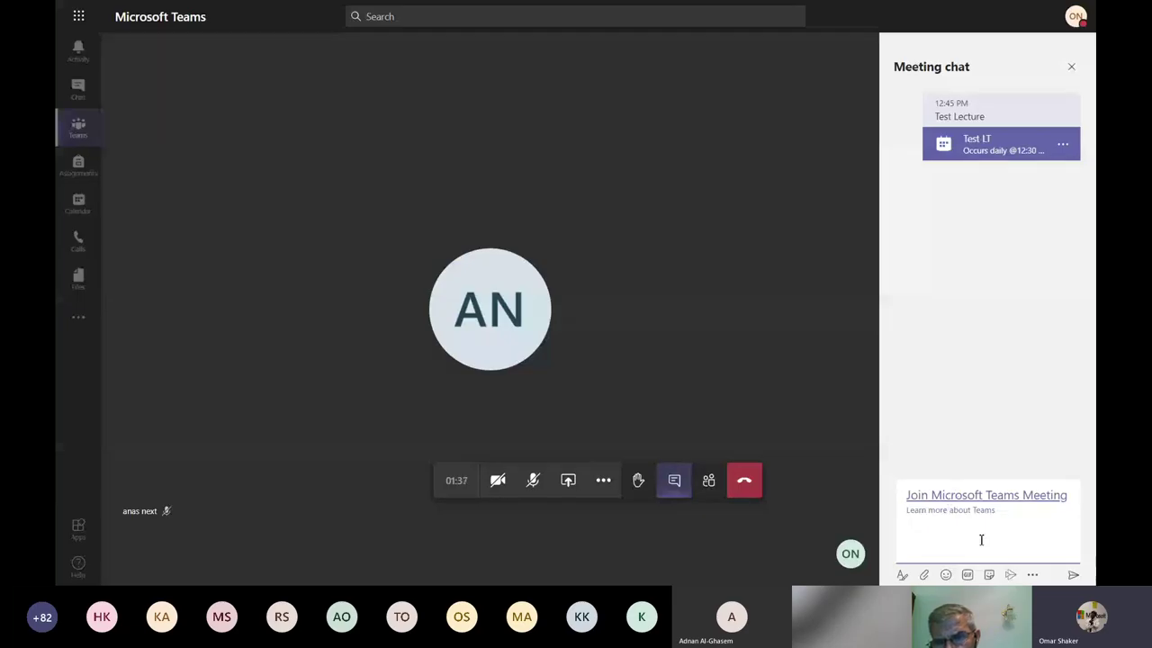
key("Return")
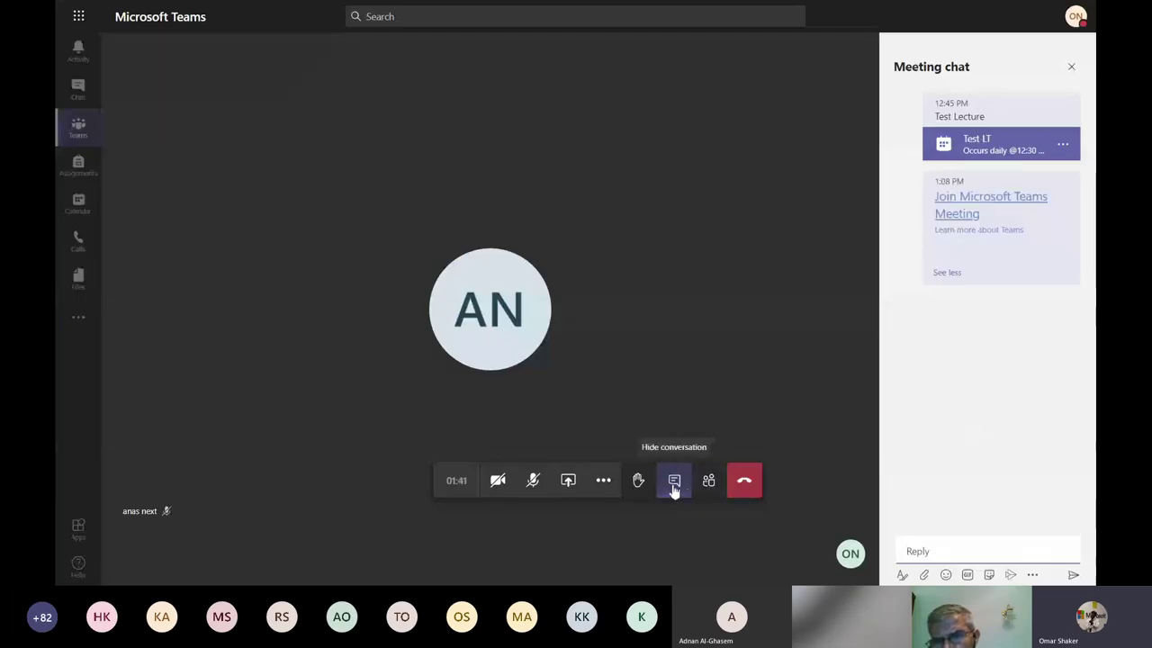
left_click(674, 486)
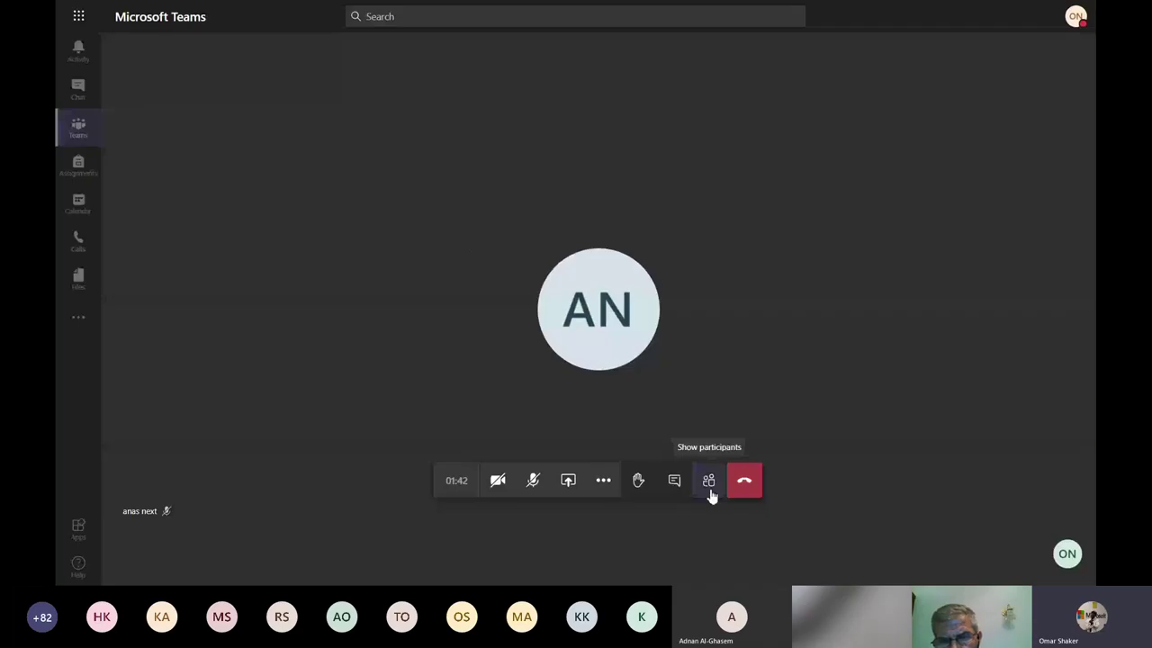
Show the participant list and raise your hand with Ctrl+Shift+K.
left_click(709, 490)
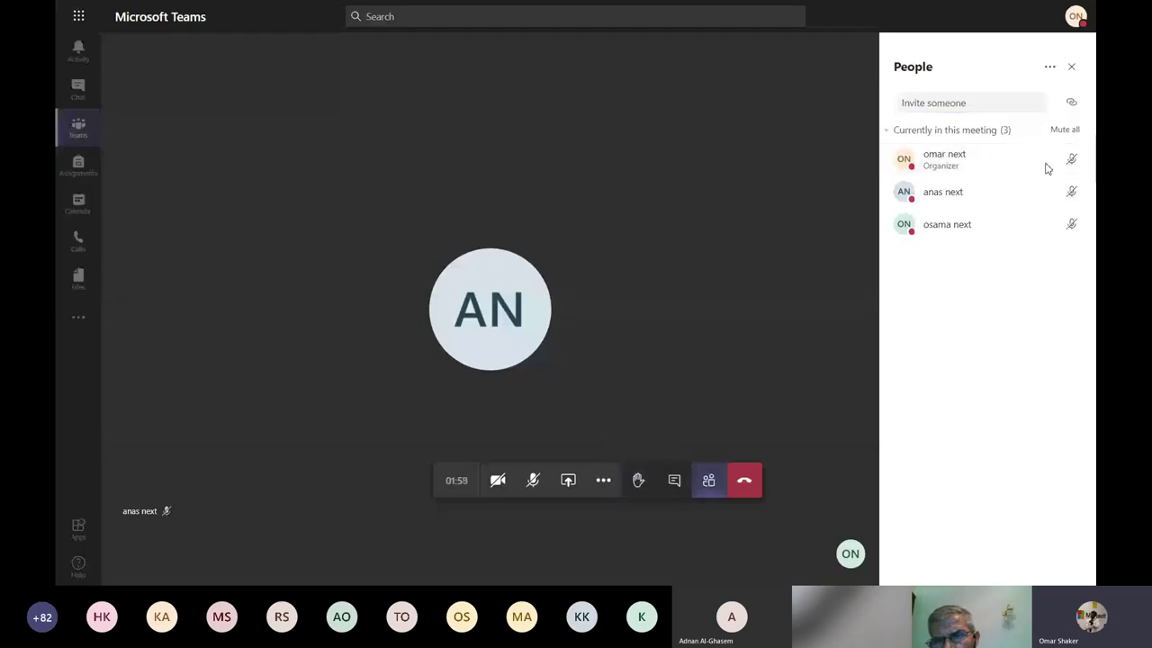
key("ctrl+shift+k")
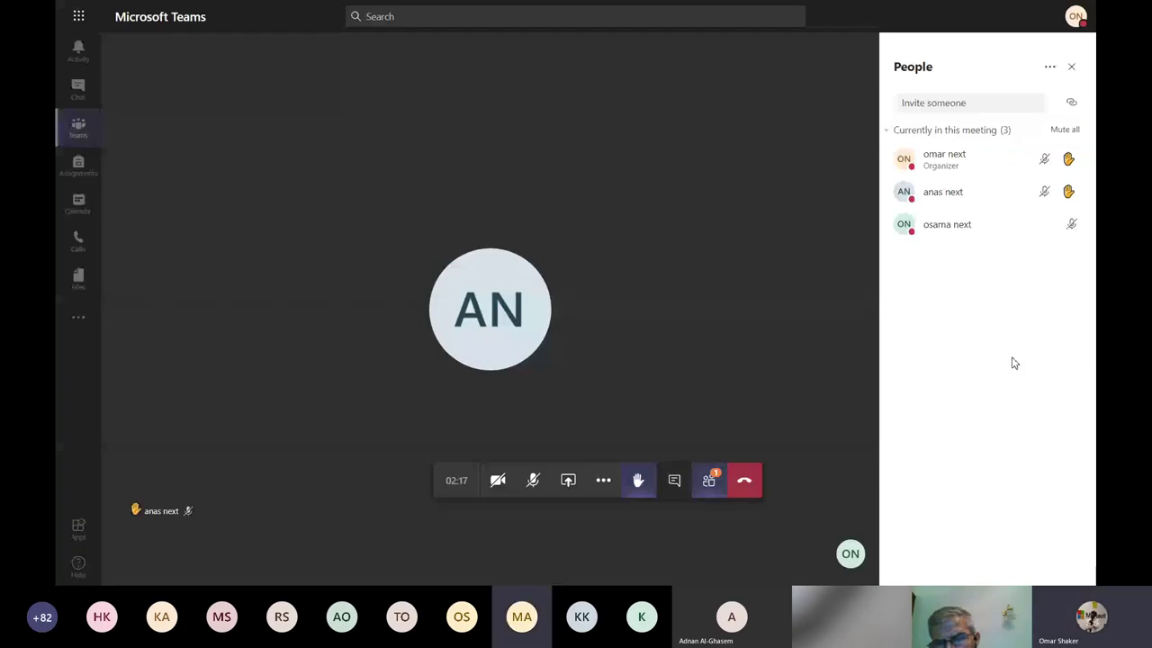
mouse_move(1015, 210)
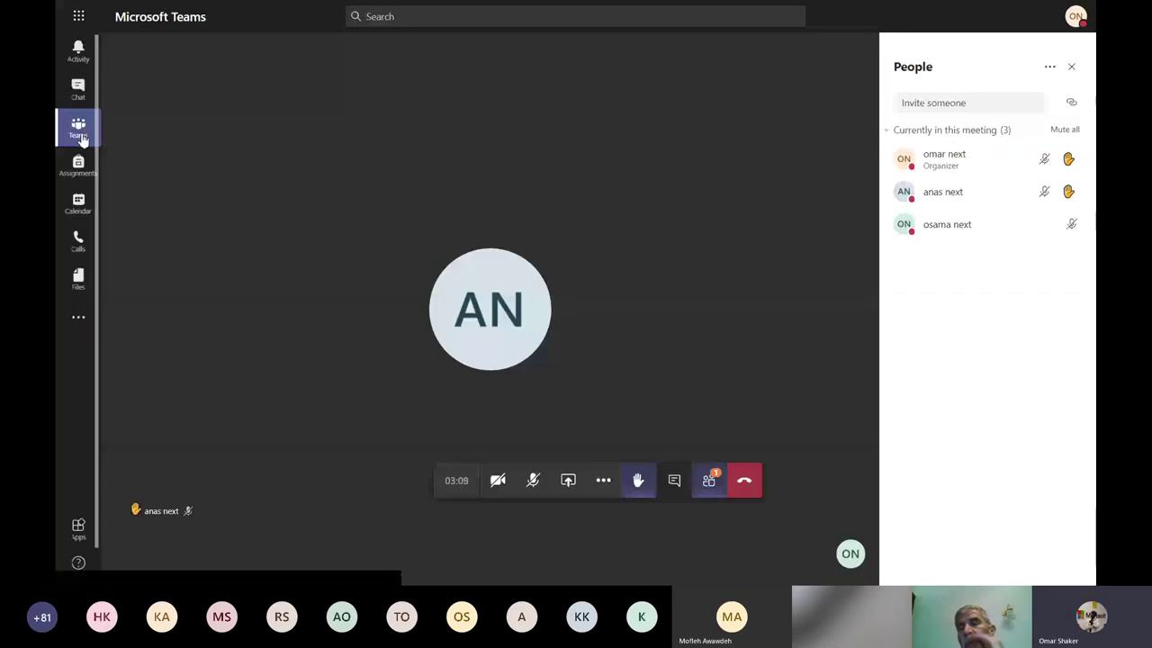
Go to Teams, dismiss the grid view notice, and open the Computer CS team's General channel.
left_click(79, 130)
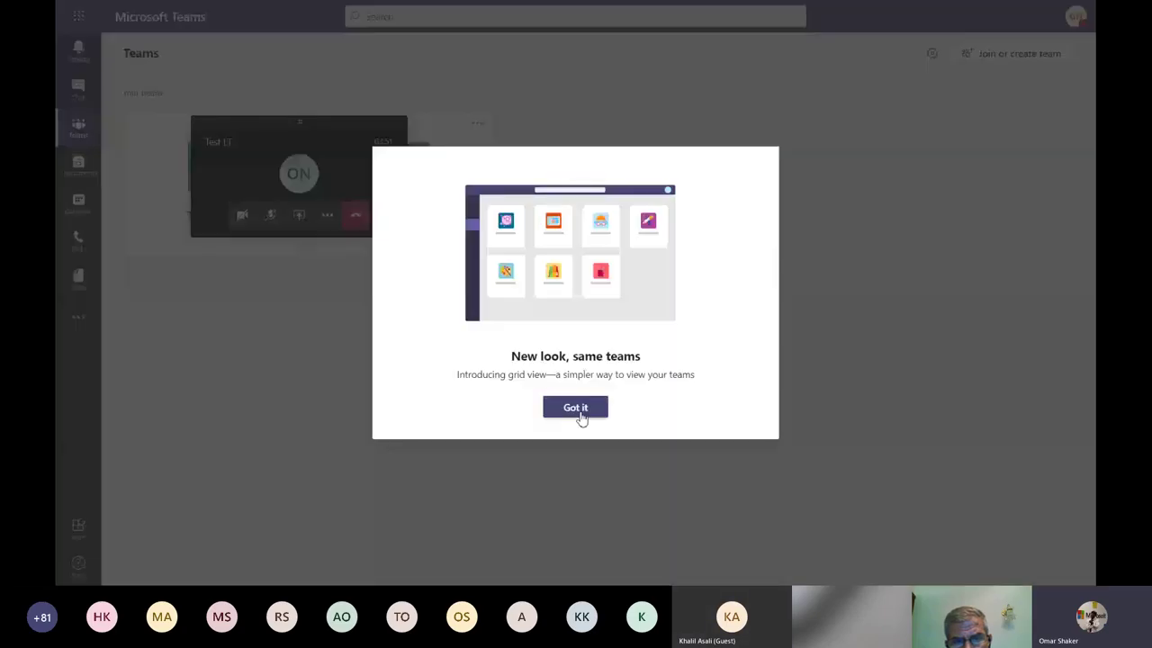
left_click(576, 410)
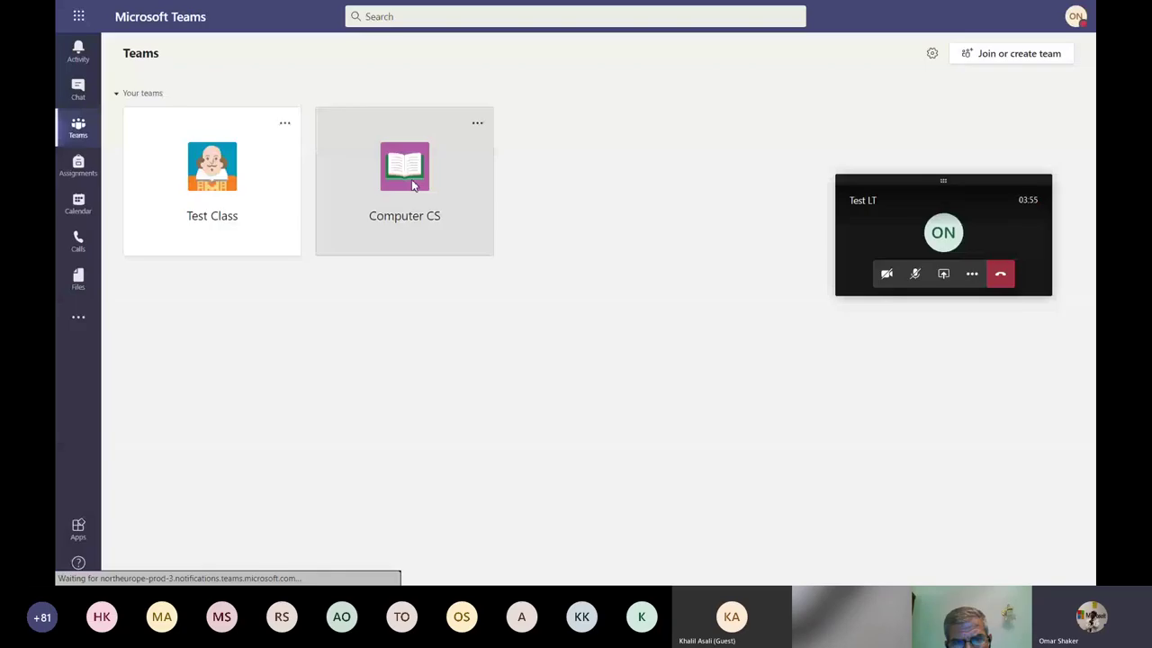
left_click(412, 180)
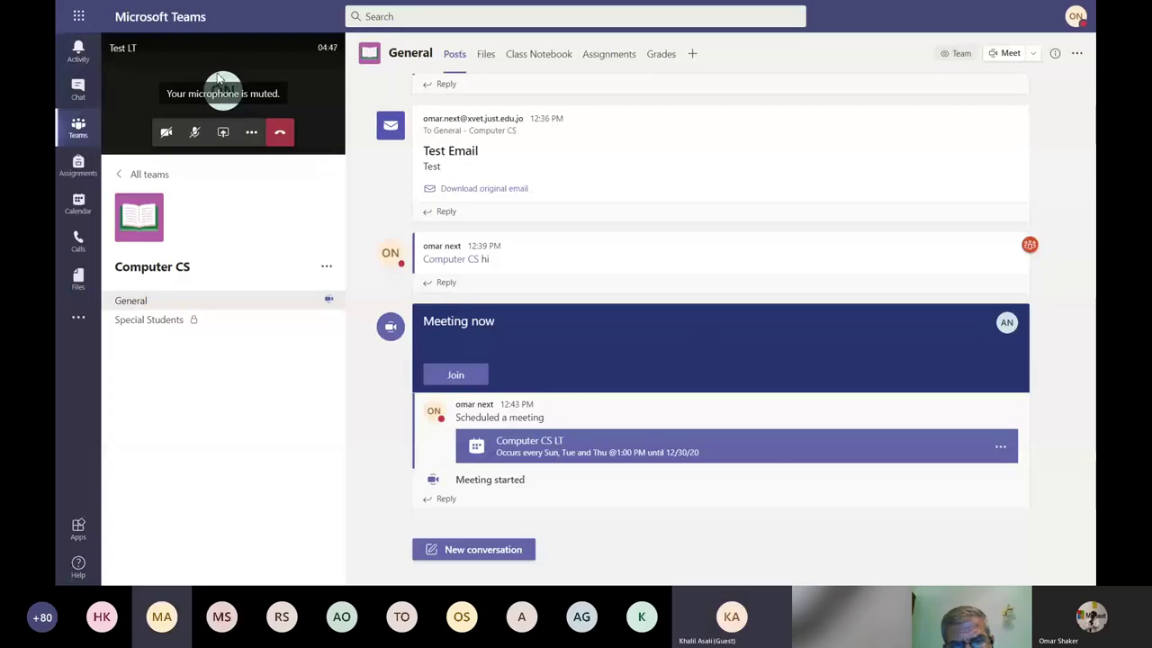
Restore the full Test LT meeting view and check its three-person participant list.
left_click(225, 77)
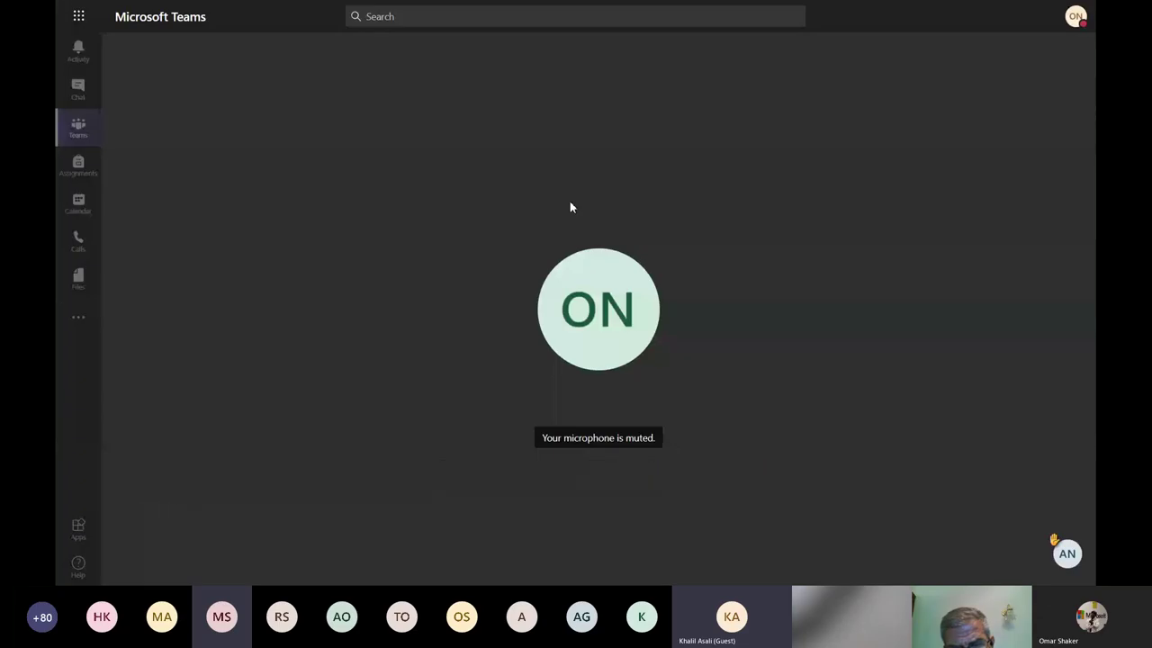
mouse_move(746, 405)
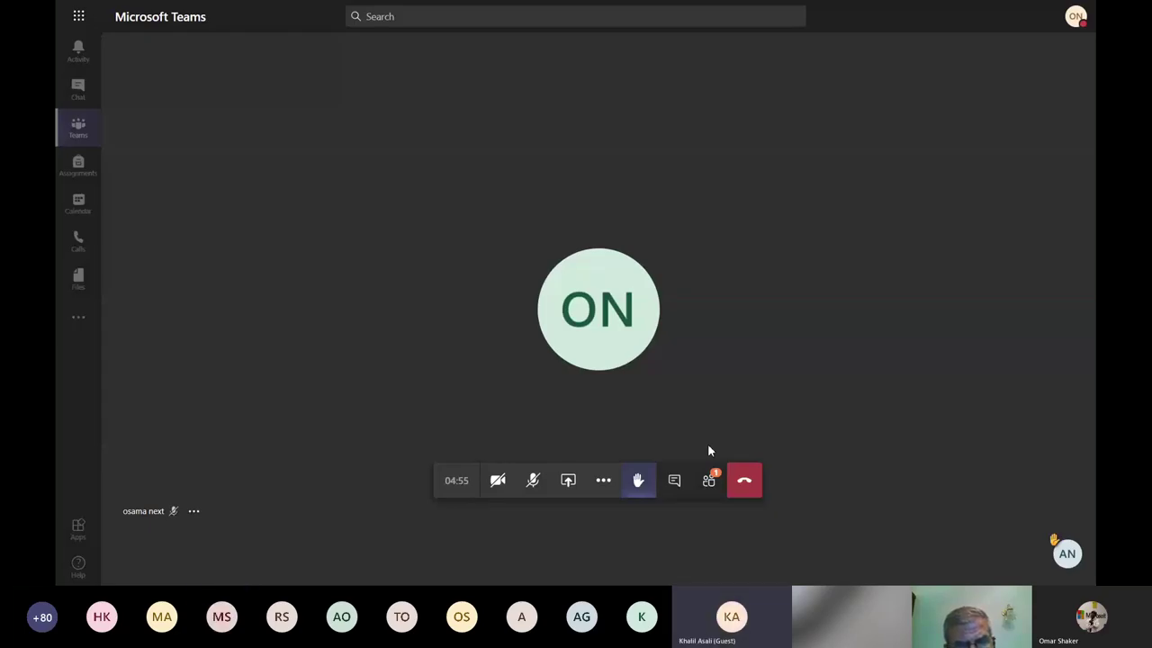
left_click(709, 481)
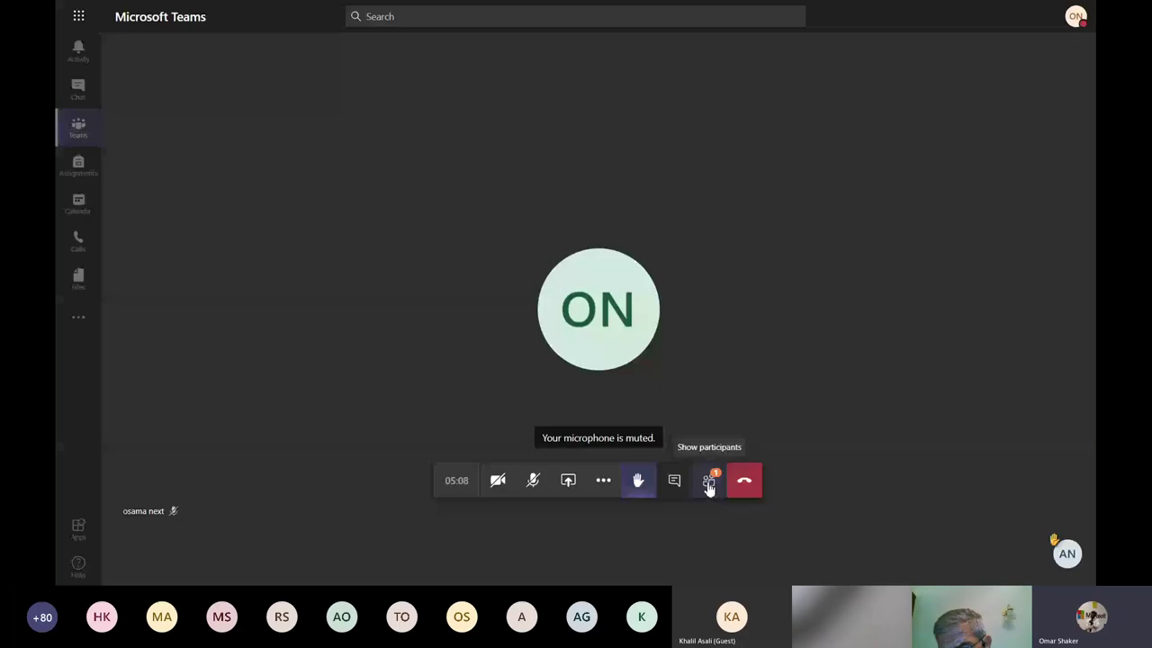
left_click(711, 482)
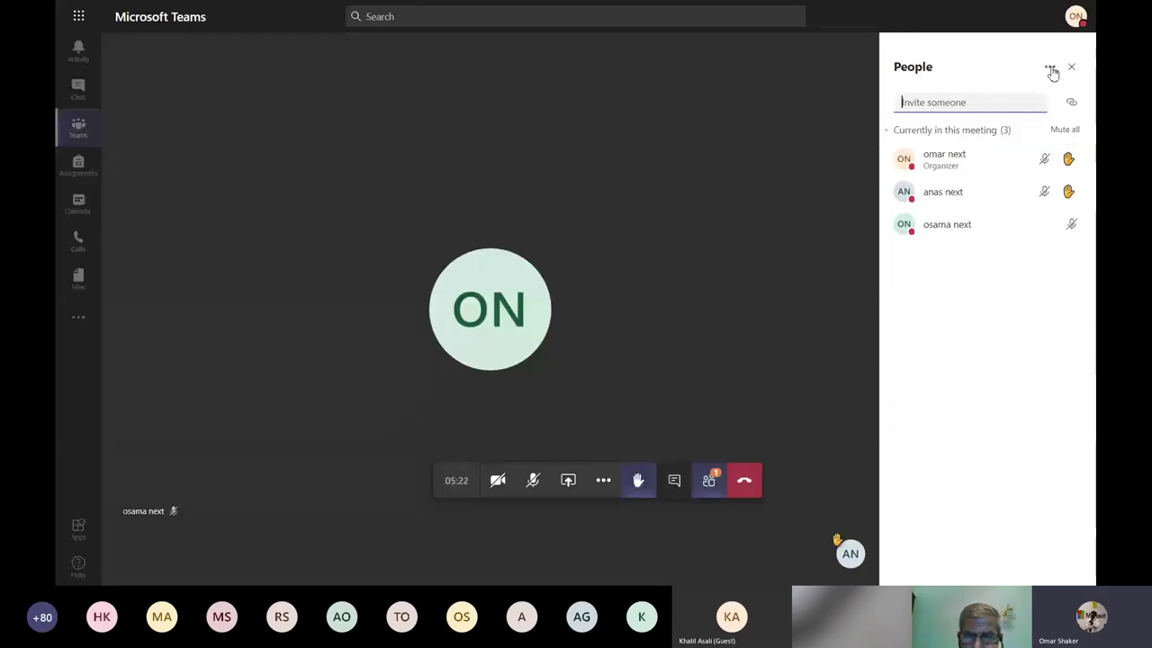
Download the attendance list from the People pane menu and open meetingAttendanceList (19) in Excel.
left_click(1051, 71)
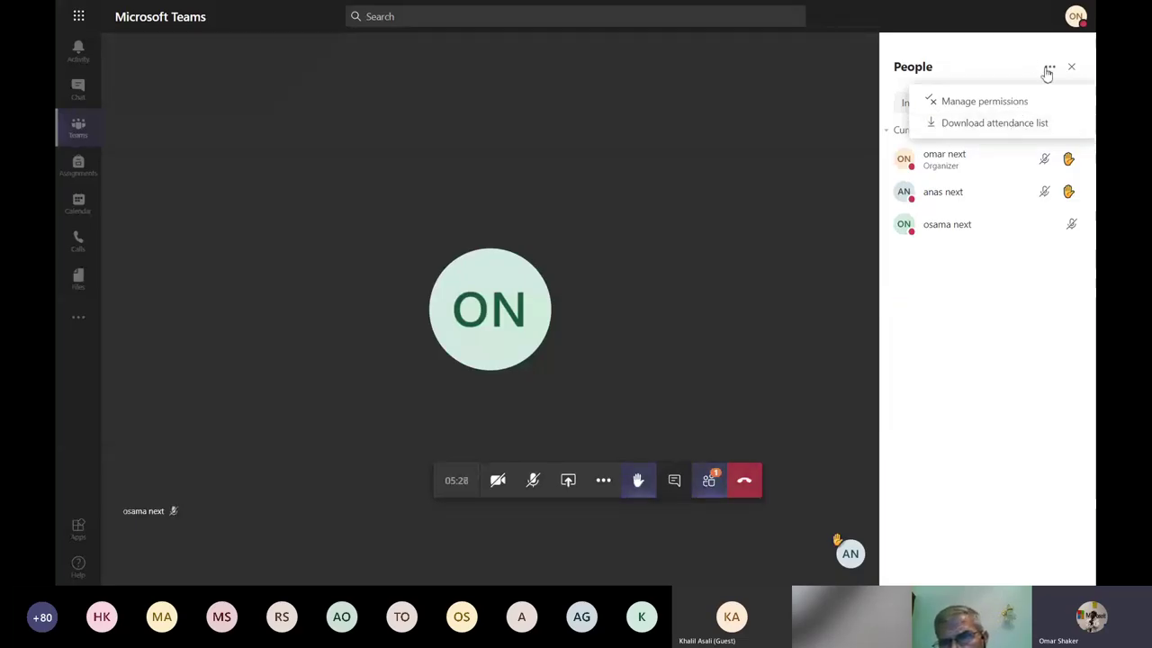
left_click(995, 126)
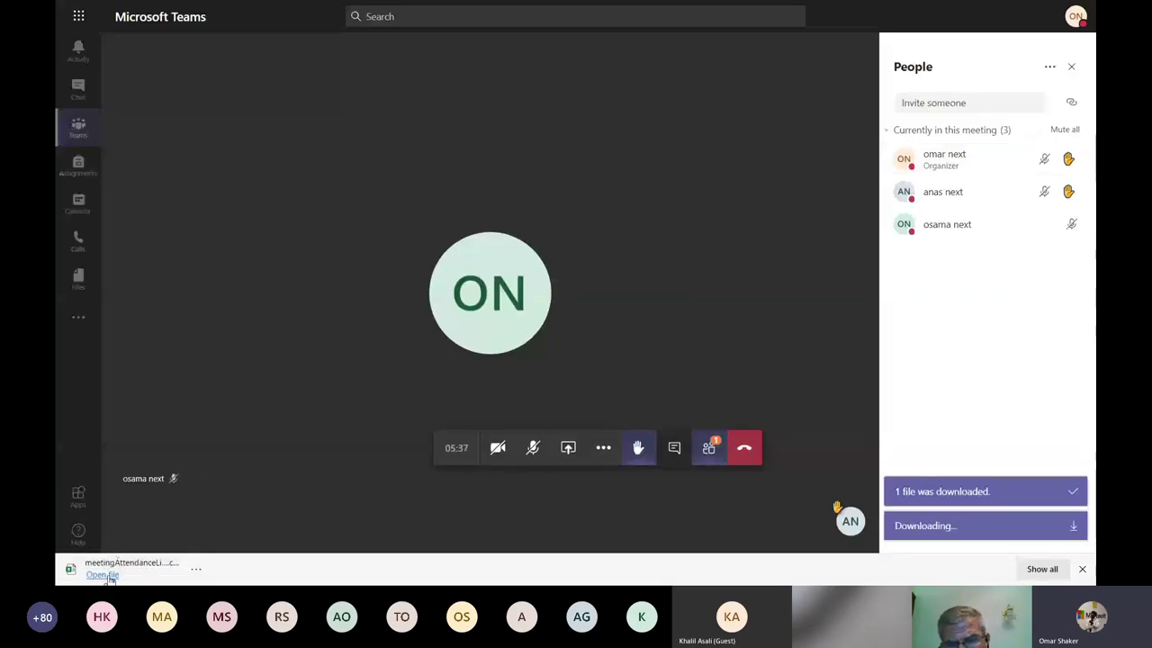
left_click(103, 575)
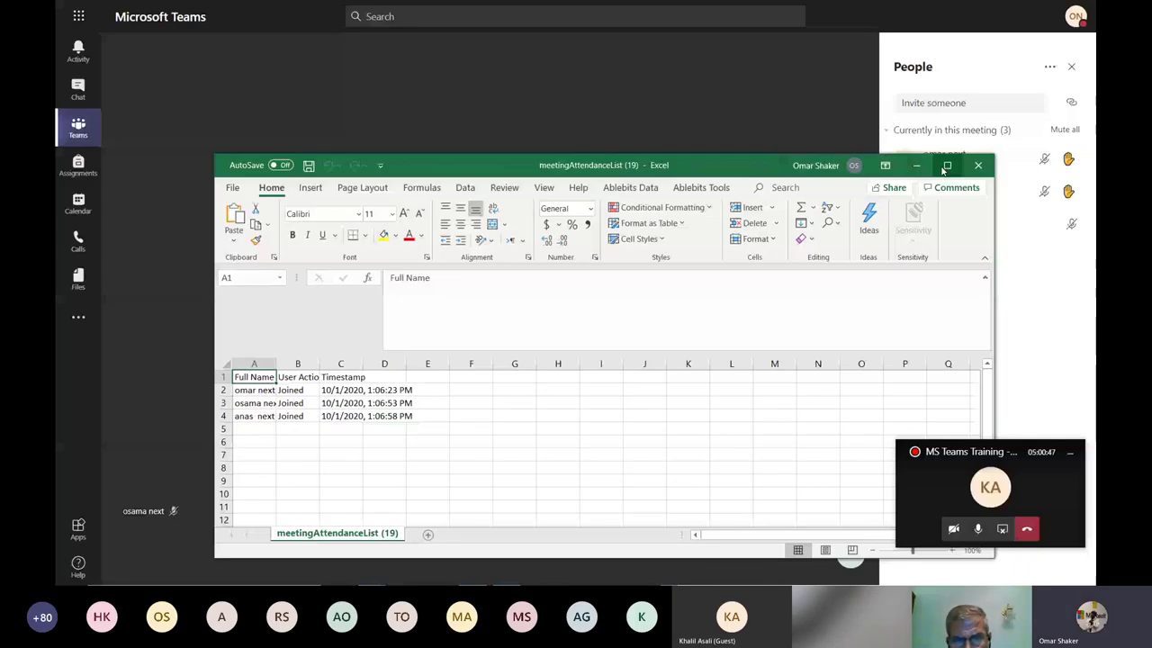
left_click(947, 166)
key("ctrl+a")
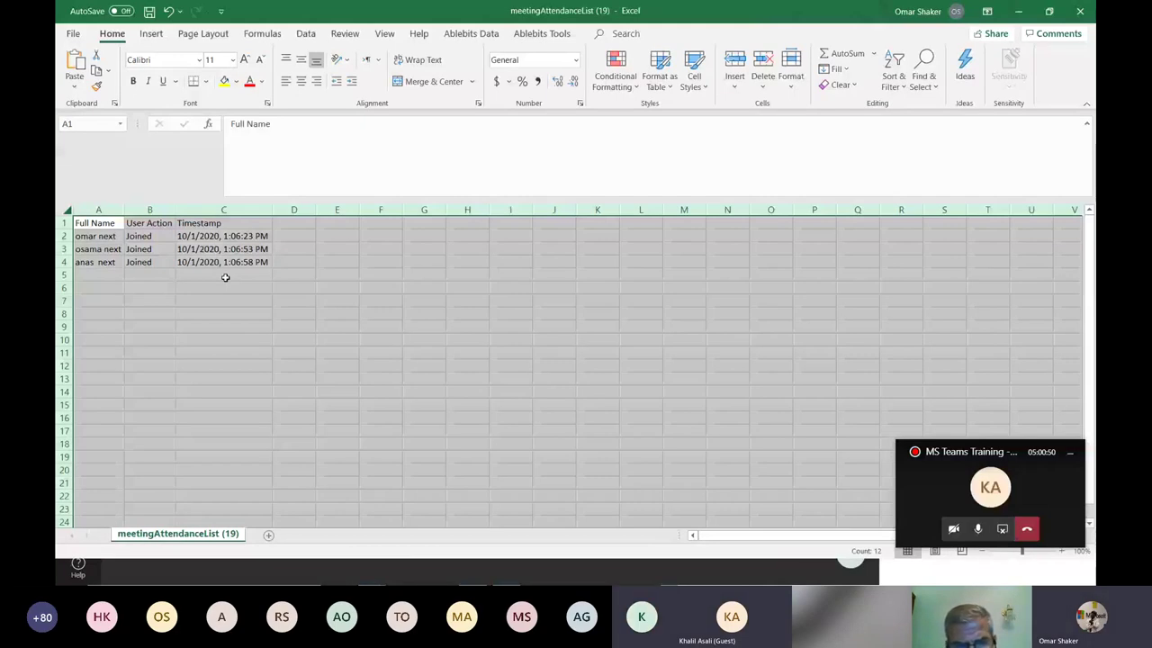
left_click(225, 277)
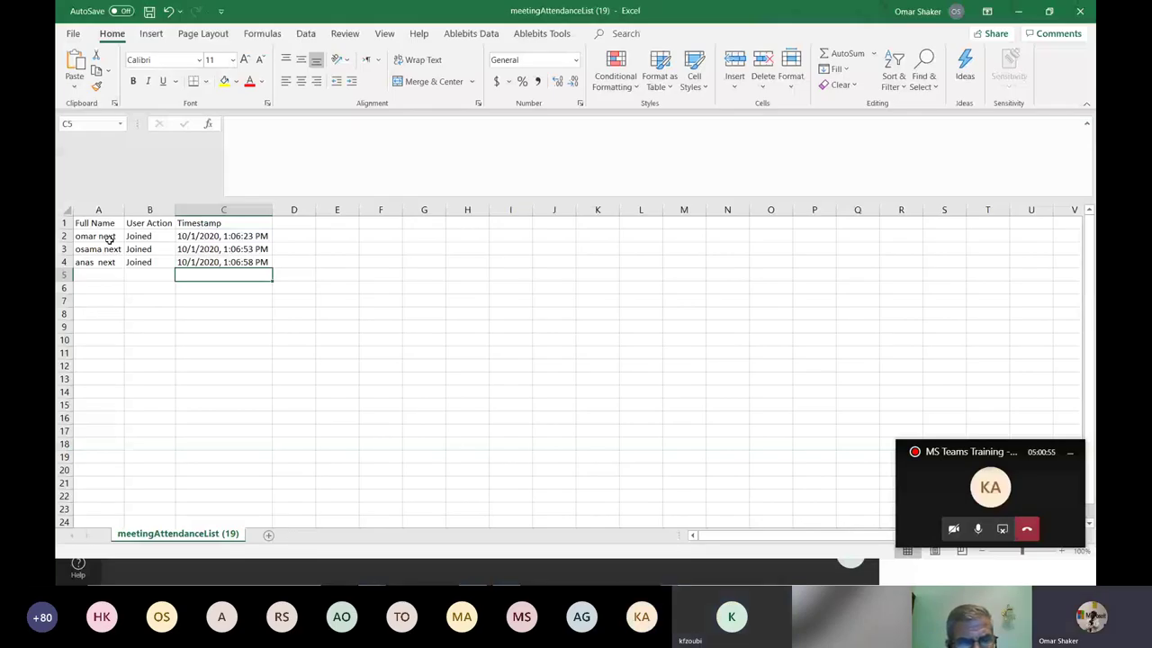
left_click(108, 238)
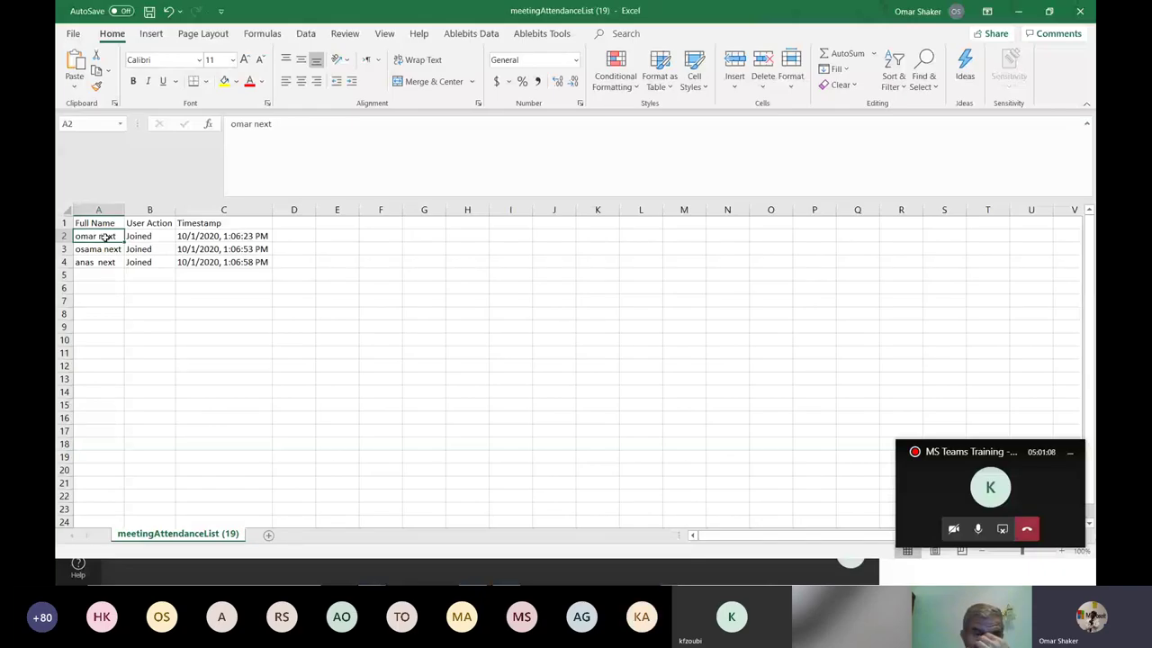
left_click(151, 239)
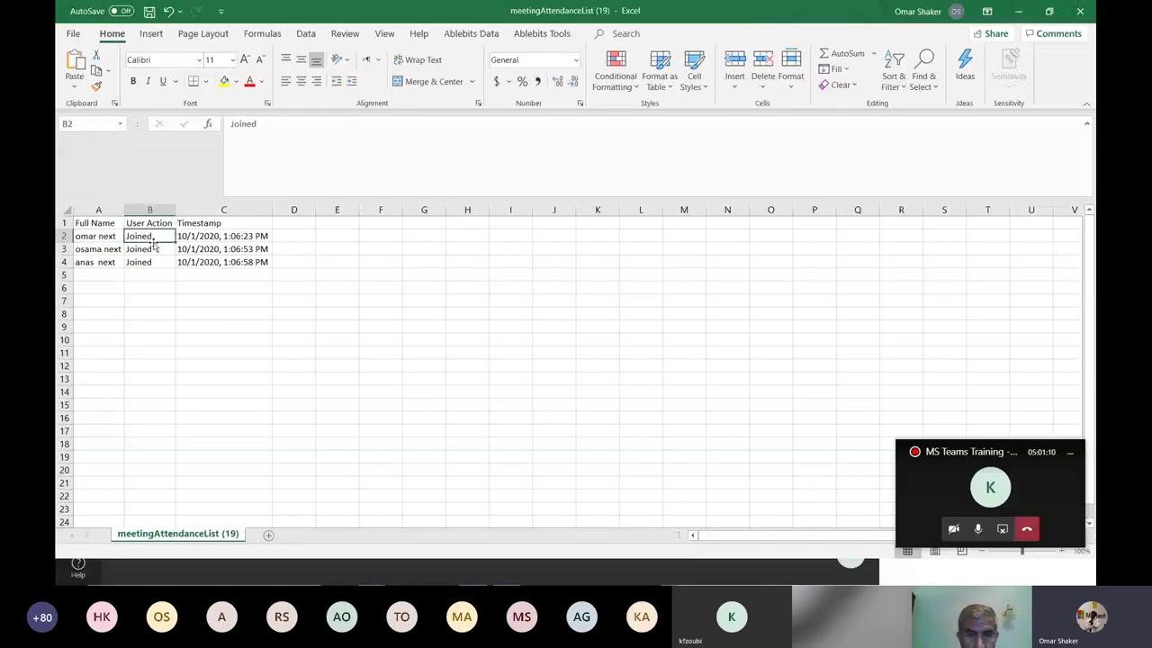
left_click(245, 237)
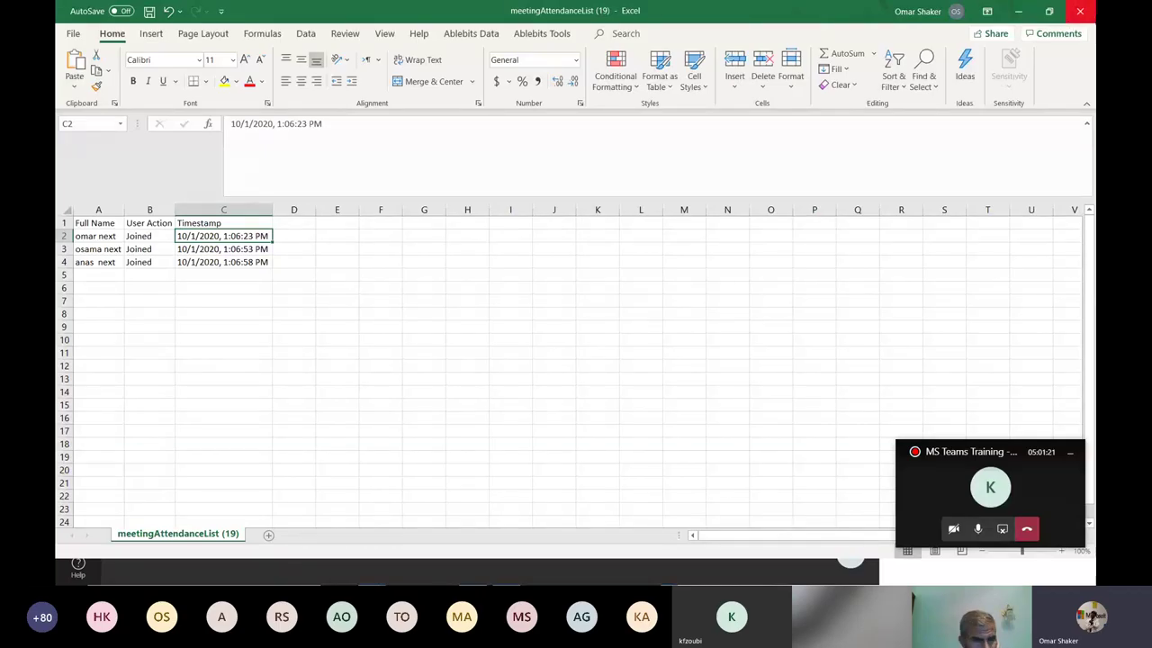
Minimize Excel and download the attendance list again from the People pane's more-options menu.
left_click(1031, 15)
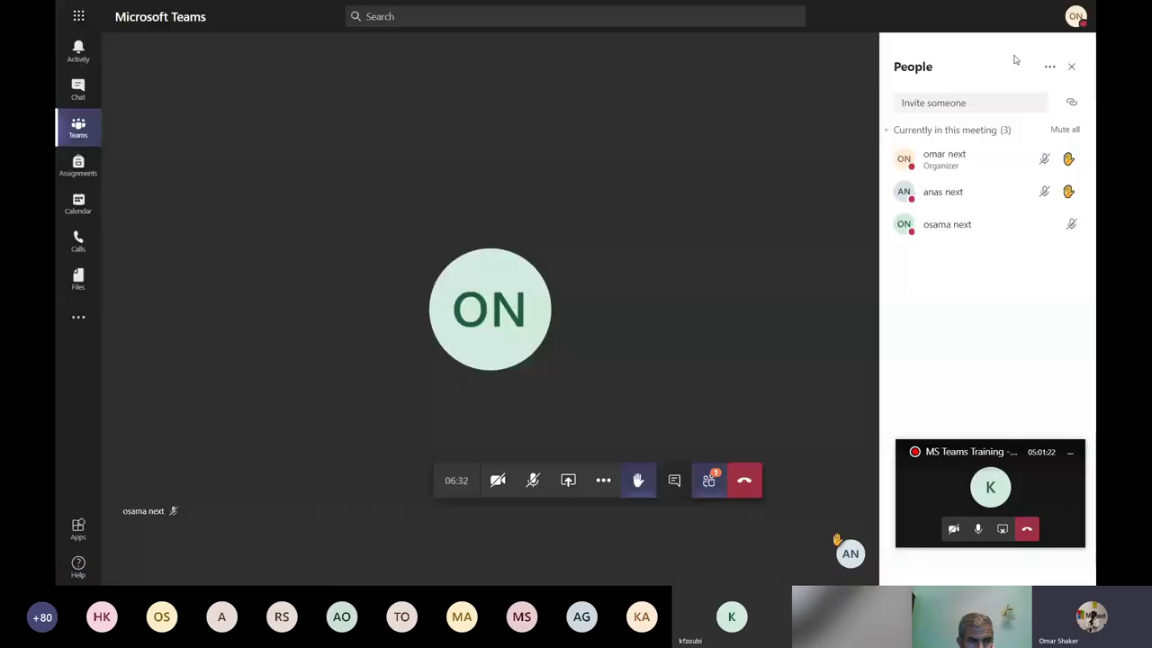
left_click(709, 486)
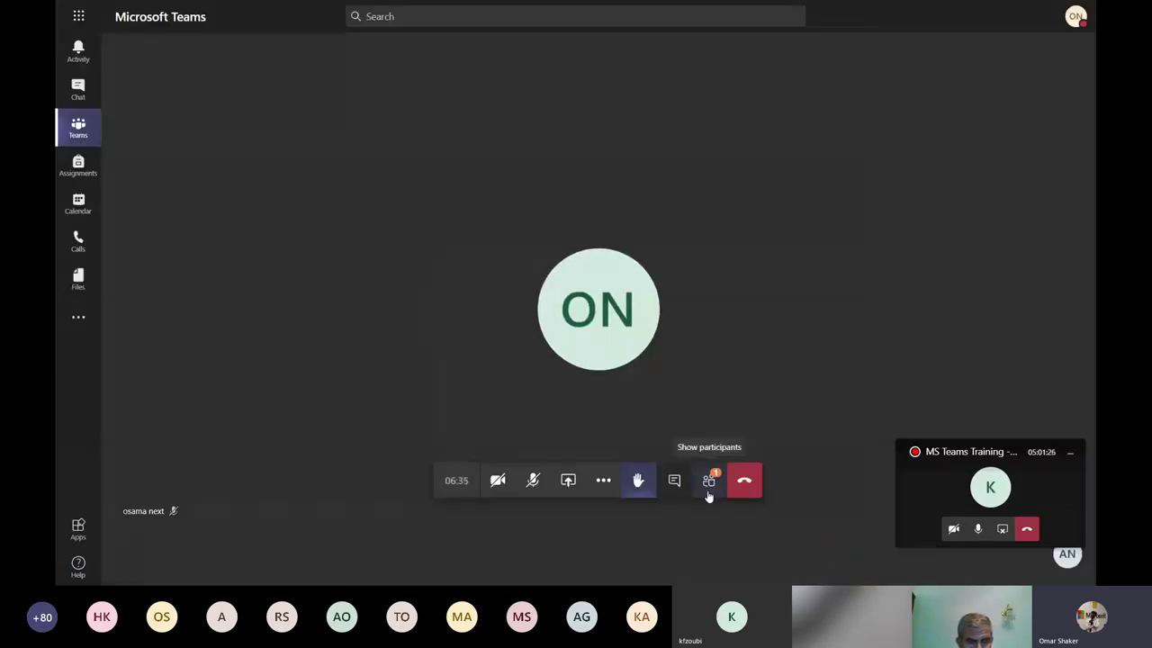
left_click(708, 486)
left_click(1049, 68)
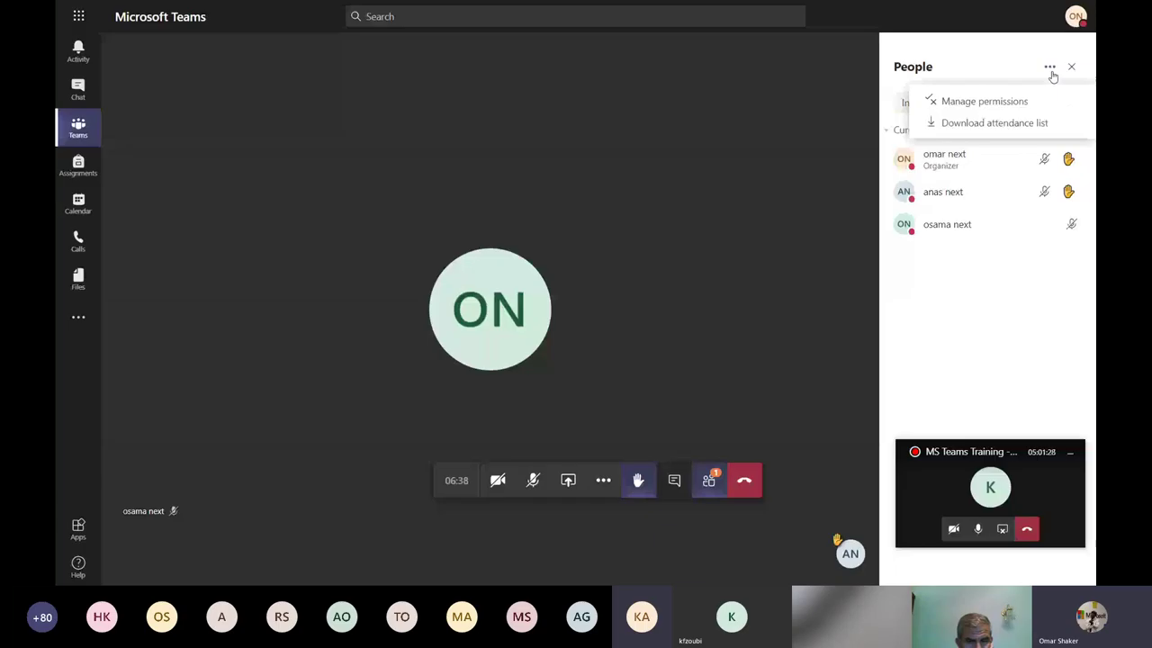
left_click(995, 123)
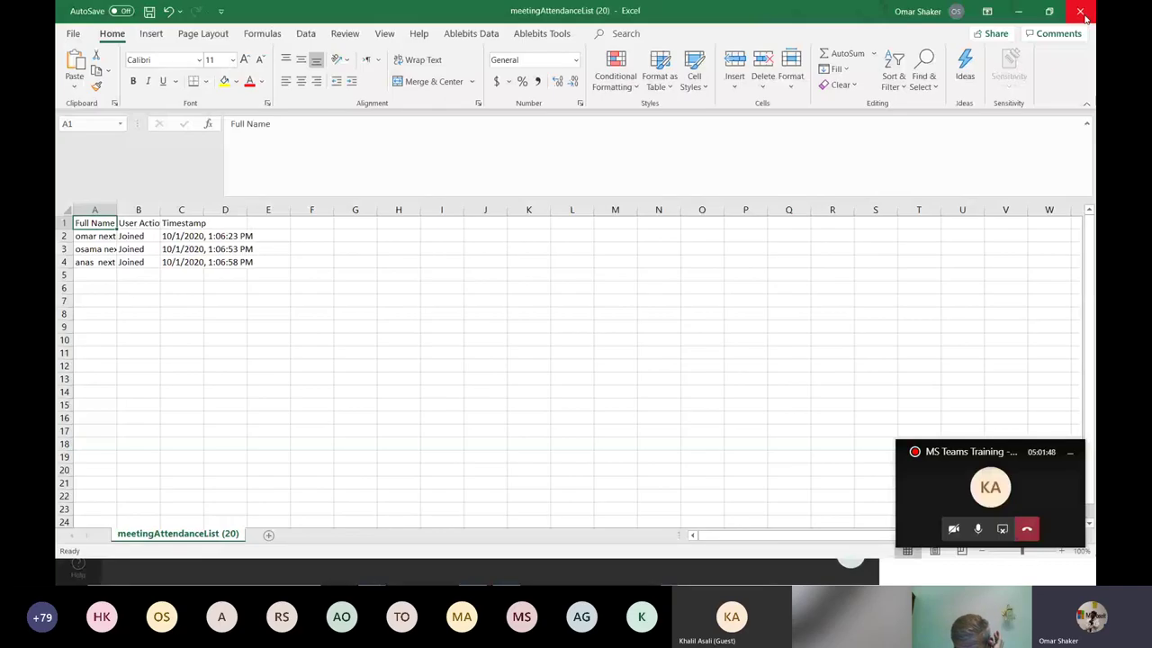
Close the meetingAttendanceList (20) and (19) workbooks, choosing Don't Save.
left_click(1084, 17)
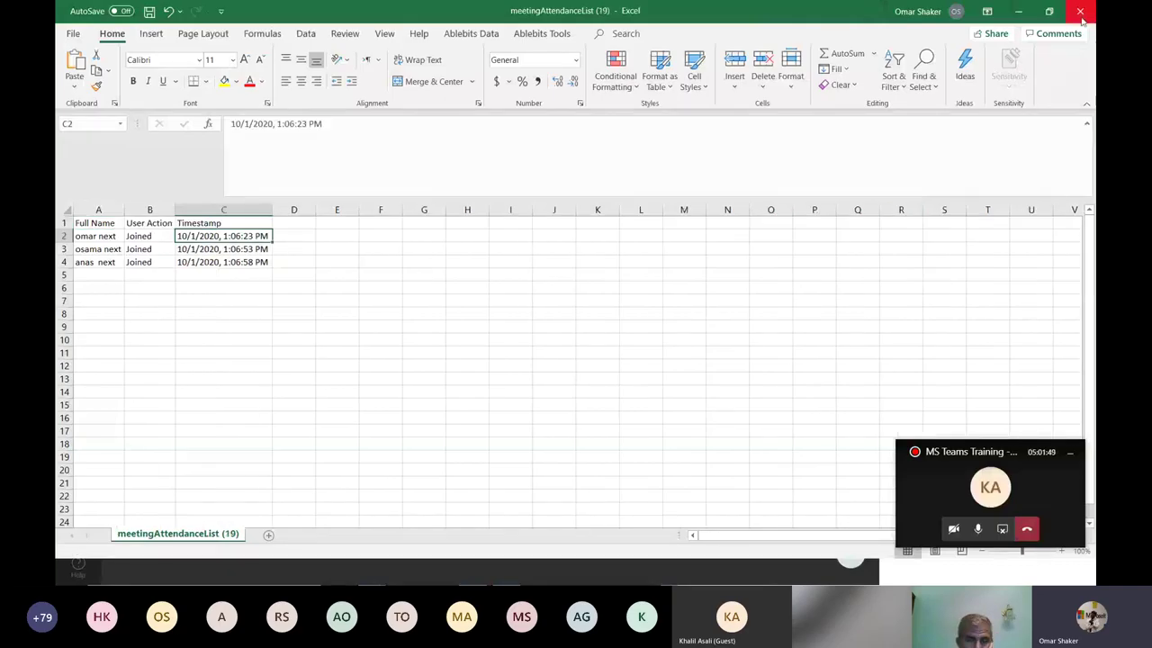
left_click(1082, 13)
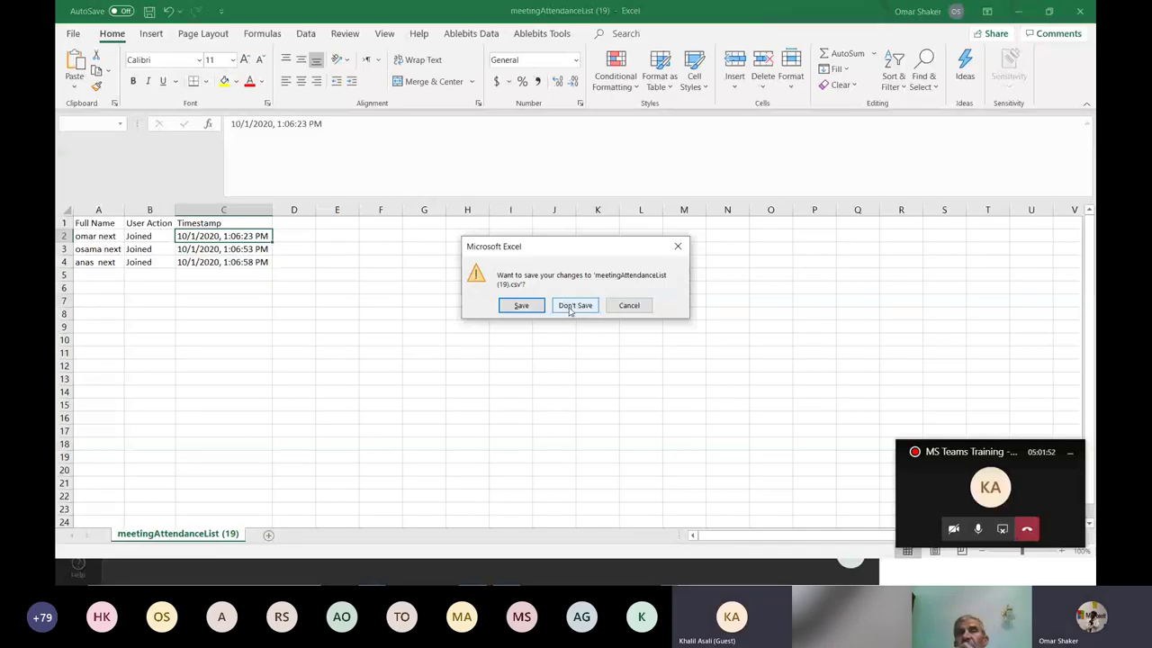
left_click(568, 307)
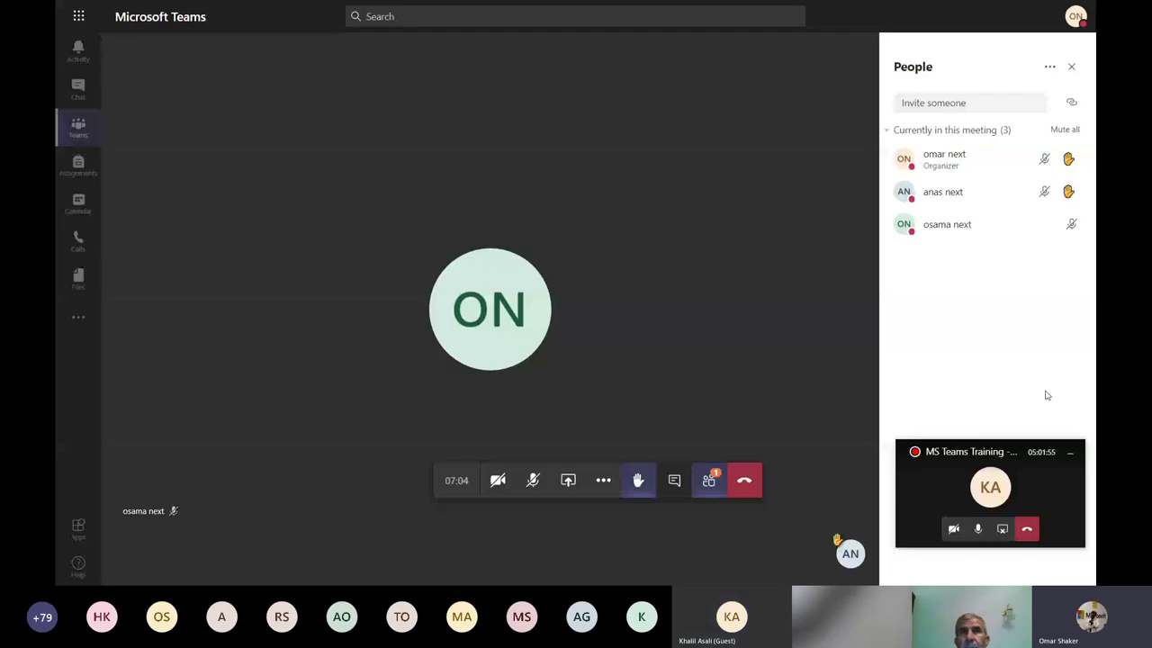
Open the People pane's More options menu showing Manage permissions and Download attendance list.
left_click(1051, 70)
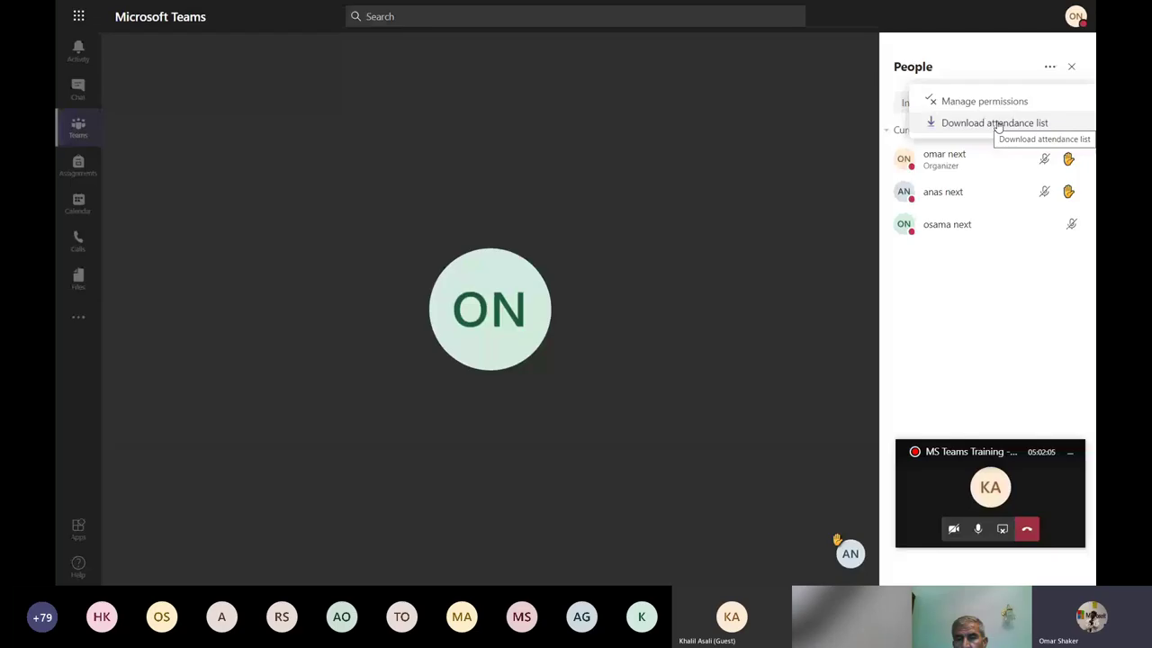
left_click(1015, 103)
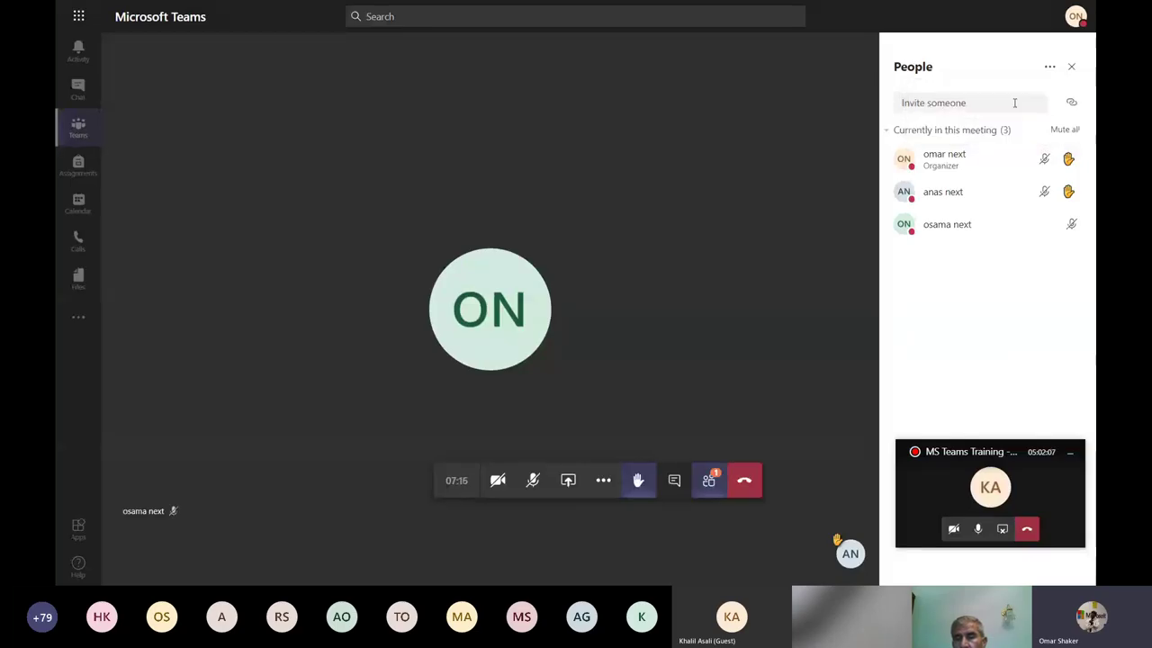
left_click(1050, 71)
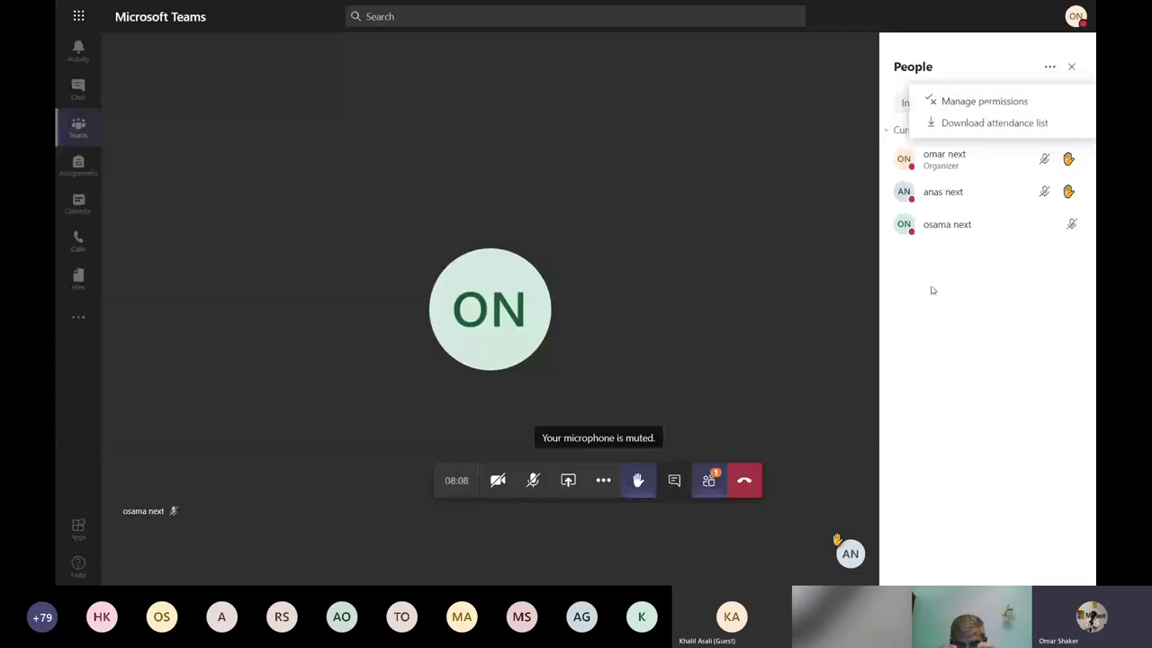
left_click(1050, 71)
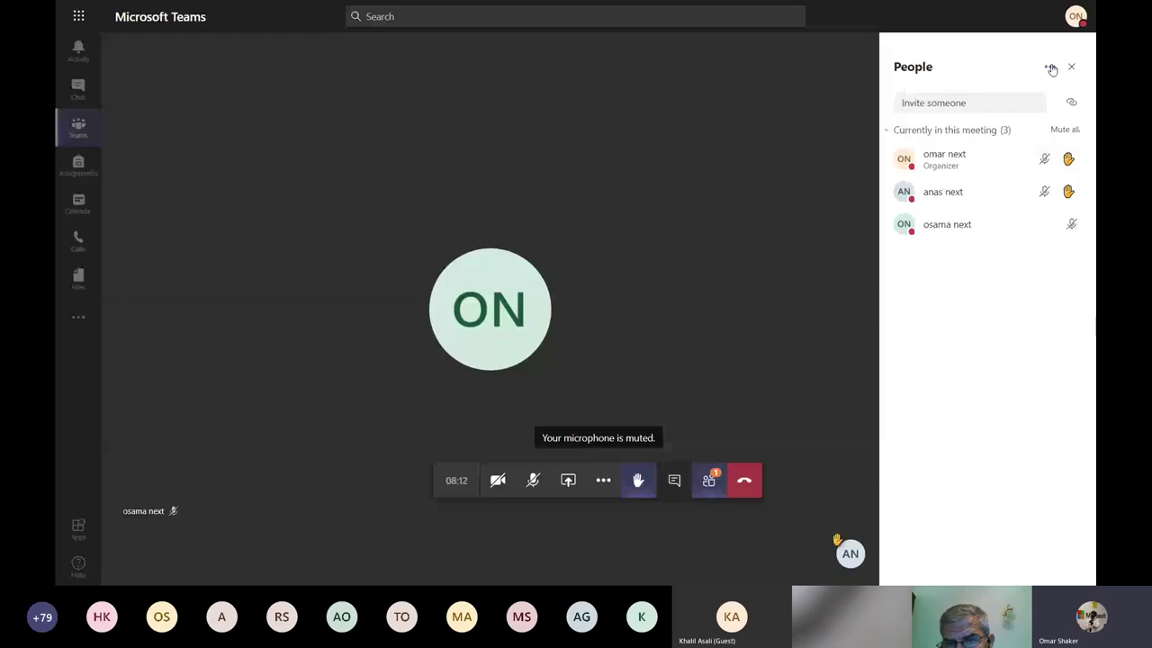
left_click(1051, 70)
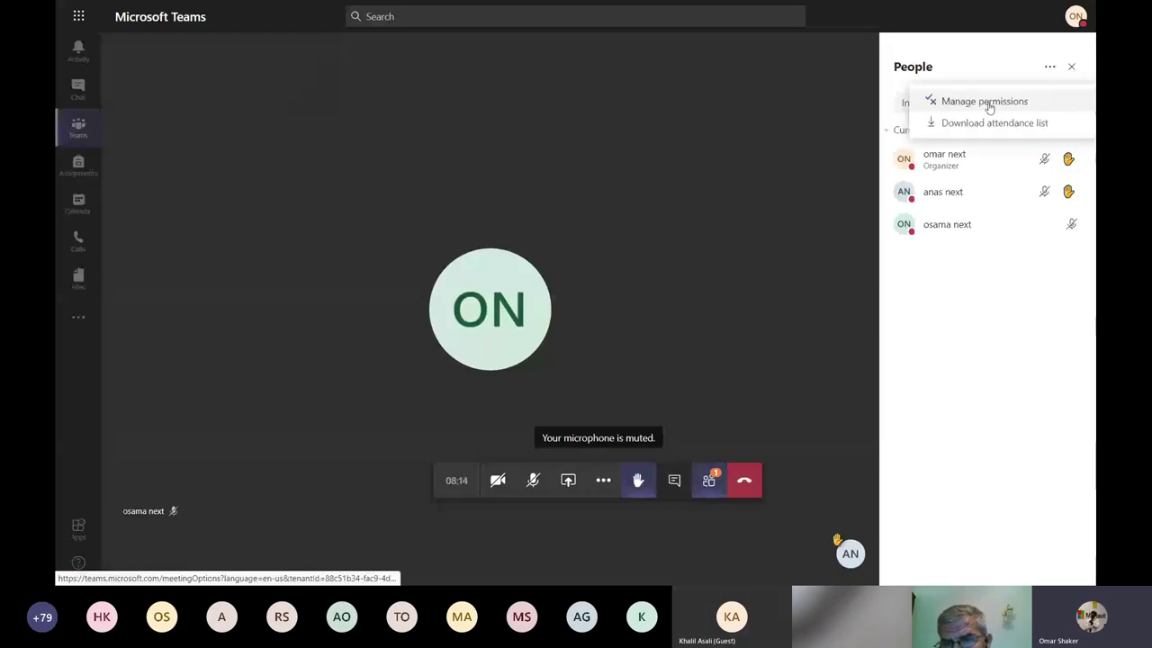
In the meeting options, set Who can present? to Only me.
left_click(988, 105)
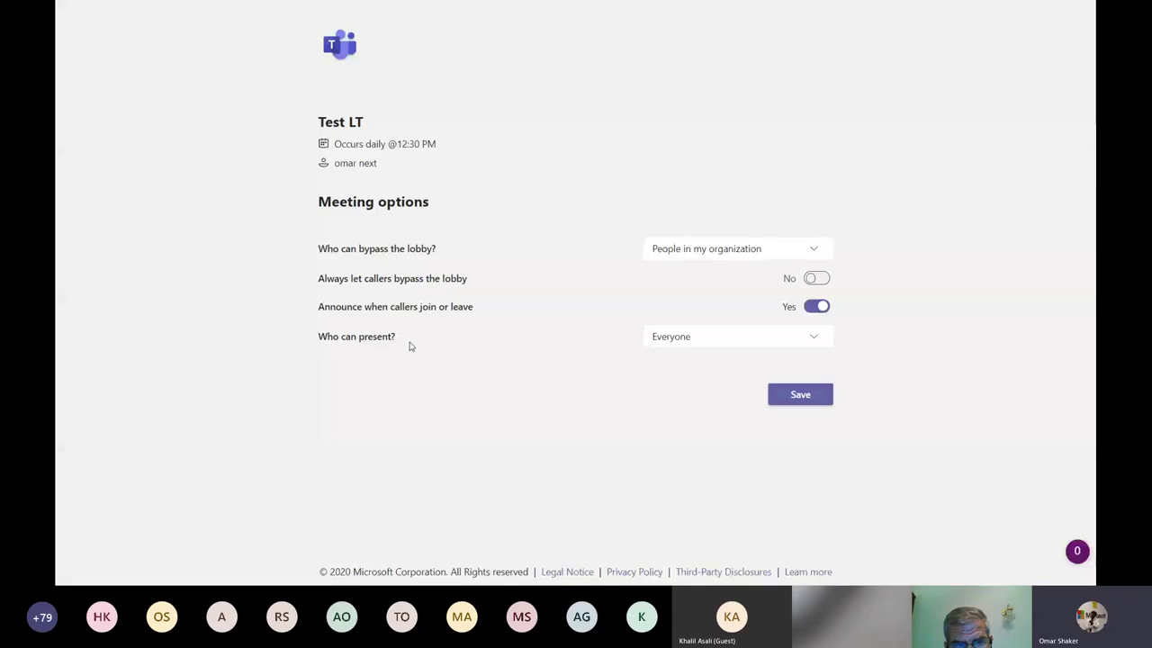
left_click(700, 343)
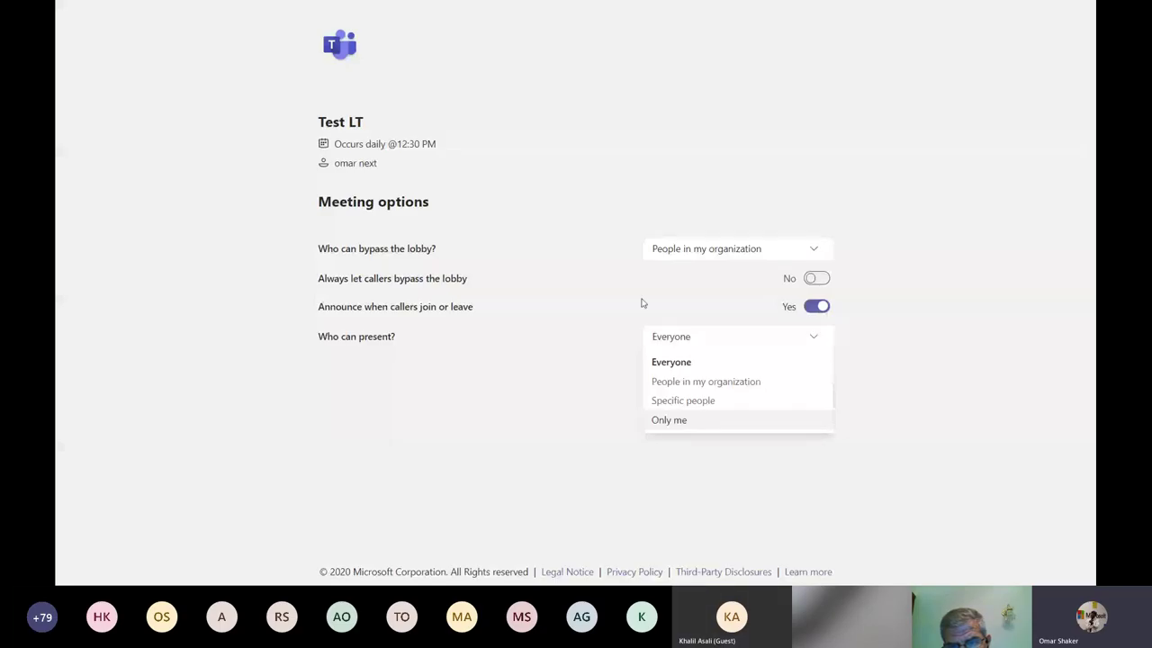
left_click(651, 337)
left_click(725, 344)
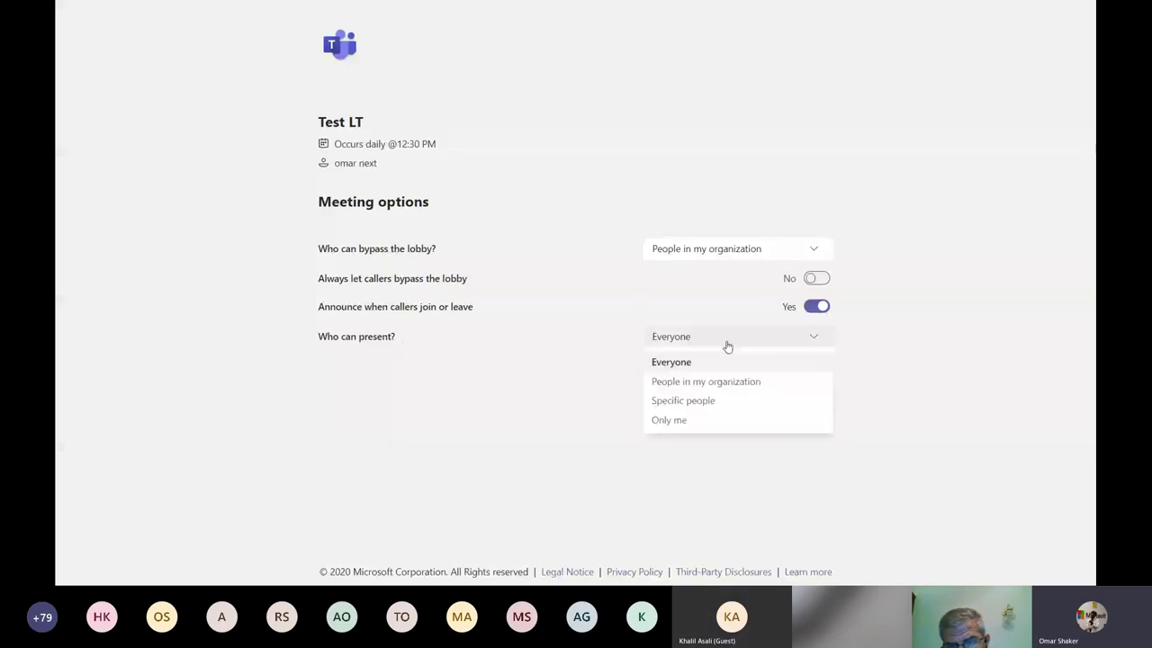
left_click(683, 400)
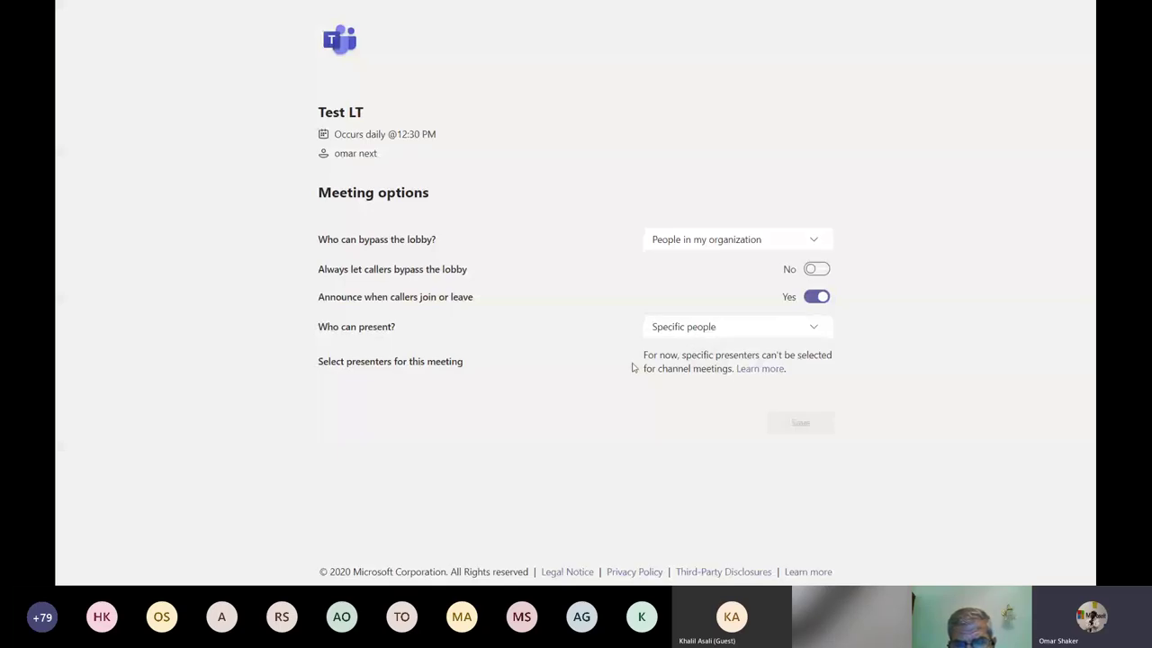
left_click(746, 329)
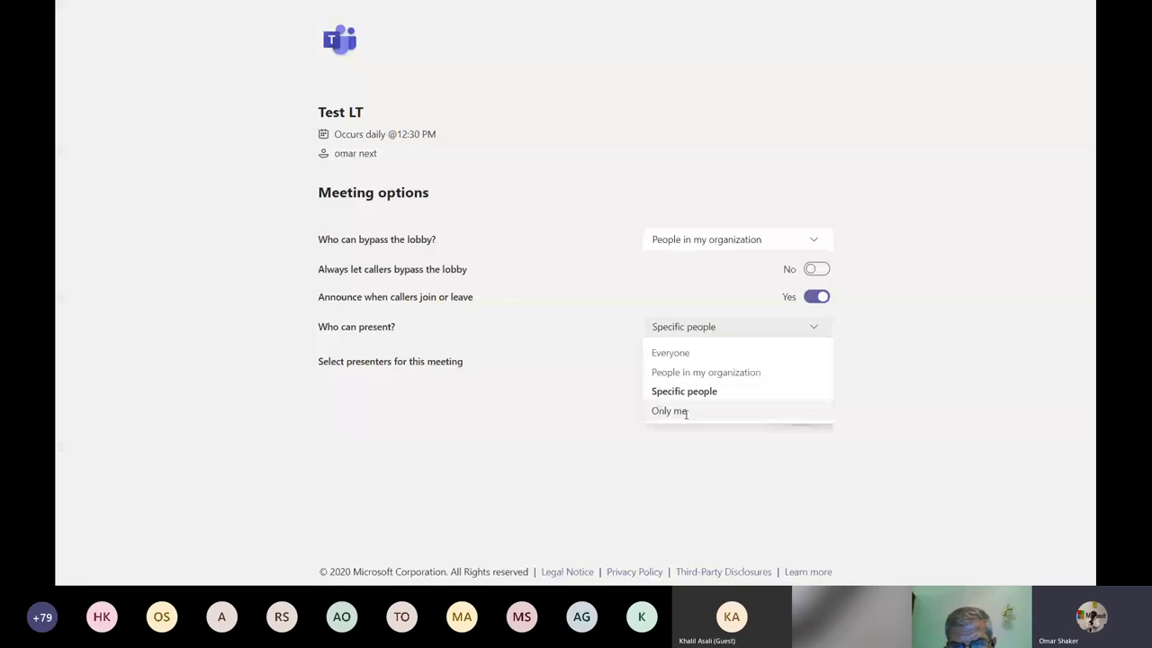
left_click(671, 353)
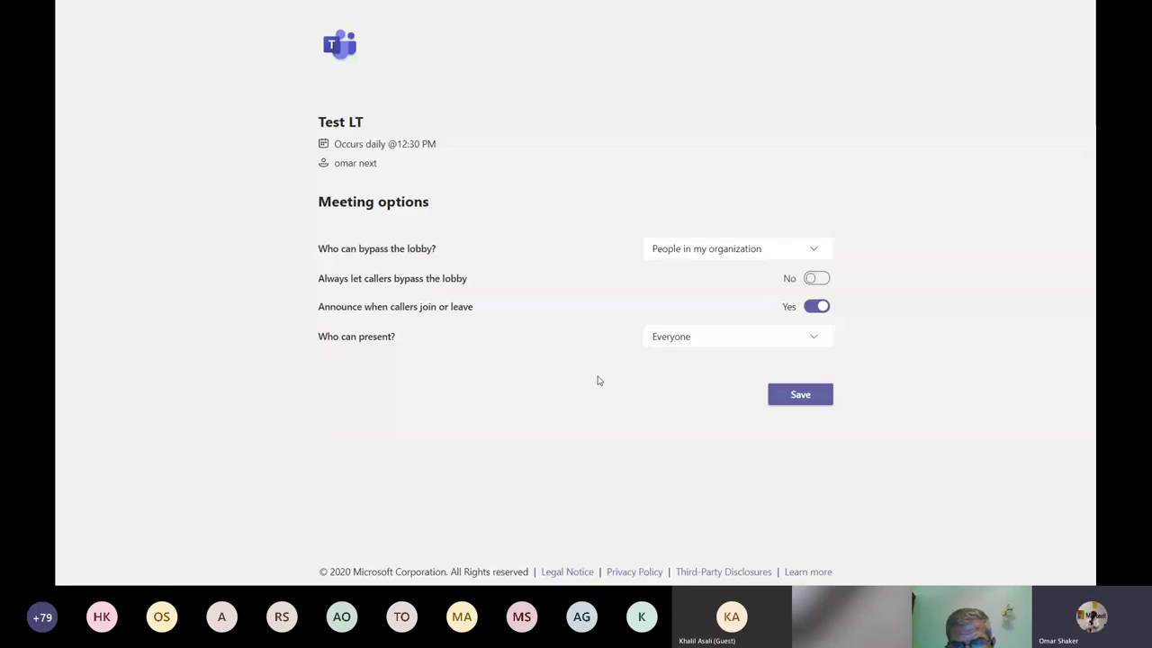
left_click(700, 334)
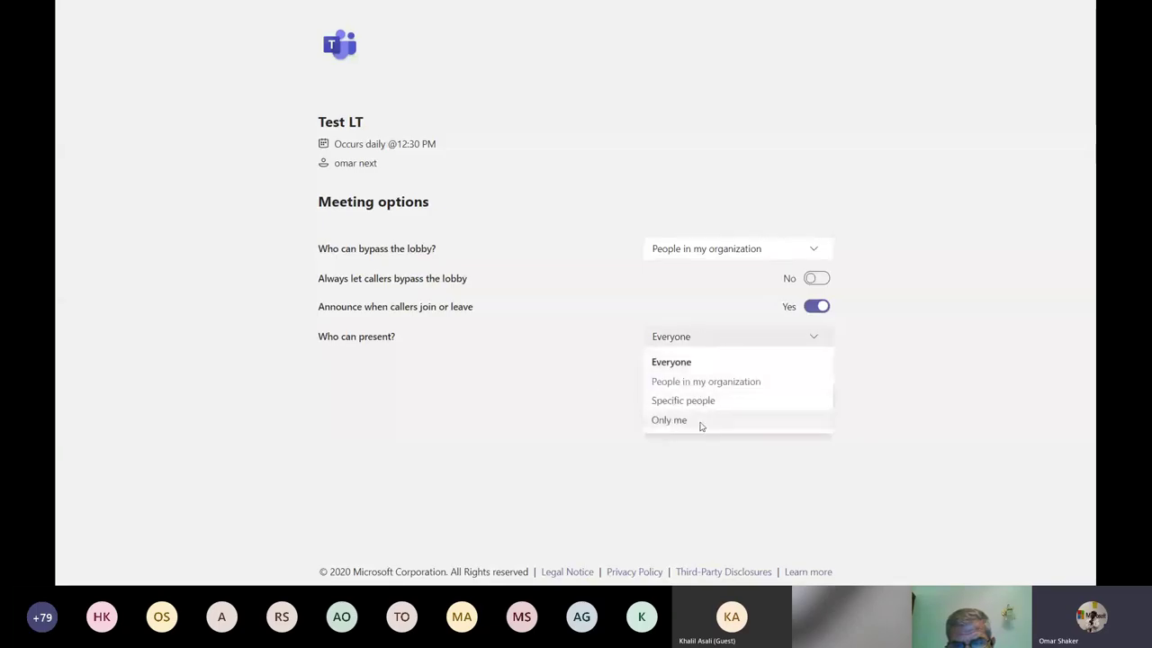
left_click(701, 423)
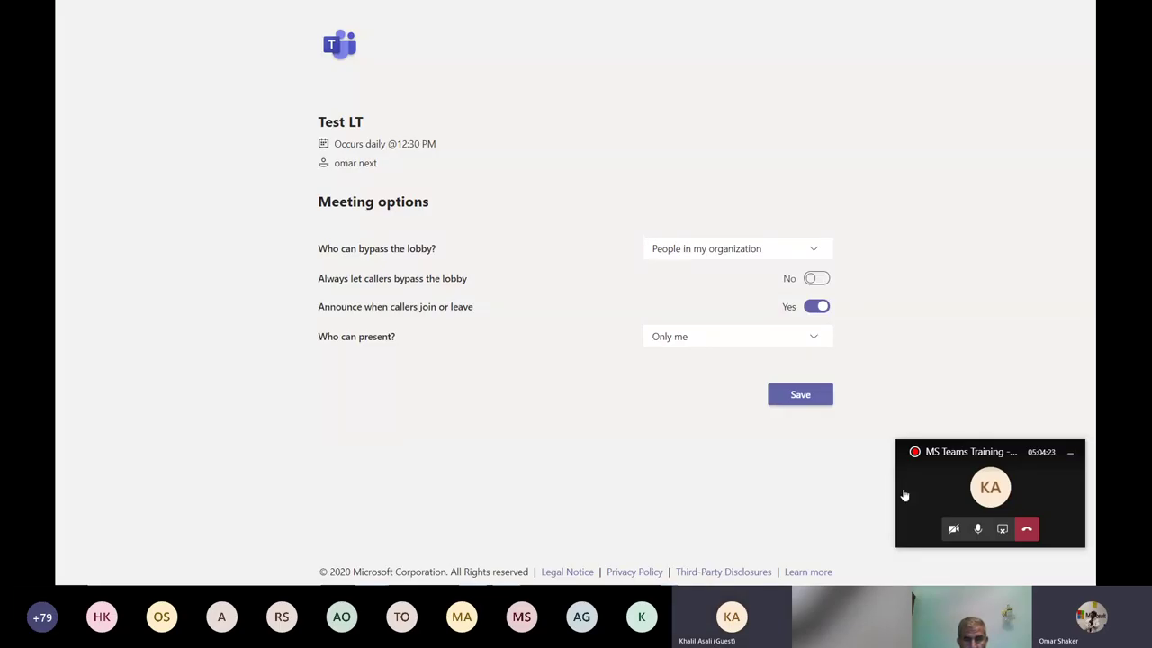
Exit full screen and return to the Test LT meeting call tab.
key("alt+Tab")
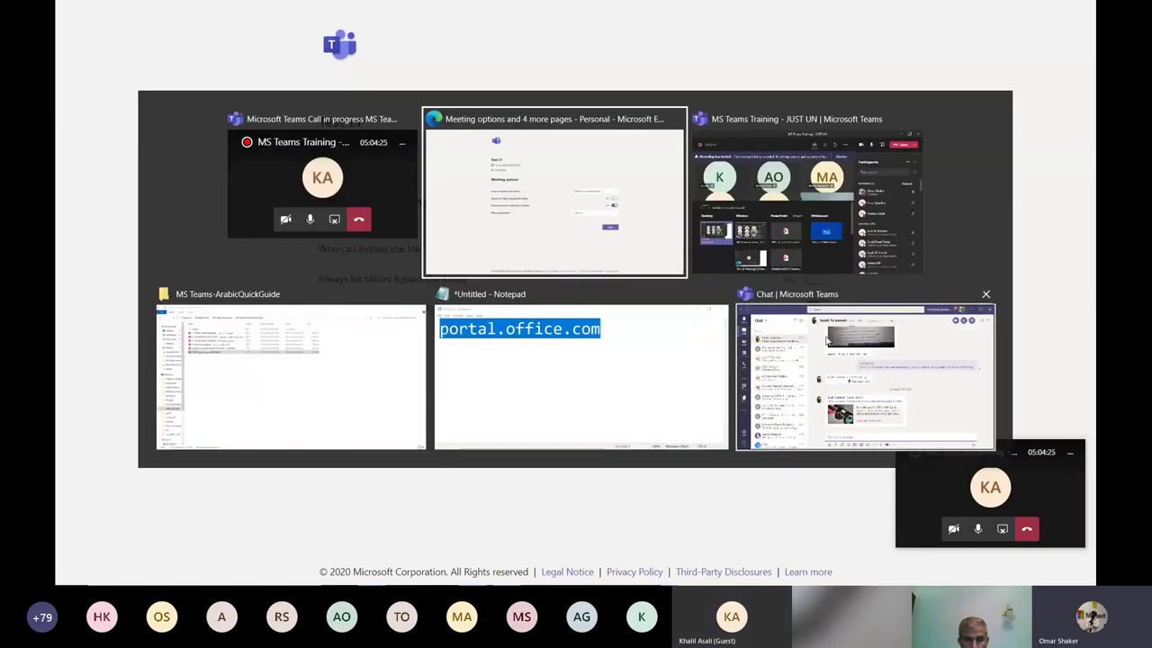
left_click(826, 342)
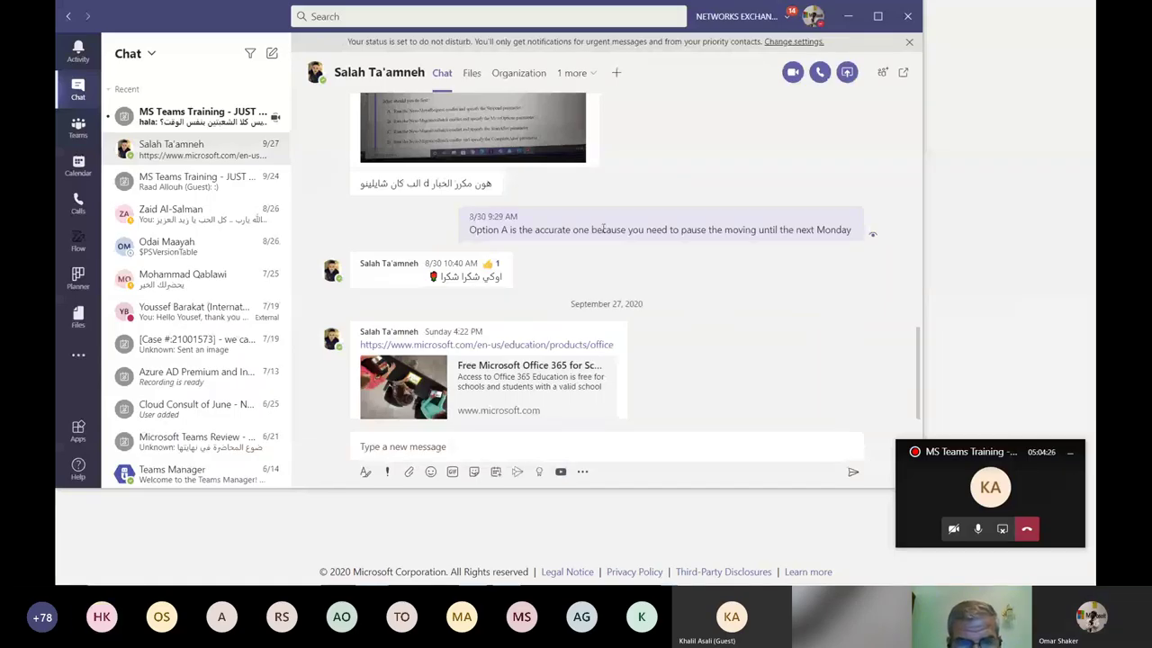
key("alt+Tab")
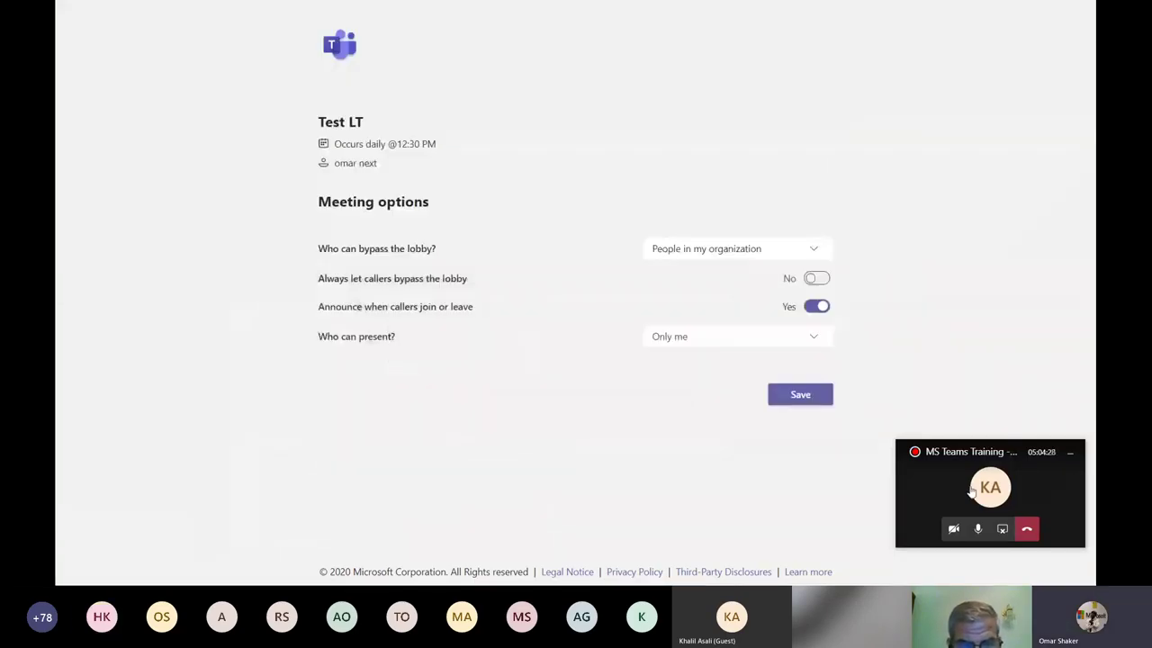
key("alt+Tab")
left_click(429, 120)
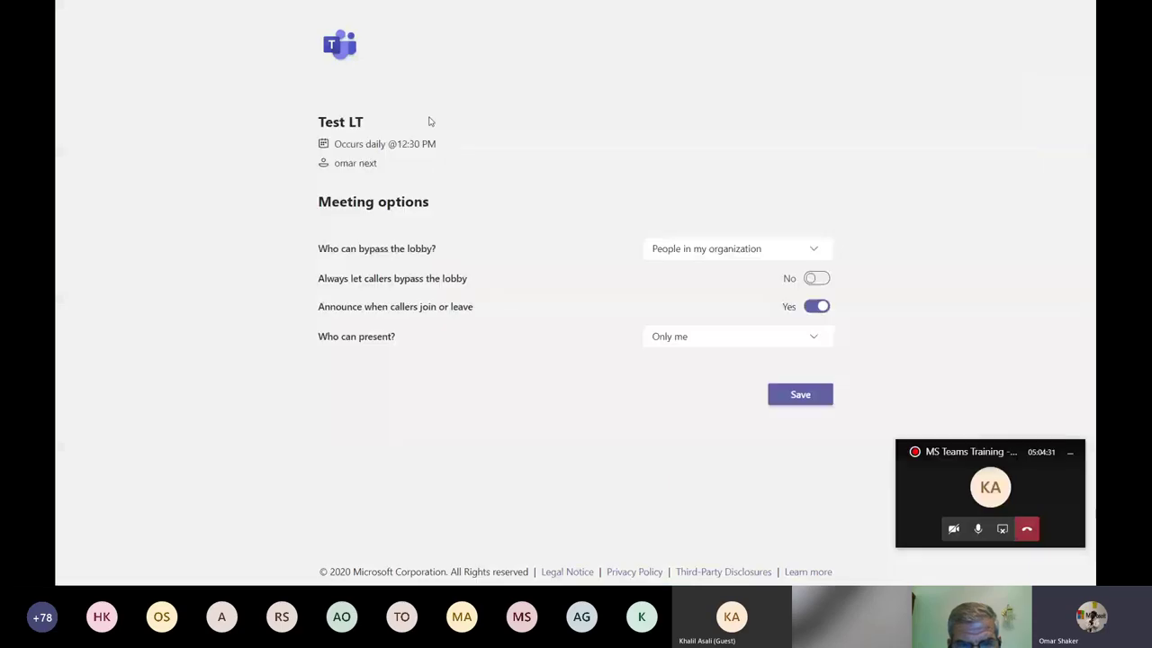
key("F11")
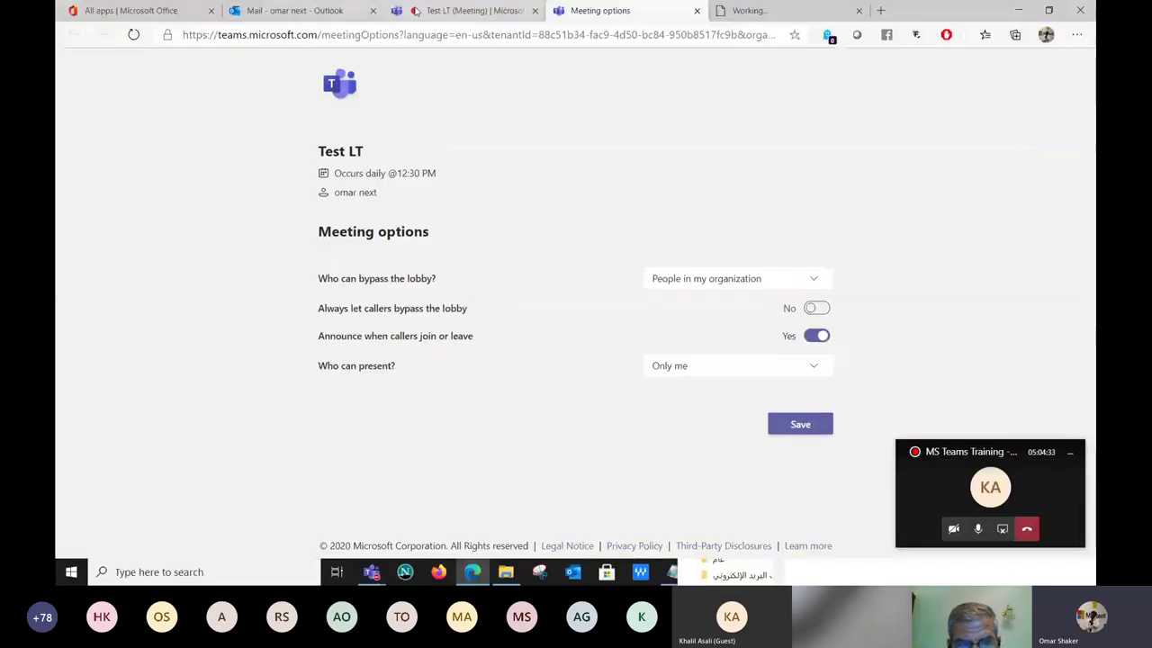
left_click(416, 11)
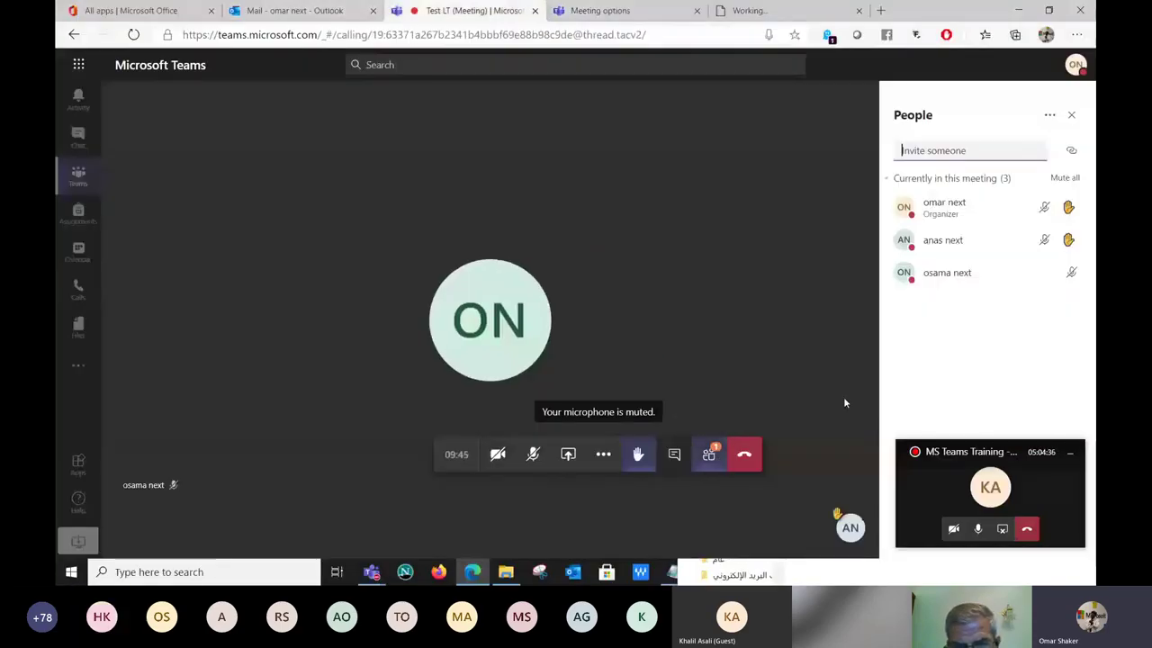
Confirm Who can present? is Only me, then show the meeting chat in the call.
left_click(1050, 115)
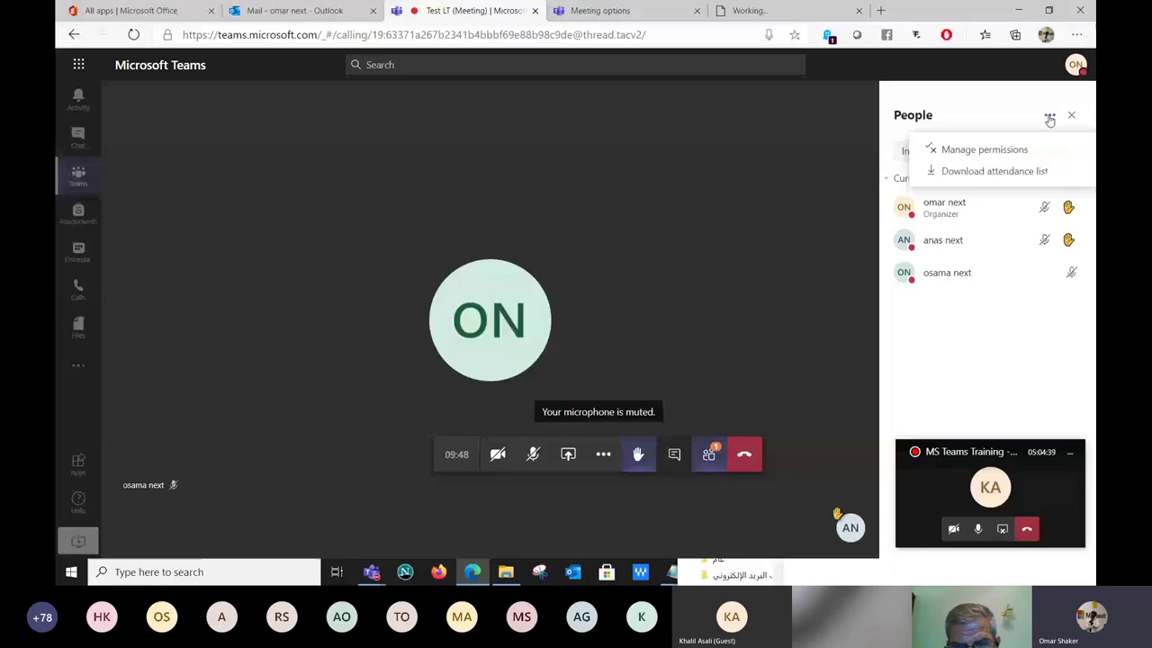
left_click(1015, 153)
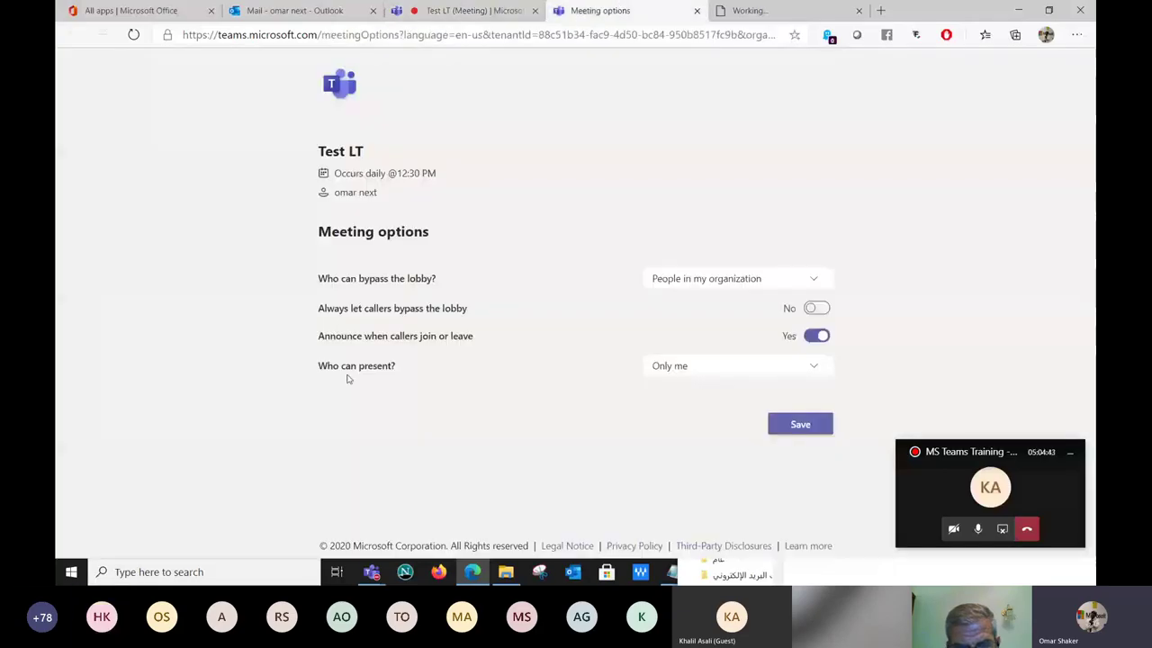
left_click(729, 366)
left_click(684, 429)
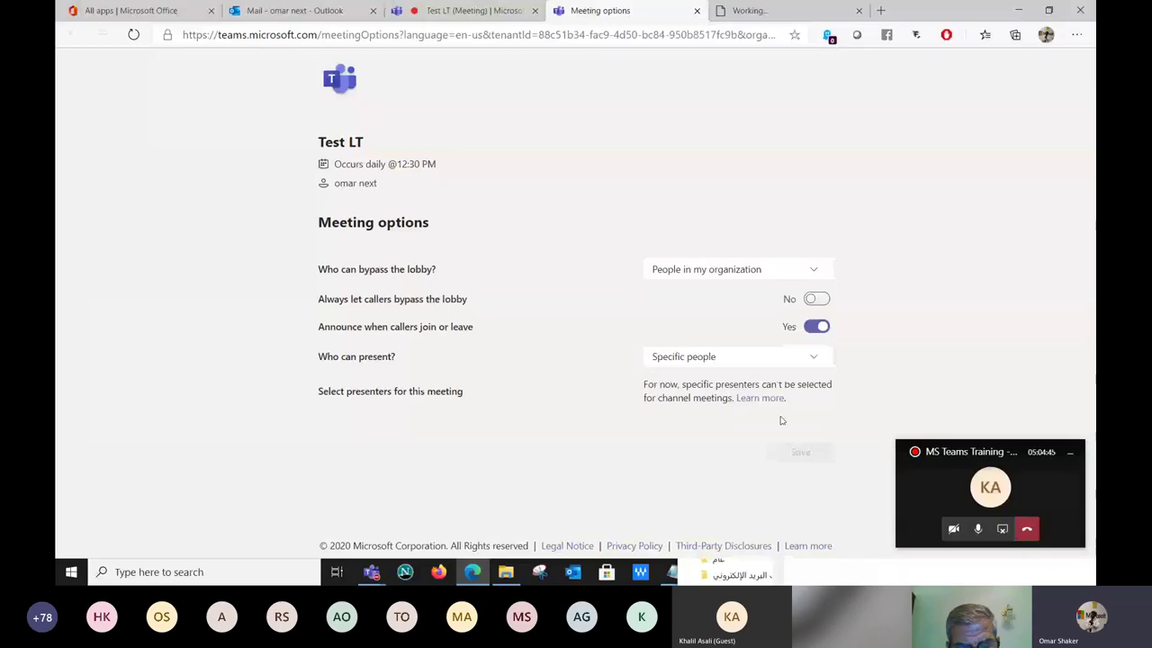
left_click(759, 367)
left_click(705, 440)
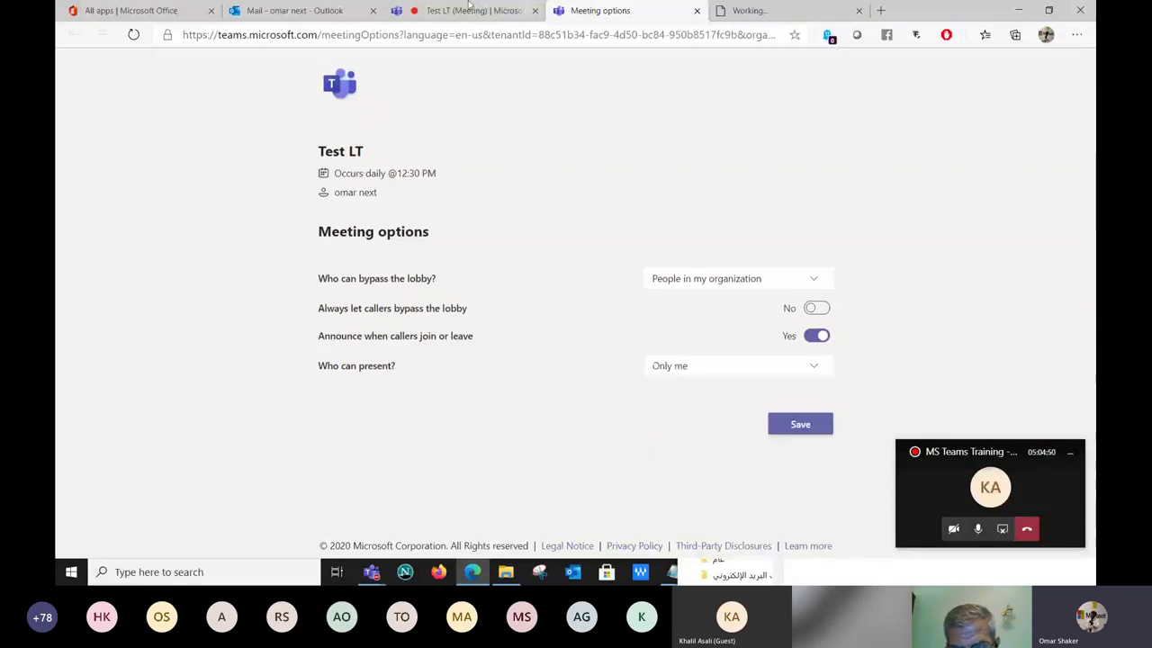
left_click(468, 9)
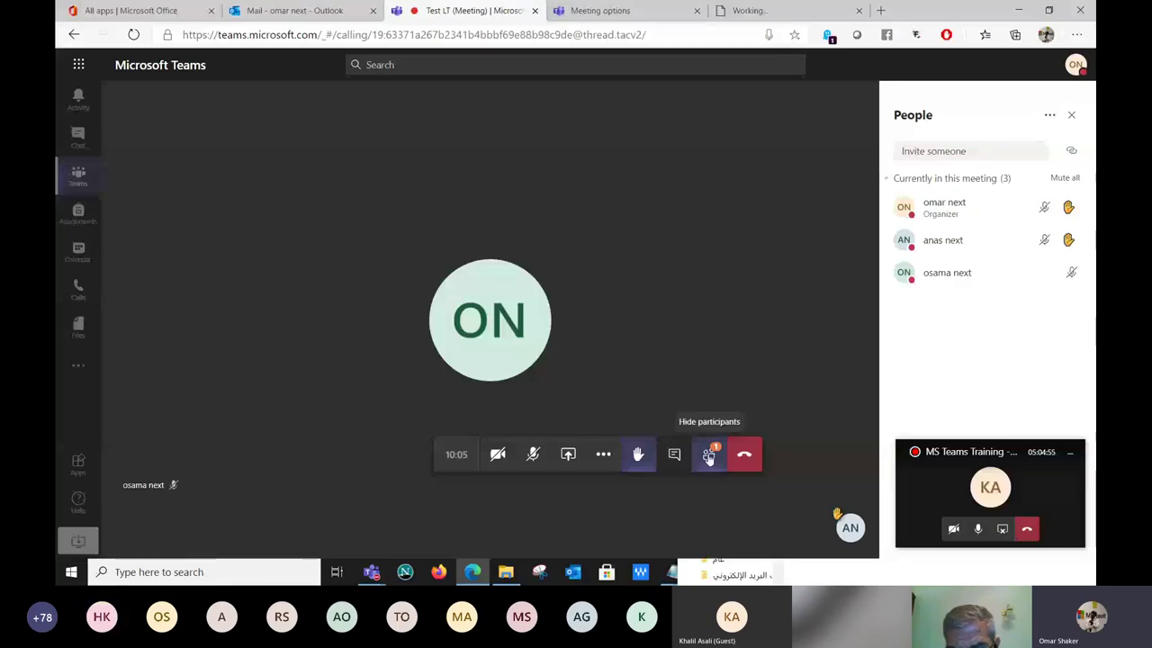
left_click(674, 453)
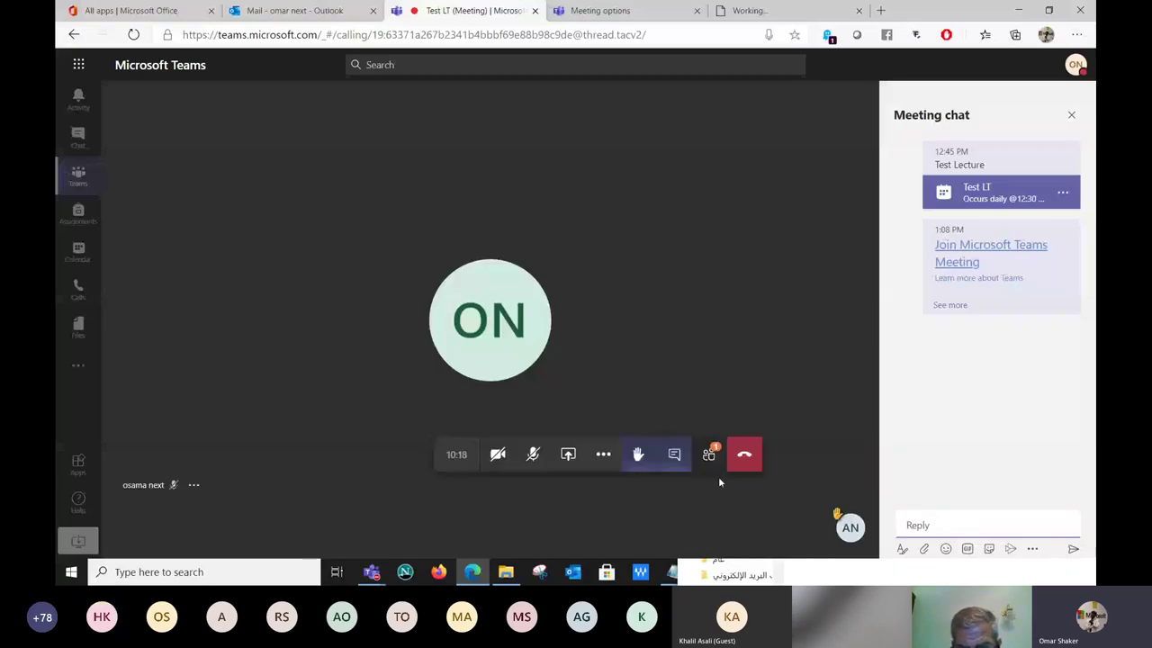
Send the message 'hi' from the Meeting chat reply box.
left_click(677, 466)
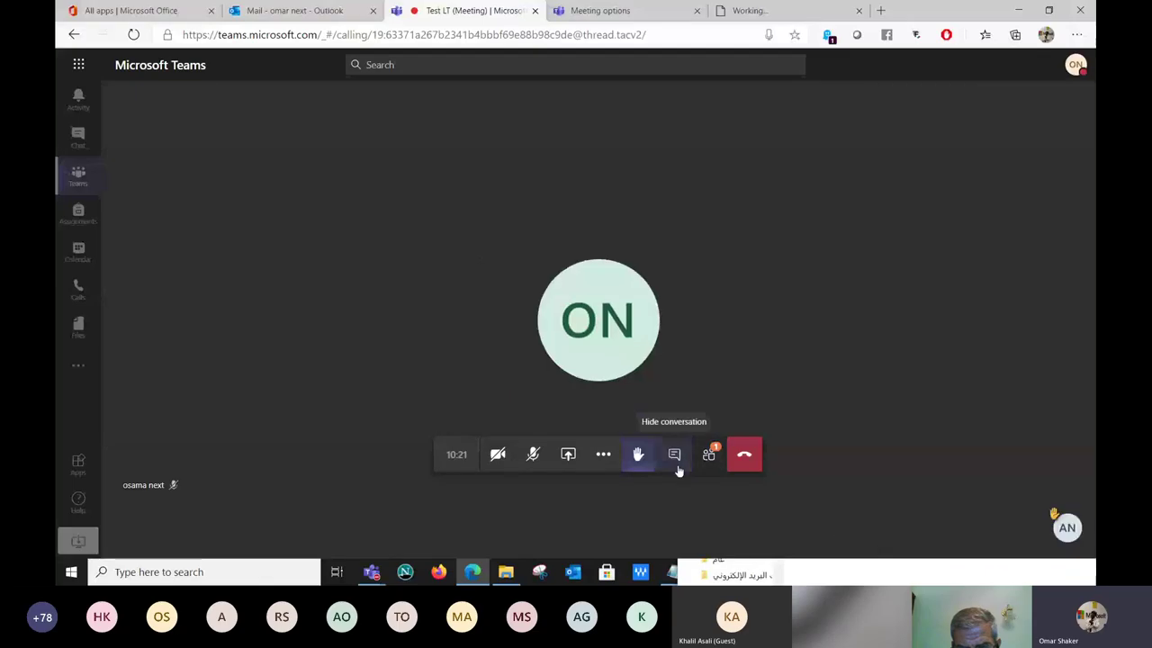
left_click(677, 464)
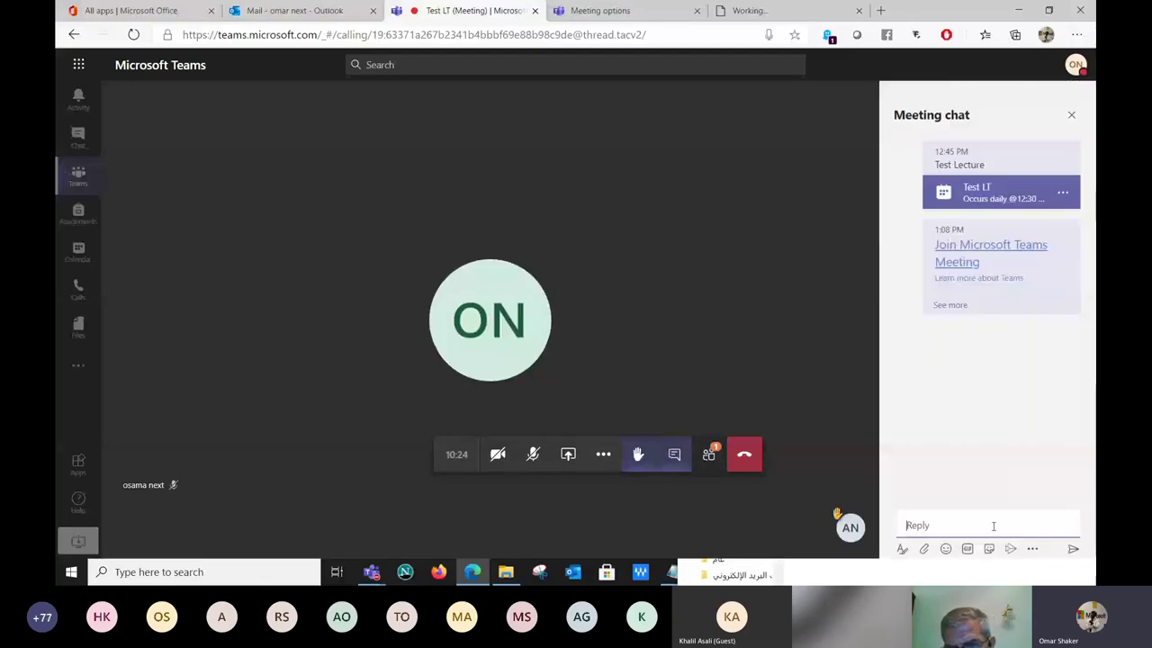
type("hi")
key("Return")
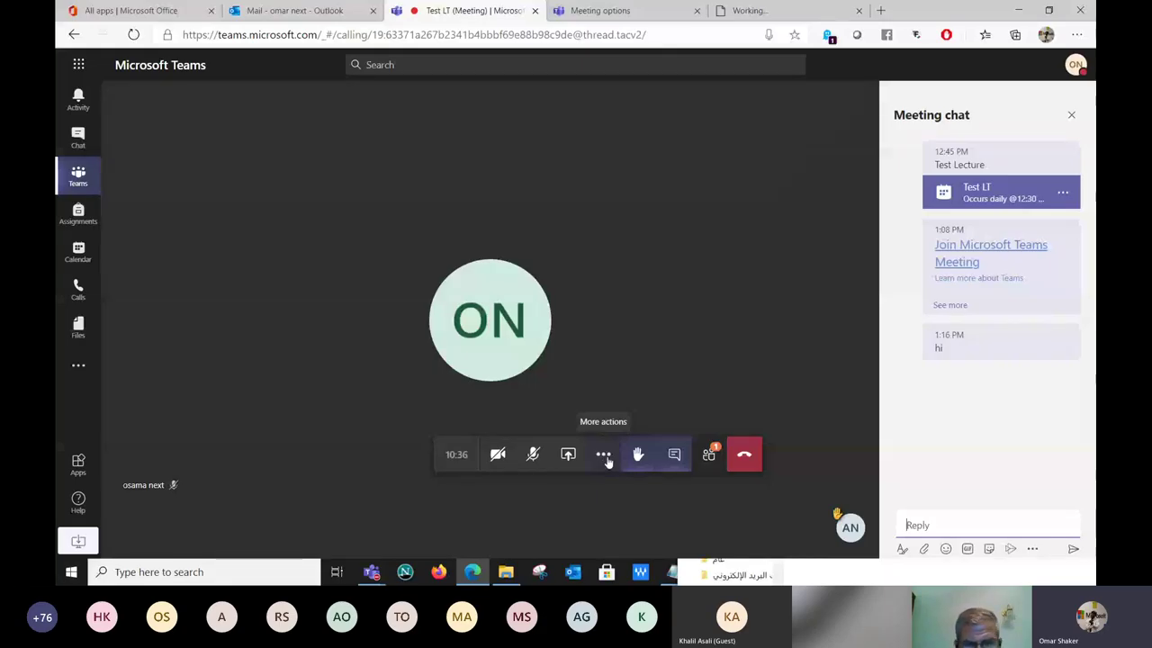
Start recording, stop and save it after about 40 seconds, dismiss the tip, and close the chat.
left_click(604, 456)
left_click(624, 369)
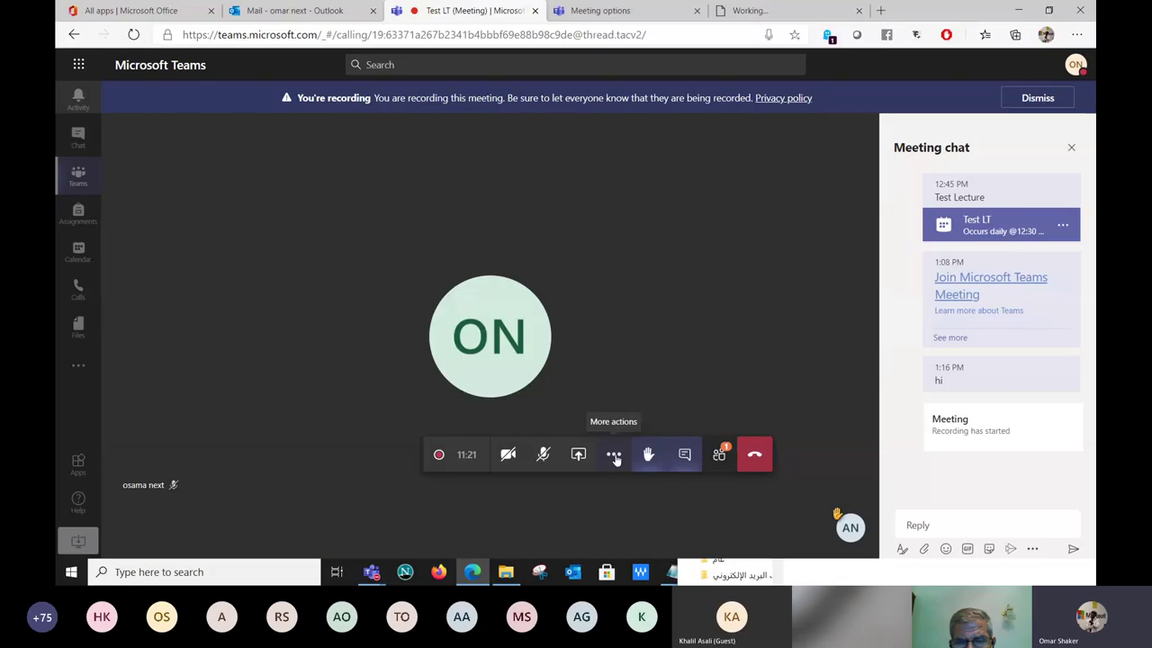
left_click(615, 456)
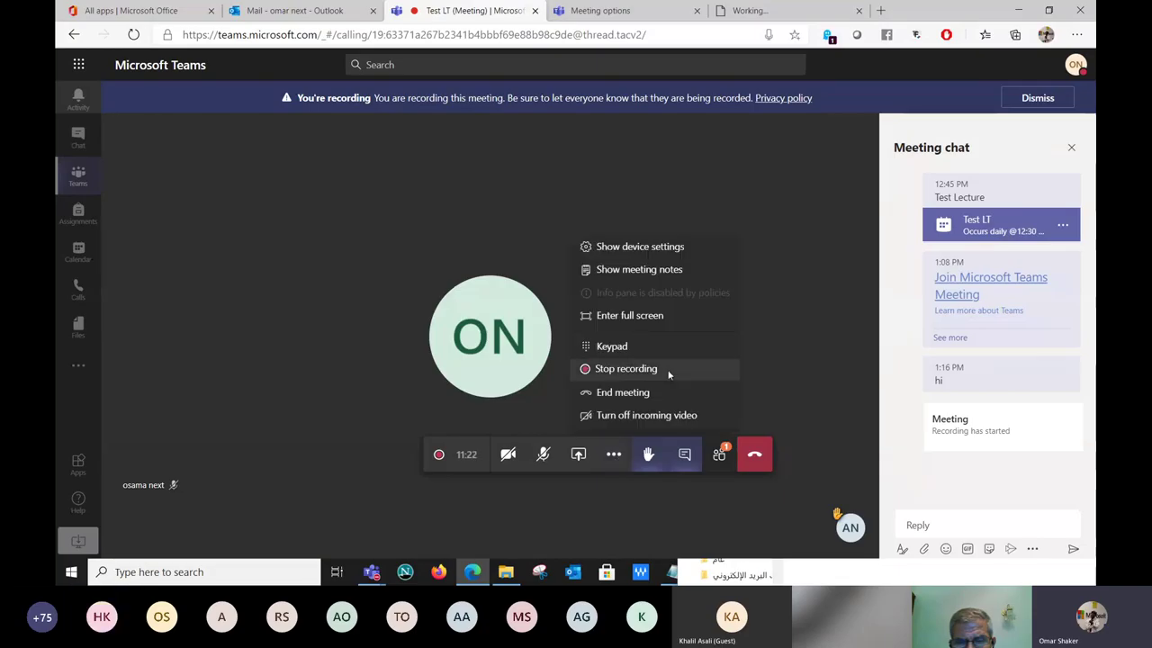
left_click(669, 371)
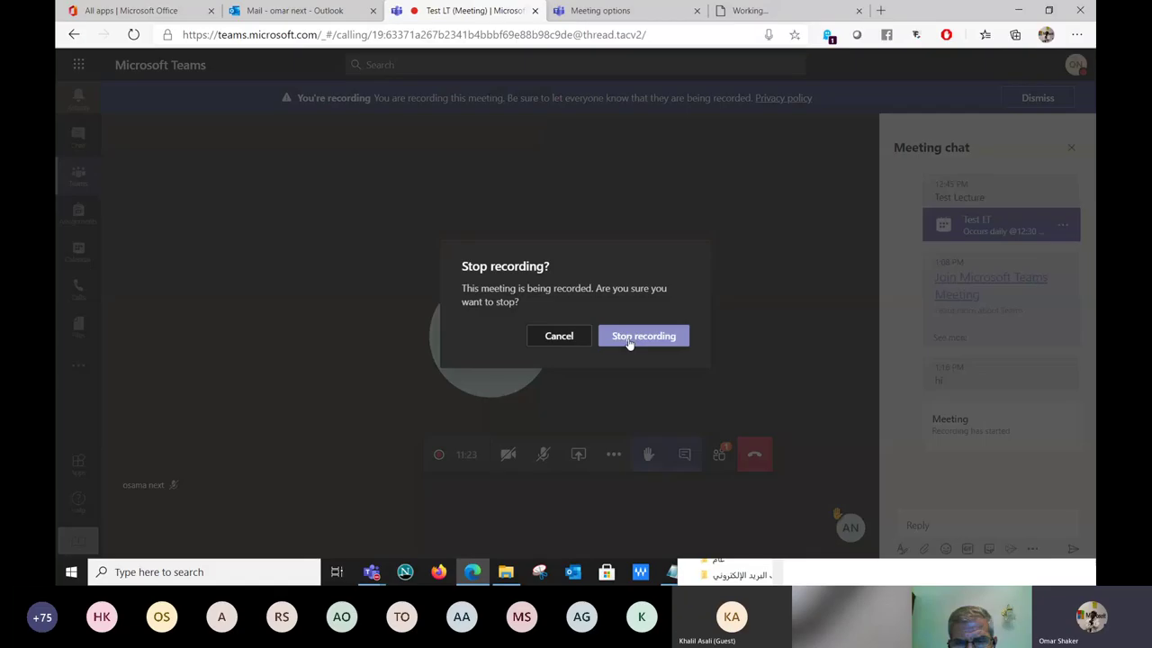
left_click(629, 343)
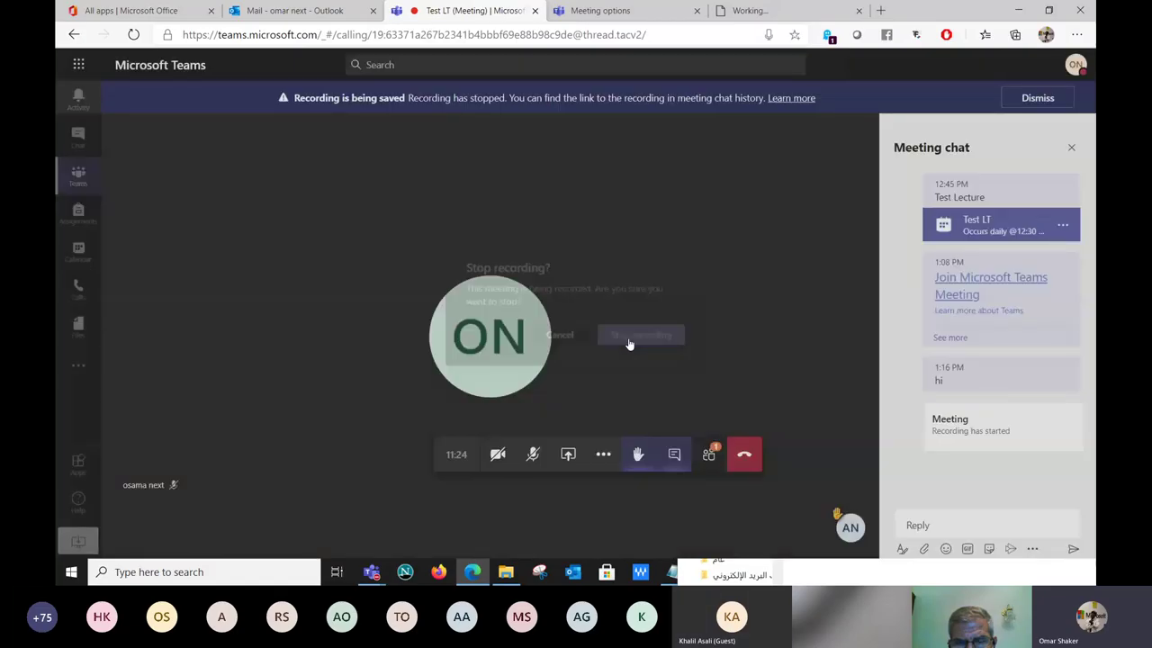
left_click(636, 359)
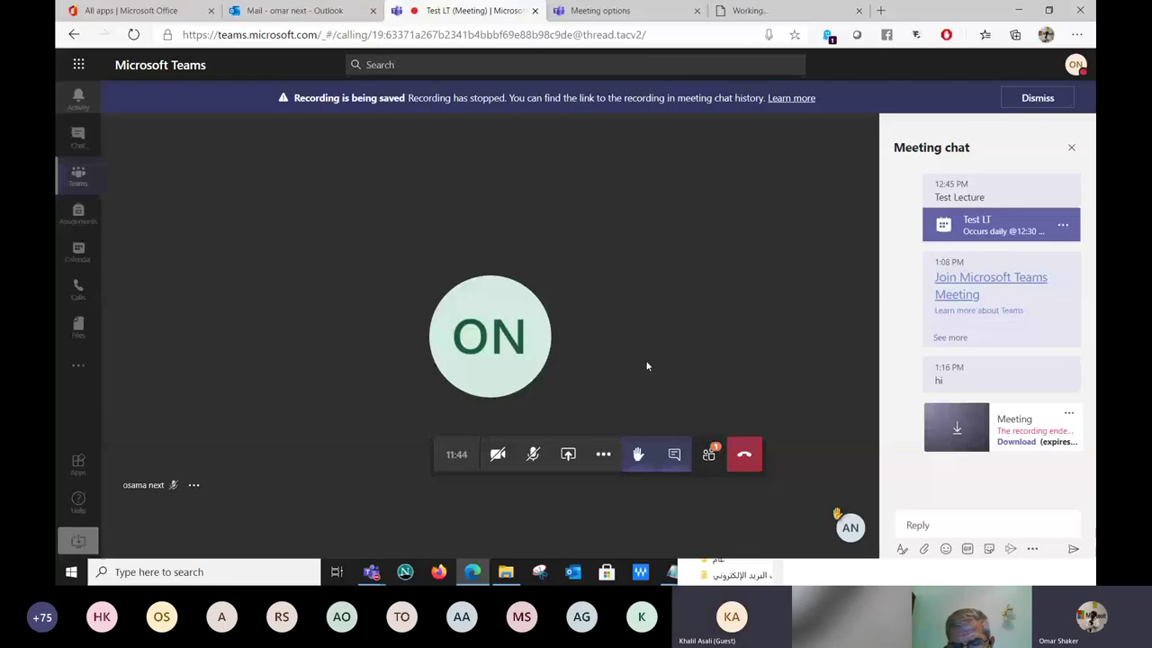
left_click(604, 455)
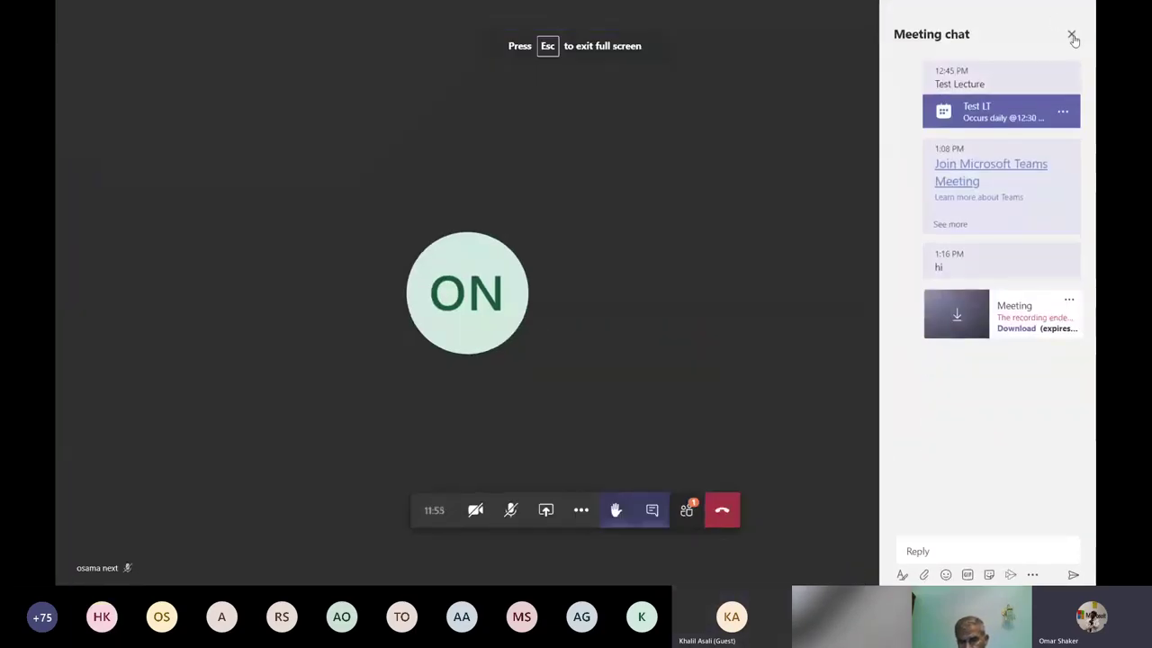
left_click(1071, 33)
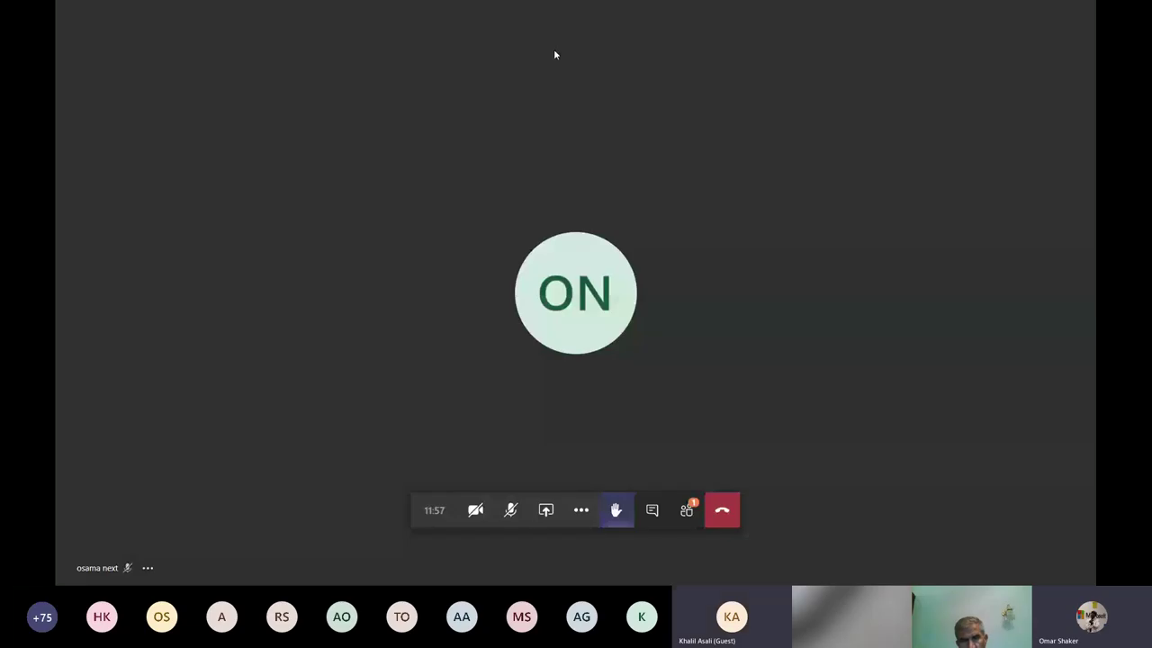
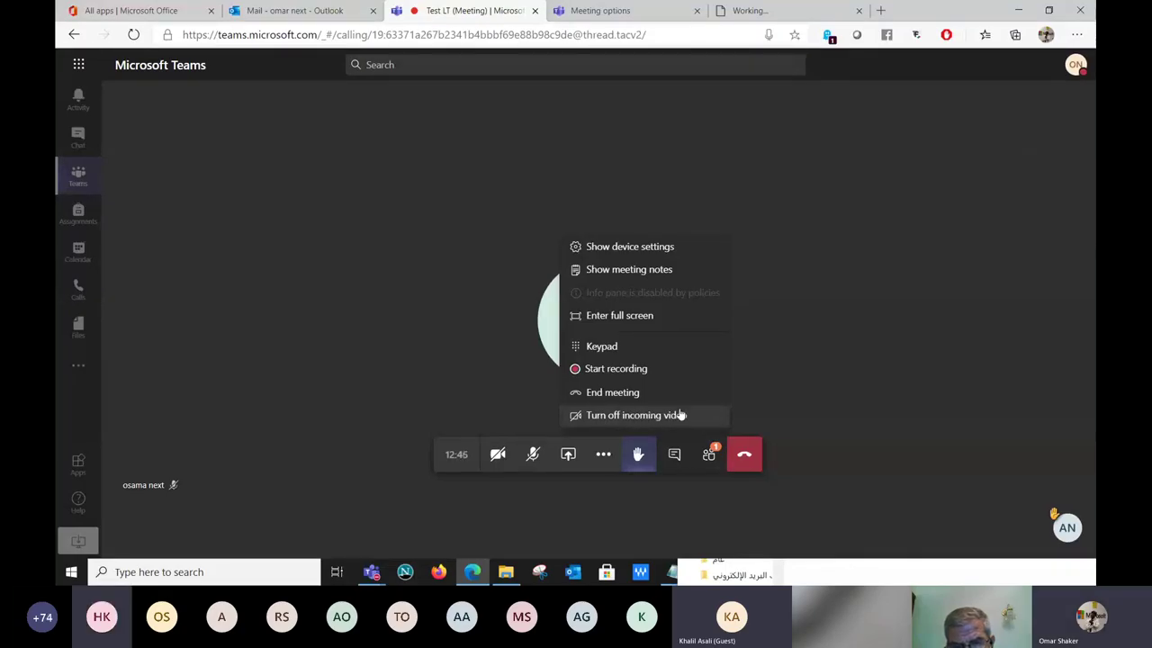
Close the More actions menu in the Test LT meeting.
left_click(603, 454)
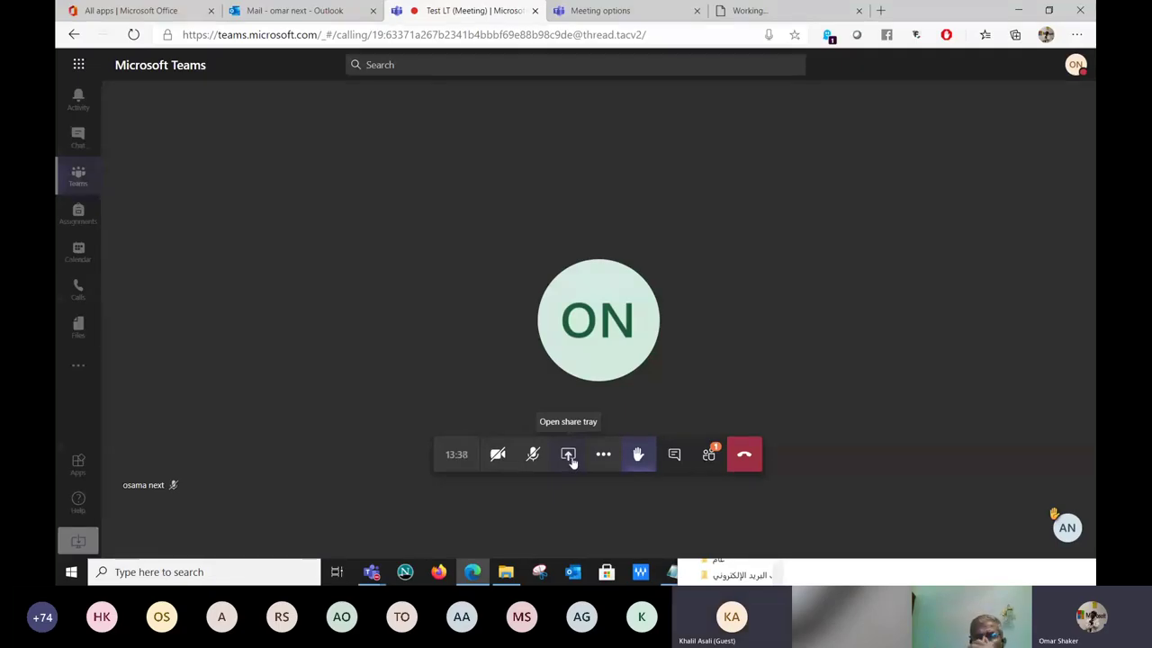
Try presenting a Microsoft Whiteboard twice, dismissing the can't-display-content warning, then reopen the share tray.
left_click(567, 454)
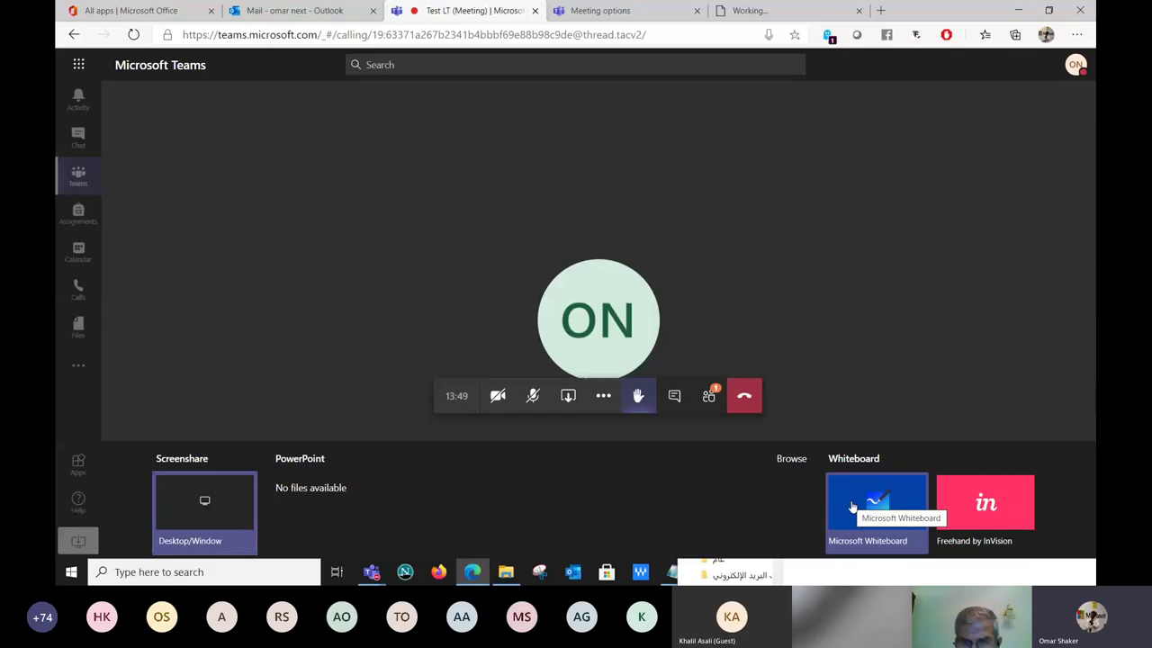
left_click(852, 507)
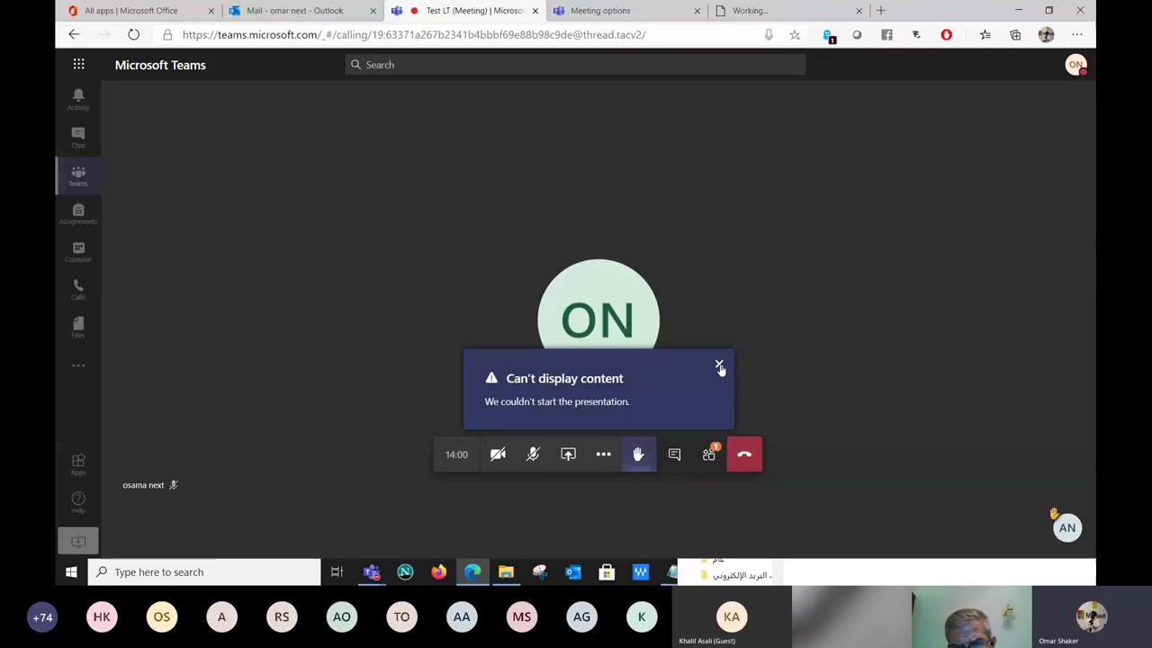
left_click(720, 367)
left_click(567, 454)
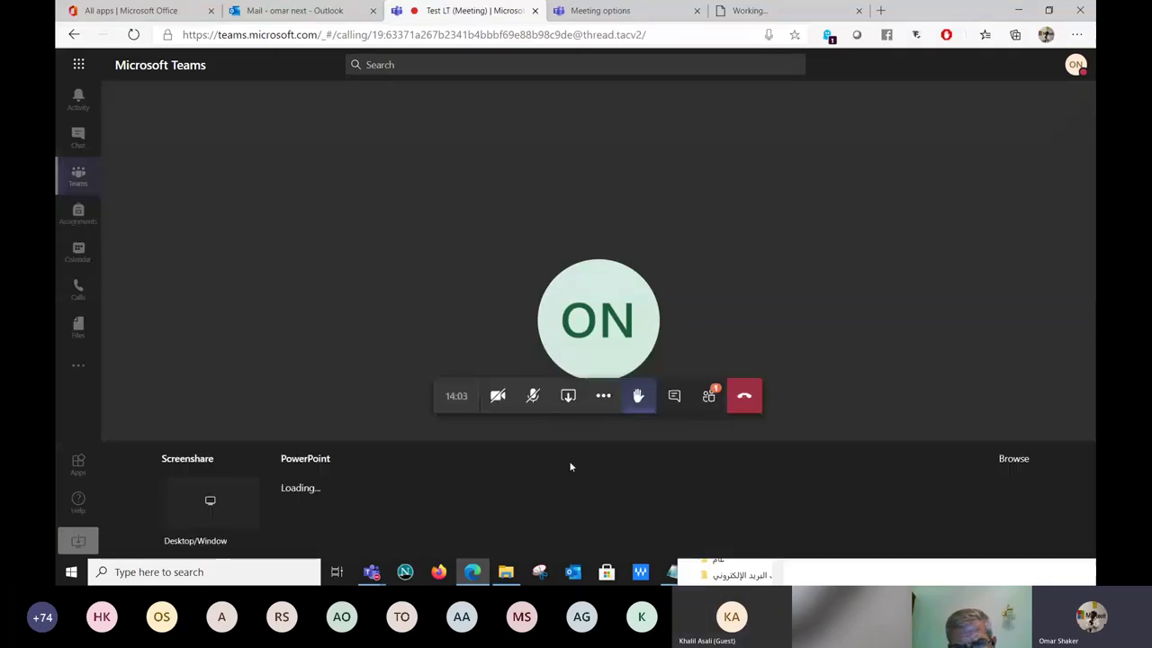
left_click(846, 501)
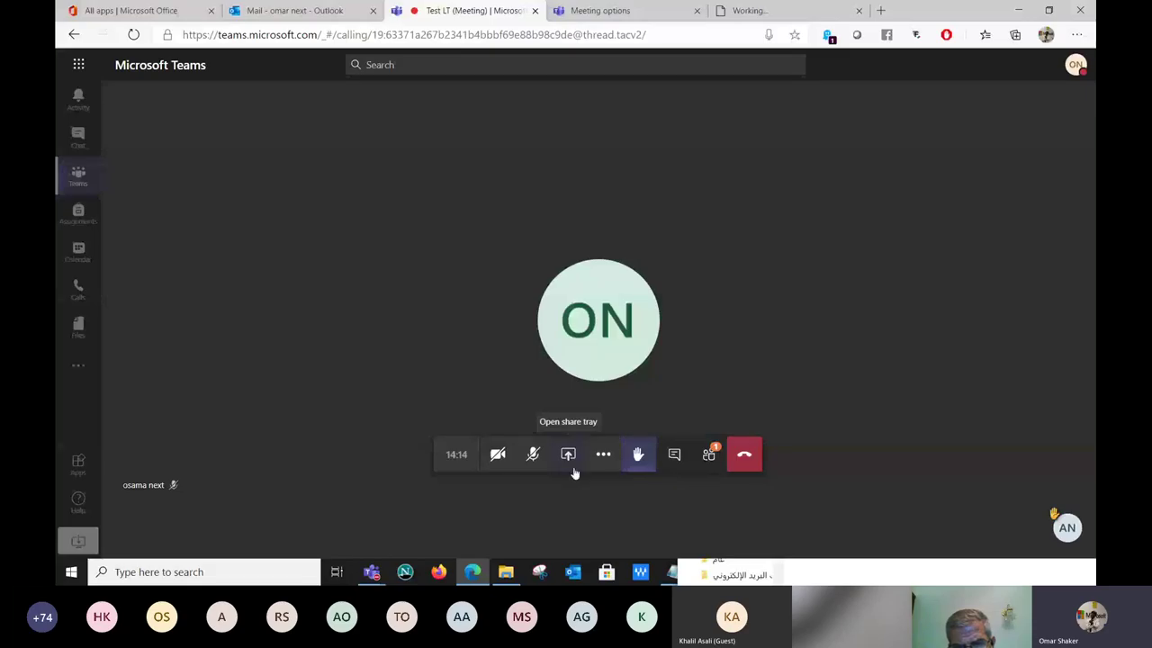
left_click(571, 457)
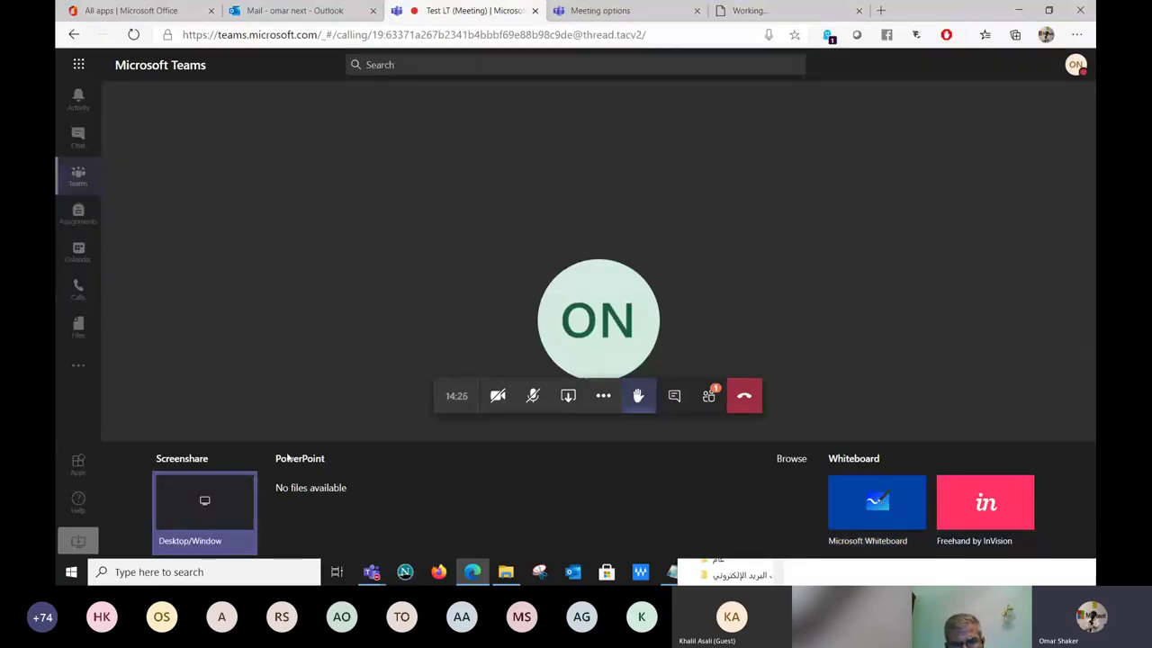
Select 'Remote Learning with Microsoft EDU - March 18 2020' from the computer to upload.
left_click(790, 461)
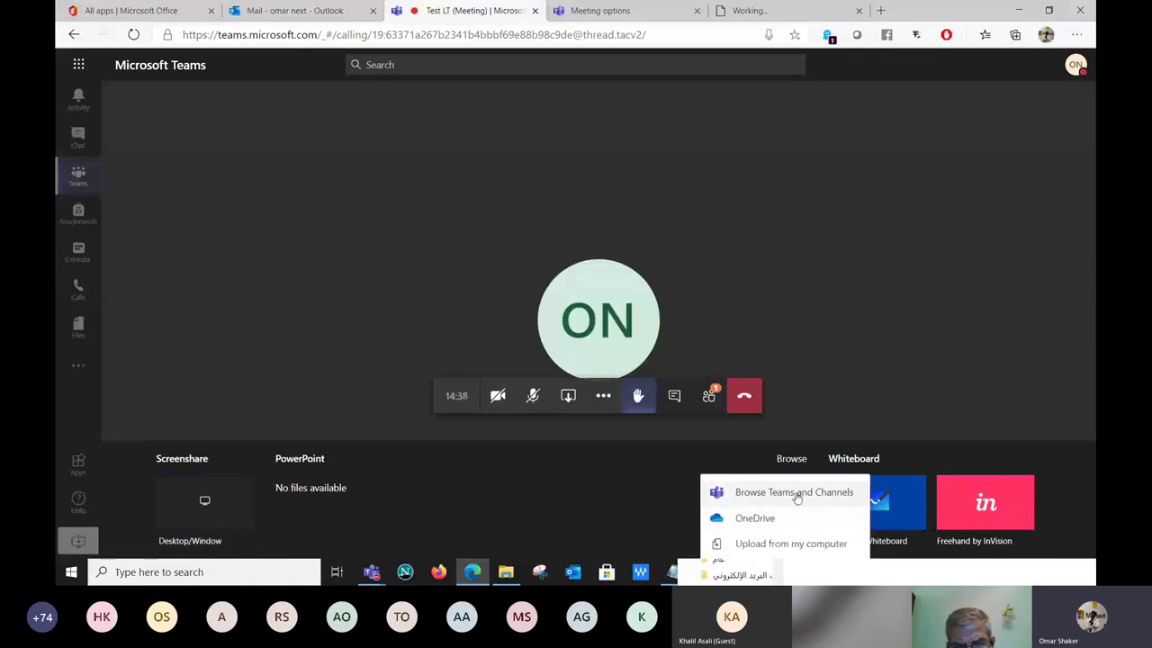
left_click(780, 548)
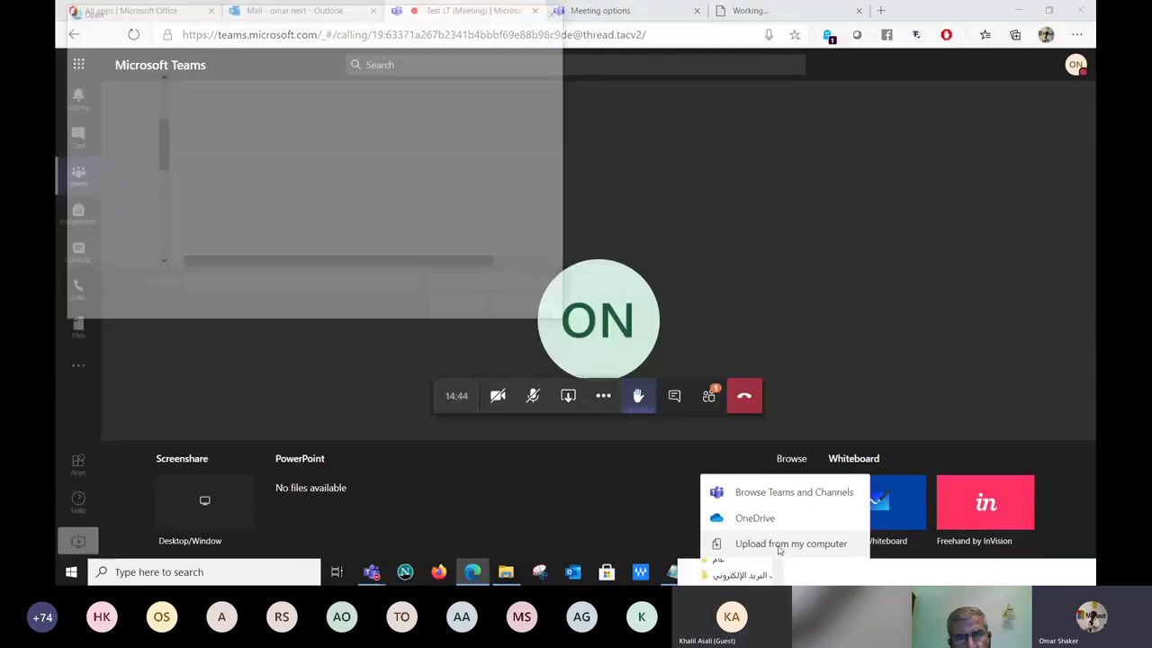
left_click(270, 202)
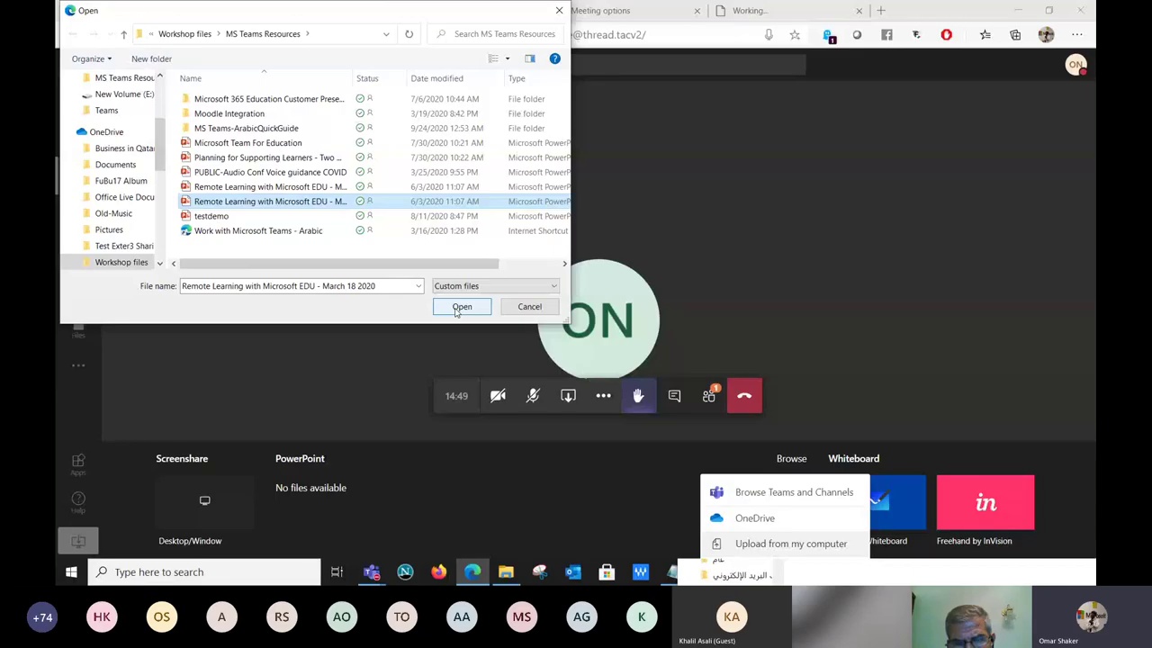
left_click(456, 309)
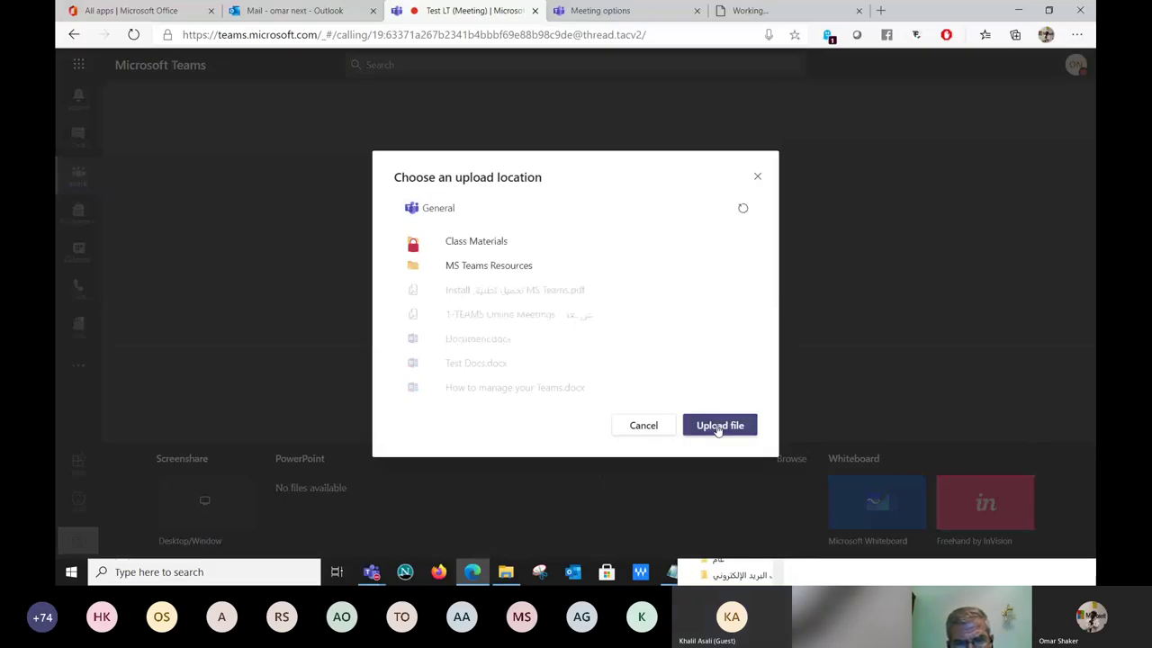
Upload the chosen presentation to the General channel.
left_click(717, 428)
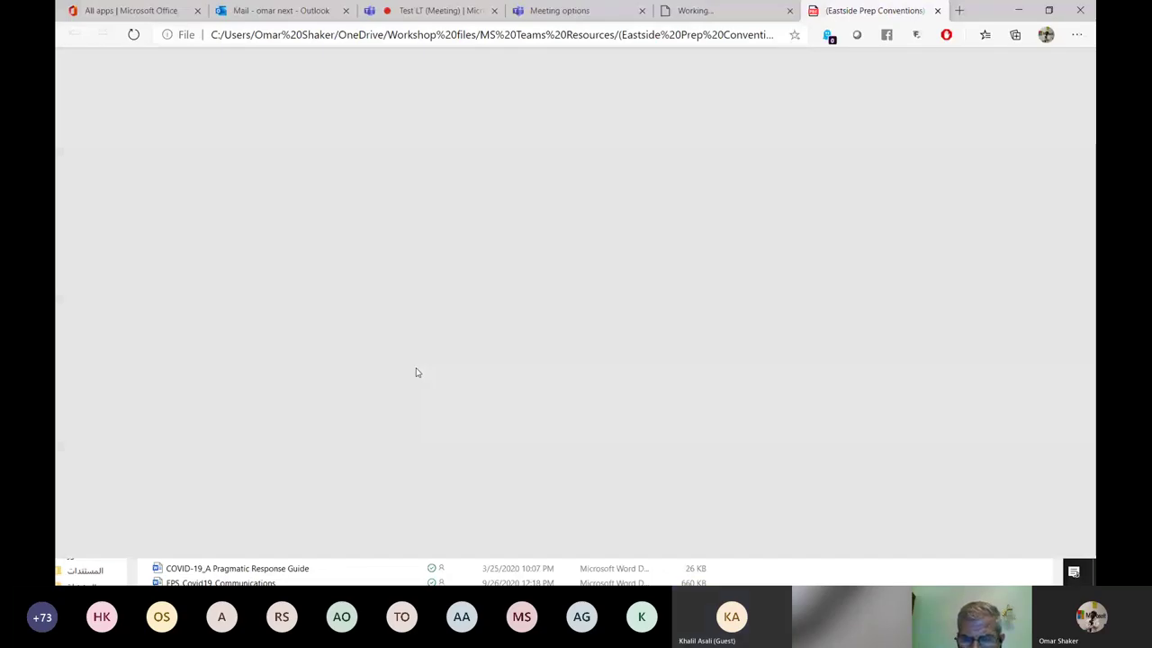
Share the Edge tab 'Remote Learning Classes 03-10-20.pdf' into the Test LT meeting.
key("ctrl+3")
mouse_move(636, 279)
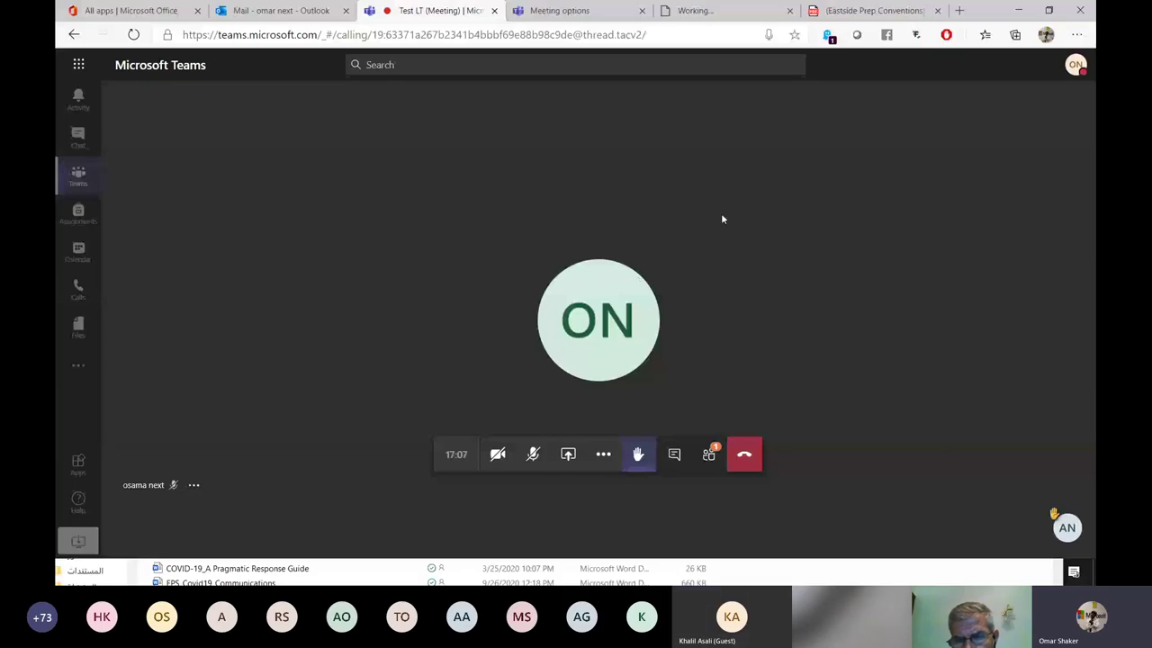
left_click(568, 455)
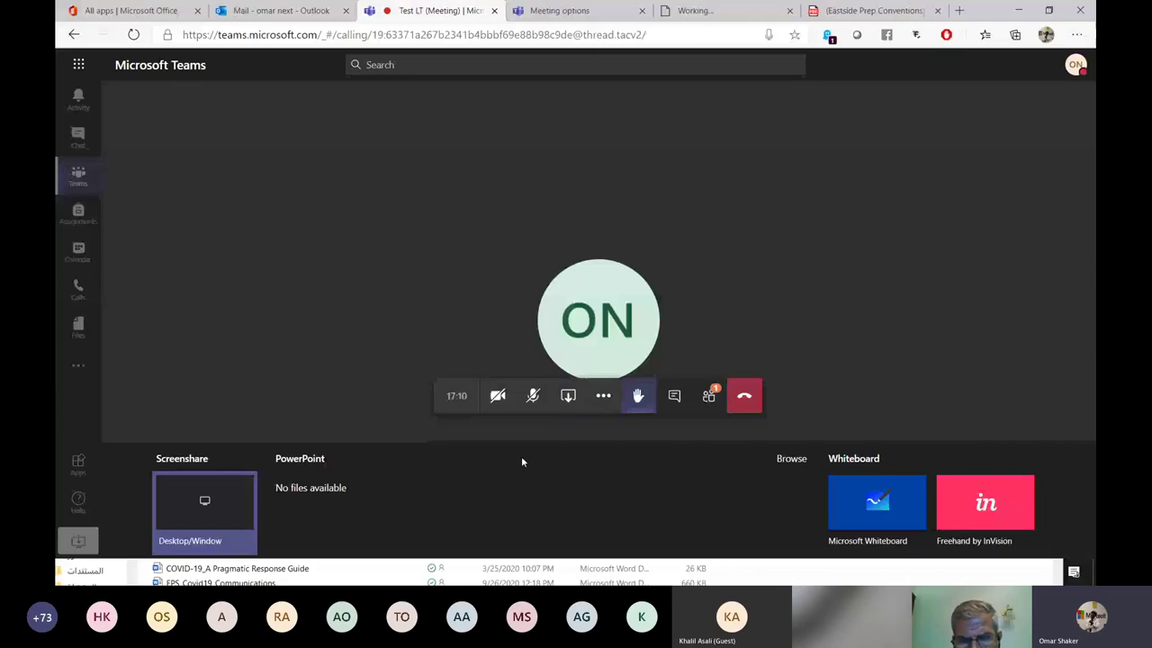
key("Return")
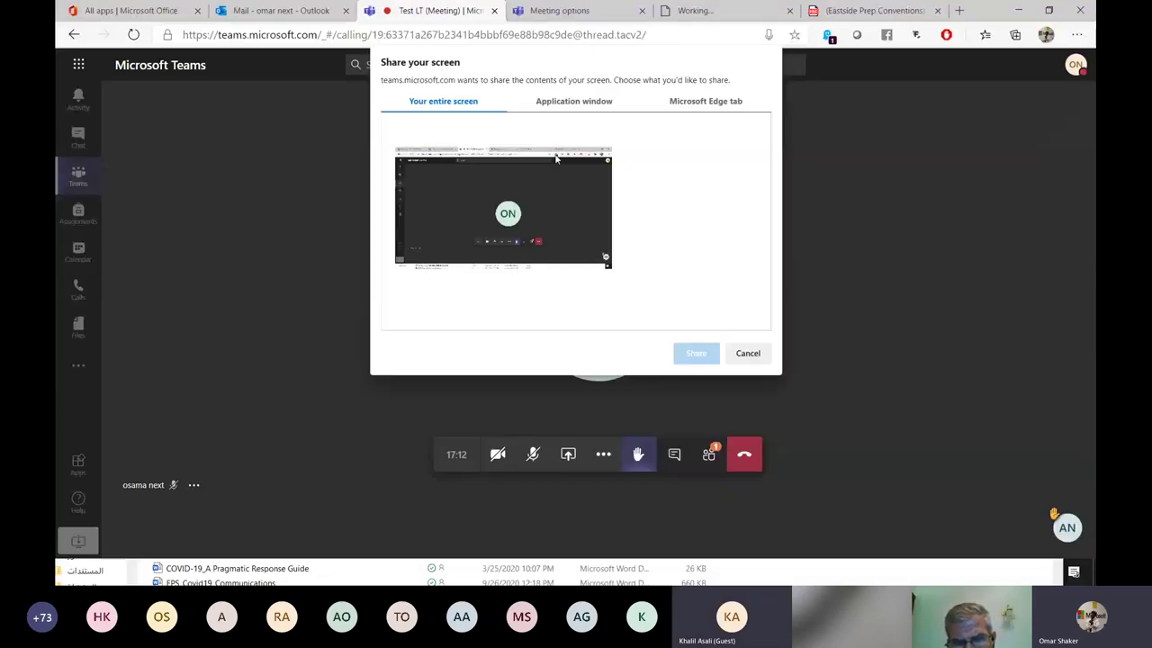
left_click(581, 106)
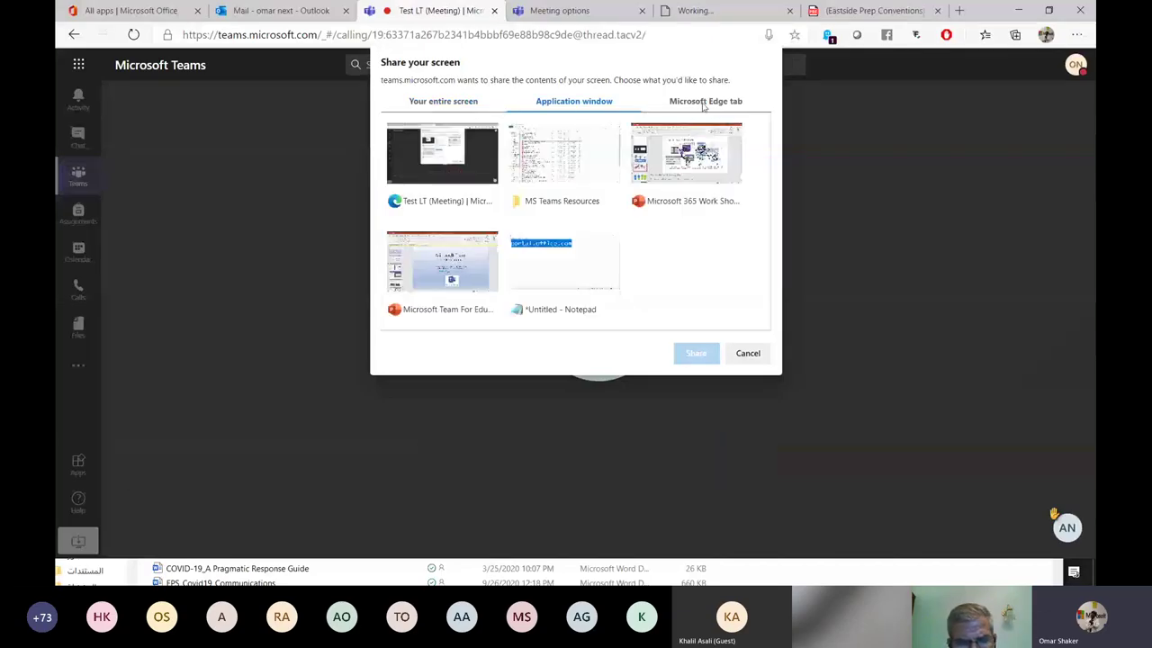
left_click(704, 104)
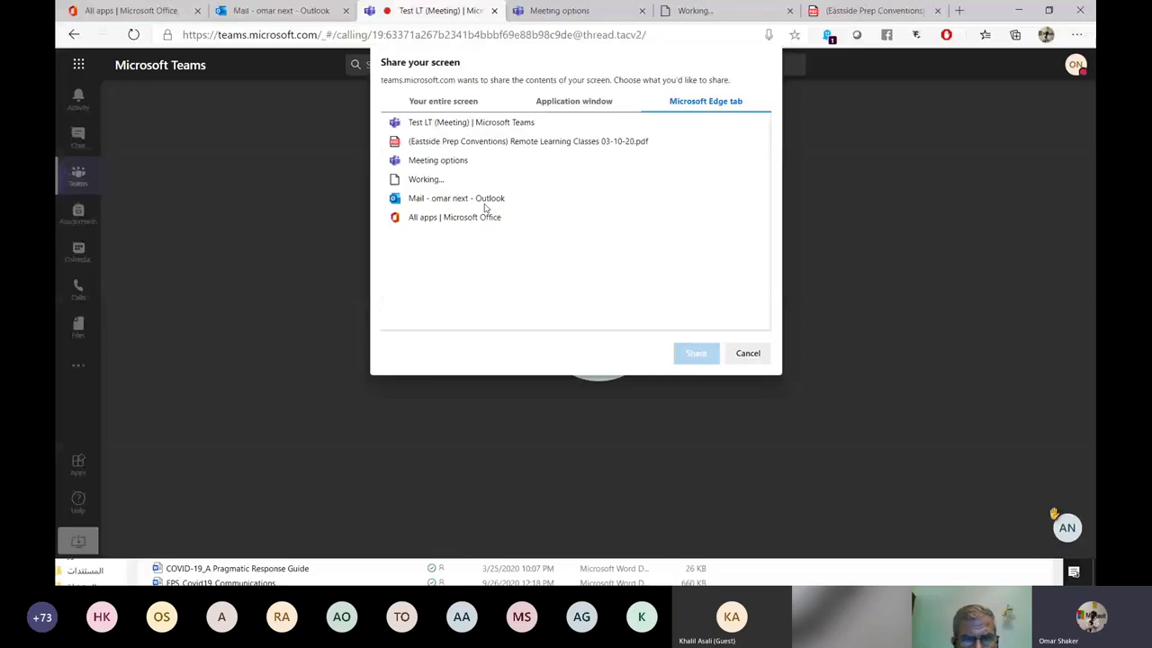
left_click(540, 141)
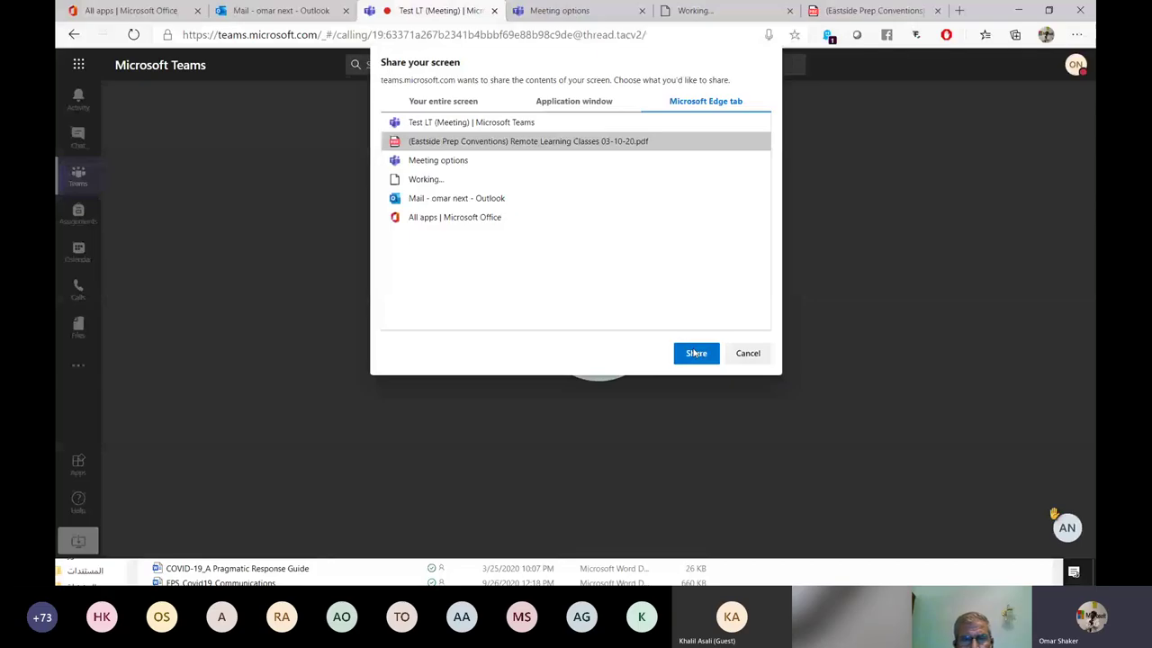
left_click(695, 353)
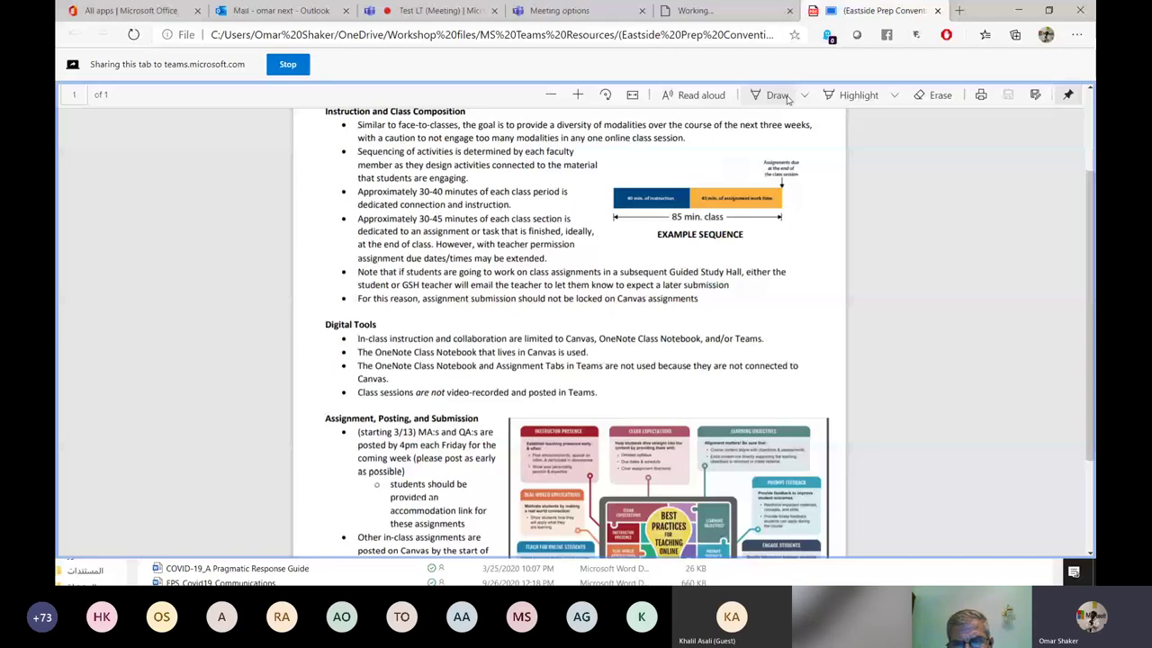
Turn on PDF erasing, stop sharing the PDF tab, and reopen the Teams meeting's share tray.
left_click(936, 94)
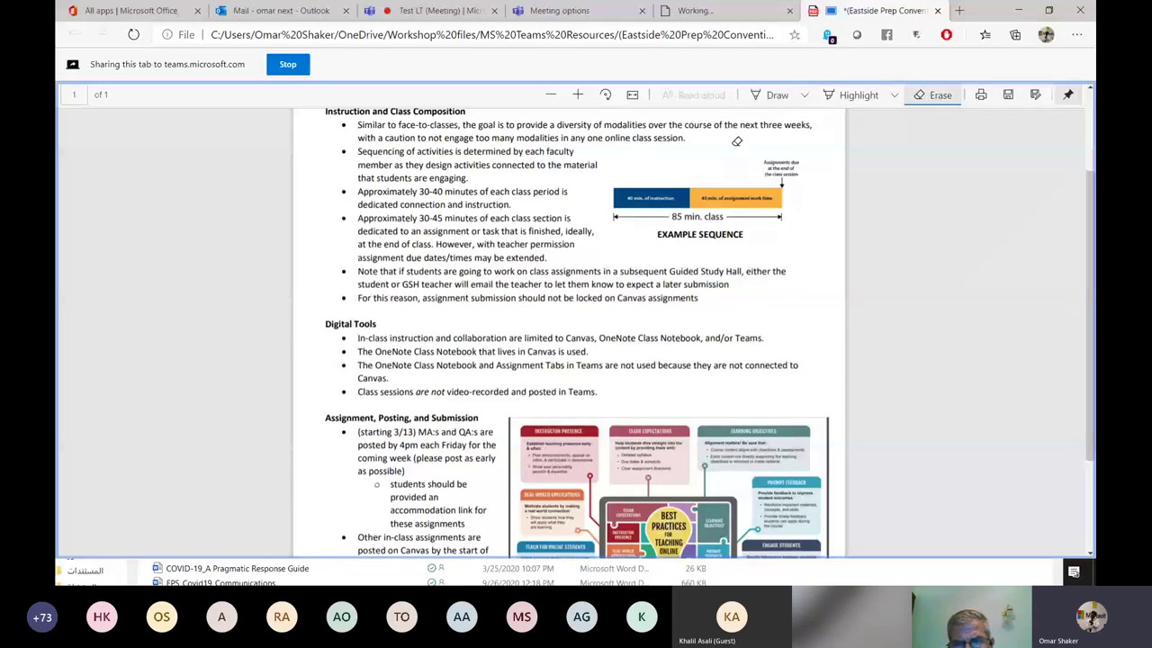
left_click(441, 10)
left_click(568, 456)
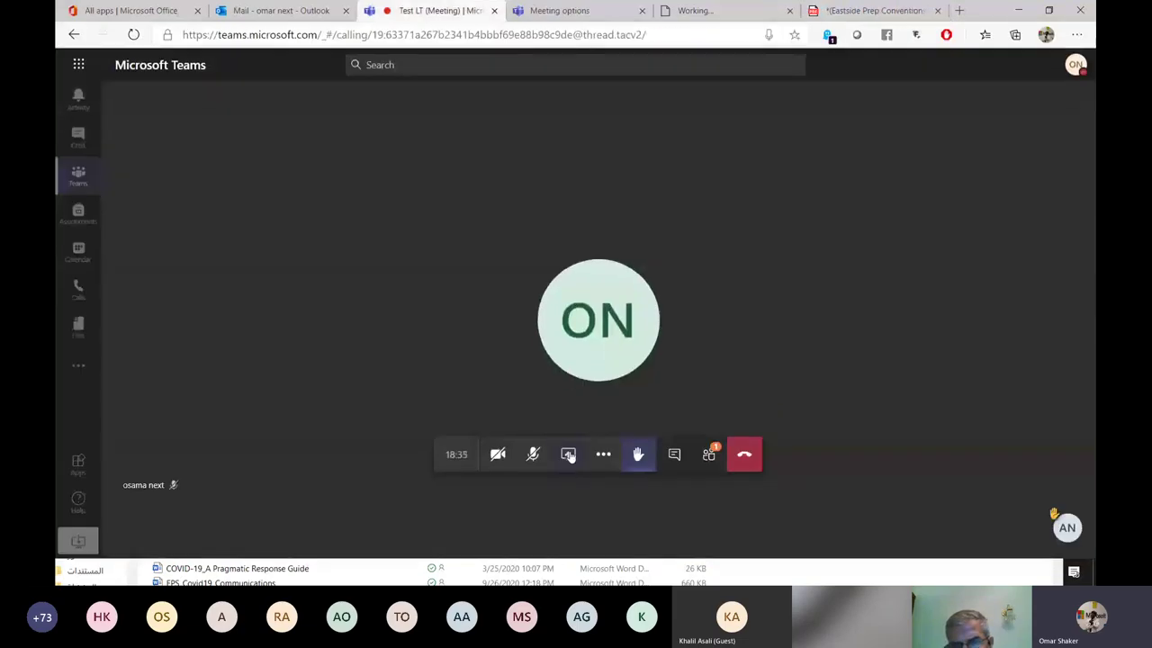
left_click(568, 455)
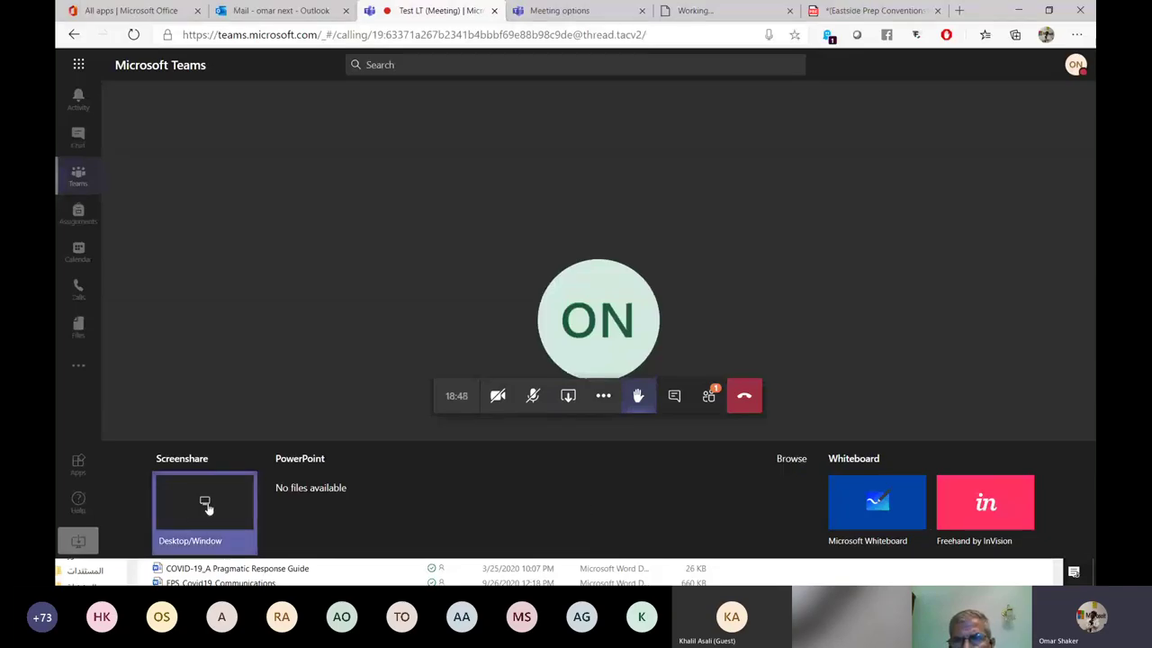
Browse the screen and window share options, then select the Eastside Prep PDF browser tab.
left_click(205, 506)
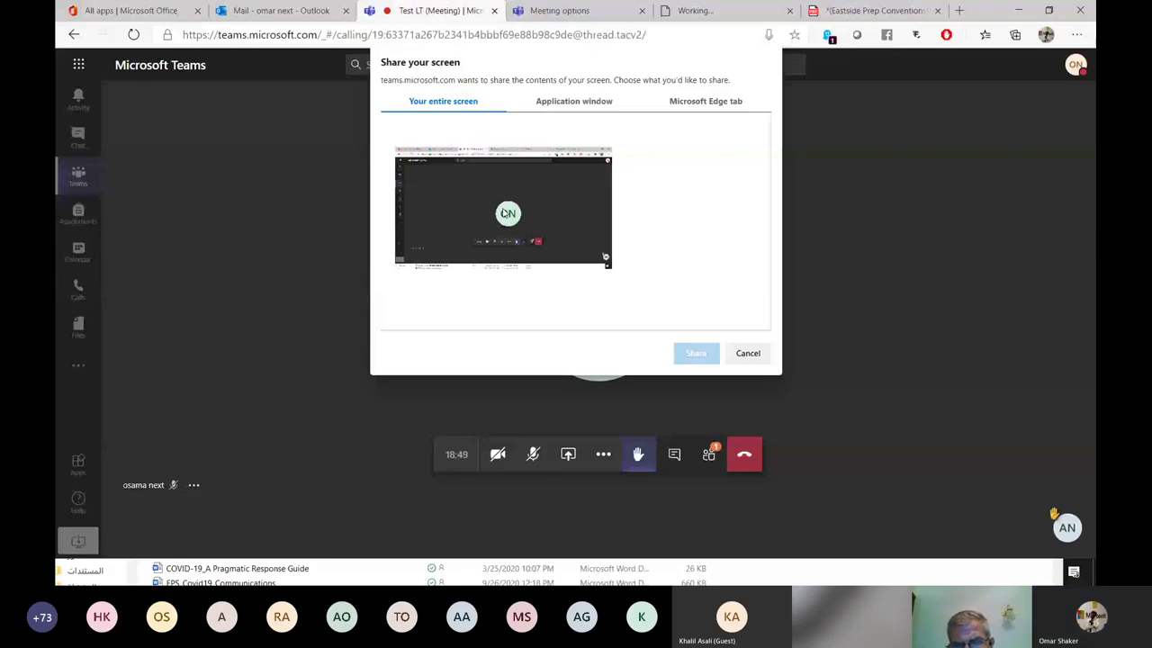
left_click(573, 193)
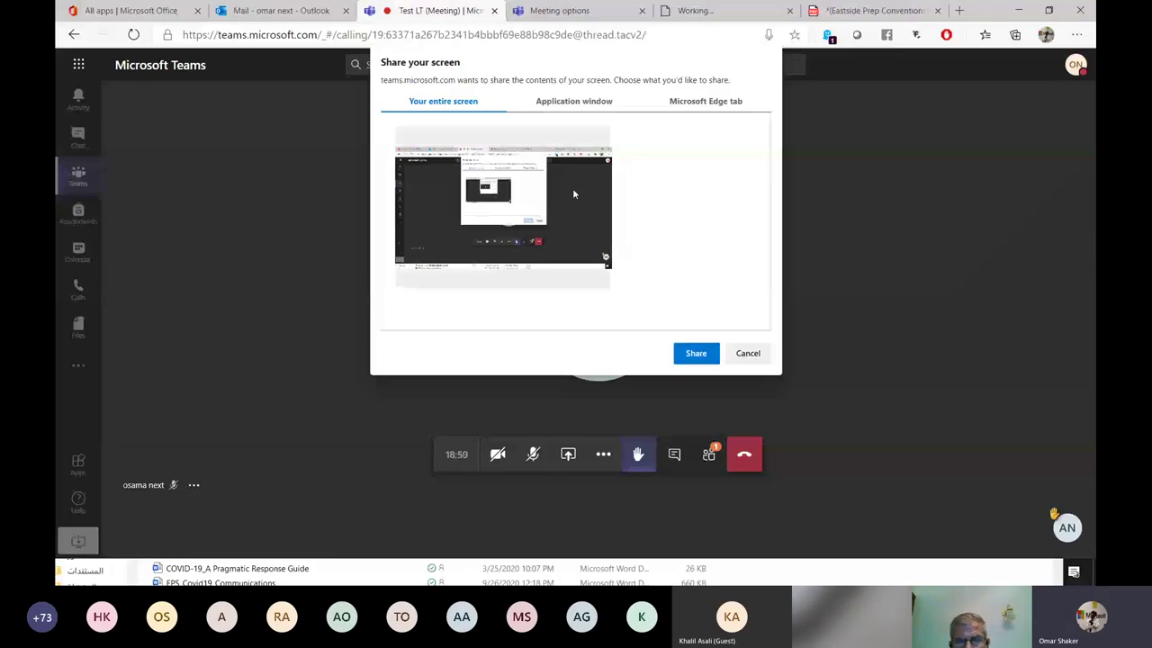
left_click(573, 101)
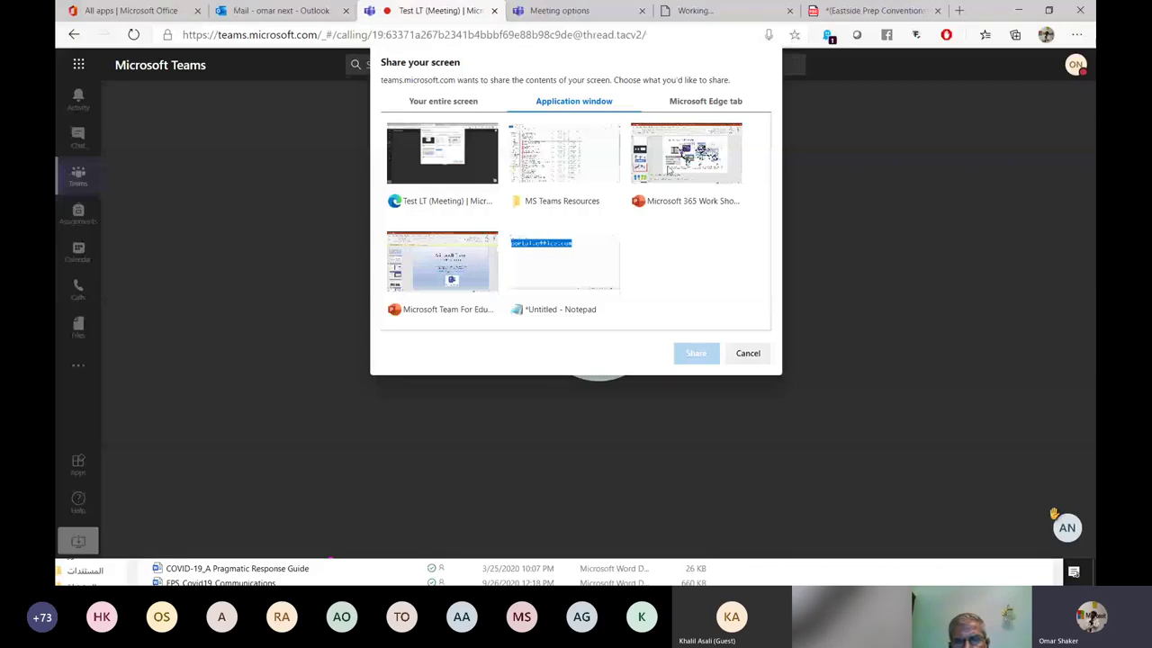
left_click(668, 169)
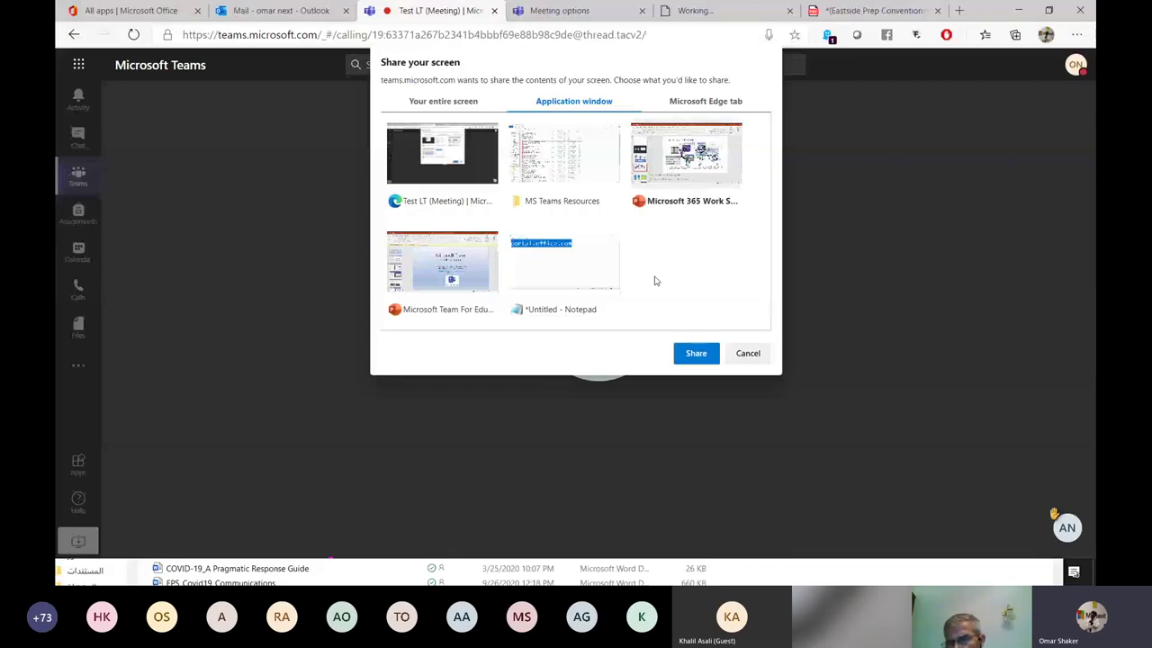
left_click(680, 101)
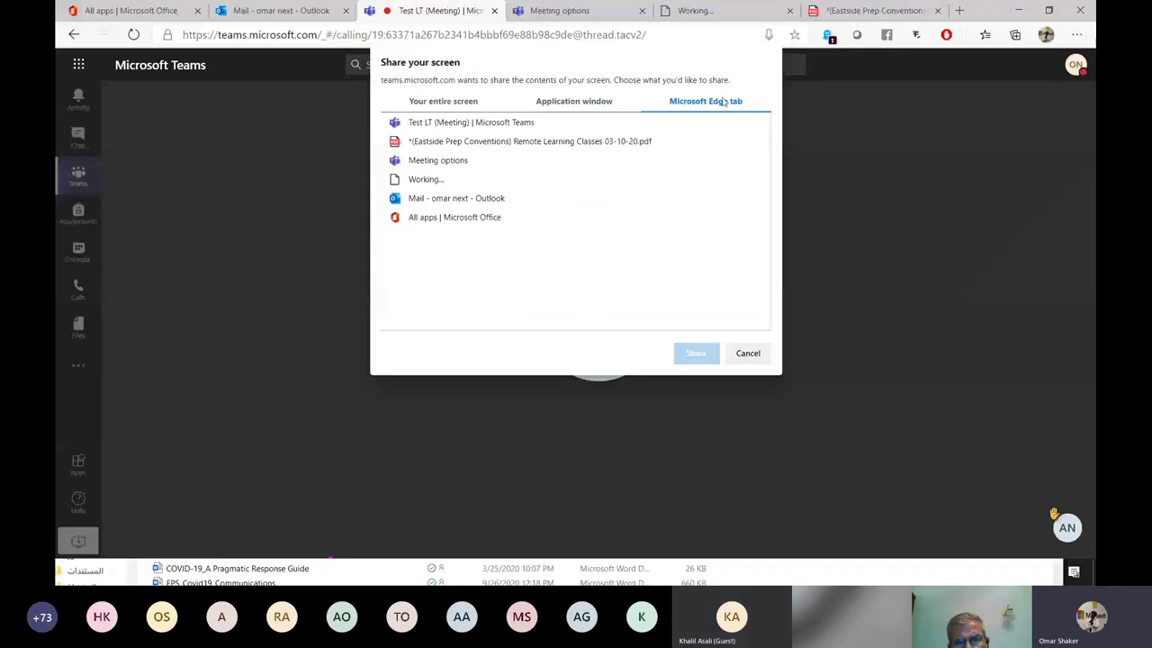
left_click(538, 144)
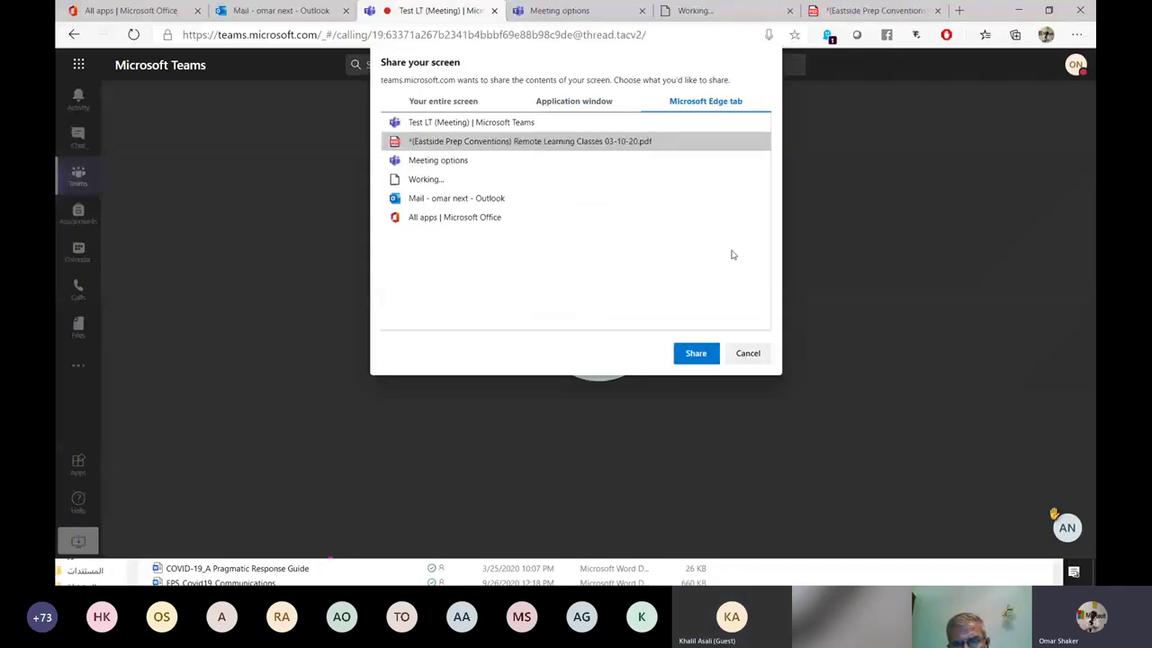
Cancel the screen share, open the People pane, and open then dismiss its options menu.
left_click(748, 354)
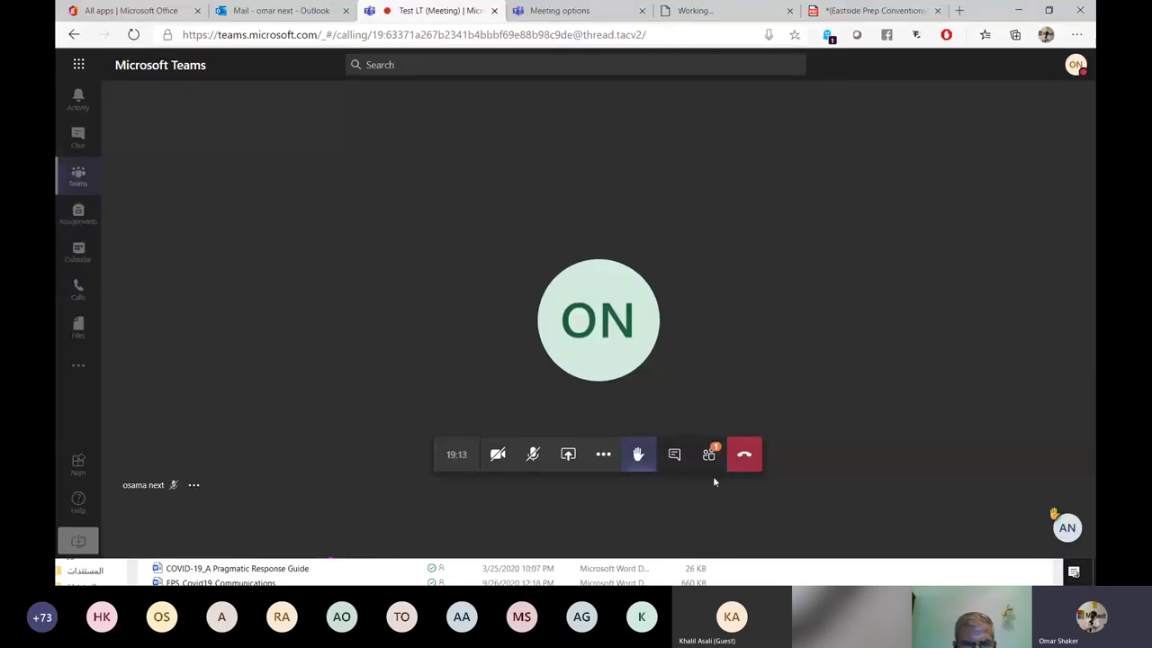
left_click(709, 453)
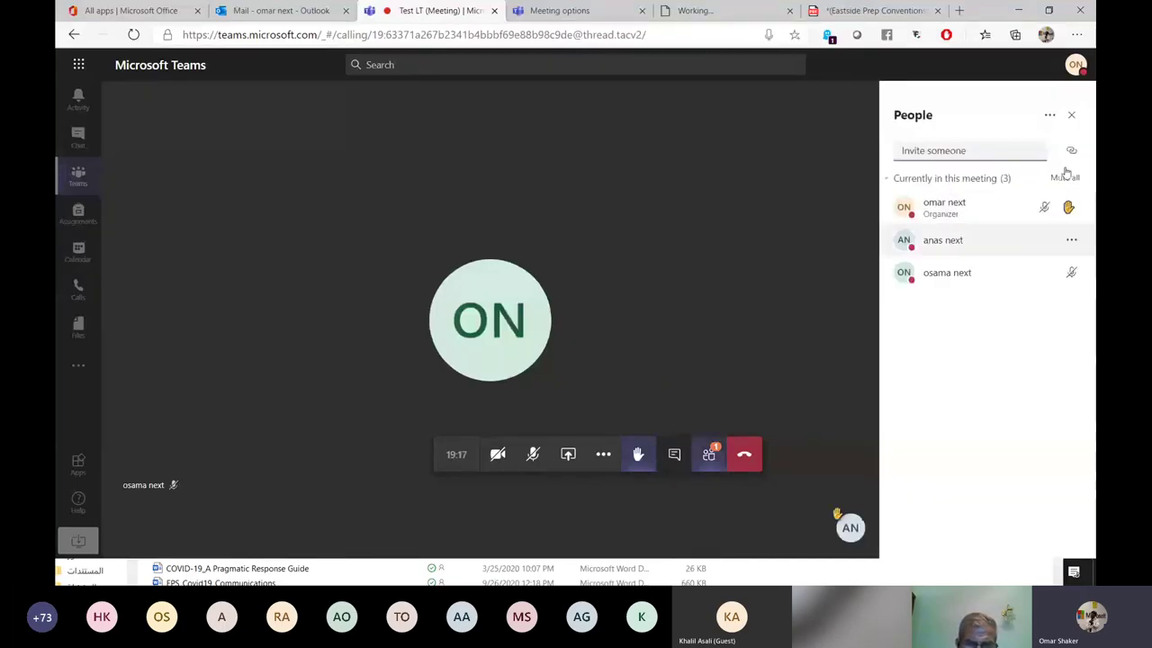
left_click(1051, 117)
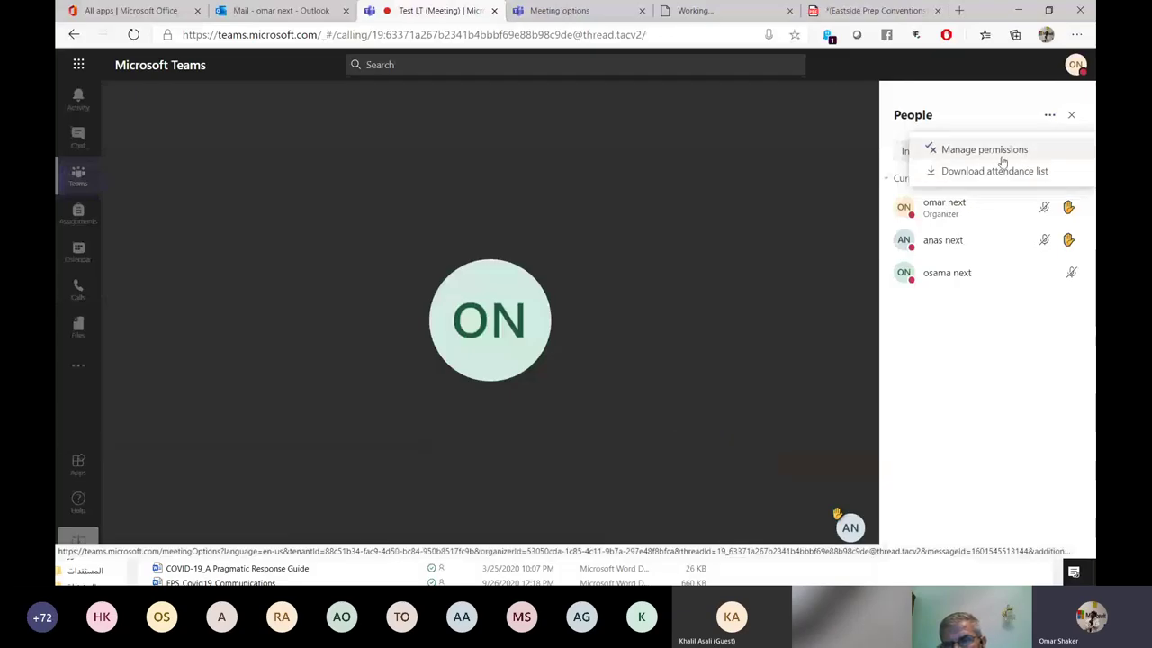
left_click(995, 334)
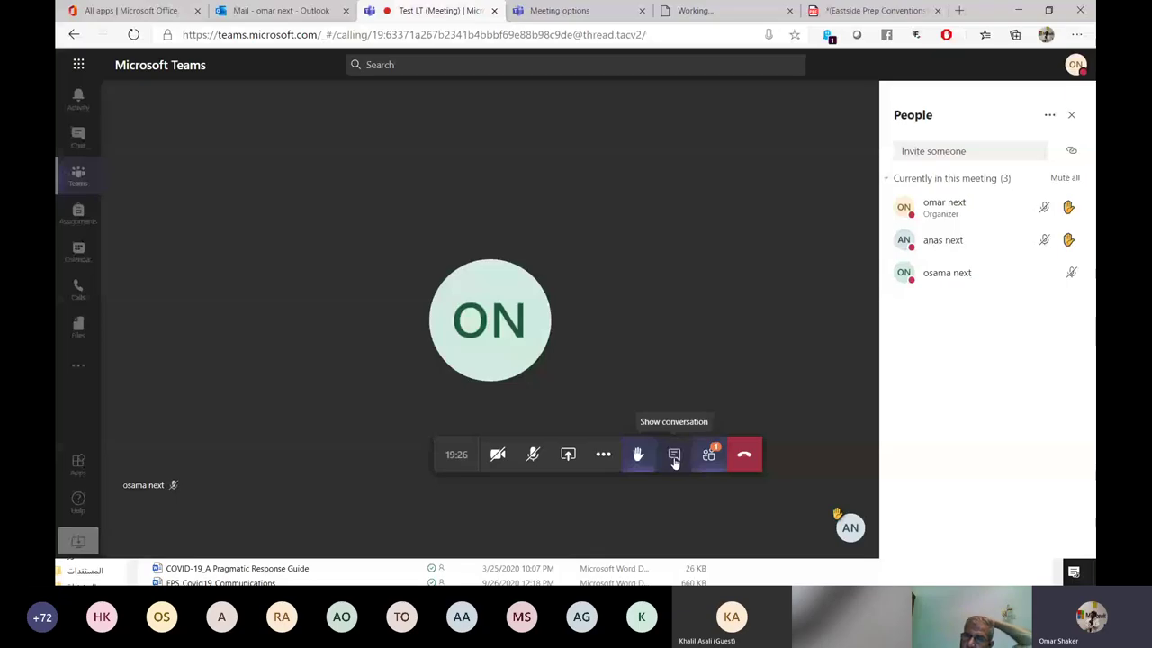
Read the Meeting chat, then open and dismiss the More actions menu.
left_click(675, 458)
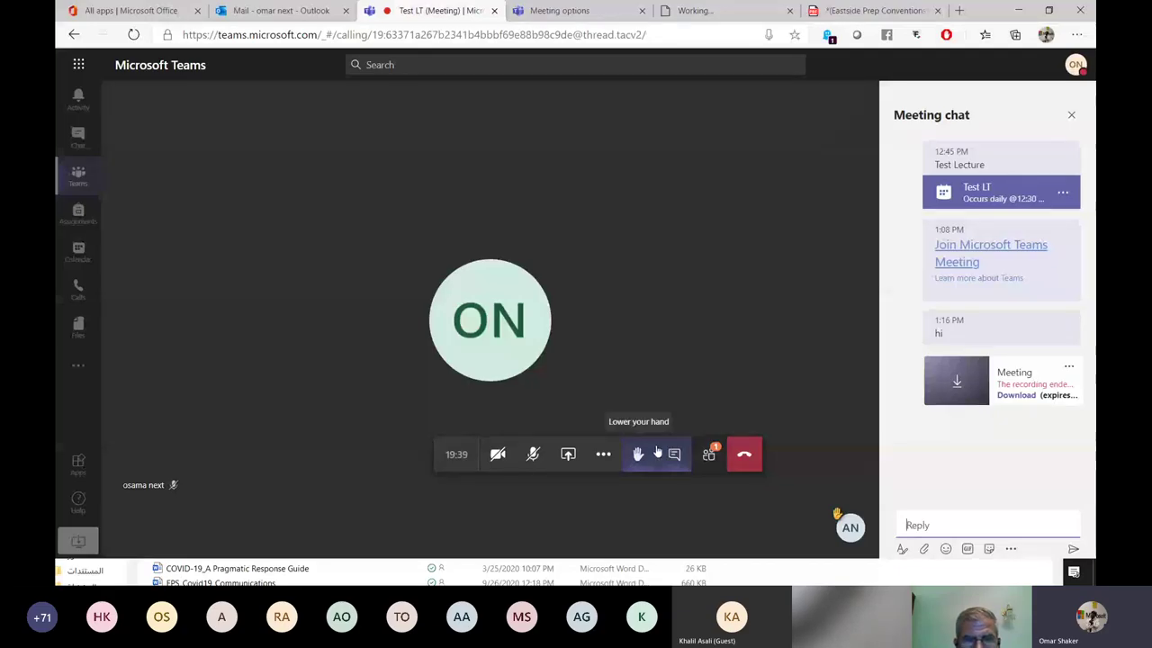
left_click(604, 458)
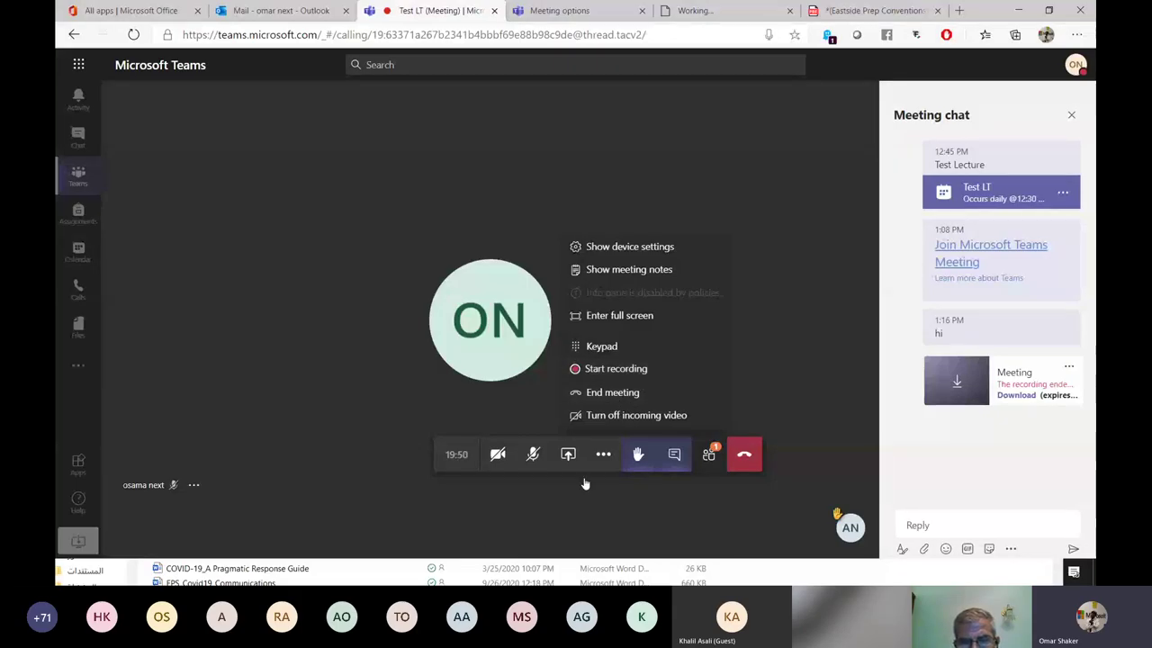
left_click(567, 456)
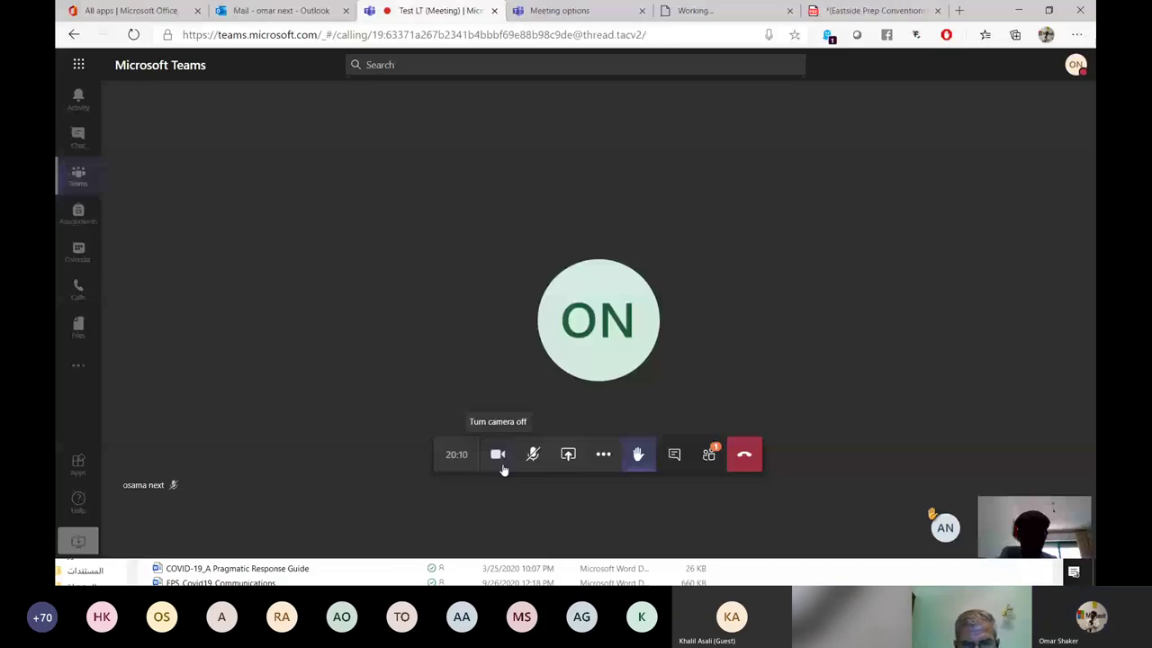
Turn on the camera in the training meeting, apply the bridge background, and Alt+Tab back to Test LT.
left_click(603, 455)
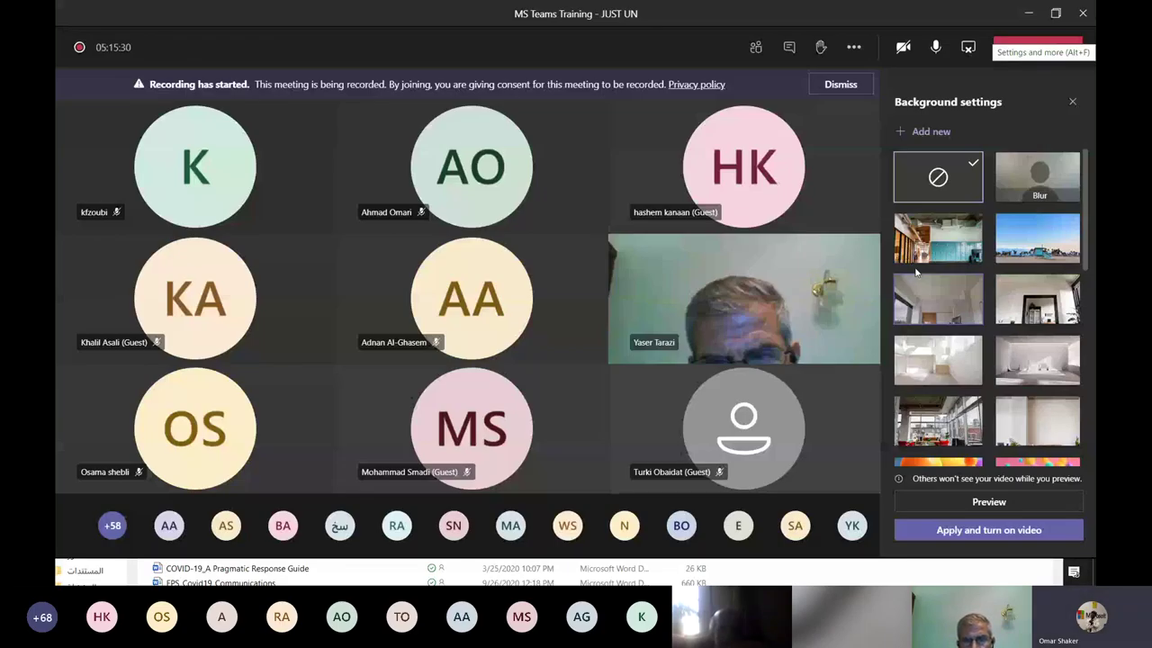
left_click(904, 49)
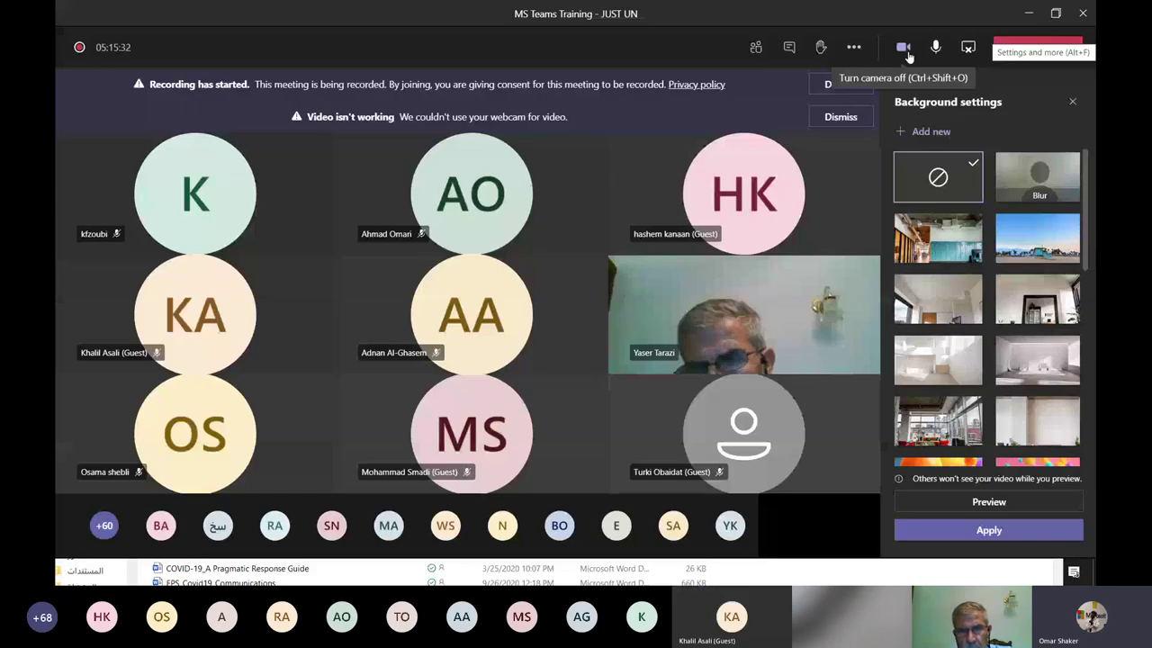
scroll(966, 353, "down", 10)
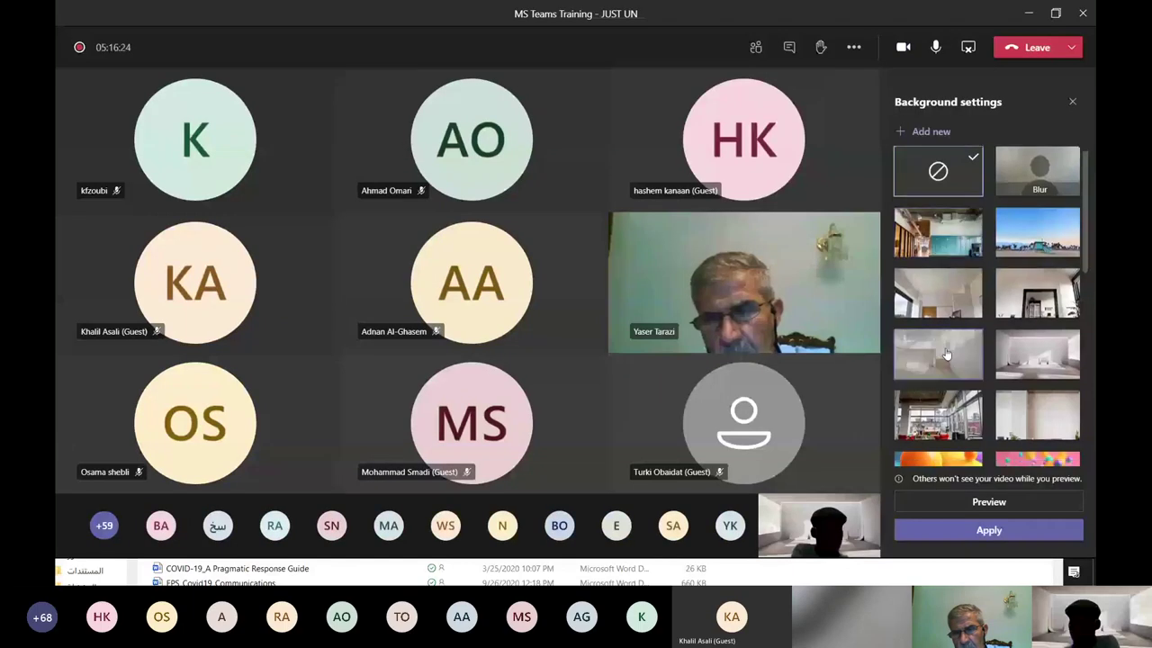
scroll(946, 354, "down", 3)
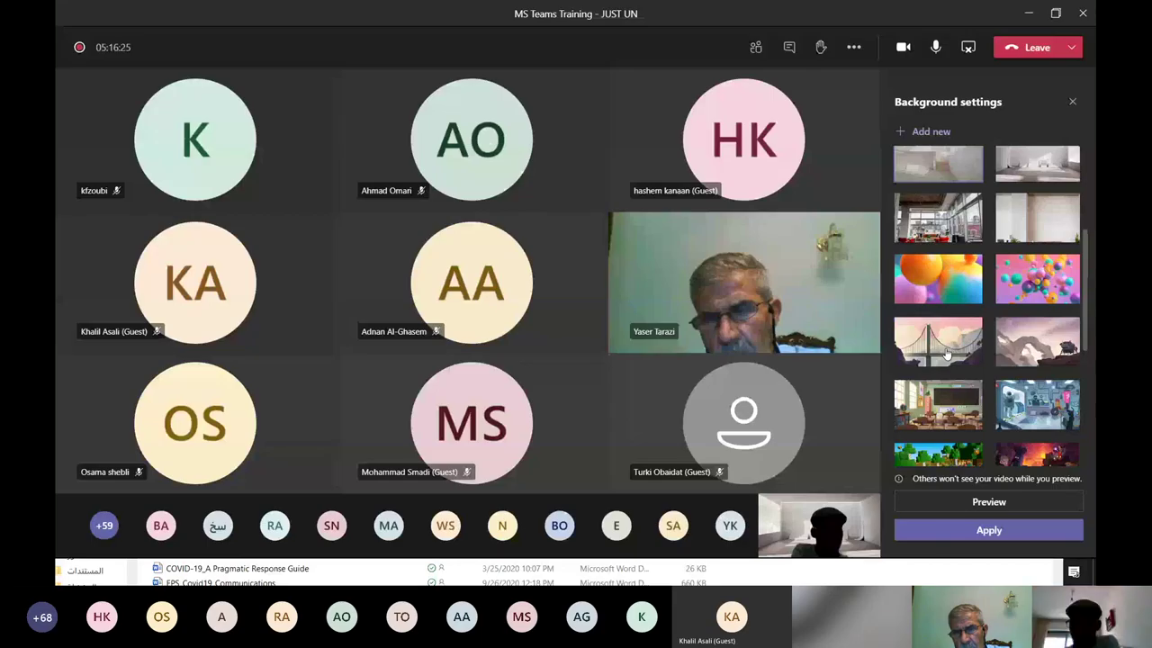
left_click(946, 355)
scroll(946, 354, "down", 1)
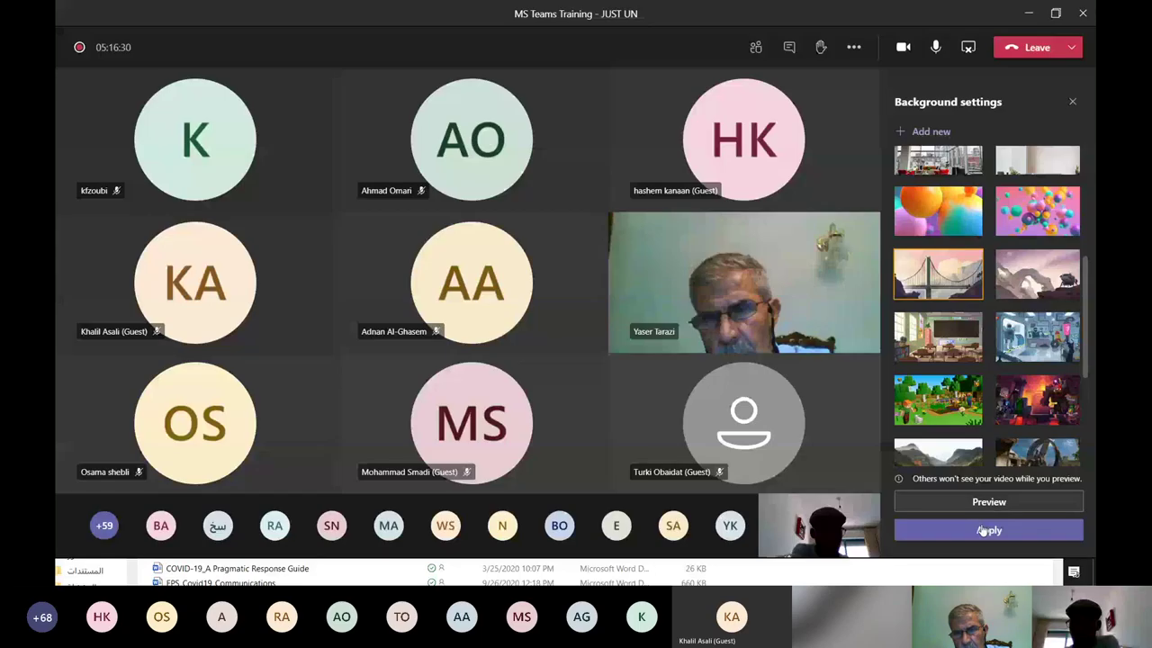
left_click(988, 531)
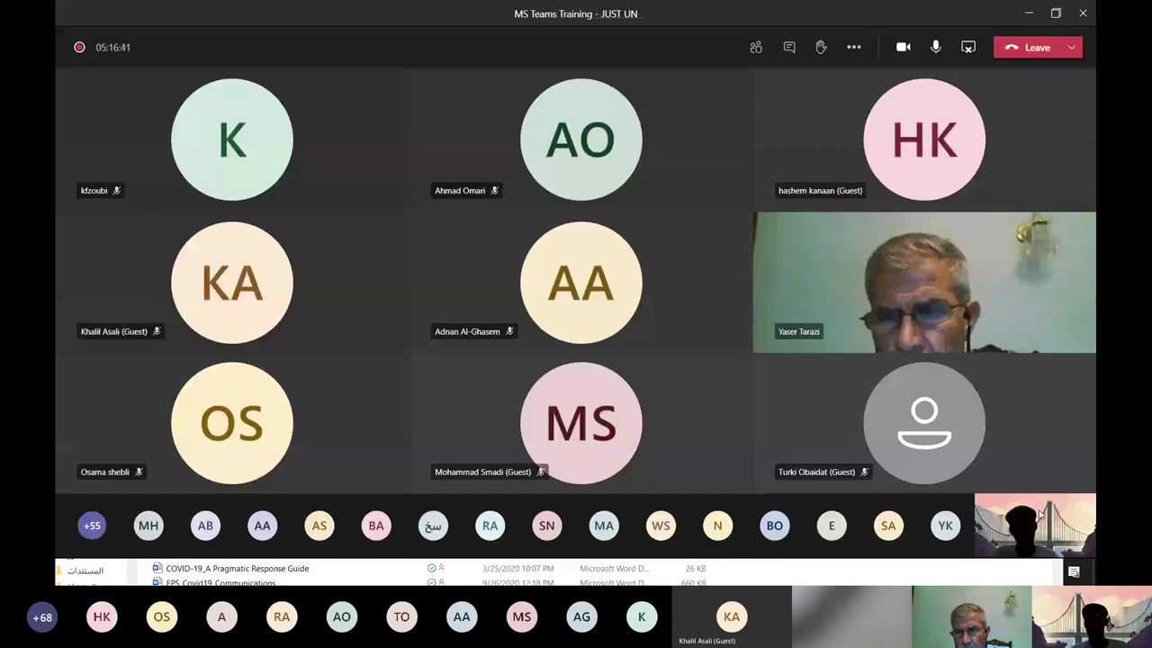
key("alt+Tab")
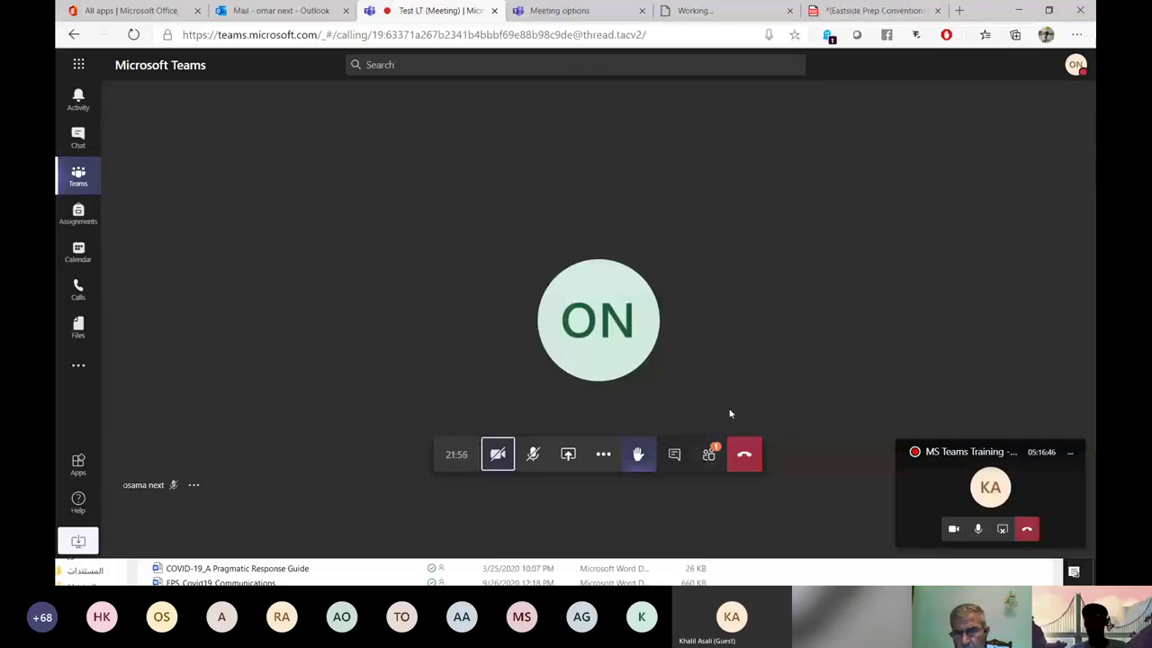
End the Test LT meeting for everyone through More actions and confirm.
left_click(604, 457)
left_click(632, 394)
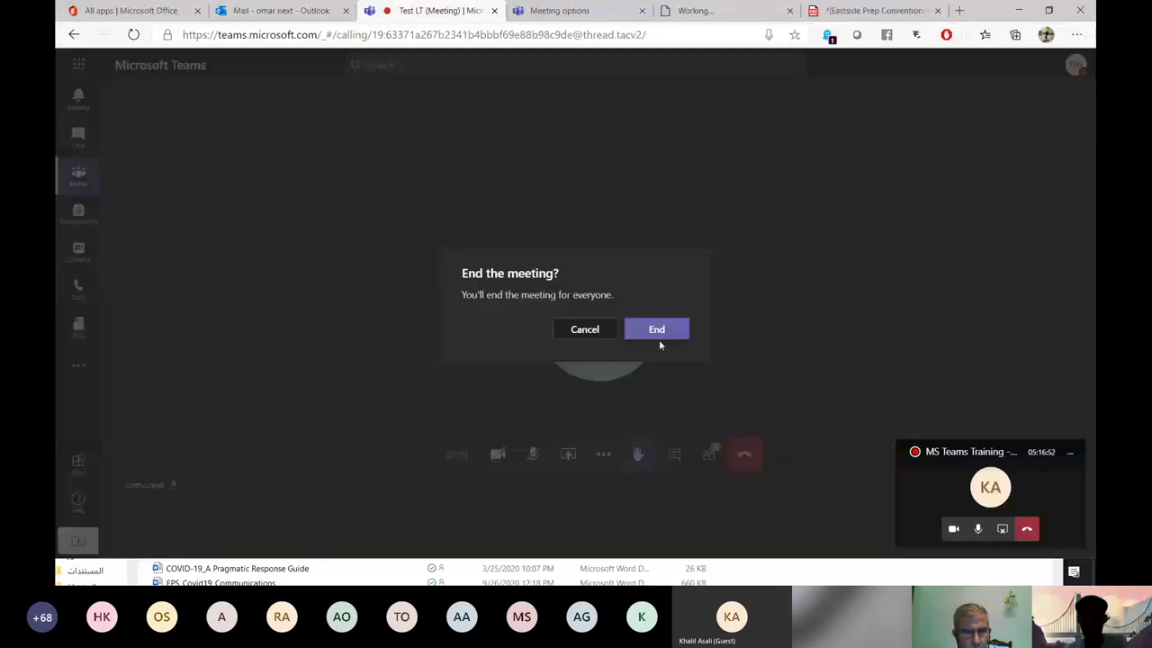
left_click(659, 331)
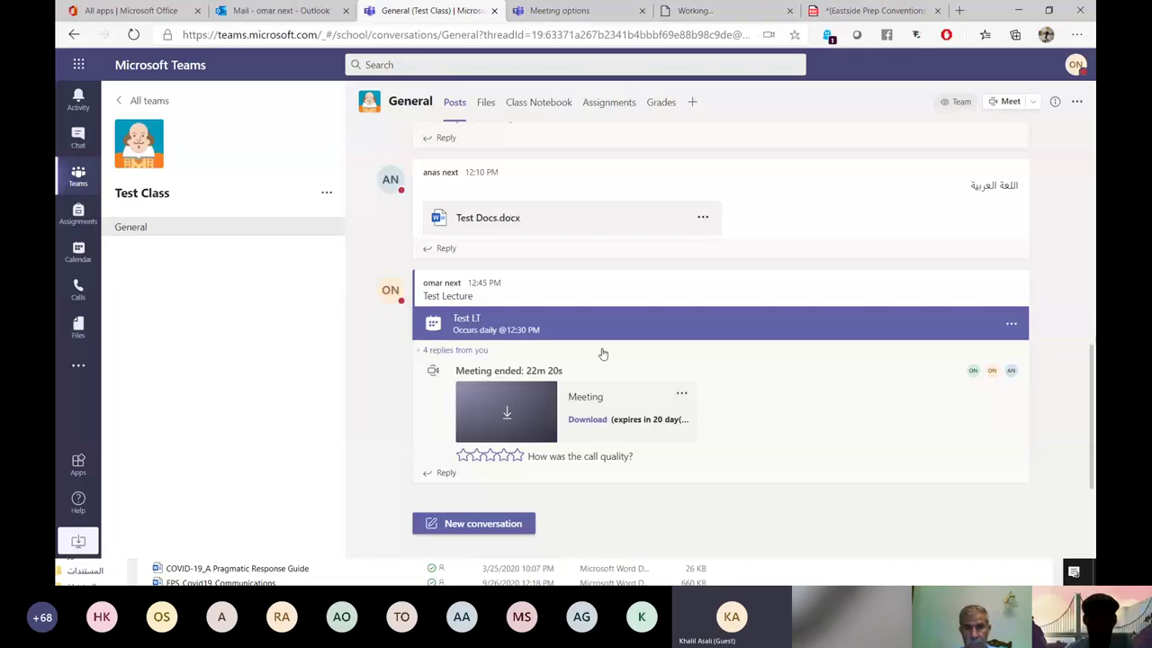
Open and close the ended meeting recording's options menu twice.
mouse_move(565, 309)
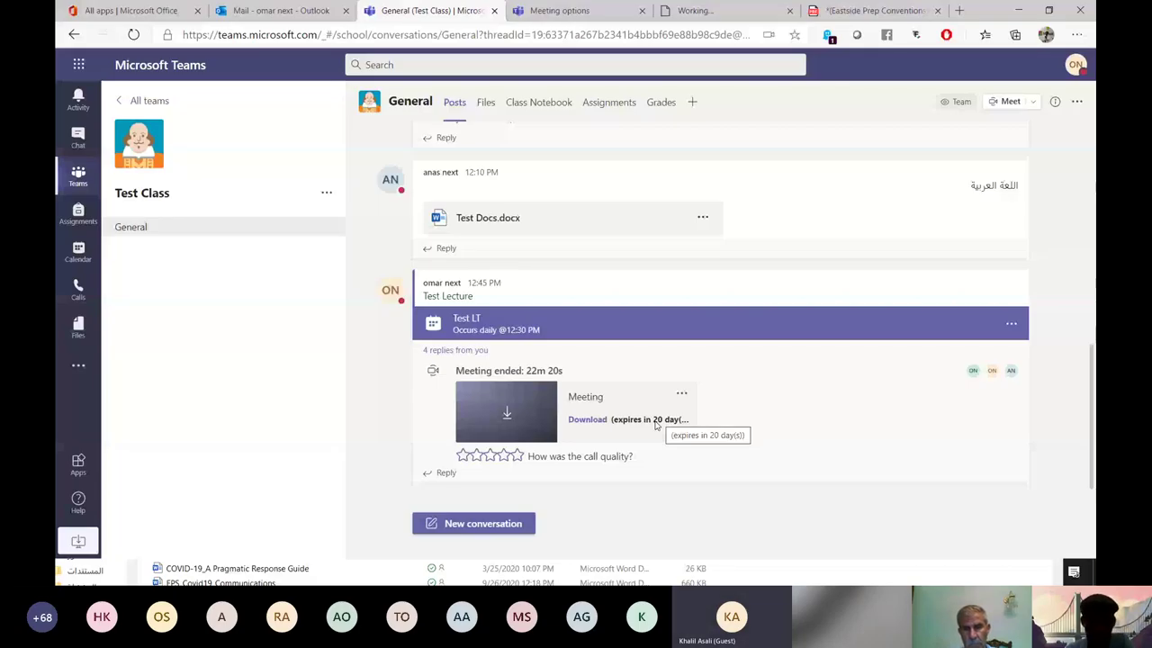
left_click(681, 394)
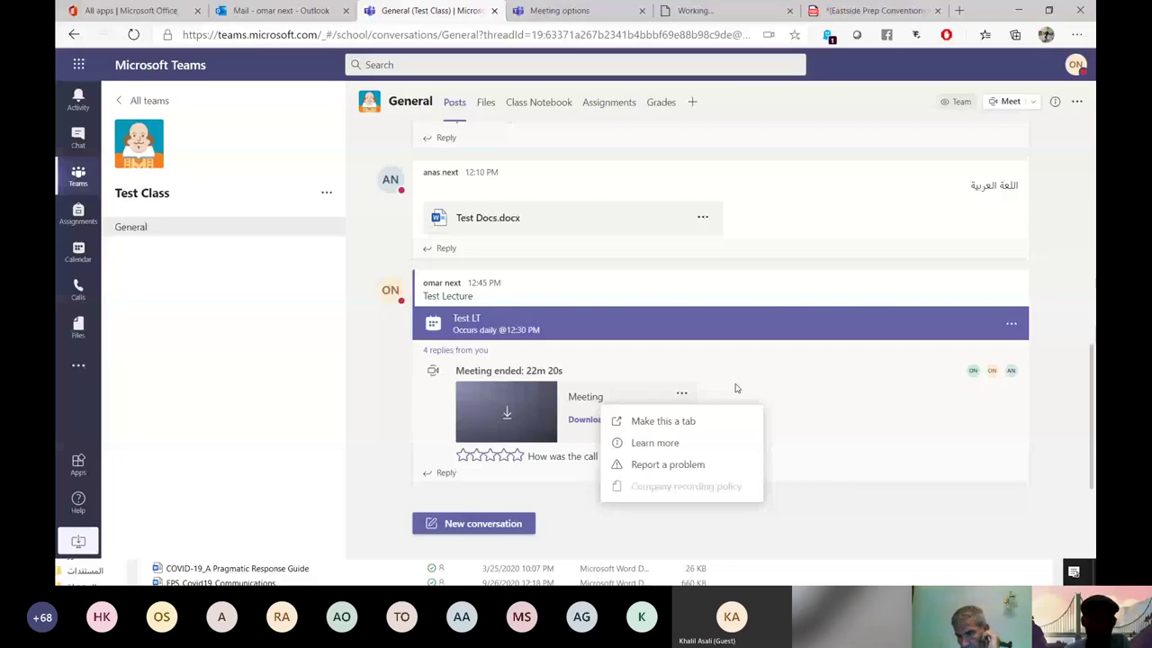
left_click(736, 387)
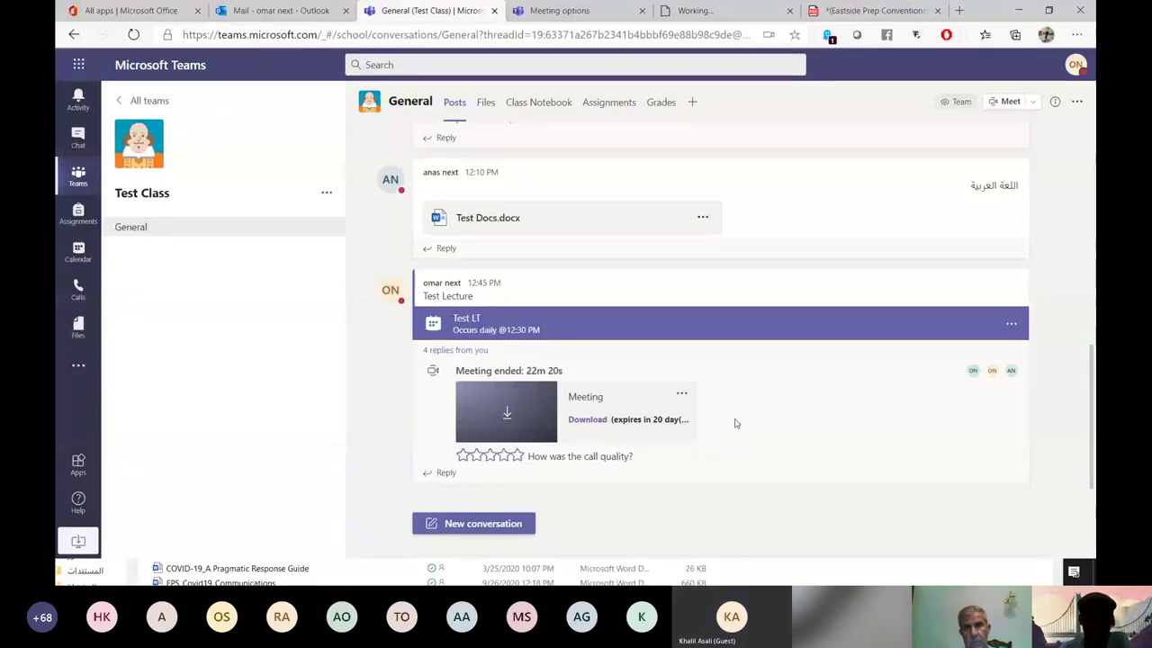
left_click(682, 394)
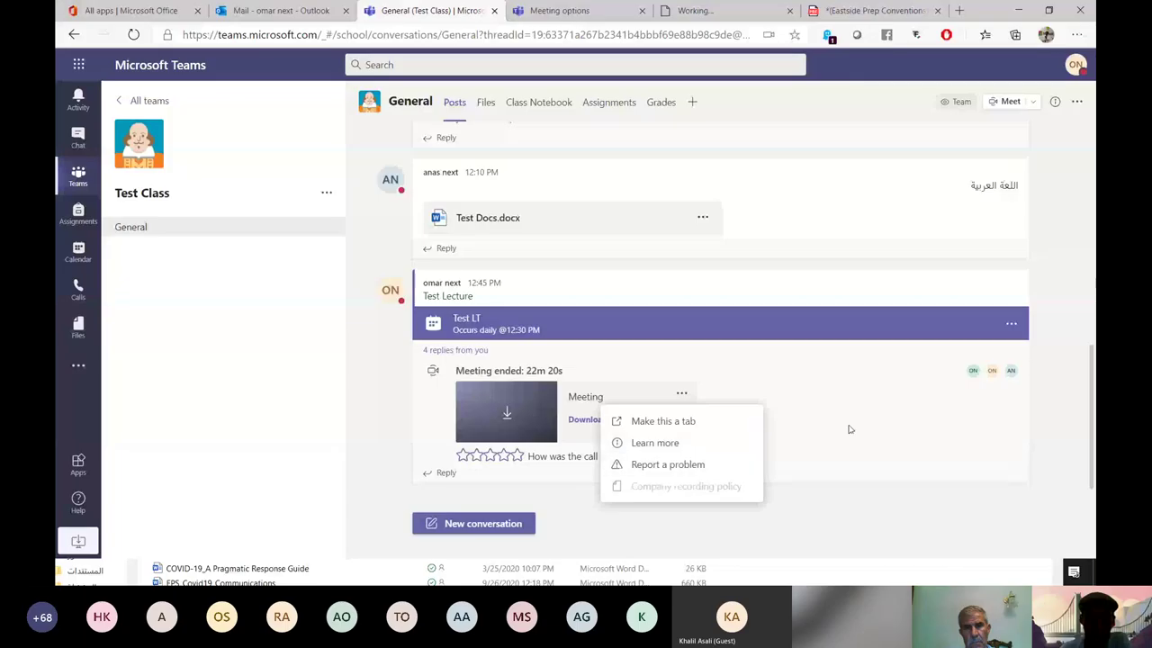
left_click(771, 414)
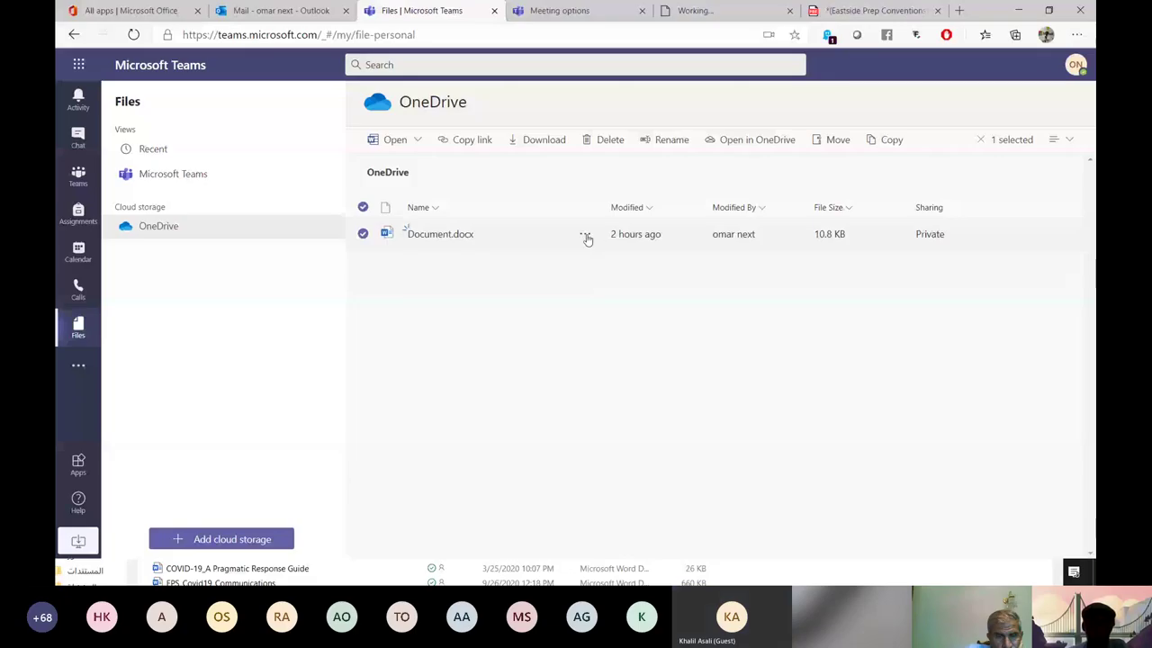
Try copying Document.docx, then cancel the duplicate copy.
left_click(585, 234)
left_click(643, 391)
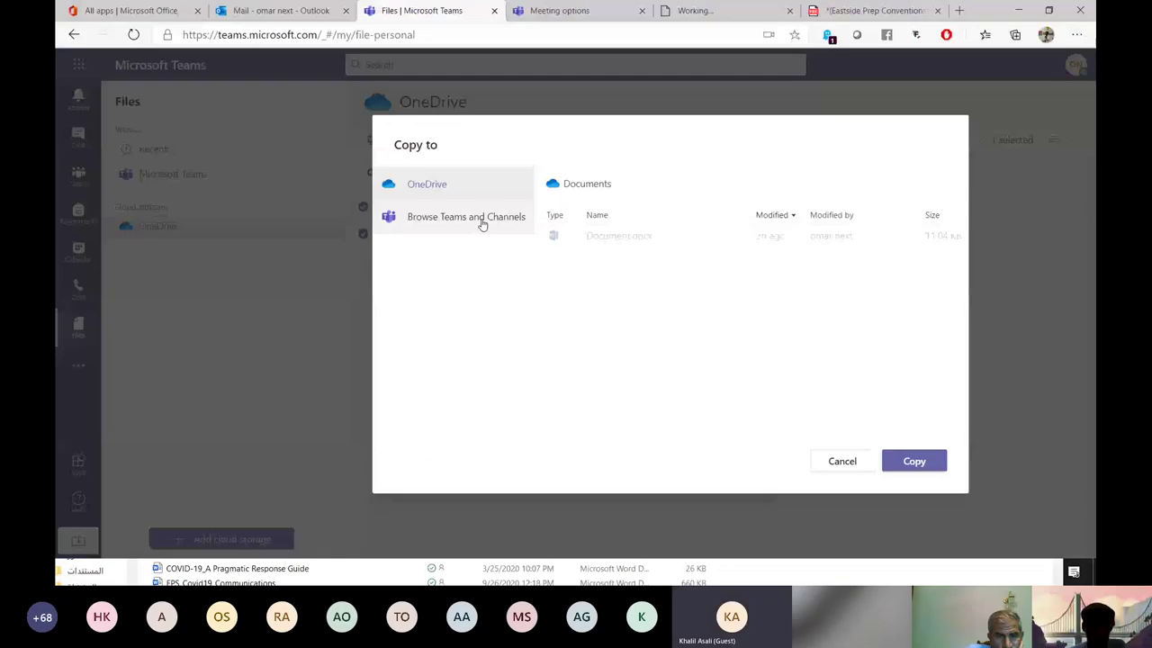
key("Return")
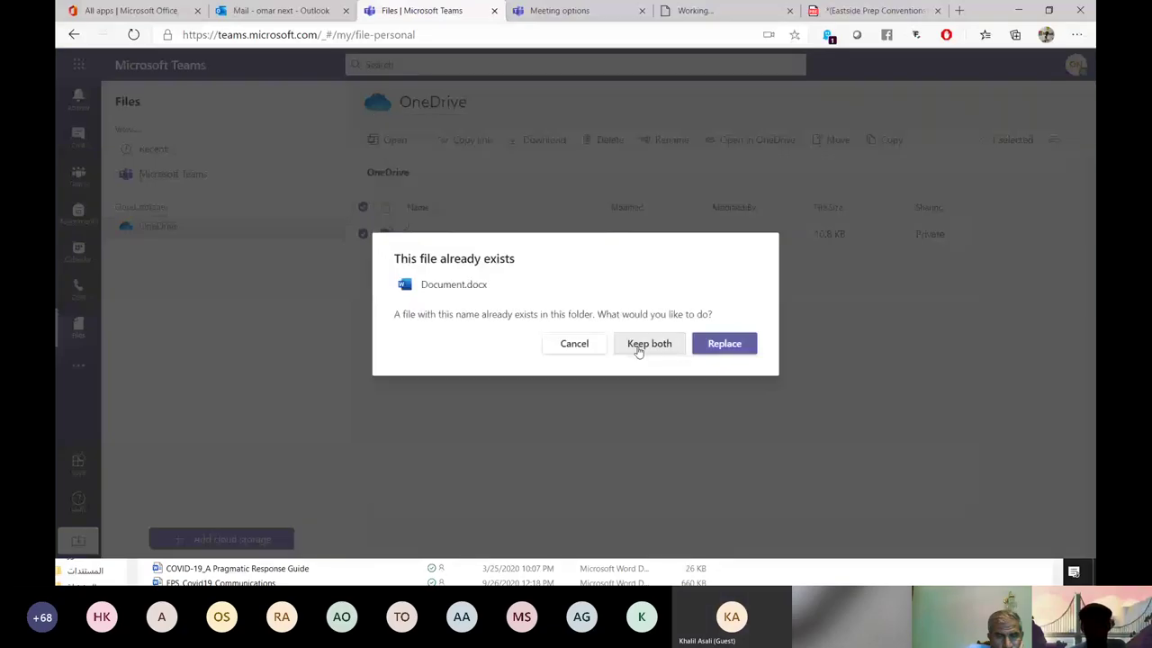
left_click(563, 347)
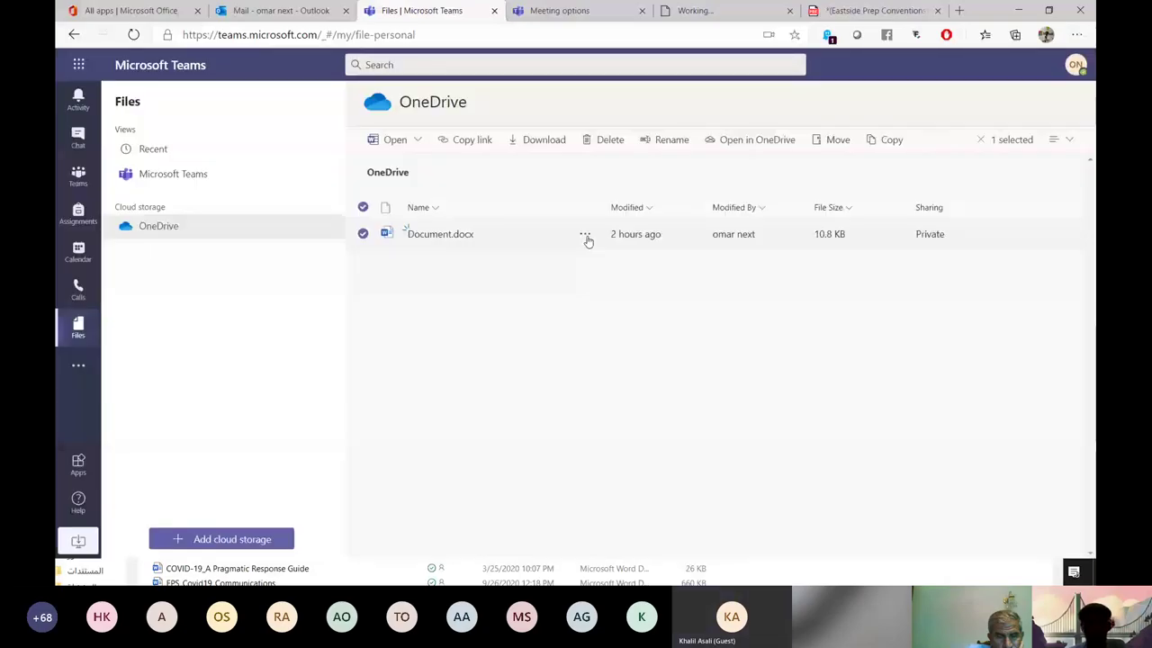
Copy Document.docx again, browsing Teams and Channels into the Computer CS team's folders.
left_click(585, 234)
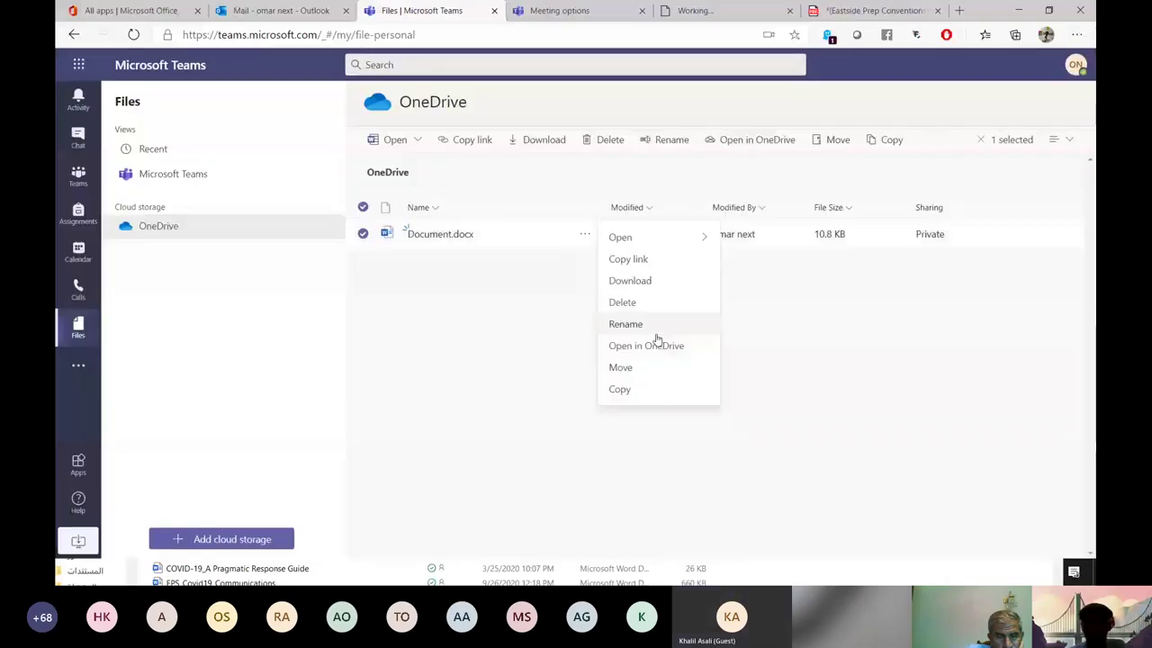
left_click(656, 389)
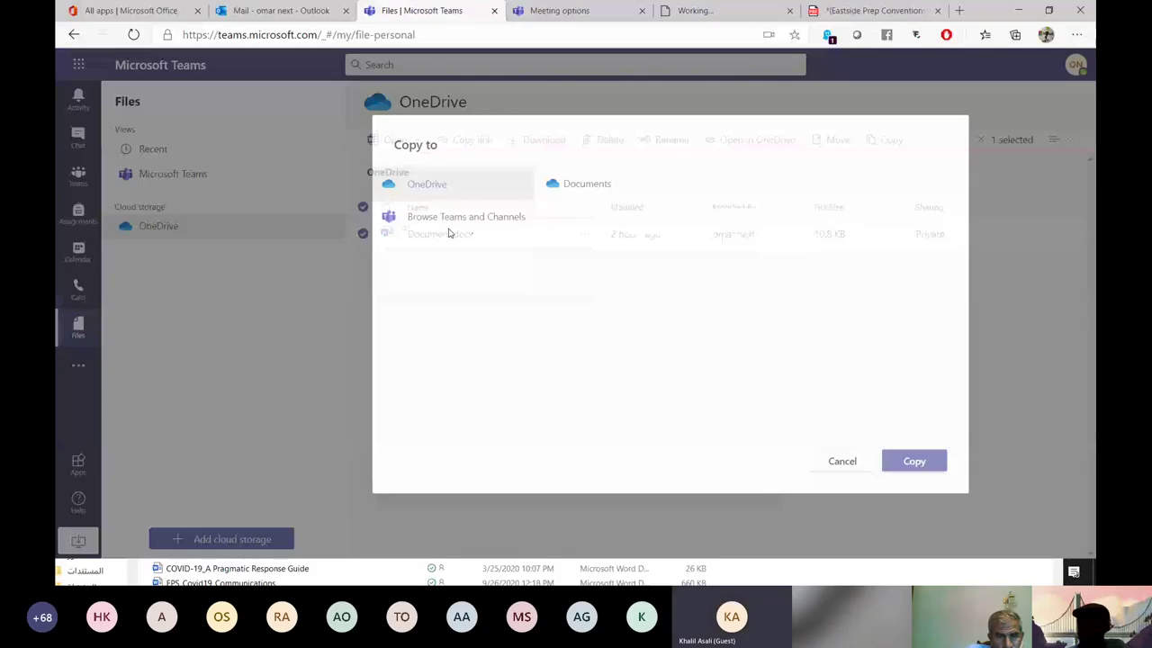
left_click(454, 217)
left_click(587, 237)
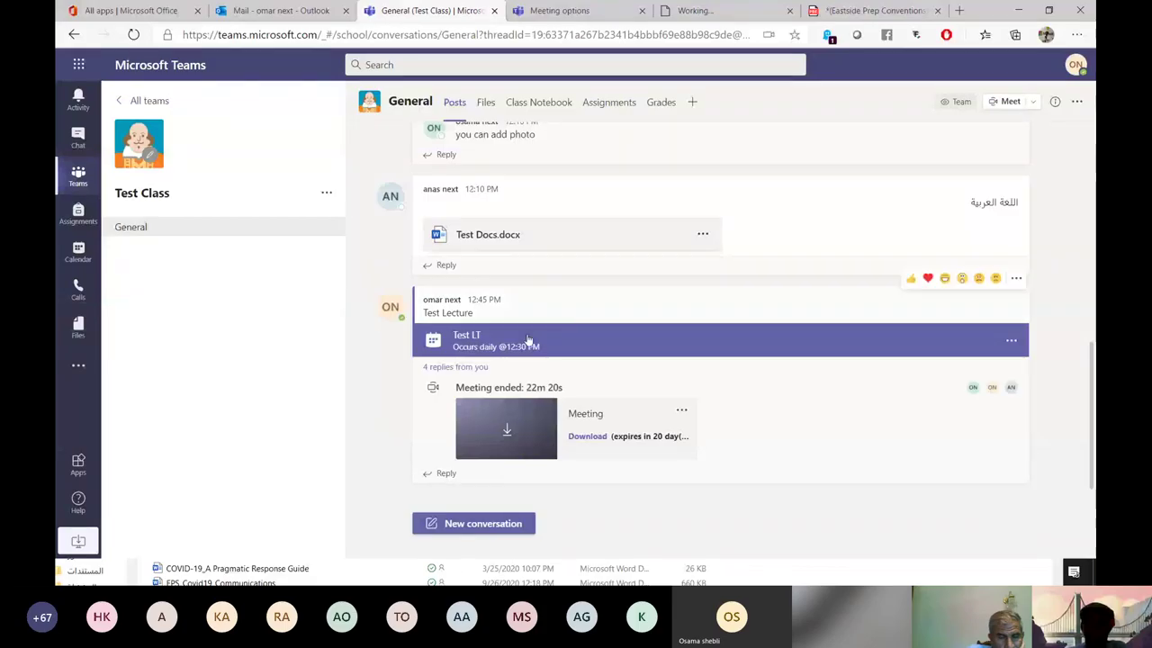
Open the Test LT meeting details and join the meeting.
left_click(529, 339)
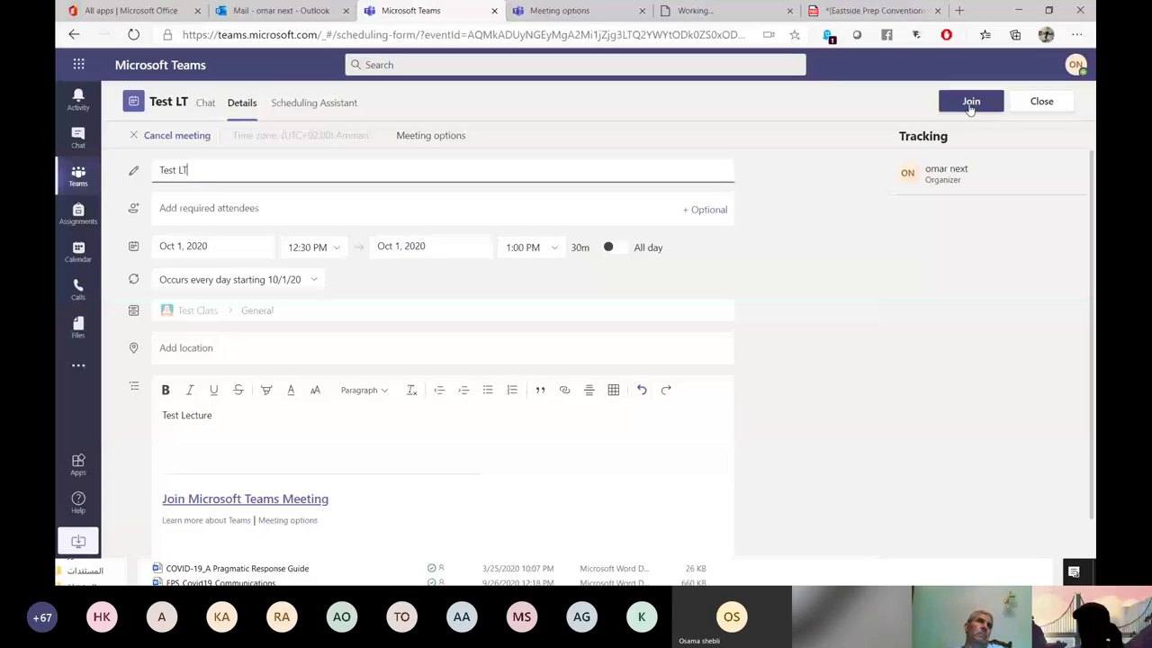
left_click(970, 102)
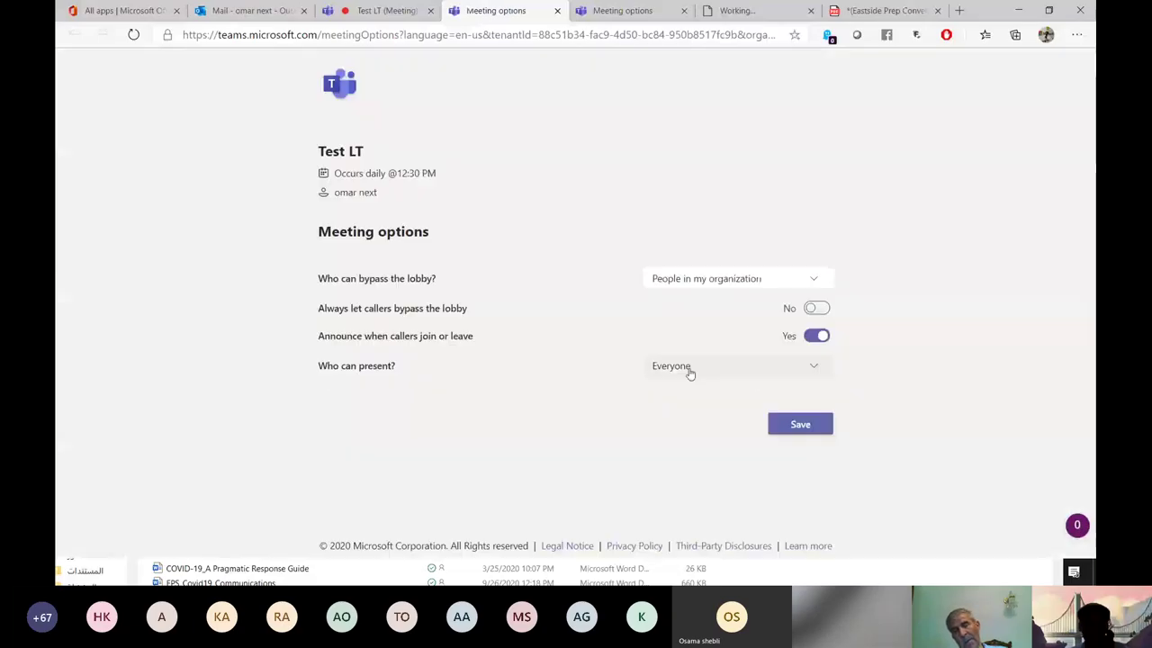
Set 'Who can present?' to Specific people, then return to the Test LT meeting tab.
left_click(687, 370)
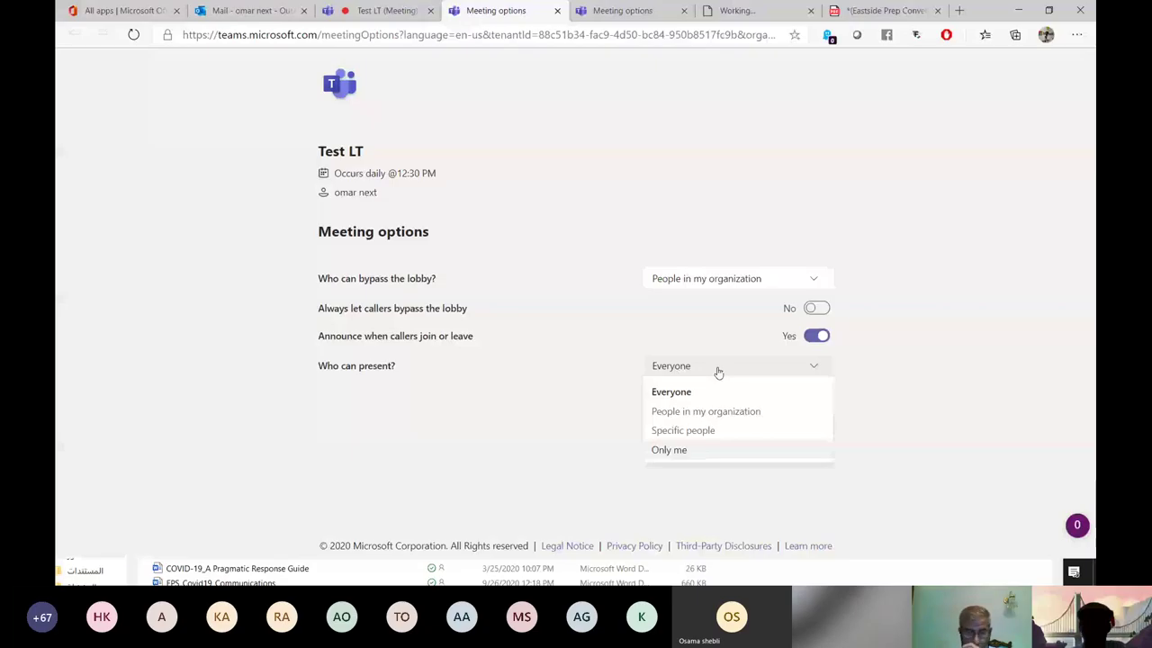
left_click(688, 430)
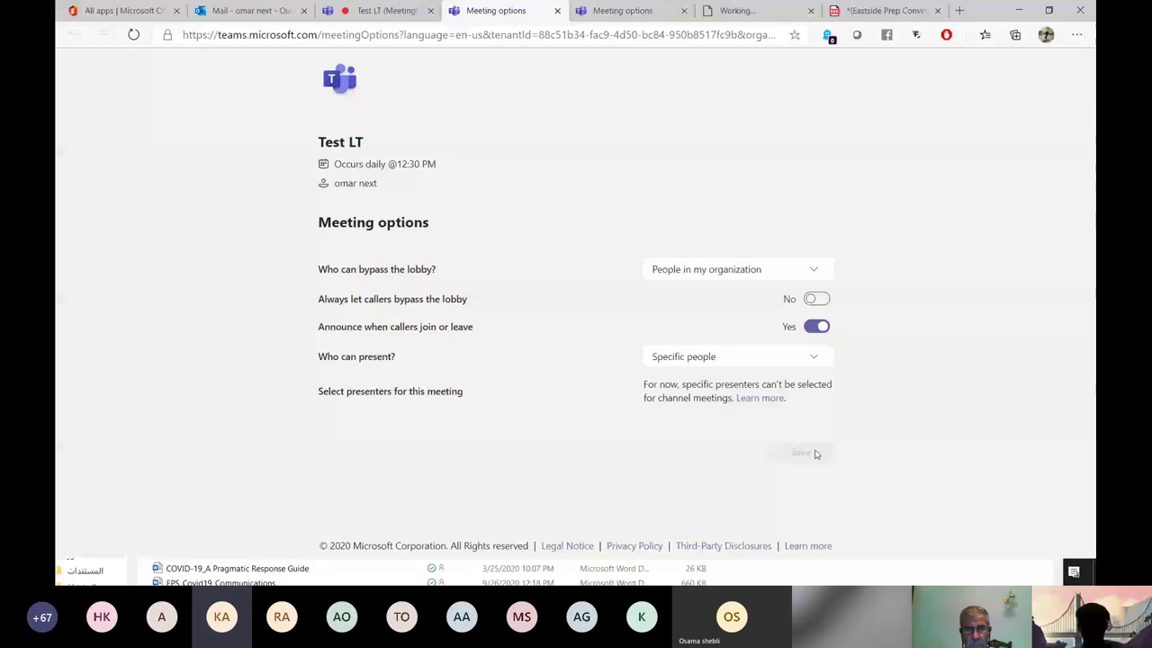
left_click(372, 11)
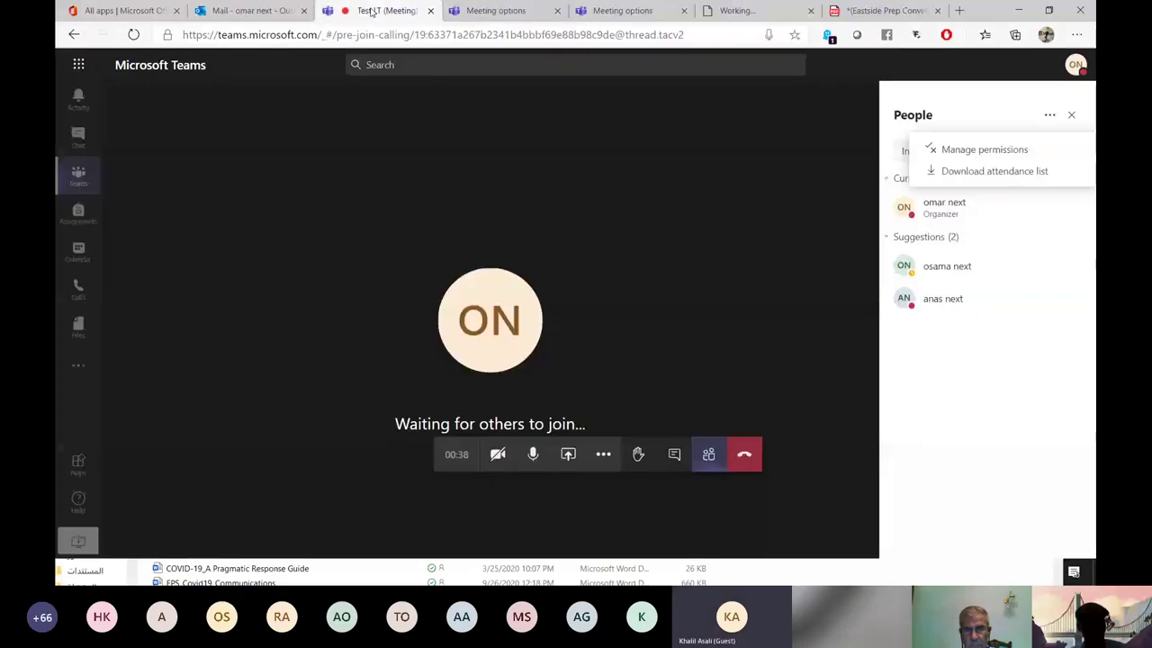
Show the Test LT meeting chat and check, then dismiss, the file attachment options.
left_click(967, 381)
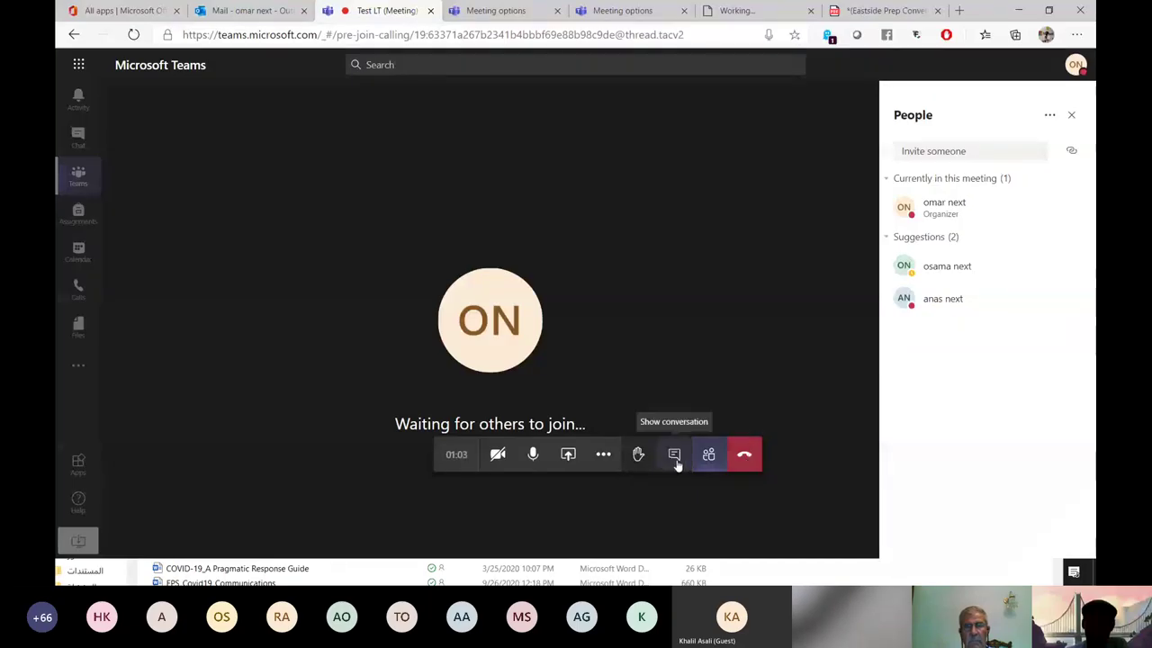
left_click(674, 456)
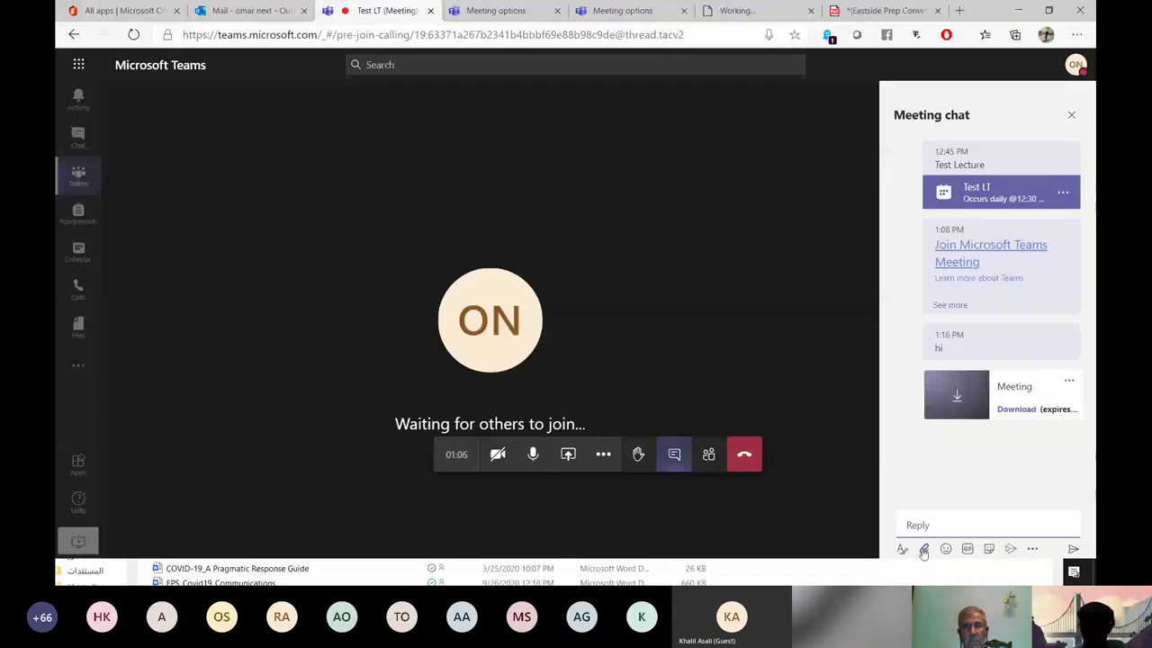
left_click(923, 549)
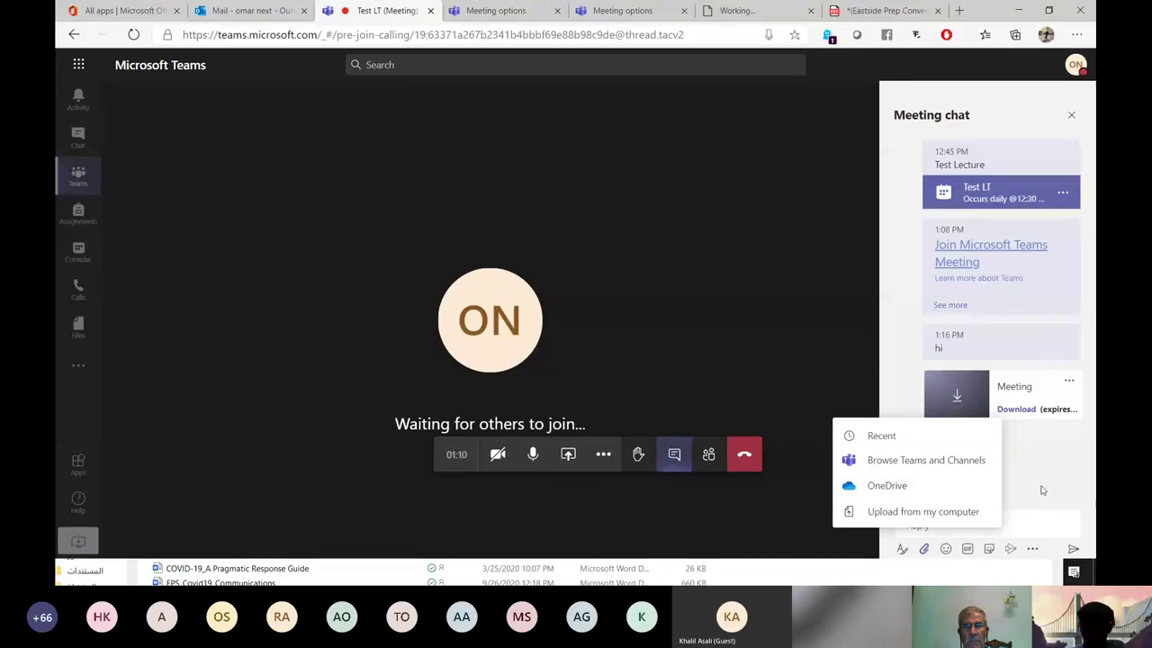
left_click(1041, 490)
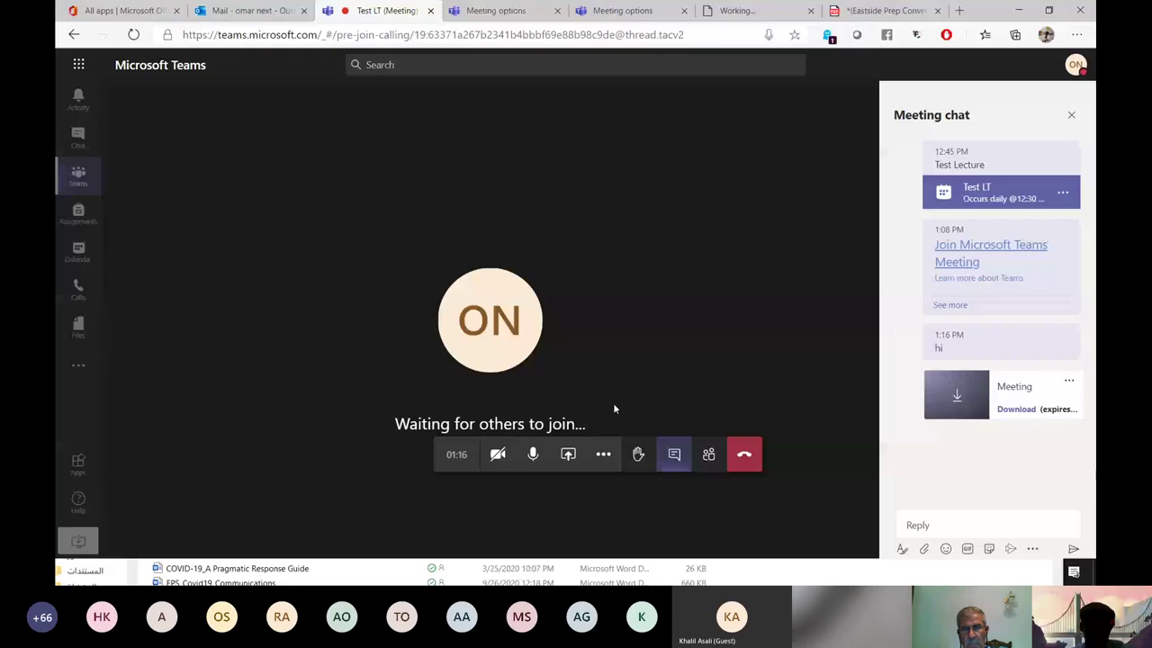
Share your entire screen in the Test LT meeting via the Desktop/Window option.
left_click(567, 454)
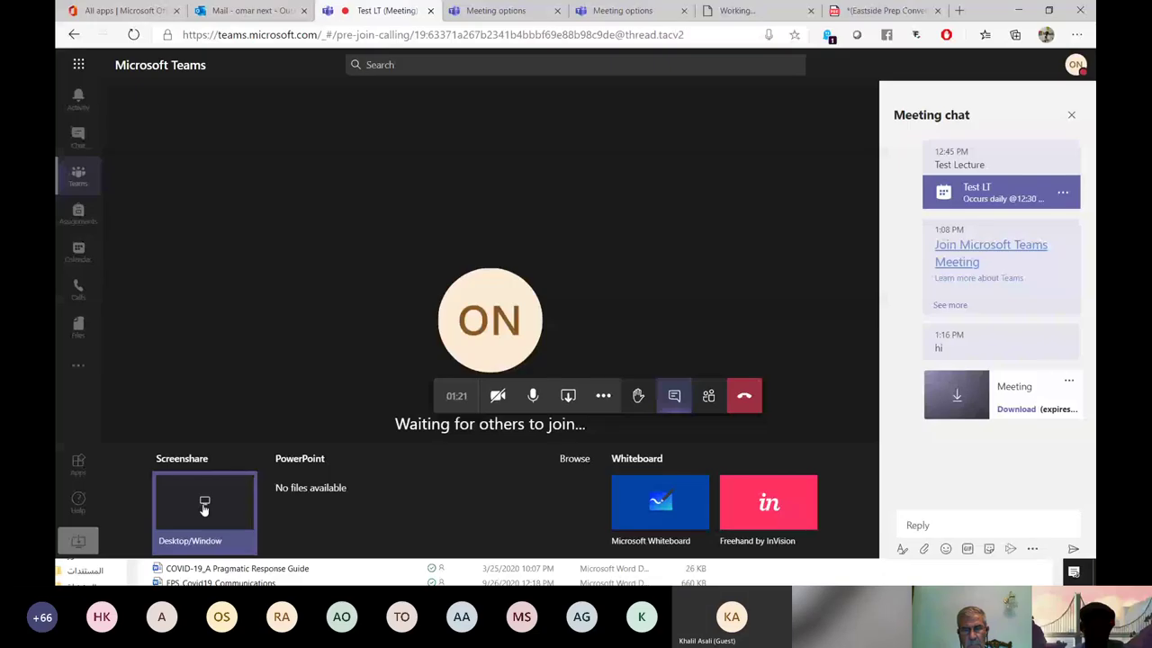
left_click(205, 508)
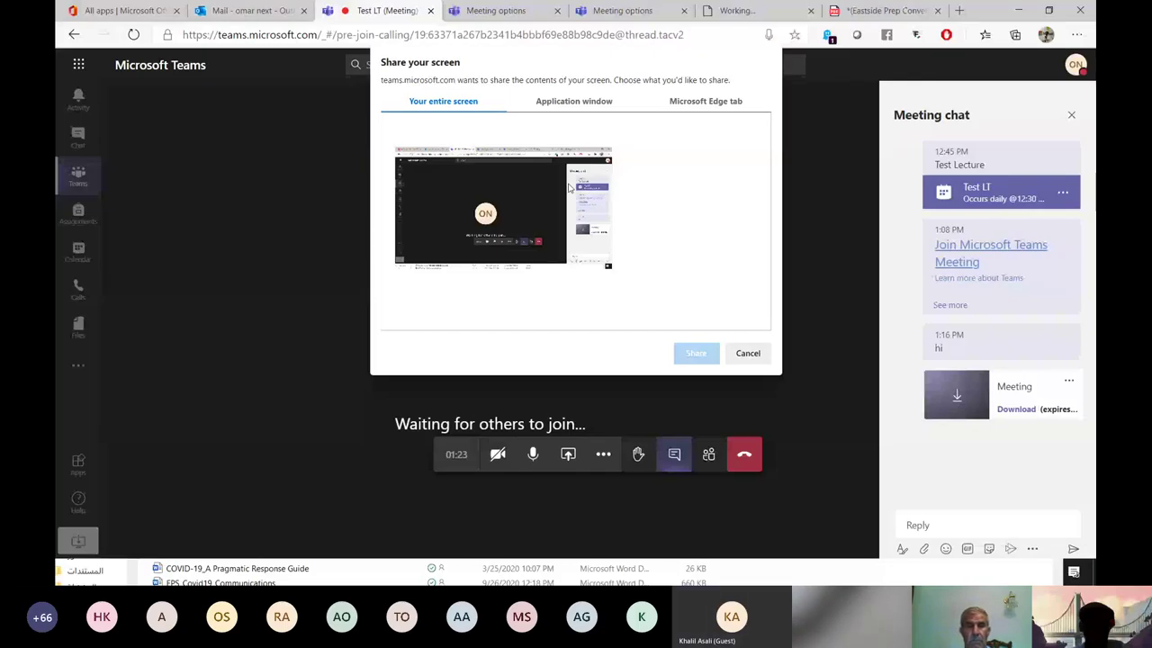
left_click(504, 207)
left_click(696, 353)
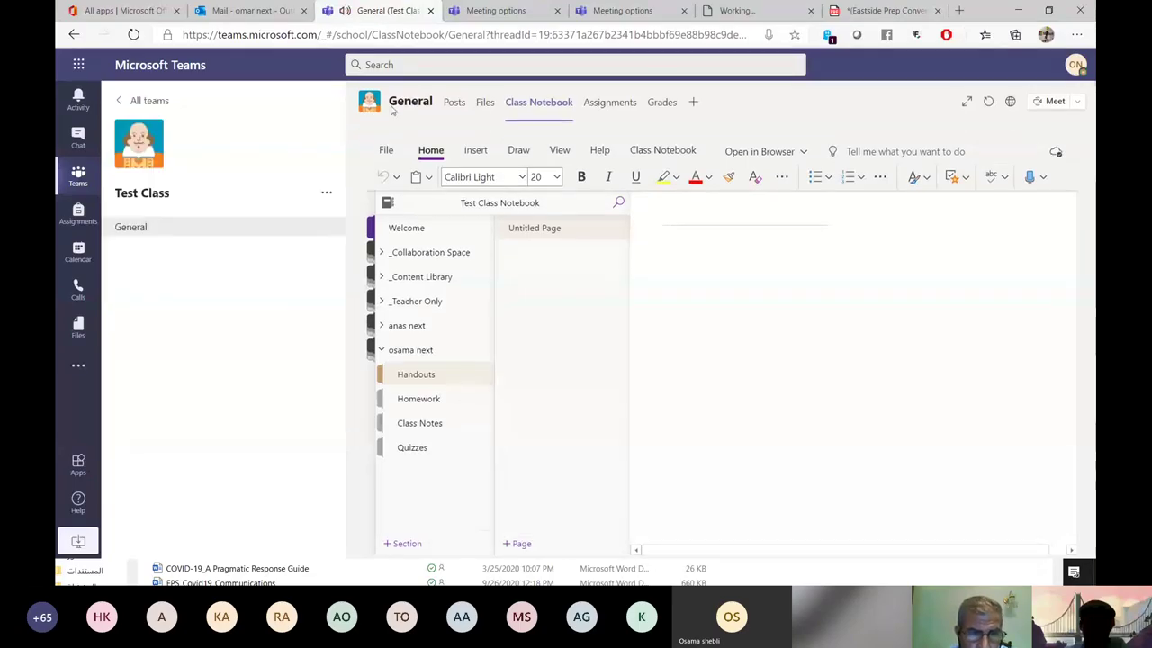
Go back to the Test Class General channel's Posts tab.
left_click(459, 104)
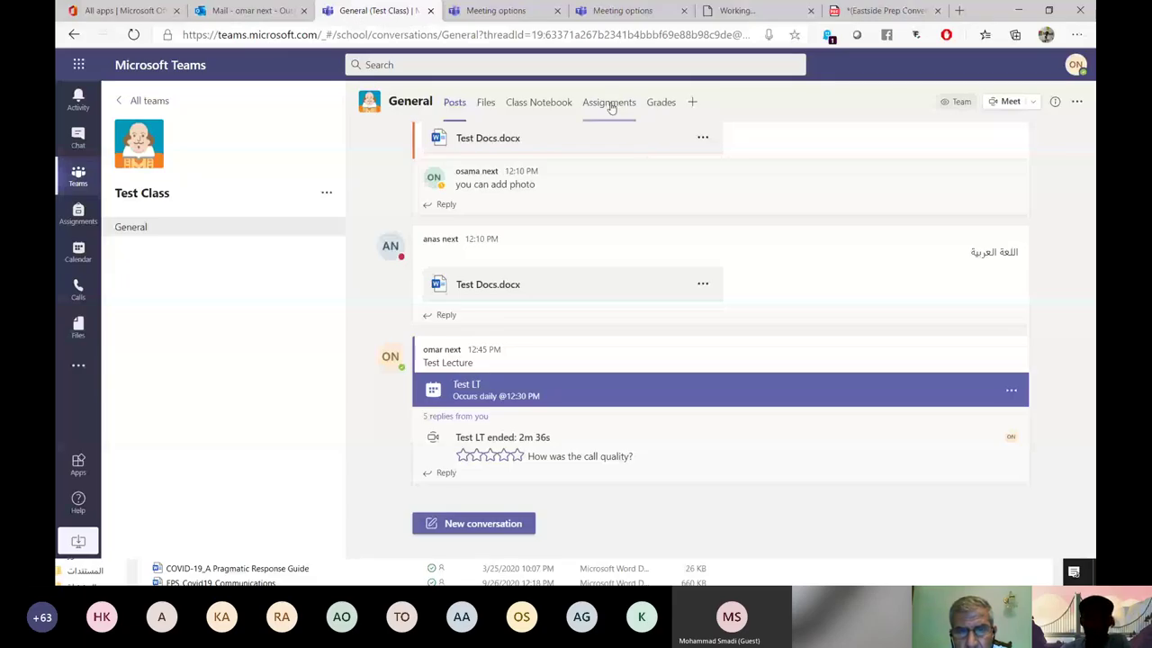
In class assignments, title the new assignment 'Test Assignment' and start editing its instructions.
left_click(611, 104)
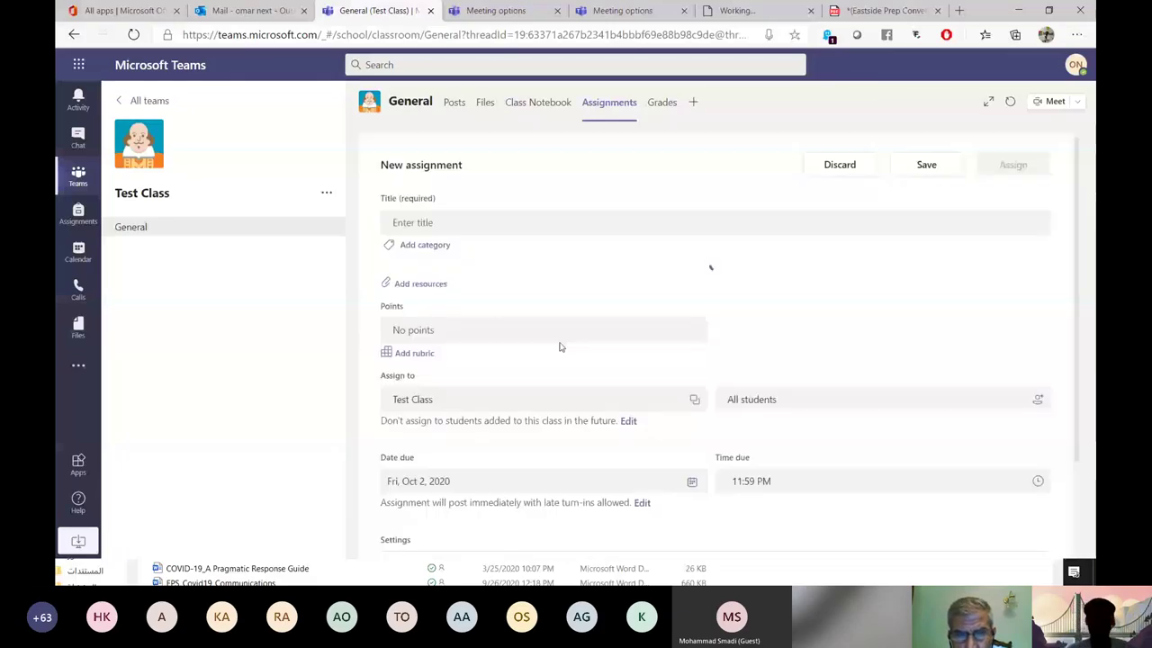
left_click(475, 221)
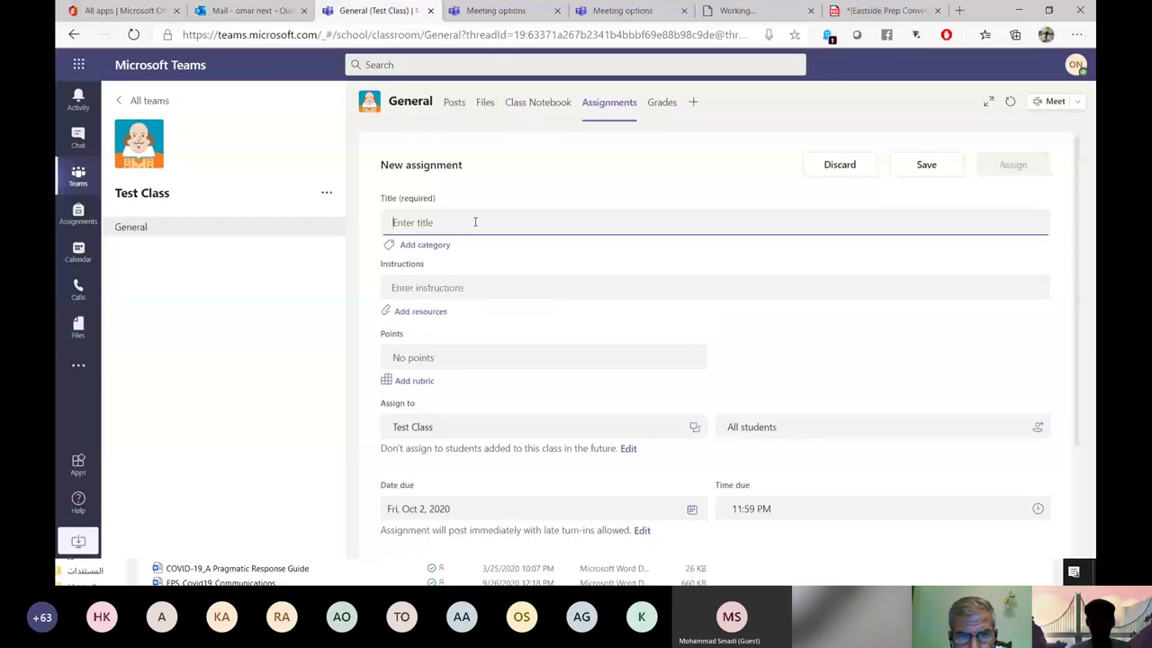
type("Te")
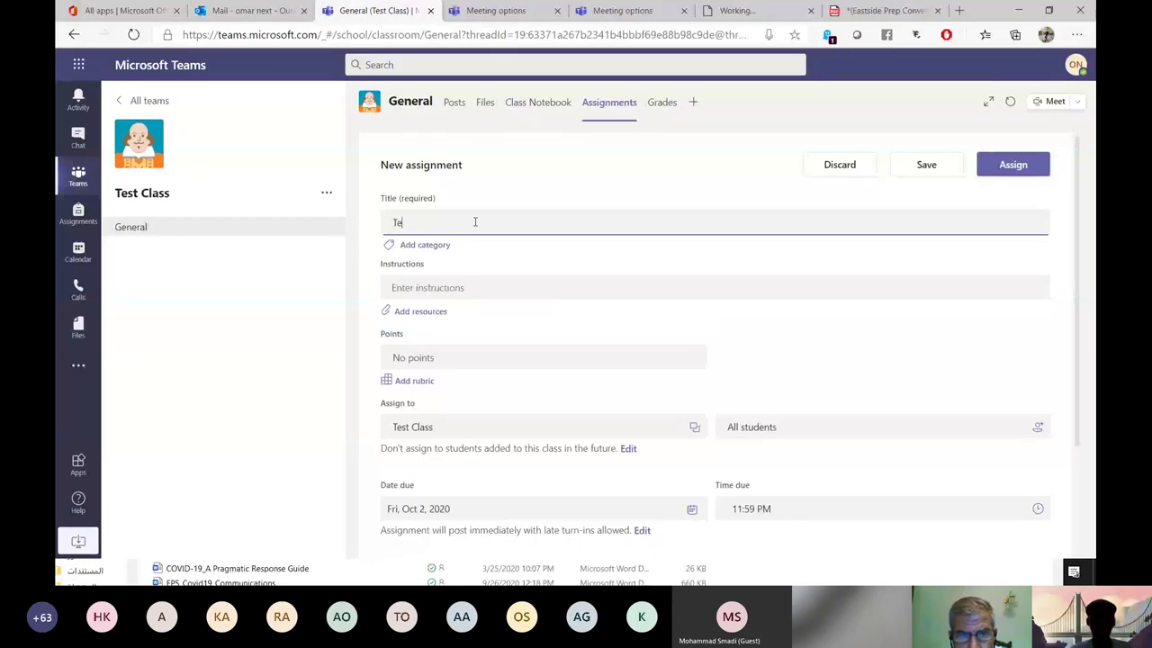
type("st")
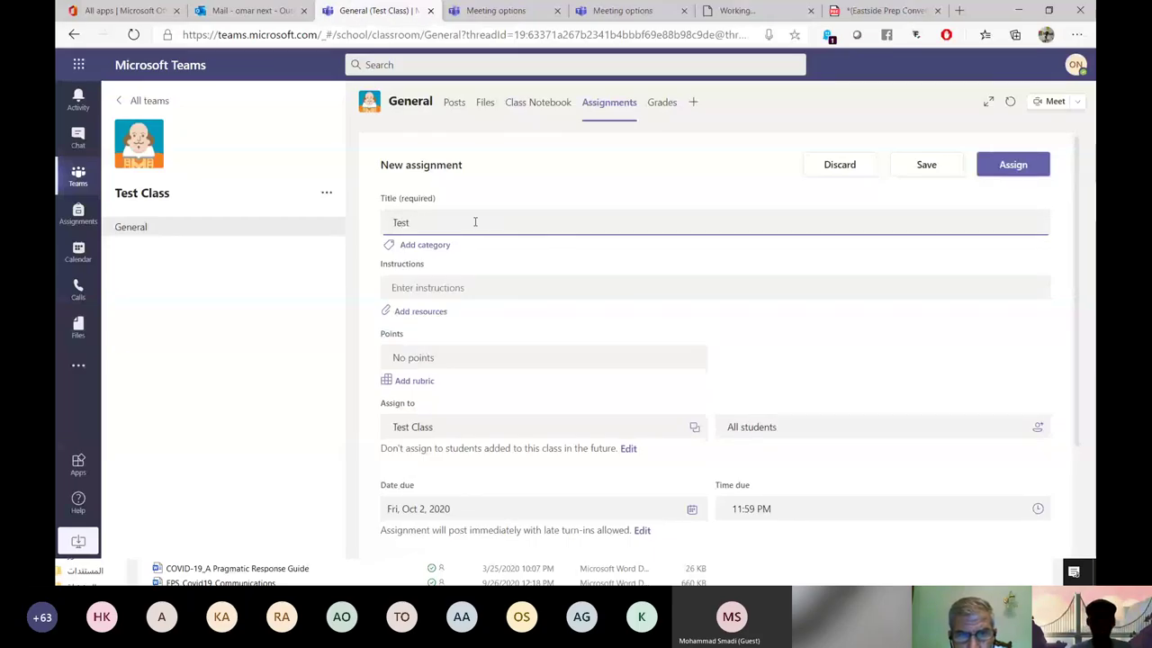
type(" Assign")
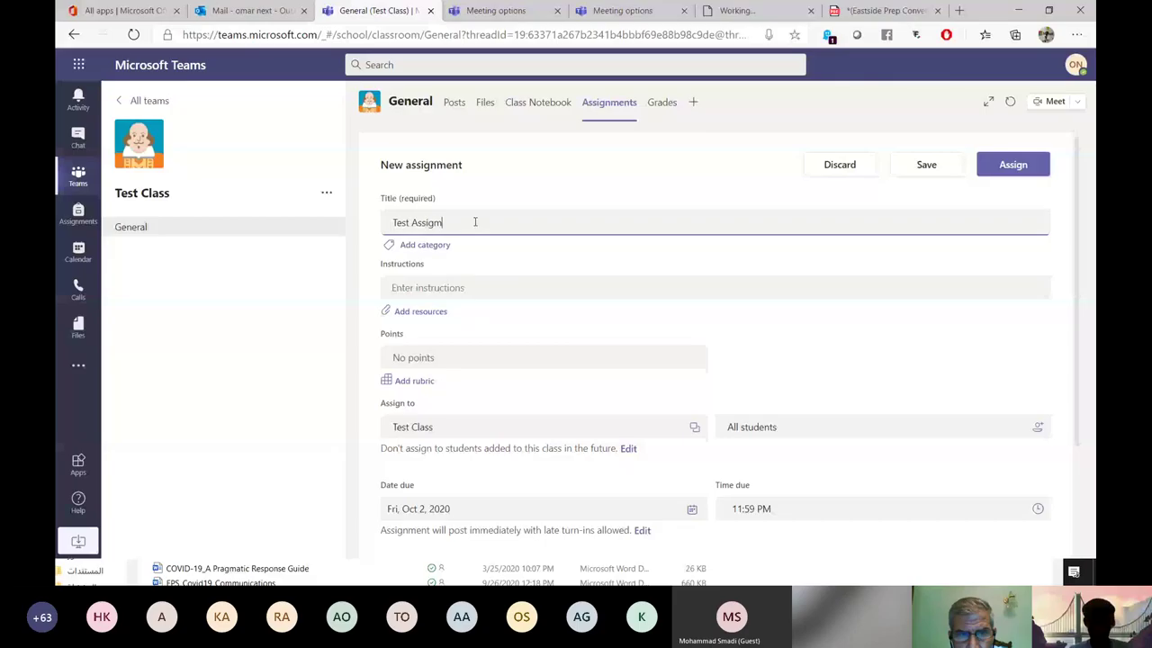
type("men")
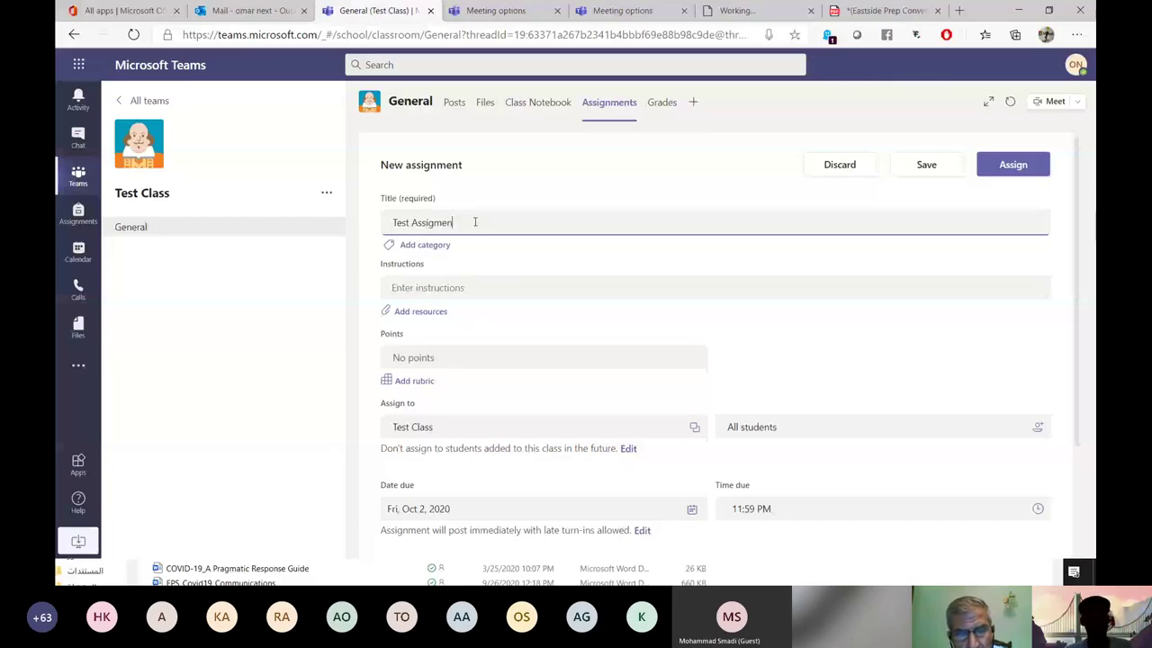
type("t")
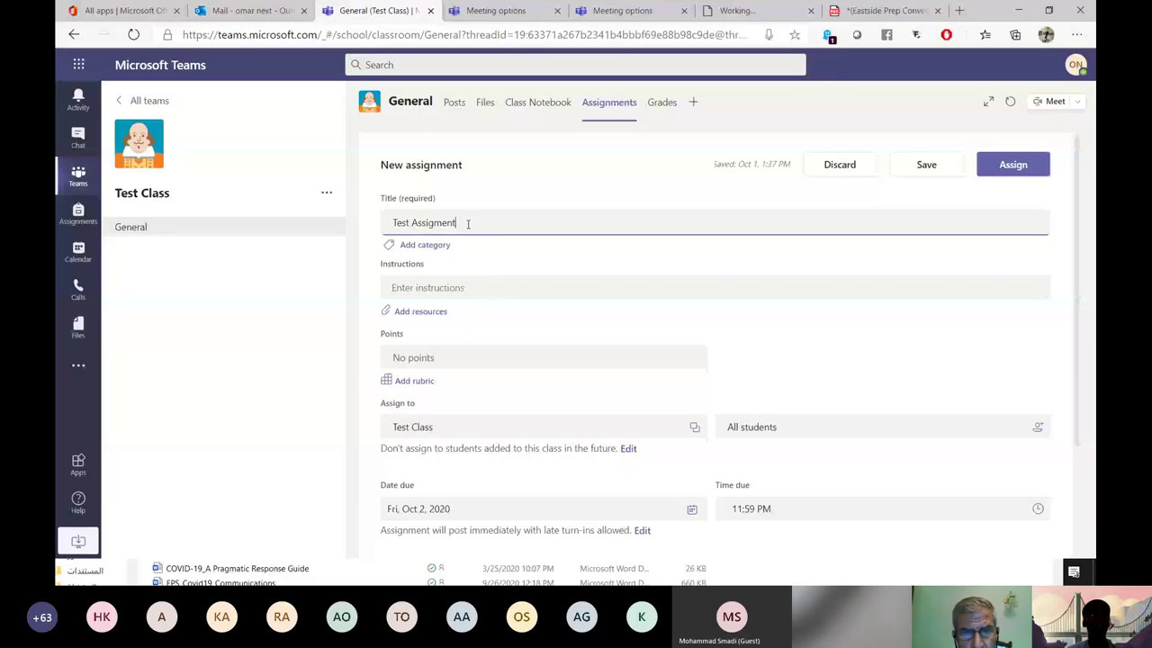
type("n")
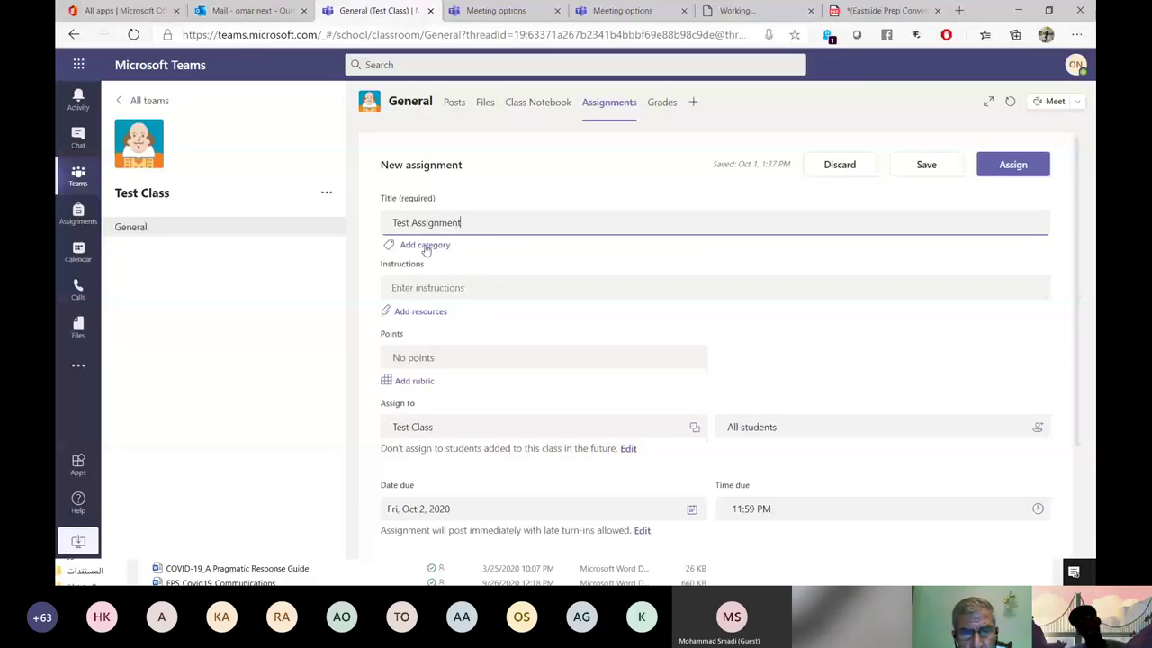
left_click(429, 290)
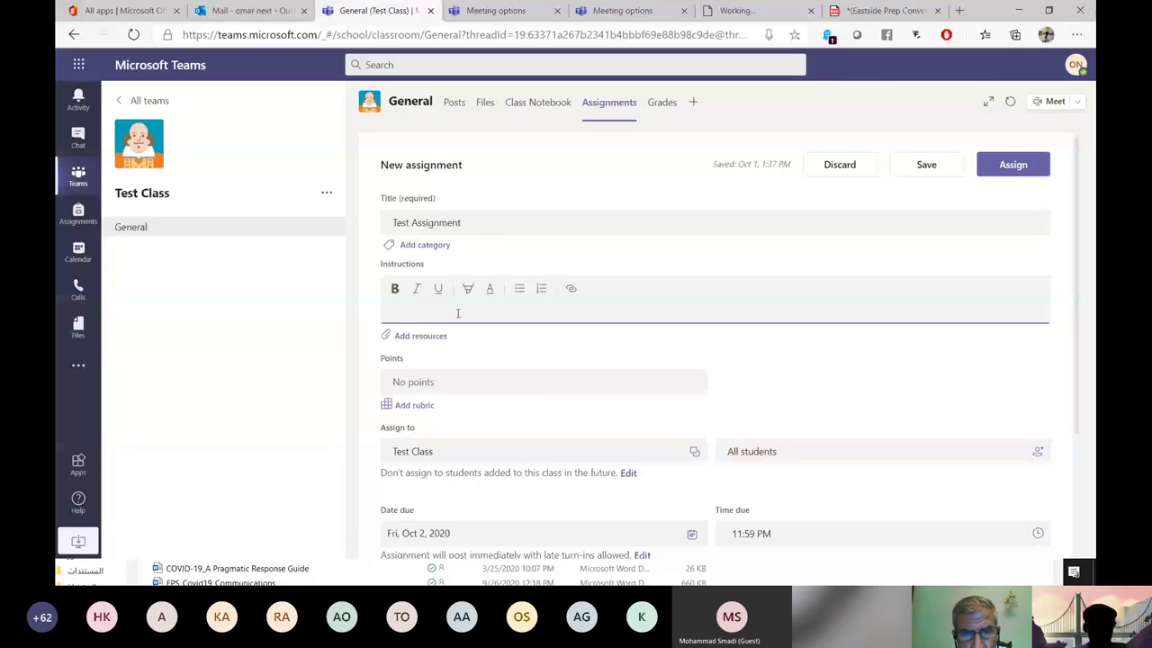
Link Eastside Prep Conventions Remote Learning Classes 03-10-20.pdf in the instructions and save them.
left_click(571, 289)
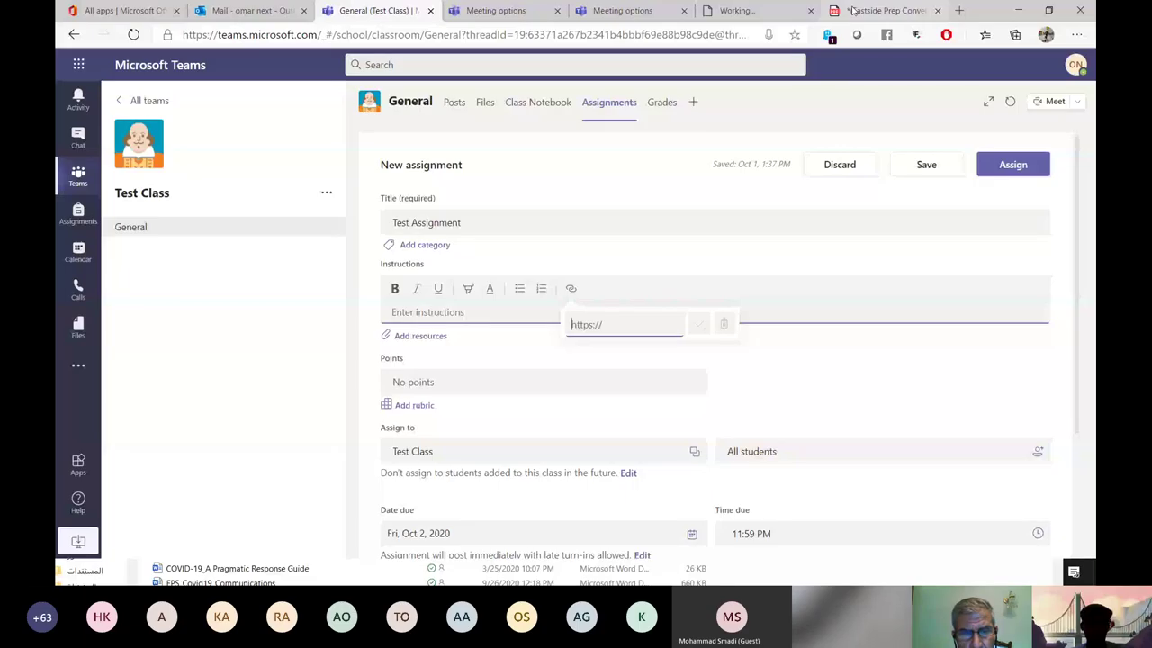
key("Return")
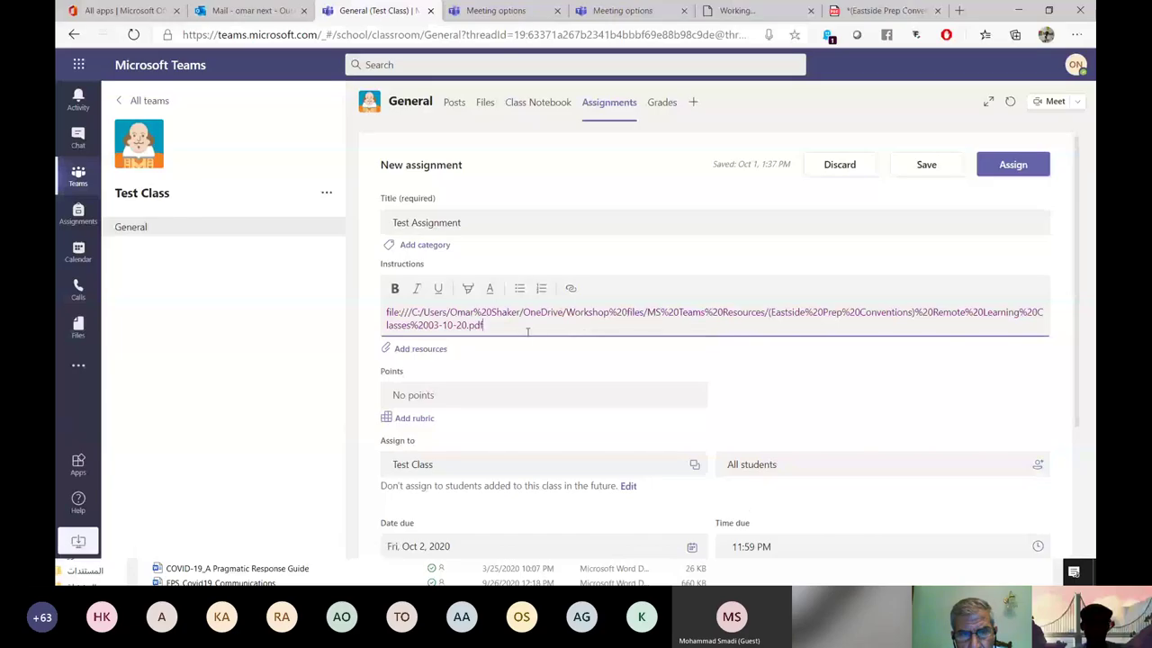
left_click(428, 354)
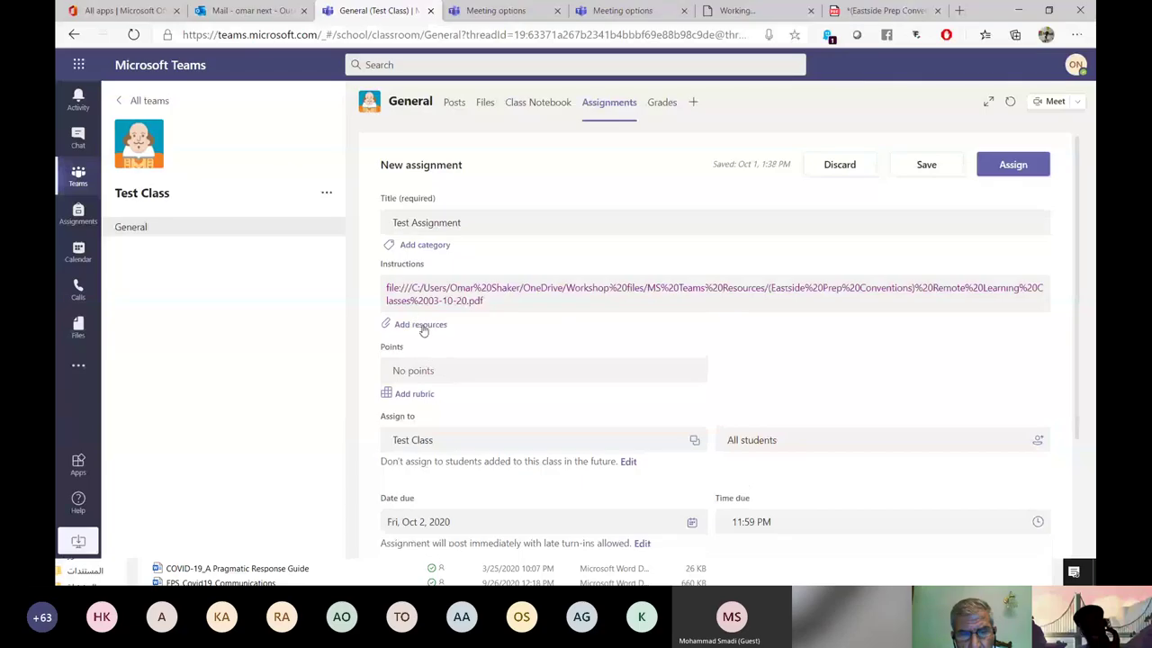
left_click(423, 325)
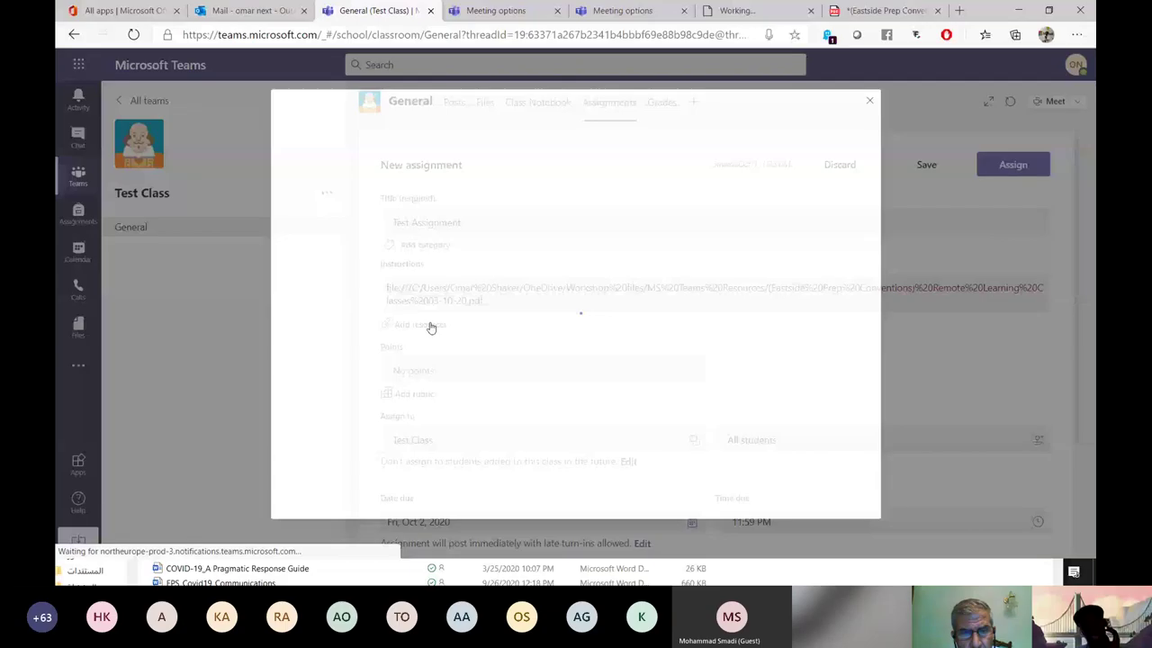
Look through the resource sources, then upload How to manage your Teams.docx from this device.
left_click(431, 328)
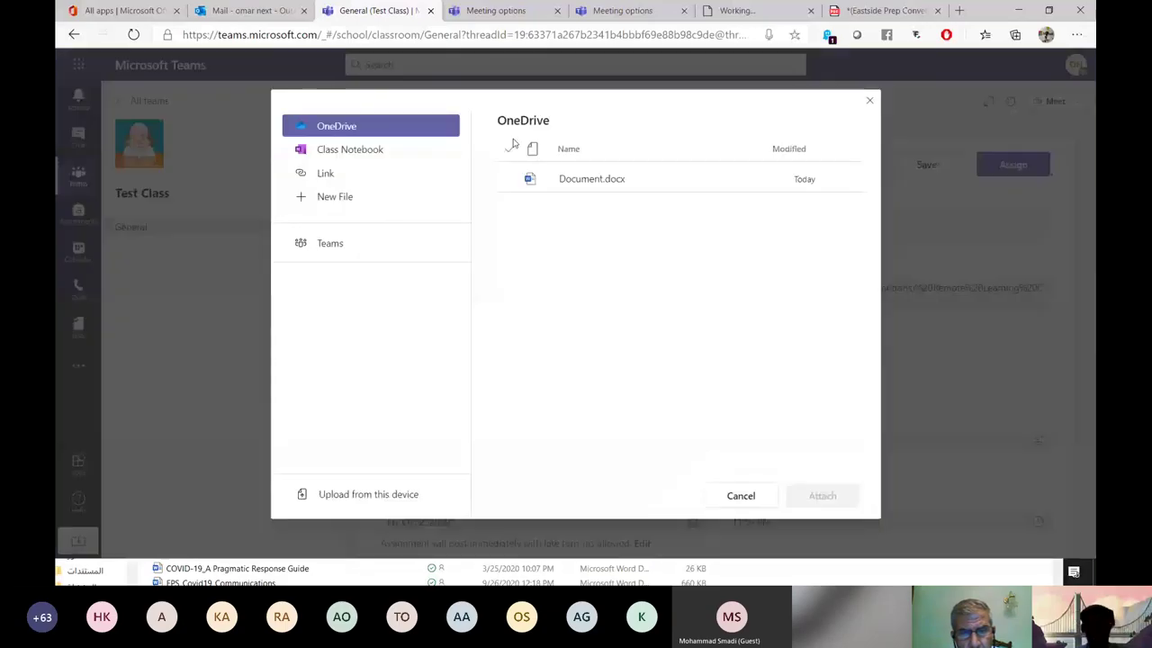
left_click(351, 151)
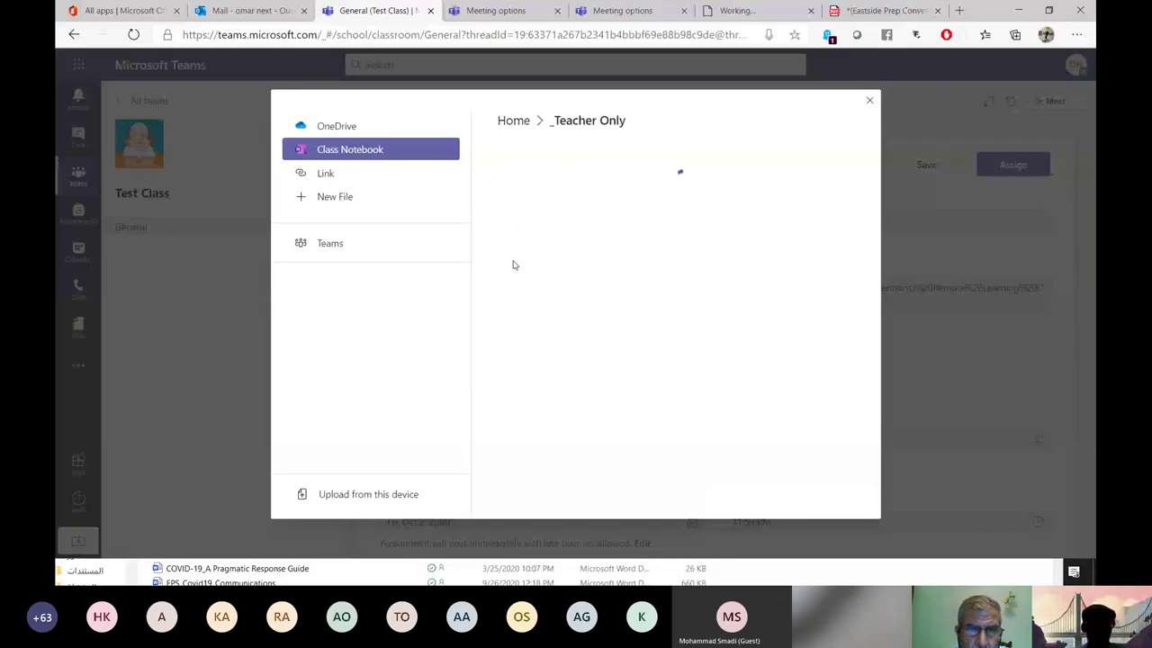
left_click(353, 176)
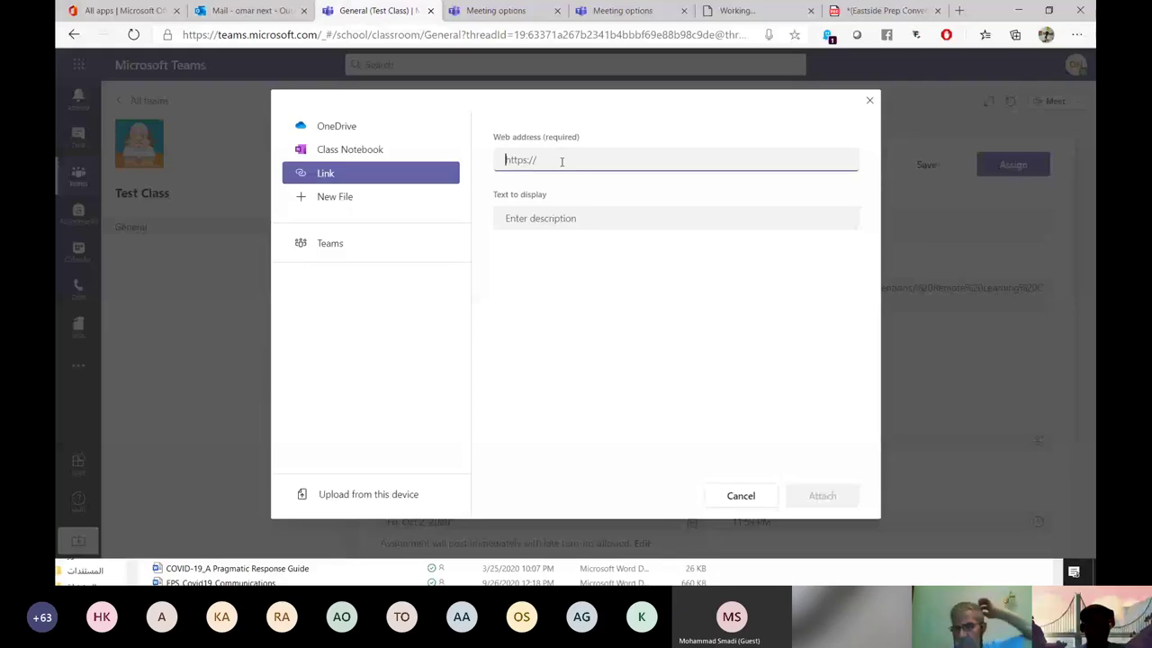
left_click(369, 201)
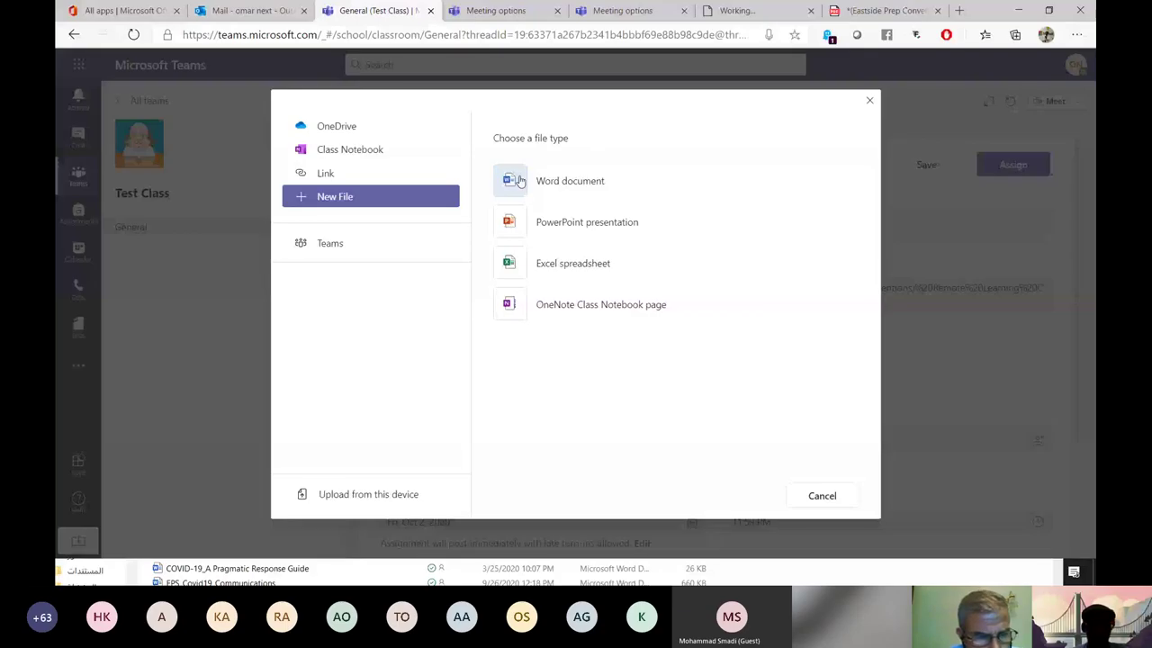
left_click(330, 243)
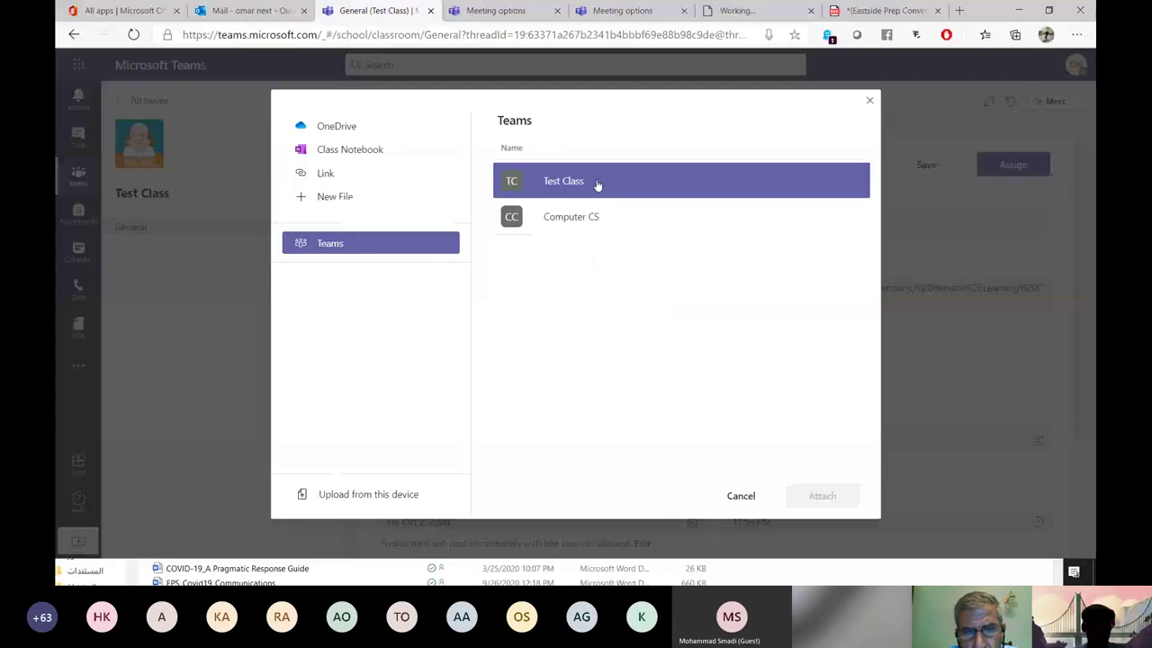
left_click(597, 185)
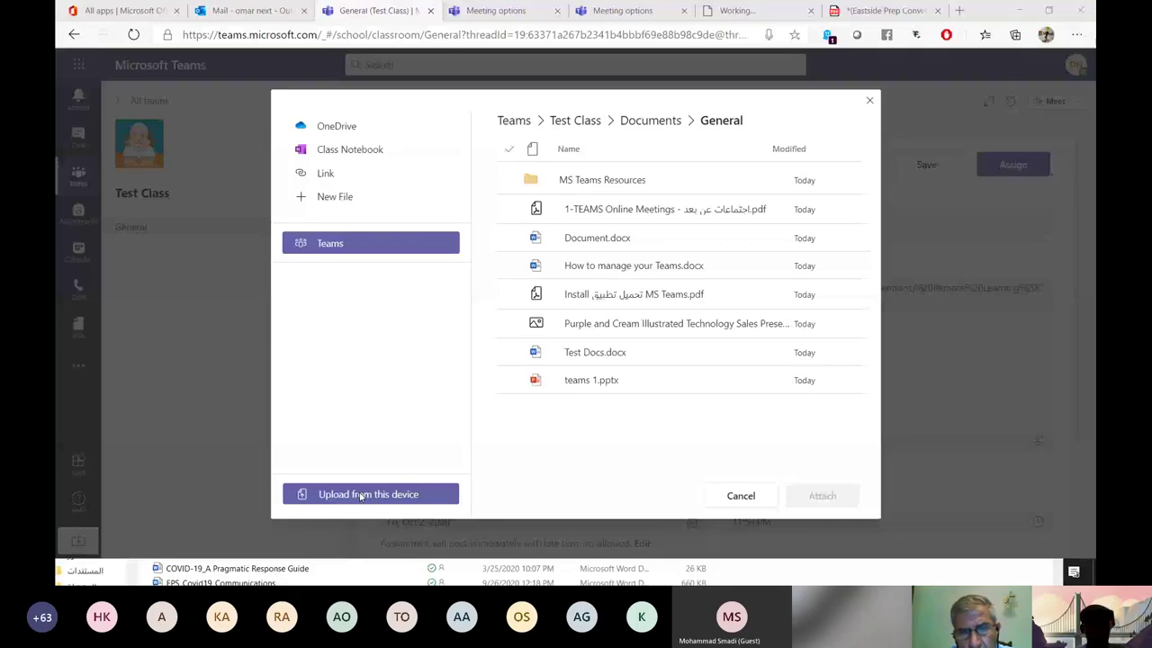
left_click(360, 496)
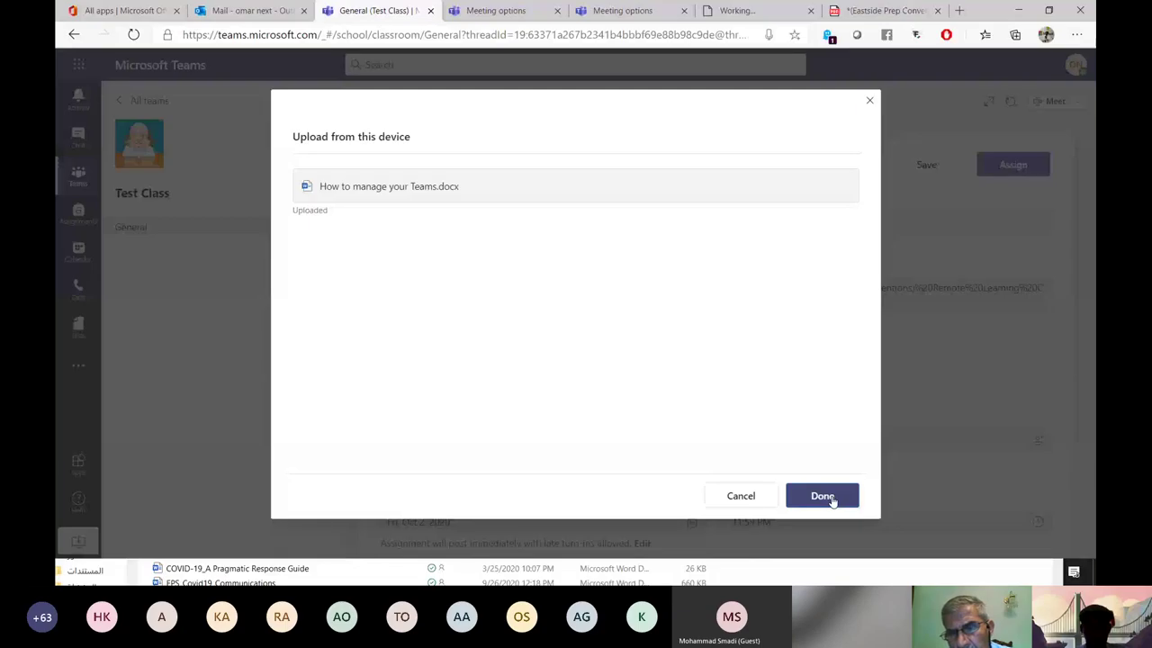
left_click(822, 495)
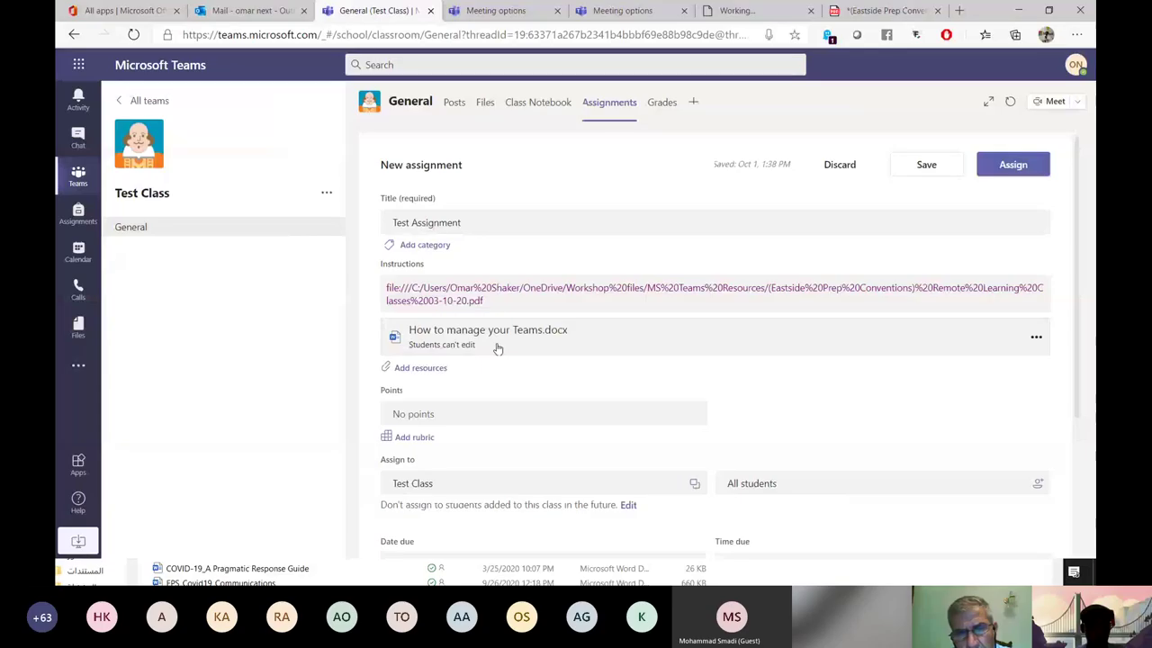
Enter 10 in the Points field and start adding a grading rubric.
scroll(496, 347, "down", 2)
left_click(438, 285)
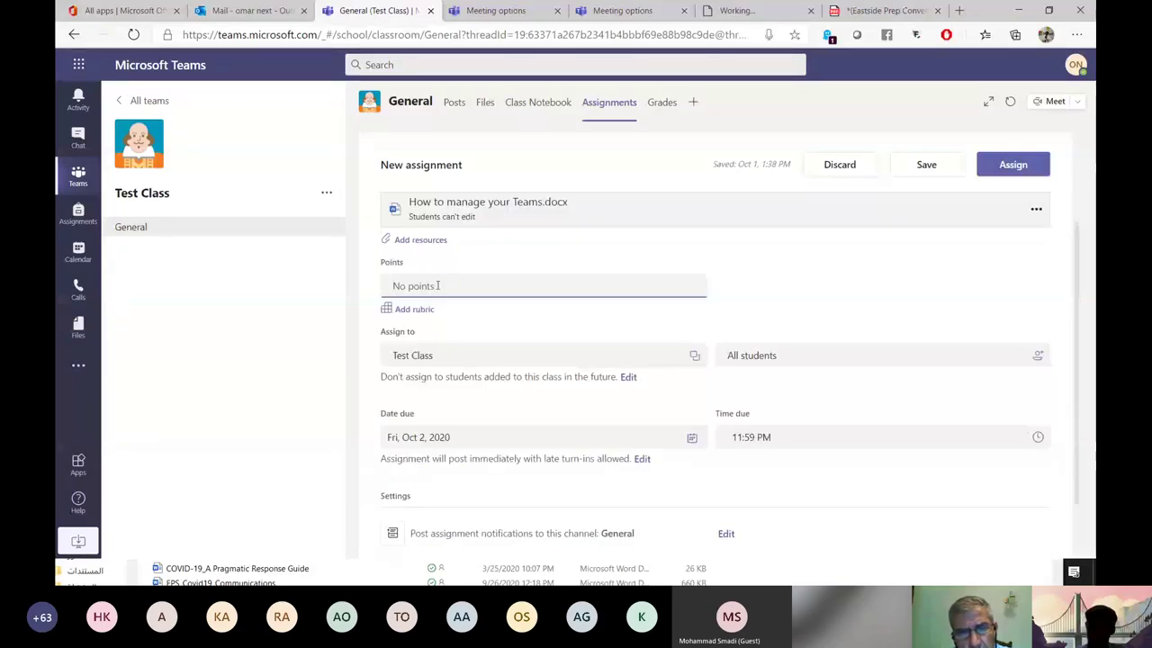
type("10")
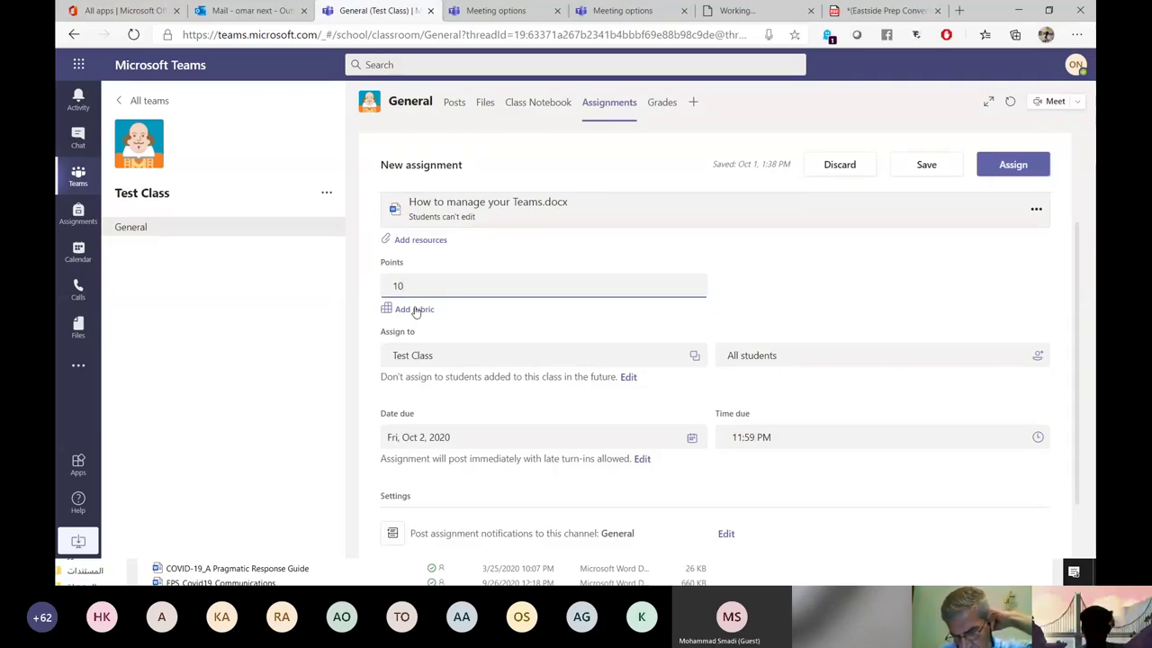
left_click(415, 310)
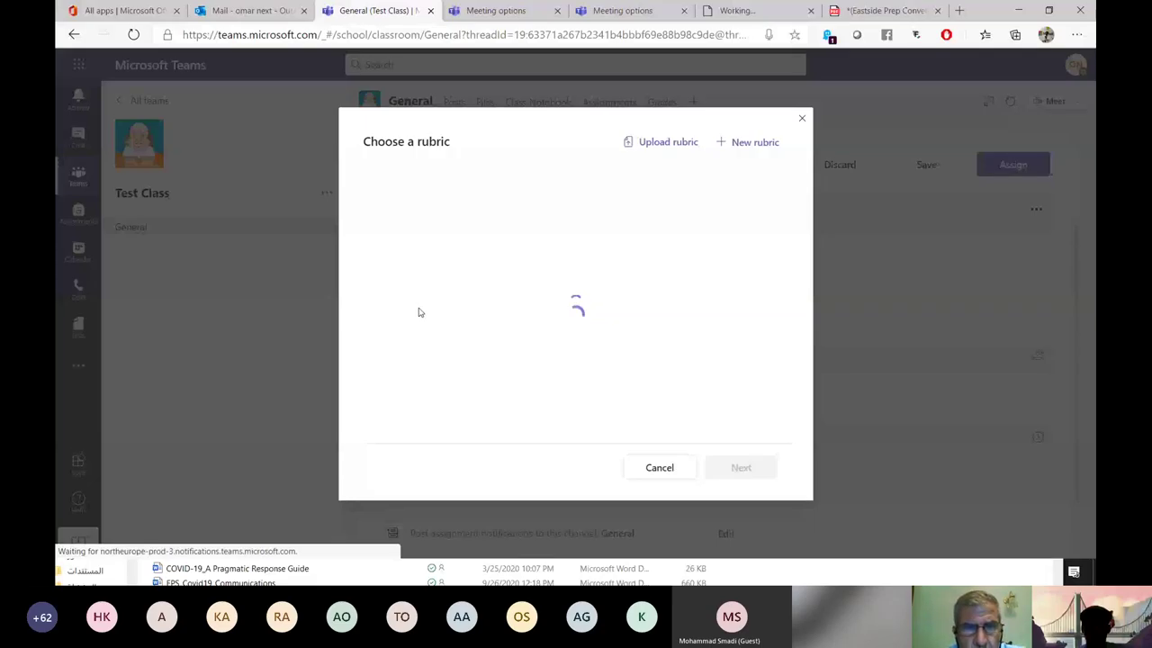
Create a new rubric titled Point1.
left_click(754, 143)
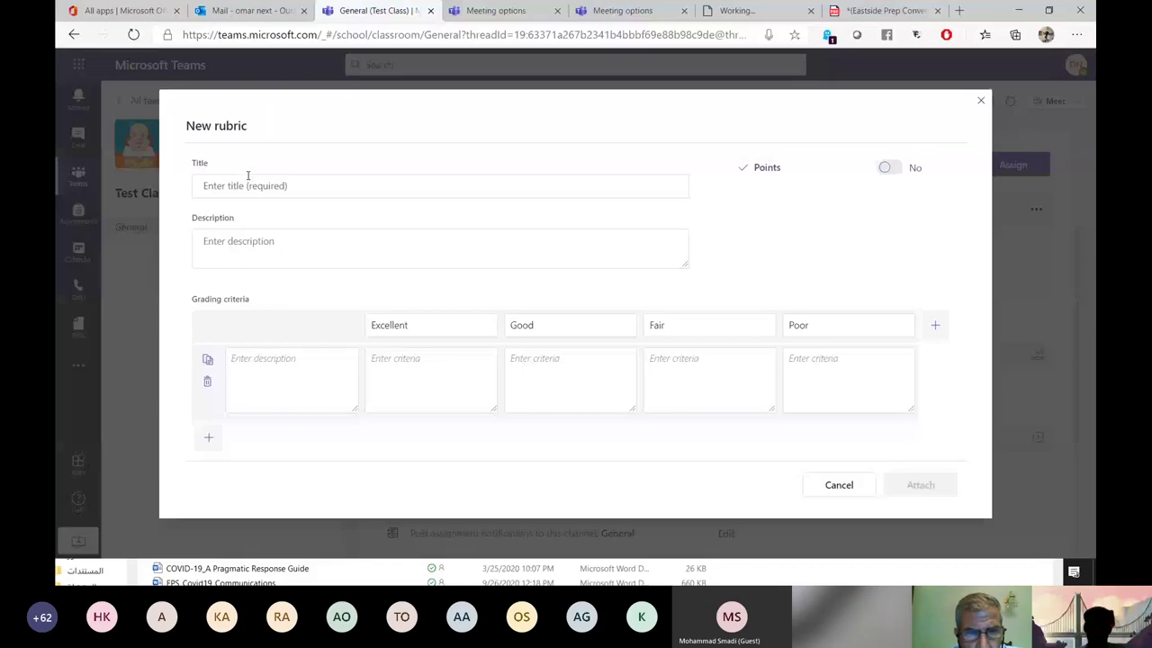
left_click(247, 177)
type("Point")
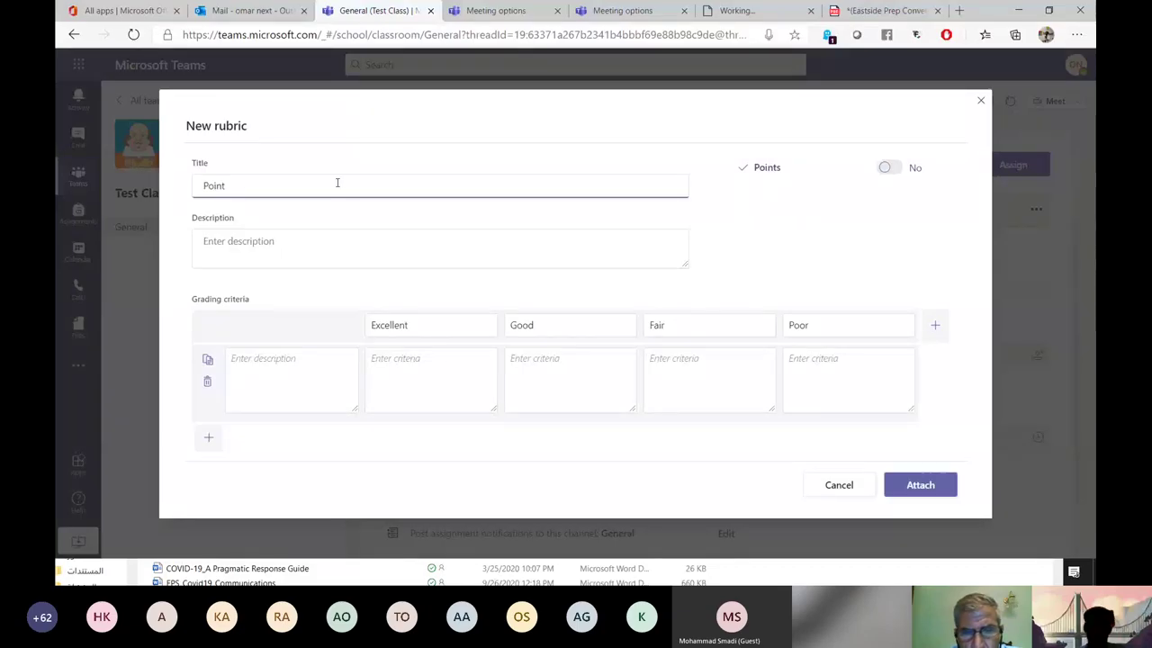
type("1")
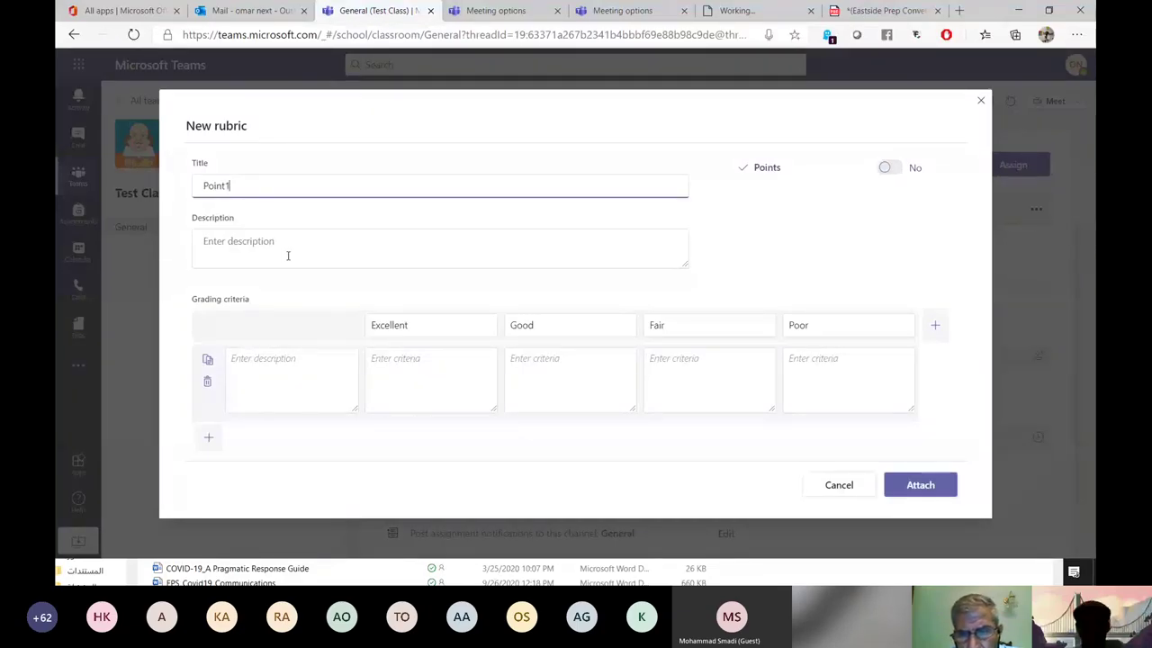
left_click(279, 252)
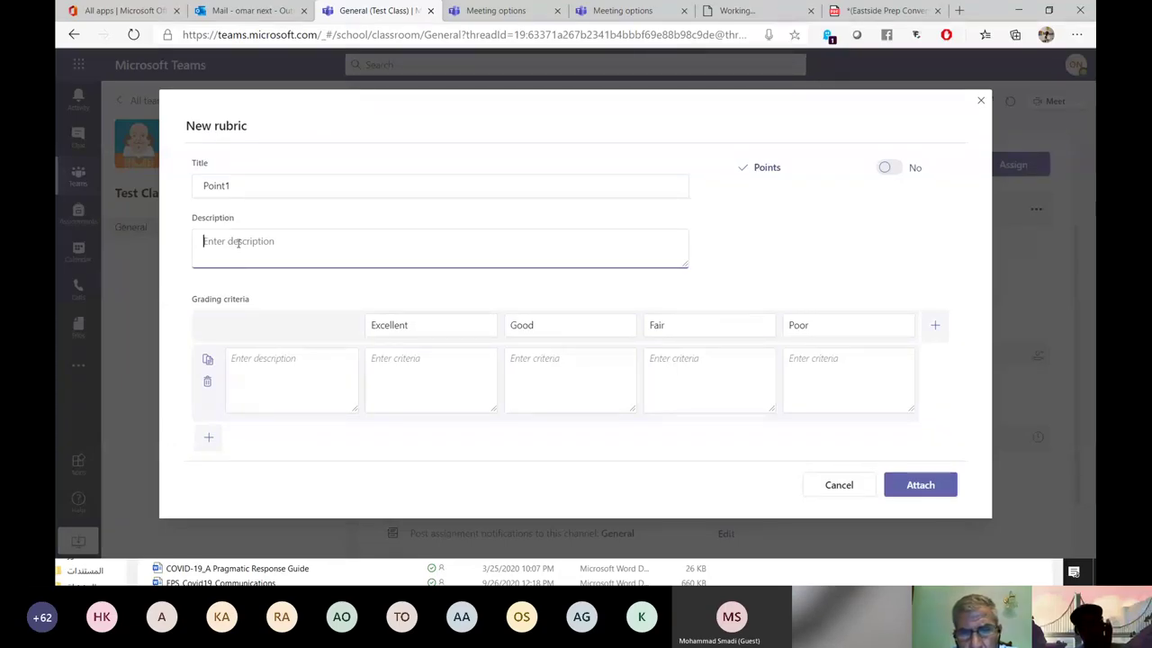
Rename the Excellent and Good levels to 5 and 4, then attach the rubric.
left_click(426, 326)
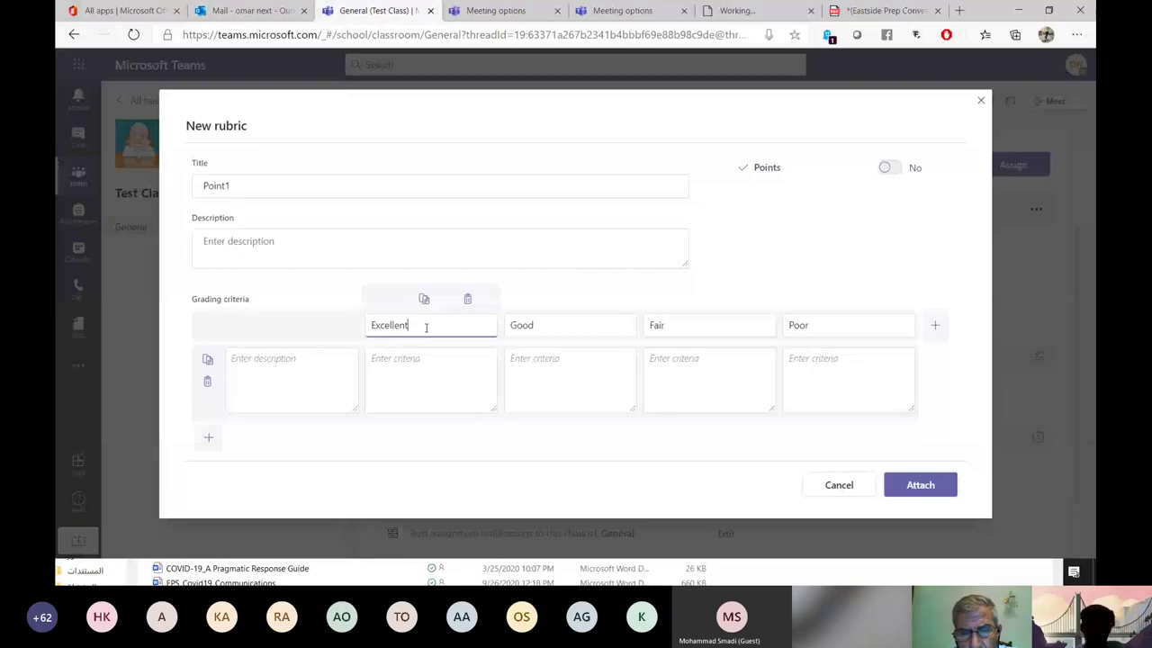
double_click(426, 326)
type("5")
double_click(522, 326)
type("4")
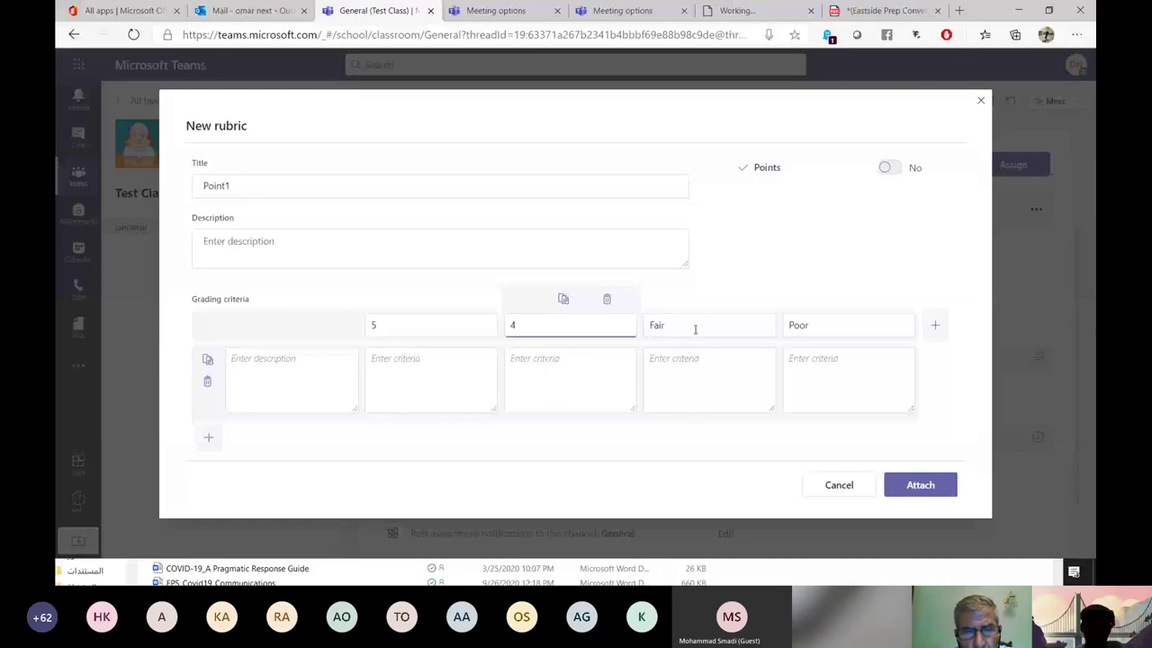
double_click(694, 330)
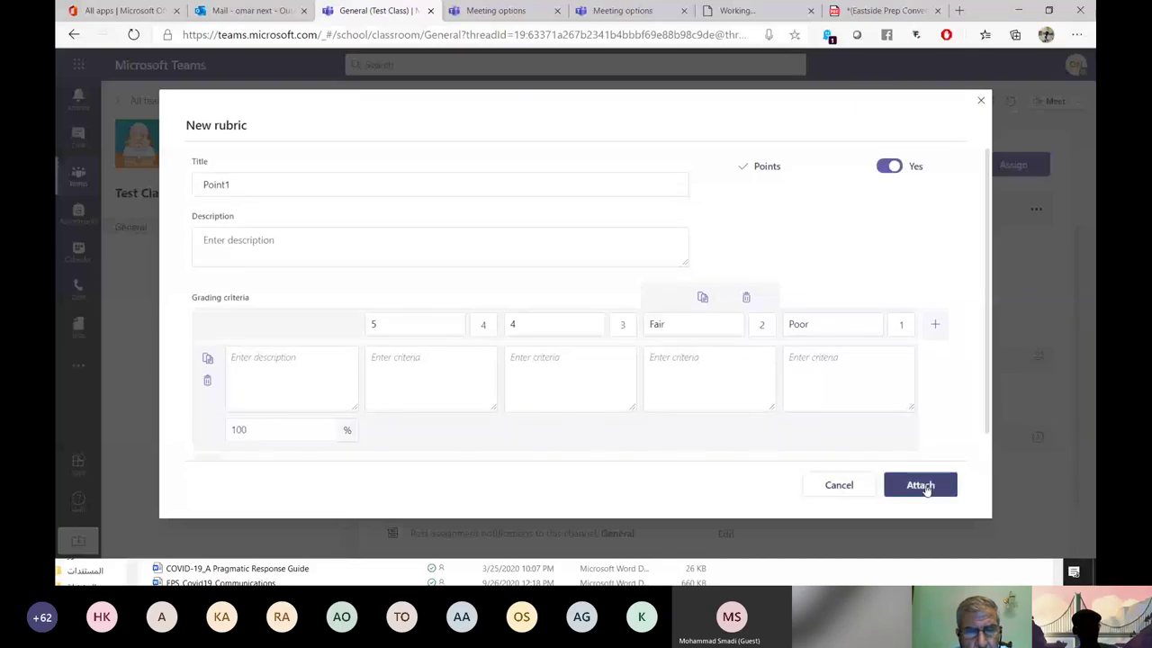
left_click(920, 485)
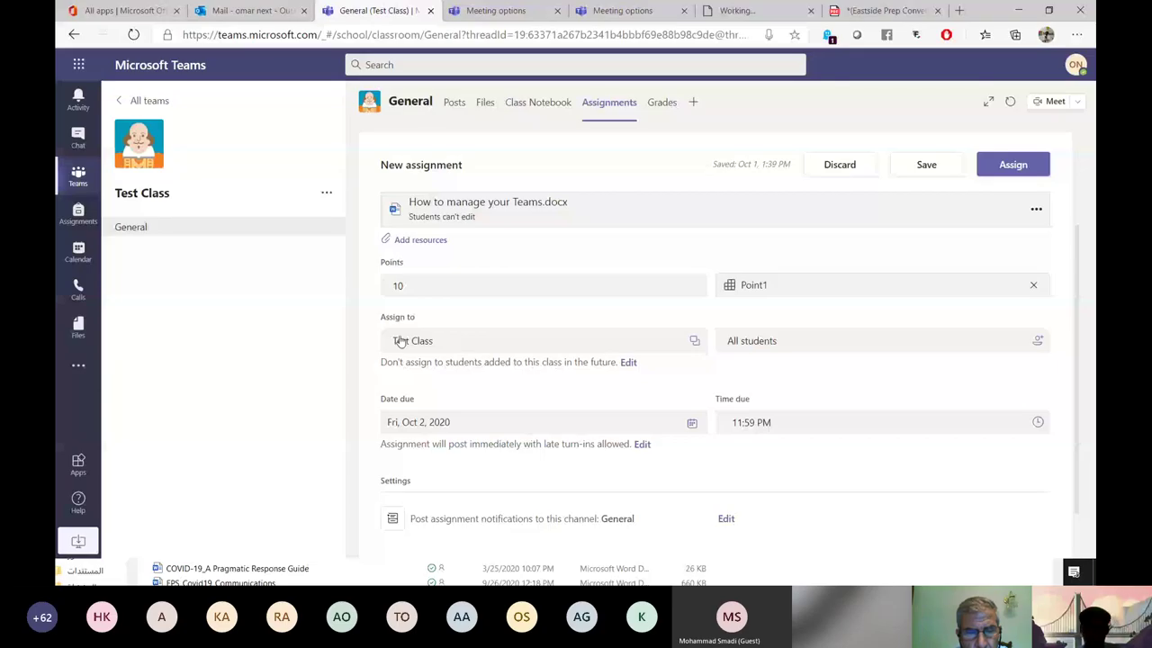
Check the class and student recipients, then open the assignment timeline settings.
left_click(455, 344)
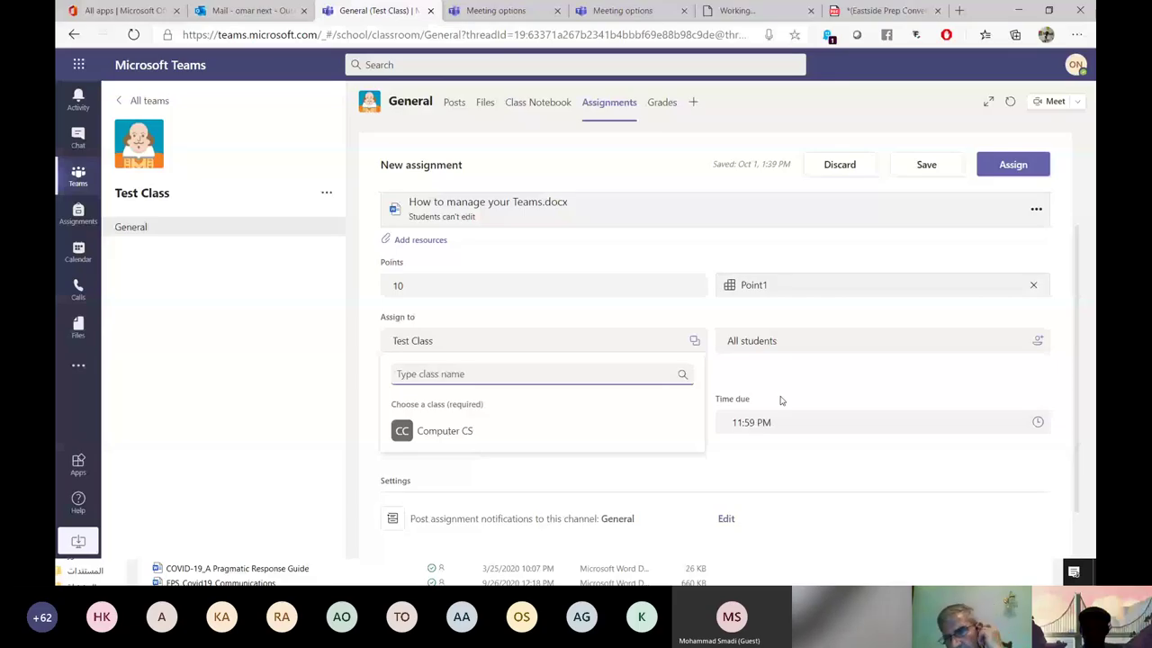
left_click(791, 347)
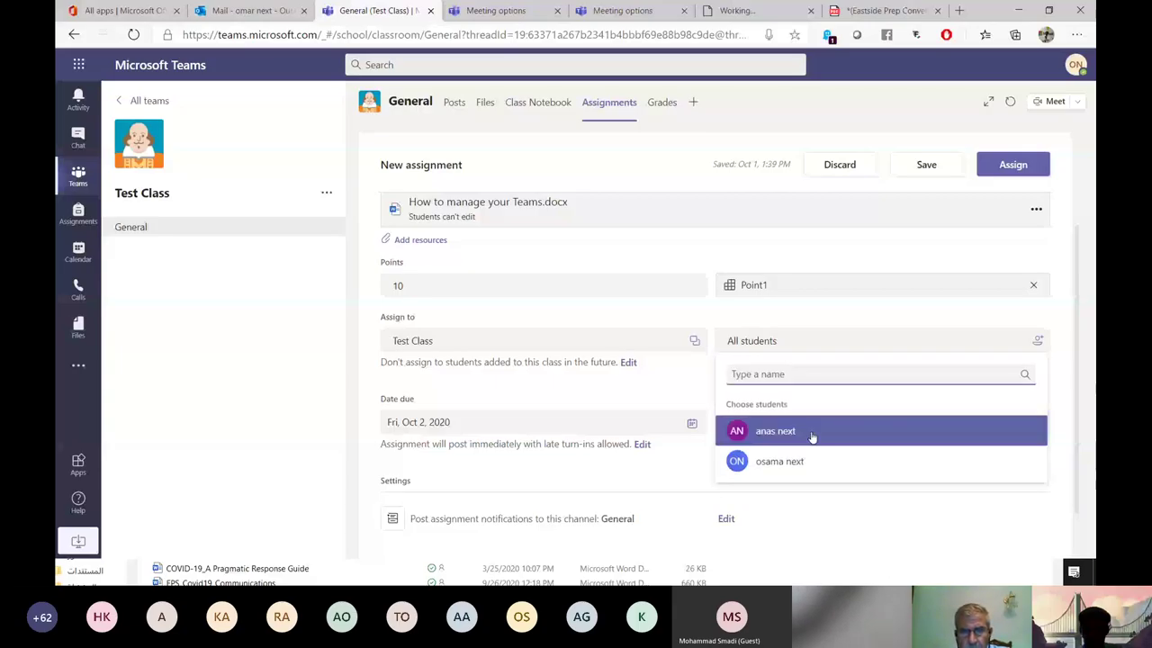
scroll(812, 436, "down", 1)
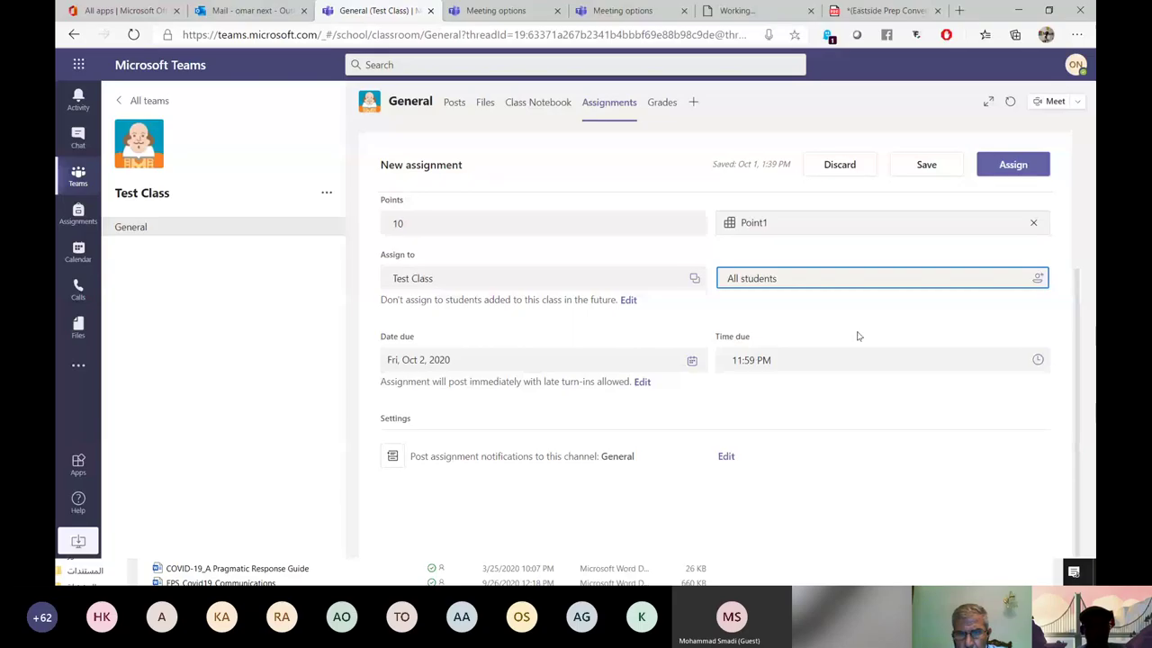
left_click(644, 383)
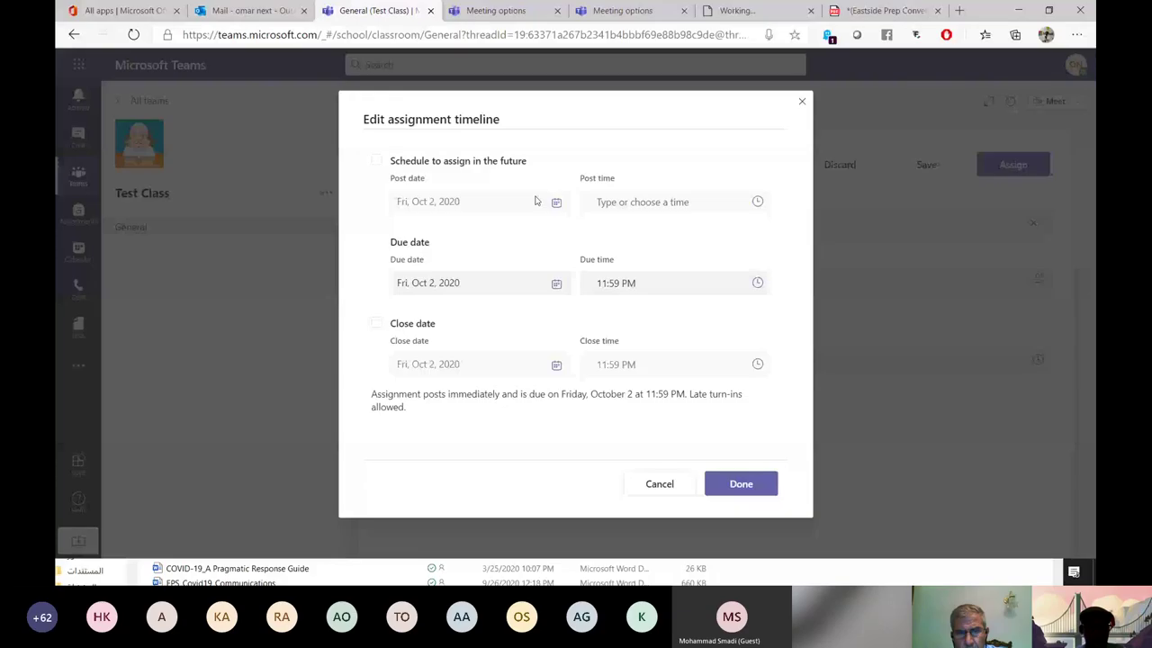
Turn on future posting and a close date for late turn-ins.
left_click(685, 207)
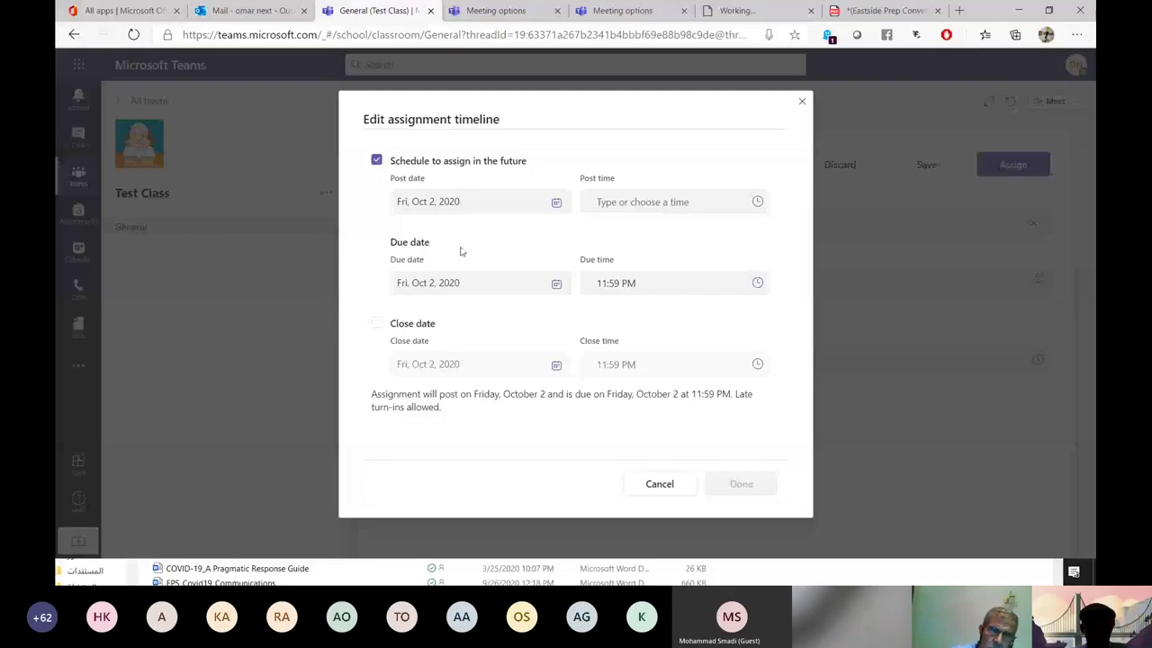
left_click(376, 322)
left_click(630, 363)
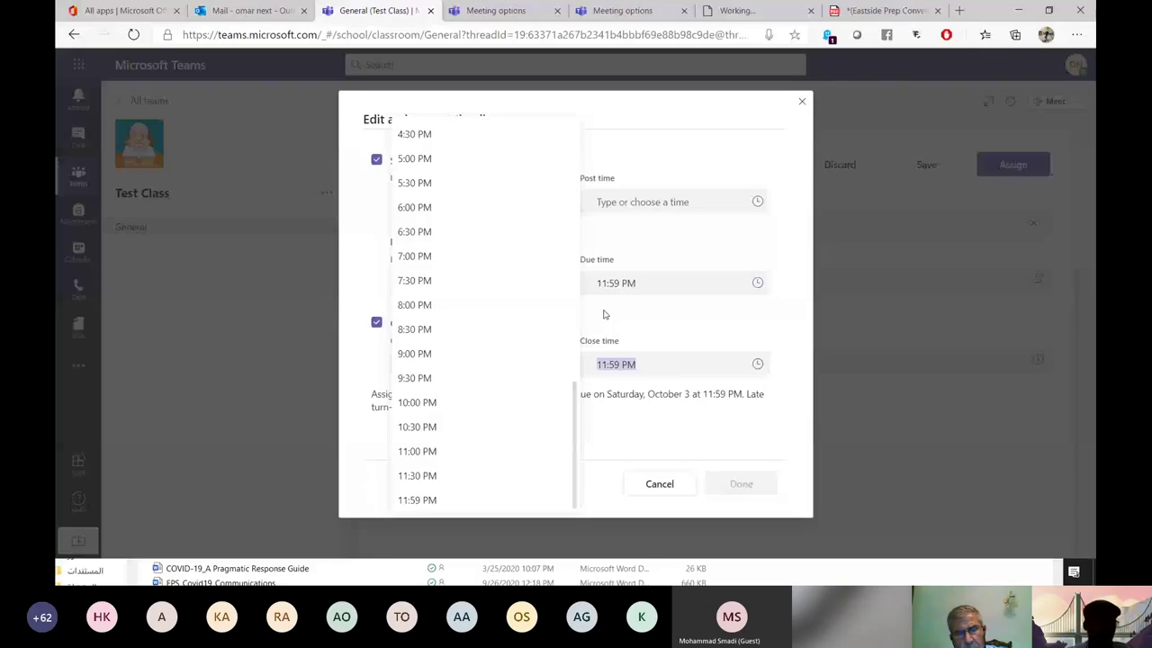
scroll(501, 345, "up", 4)
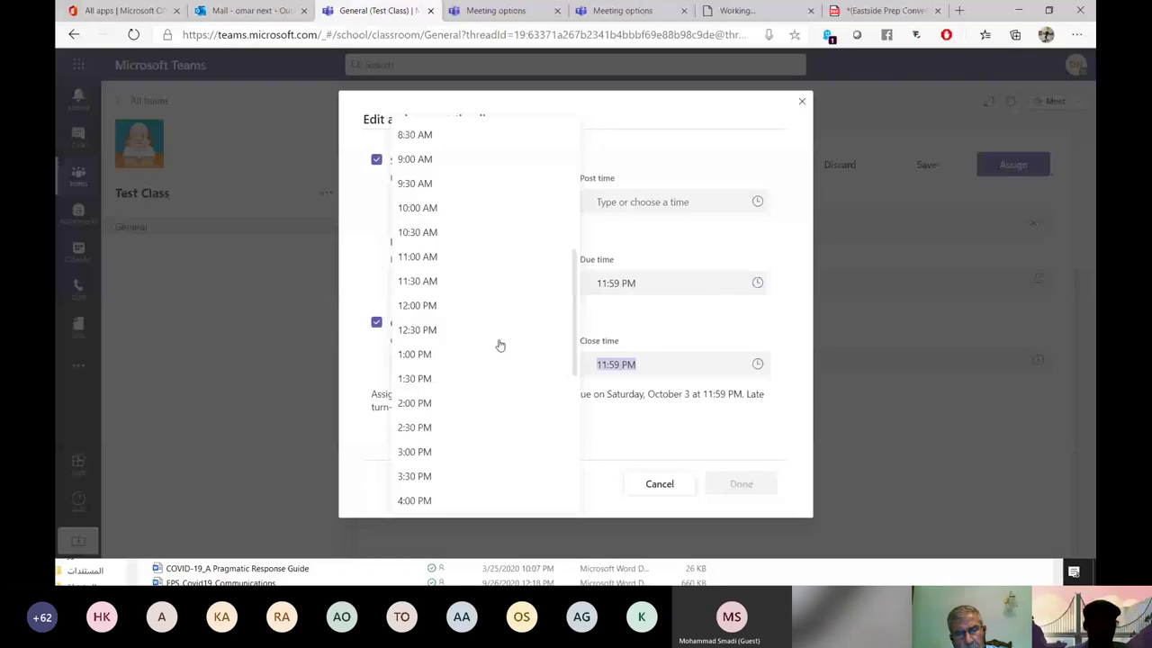
scroll(500, 346, "up", 4)
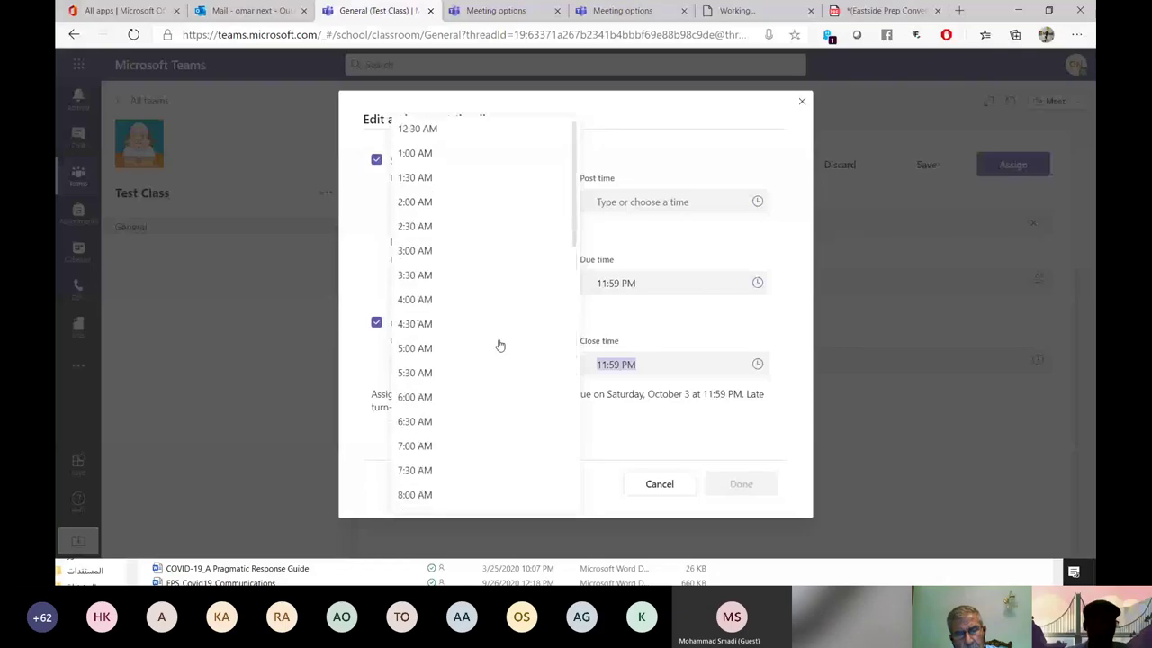
left_click(467, 160)
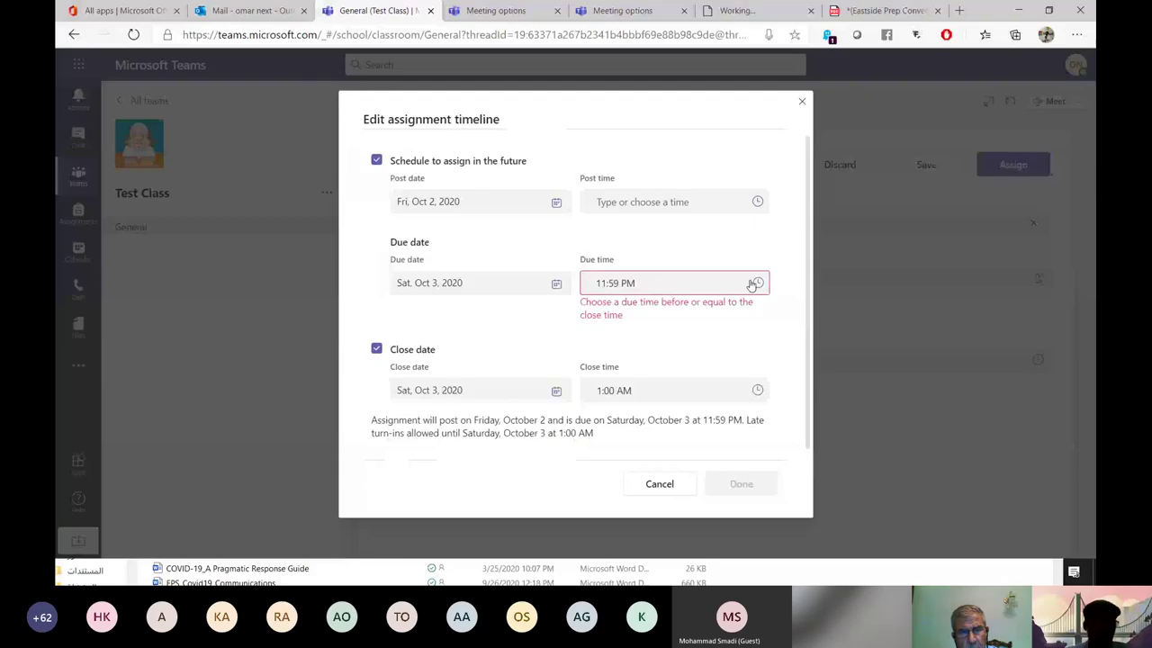
Set the due time to 5:00 PM and the close time to 5:30 PM.
left_click(751, 285)
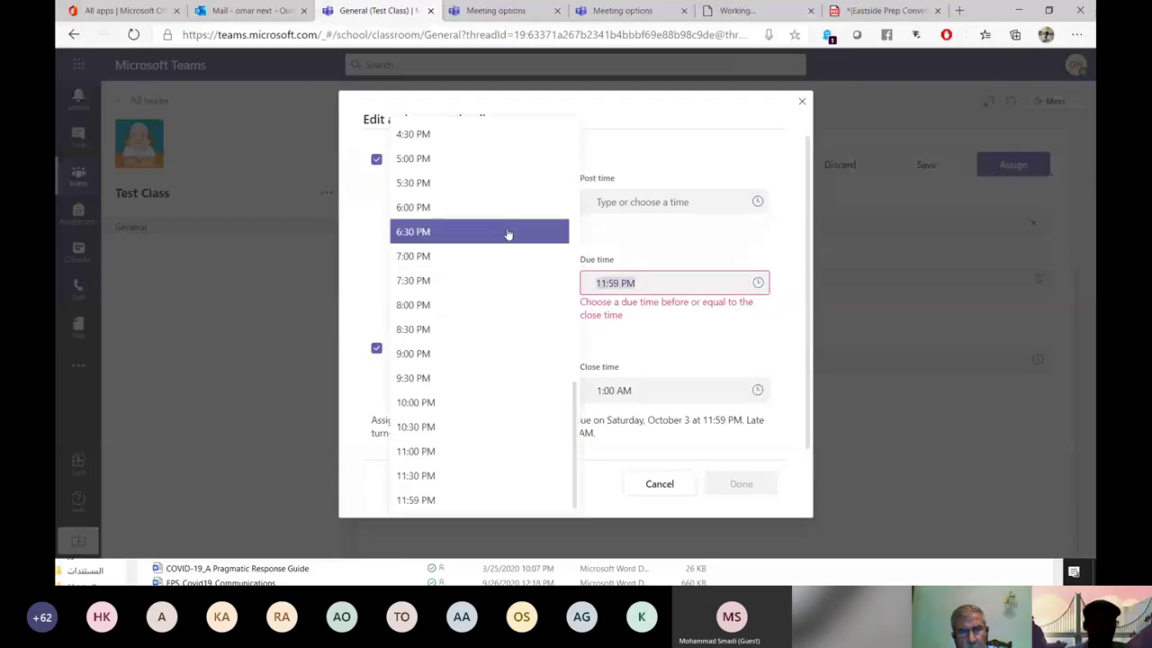
left_click(470, 160)
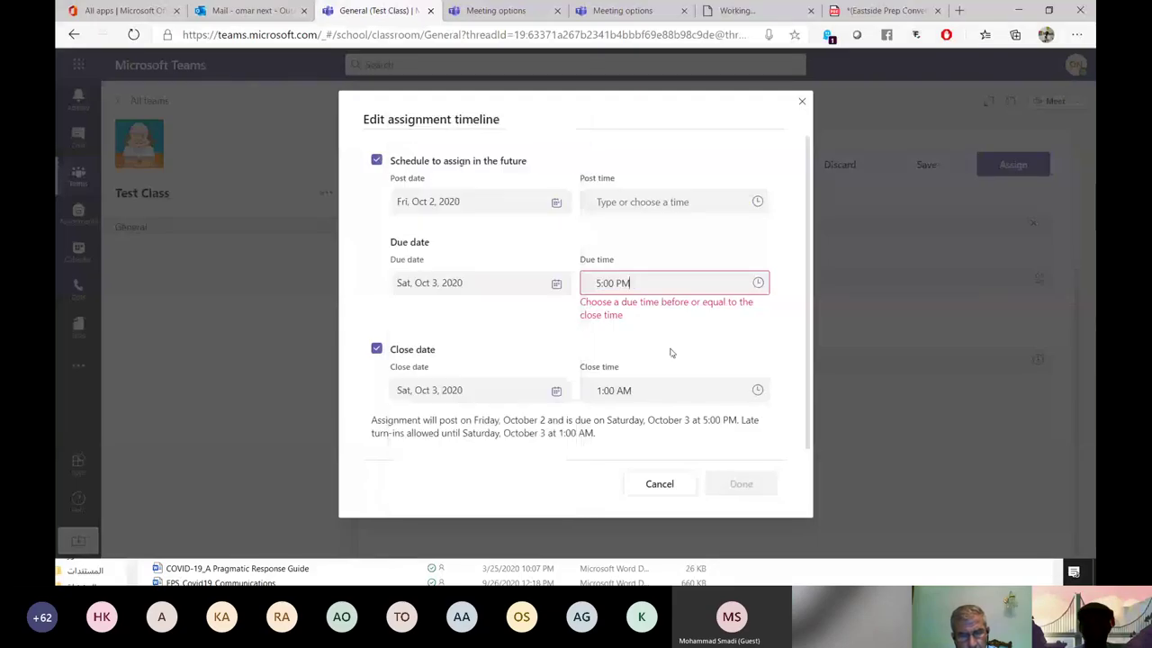
left_click(671, 390)
left_click(450, 424)
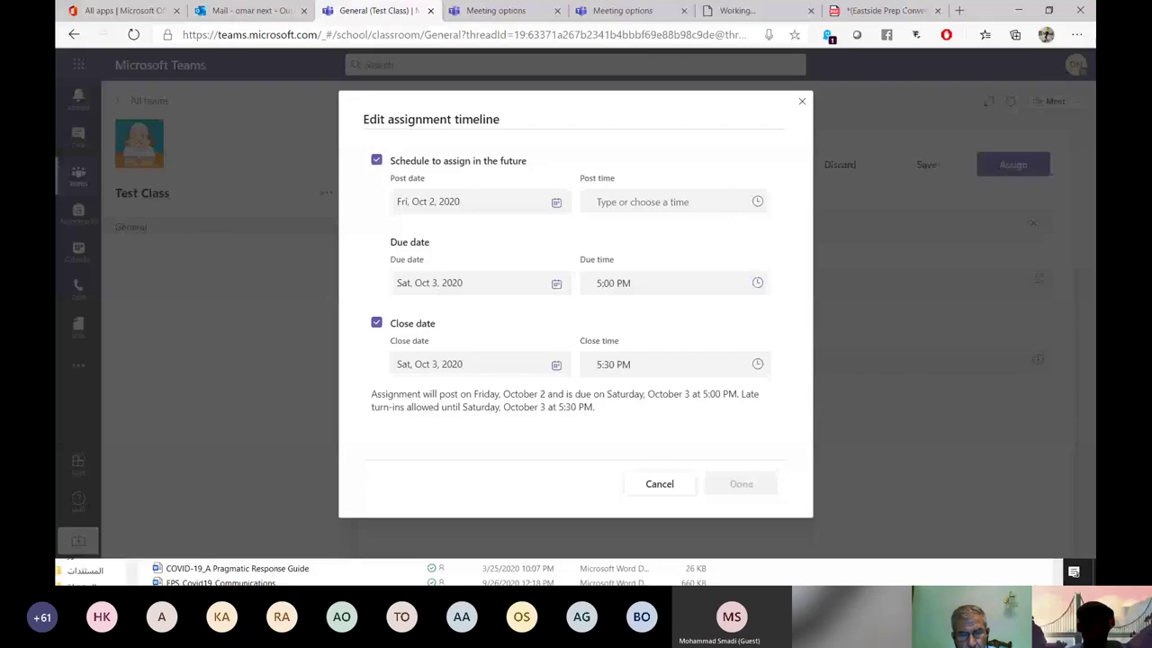
left_click(555, 204)
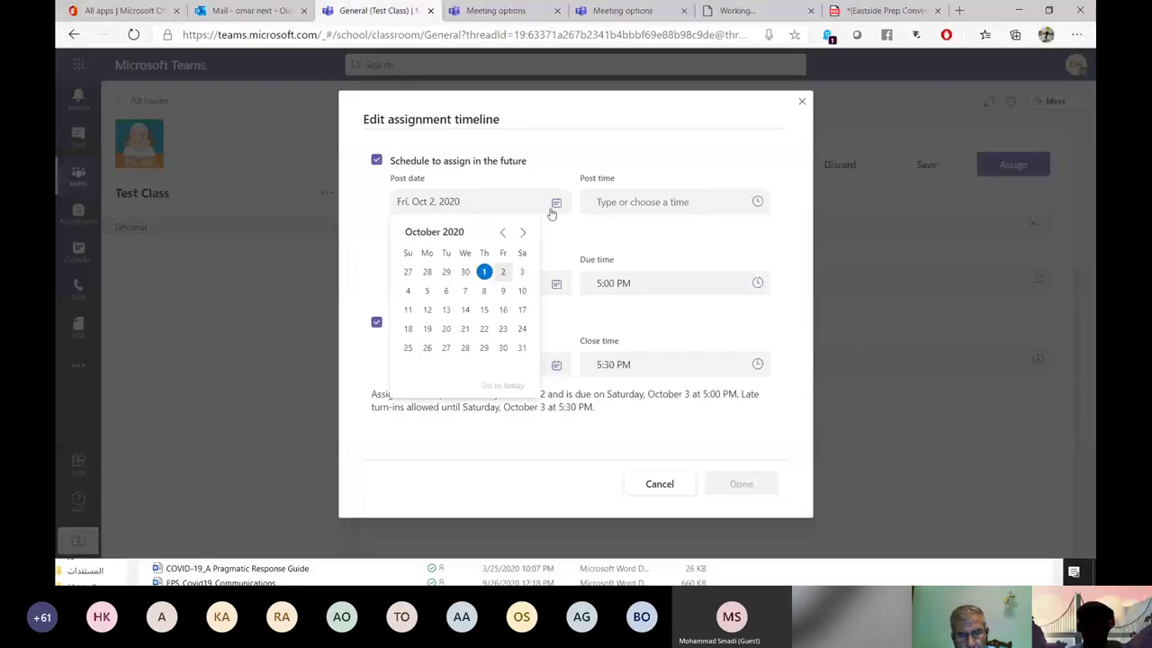
Reopen the timeline editor and turn on scheduling the assignment for later.
key("Escape")
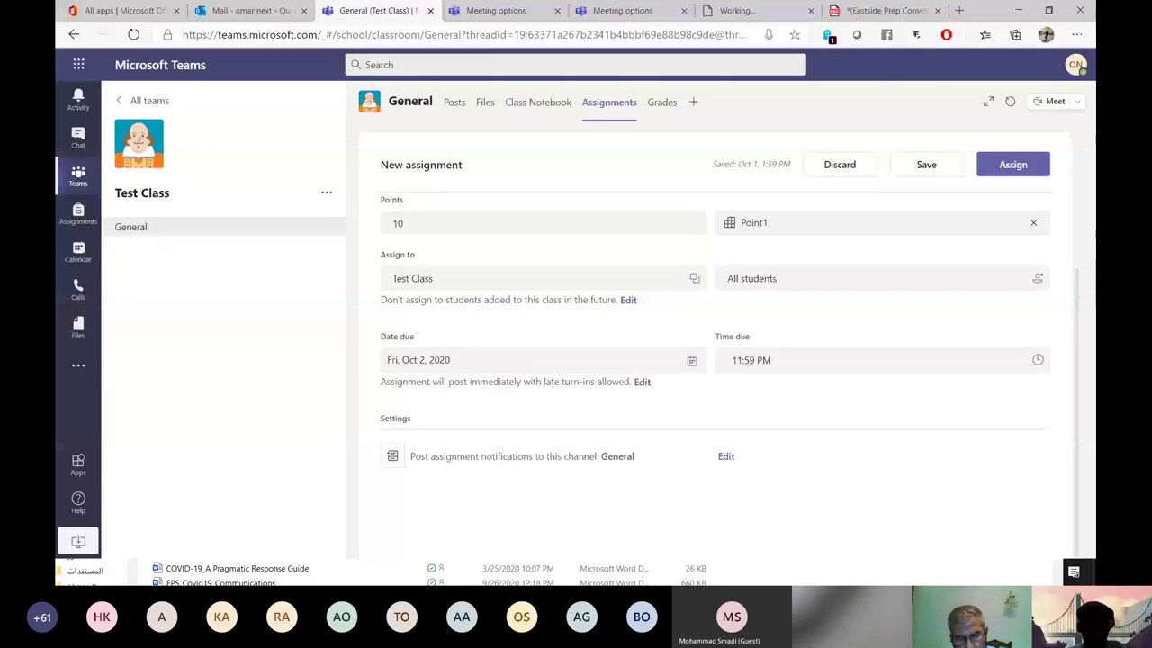
left_click(754, 223)
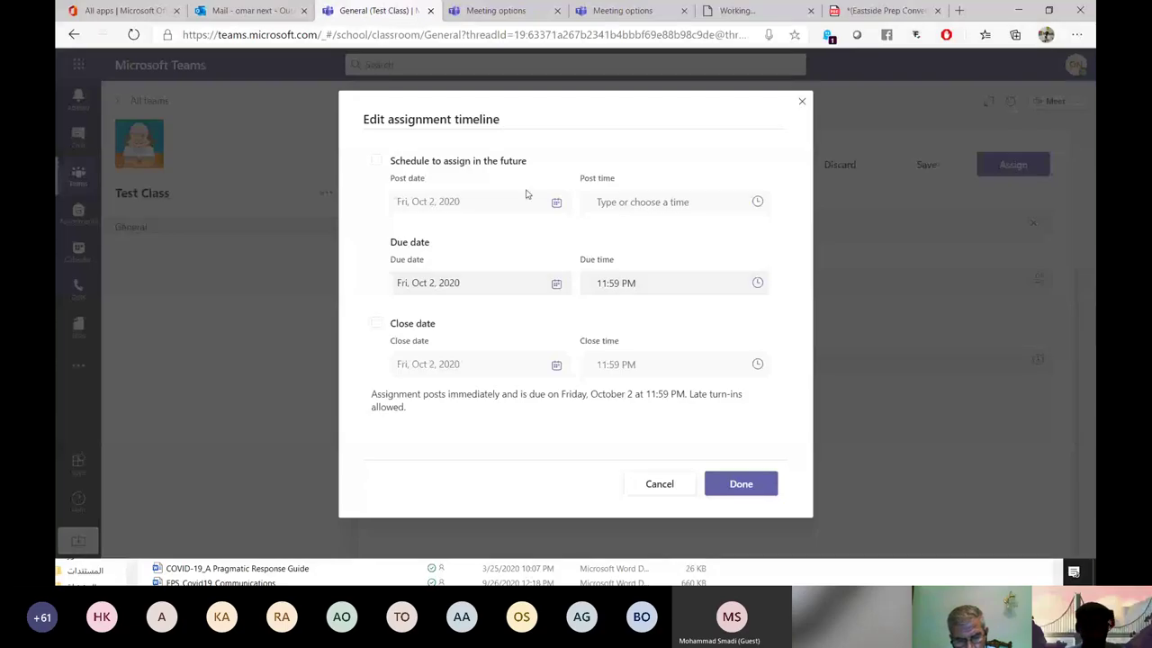
left_click(555, 203)
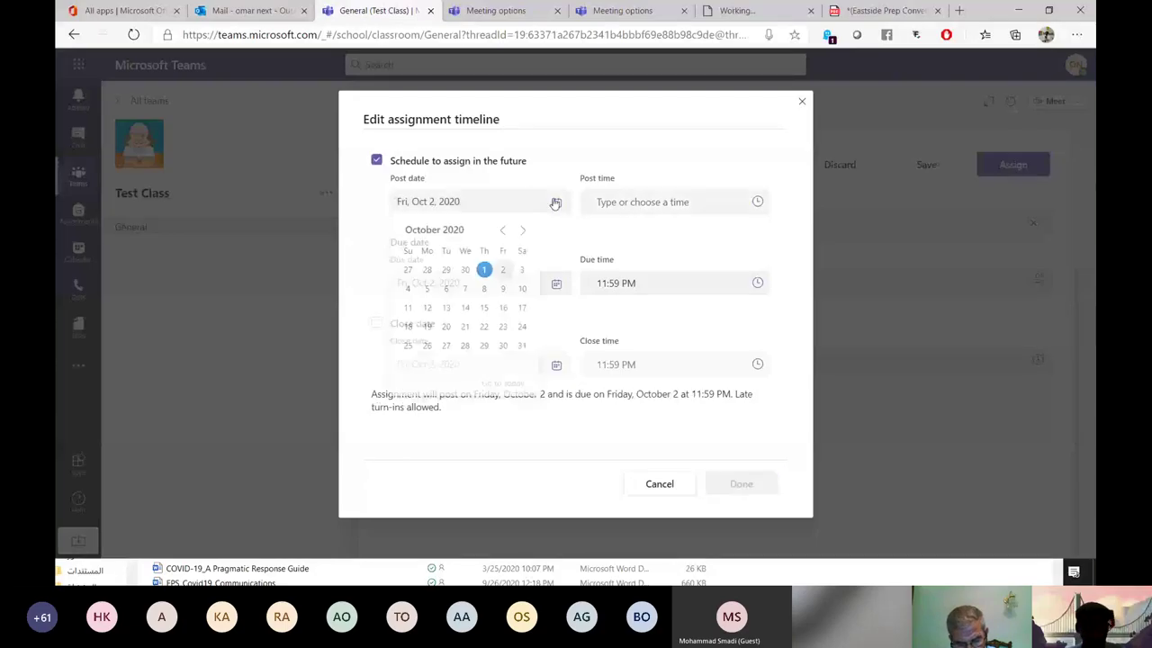
Set the assignment's post time to 1:30 PM.
left_click(758, 207)
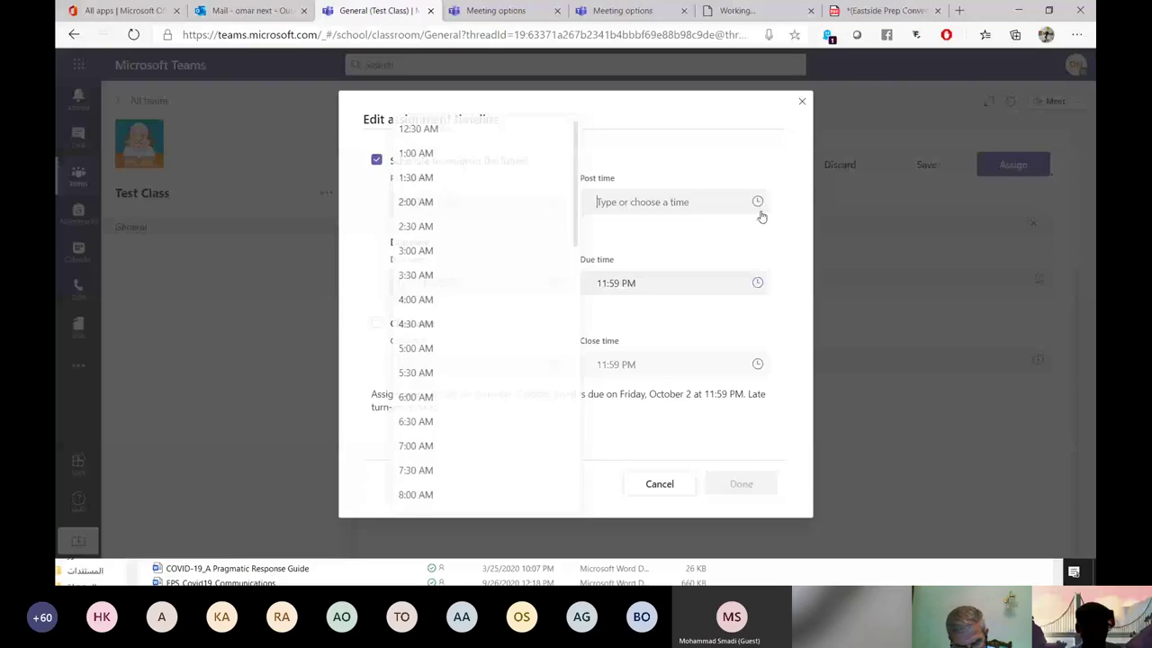
scroll(474, 282, "down", 5)
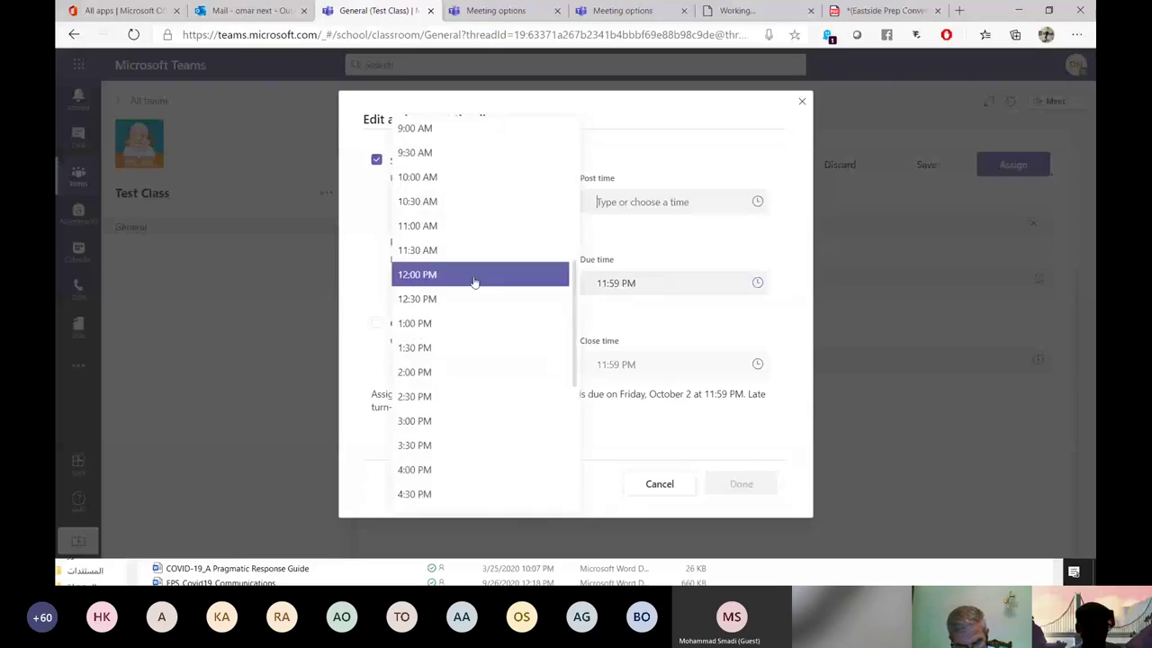
left_click(458, 329)
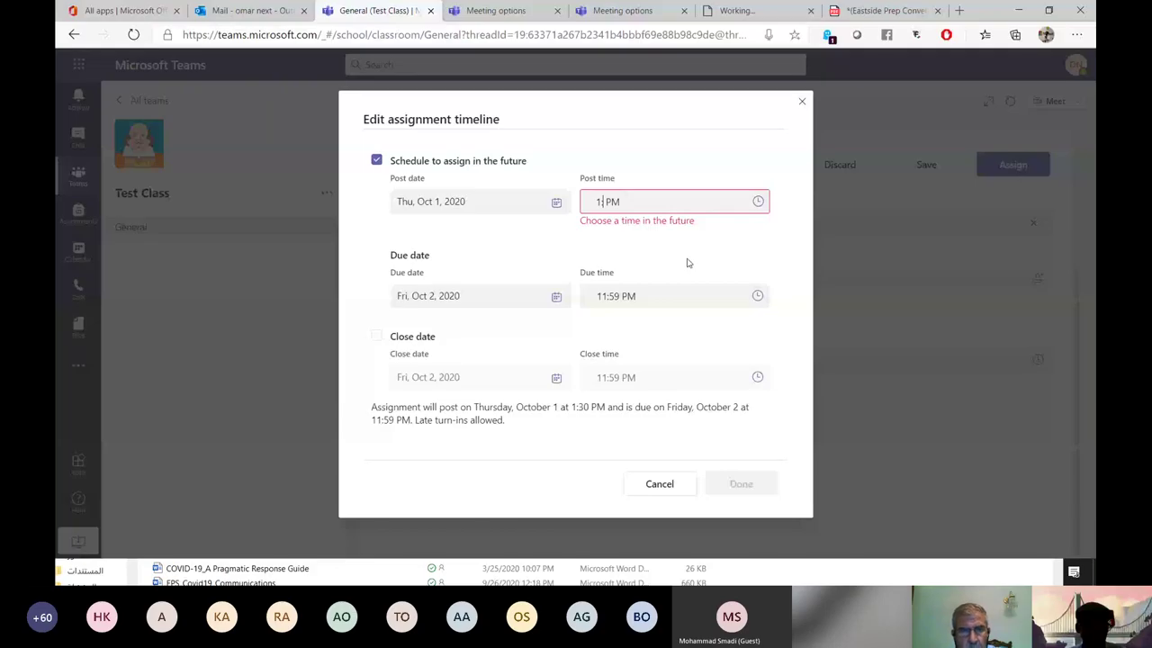
type(":20")
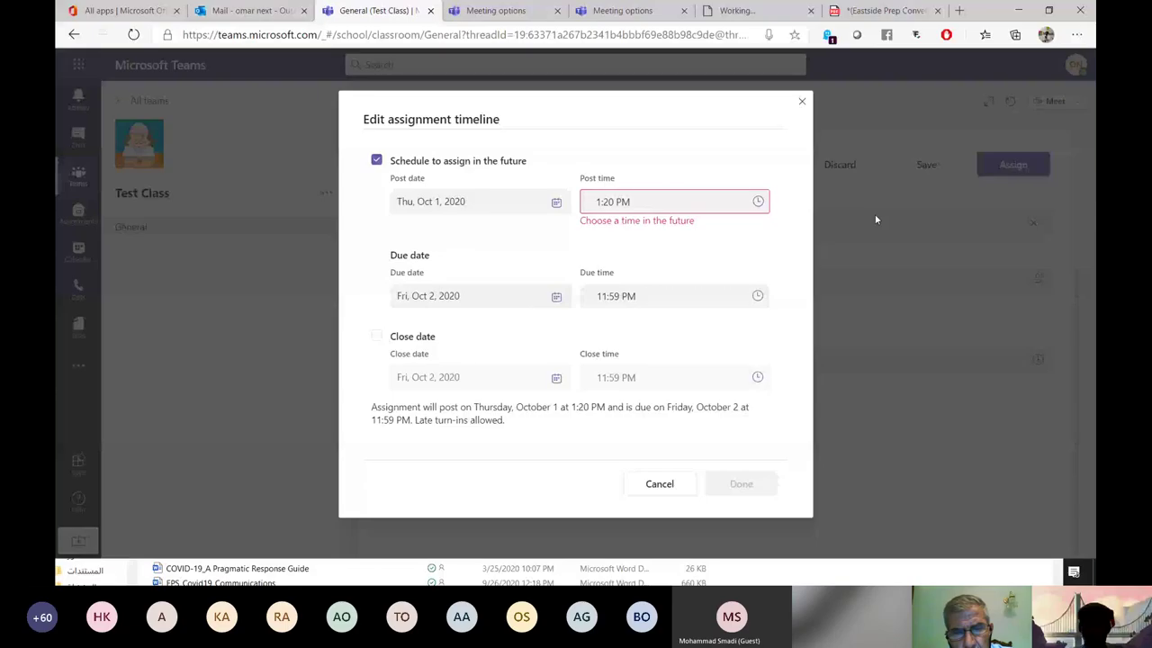
left_click(675, 201)
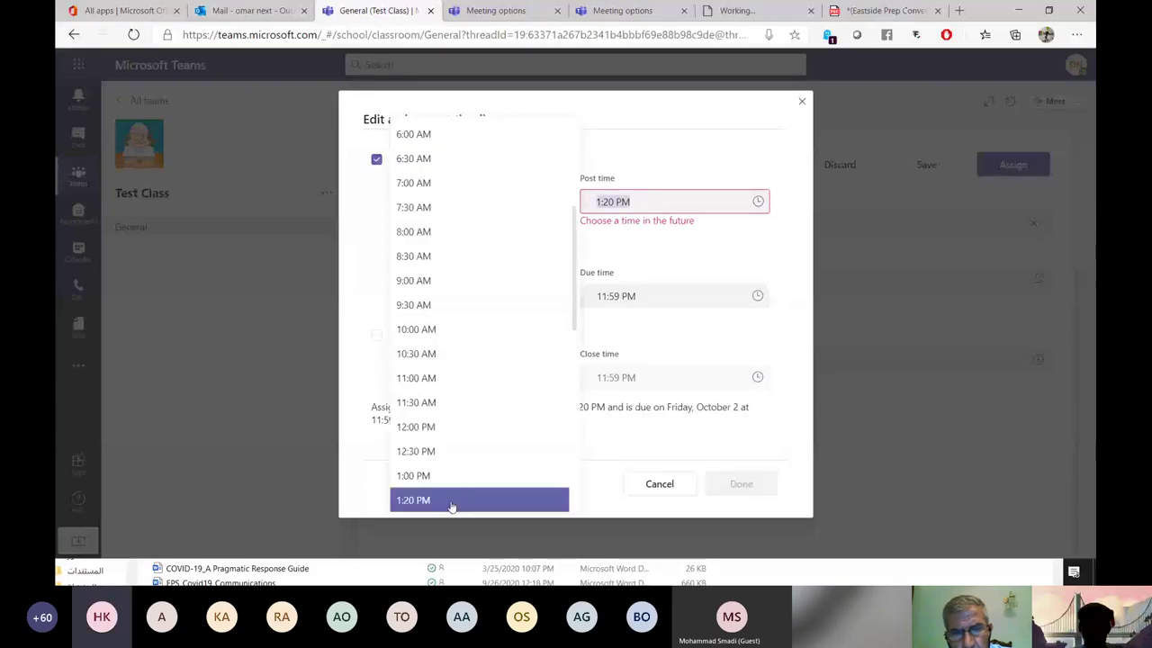
left_click(451, 463)
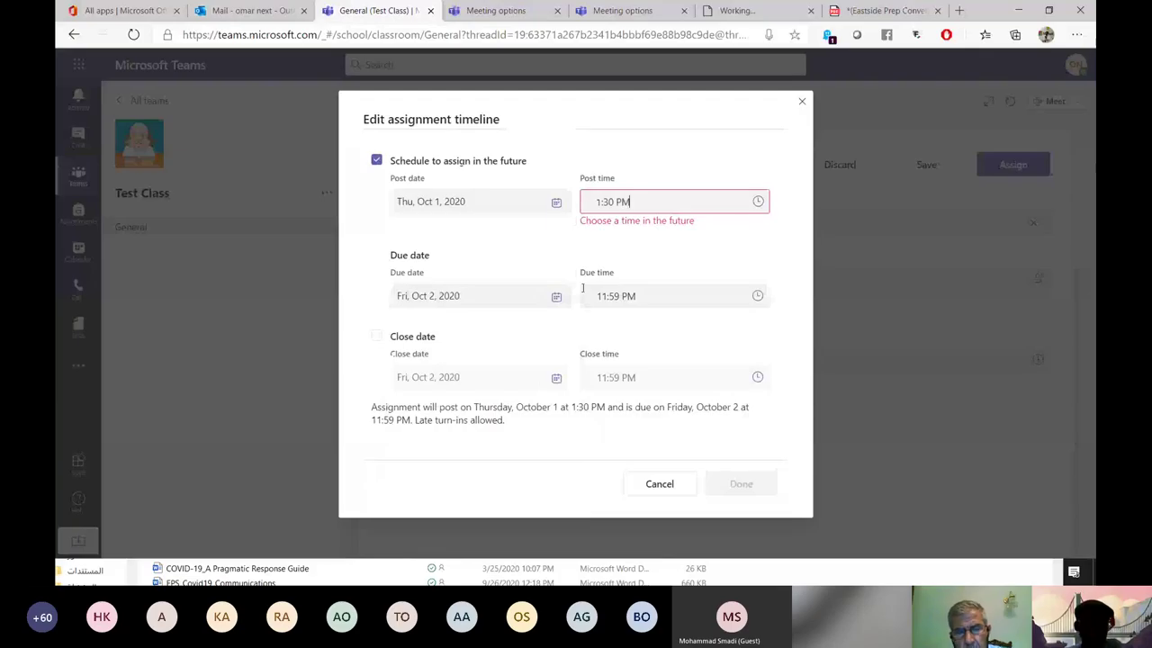
left_click(752, 204)
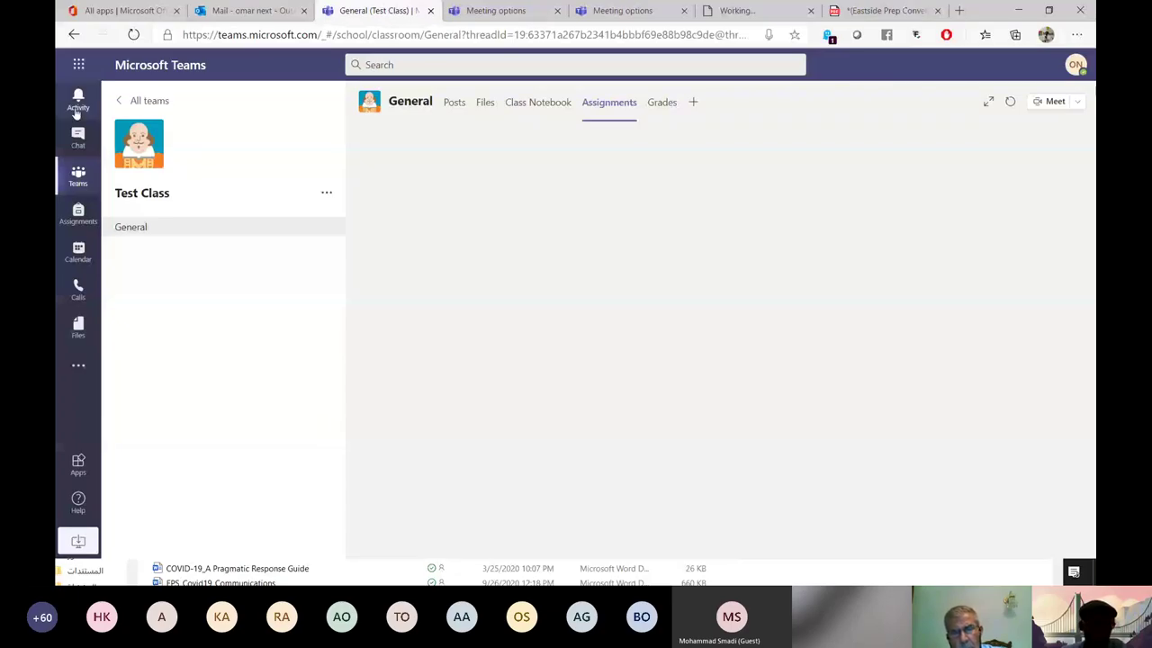
Go to the Test Class General channel and check the activity feed.
left_click(180, 228)
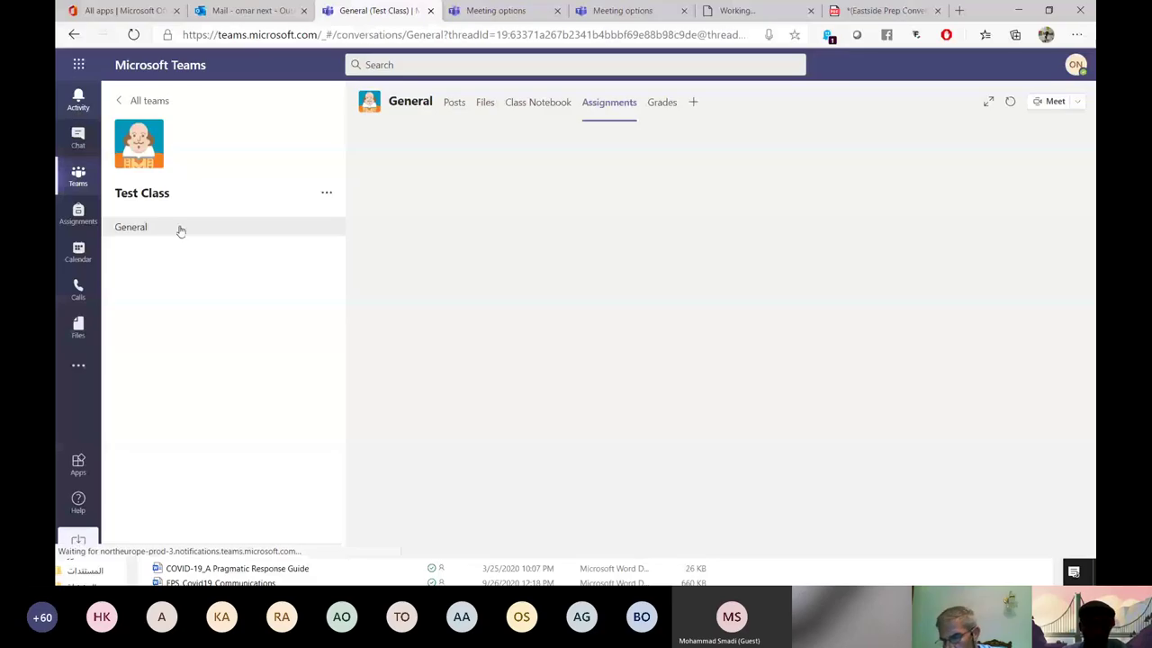
left_click(78, 100)
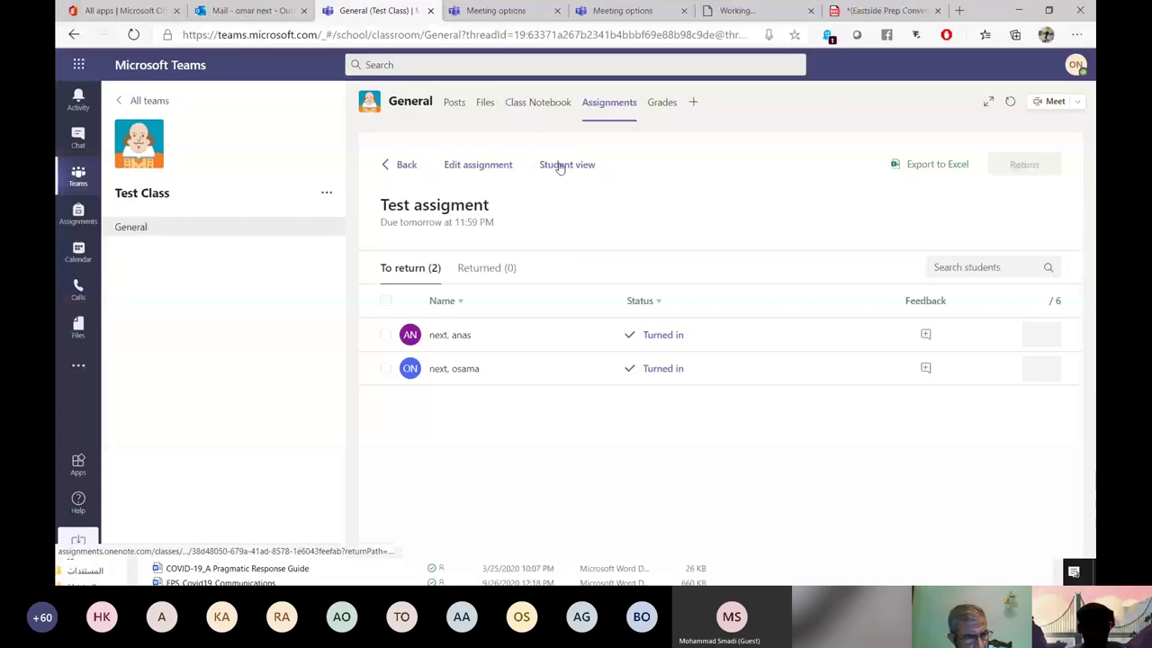
Switch to Student view and open the attached Test assignment 1.docx.
left_click(559, 165)
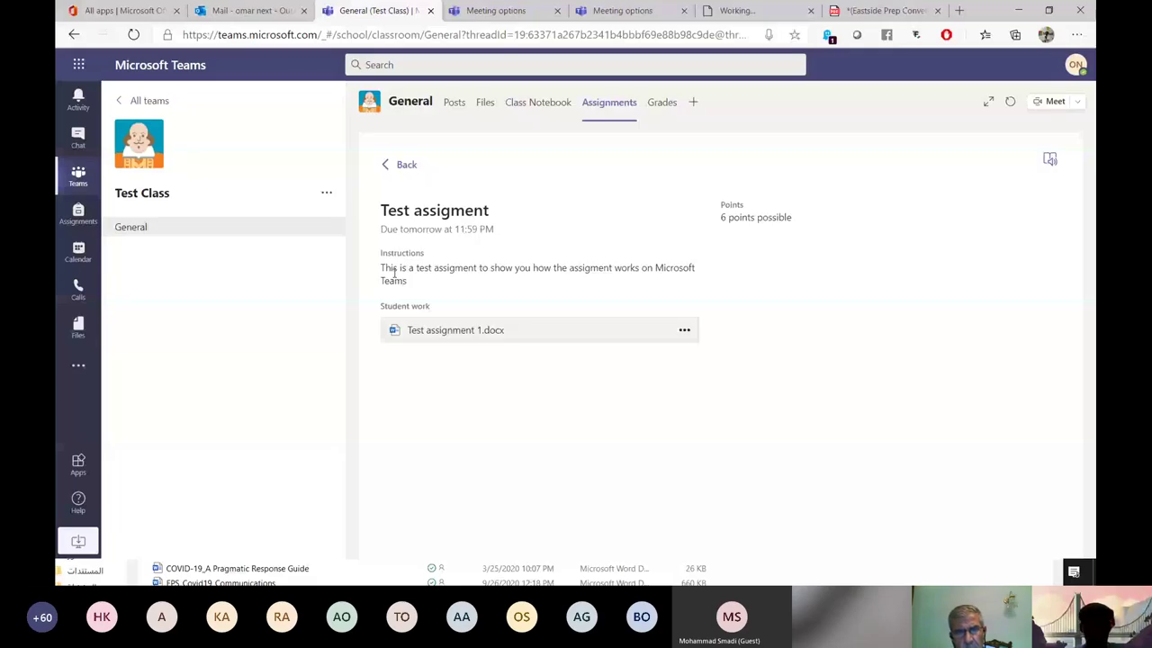
left_click(430, 333)
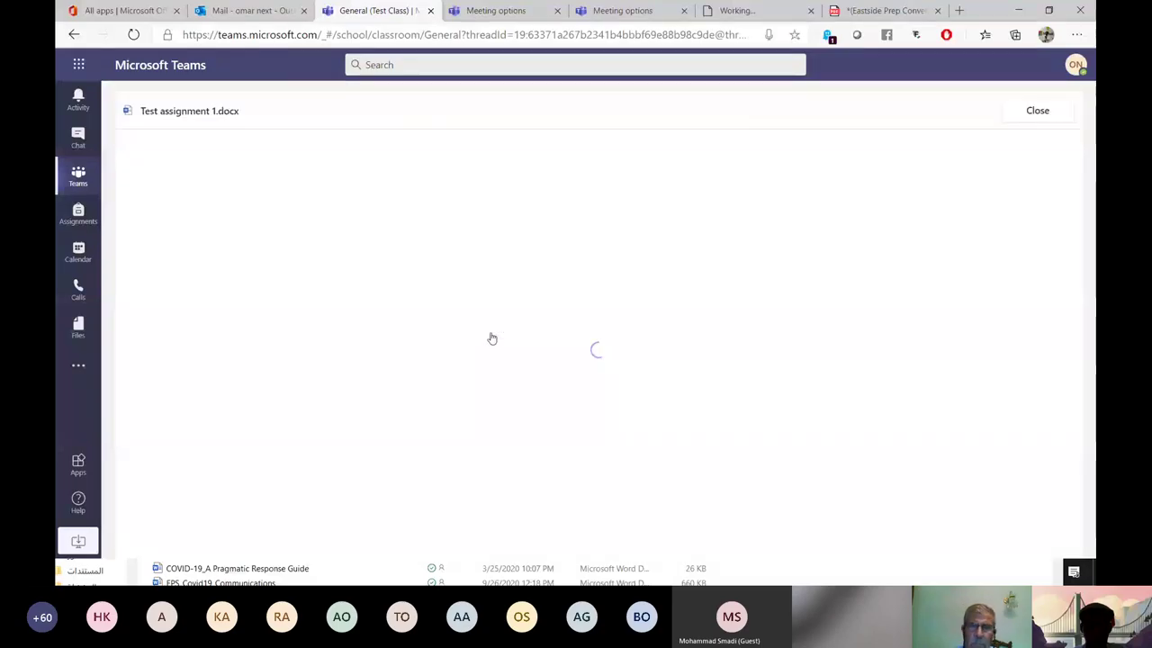
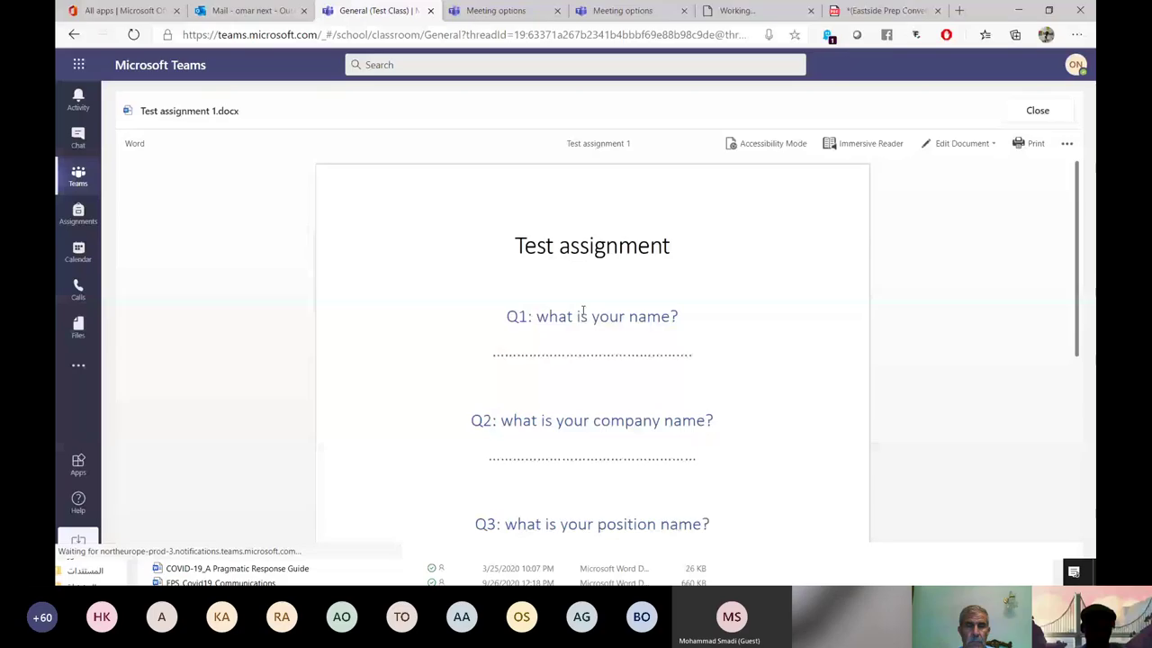
Export the Test assigment grades from the Returned tab to 'Test Class grades - 10-01-2020, 01-46 PM.csv'.
key("alt+Left")
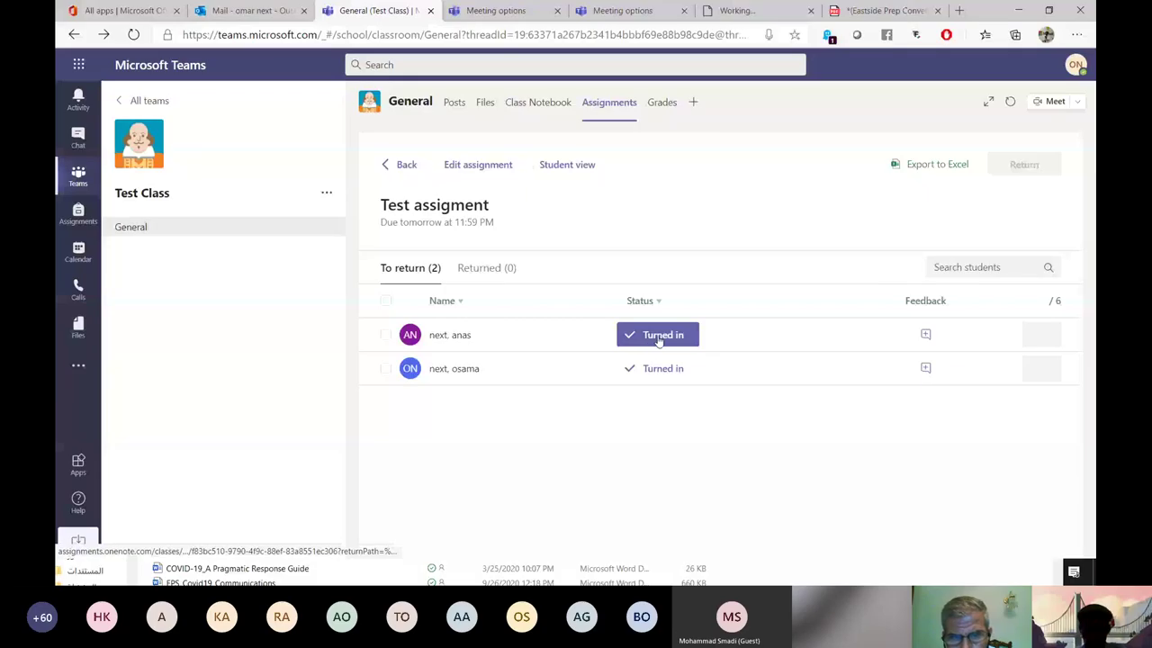
left_click(659, 336)
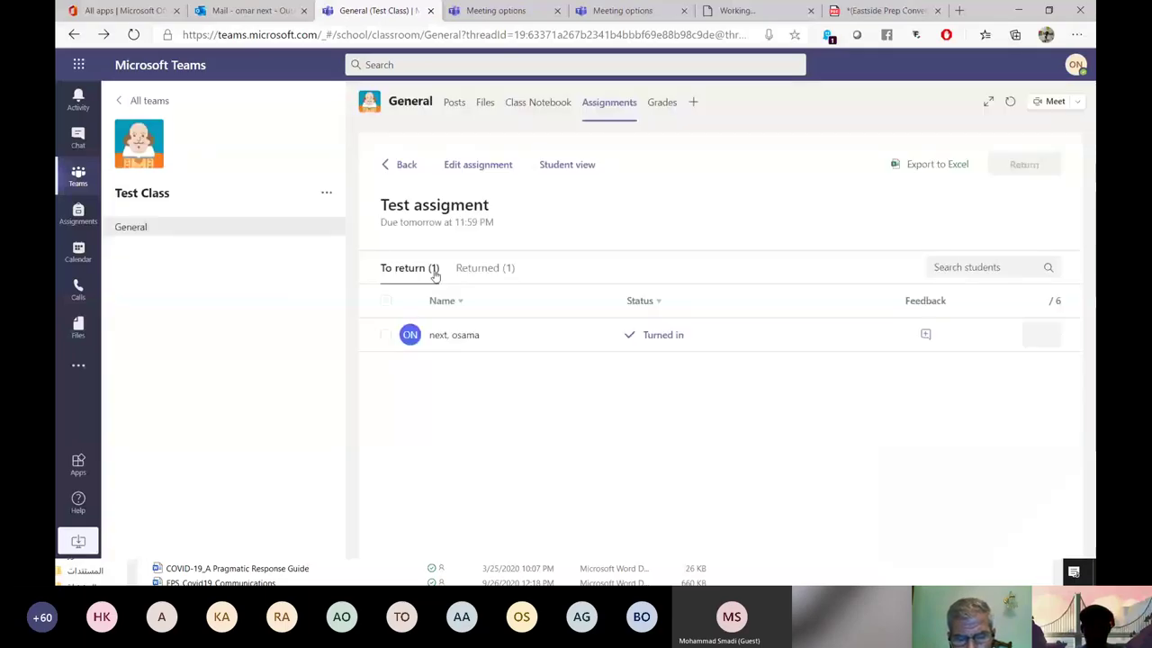
left_click(483, 270)
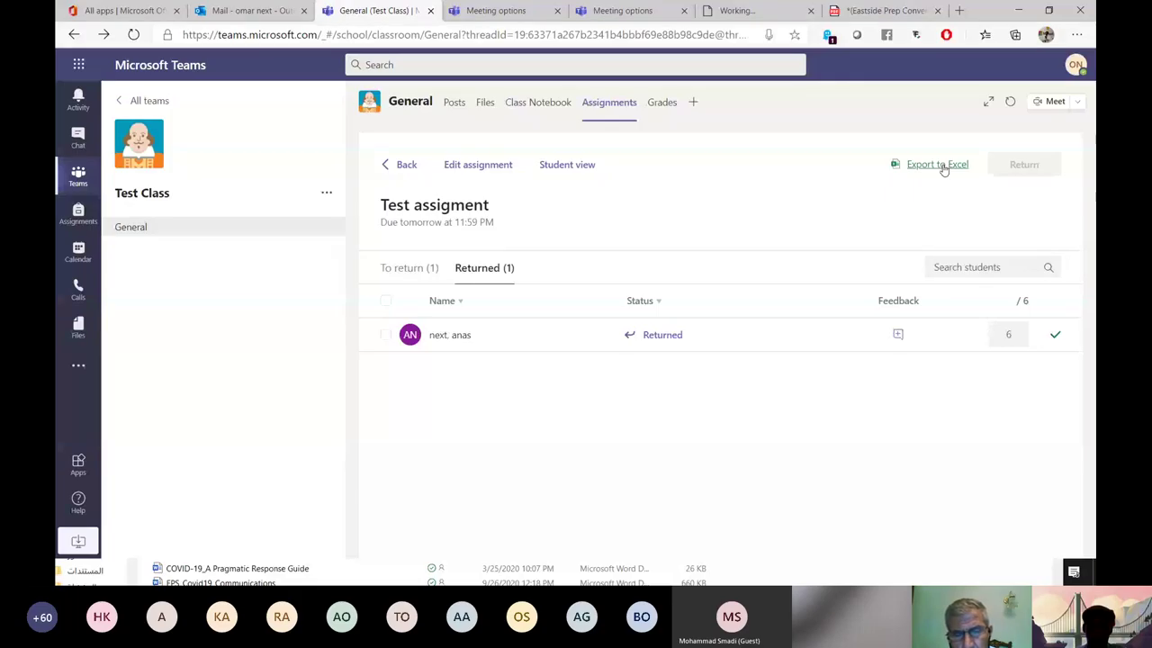
left_click(936, 165)
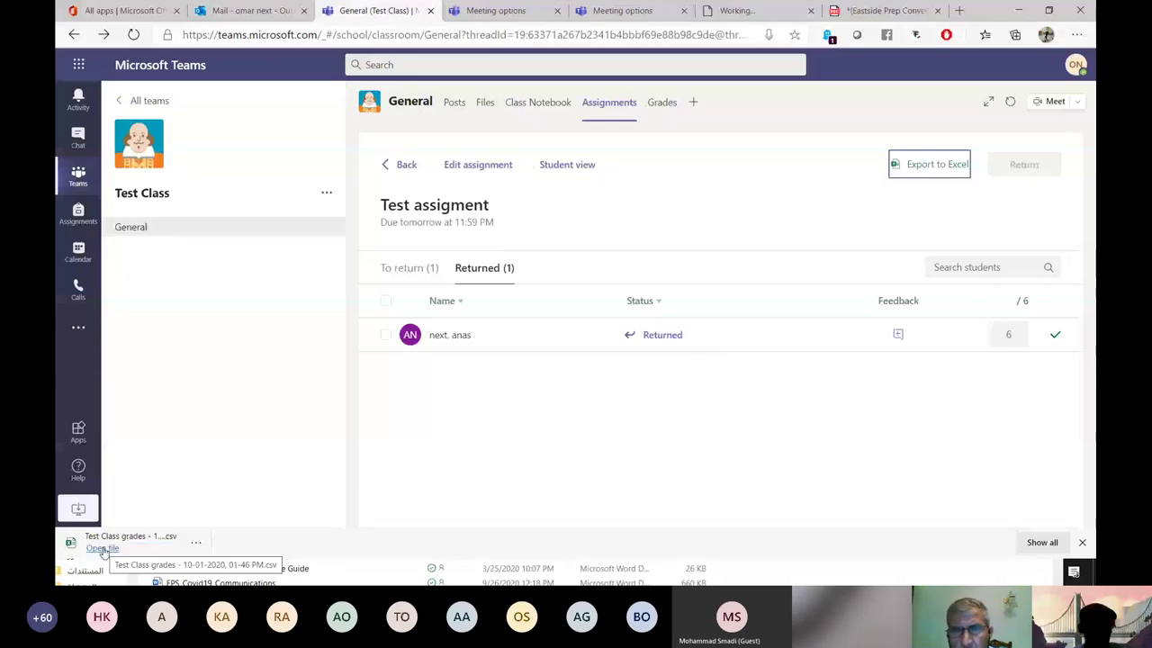
left_click(101, 548)
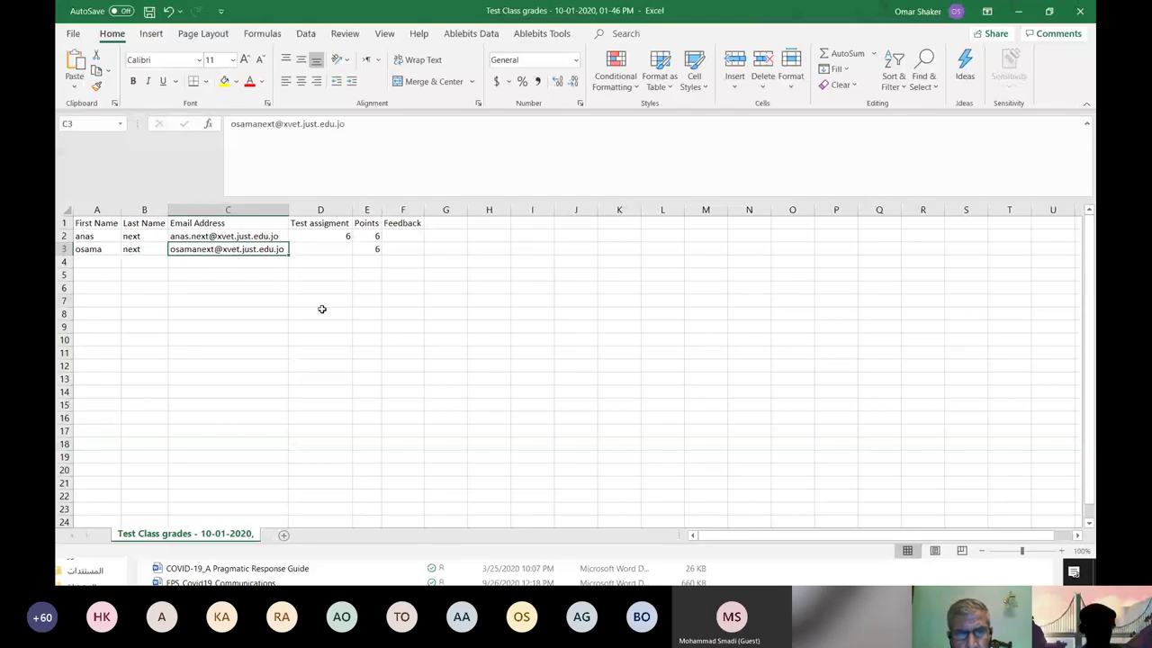
left_click(338, 252)
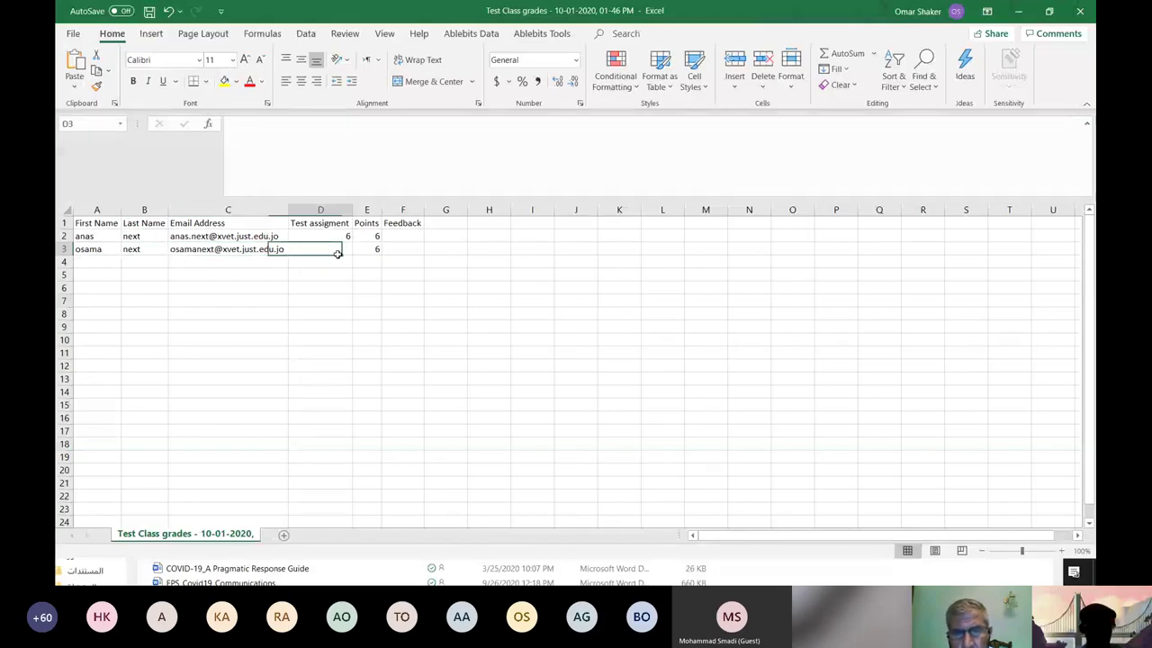
left_click(335, 236)
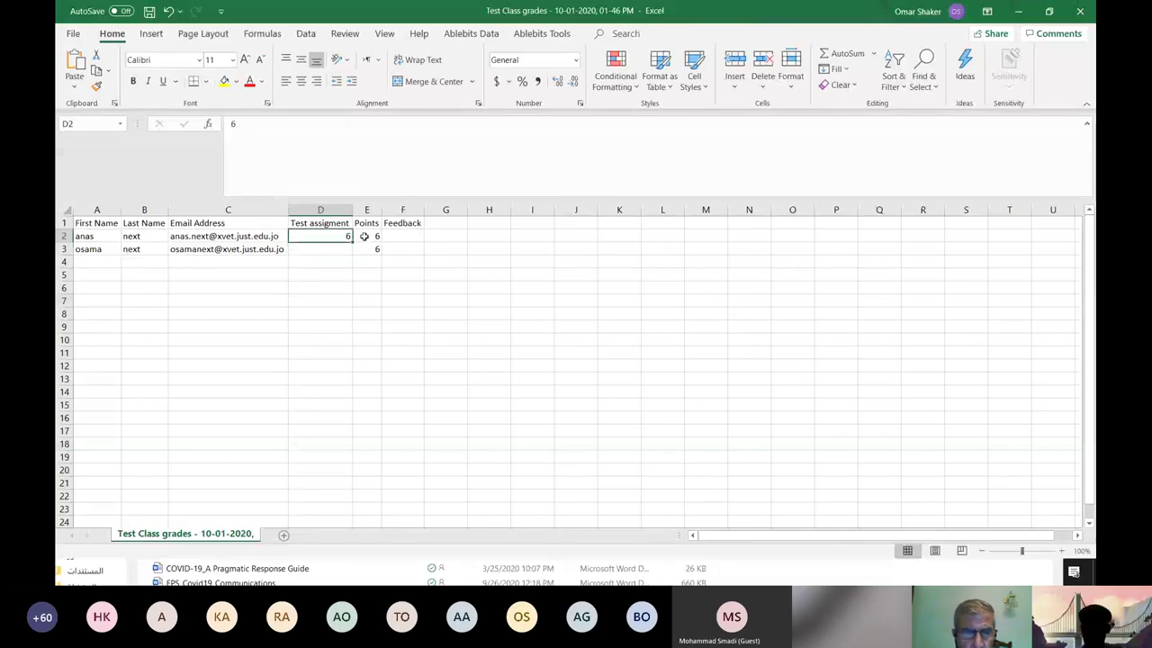
key("Right")
key("Right")
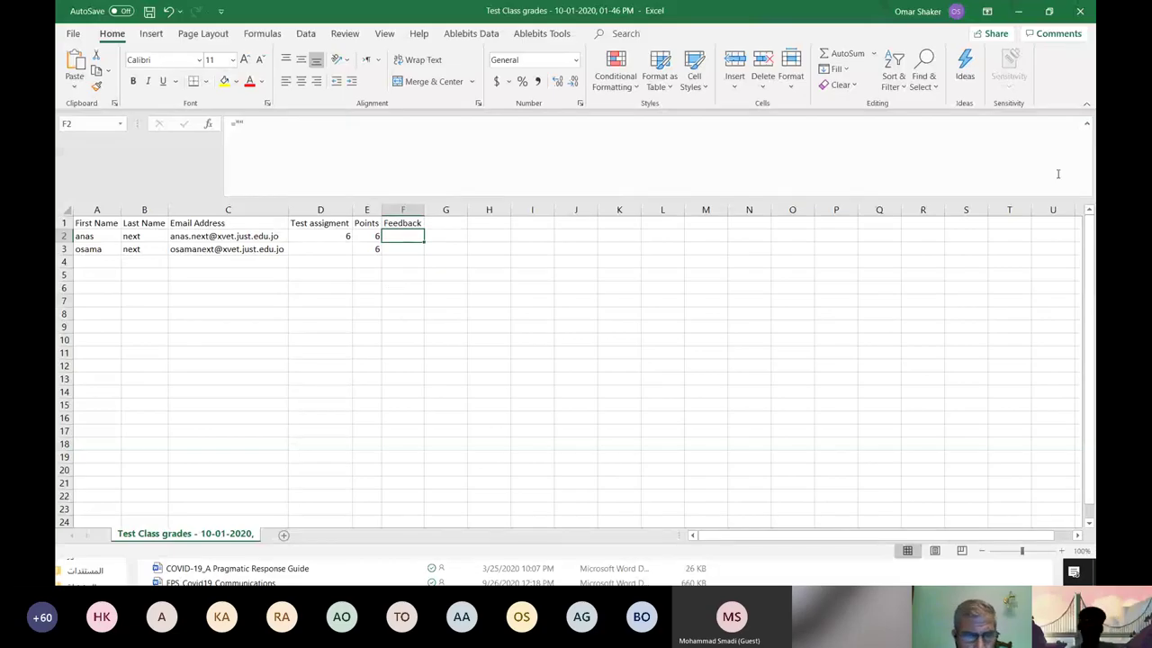
left_click(1078, 13)
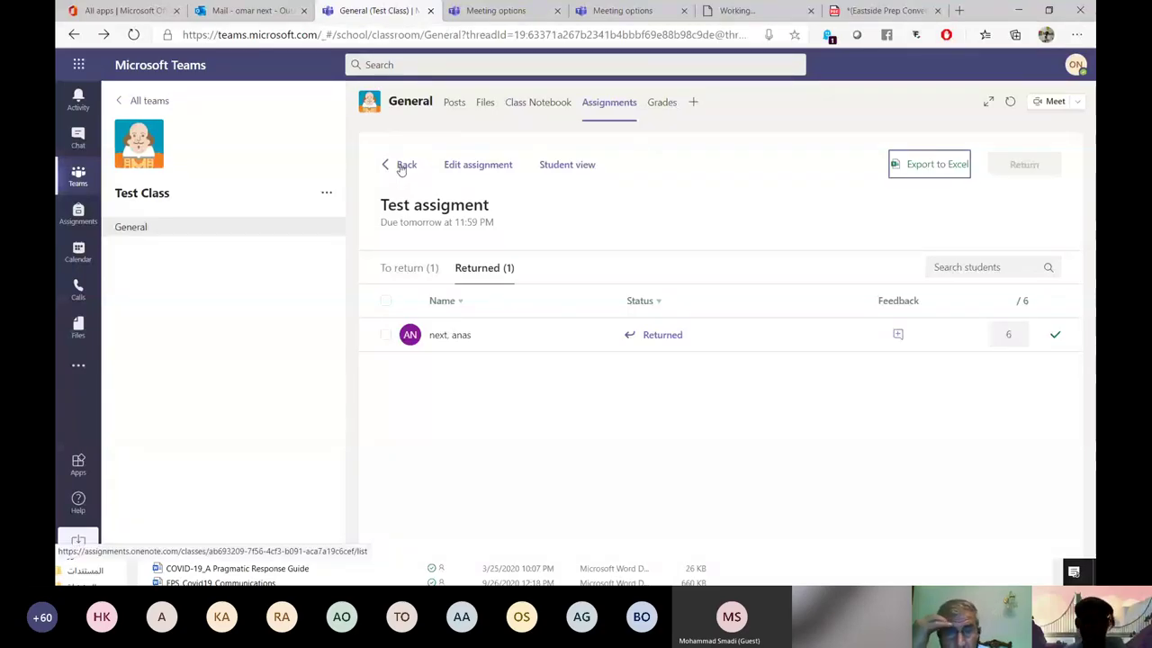
Check a Test Quiz Using MS Forms submission, then return to Assignments and bring up the Create options.
left_click(401, 167)
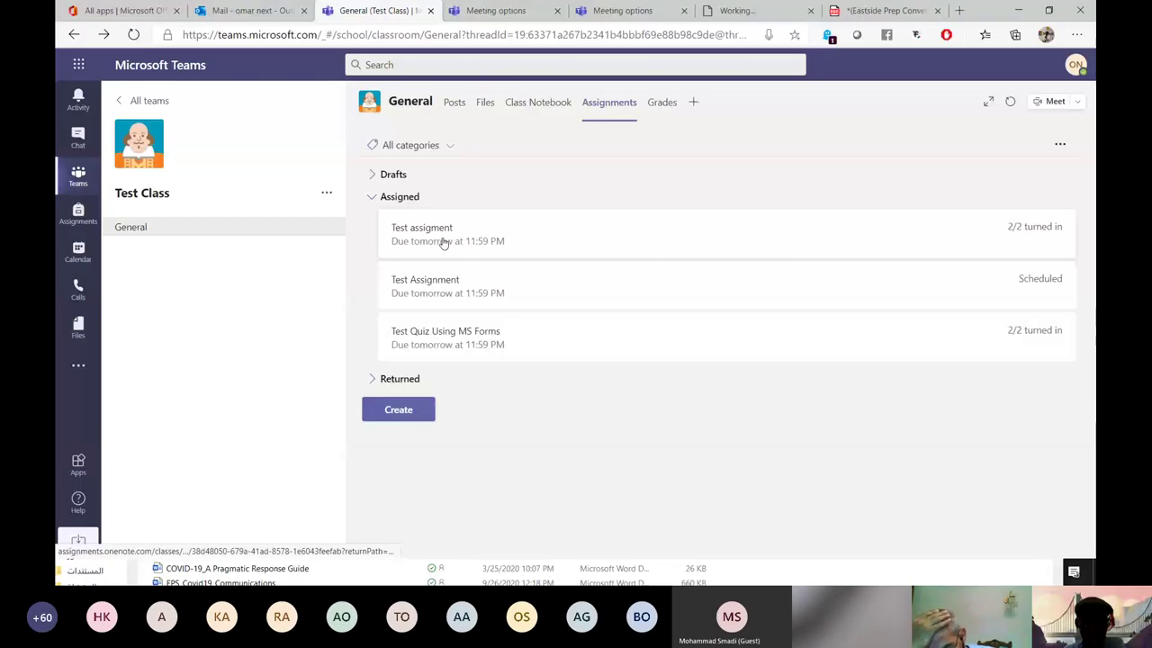
left_click(477, 338)
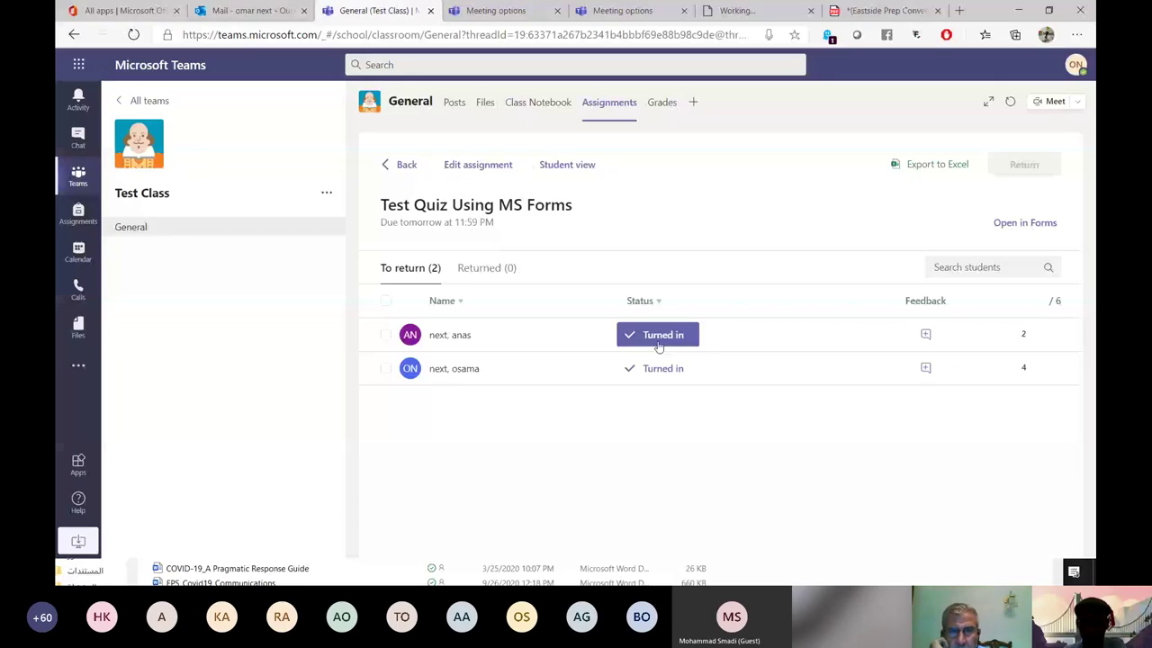
left_click(658, 342)
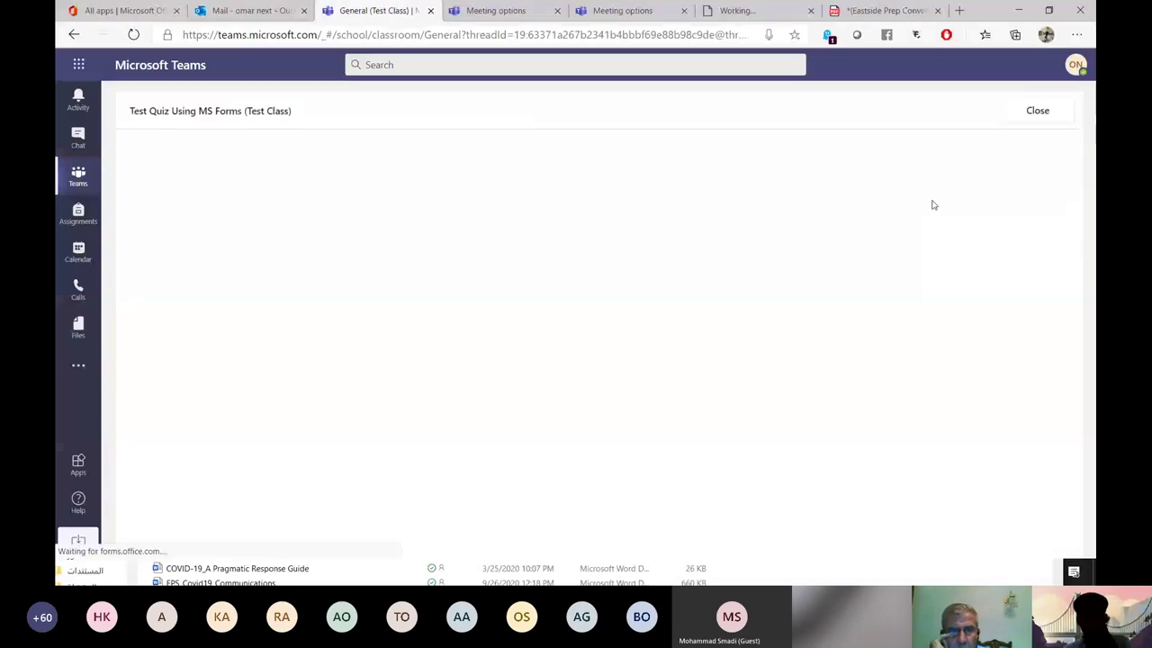
key("alt+Left")
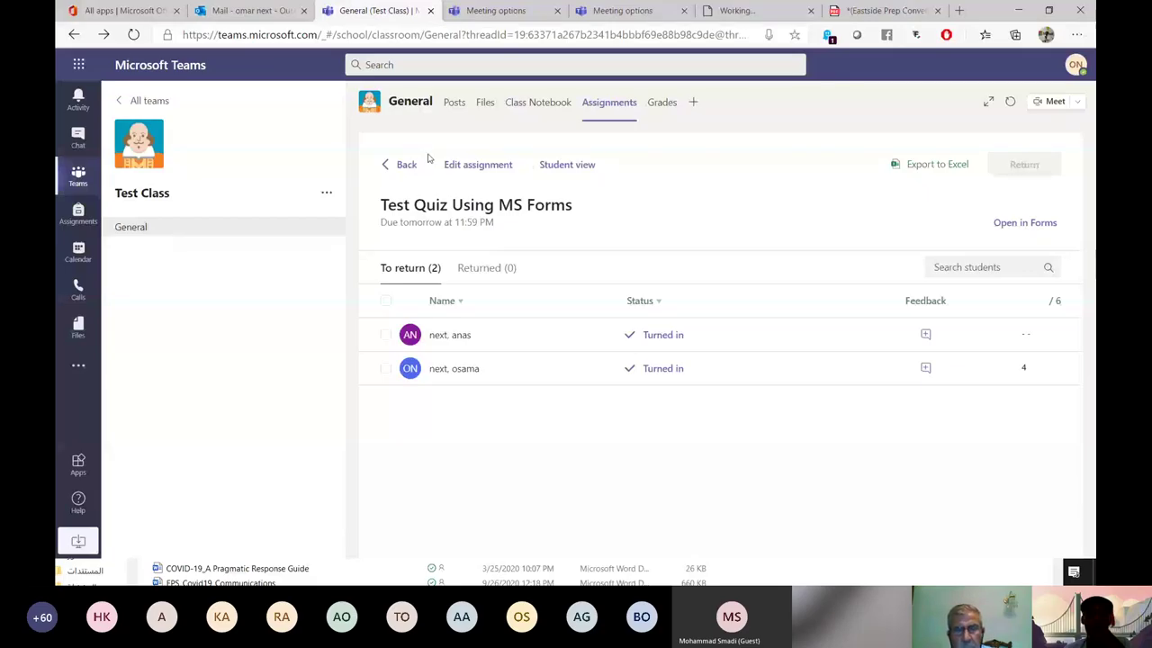
left_click(1009, 105)
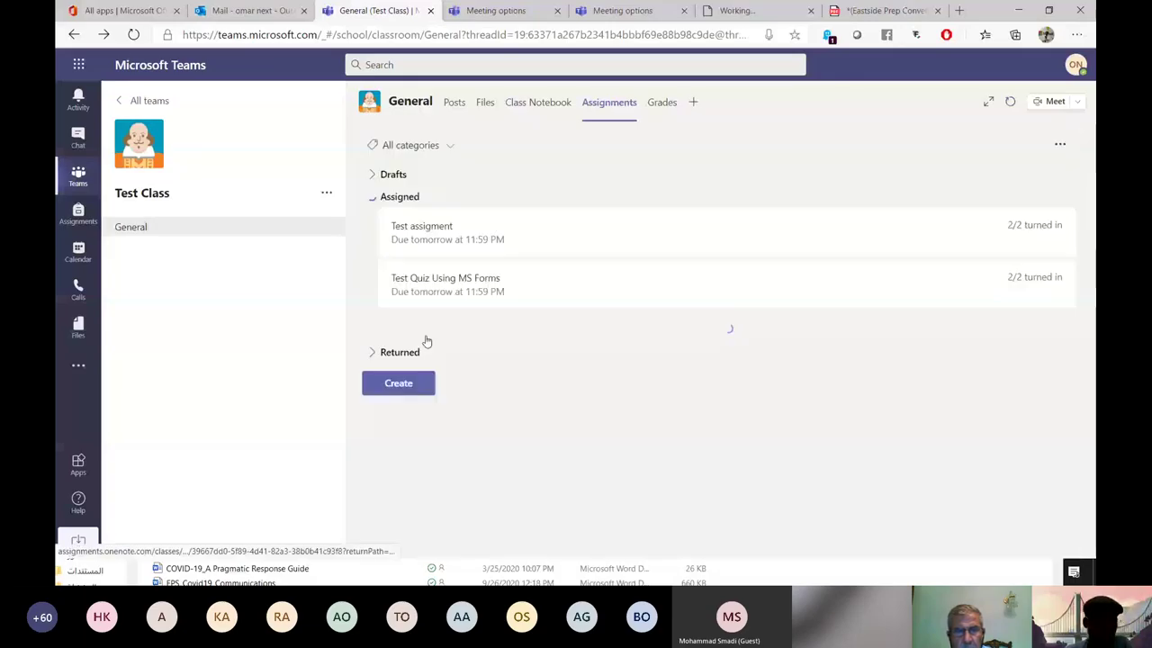
left_click(400, 381)
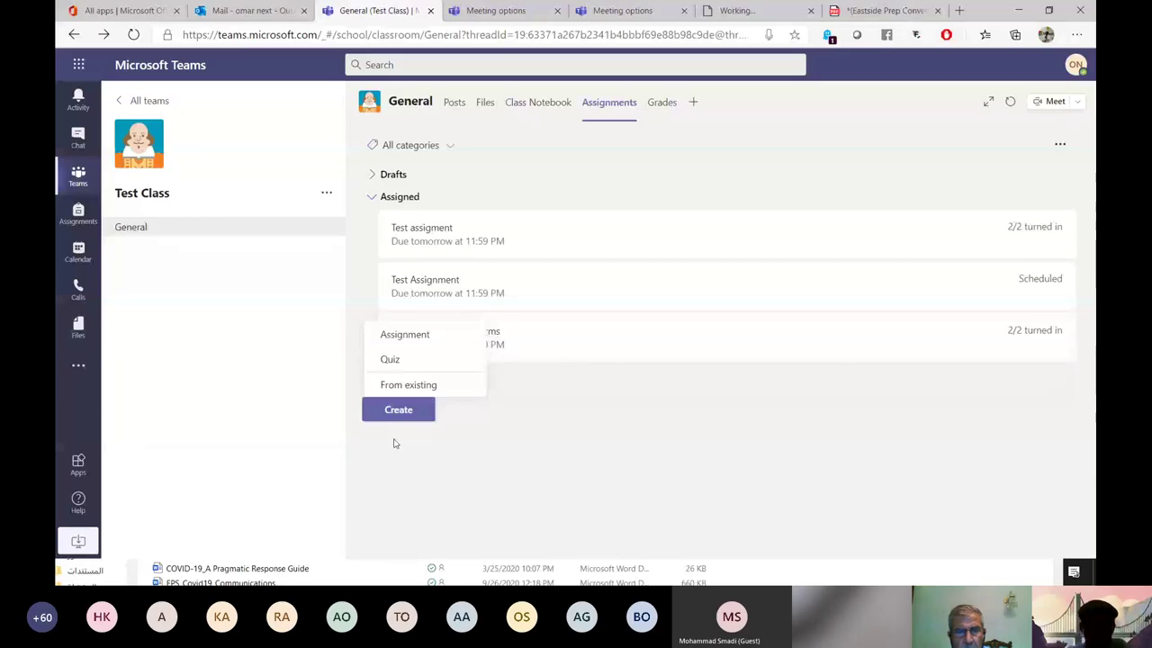
Start a new blank quiz in Forms from the Create menu's Quiz option.
left_click(390, 360)
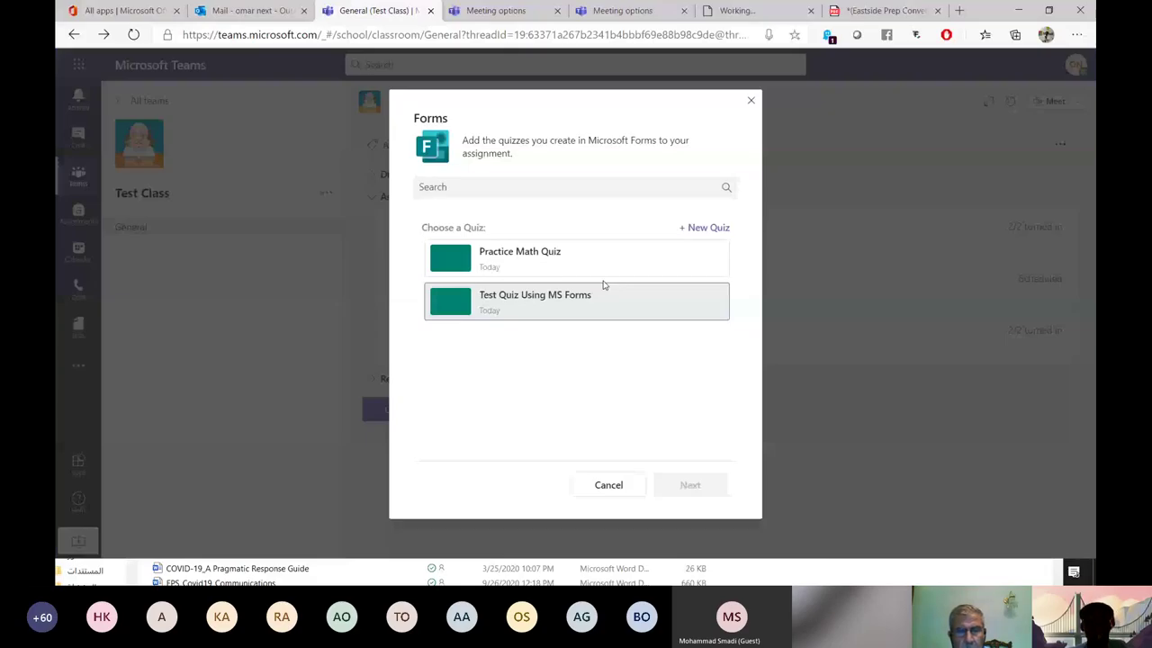
left_click(714, 229)
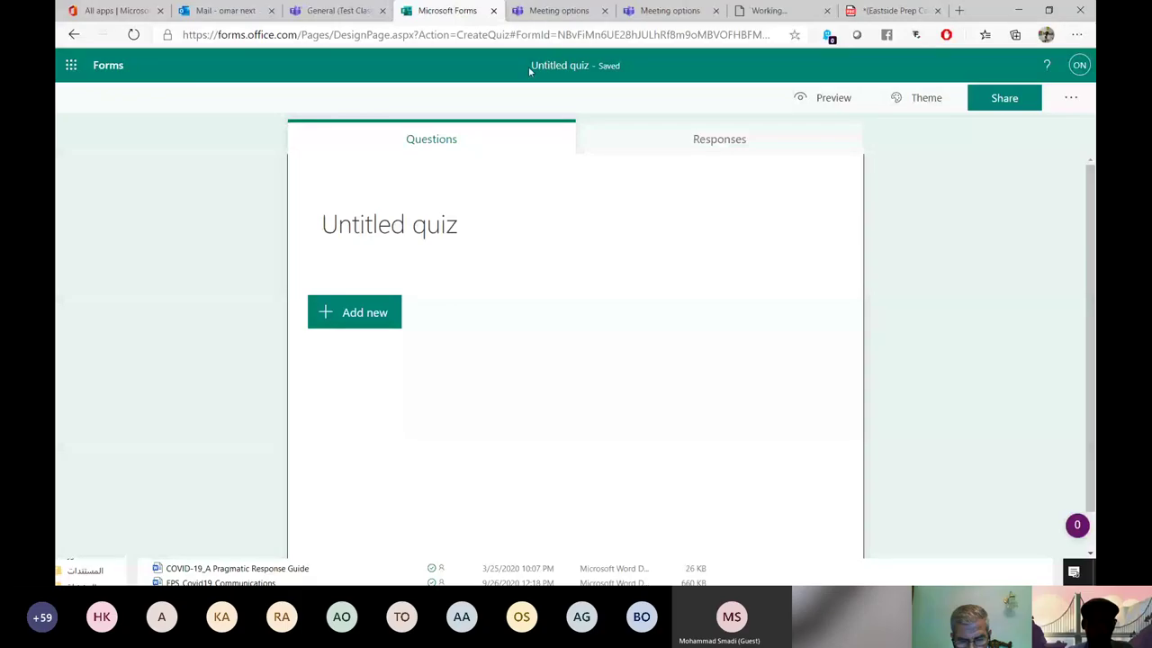
Rename the Untitled quiz to 'Computer CS Quiz'.
left_click(452, 240)
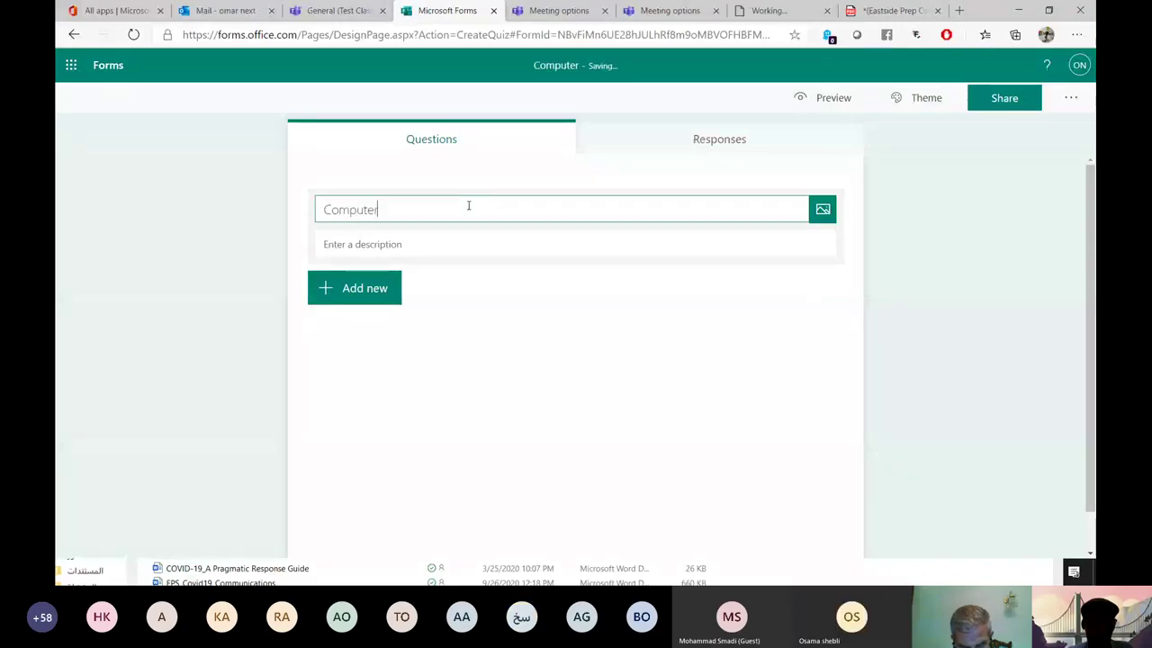
type("CS ")
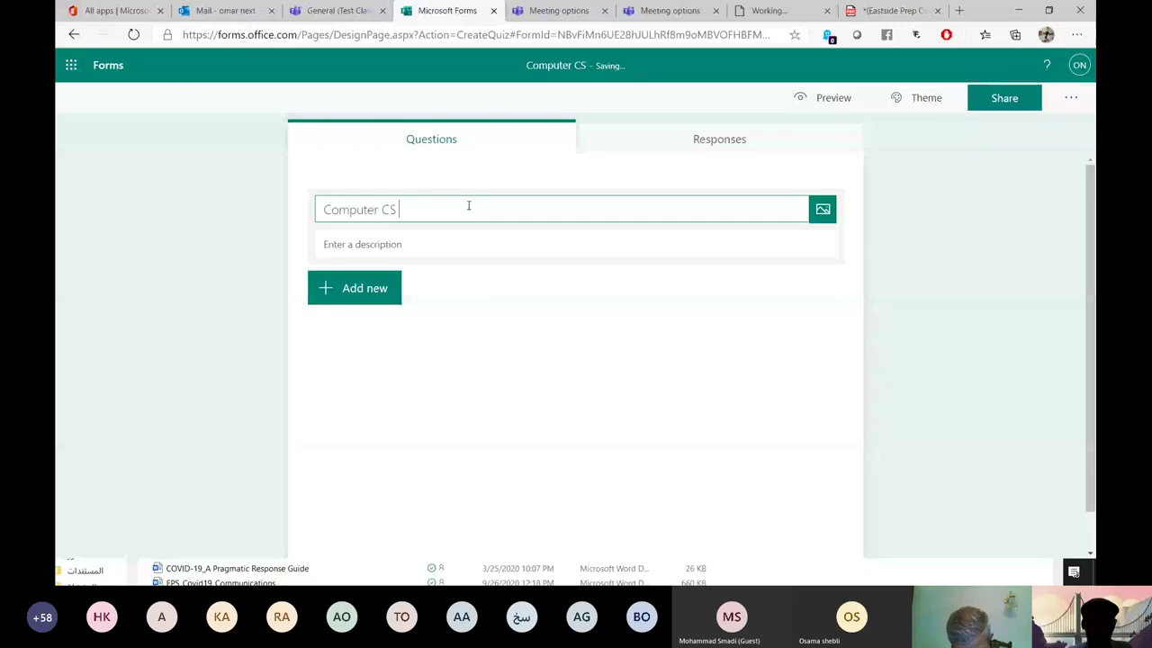
type("Quiz")
left_click(399, 244)
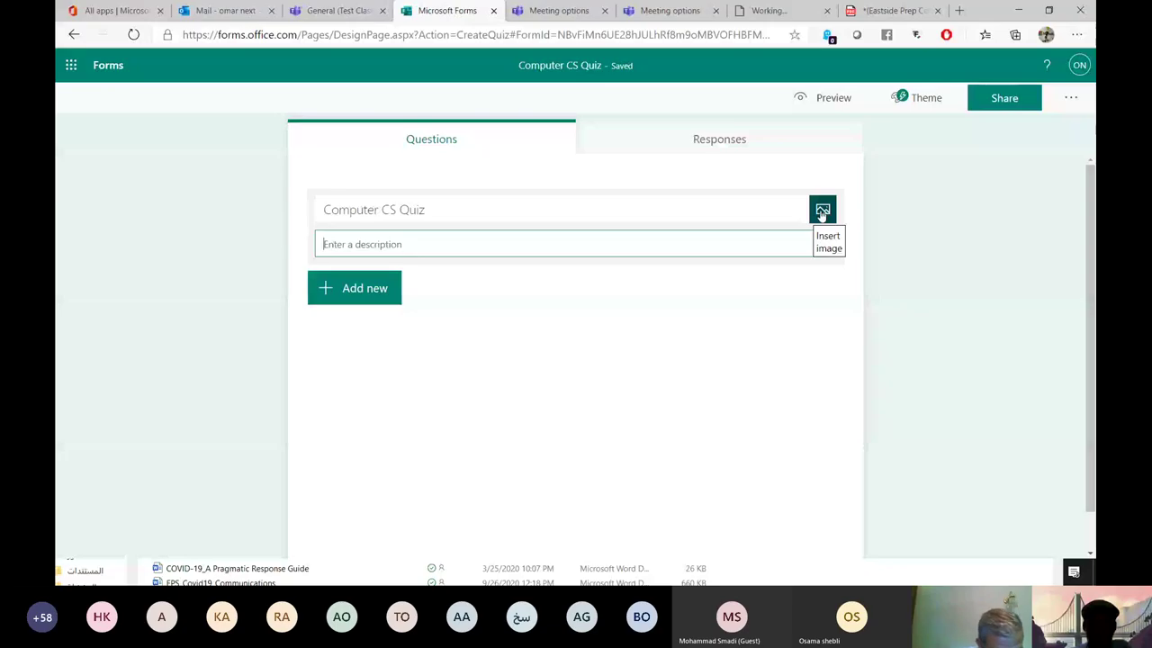
Put a Microsoft Teams logo from a 'microsoft teams' image search in the quiz header, then list question types.
left_click(822, 212)
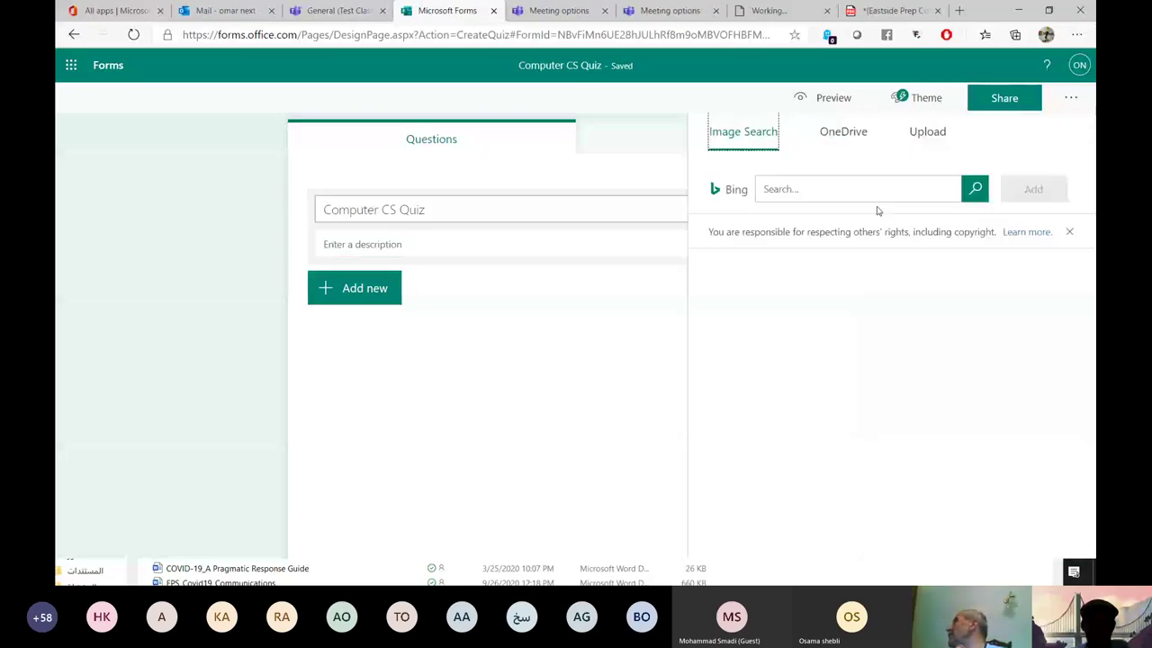
left_click(814, 192)
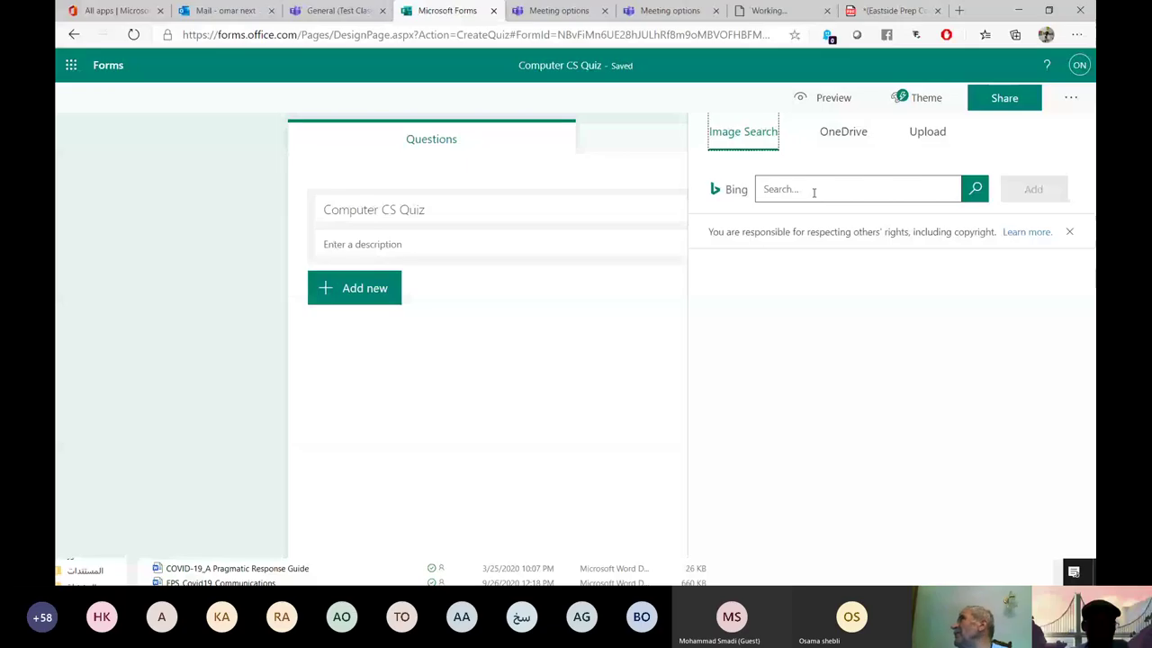
type("m")
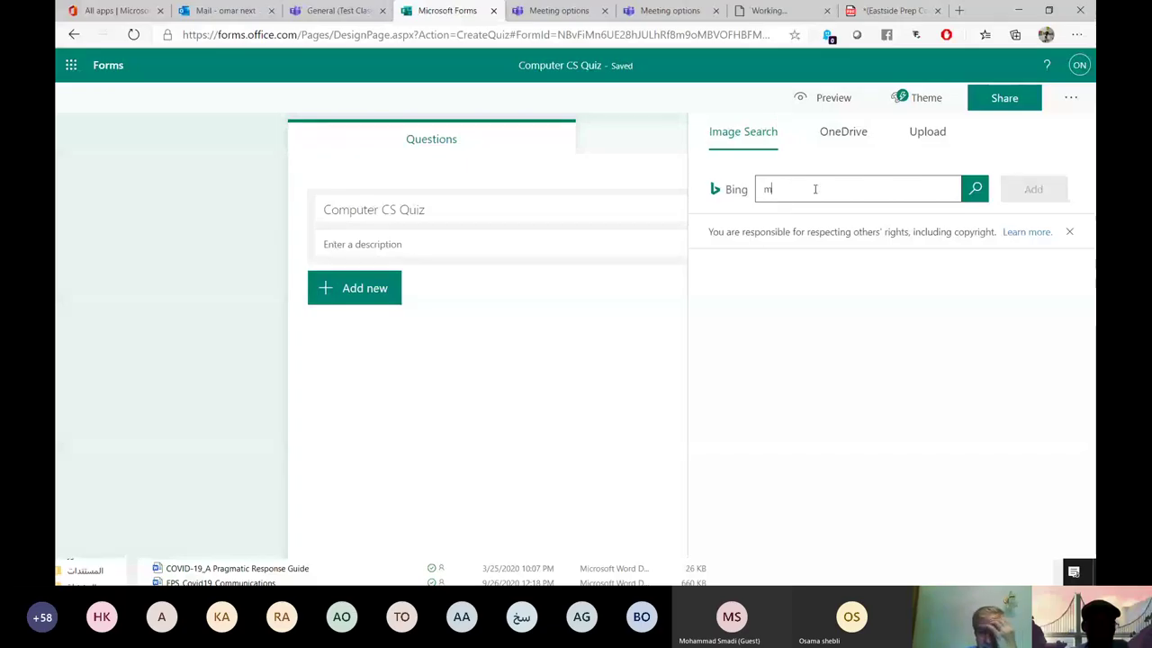
type("icrosoft te")
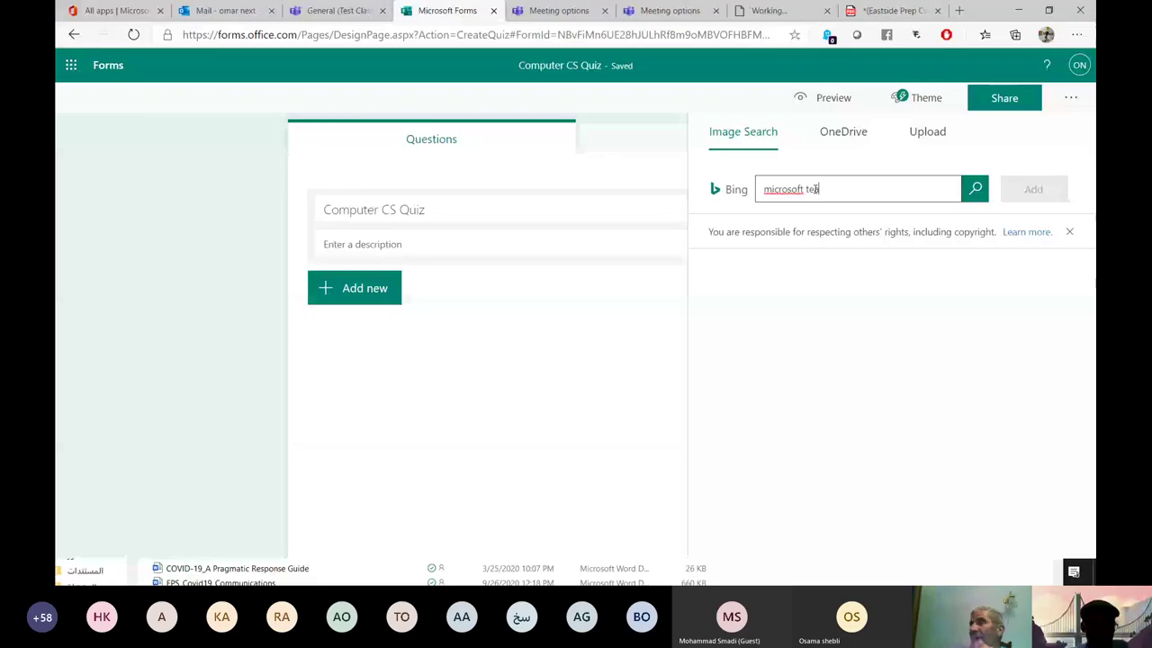
type("ams")
key("Return")
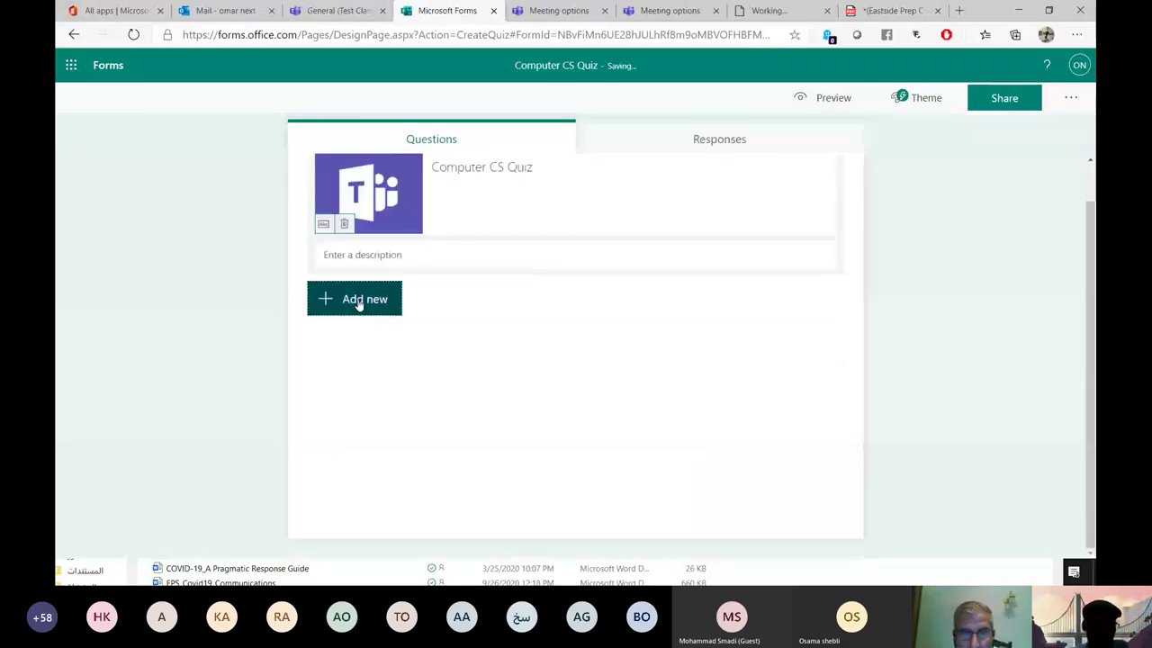
left_click(359, 303)
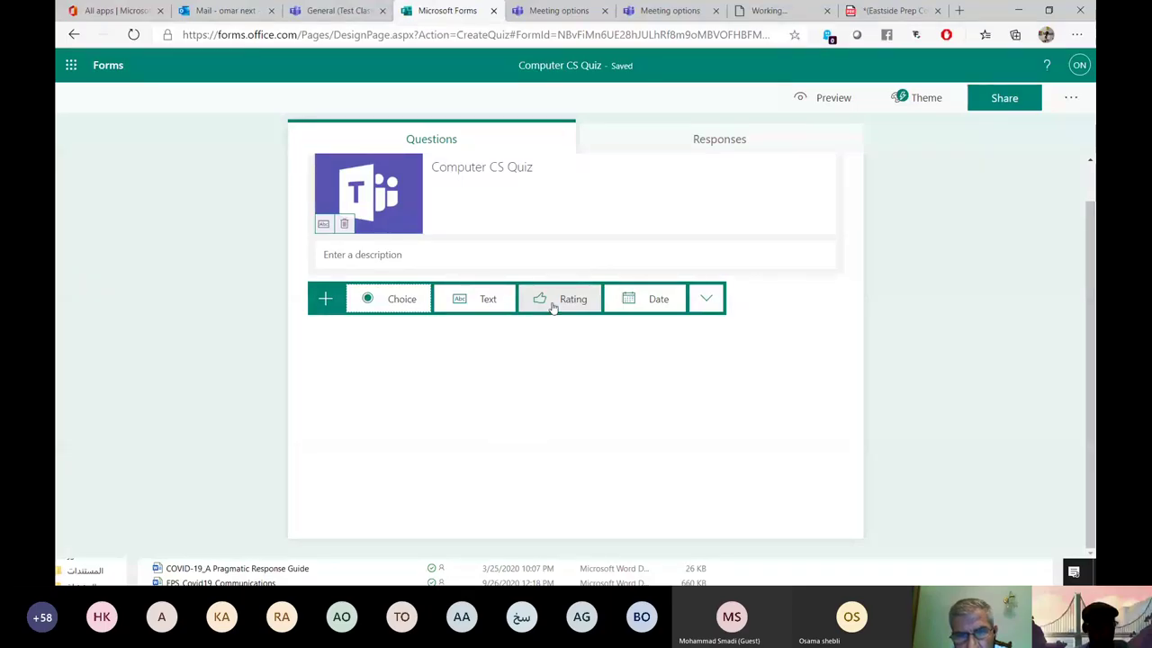
Add a required single-answer Choice question worth 2 points with three options, Option 1 correct.
left_click(399, 304)
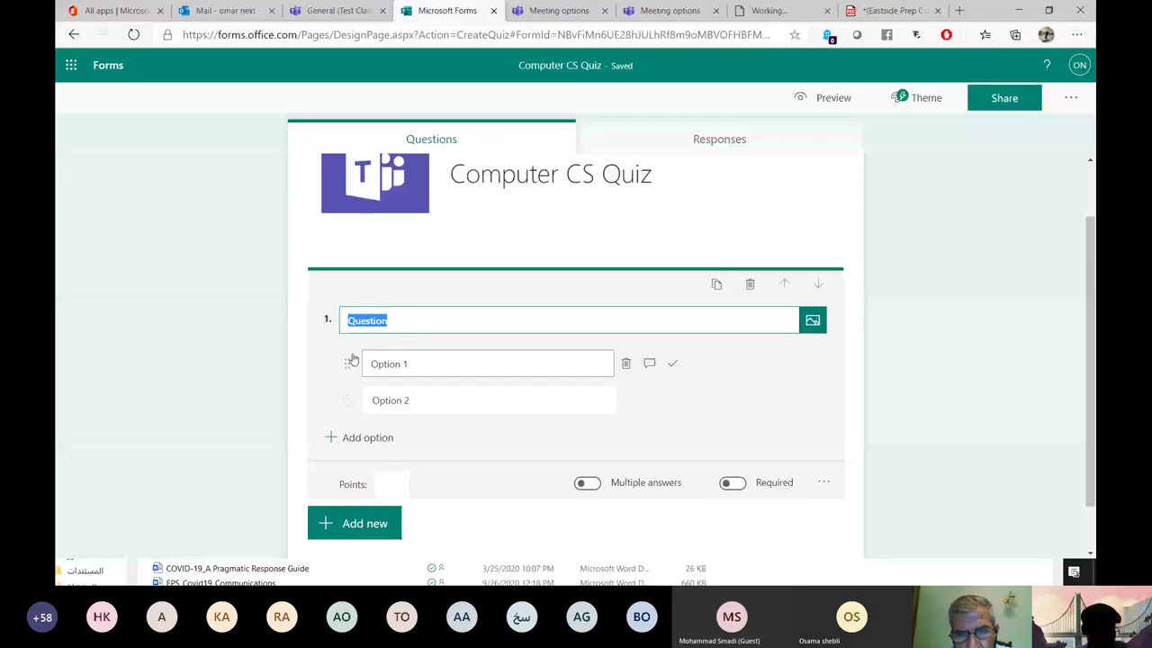
left_click(405, 330)
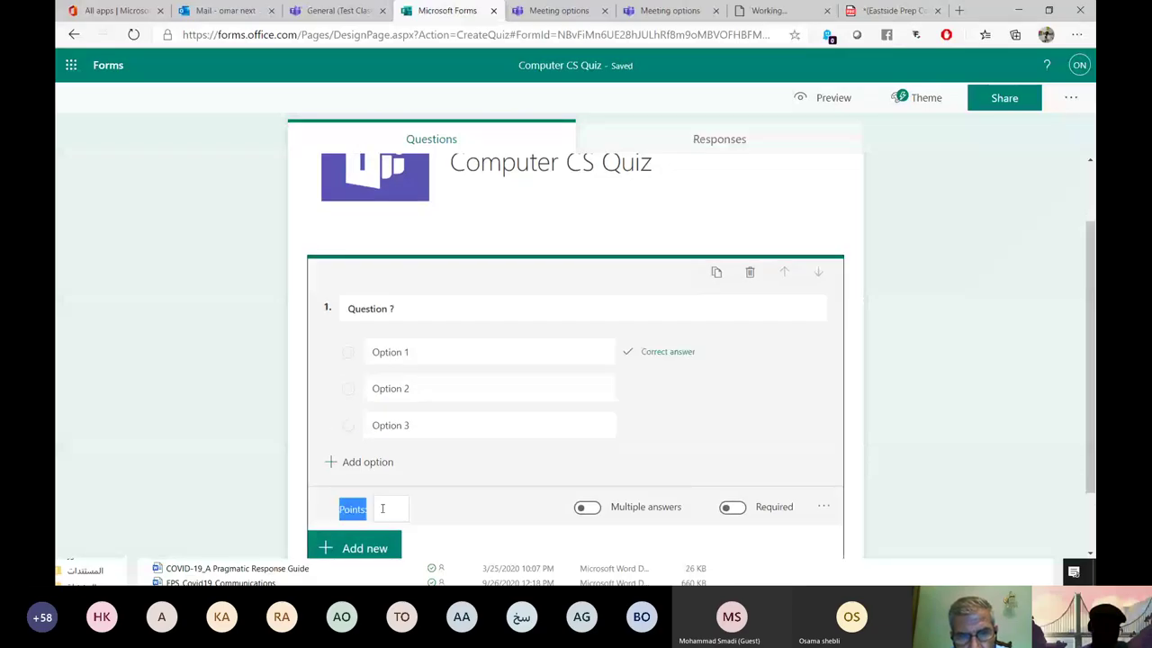
left_click(382, 508)
type("2")
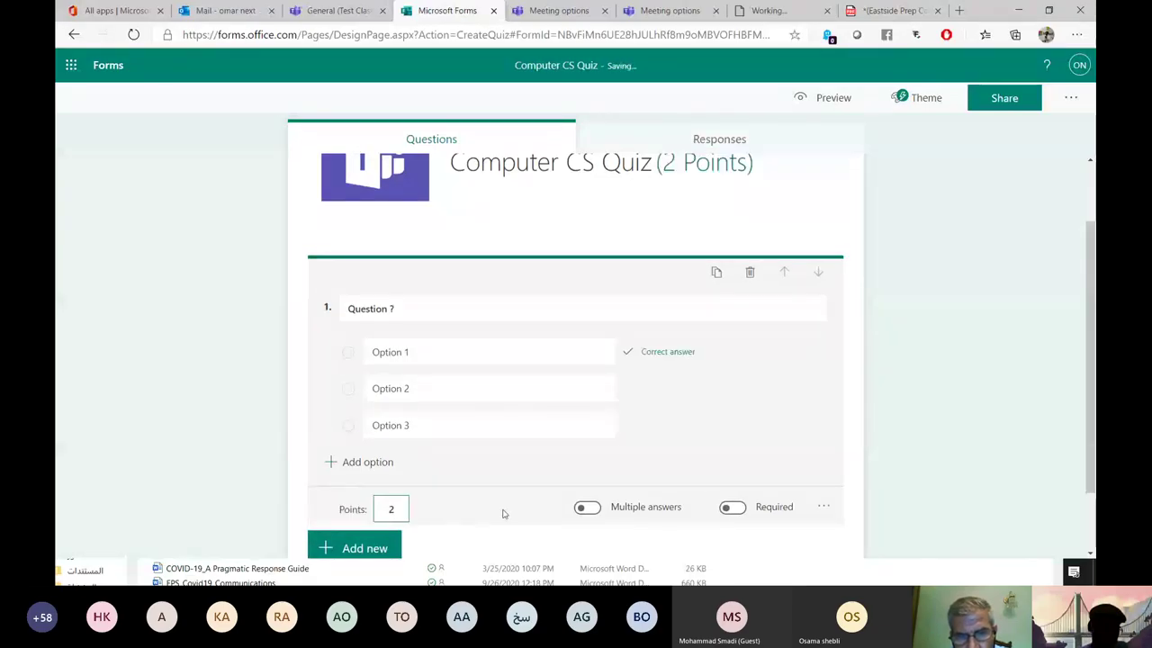
scroll(540, 486, "down", 1)
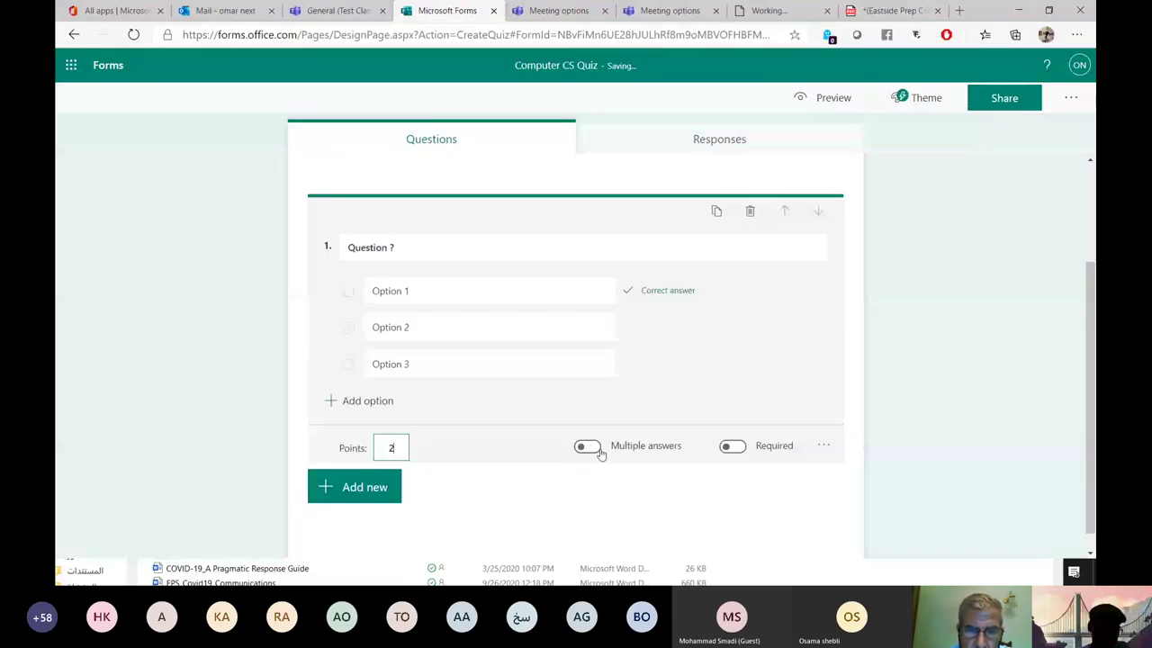
left_click(586, 448)
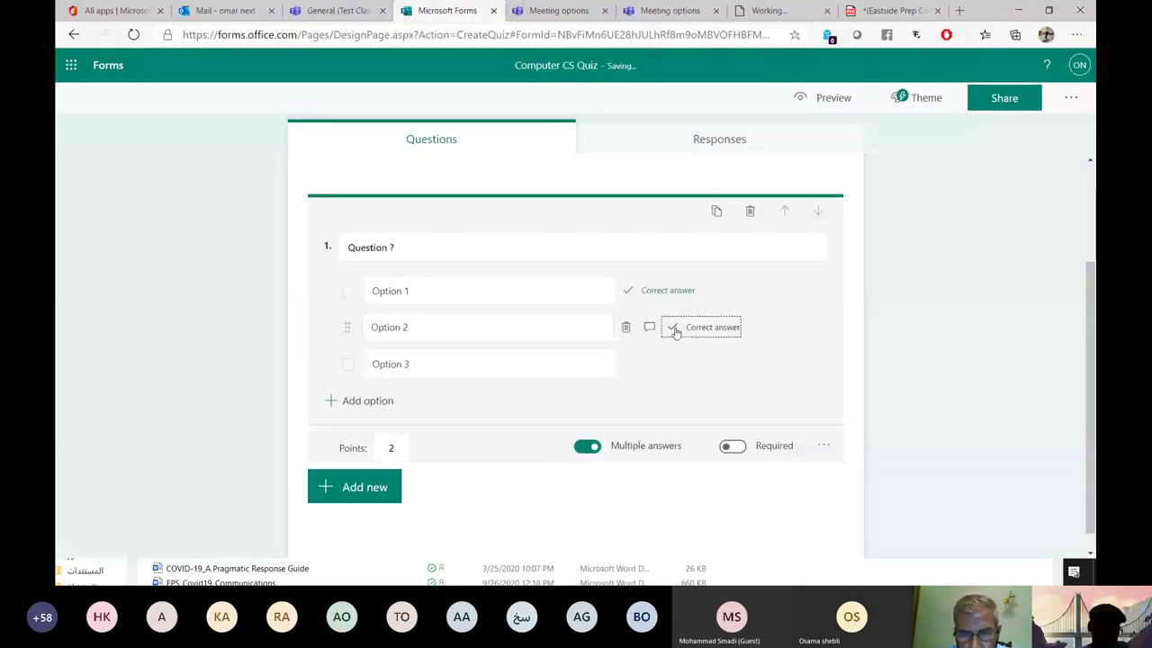
left_click(675, 331)
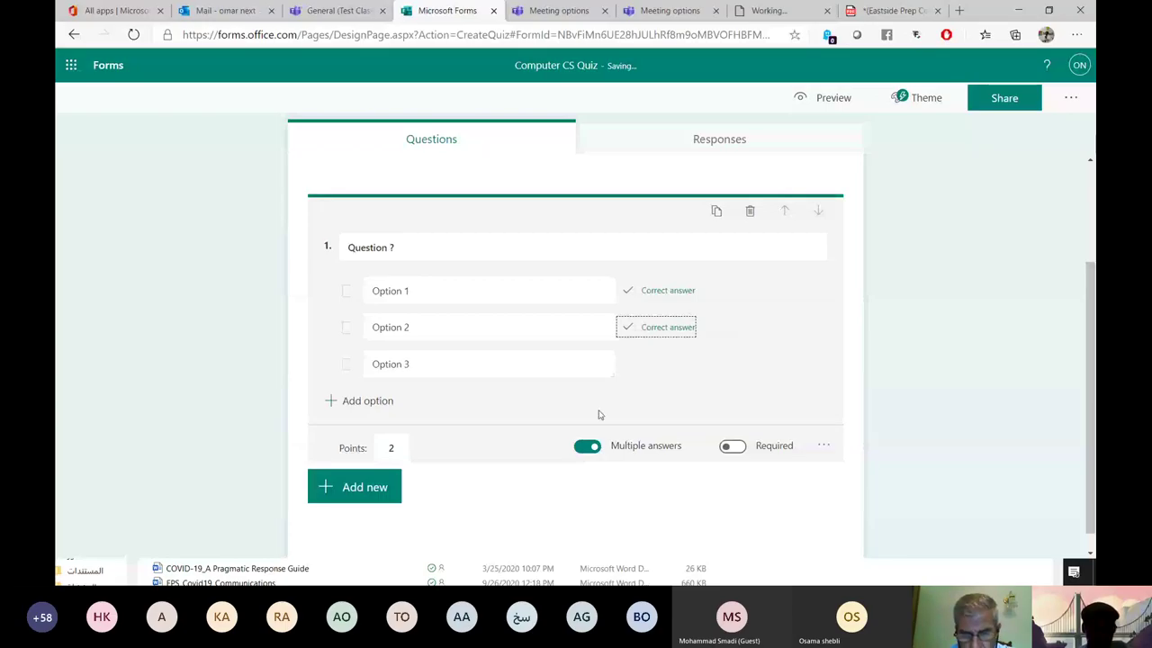
left_click(587, 446)
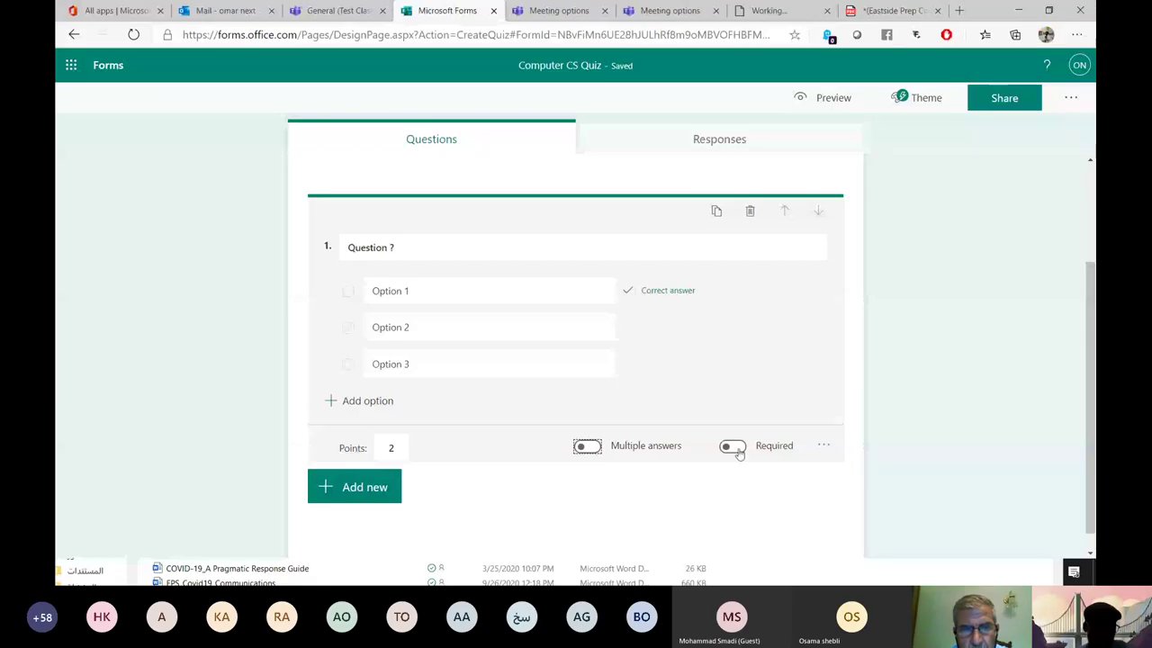
left_click(738, 448)
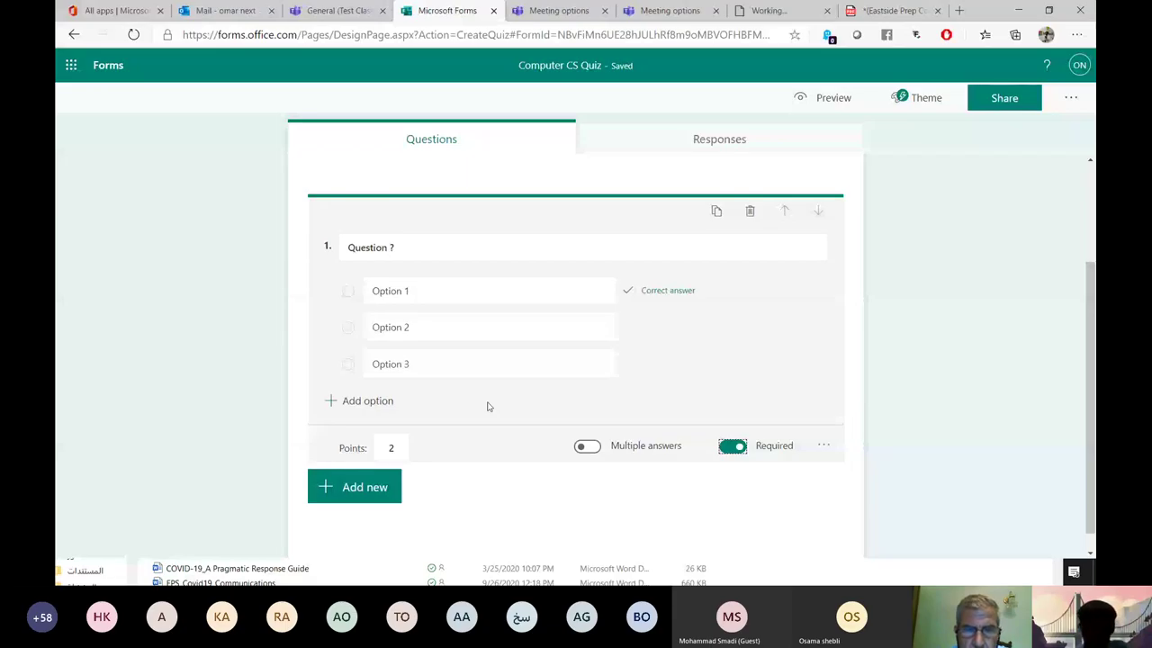
left_click(824, 444)
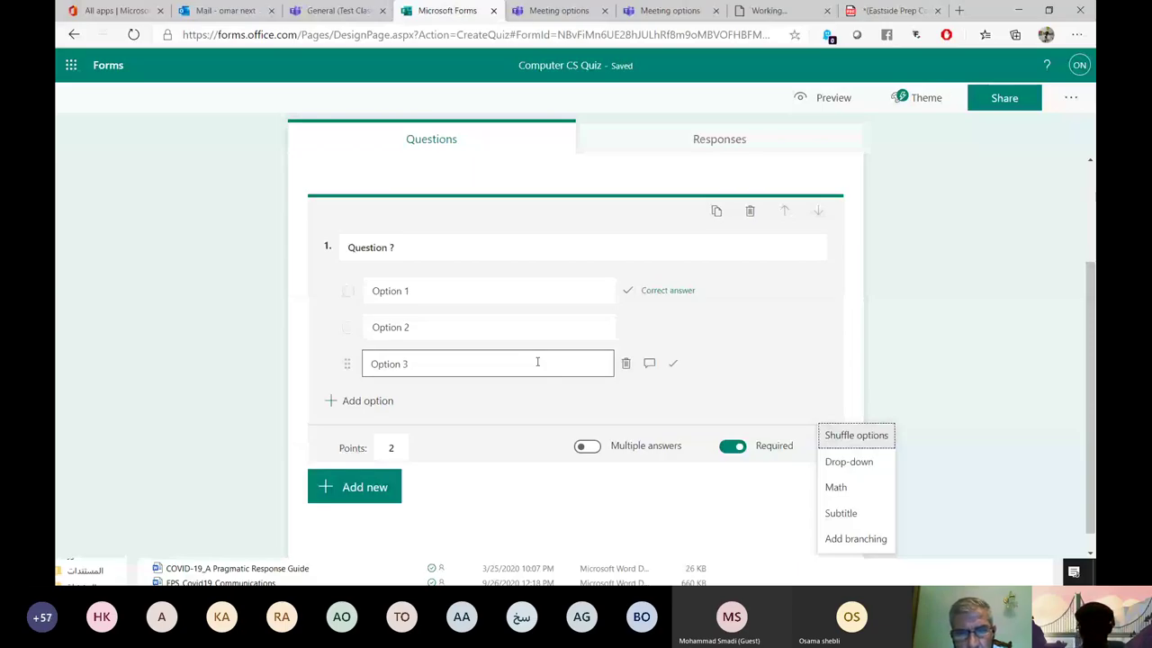
Switch question 1's options to Math equations and duplicate the choice question as question 3.
left_click(823, 448)
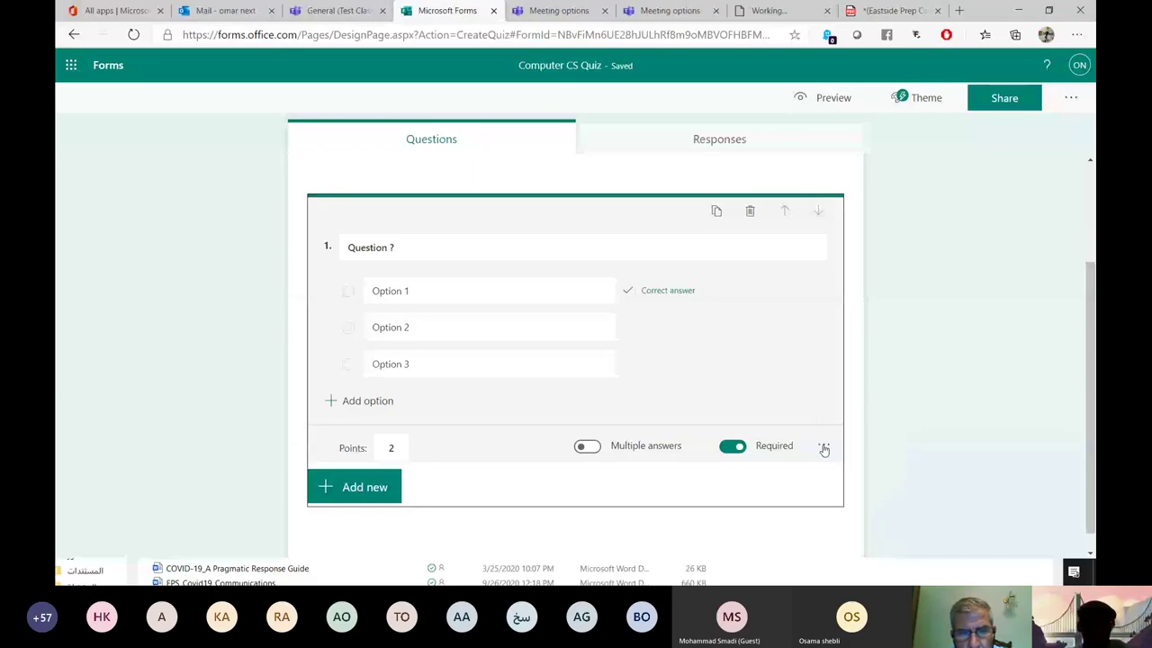
left_click(824, 448)
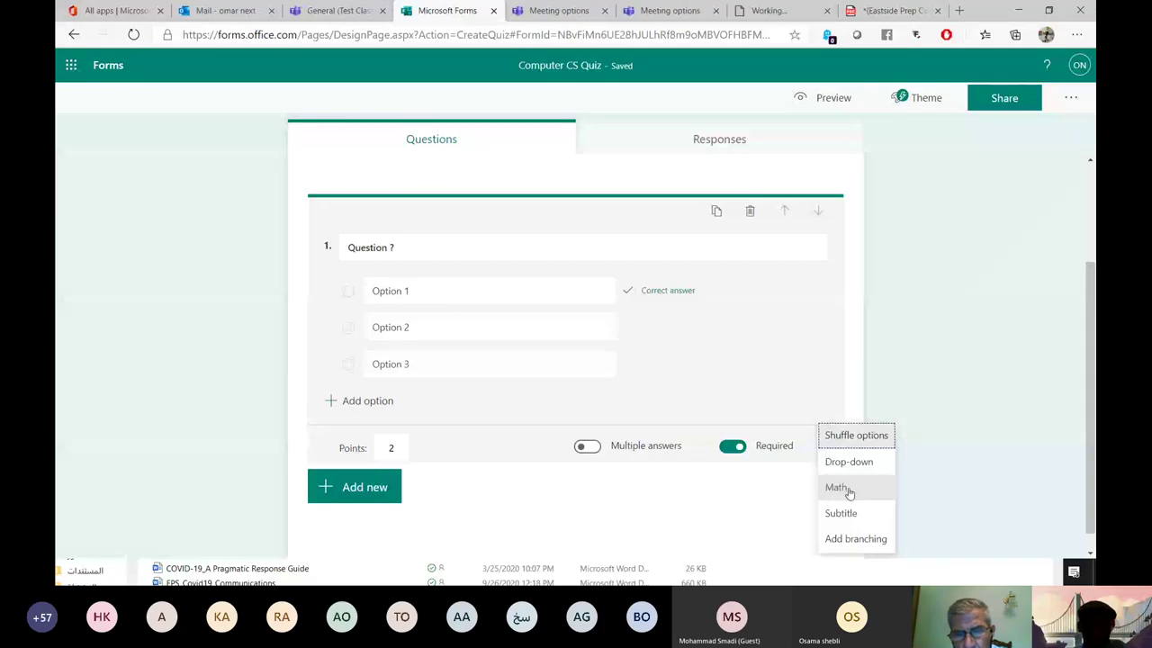
left_click(849, 491)
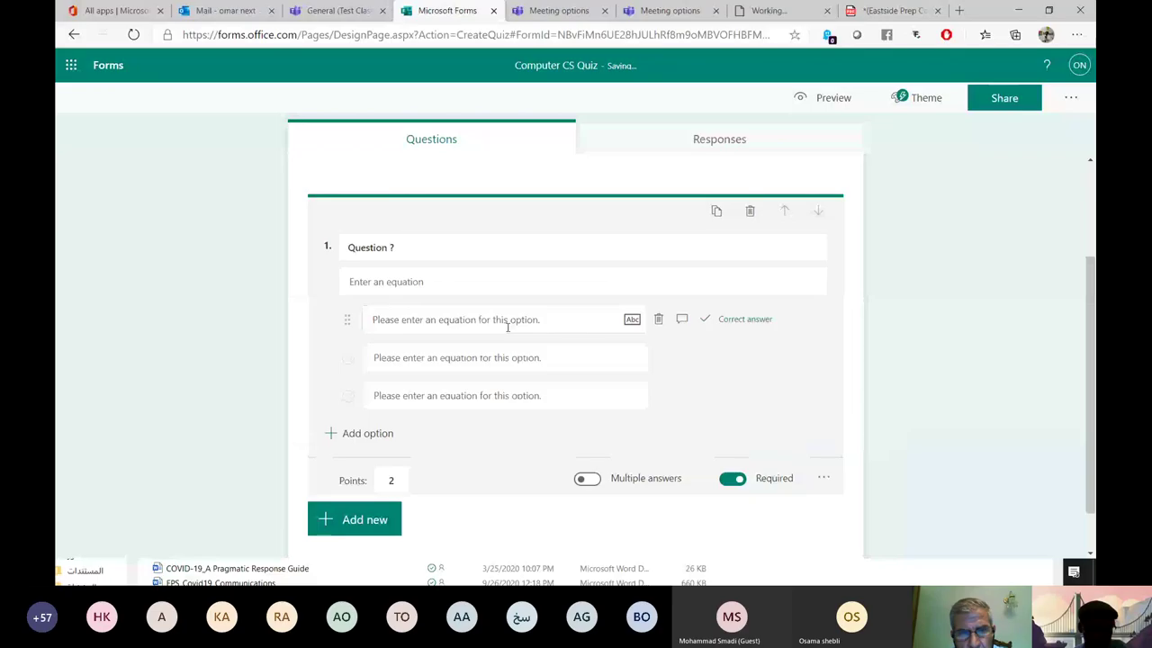
left_click(507, 326)
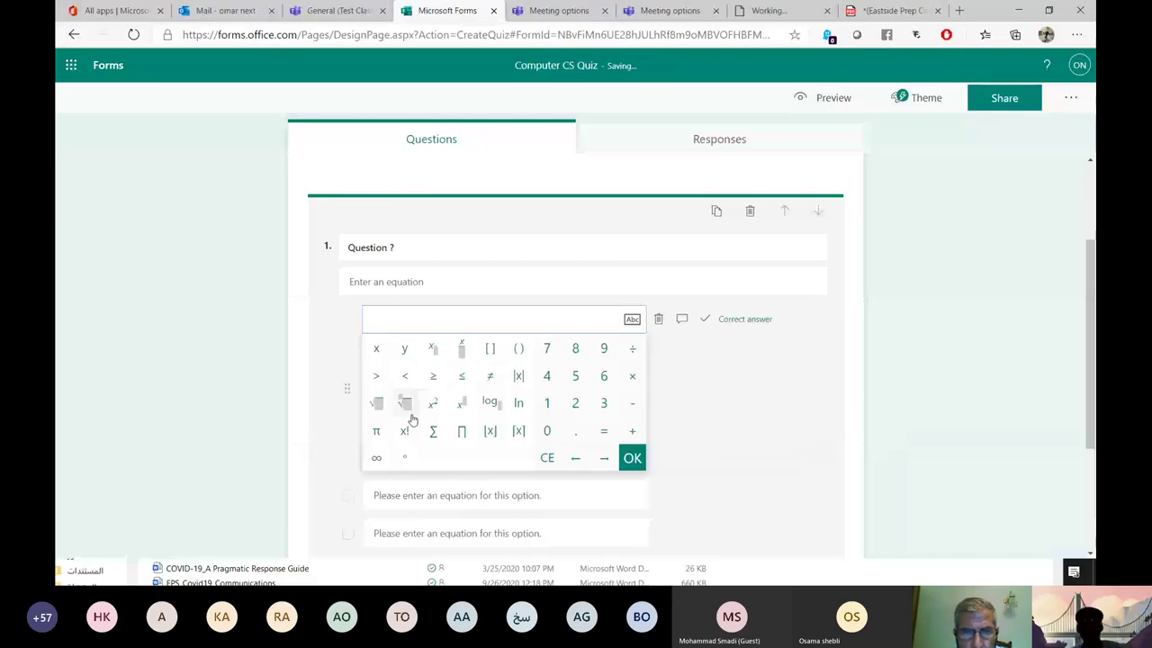
scroll(459, 393, "down", 1)
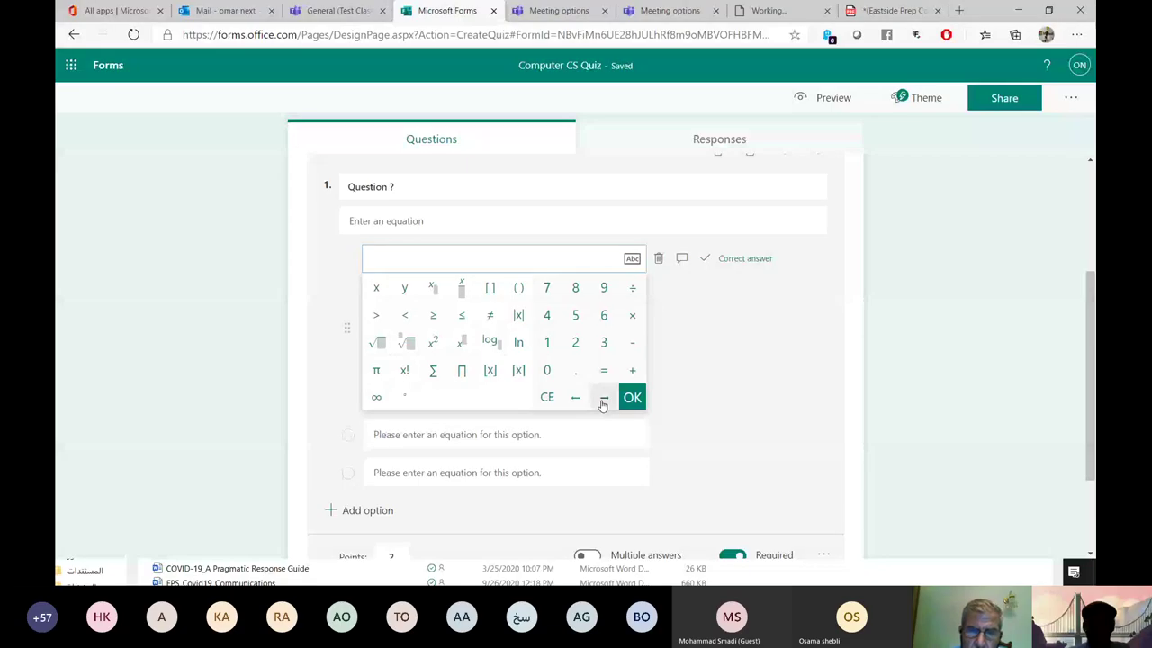
left_click(716, 163)
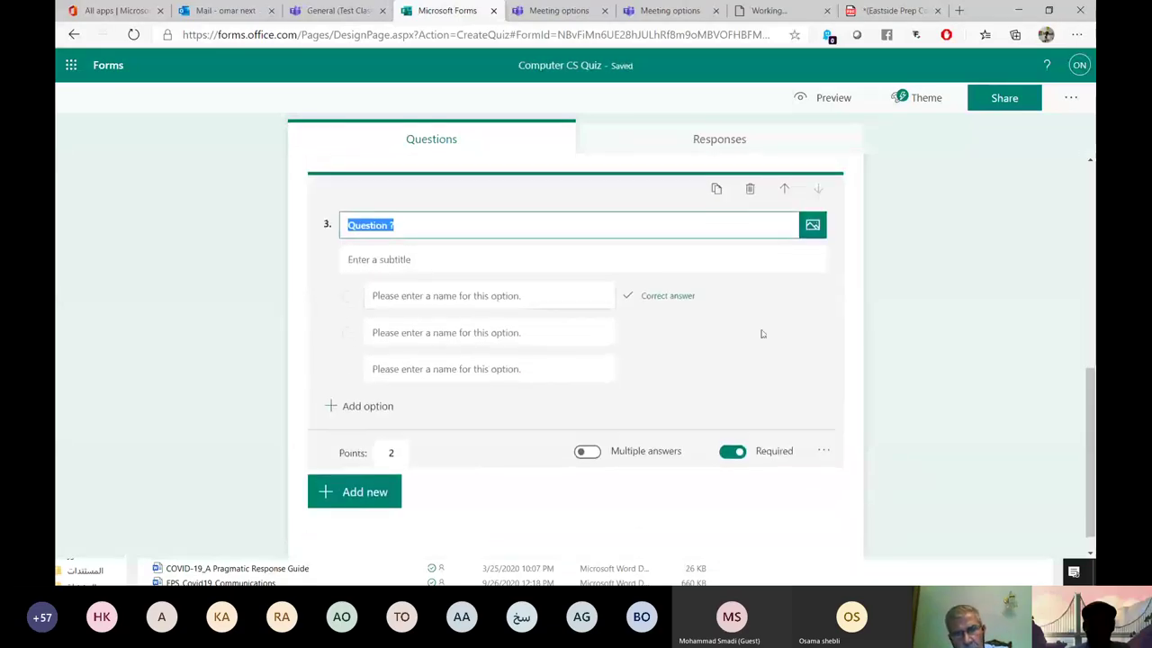
Edit question 4's title and remove its subtitle field.
scroll(794, 366, "up", 10)
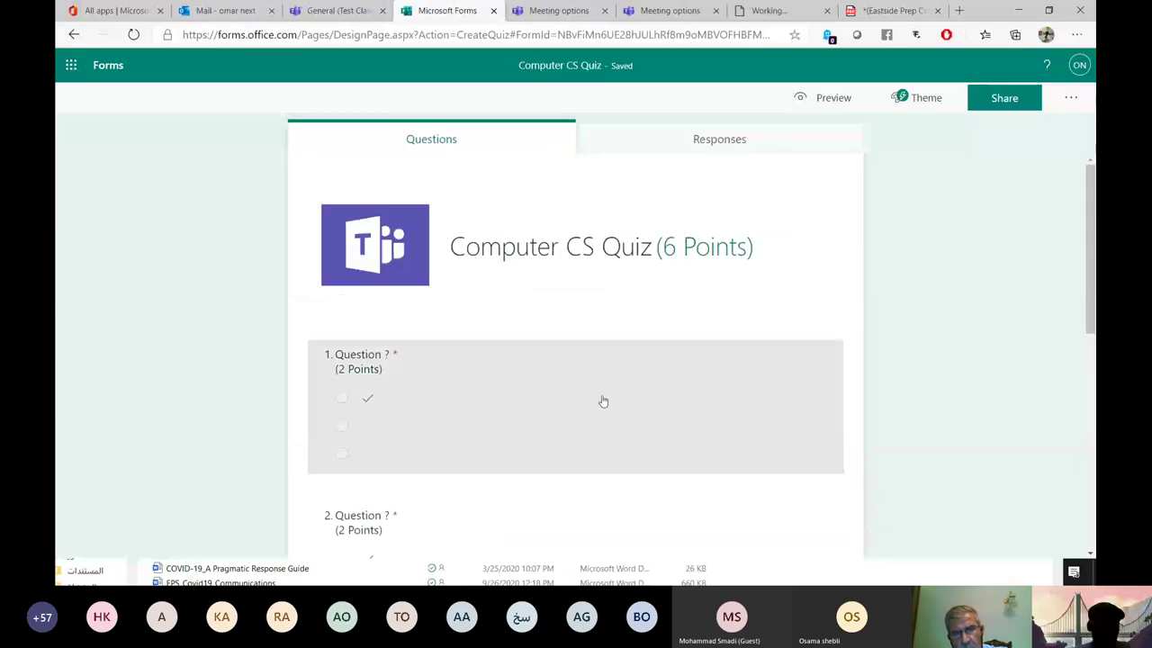
scroll(603, 402, "down", 10)
left_click(449, 317)
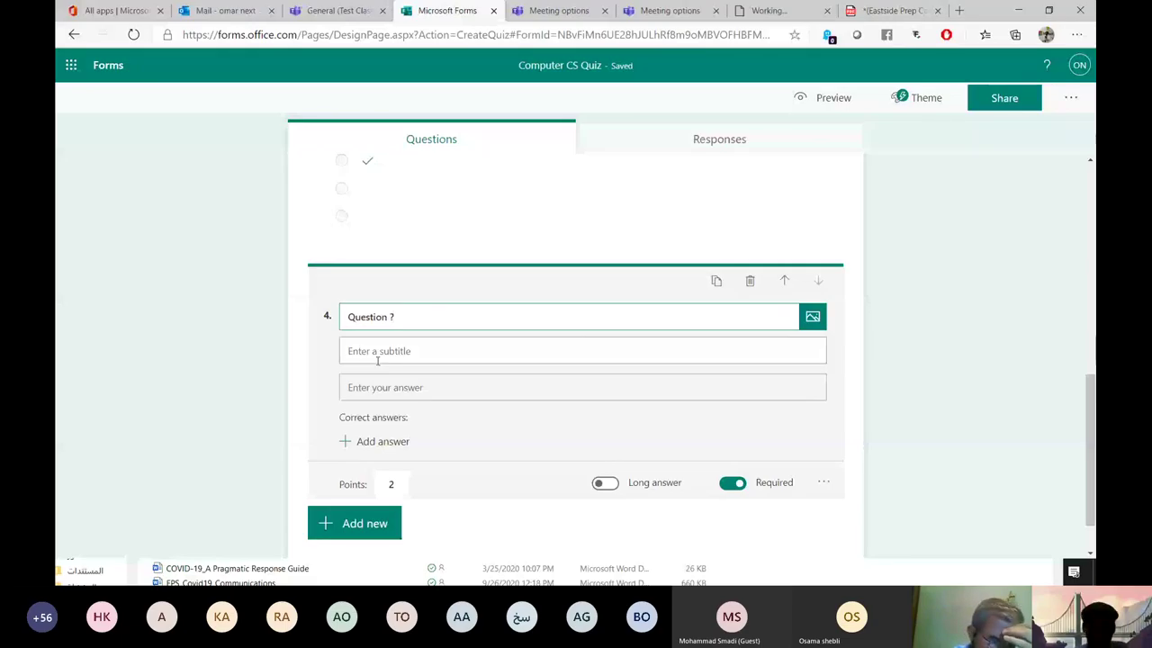
left_click(823, 482)
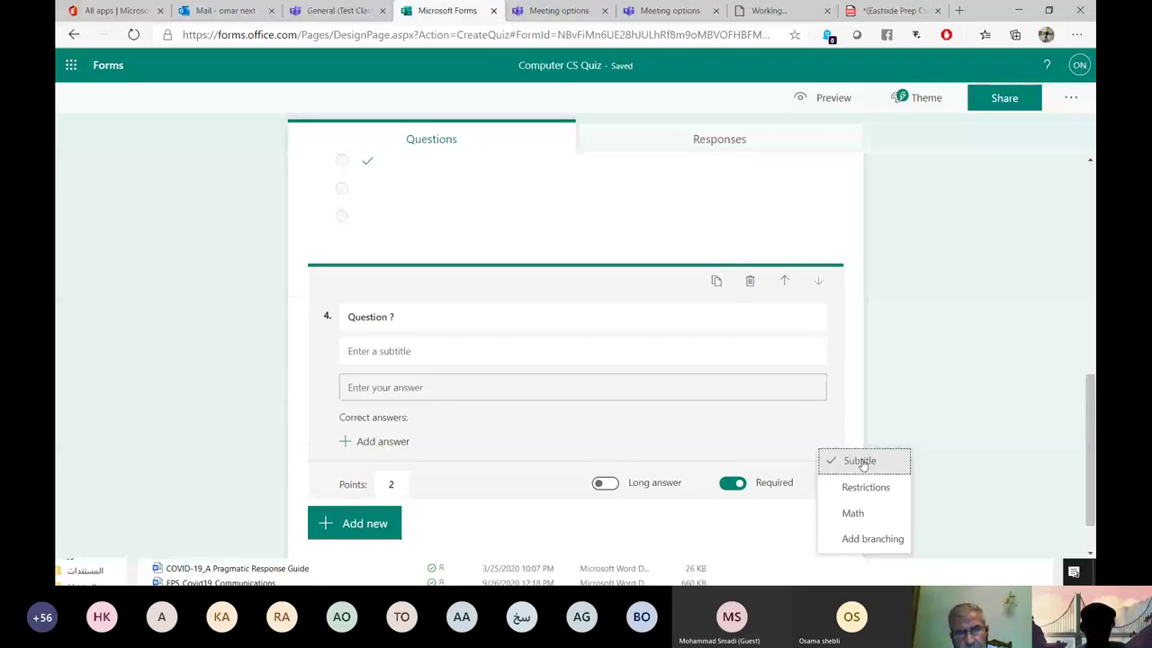
left_click(861, 462)
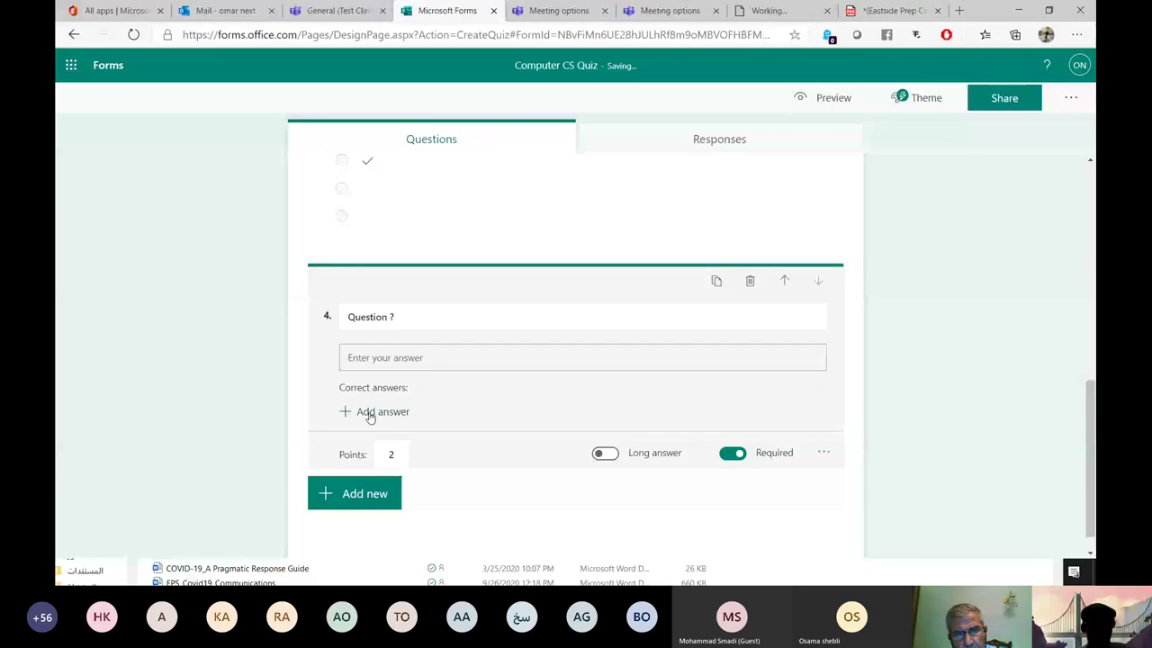
Add 'Answer' and 'Answer2' as accepted correct answers for question 4.
left_click(370, 415)
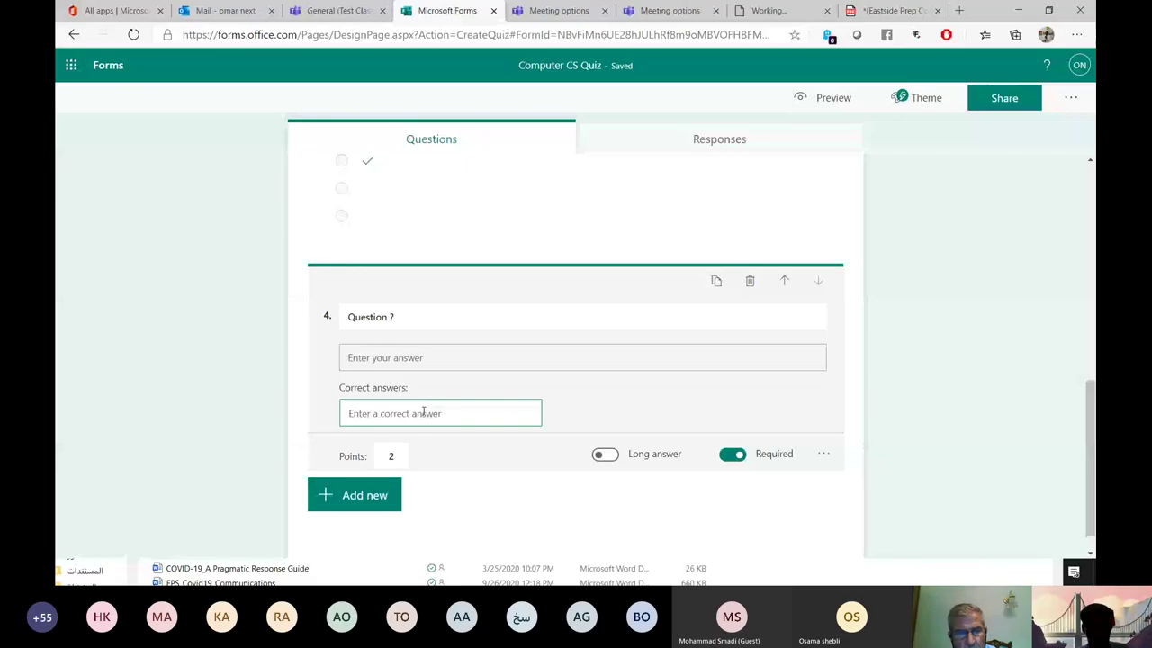
type("Answer")
key("Return")
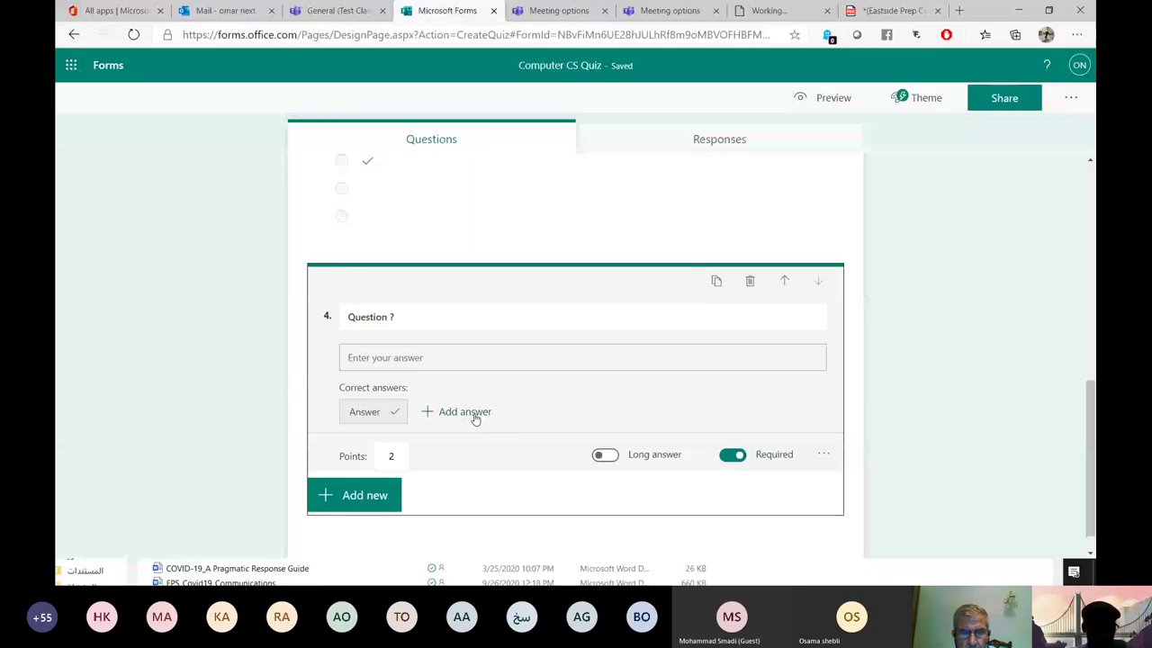
left_click(475, 416)
type("Answer")
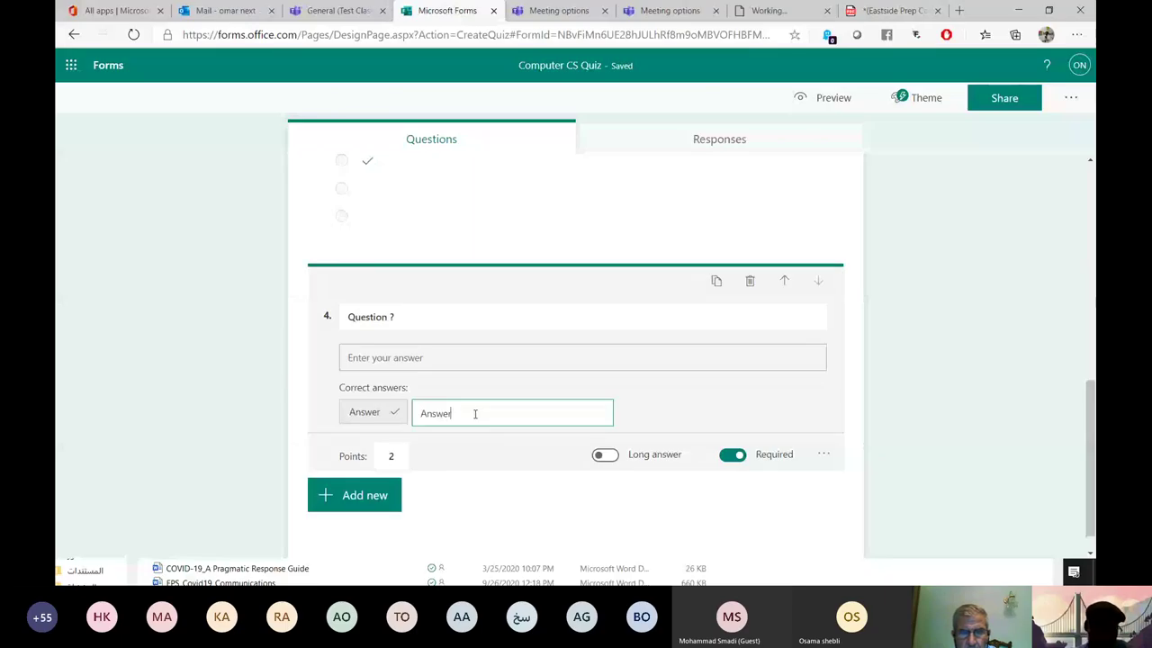
type("2")
left_click(381, 386)
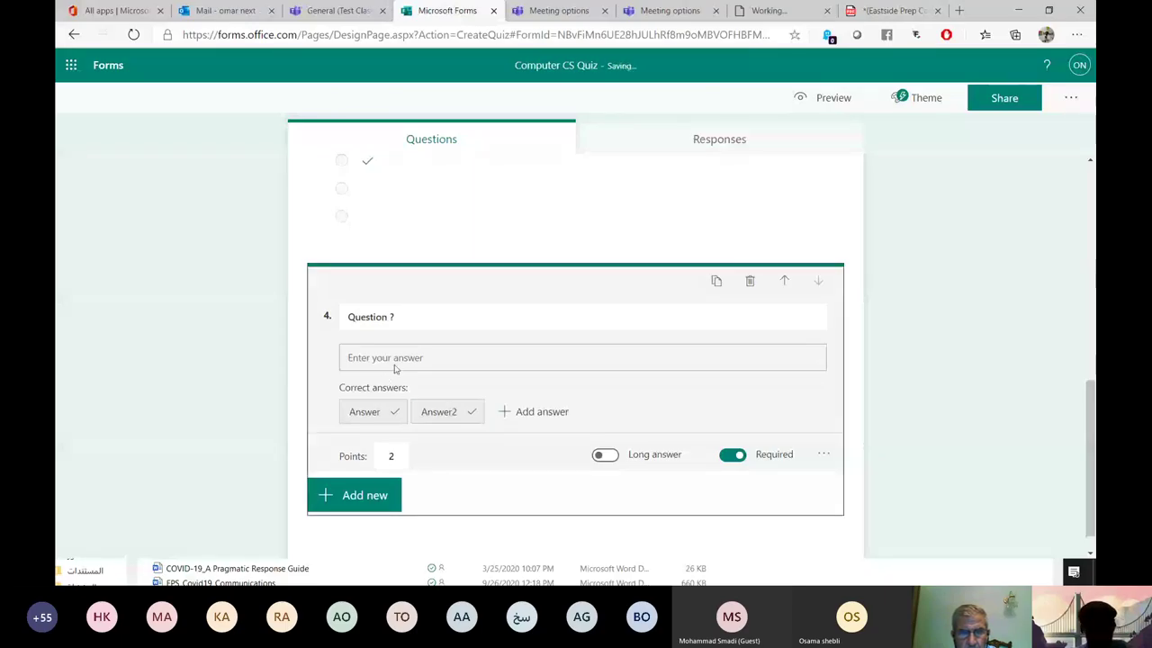
Turn Long answer off on question 4 and give it 2 points.
left_click(605, 455)
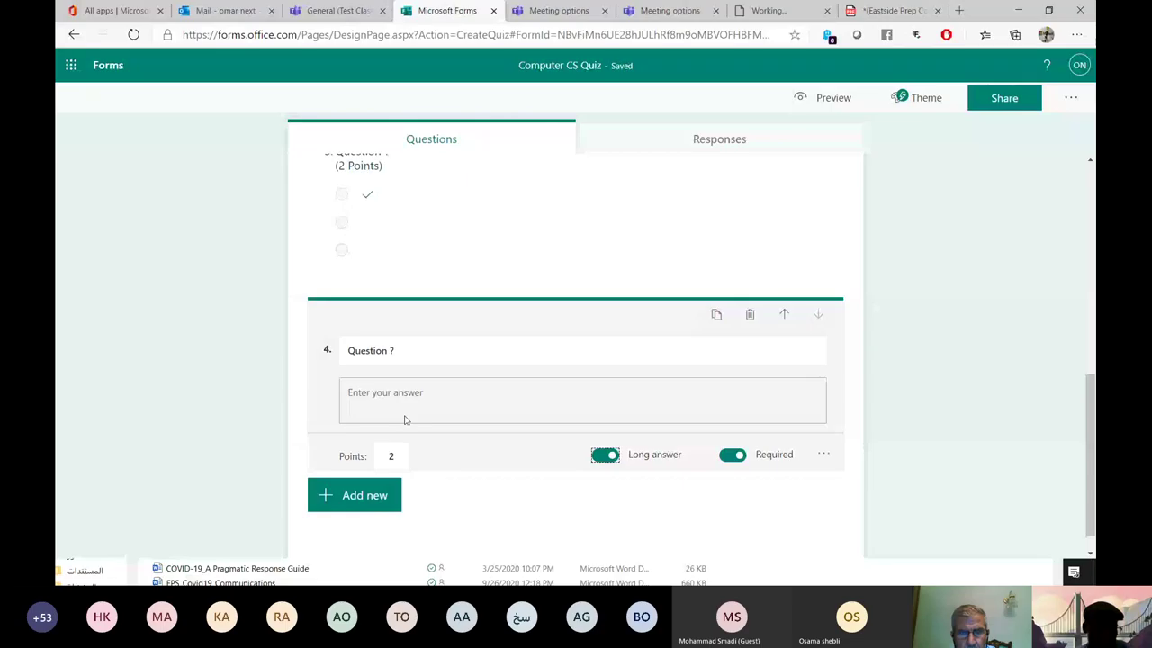
left_click(605, 454)
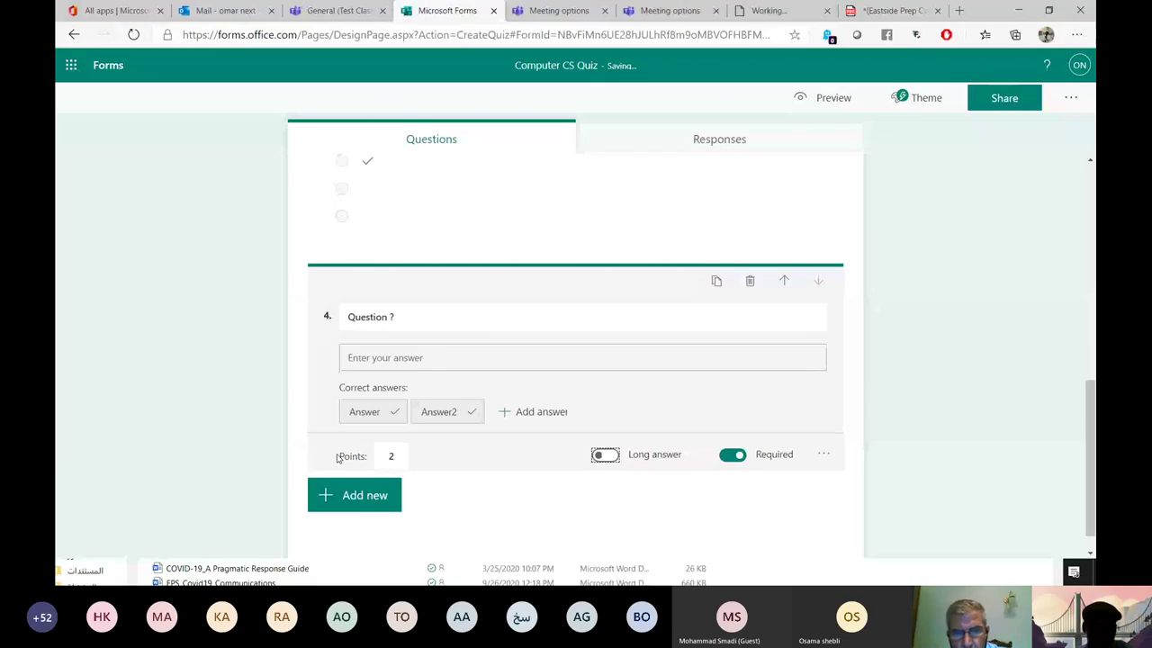
left_click(340, 456)
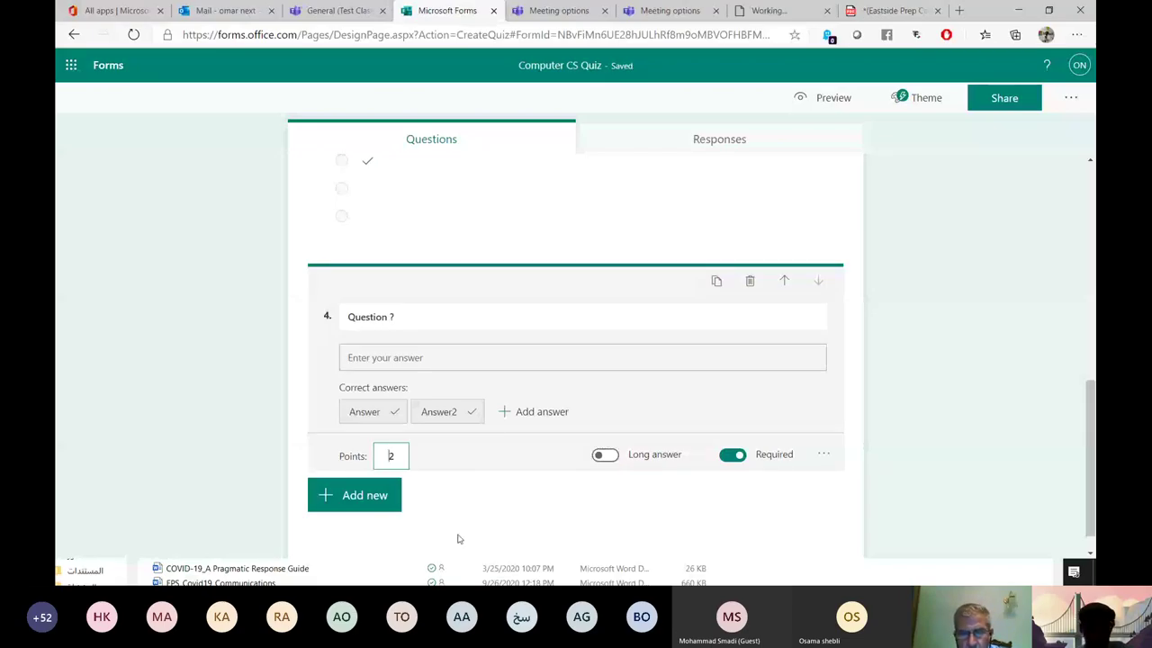
Scroll through the Computer CS Quiz's 2-point questions to review them.
scroll(648, 494, "up", 5)
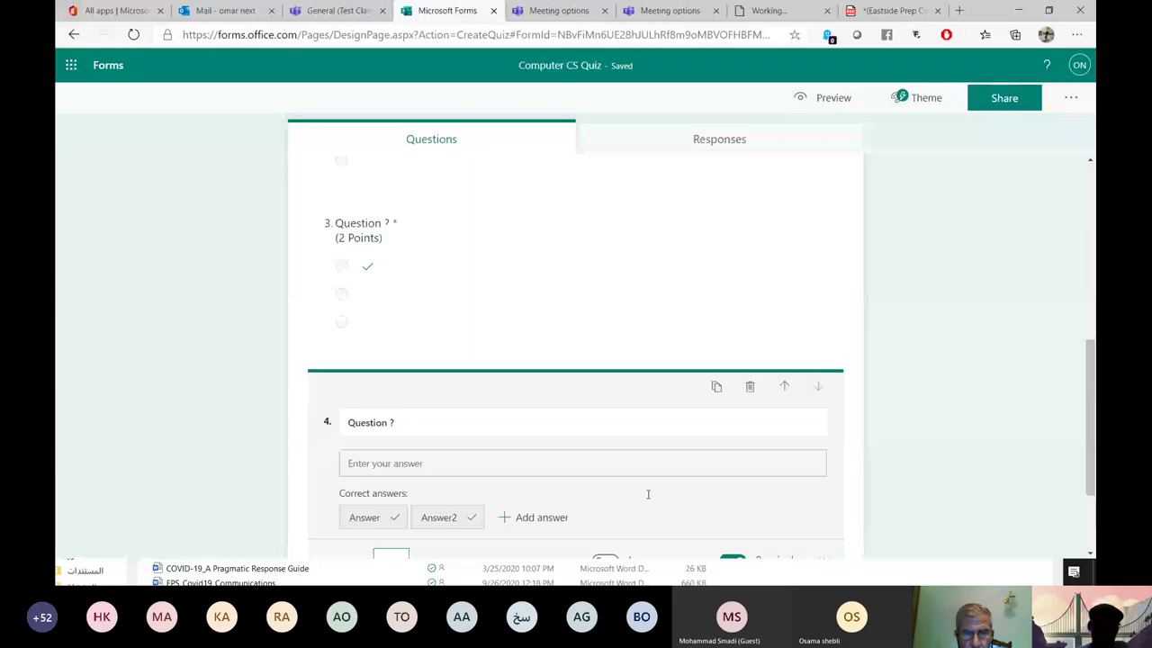
scroll(648, 473, "down", 6)
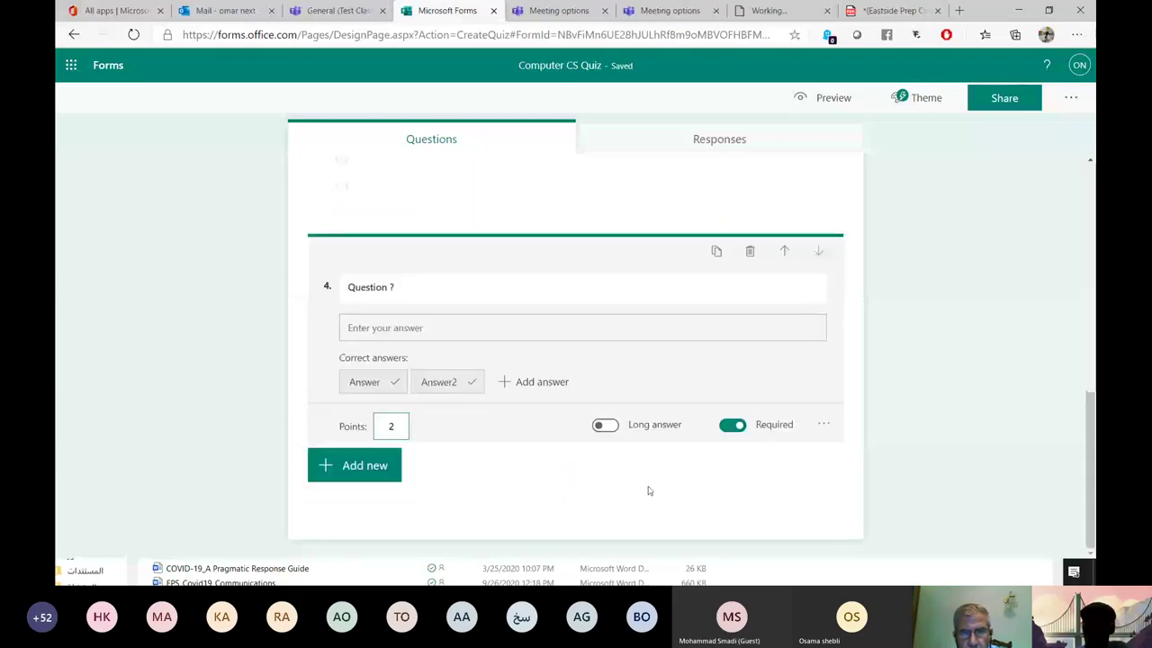
scroll(648, 491, "up", 5)
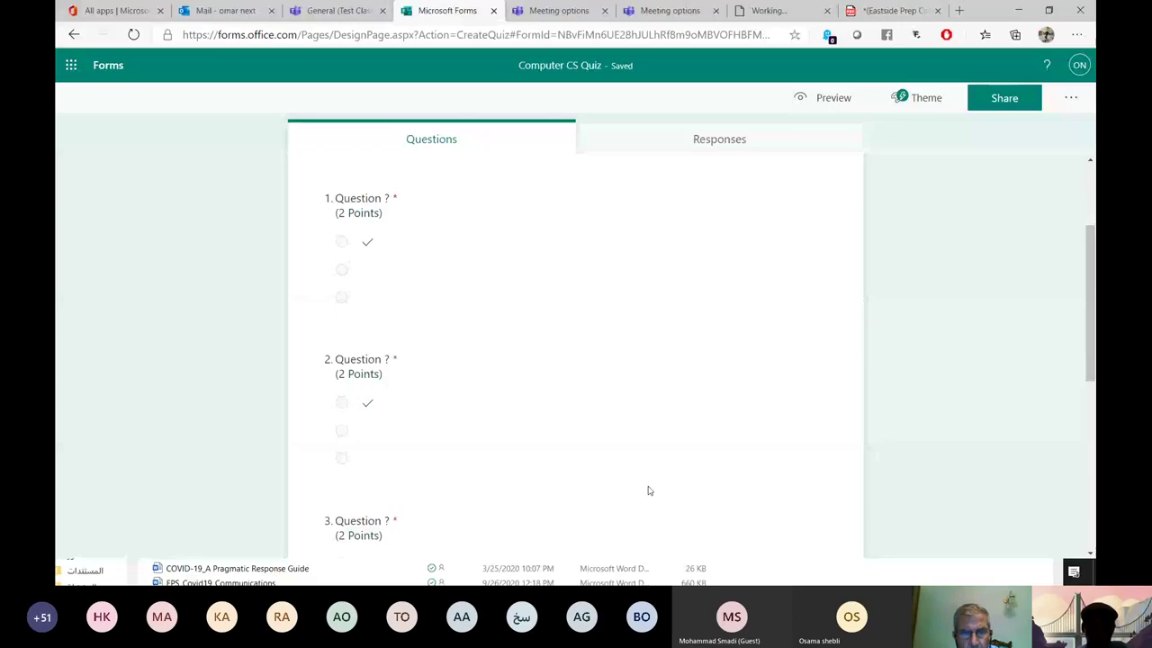
scroll(630, 311, "up", 10)
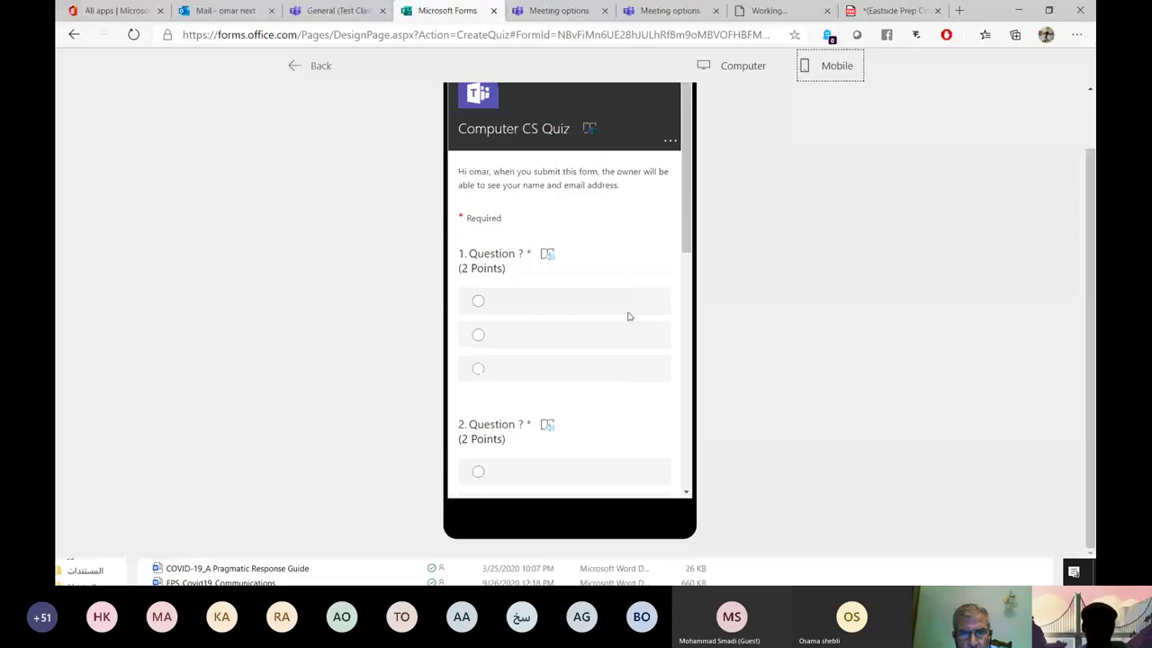
Review the mobile preview, go back to the quiz editor, and show the extra form options.
scroll(629, 316, "down", 3)
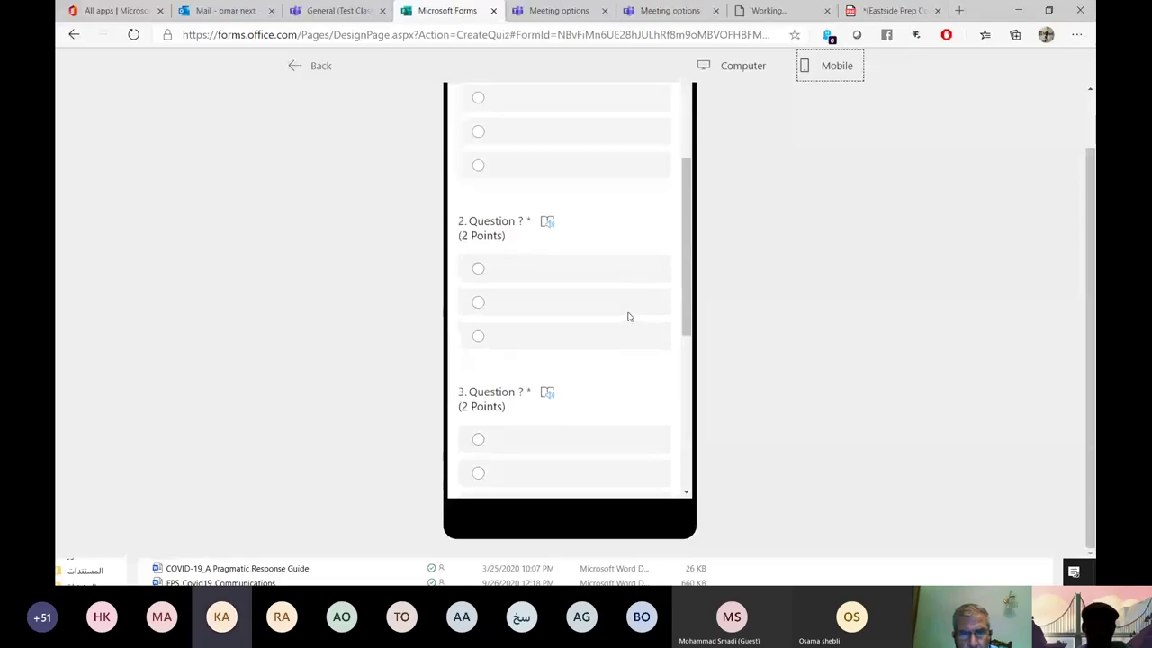
scroll(630, 316, "down", 5)
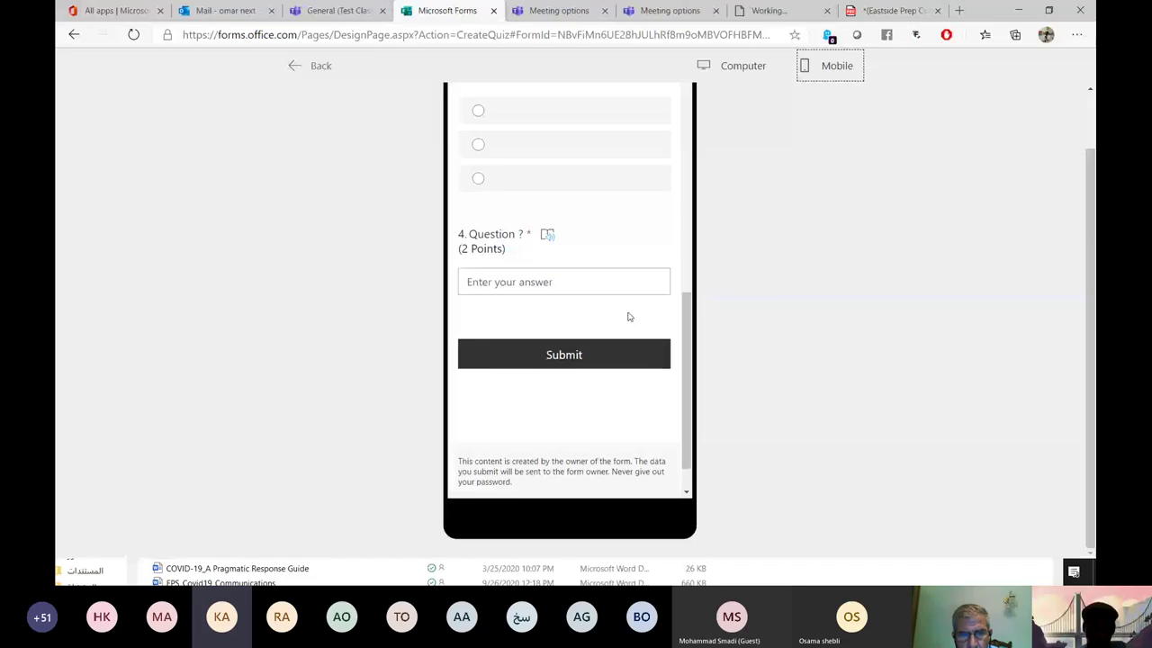
scroll(629, 316, "up", 10)
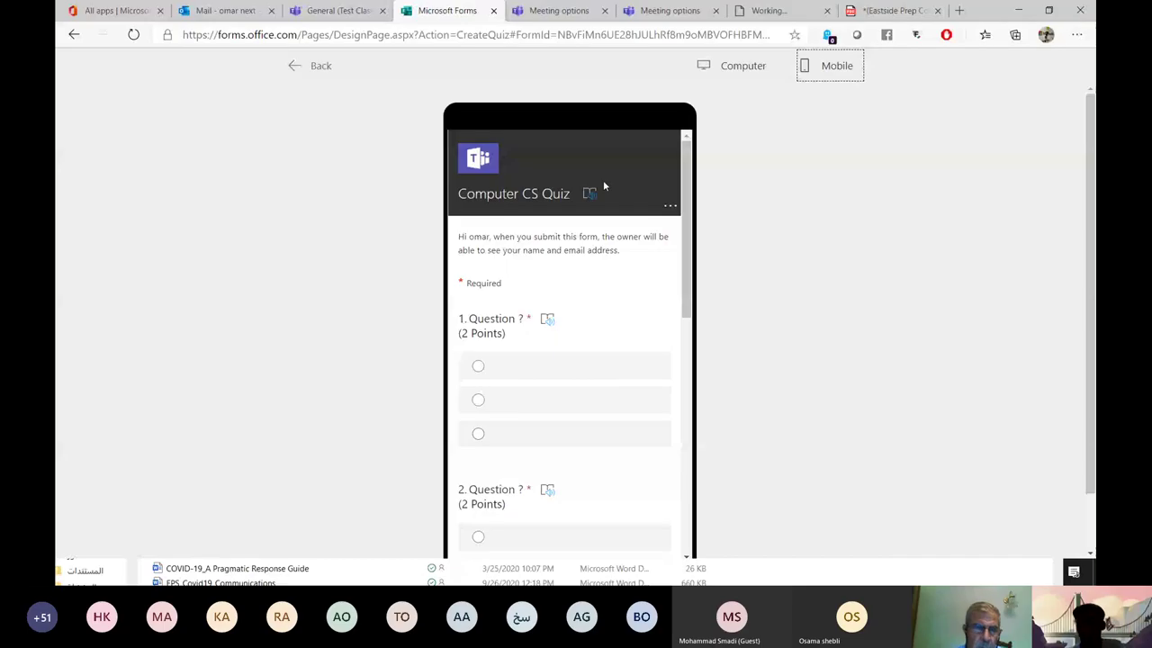
scroll(628, 238, "down", 1)
scroll(628, 238, "down", 10)
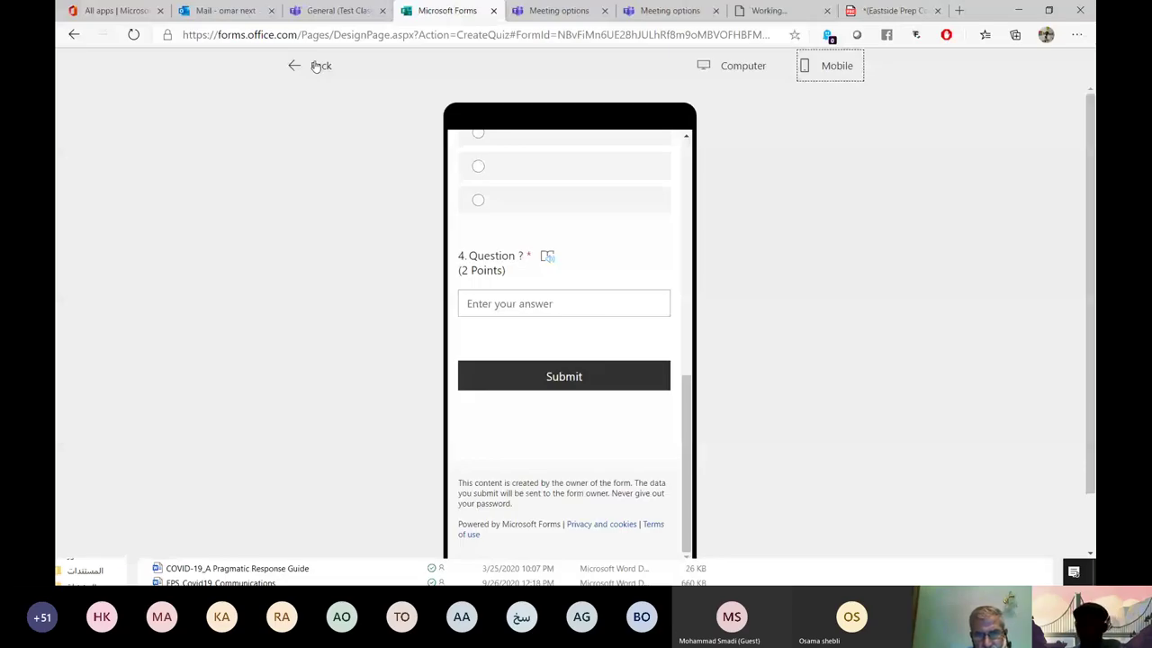
left_click(317, 67)
left_click(1071, 97)
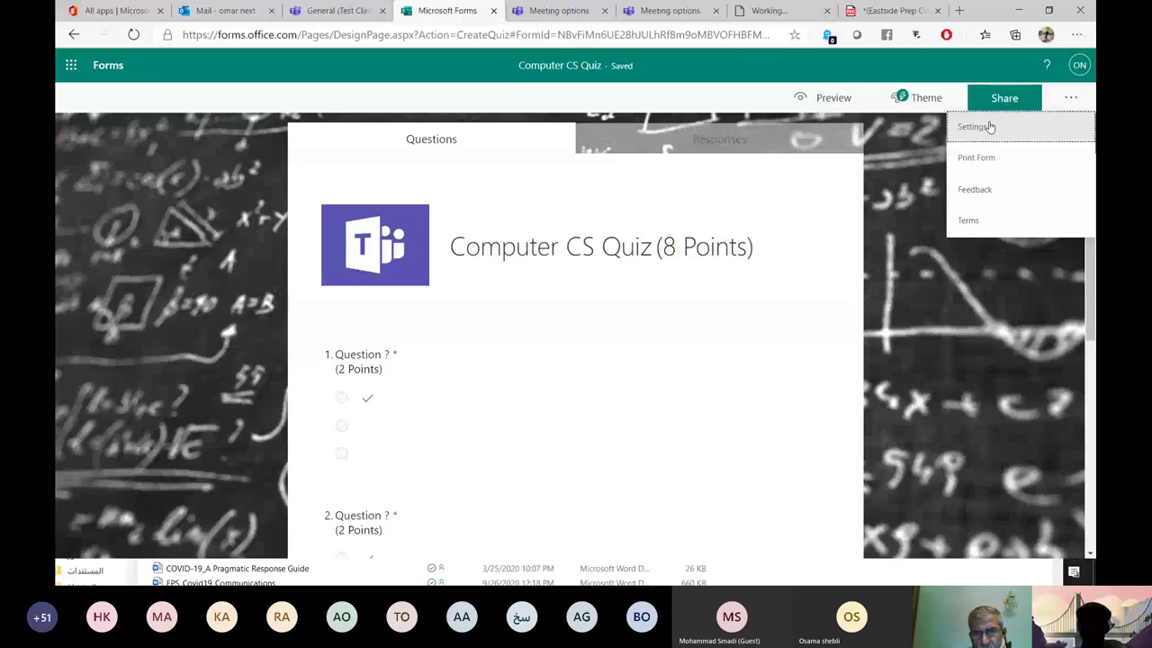
In the quiz settings, leave Show results automatically turned off.
left_click(990, 127)
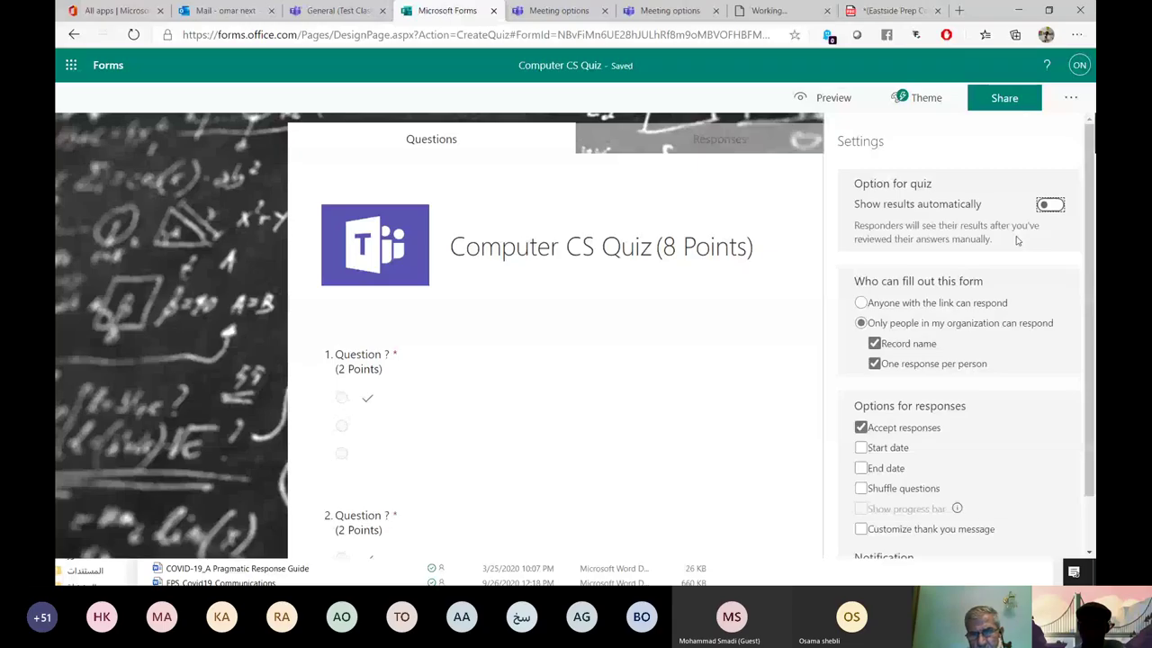
key("space")
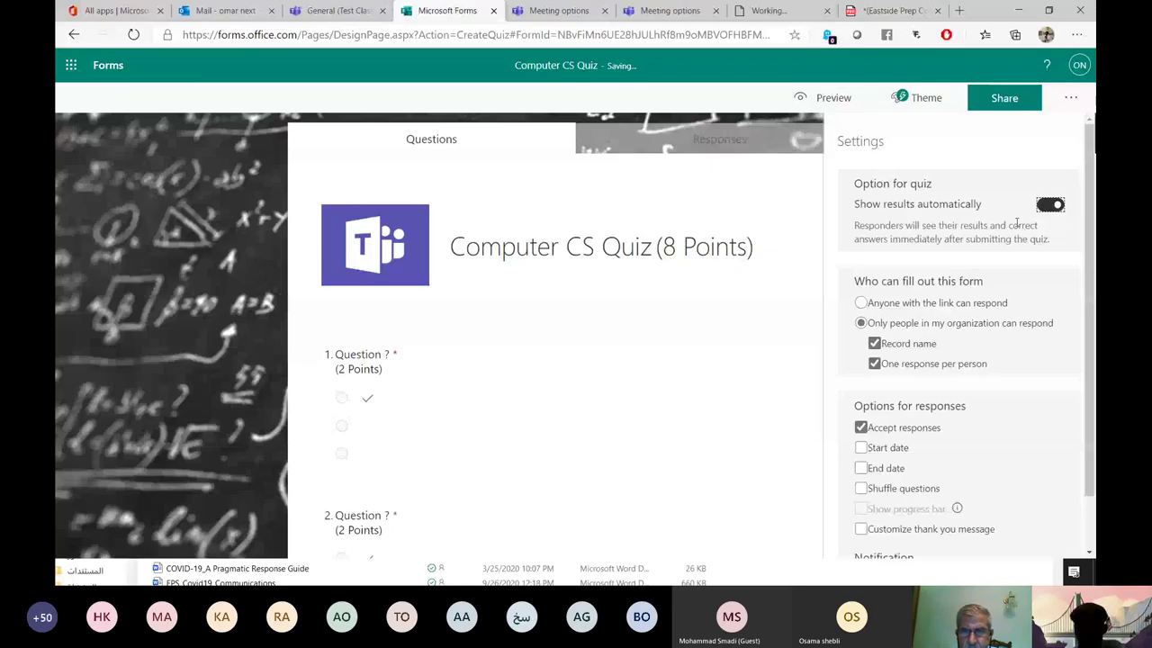
key("space")
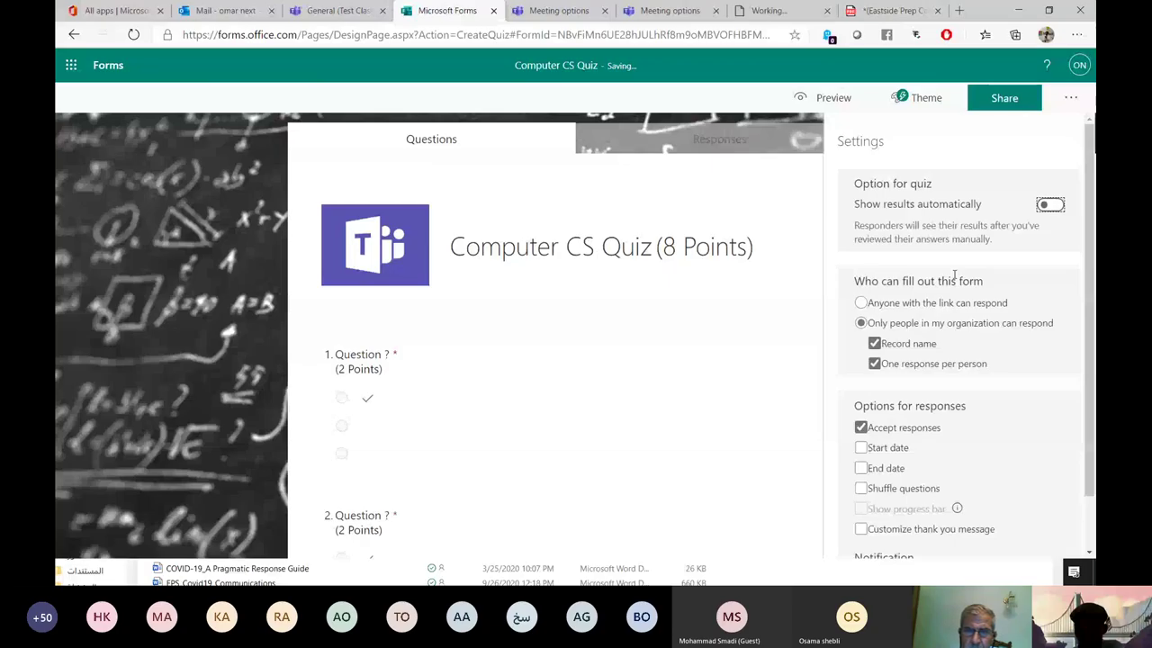
Turn on Shuffle questions with questions 1–4 locked, then reopen settings to confirm.
scroll(954, 276, "down", 1)
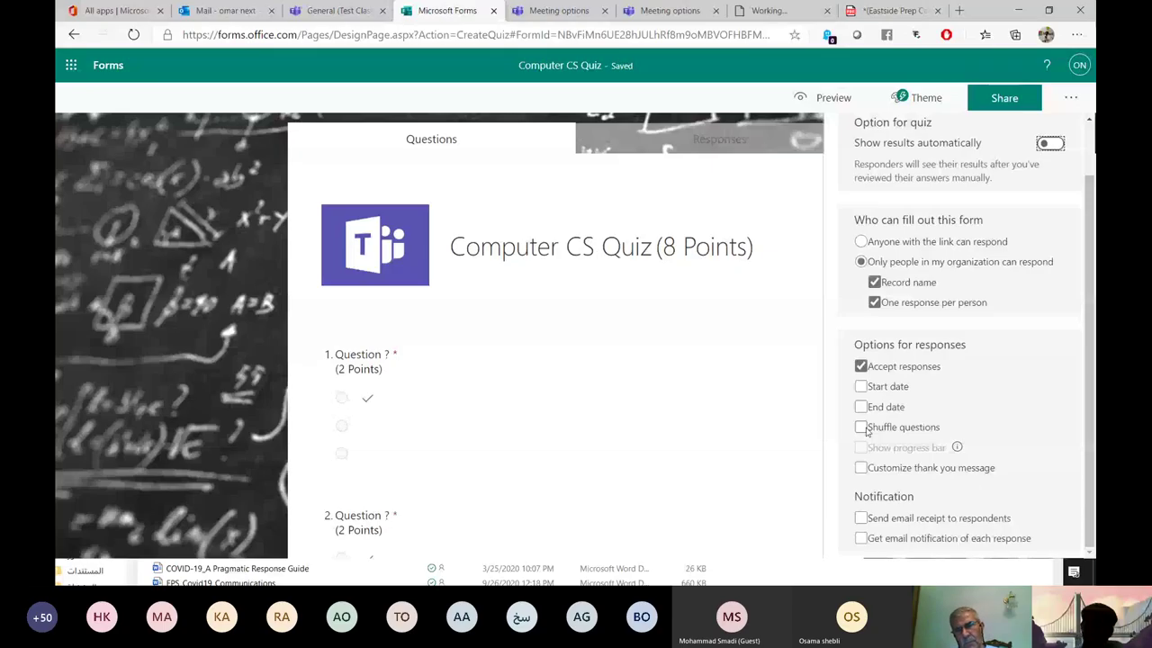
left_click(861, 427)
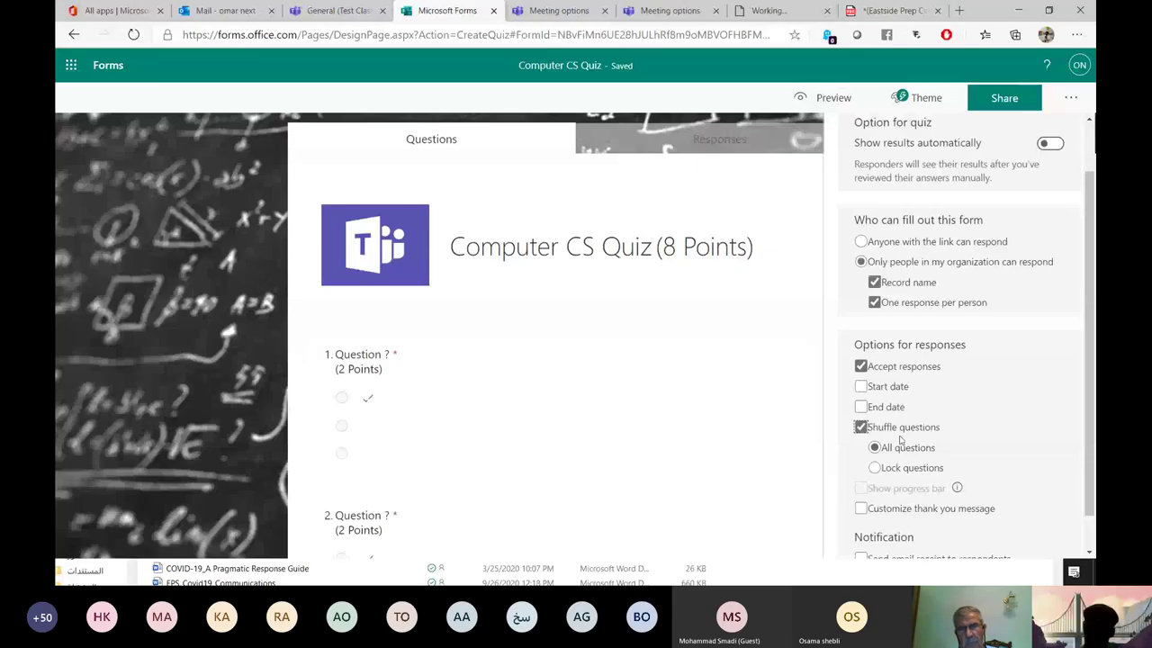
left_click(909, 468)
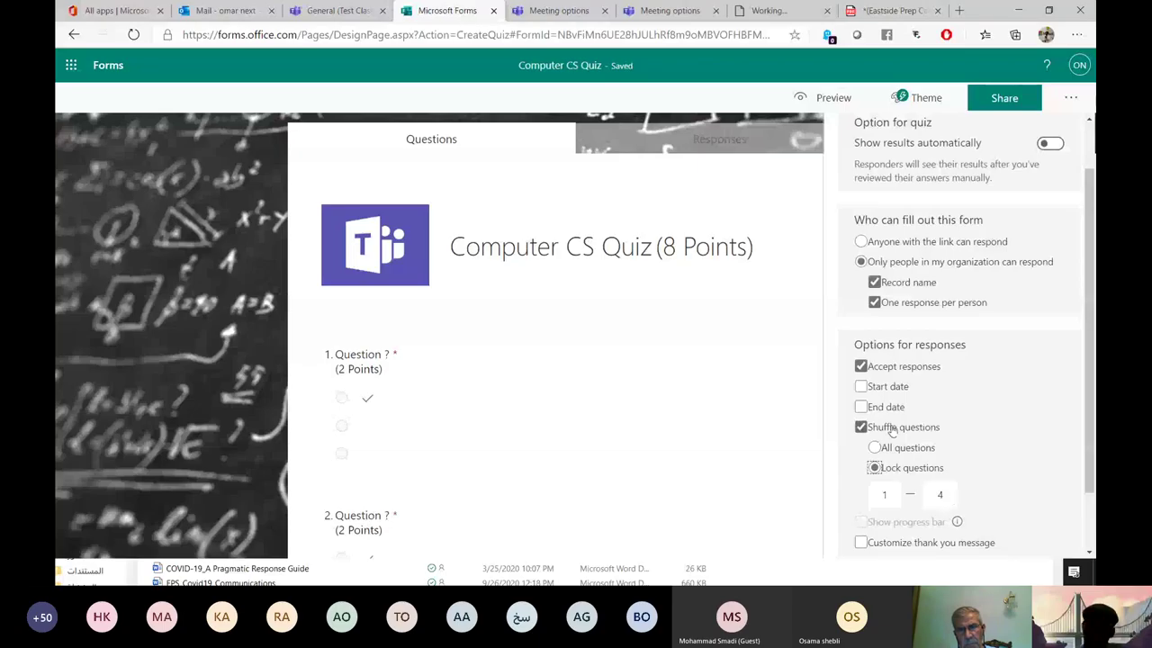
left_click(1070, 97)
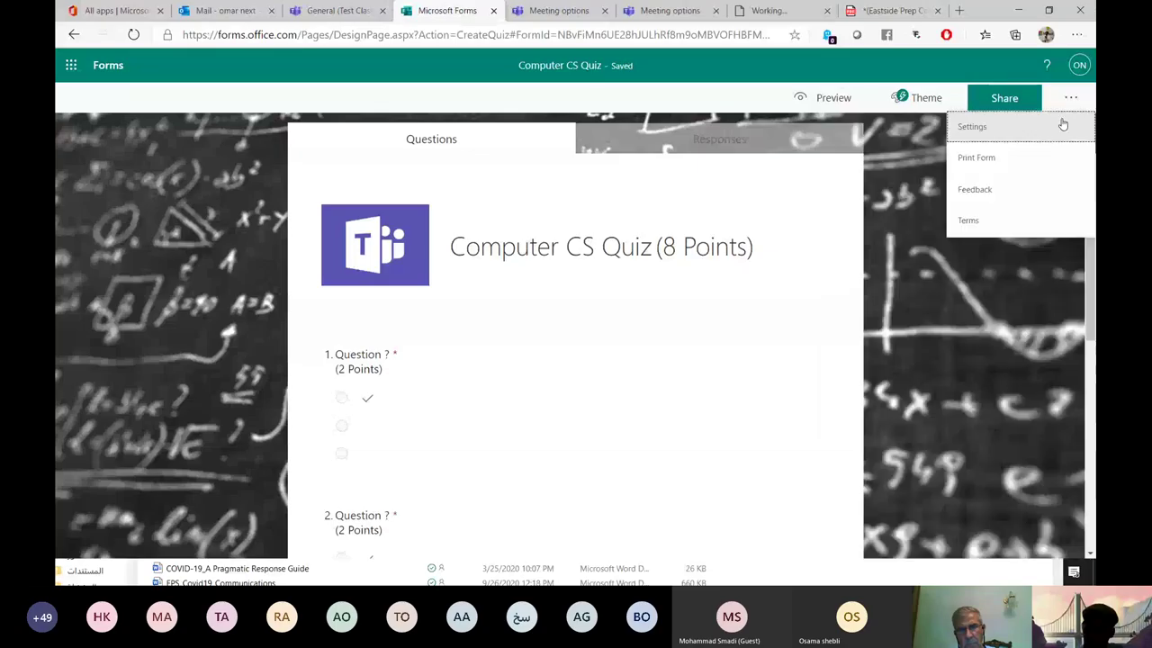
left_click(972, 126)
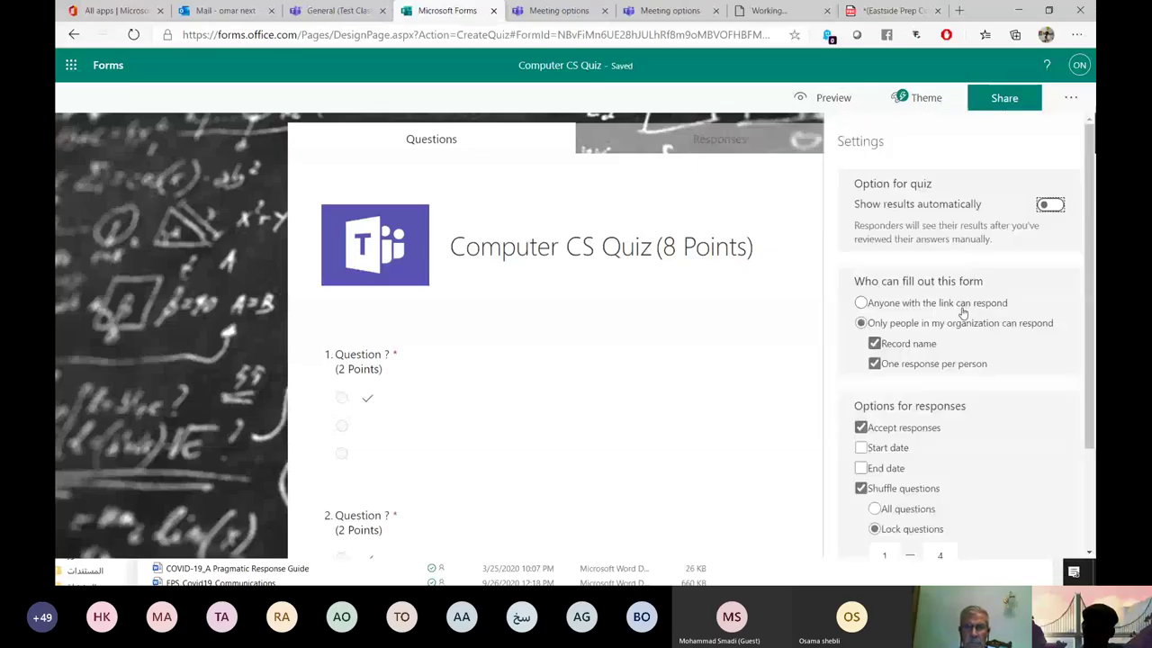
scroll(861, 354, "down", 1)
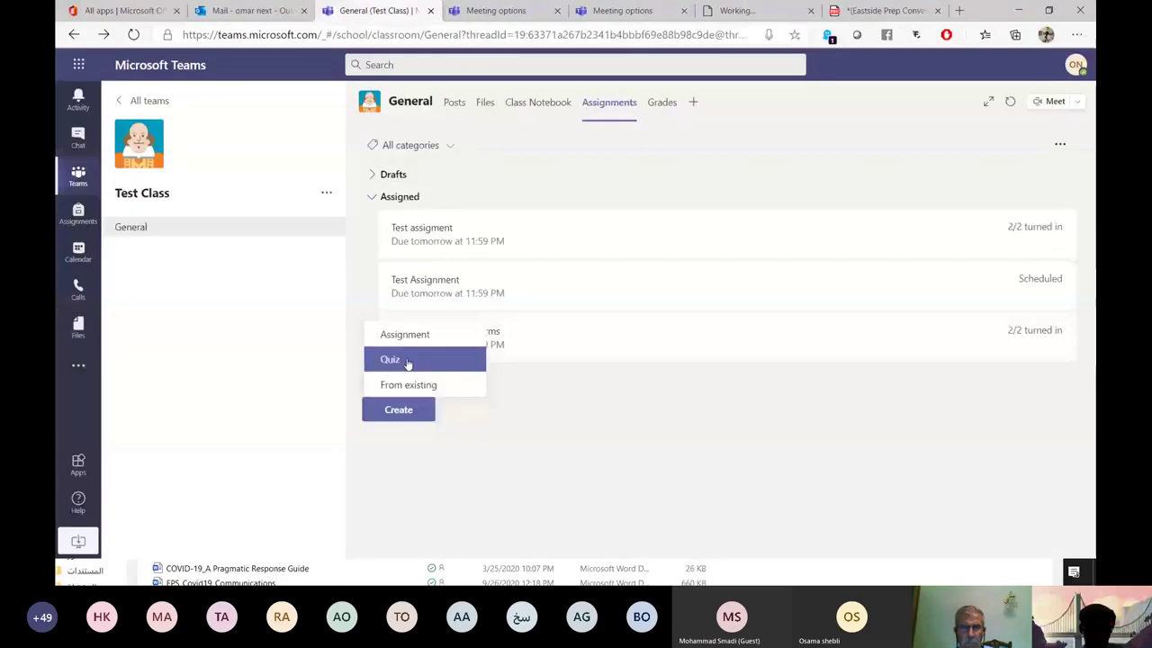
Create a quiz assignment from the Computer CS Quiz in Test Class Assignments.
left_click(408, 361)
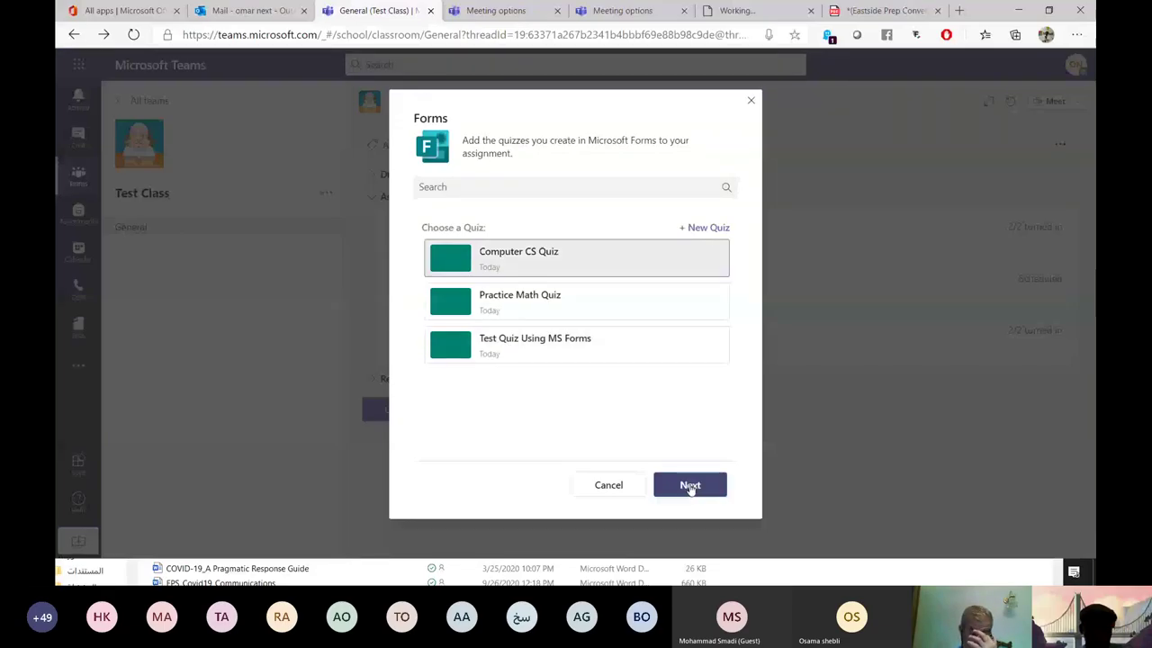
left_click(689, 486)
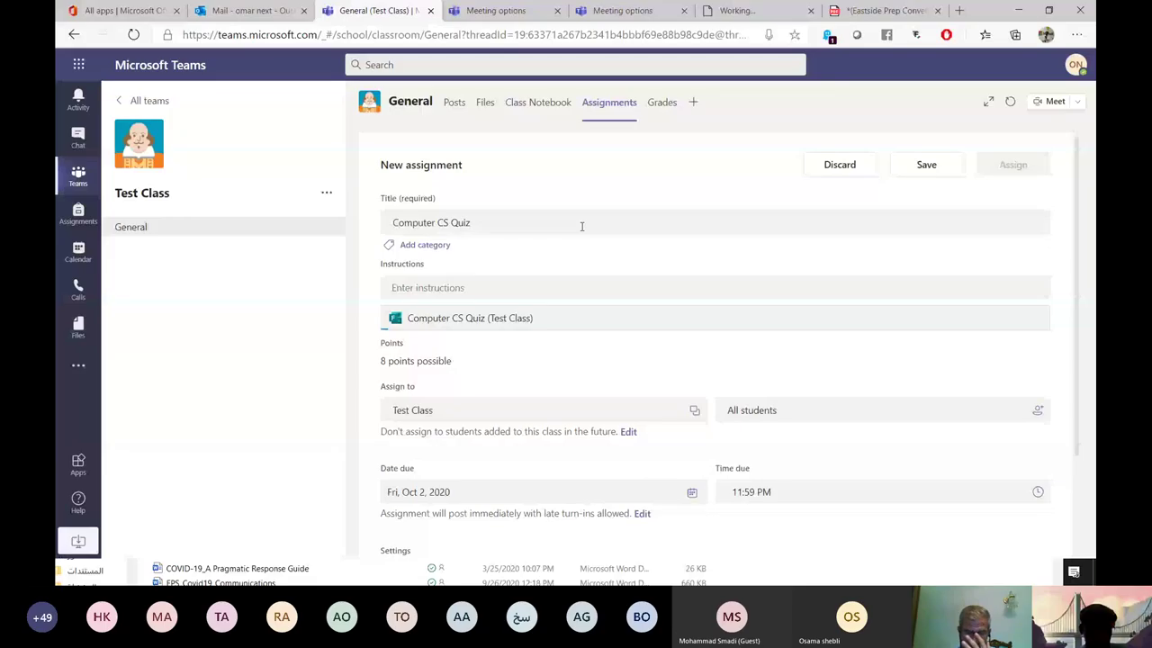
Review the Computer CS Quiz assignment timeline, due tomorrow at 11:59 PM.
scroll(563, 260, "down", 1)
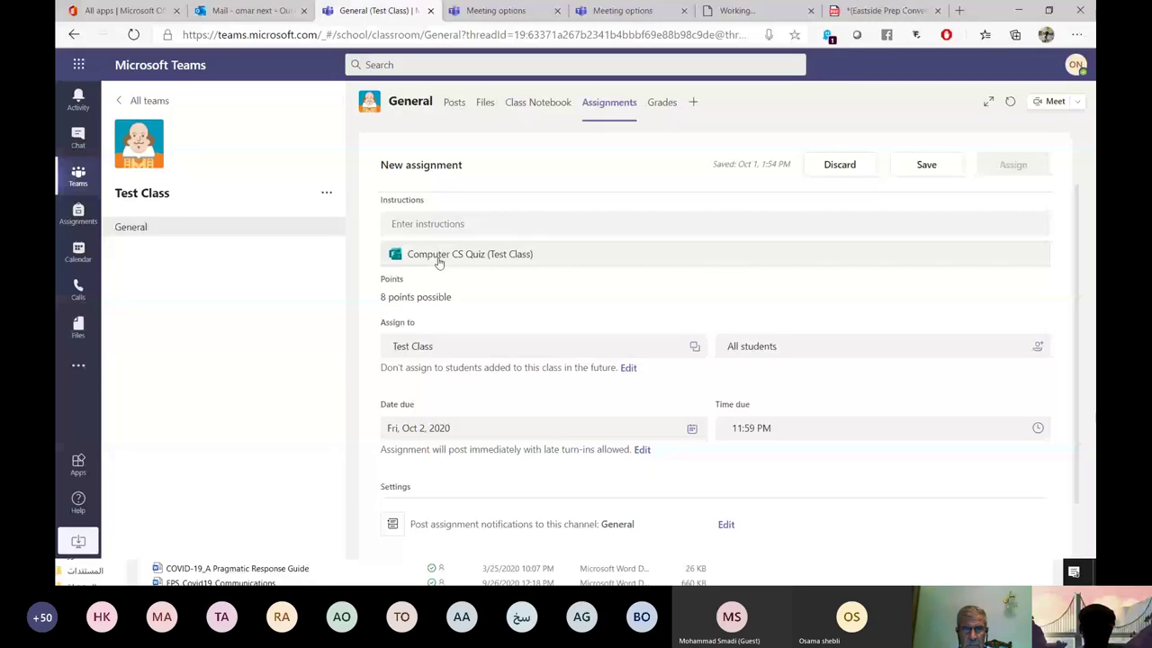
scroll(438, 261, "down", 1)
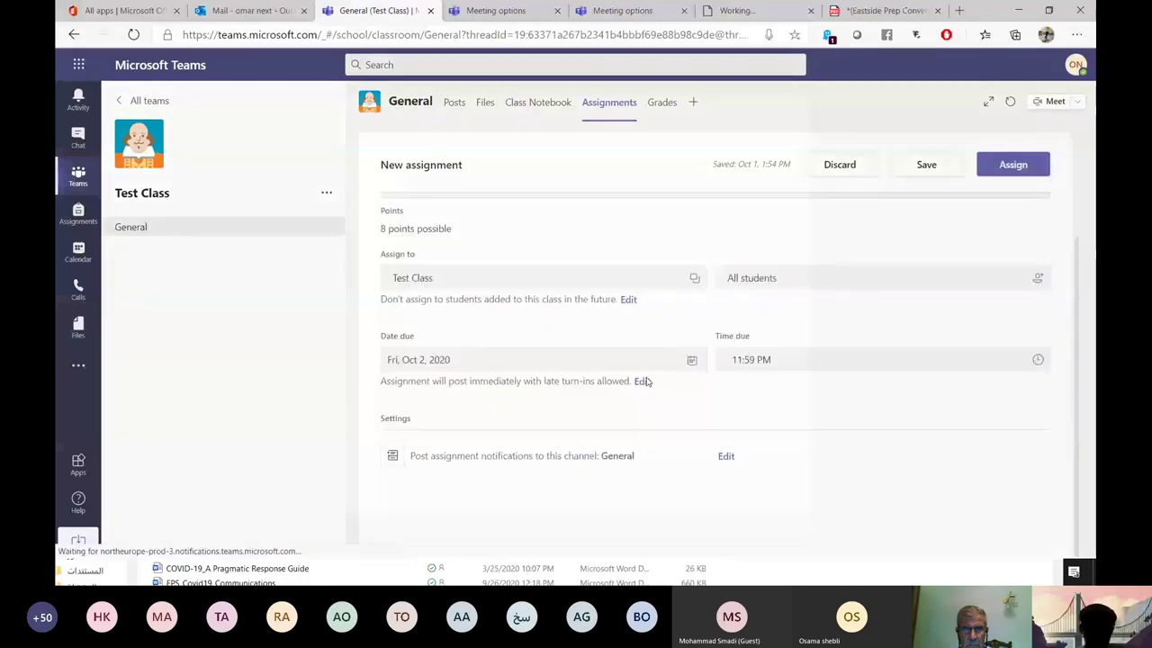
left_click(643, 380)
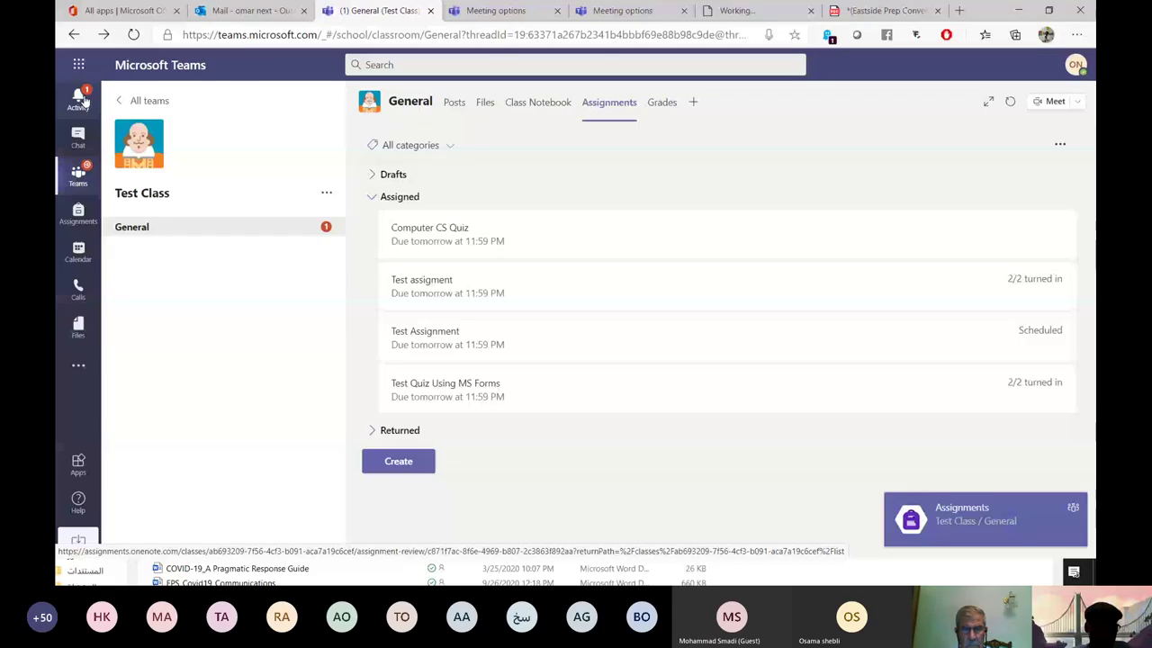
left_click(518, 261)
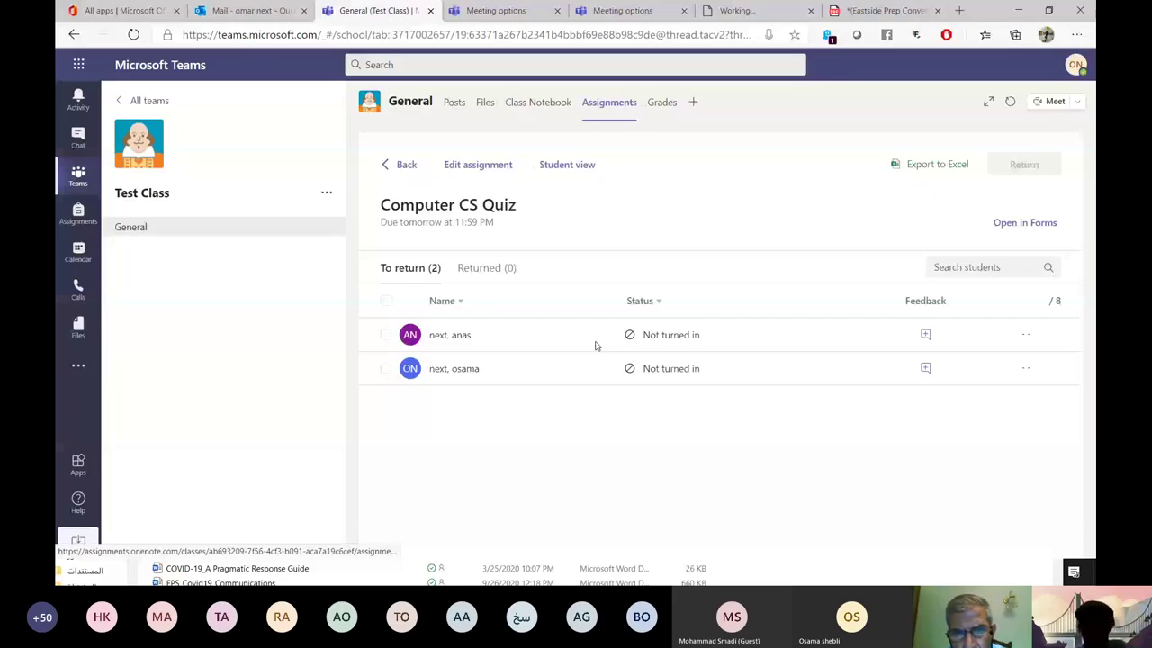
left_click(595, 346)
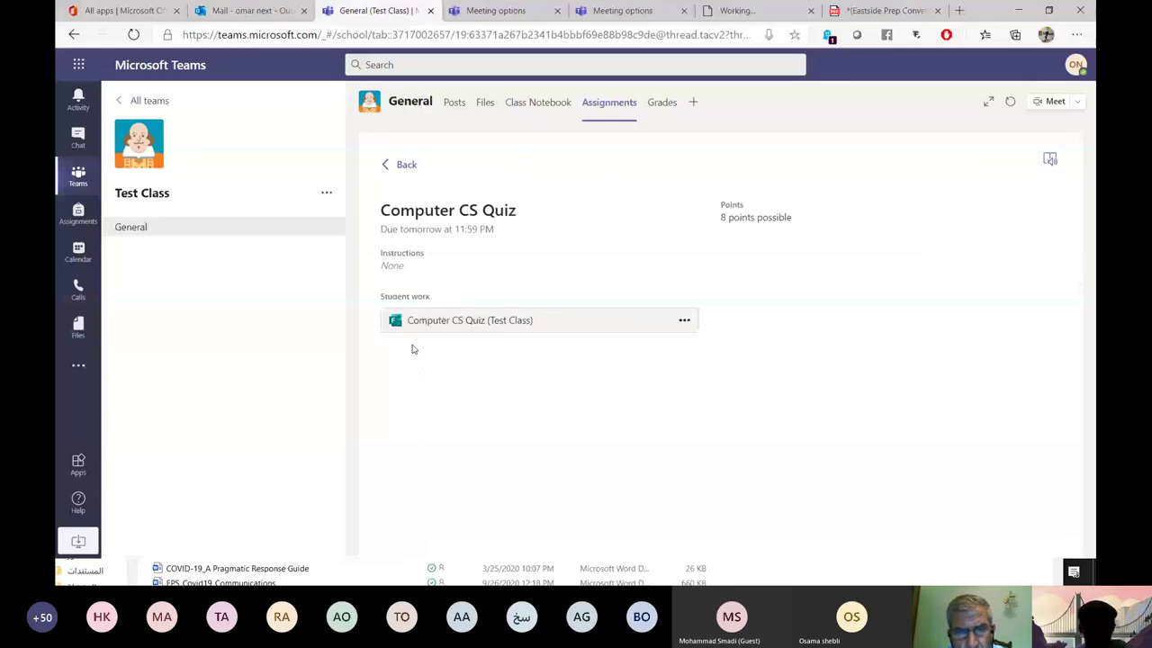
left_click(466, 329)
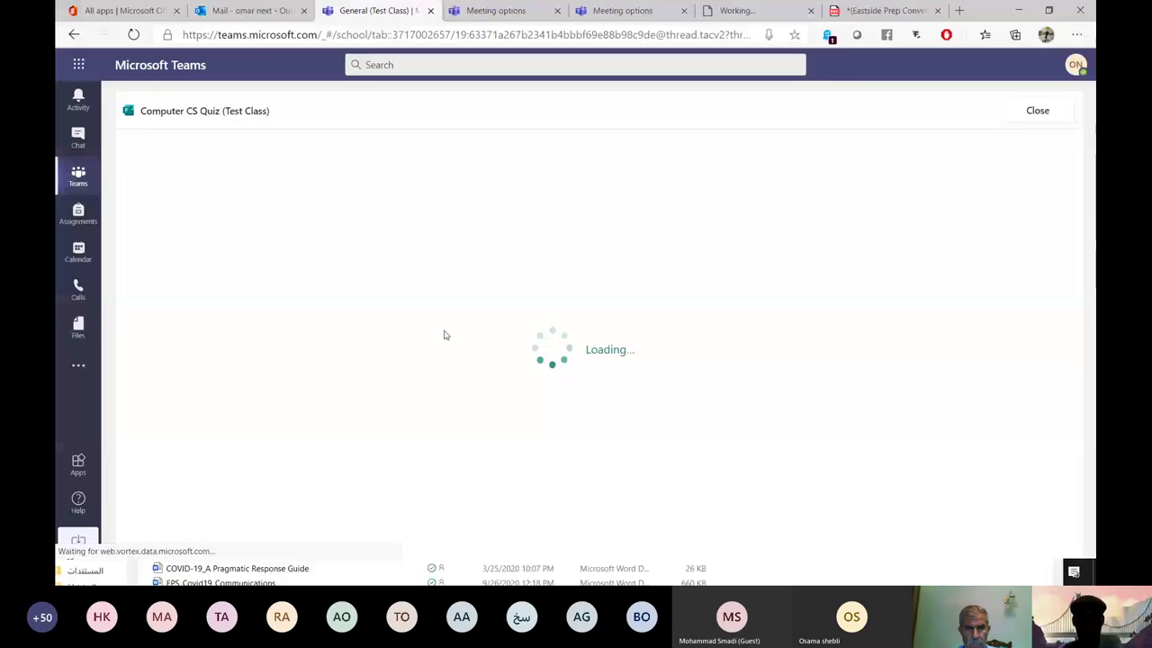
key("alt+Left")
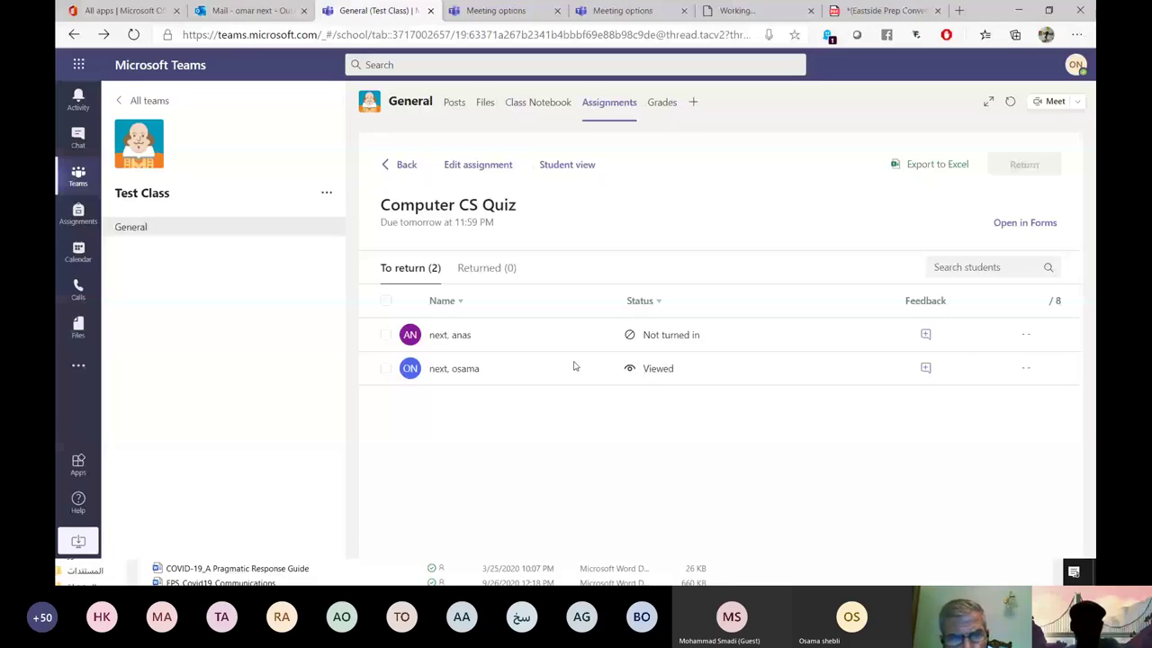
key("alt+Left")
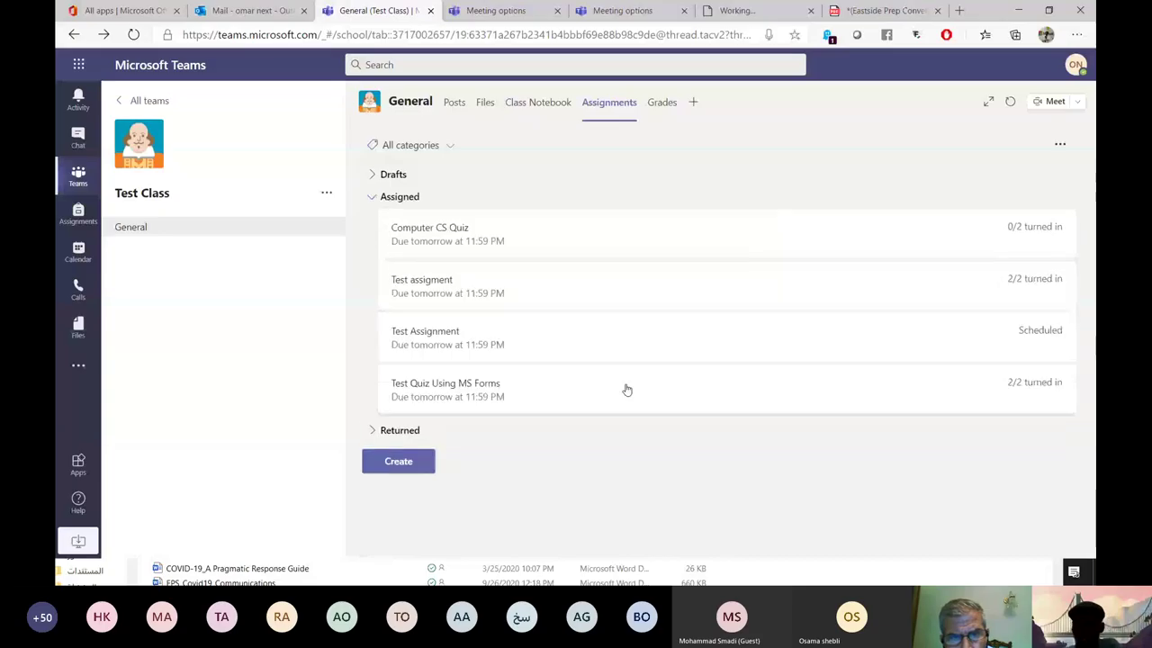
Open Test Quiz Using MS Forms and bring up the student responses for grading.
left_click(447, 396)
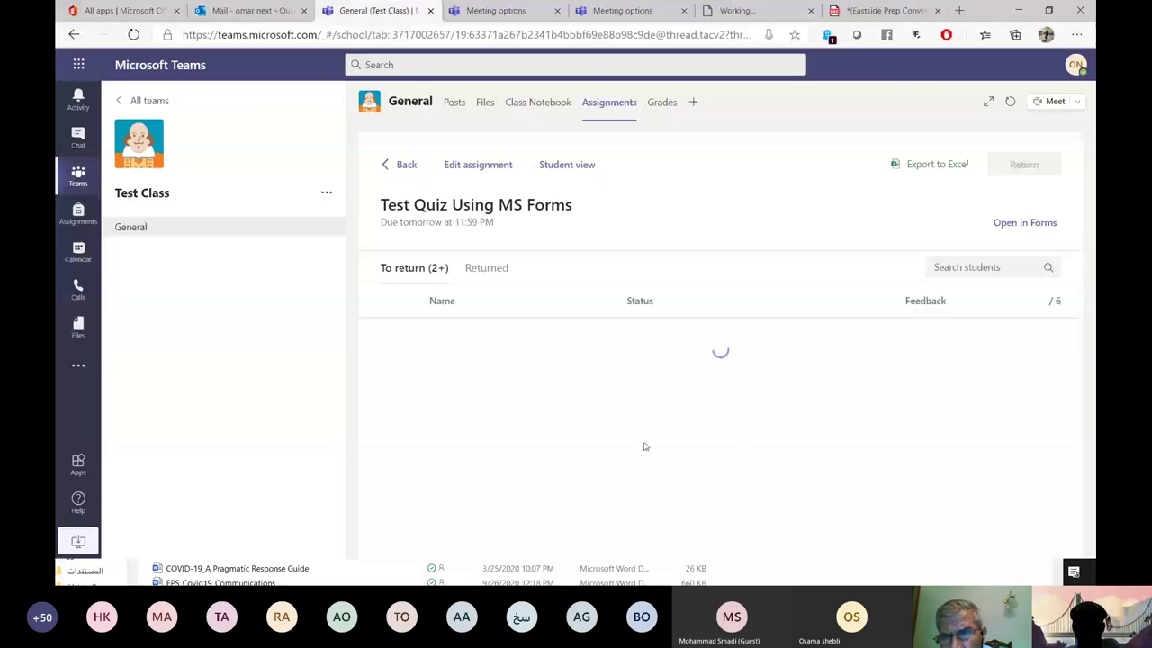
left_click(390, 468)
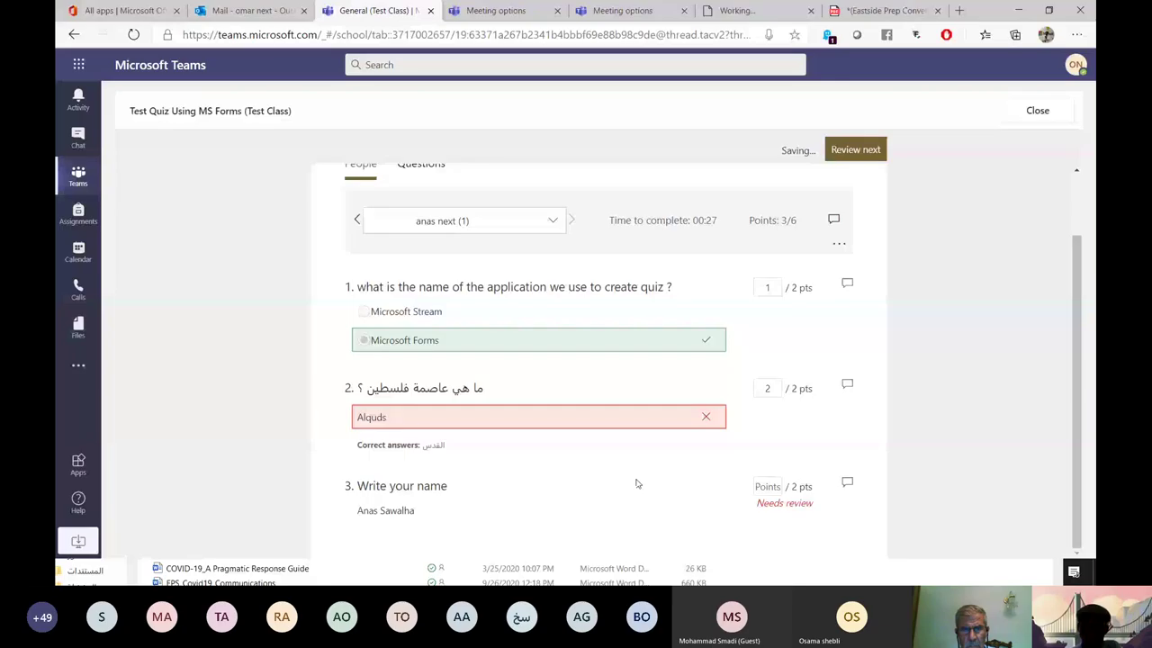
Award 2 points on the Write your name question, then close the review.
left_click(752, 484)
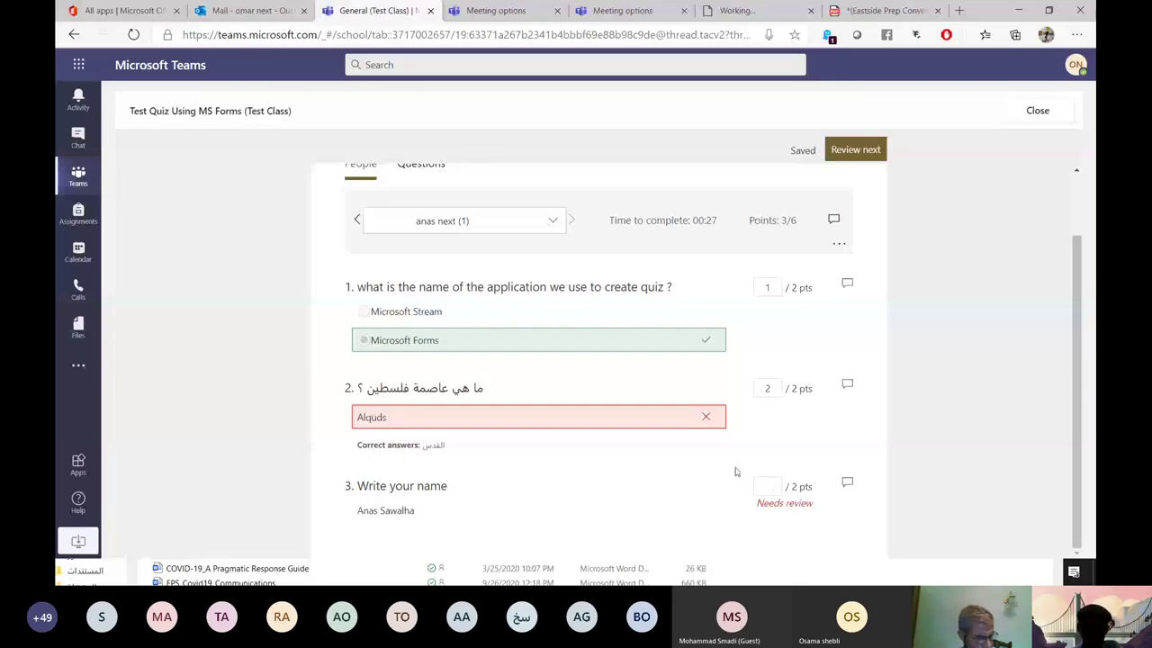
type("2")
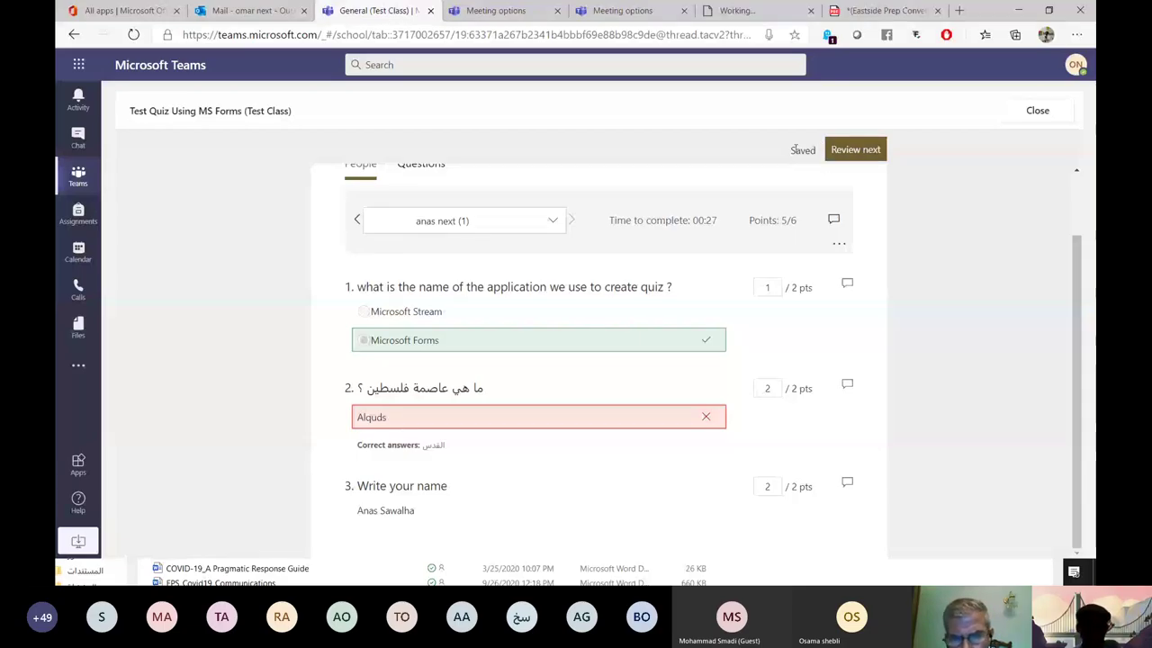
left_click(545, 231)
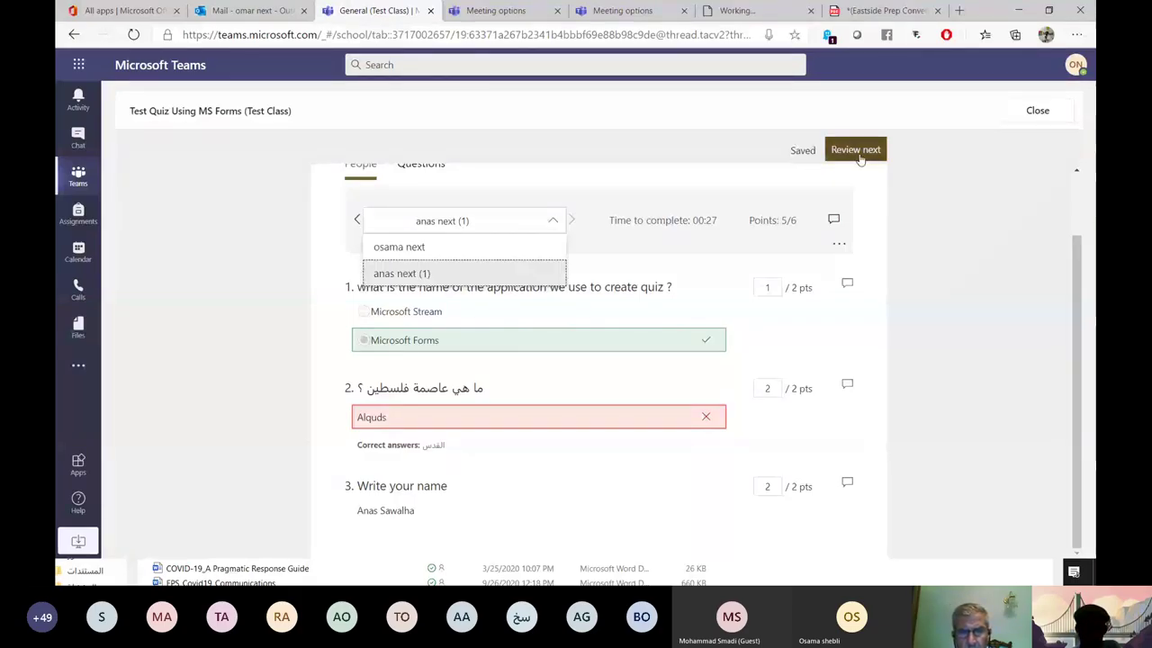
left_click(855, 150)
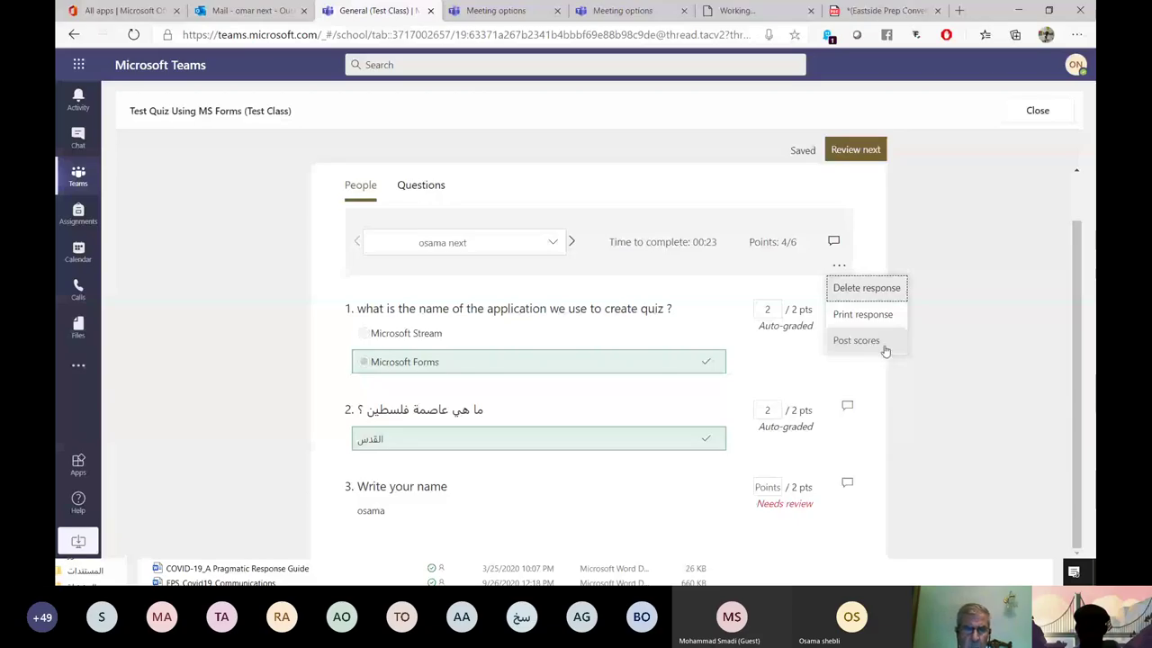
left_click(884, 349)
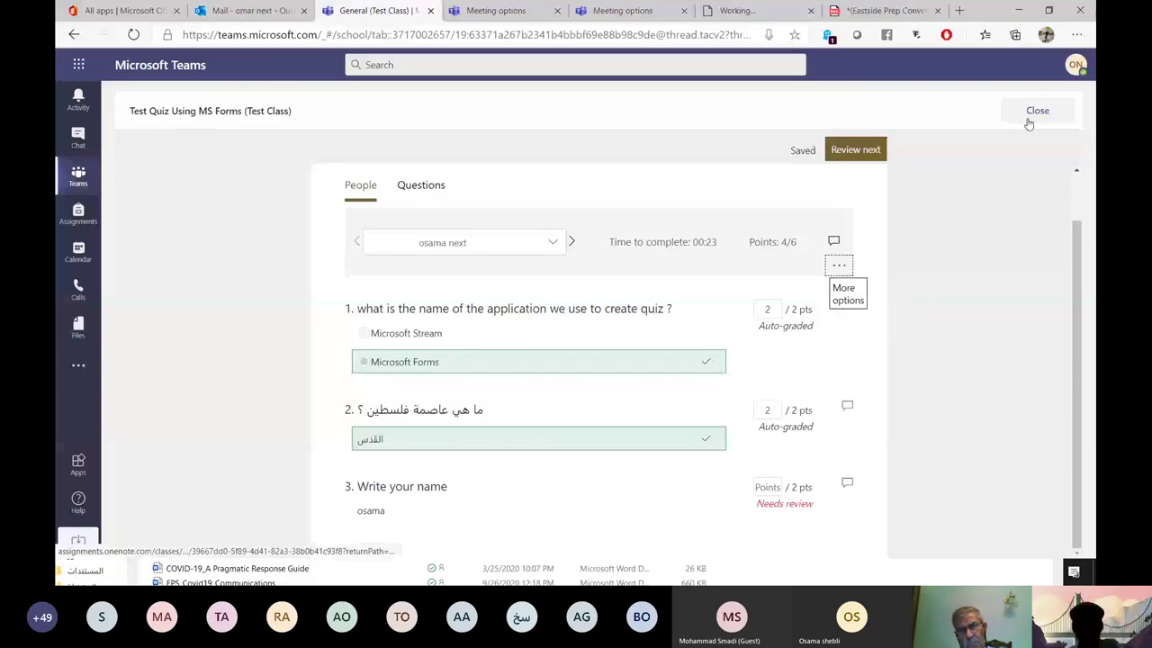
left_click(1035, 112)
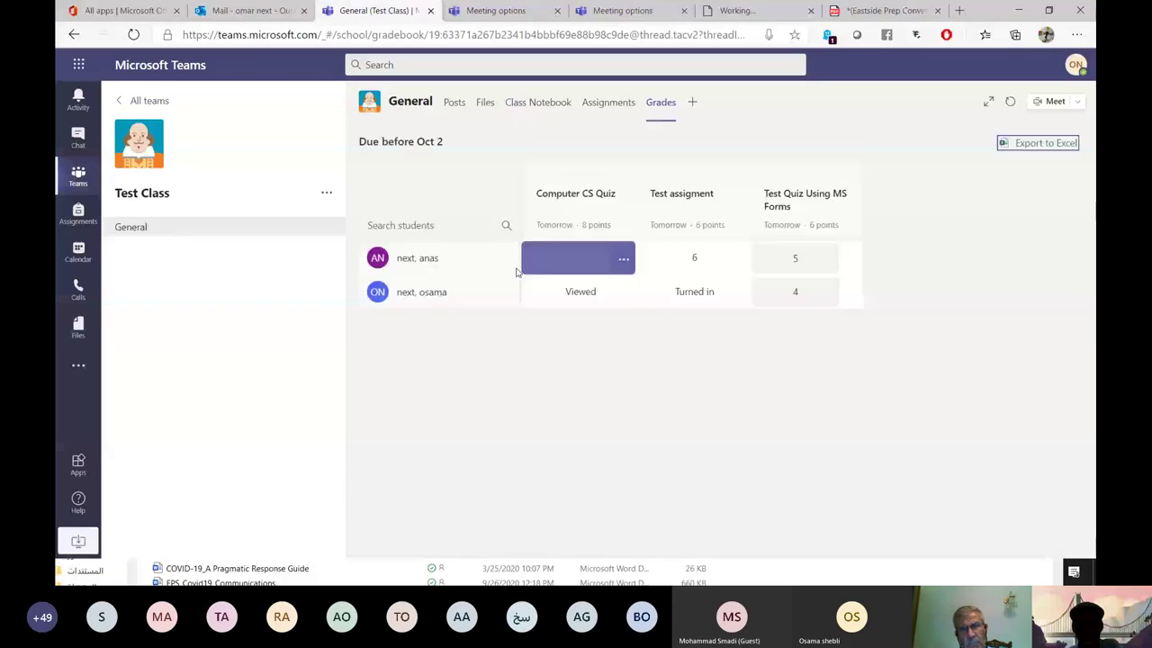
Export the Test Class grades to Excel and open the downloaded CSV.
left_click(579, 252)
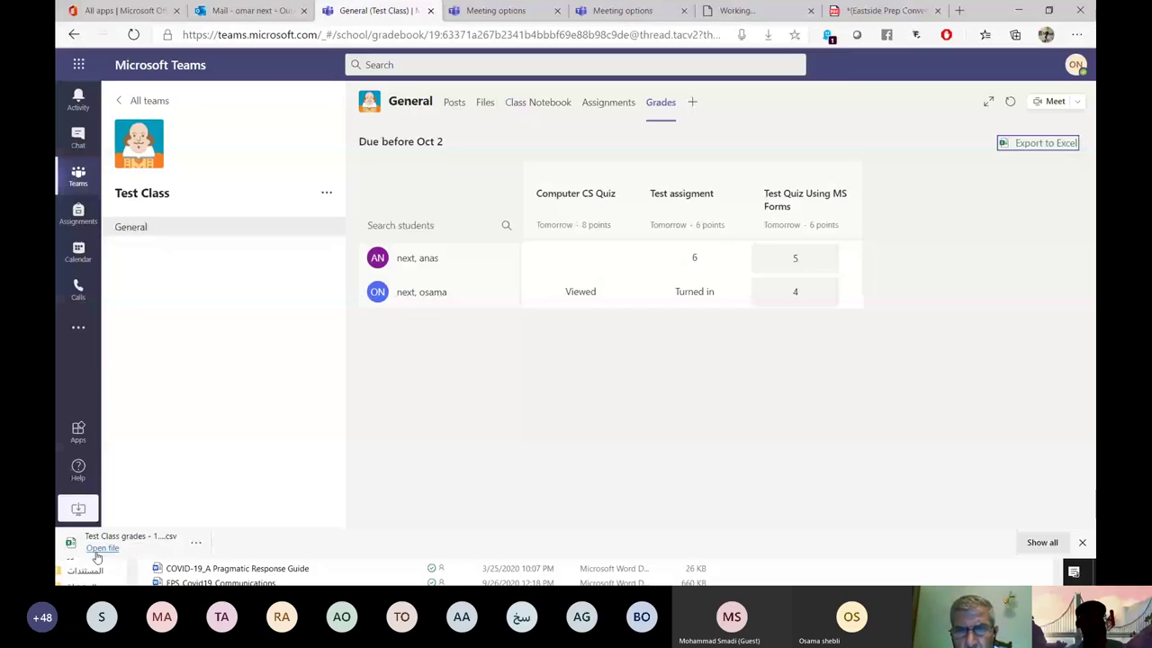
left_click(96, 555)
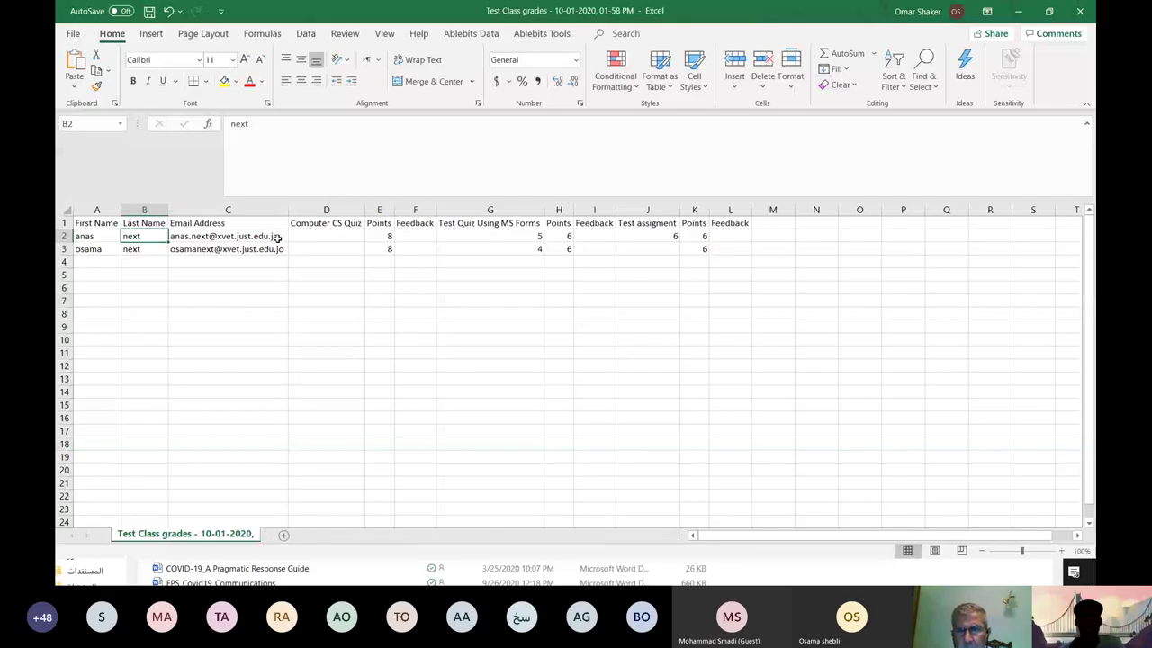
Check the Computer CS Quiz score, then close Excel without saving.
left_click(352, 240)
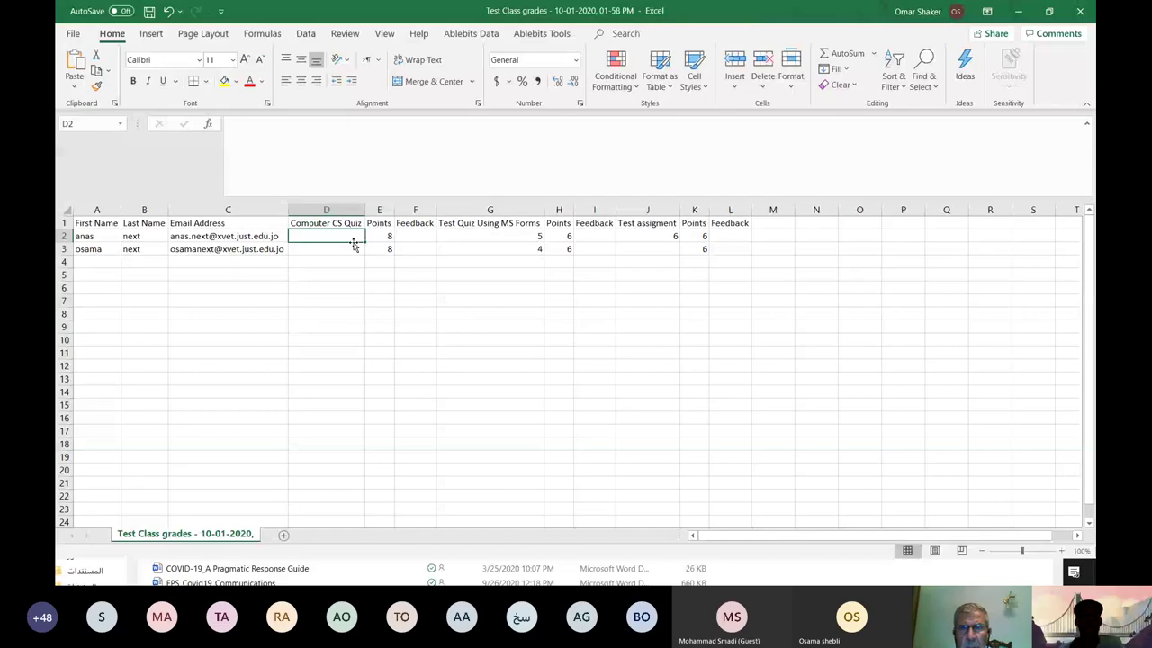
left_click(730, 352)
left_click(1080, 11)
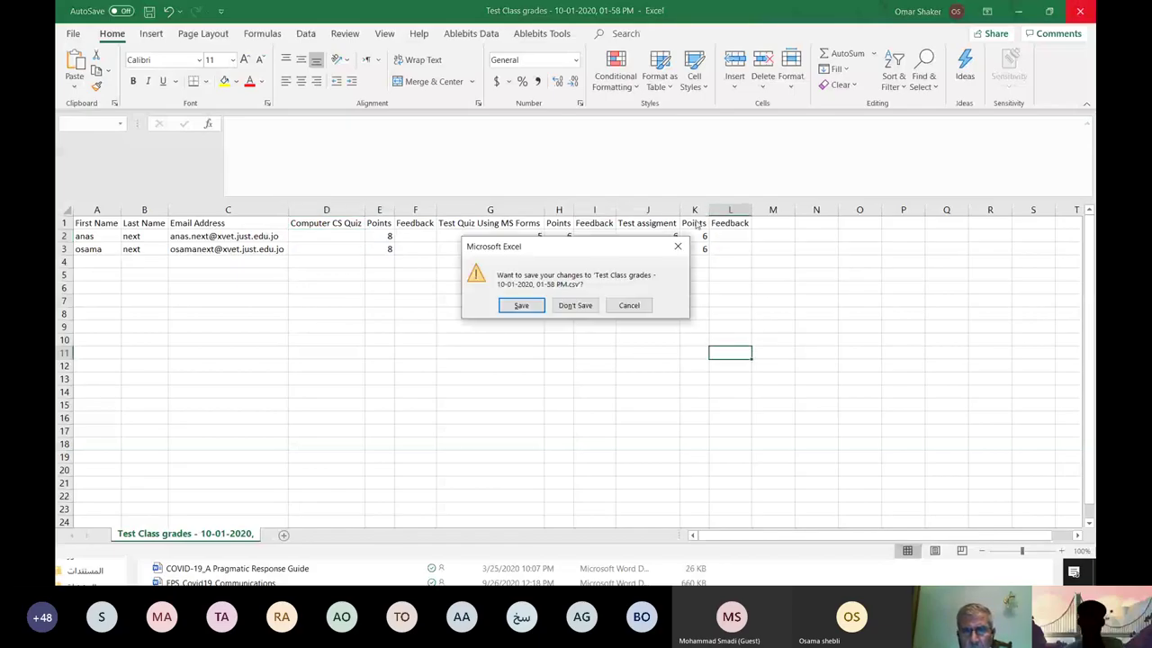
left_click(575, 305)
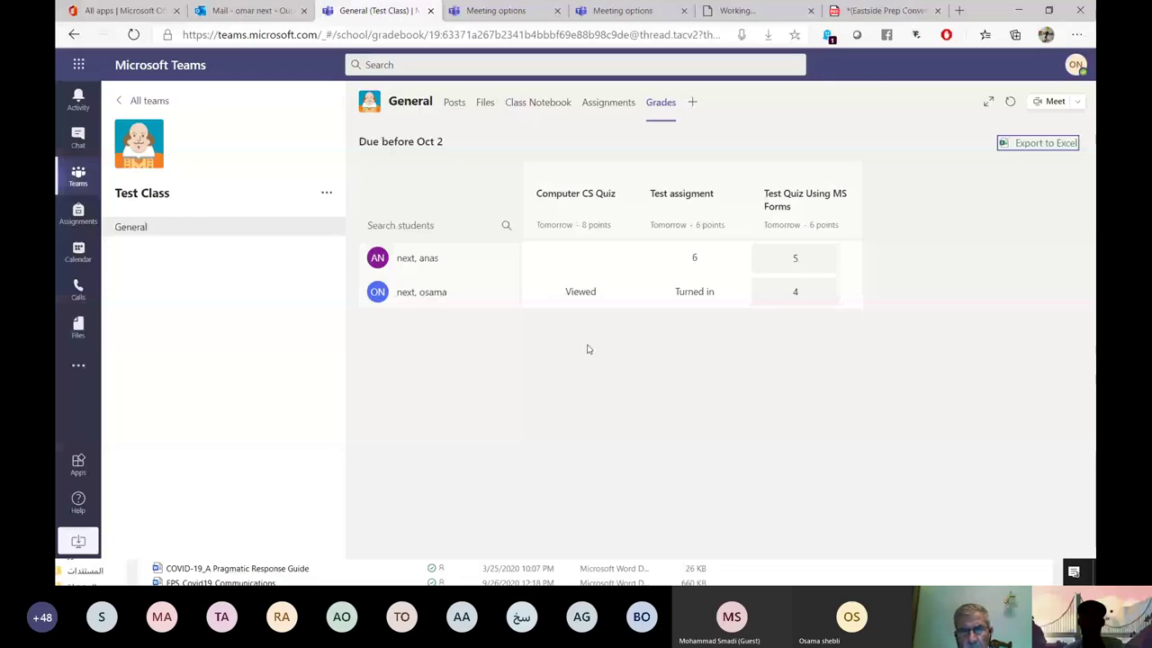
left_click(614, 114)
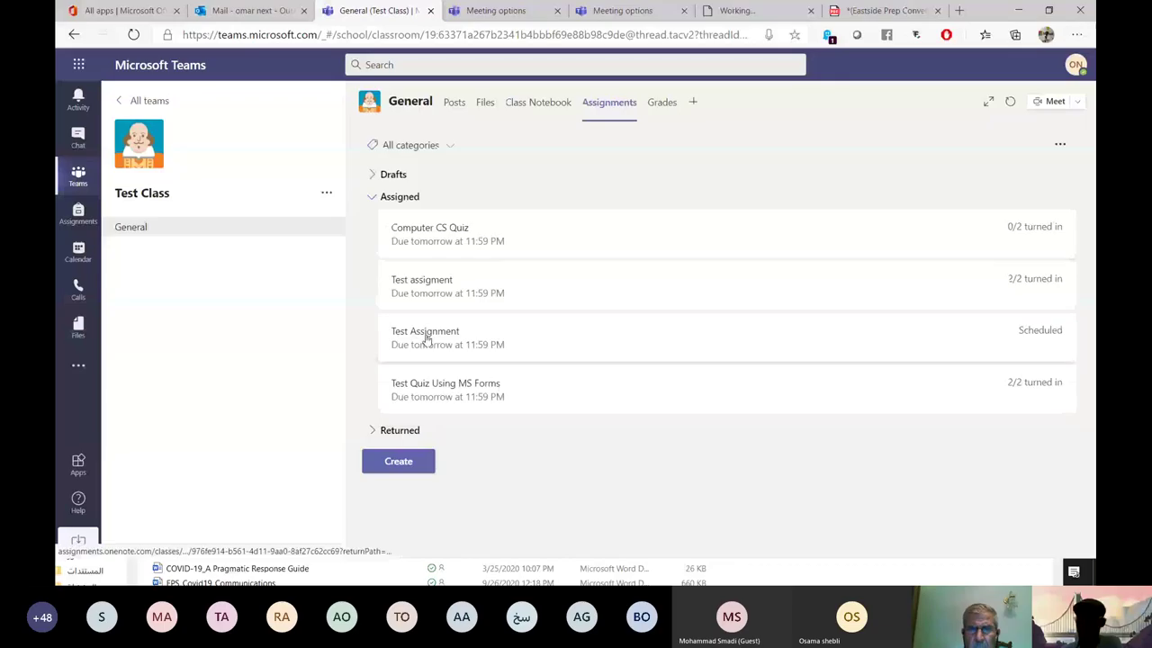
left_click(553, 281)
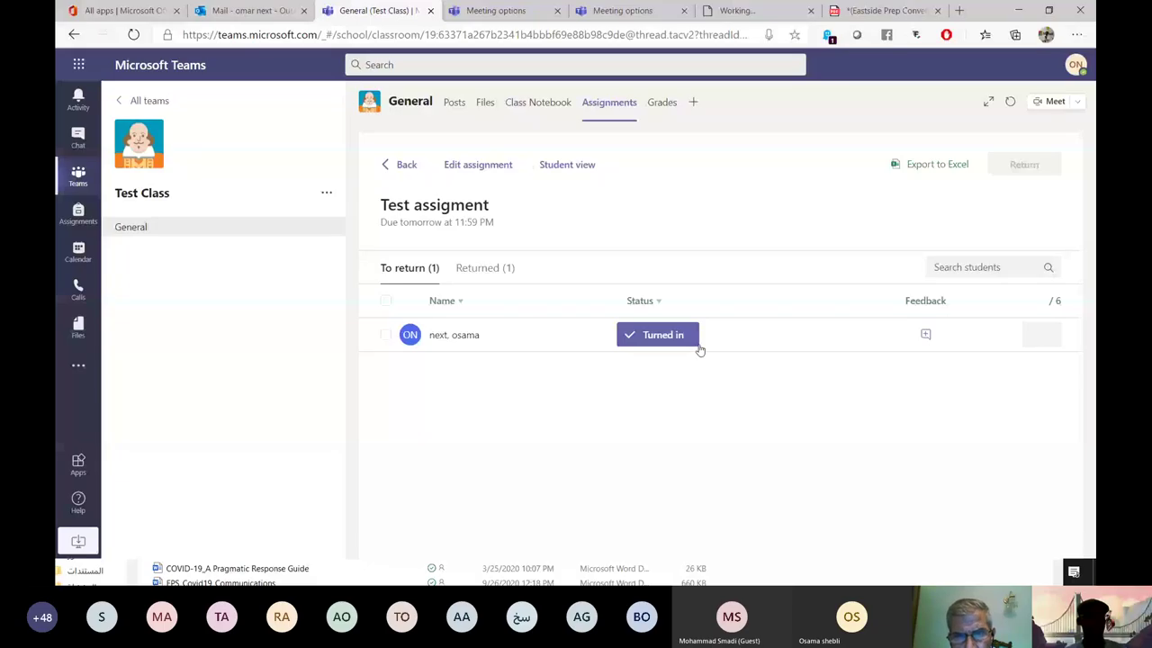
left_click(661, 102)
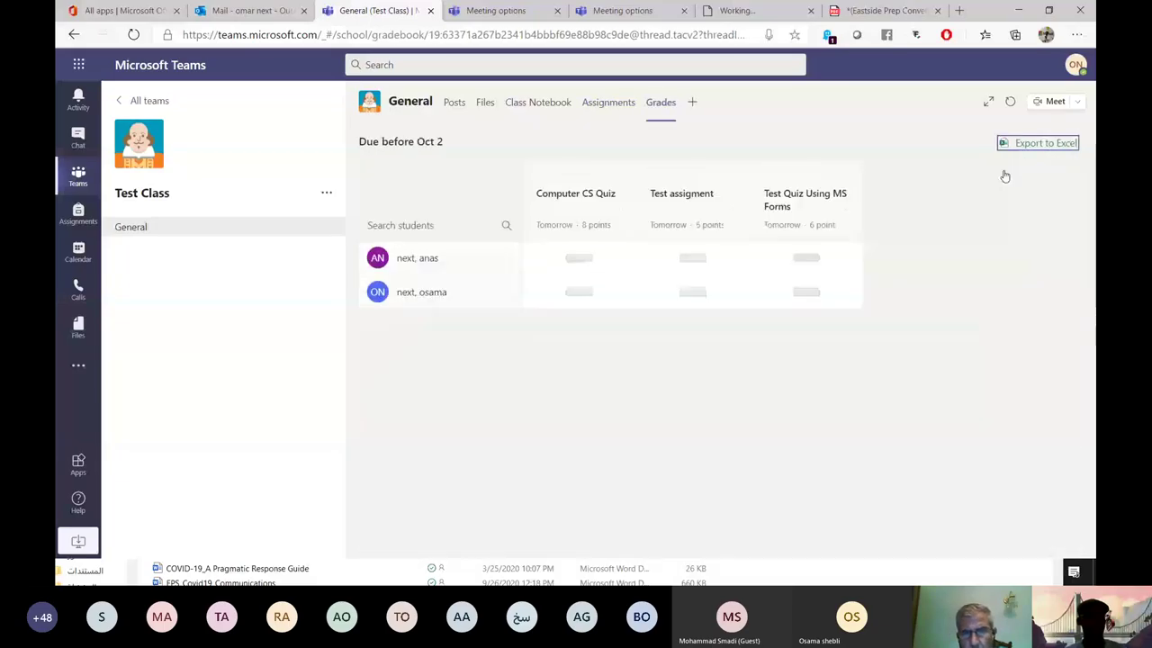